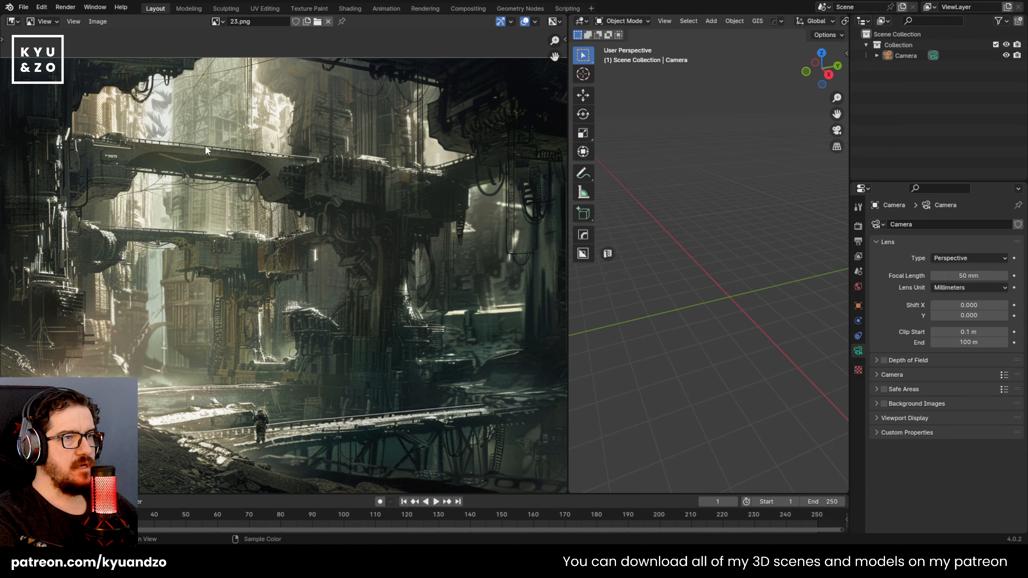
# Examine the composition of the reference image 23.png, including its elevated walkways, pillars and background buildings
pyautogui.moveTo(284, 136); pyautogui.dragTo(300, 176, button='middle')
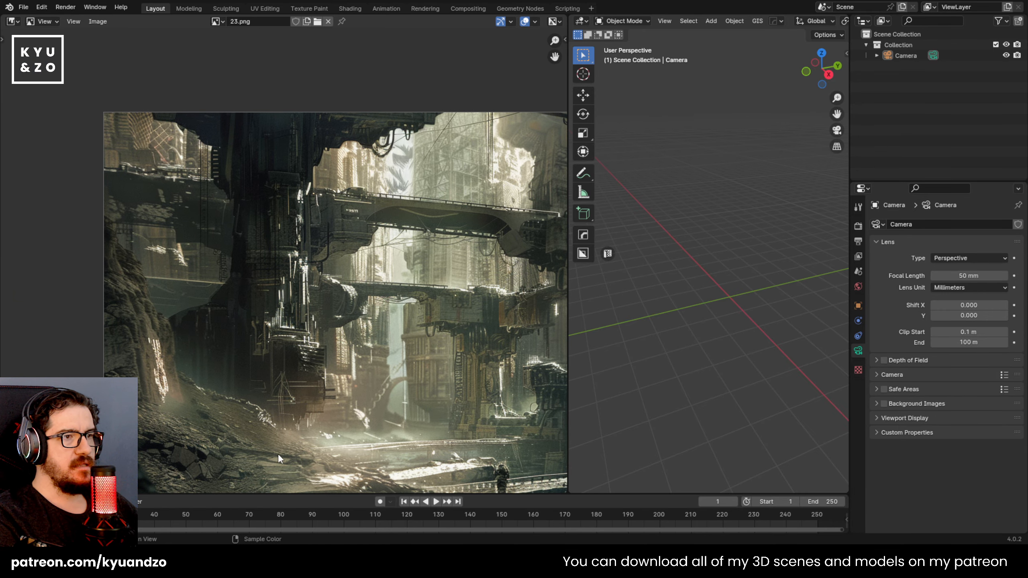
pyautogui.moveTo(406, 344); pyautogui.dragTo(222, 280, button='middle')
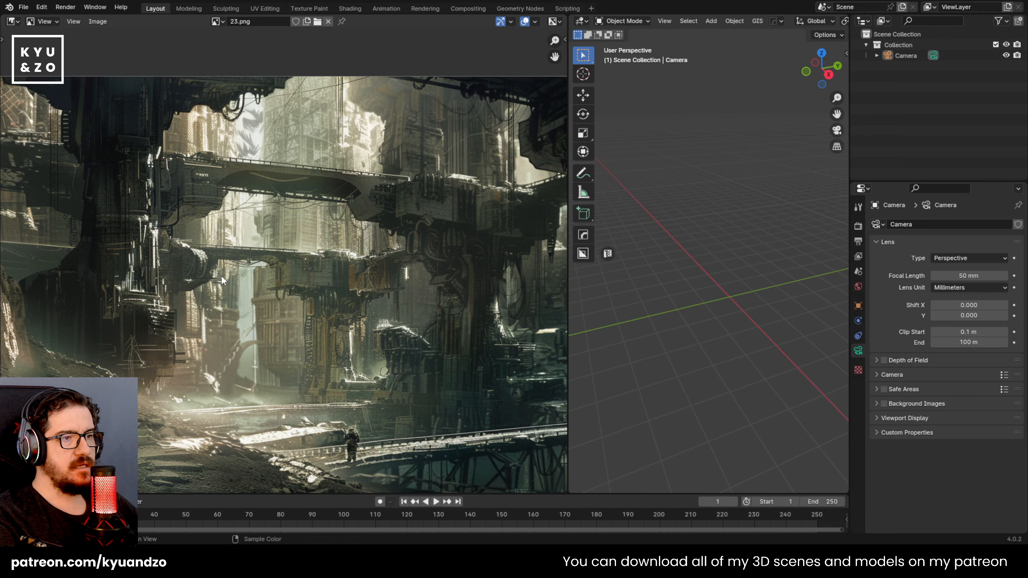
pyautogui.scroll(2, 253, 142)
pyautogui.moveTo(264, 104); pyautogui.dragTo(263, 294, button='middle')
pyautogui.moveTo(265, 363); pyautogui.dragTo(268, 199, button='middle')
pyautogui.scroll(-4, 301, 296)
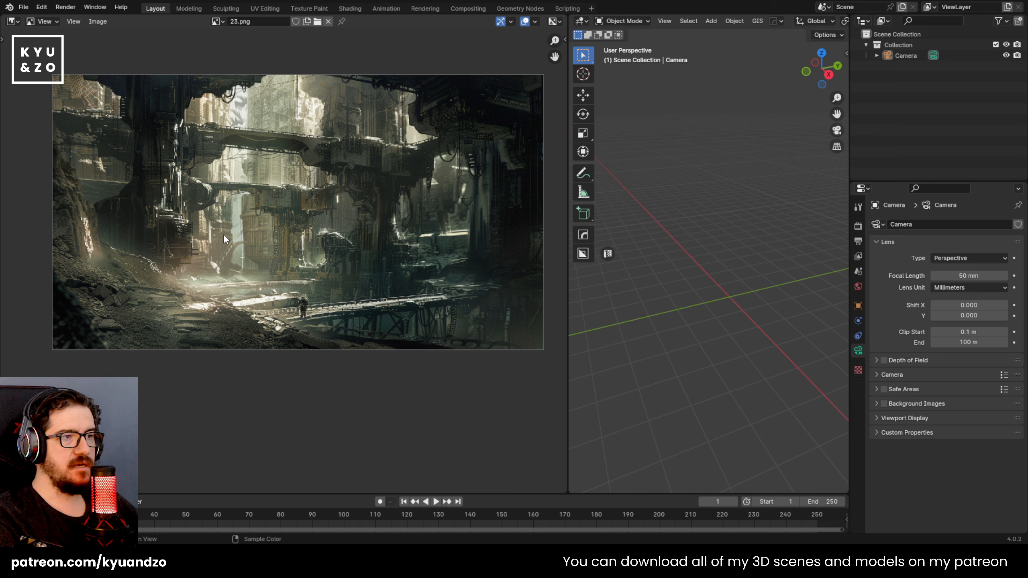
pyautogui.moveTo(184, 279); pyautogui.dragTo(158, 266, button='middle')
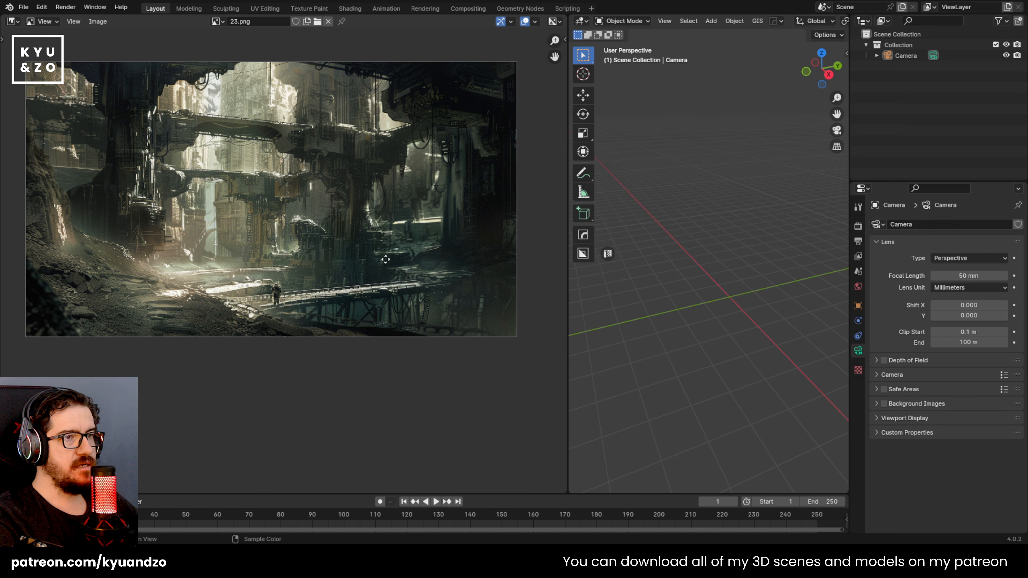
# Examine the lower bridge, its support trusses and the standing figure in the reference image
pyautogui.scroll(2, 350, 252)
pyautogui.scroll(2, 348, 252)
pyautogui.moveTo(348, 251); pyautogui.dragTo(260, 219, button='middle')
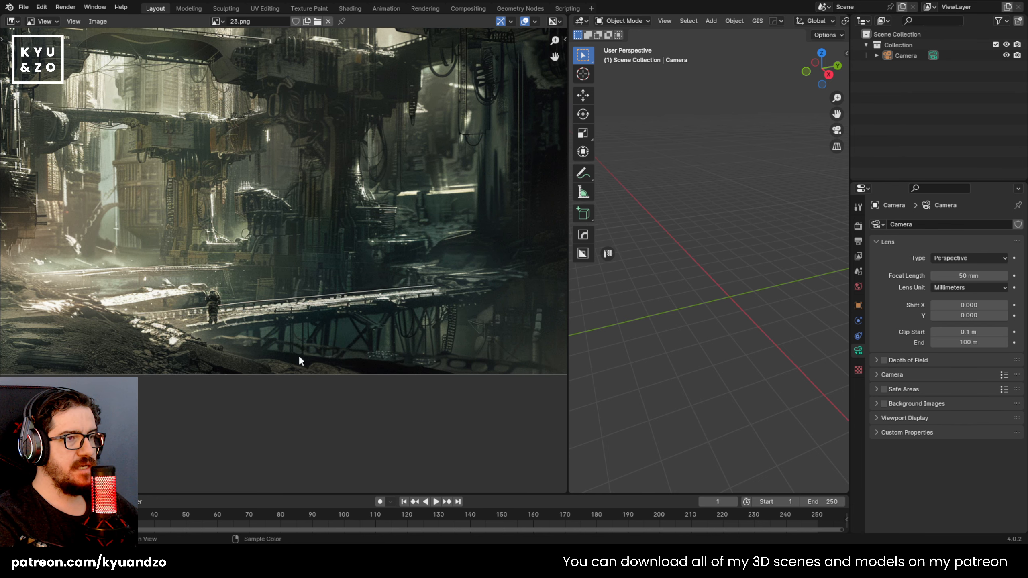
pyautogui.scroll(2, 371, 312)
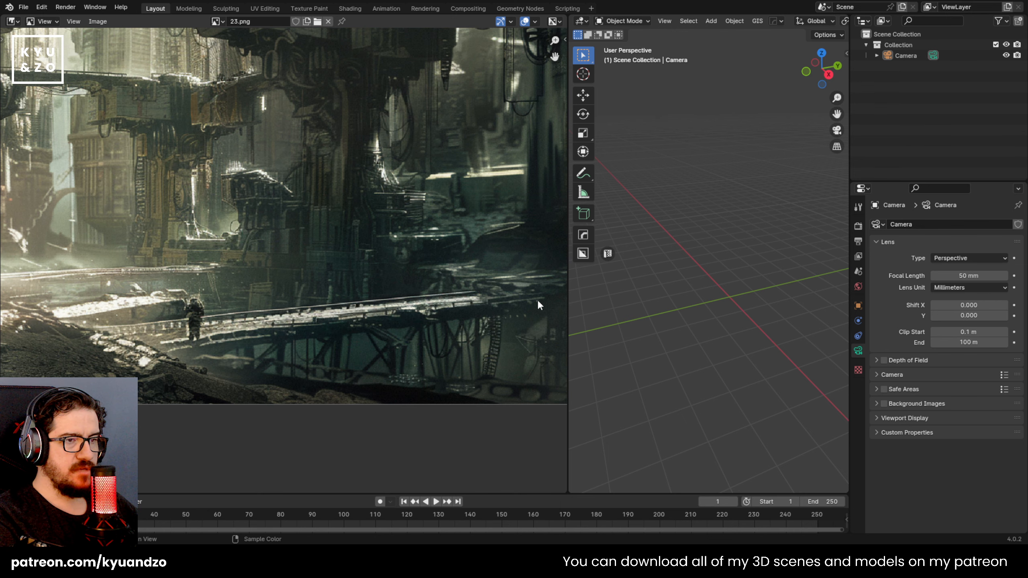
pyautogui.moveTo(537, 304); pyautogui.dragTo(501, 285, button='middle')
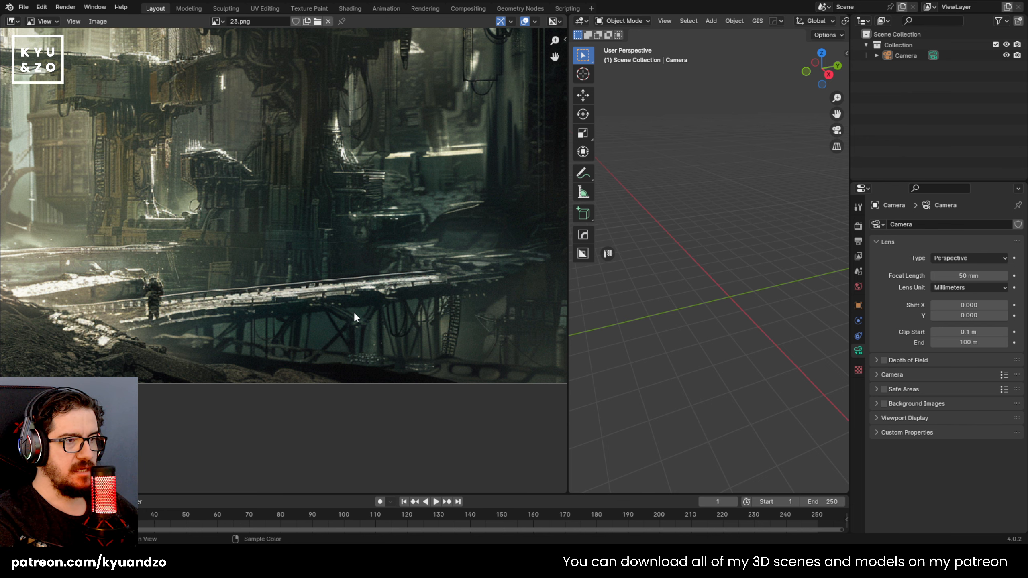
pyautogui.scroll(1, 353, 312)
pyautogui.scroll(1, 364, 274)
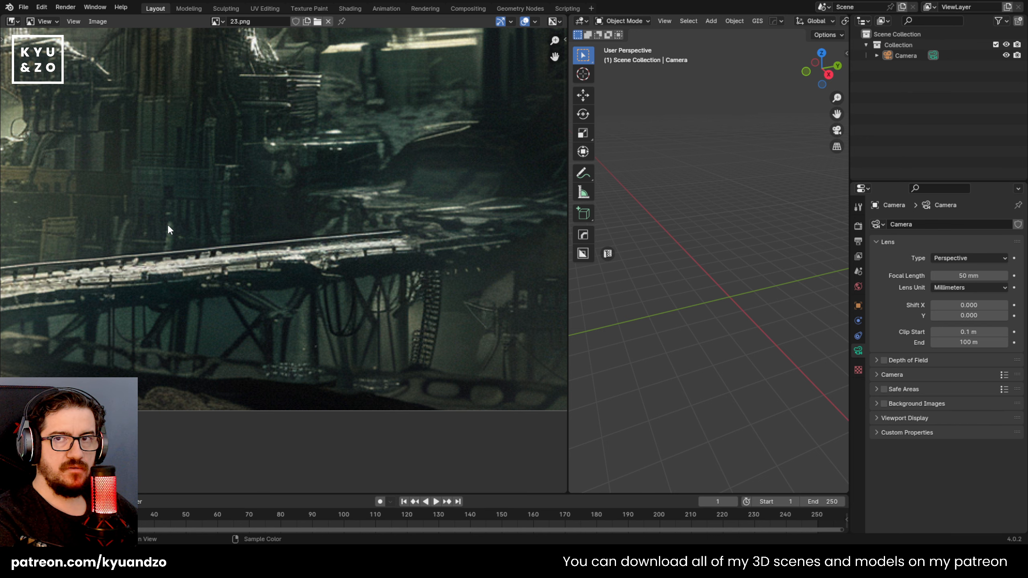
pyautogui.moveTo(210, 204); pyautogui.dragTo(407, 197, button='middle')
pyautogui.moveTo(246, 197); pyautogui.dragTo(465, 205, button='middle')
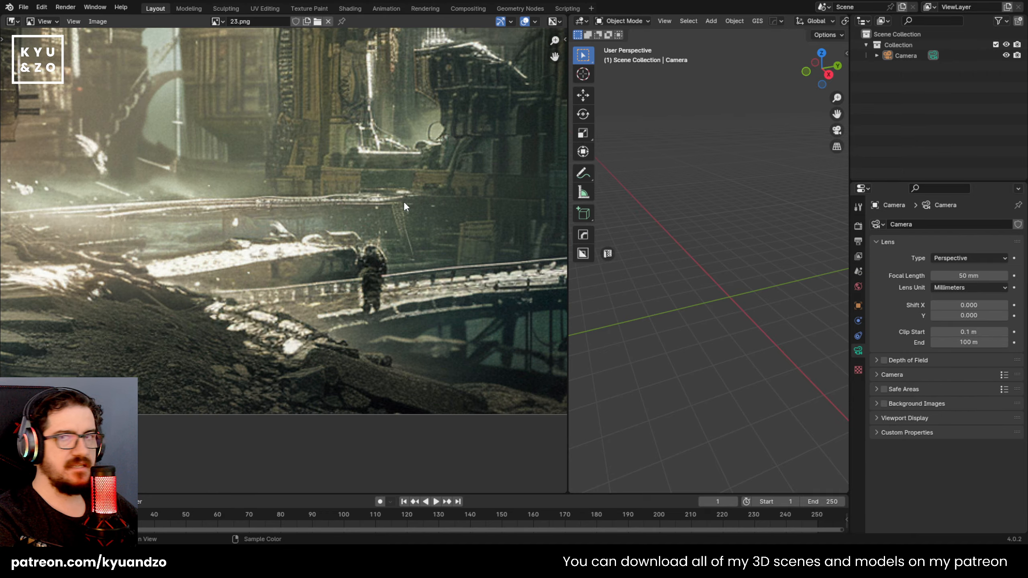
pyautogui.scroll(-2, 323, 214)
pyautogui.moveTo(414, 127); pyautogui.dragTo(212, 160, button='middle')
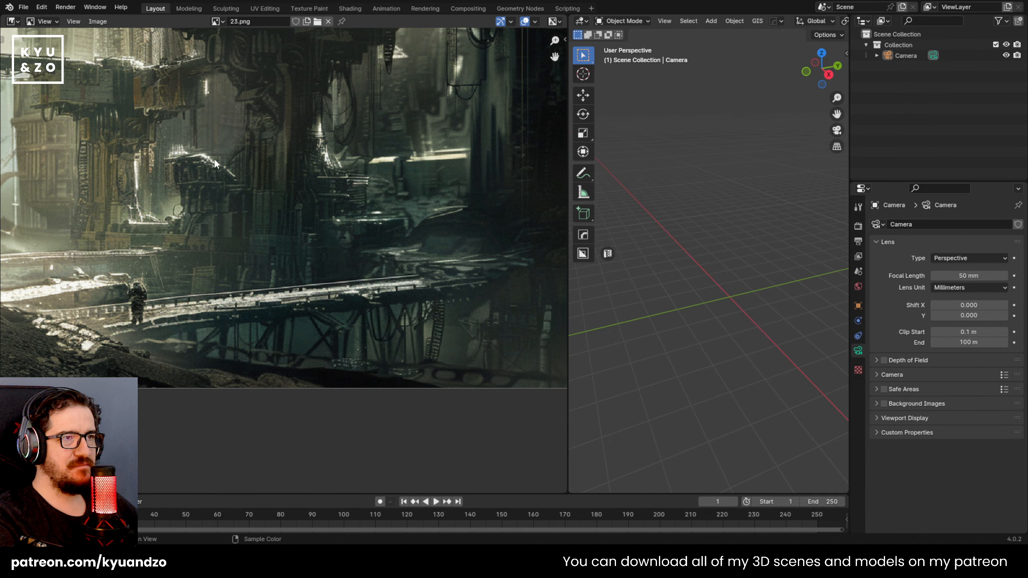
pyautogui.scroll(-5, 260, 290)
pyautogui.scroll(2, 274, 262)
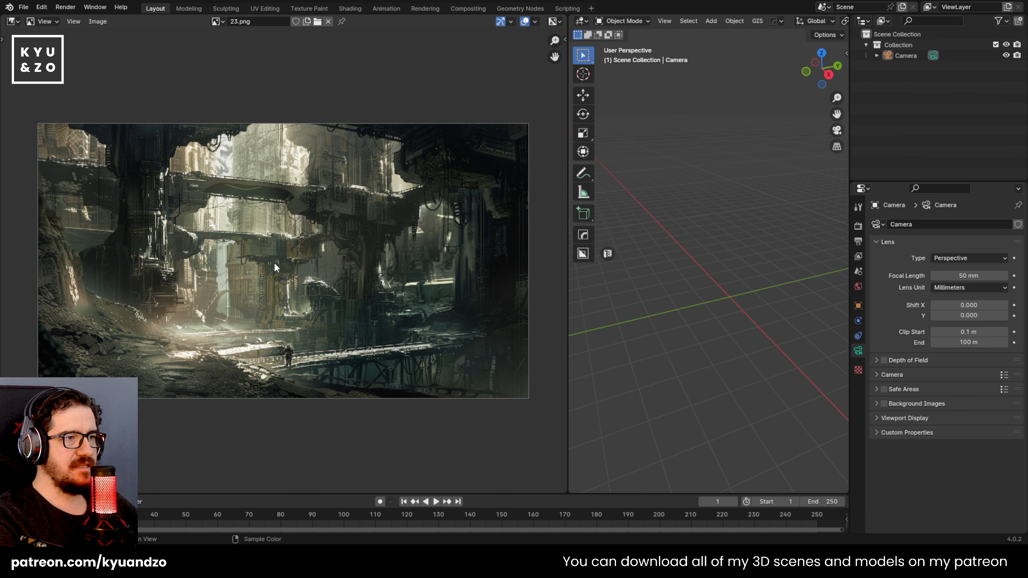
# Examine the large dark pillars, connecting walkways and rocky ground across the reference image
pyautogui.moveTo(568, 275); pyautogui.dragTo(551, 279)
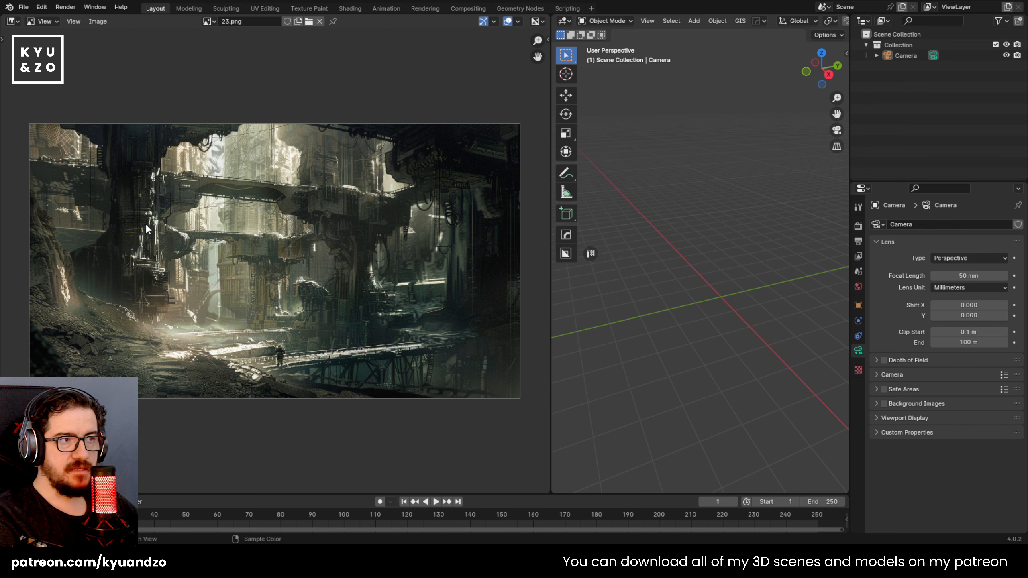
pyautogui.scroll(1, 359, 181)
pyautogui.scroll(1, 360, 183)
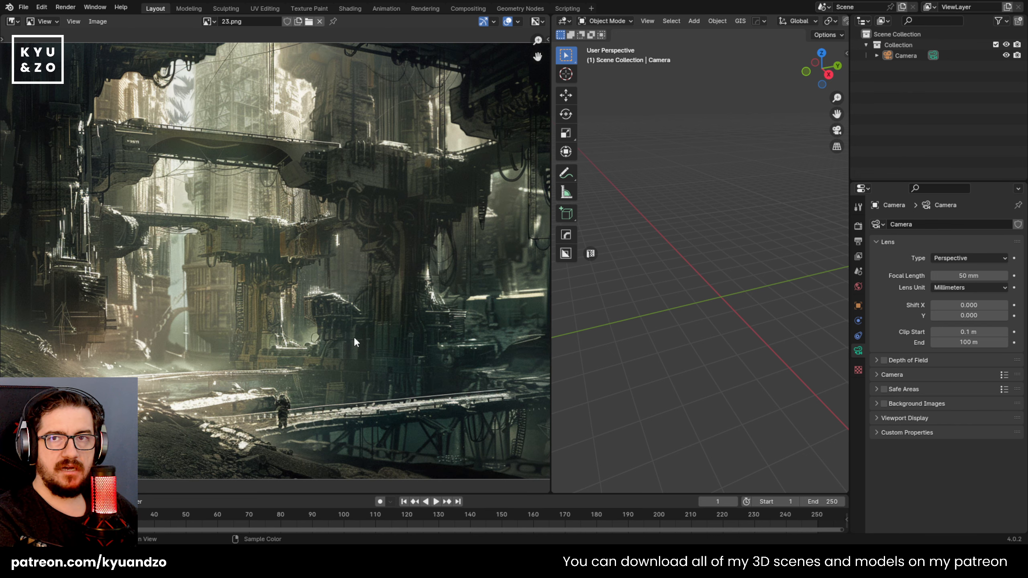
pyautogui.moveTo(251, 269); pyautogui.dragTo(348, 213, button='middle')
pyautogui.moveTo(181, 185); pyautogui.dragTo(236, 203, button='middle')
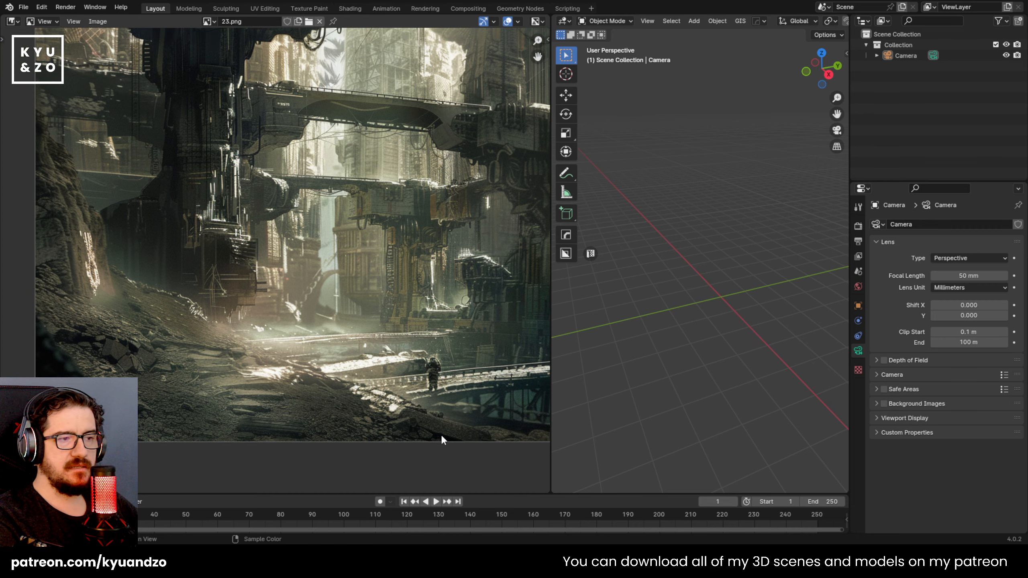
pyautogui.moveTo(73, 181); pyautogui.dragTo(75, 283, button='middle')
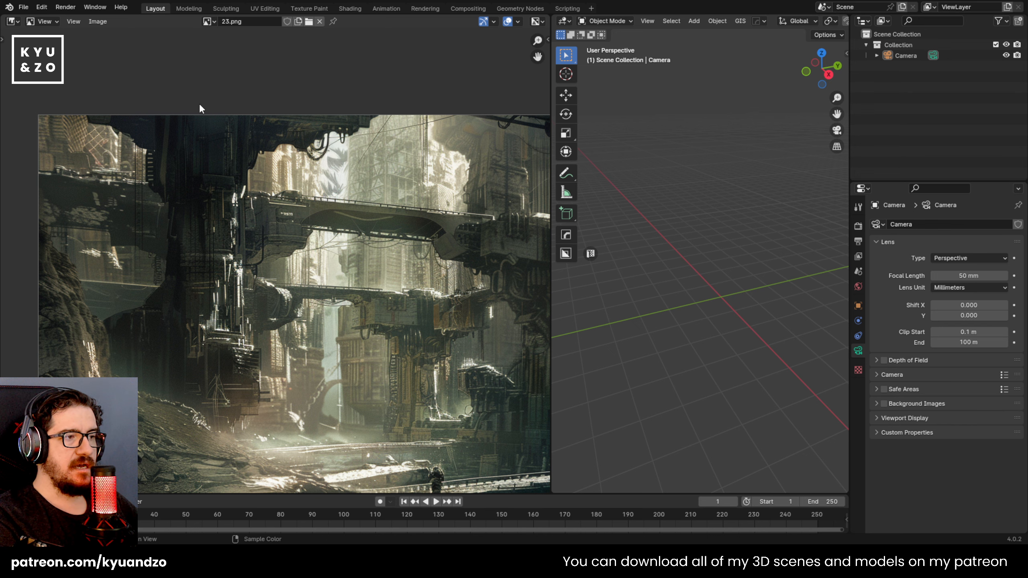
pyautogui.scroll(3, 230, 220)
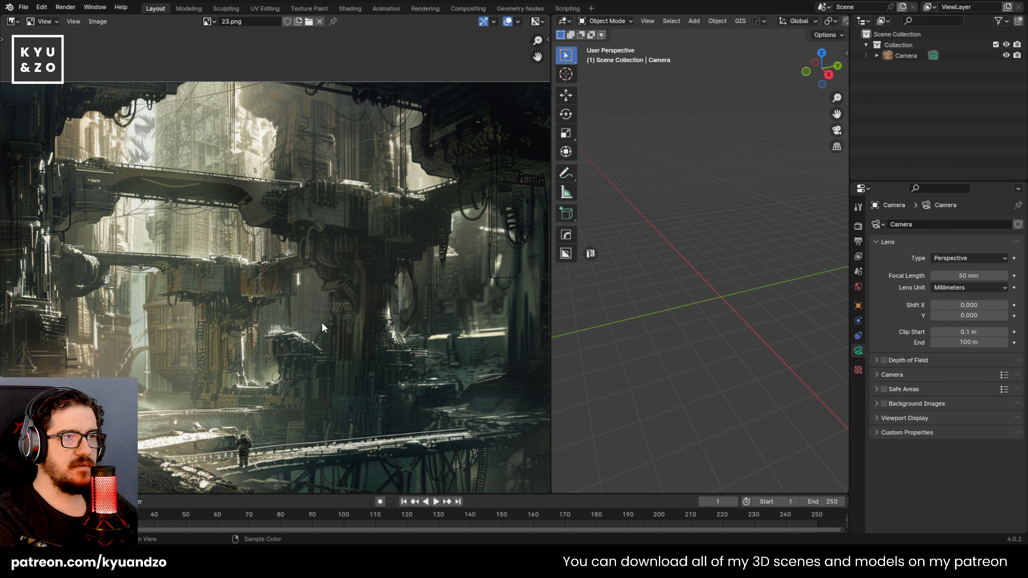
pyautogui.scroll(-2, 360, 270)
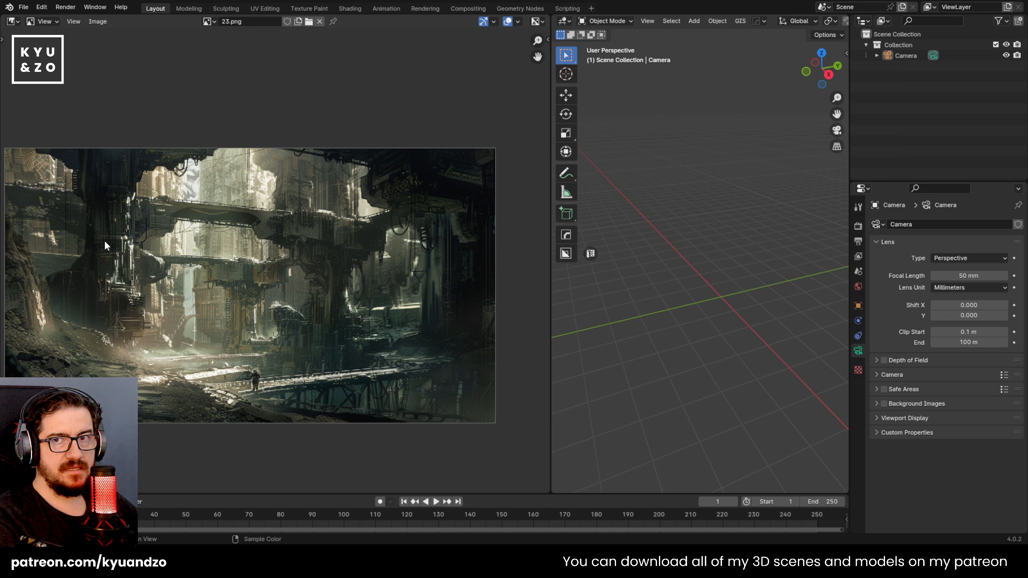
pyautogui.moveTo(160, 203); pyautogui.dragTo(214, 204, button='middle')
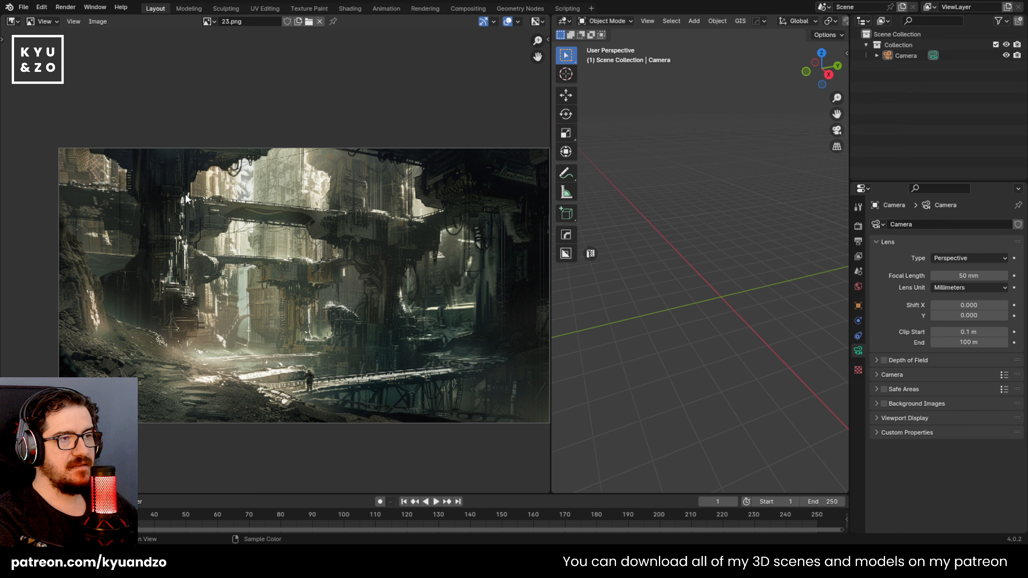
pyautogui.scroll(2, 186, 199)
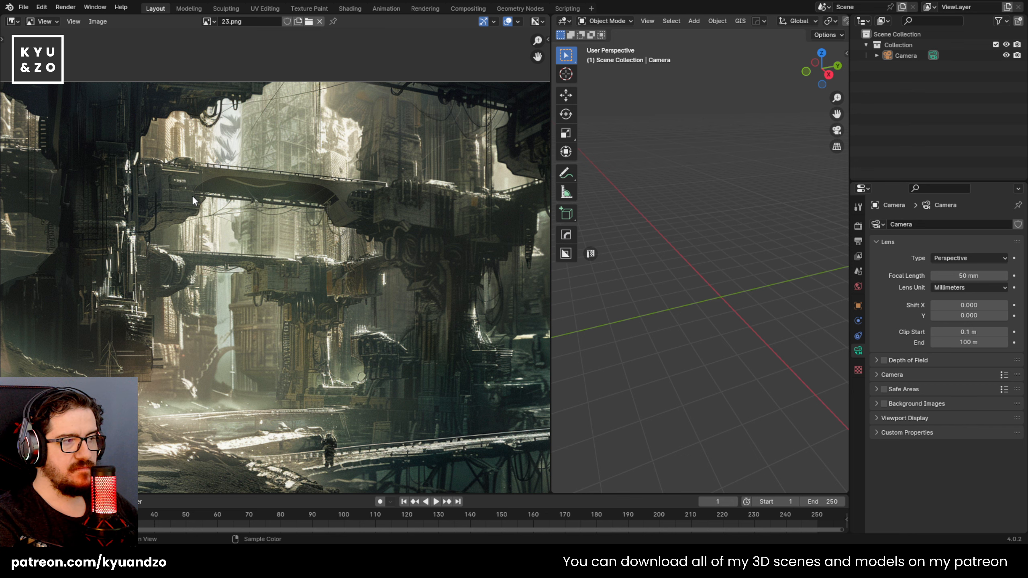
pyautogui.scroll(-5, 192, 195)
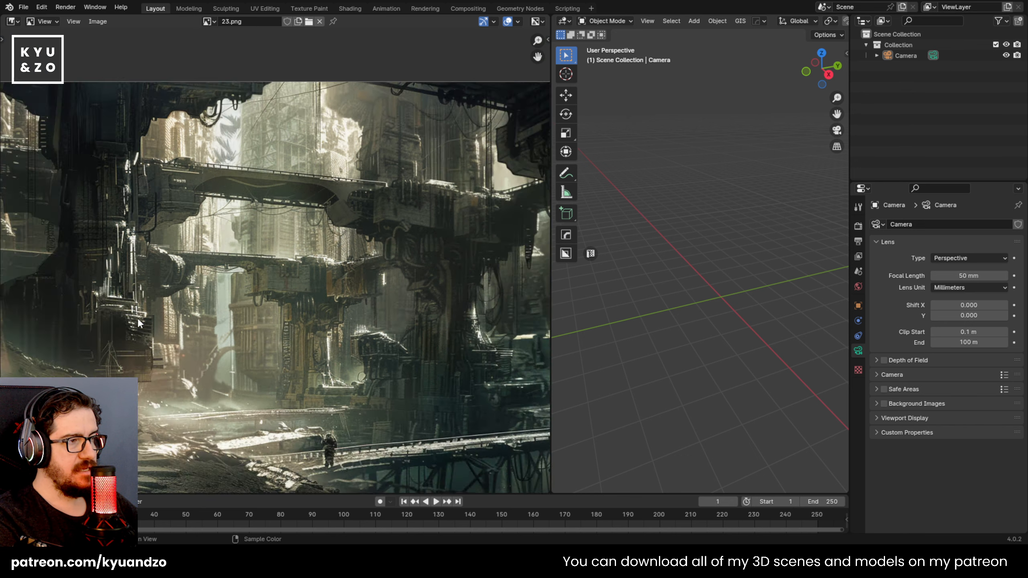
pyautogui.scroll(2, 137, 319)
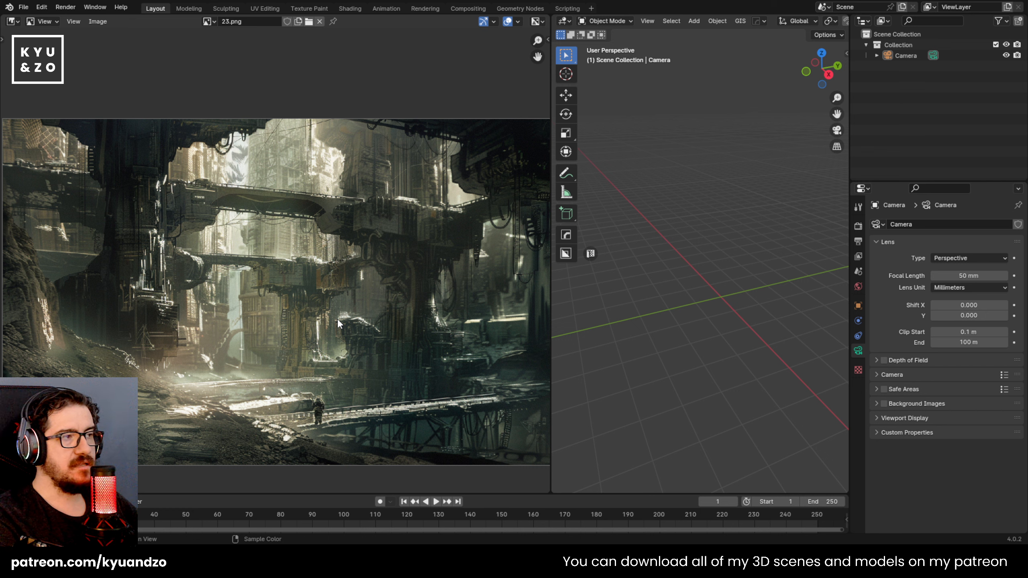
pyautogui.scroll(-3, 369, 308)
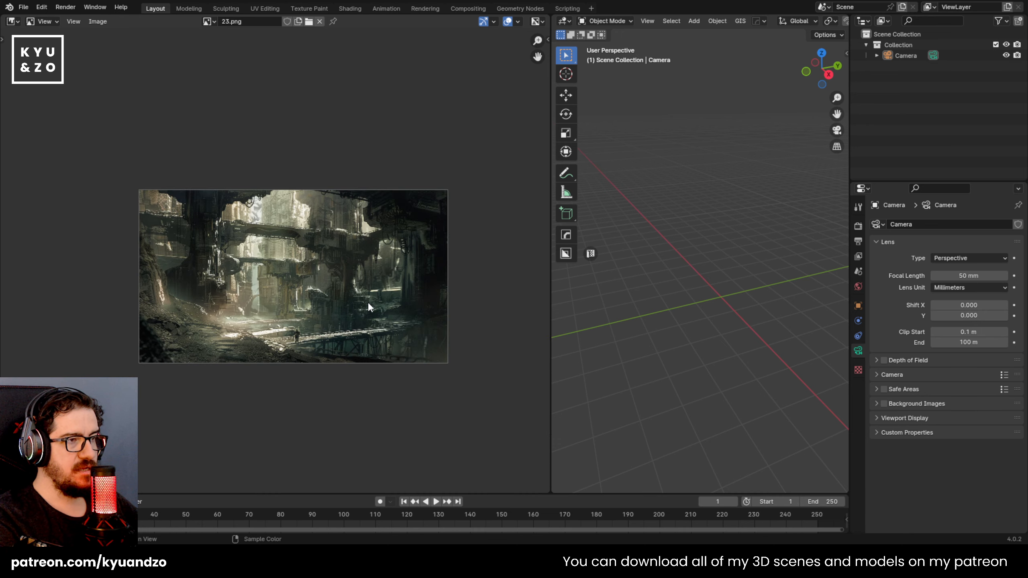
pyautogui.scroll(1, 369, 307)
pyautogui.scroll(1, 367, 300)
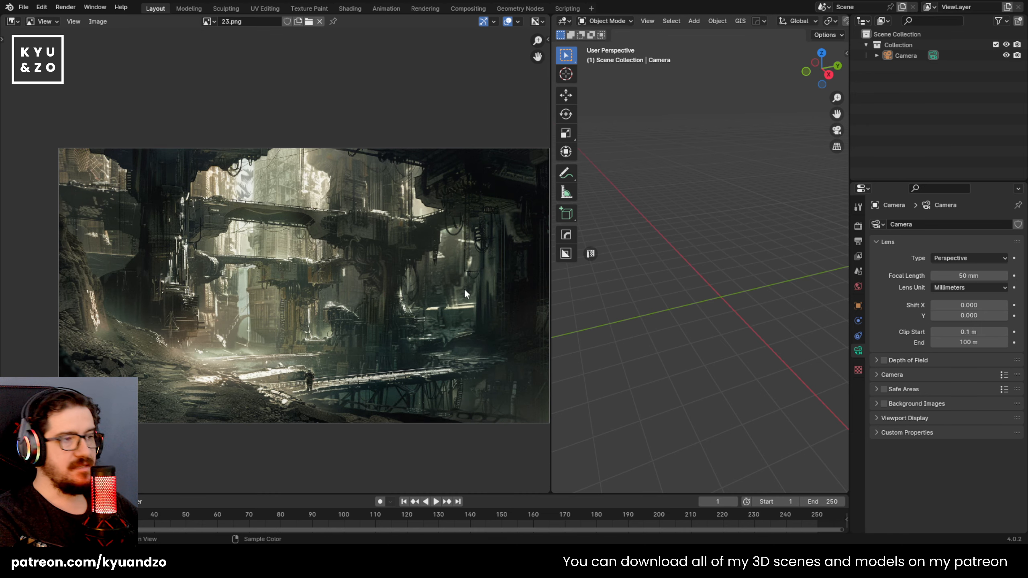
pyautogui.moveTo(494, 292); pyautogui.dragTo(424, 295, button='middle')
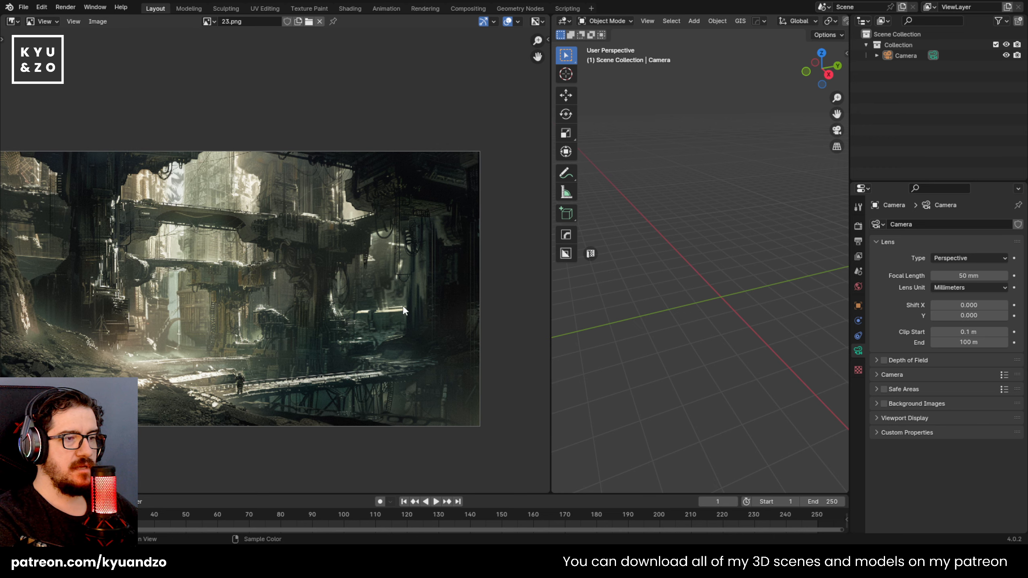
# Widen the 3D viewport by narrowing the reference image area, keeping the image's dark pillar in view
pyautogui.moveTo(550, 315); pyautogui.dragTo(420, 320)
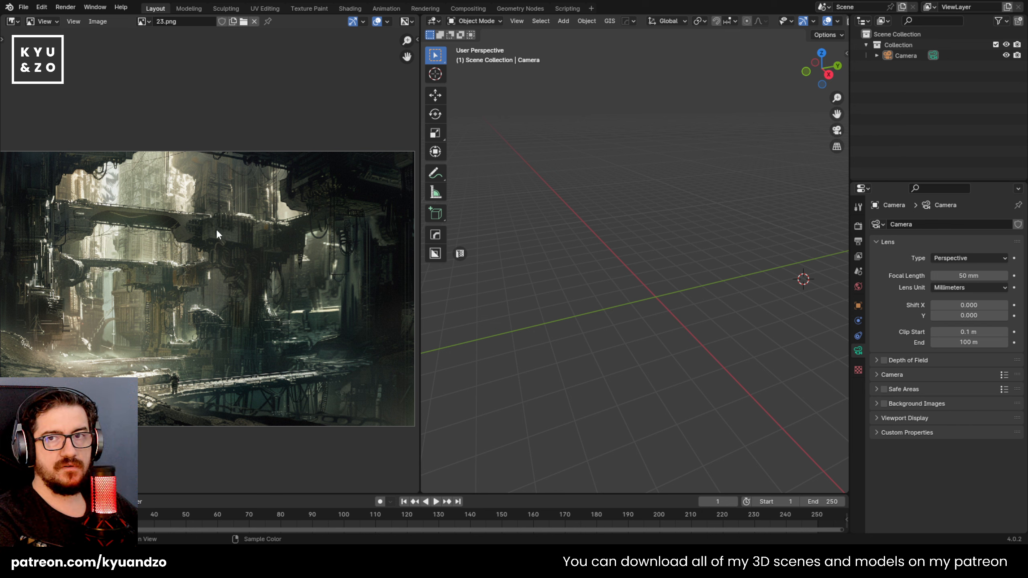
pyautogui.moveTo(6, 394); pyautogui.dragTo(70, 360, button='middle')
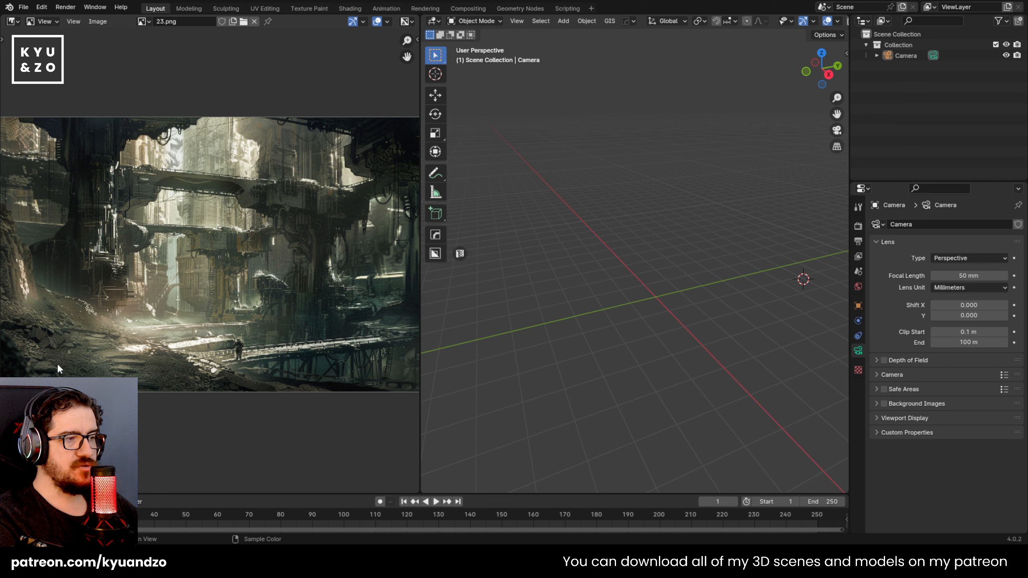
pyautogui.moveTo(188, 247); pyautogui.dragTo(238, 250, button='middle')
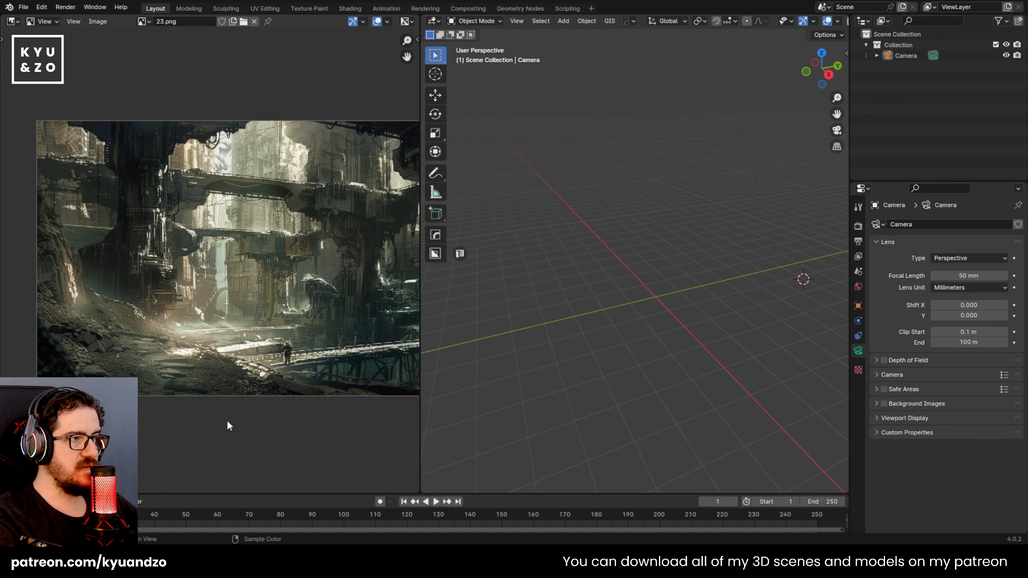
pyautogui.moveTo(422, 336); pyautogui.dragTo(493, 336)
pyautogui.scroll(4, 273, 247)
pyautogui.scroll(-2, 274, 246)
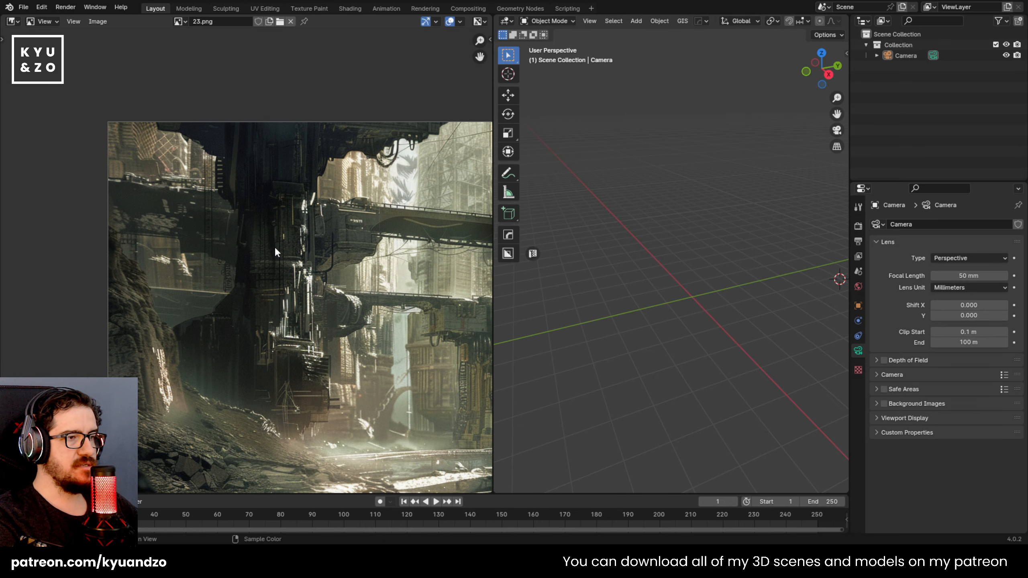
pyautogui.moveTo(699, 315); pyautogui.dragTo(544, 330, button='middle')
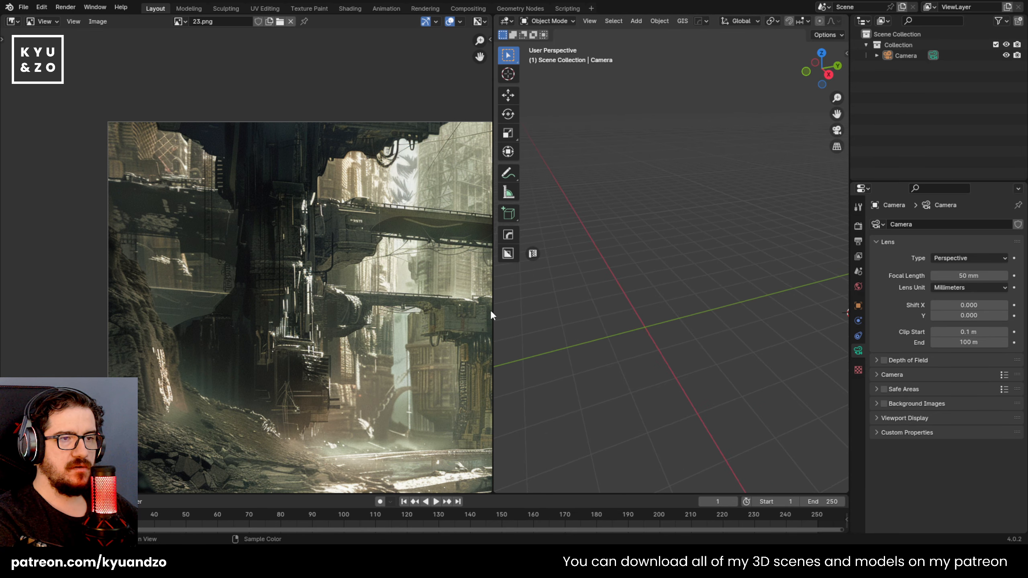
pyautogui.moveTo(493, 310); pyautogui.dragTo(371, 308)
# Add a cube at a 3D cursor placed near the grid's origin and scale it down uniformly
pyautogui.keyDown('shift'); pyautogui.rightClick(540, 331); pyautogui.keyUp('shift')
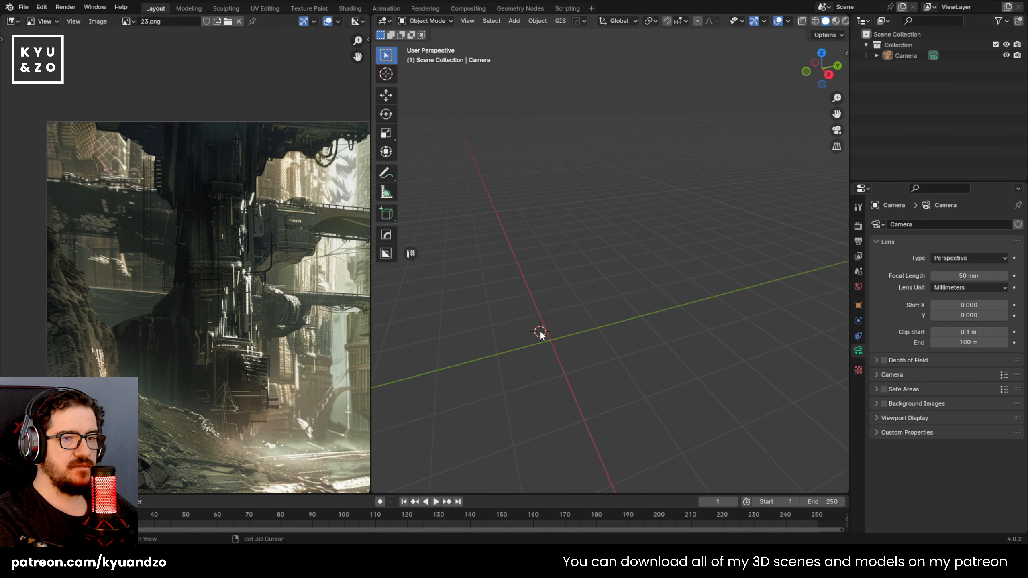
pyautogui.hotkey('shift', 'a')
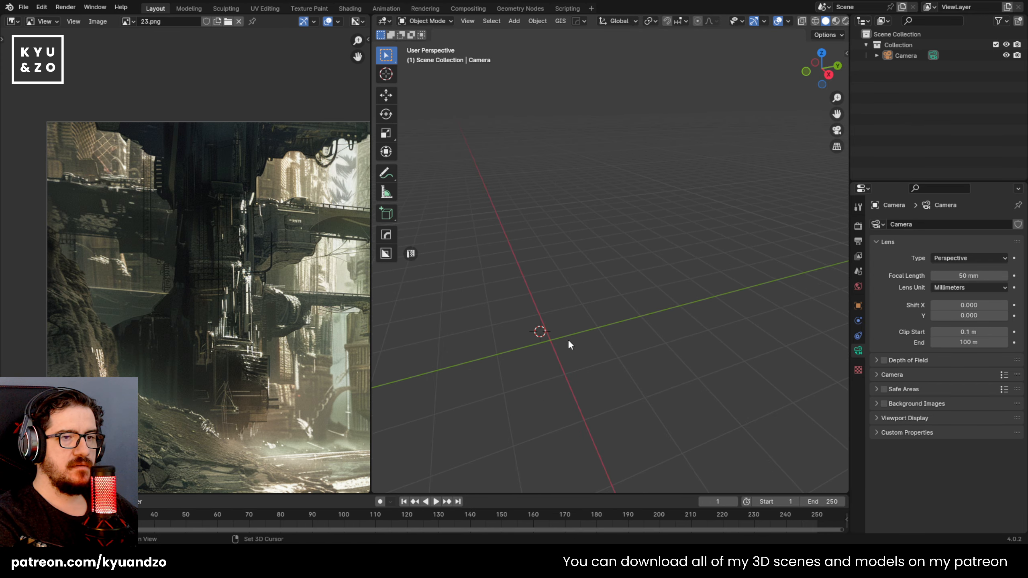
pyautogui.hotkey('shift', 'a')
pyautogui.moveTo(582, 320)
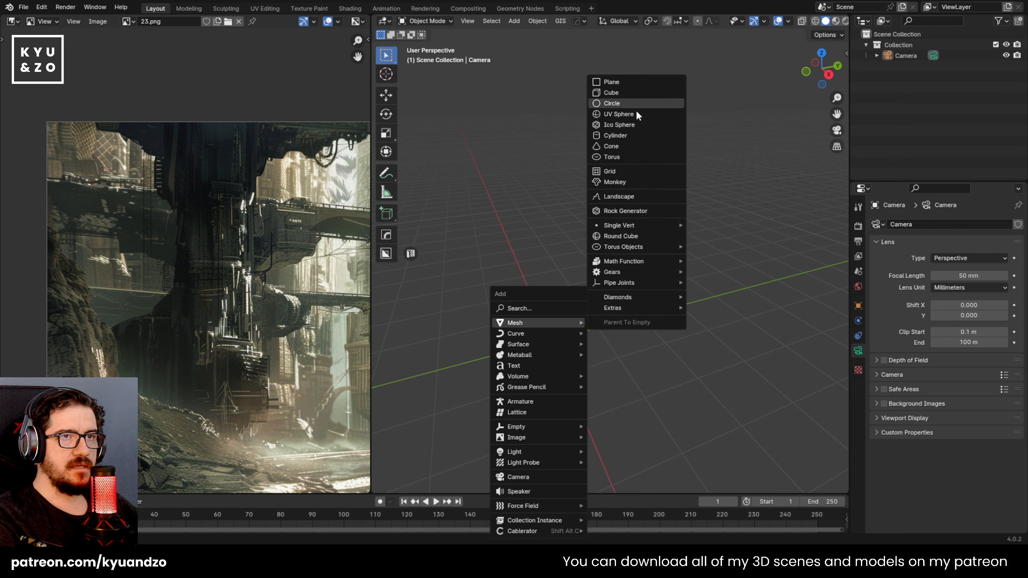
pyautogui.click(641, 94)
pyautogui.press('s')
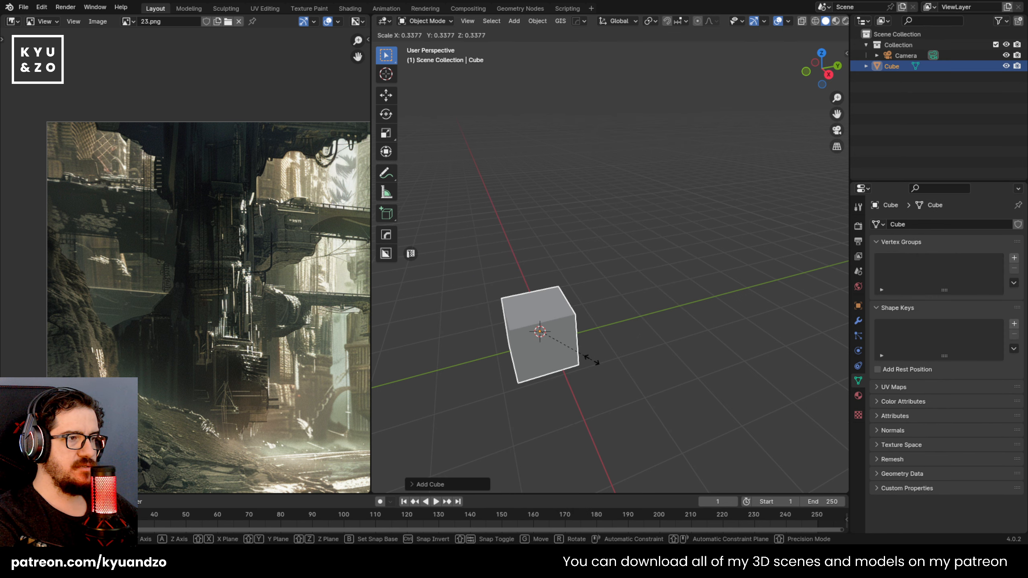
pyautogui.click(593, 356)
# Examine the dark vertical pillar in the reference image up close
pyautogui.scroll(2, 234, 254)
pyautogui.scroll(-3, 235, 254)
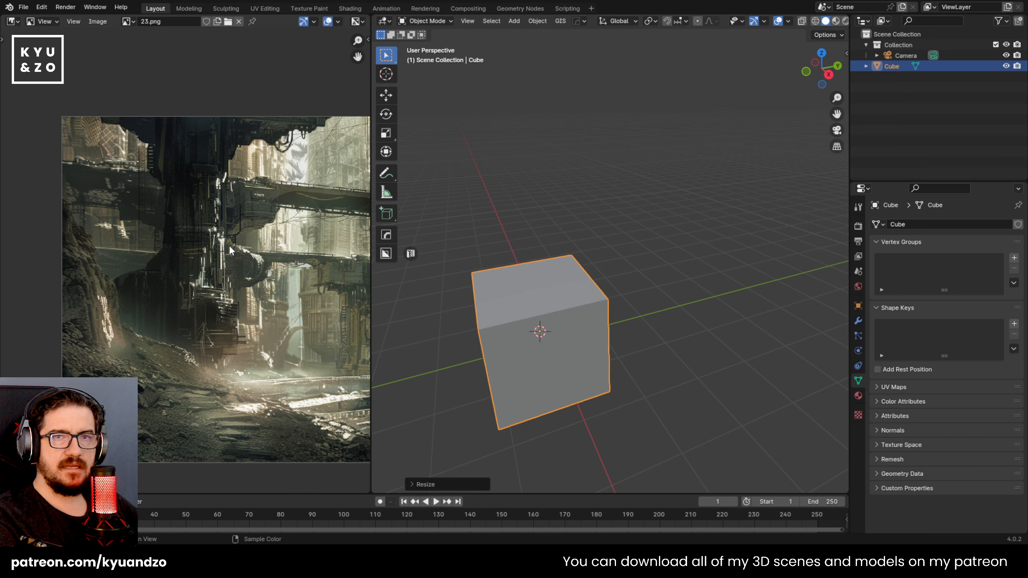
pyautogui.scroll(-1, 230, 251)
pyautogui.scroll(5, 230, 251)
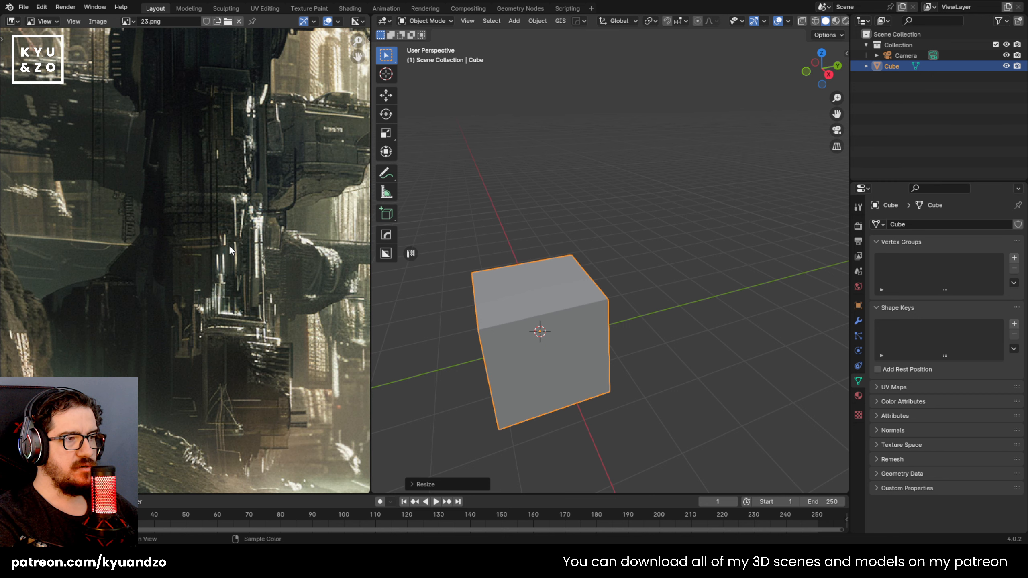
pyautogui.click(557, 195)
pyautogui.click(528, 336)
pyautogui.press('g')
pyautogui.press('y')
pyautogui.rightClick(543, 334)
pyautogui.keyDown('shift'); pyautogui.moveTo(493, 284); pyautogui.dragTo(514, 277, button='middle'); pyautogui.keyUp('shift')
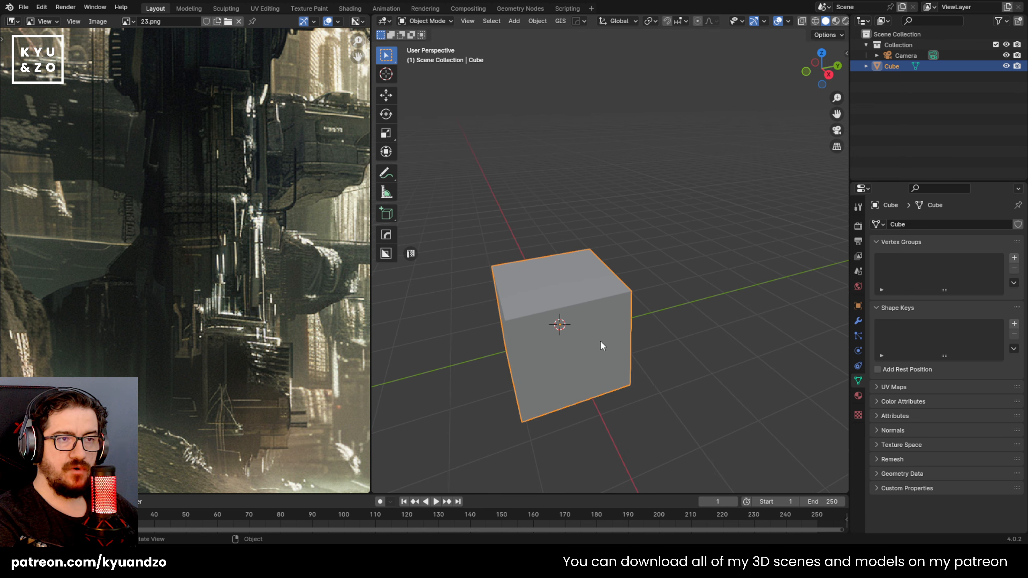
# Move the cube a short way along the X axis and widen the 3D viewport by narrowing the reference image area
pyautogui.press('g')
pyautogui.press('x')
pyautogui.click(544, 319)
pyautogui.moveTo(544, 319); pyautogui.dragTo(562, 248, button='middle')
pyautogui.moveTo(370, 243); pyautogui.dragTo(304, 239)
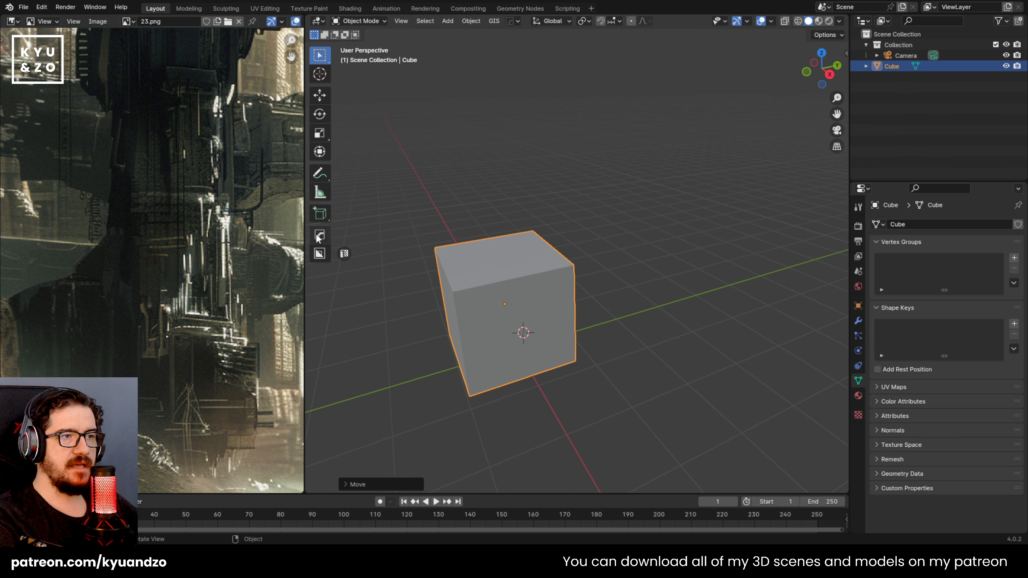
# Switch the solid viewport lighting to MatCap and choose the dark grey glossy sphere
pyautogui.click(574, 126)
pyautogui.click(565, 300)
pyautogui.click(838, 20)
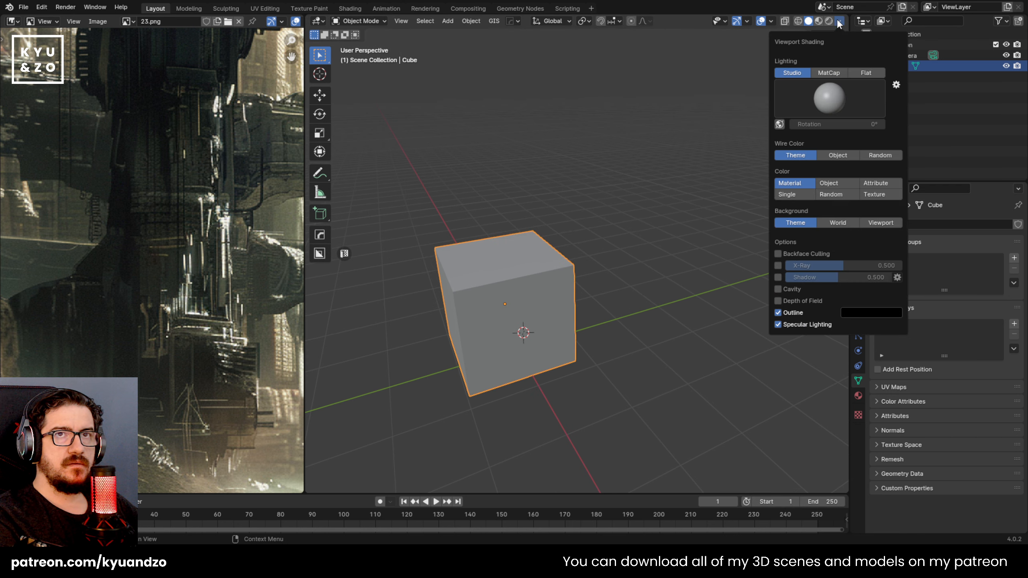
pyautogui.click(829, 73)
pyautogui.click(822, 93)
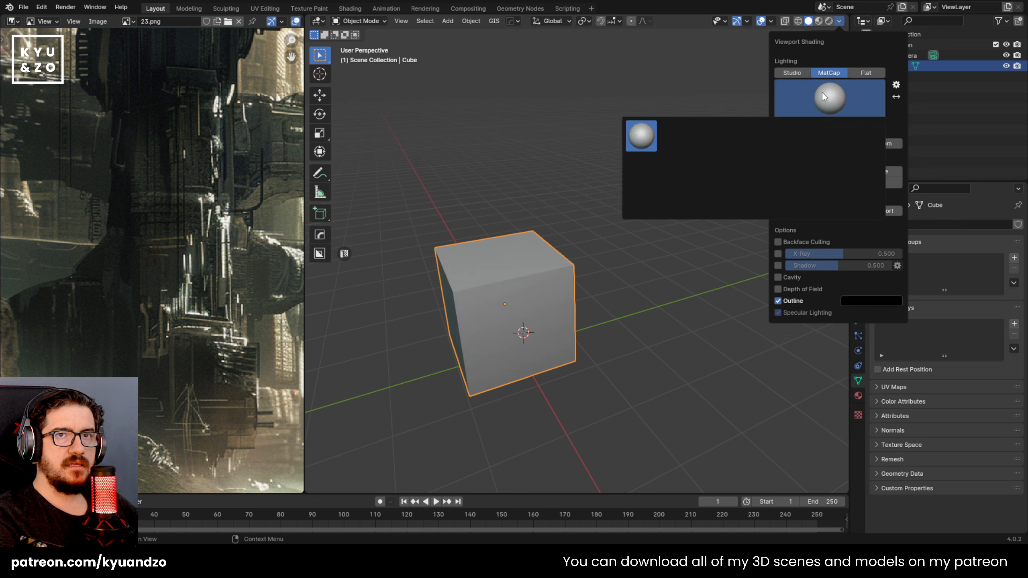
pyautogui.click(865, 168)
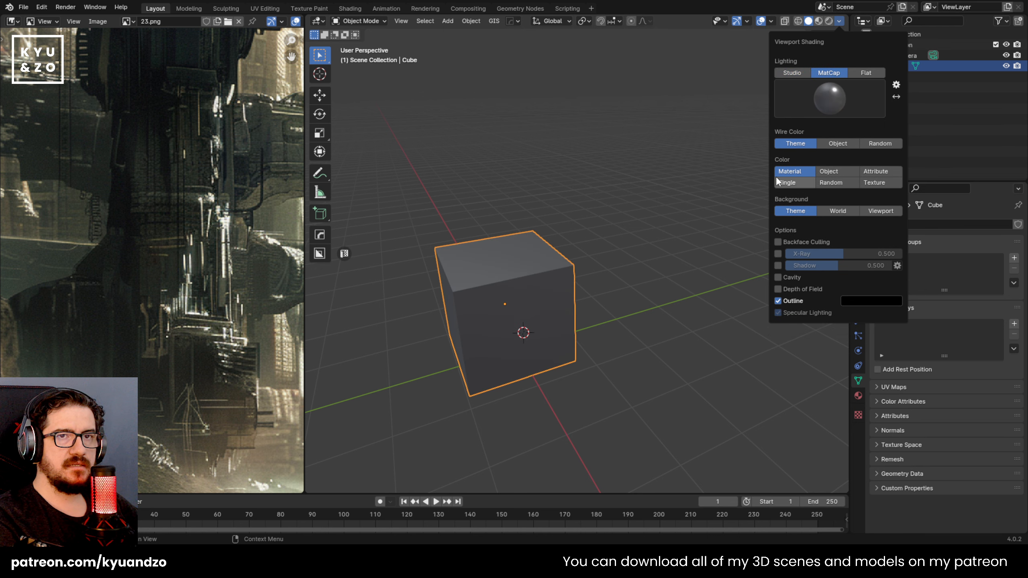
pyautogui.click(695, 193)
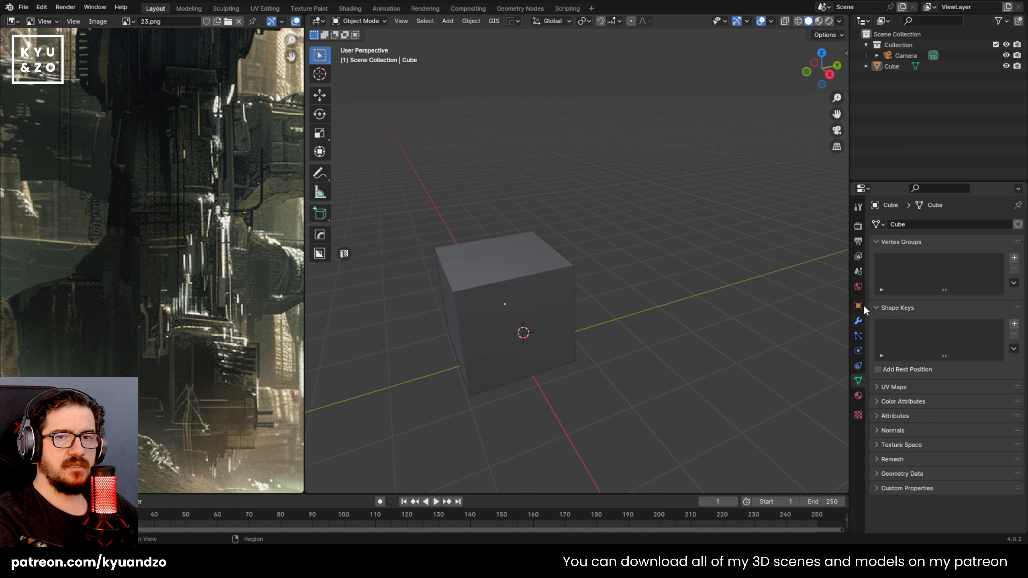
# Darken the world's surface background color to nearly black
pyautogui.click(859, 287)
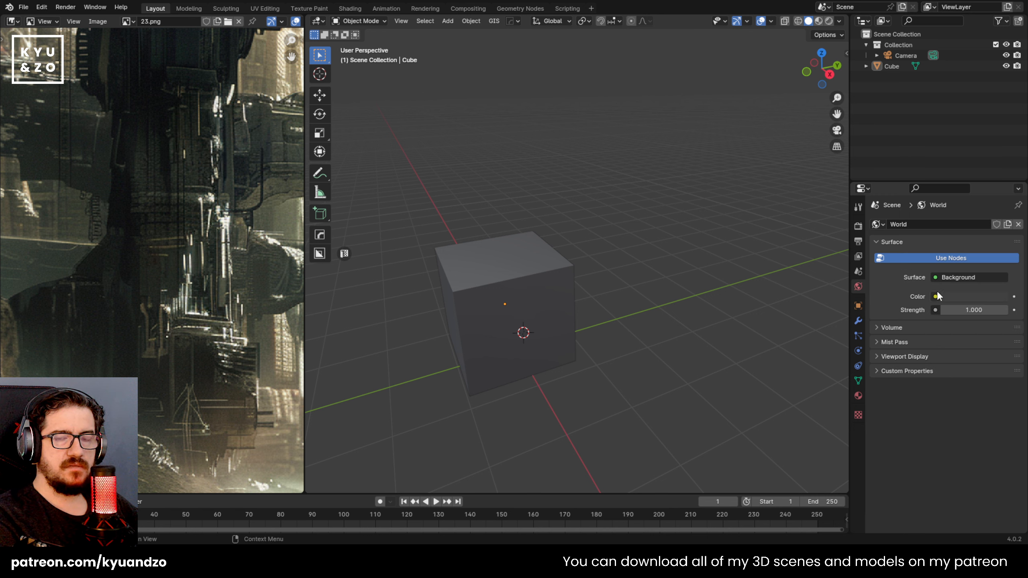
pyautogui.click(954, 298)
pyautogui.moveTo(998, 198); pyautogui.dragTo(998, 223)
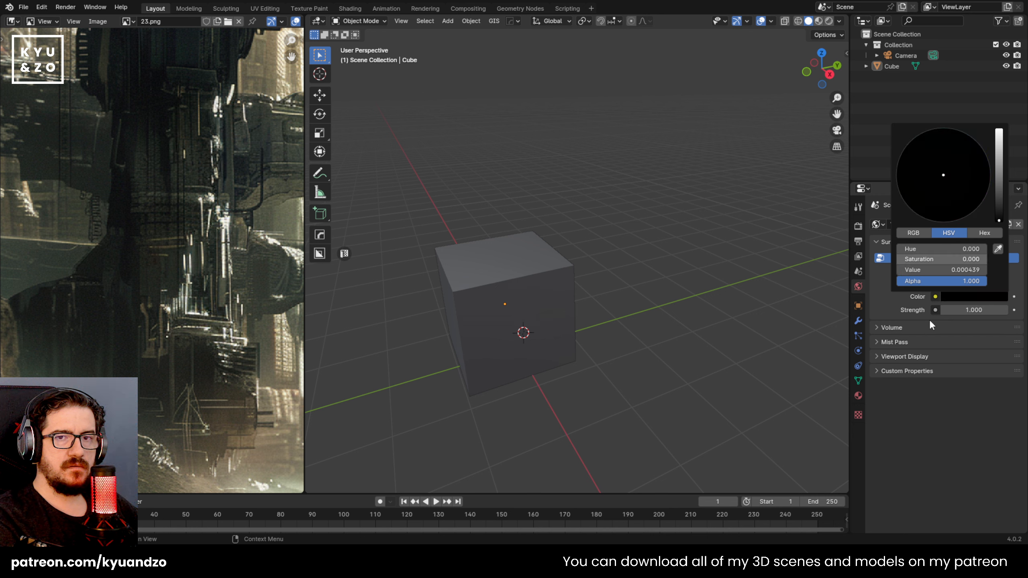
pyautogui.click(888, 324)
pyautogui.click(888, 324)
pyautogui.click(885, 340)
pyautogui.click(884, 340)
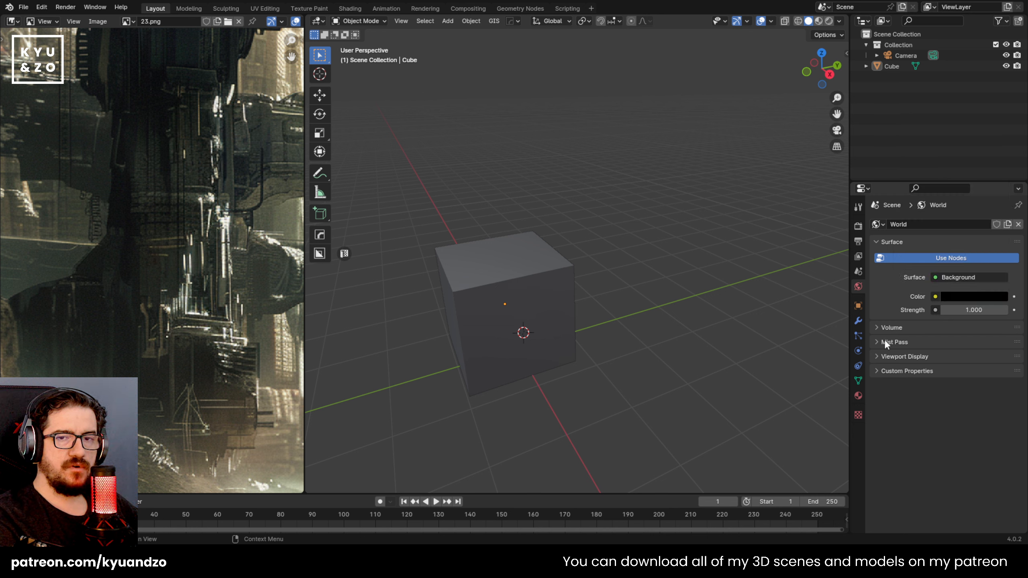
# Set the world's viewport display color to black and use World as the viewport background
pyautogui.click(890, 356)
pyautogui.click(948, 372)
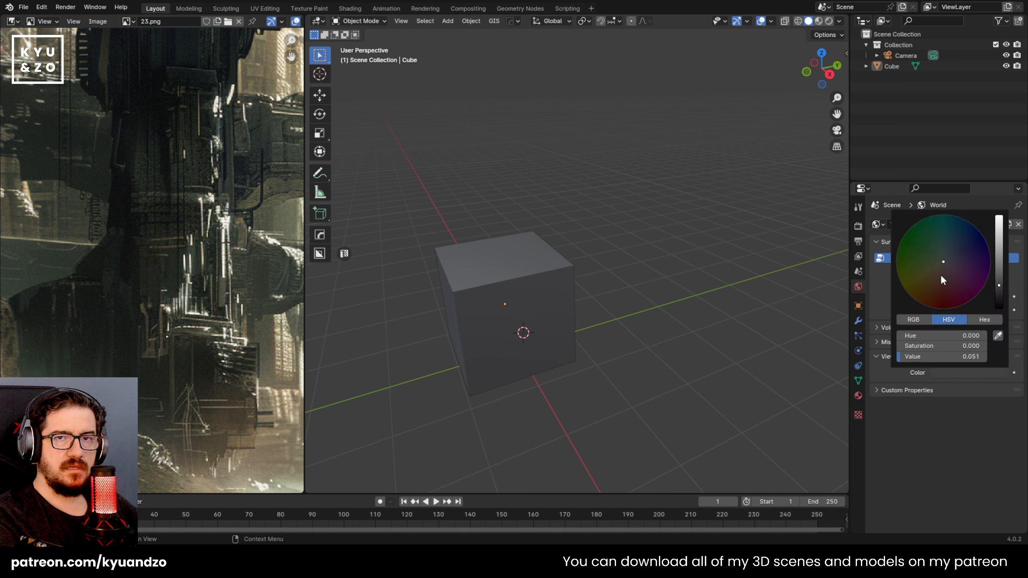
pyautogui.moveTo(998, 289); pyautogui.dragTo(998, 306)
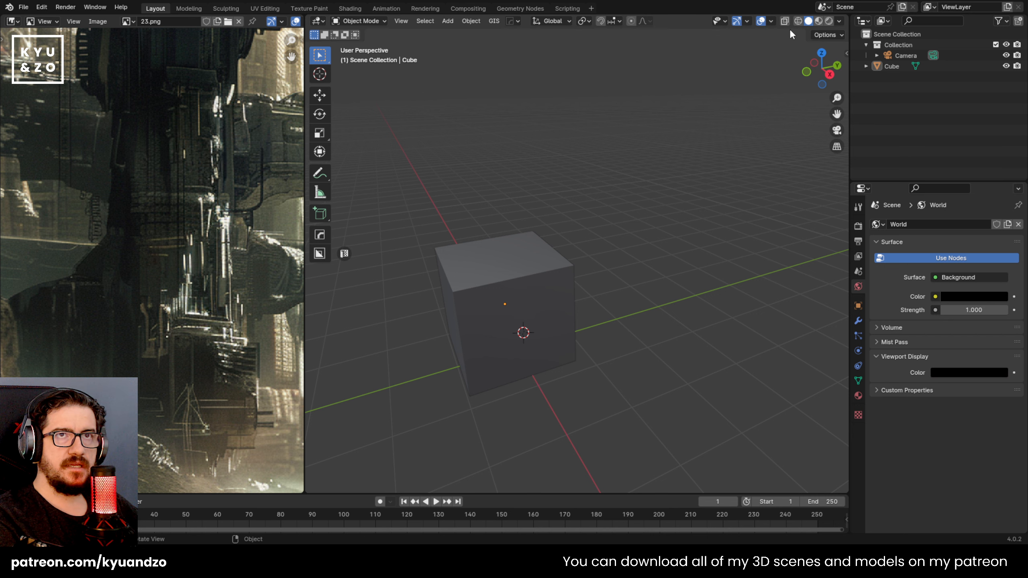
pyautogui.click(839, 22)
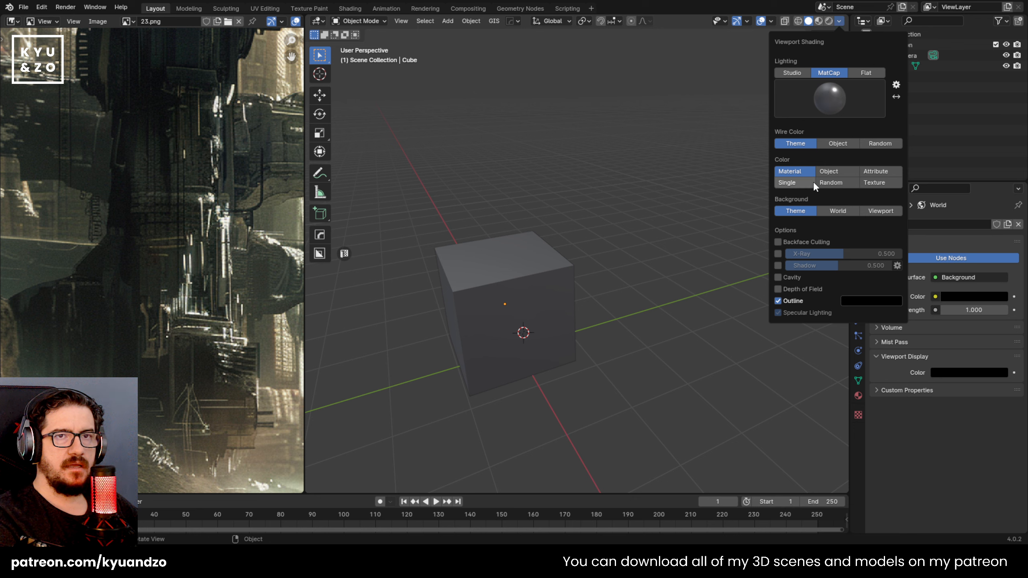
pyautogui.click(837, 211)
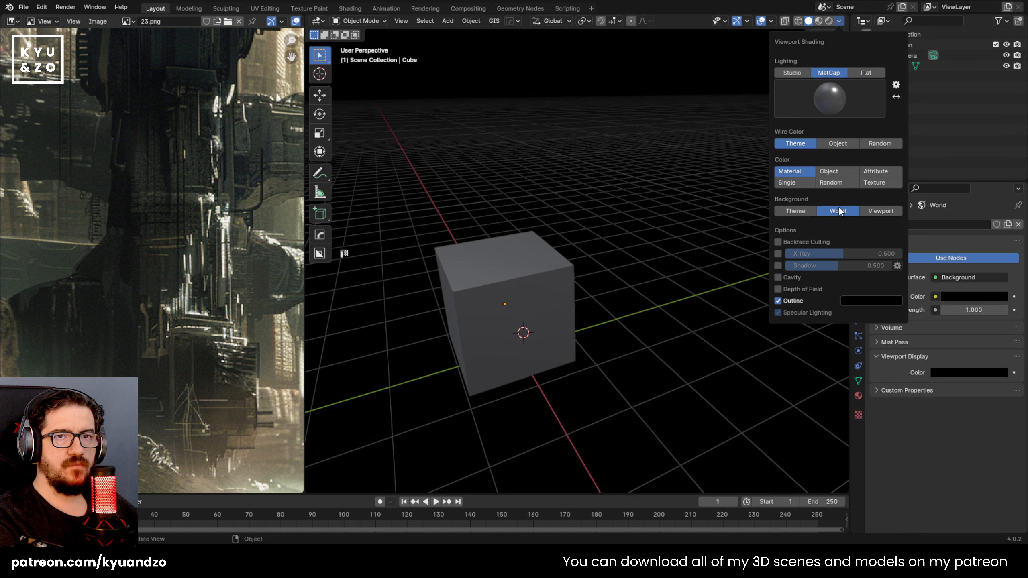
pyautogui.keyDown('shift'); pyautogui.moveTo(533, 215); pyautogui.dragTo(604, 173, button='middle'); pyautogui.keyUp('shift')
pyautogui.scroll(3, 604, 173)
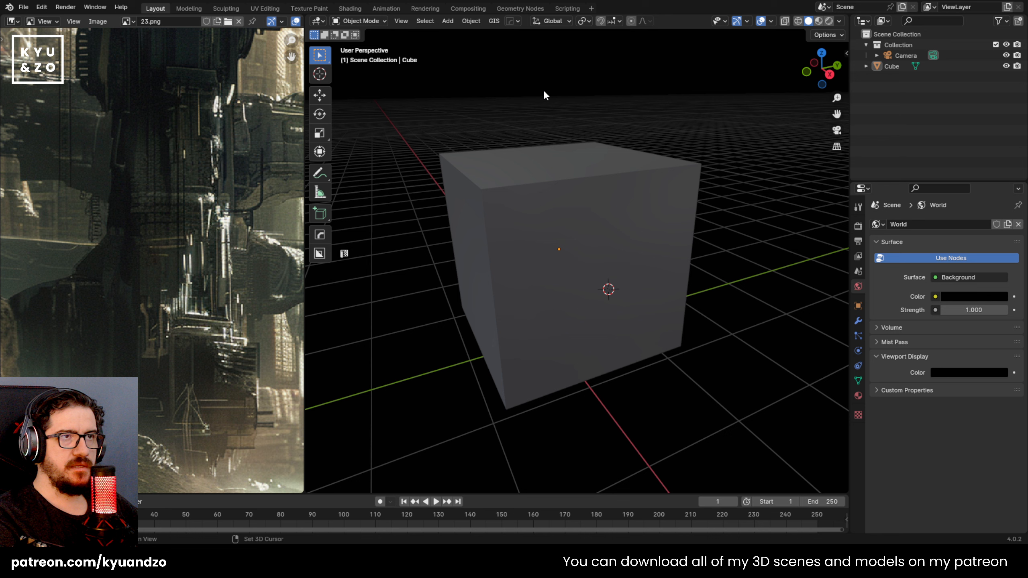
# Hide the floor grid and the X and Y axis lines in the viewport overlays
pyautogui.click(555, 236)
pyautogui.click(840, 21)
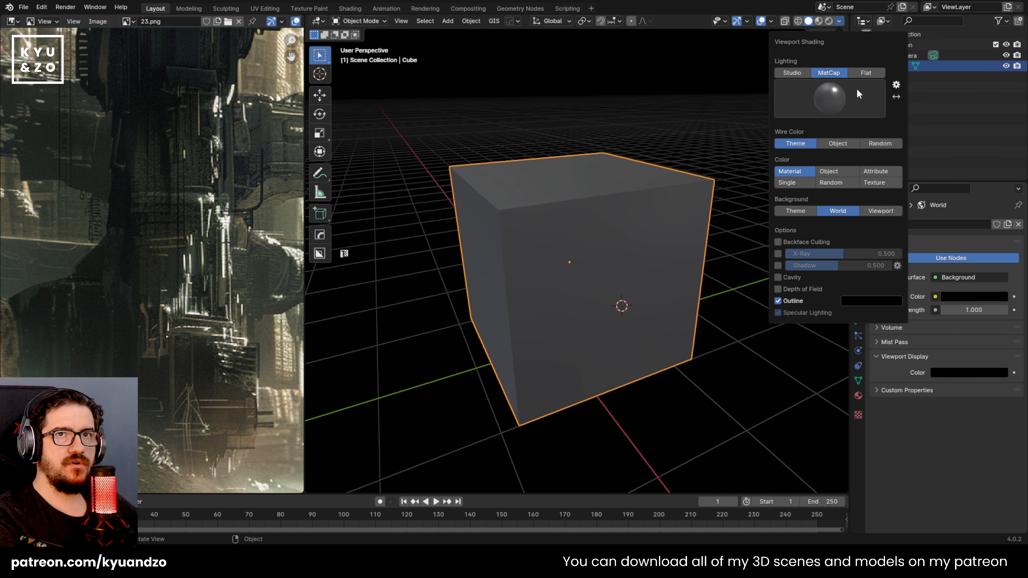
pyautogui.click(771, 20)
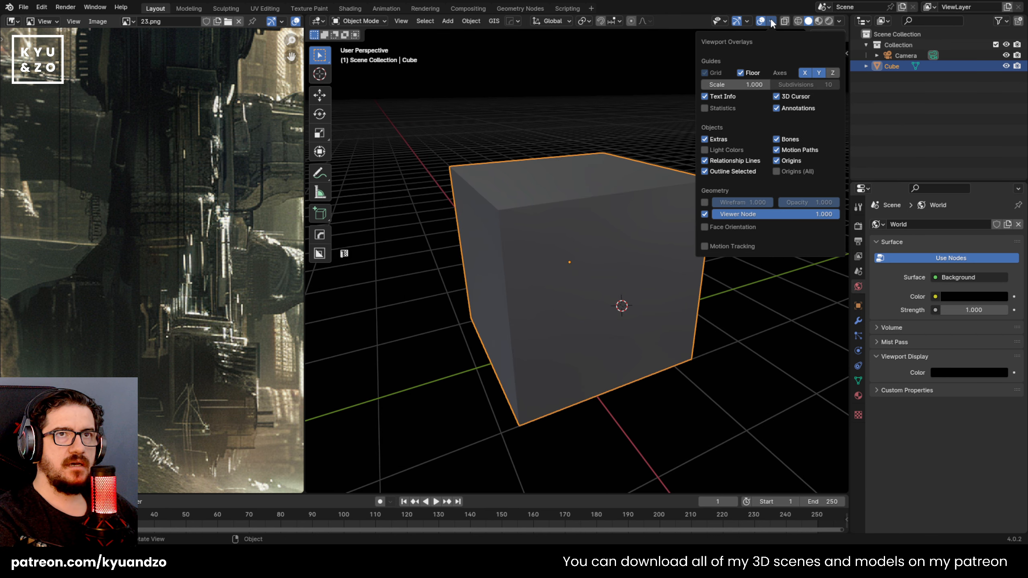
pyautogui.click(740, 73)
pyautogui.click(803, 73)
pyautogui.click(818, 73)
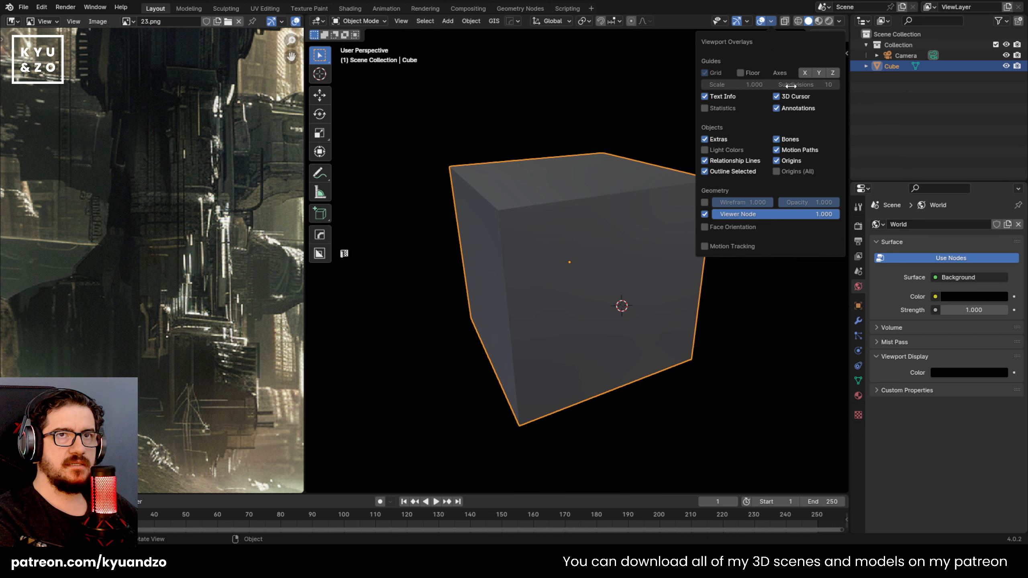
pyautogui.scroll(-7, 498, 243)
pyautogui.scroll(4, 503, 239)
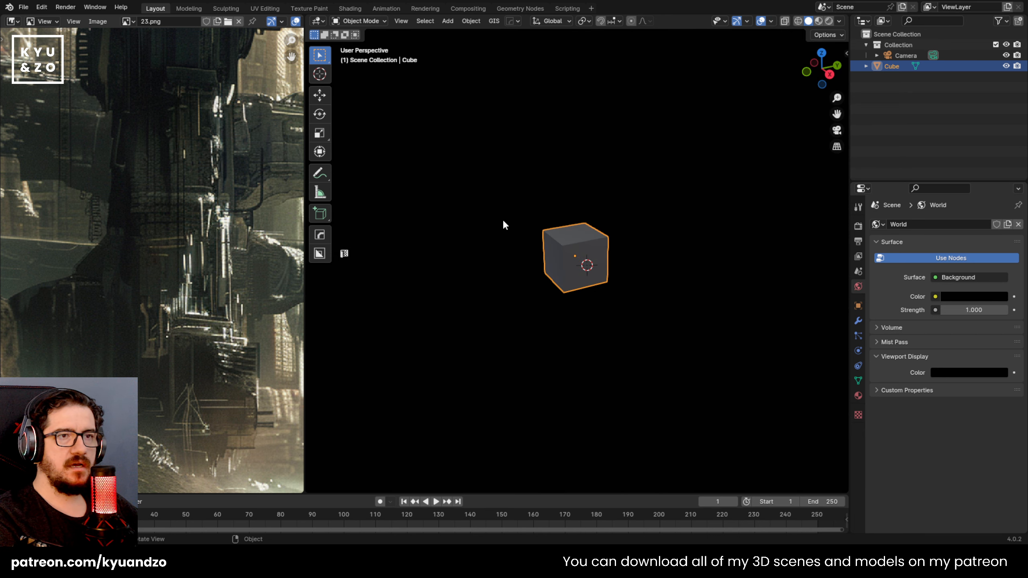
# Change the viewport MatCap to the light grey sphere with a darker underside so the cube's faces stand out
pyautogui.click(502, 221)
pyautogui.scroll(2, 567, 198)
pyautogui.click(578, 211)
pyautogui.click(838, 19)
pyautogui.click(826, 90)
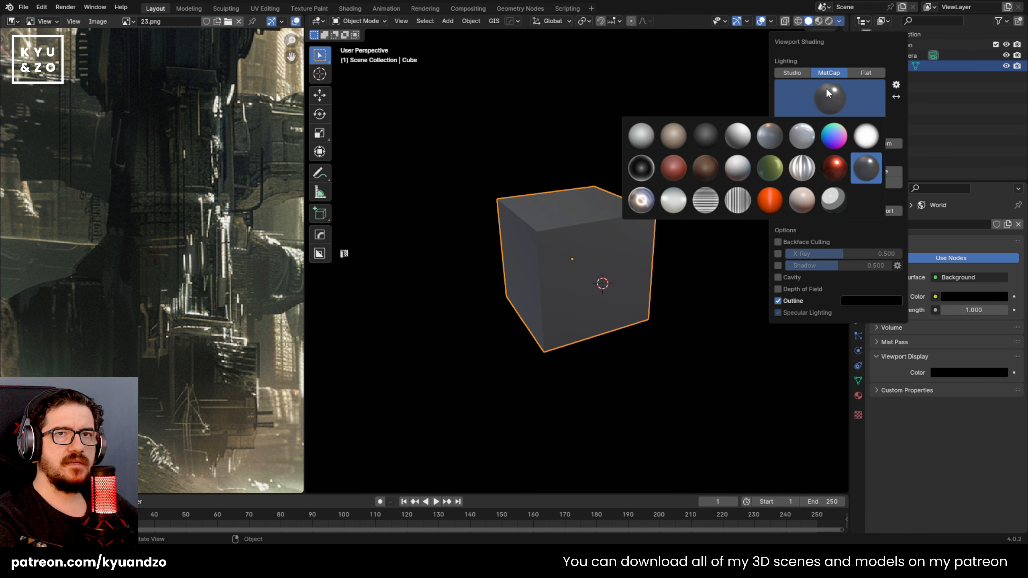
pyautogui.click(745, 174)
pyautogui.click(679, 197)
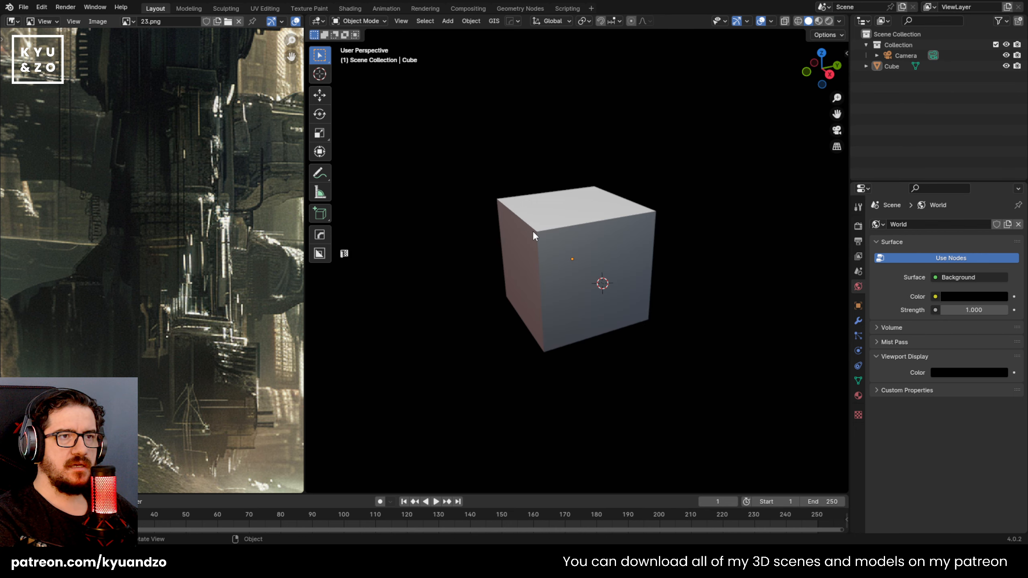
# Widen the reference image area until the whole pillar and its walkways fit beside the selected cube
pyautogui.click(538, 230)
pyautogui.keyDown('shift'); pyautogui.moveTo(549, 229); pyautogui.dragTo(564, 223, button='middle'); pyautogui.keyUp('shift')
pyautogui.scroll(1, 564, 224)
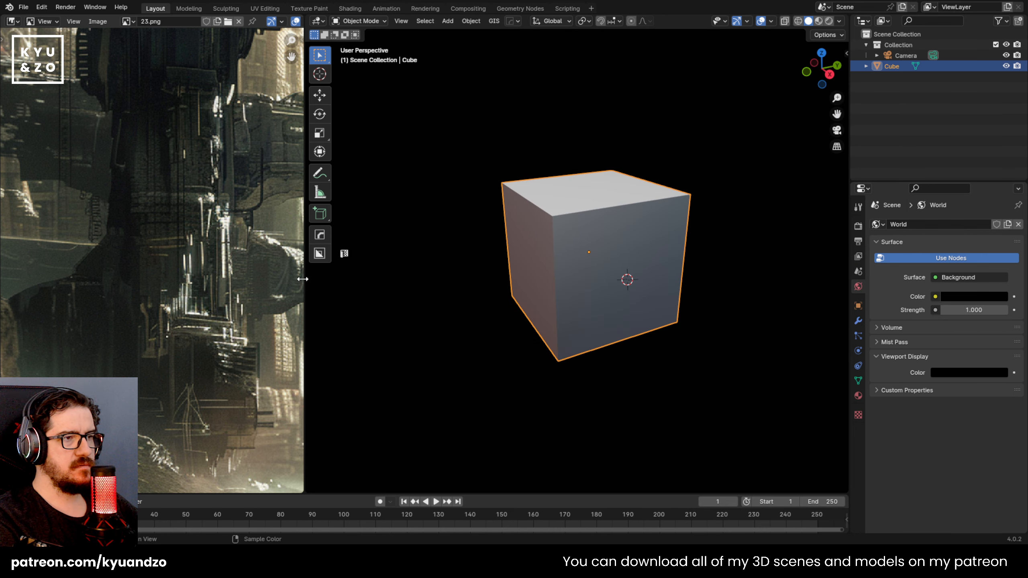
pyautogui.moveTo(304, 283); pyautogui.dragTo(456, 275)
pyautogui.moveTo(306, 211); pyautogui.dragTo(301, 227, button='middle')
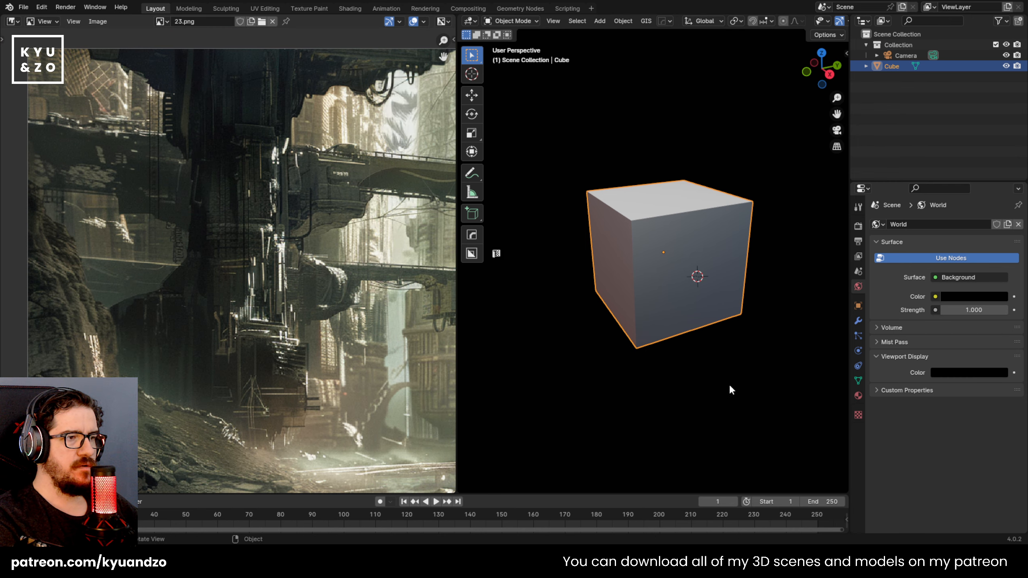
pyautogui.moveTo(275, 156)
pyautogui.mouseDown(button='middle')
pyautogui.moveTo(263, 232)
pyautogui.moveTo(269, 154)
pyautogui.mouseUp(button='middle')
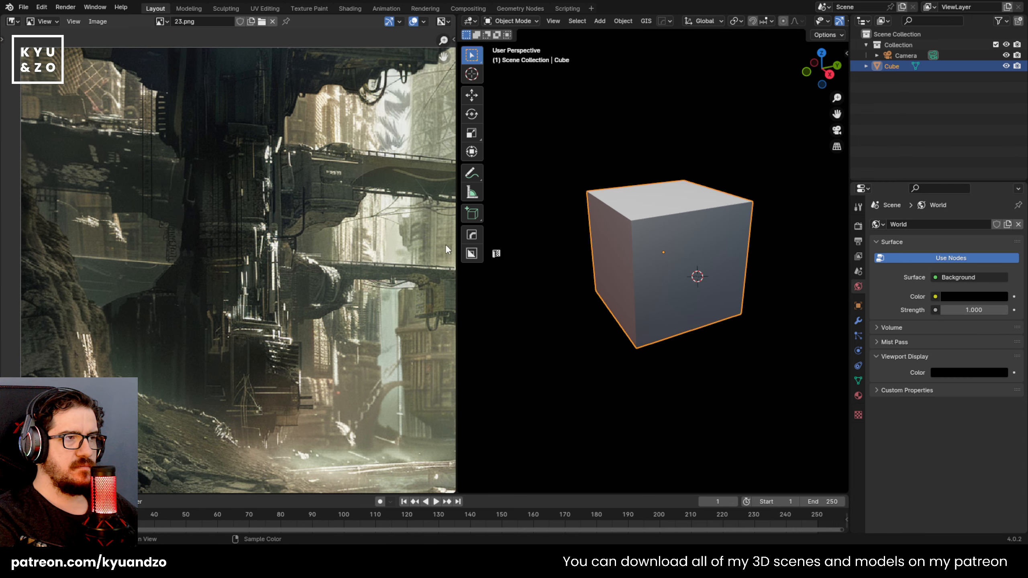
# Scale the cube along Z to about four times its height to form a tall pillar
pyautogui.click(555, 254)
pyautogui.click(654, 263)
pyautogui.scroll(-3, 659, 267)
pyautogui.press('s')
pyautogui.press('z')
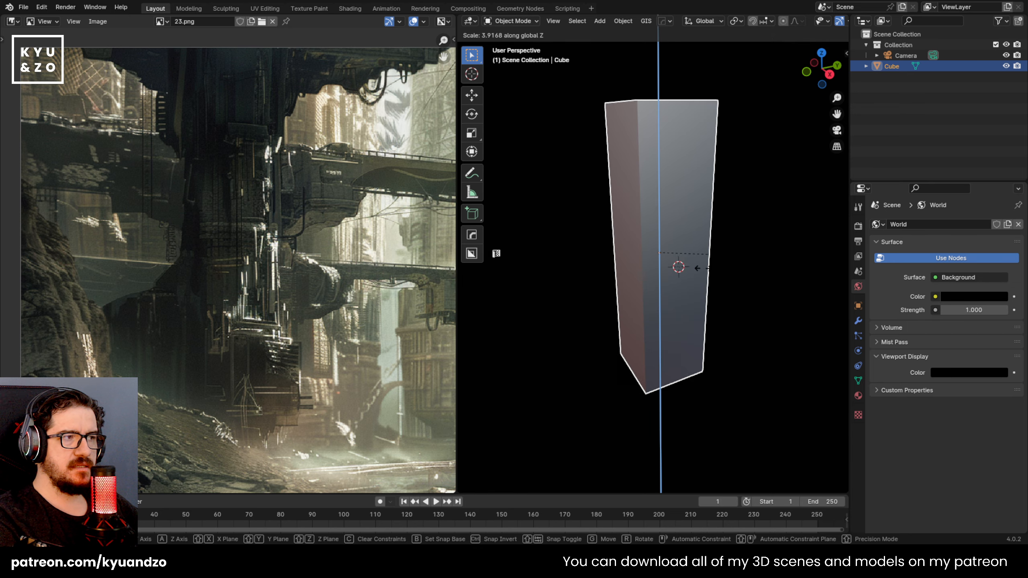
pyautogui.click(732, 254)
pyautogui.click(732, 252)
pyautogui.keyDown('shift'); pyautogui.moveTo(644, 224); pyautogui.dragTo(635, 226, button='middle'); pyautogui.keyUp('shift')
pyautogui.click(603, 267)
pyautogui.scroll(3, 599, 304)
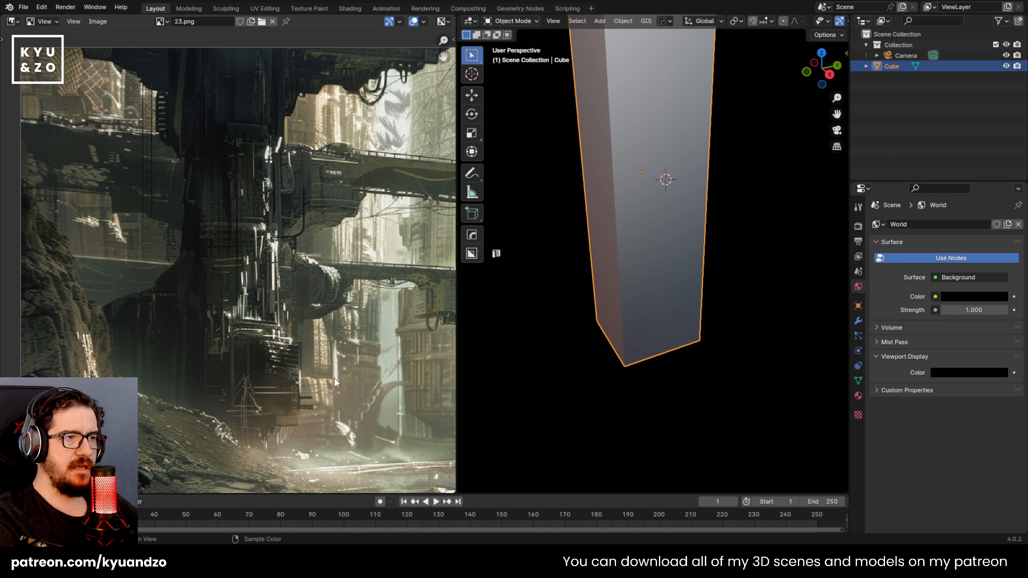
# Stretch the pillar block further along the global Z axis
pyautogui.keyDown('shift'); pyautogui.moveTo(754, 184); pyautogui.dragTo(754, 259, button='middle'); pyautogui.keyUp('shift')
pyautogui.scroll(-1, 218, 204)
pyautogui.keyDown('shift'); pyautogui.moveTo(733, 175); pyautogui.dragTo(743, 214, button='middle'); pyautogui.keyUp('shift')
pyautogui.press('s')
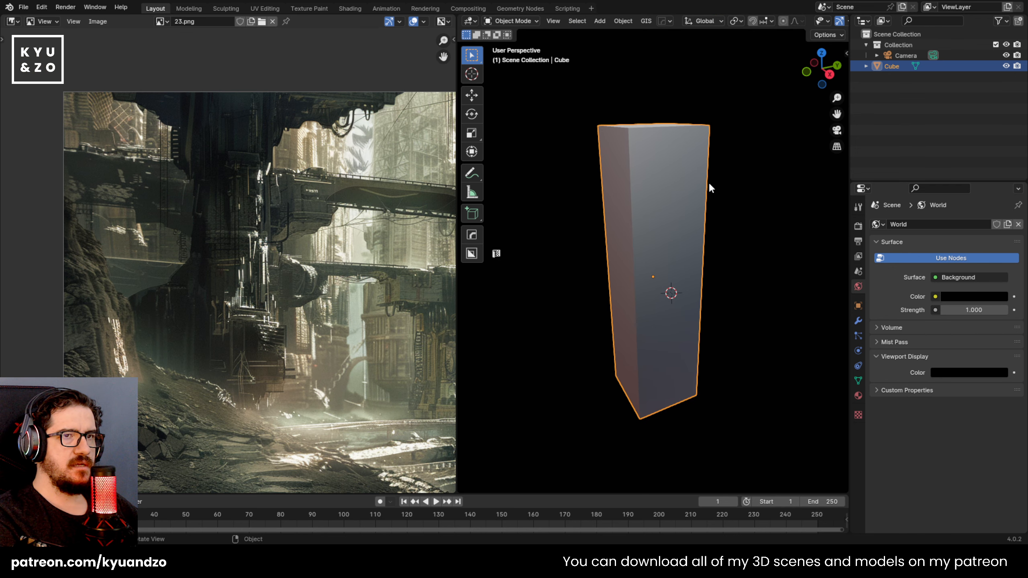
pyautogui.press('z')
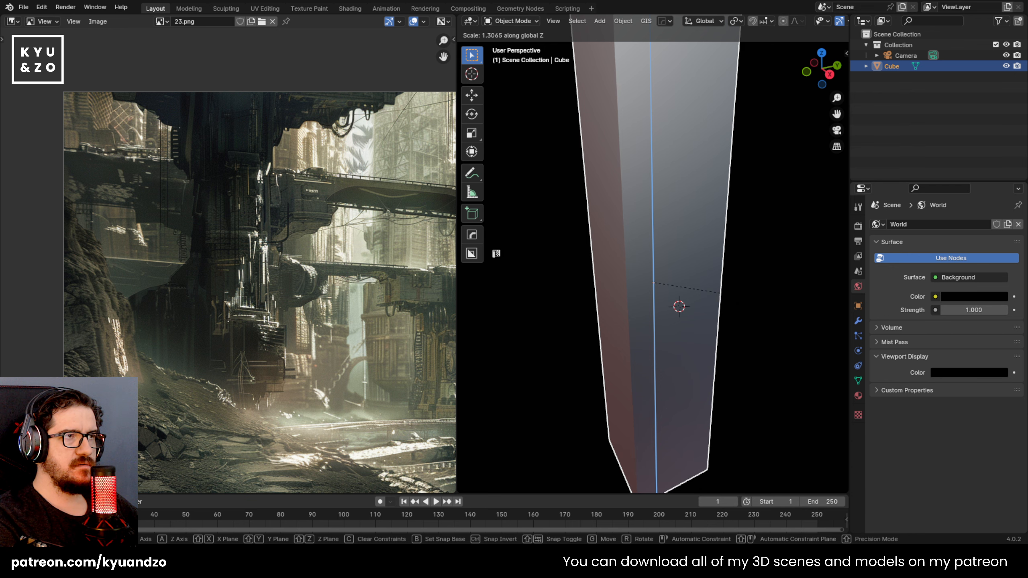
pyautogui.click(821, 317)
pyautogui.scroll(-2, 627, 198)
pyautogui.scroll(-1, 627, 195)
pyautogui.keyDown('shift'); pyautogui.moveTo(620, 275); pyautogui.dragTo(614, 228, button='middle'); pyautogui.keyUp('shift')
pyautogui.scroll(1, 612, 241)
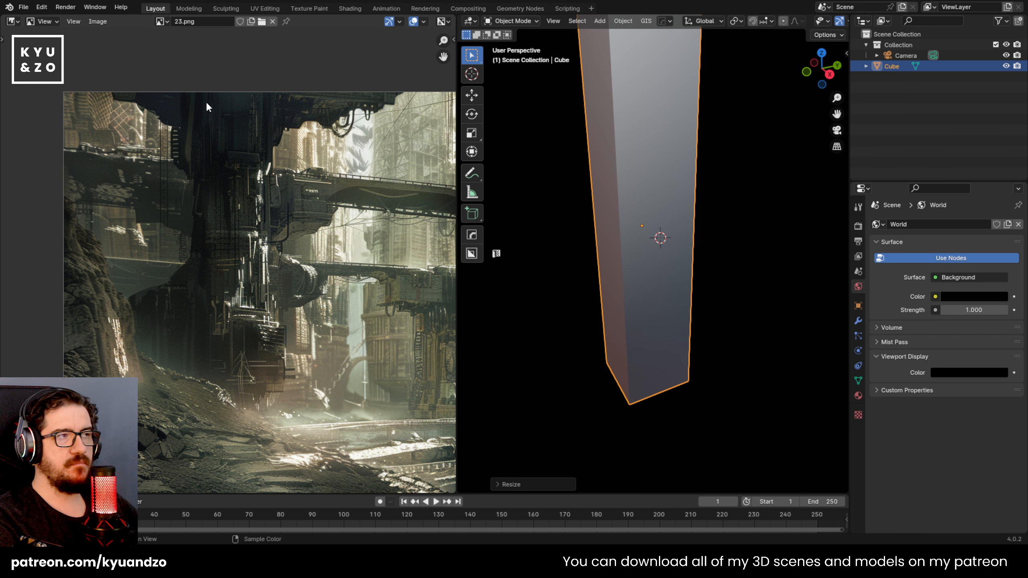
# Examine the reference pillar's upper end and overall proportions, comparing them with the modelled block
pyautogui.moveTo(207, 103); pyautogui.dragTo(212, 165, button='middle')
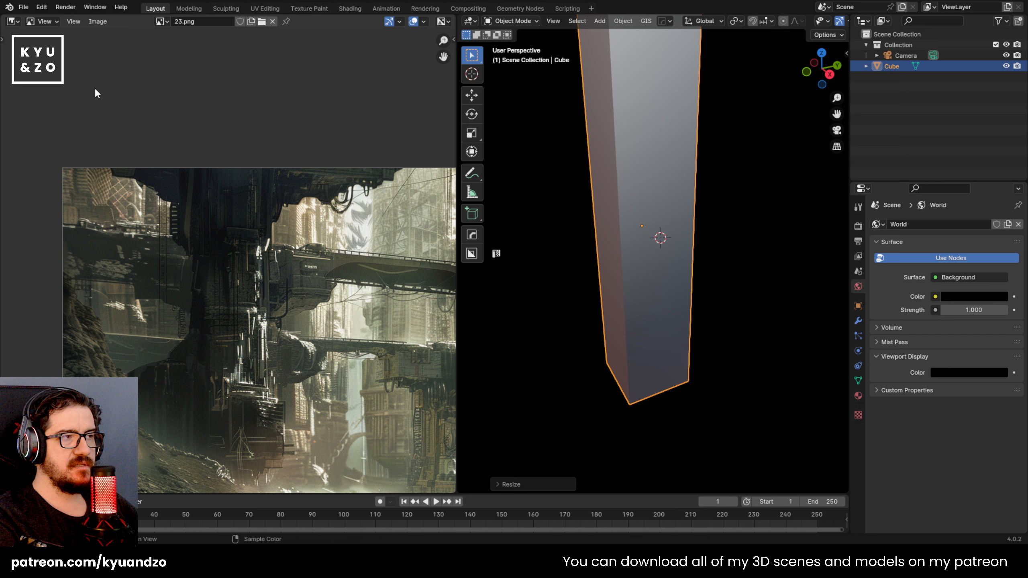
pyautogui.moveTo(215, 259); pyautogui.dragTo(198, 214, button='middle')
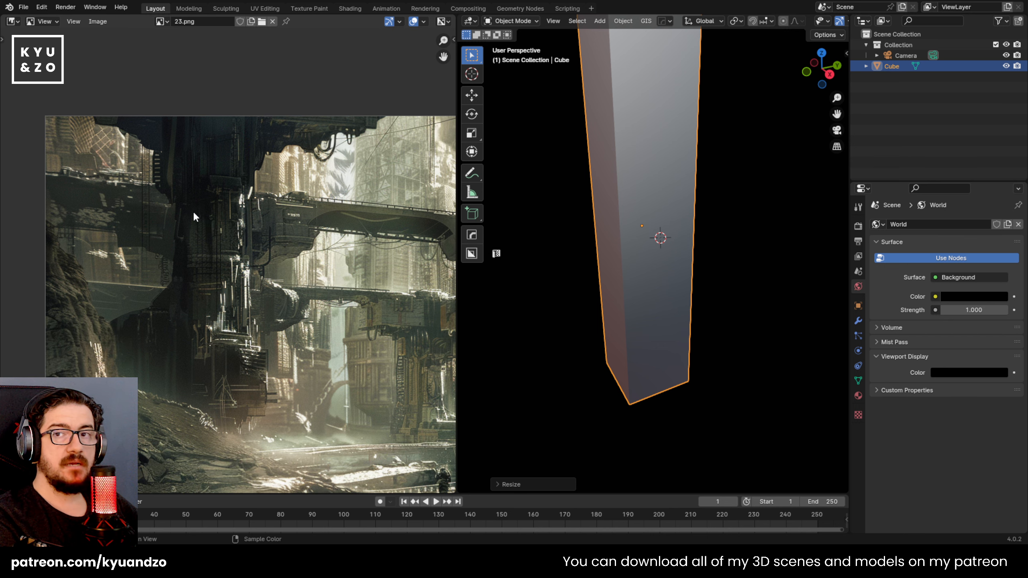
pyautogui.keyDown('shift'); pyautogui.moveTo(638, 130); pyautogui.dragTo(568, 234, button='middle'); pyautogui.keyUp('shift')
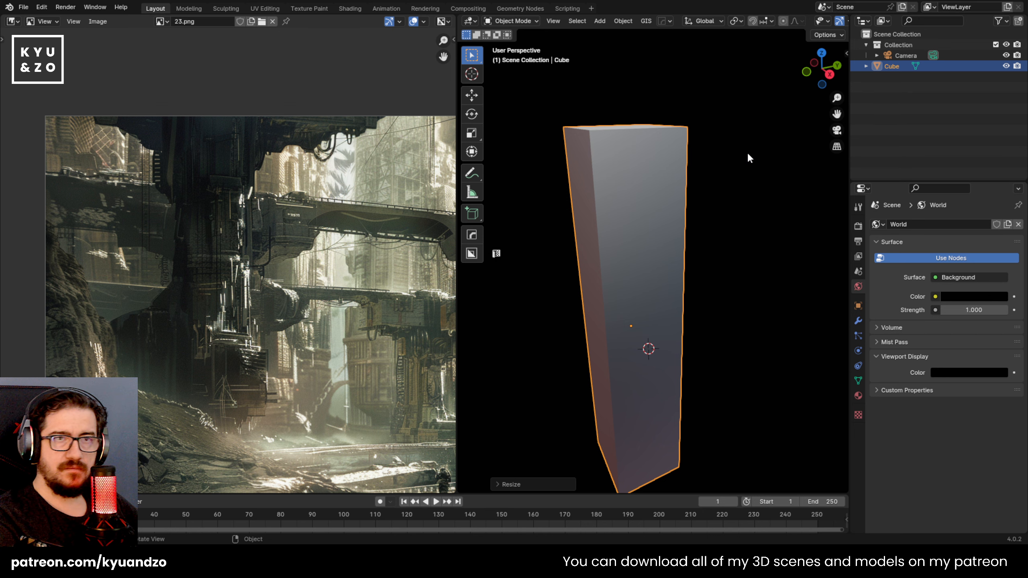
pyautogui.click(736, 154)
pyautogui.moveTo(736, 155); pyautogui.dragTo(543, 283)
pyautogui.scroll(-6, 551, 274)
pyautogui.scroll(5, 551, 279)
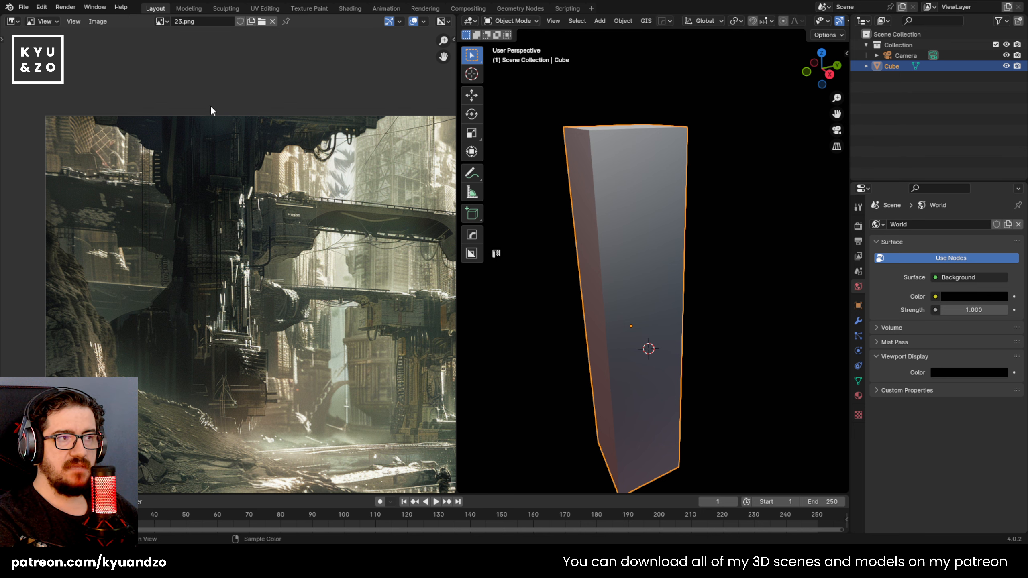
pyautogui.click(646, 76)
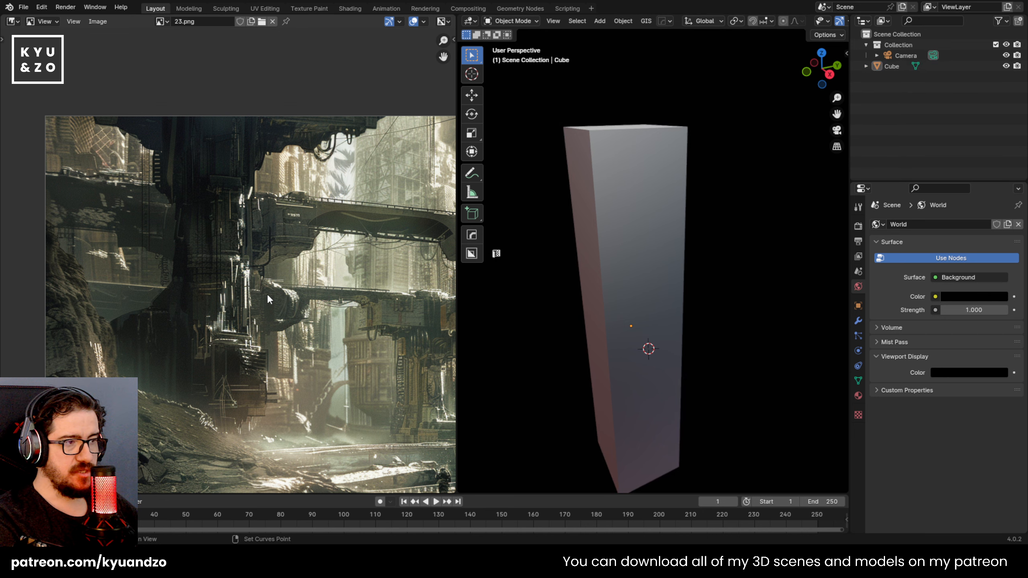
pyautogui.scroll(-2, 266, 294)
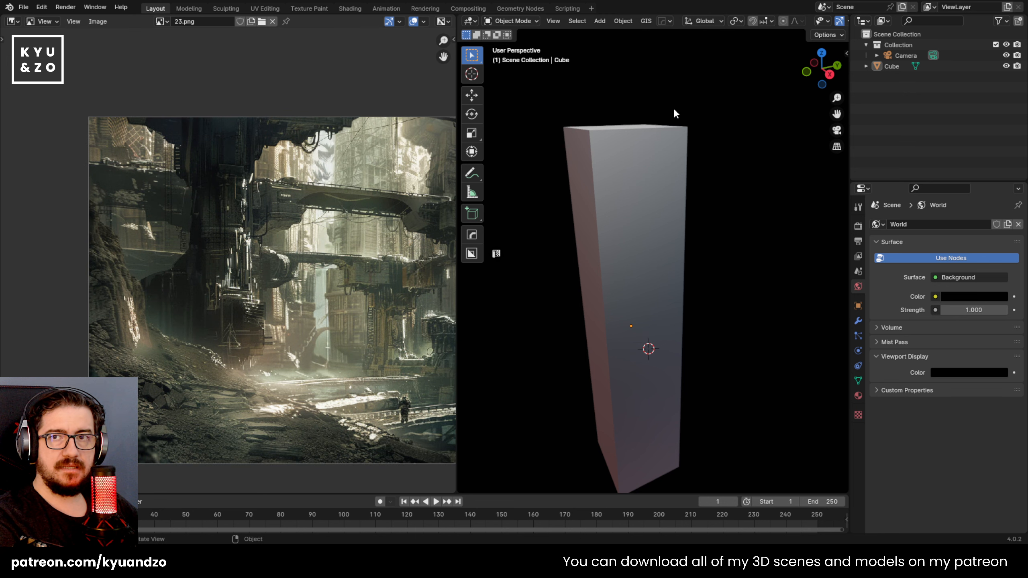
# Shorten the pillar block by scaling it along the global Z axis to about 0.76 of its height
pyautogui.click(588, 254)
pyautogui.moveTo(588, 254); pyautogui.dragTo(638, 223, button='middle')
pyautogui.press('s')
pyautogui.press('z')
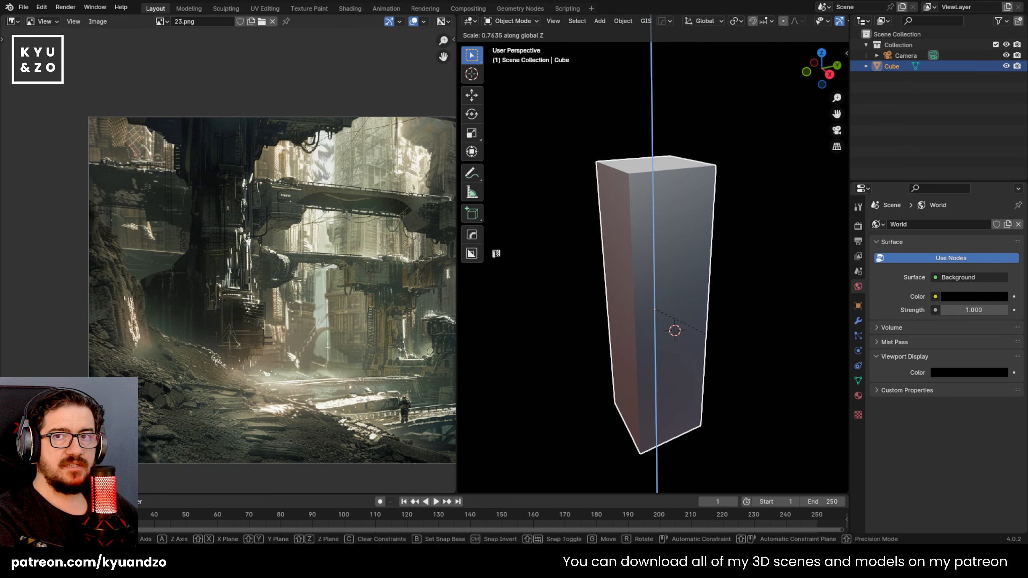
pyautogui.press('Return')
# Examine the reference pillar's shaft, lower end and surroundings, comparing them with the modelled block
pyautogui.moveTo(151, 117); pyautogui.dragTo(148, 141, button='middle')
pyautogui.moveTo(242, 218); pyautogui.dragTo(305, 157, button='middle')
pyautogui.moveTo(132, 227); pyautogui.dragTo(264, 182, button='middle')
pyautogui.scroll(3, 238, 216)
pyautogui.moveTo(344, 199); pyautogui.dragTo(232, 231, button='middle')
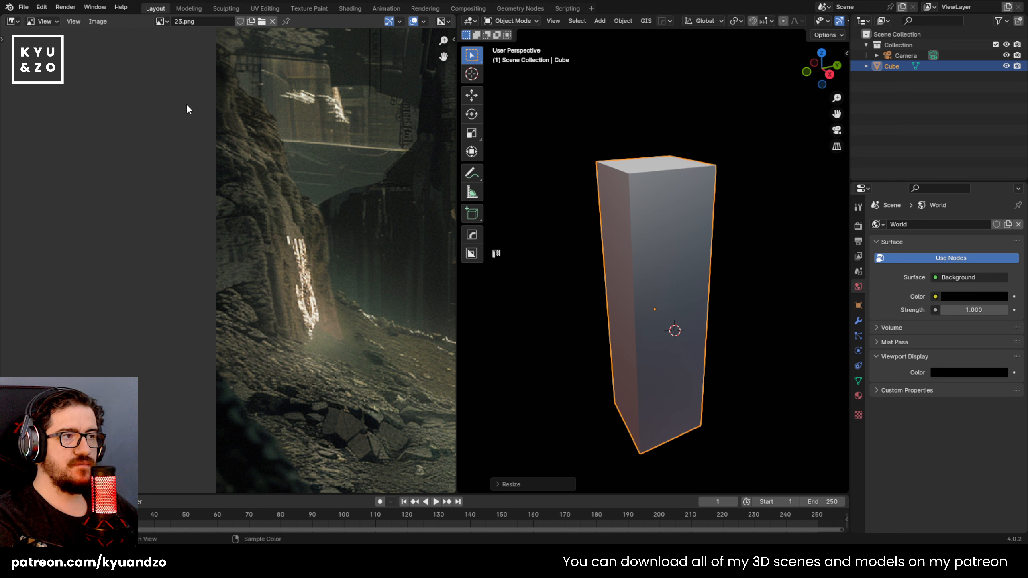
pyautogui.scroll(-3, 352, 333)
pyautogui.moveTo(307, 242); pyautogui.dragTo(213, 255, button='middle')
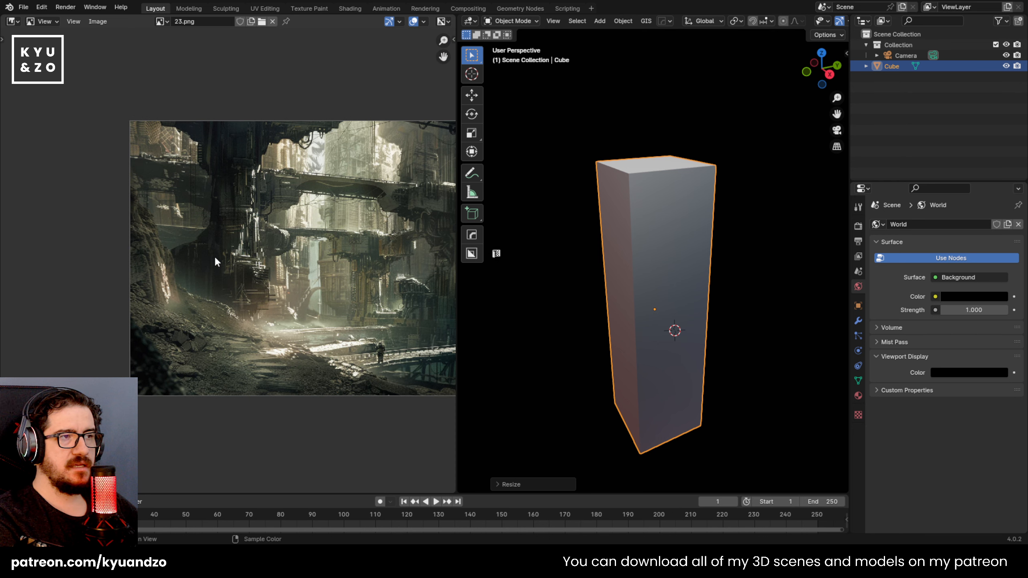
pyautogui.scroll(2, 727, 286)
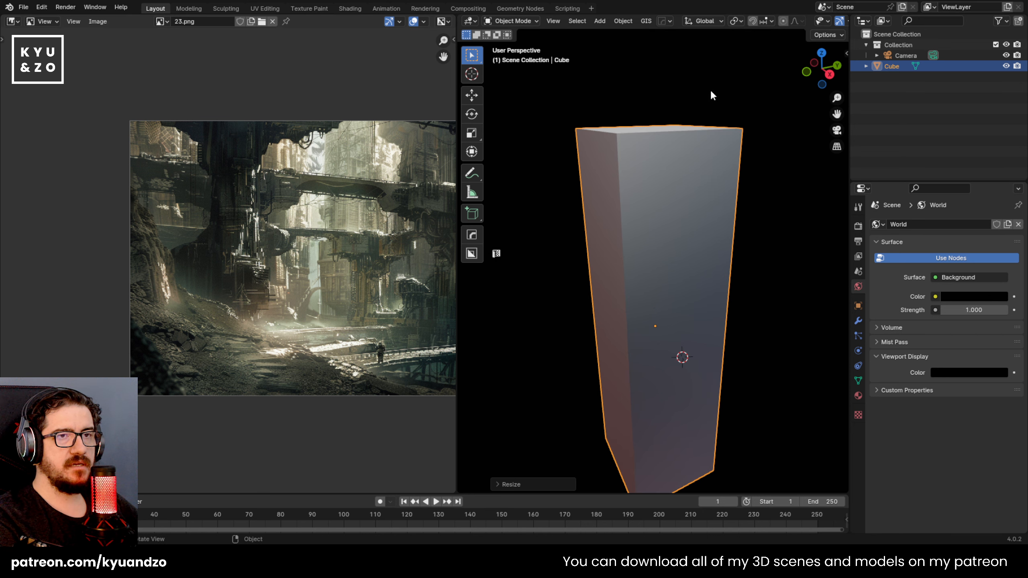
pyautogui.click(638, 223)
pyautogui.keyDown('shift'); pyautogui.moveTo(611, 172); pyautogui.dragTo(613, 89, button='middle'); pyautogui.keyUp('shift')
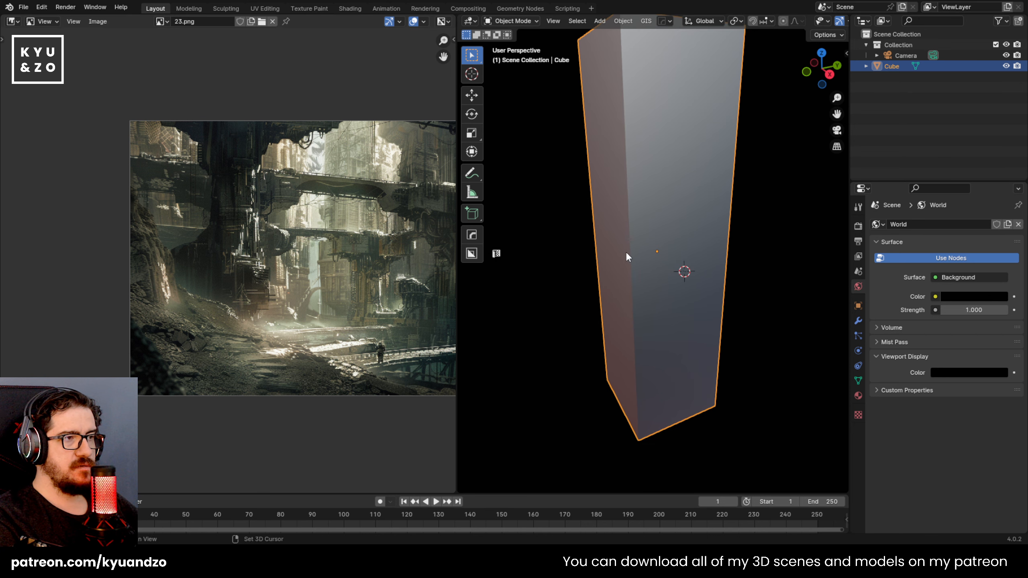
pyautogui.moveTo(626, 254); pyautogui.dragTo(602, 251, button='middle')
pyautogui.scroll(3, 152, 256)
pyautogui.scroll(2, 156, 248)
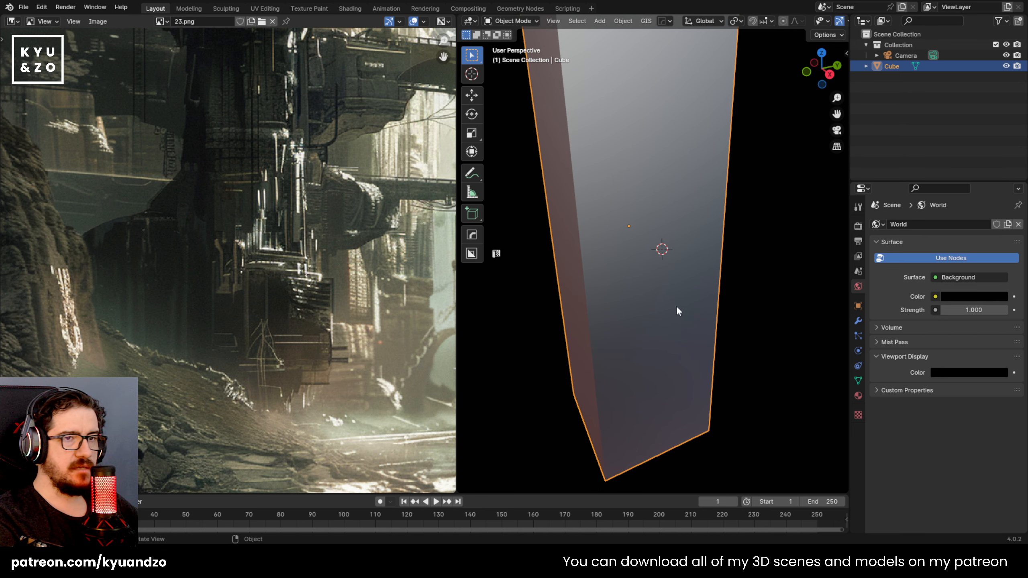
# Add two horizontal loop cuts around the pillar and scale them closer together along Z to outline a narrow band
pyautogui.moveTo(603, 210); pyautogui.dragTo(593, 233, button='middle')
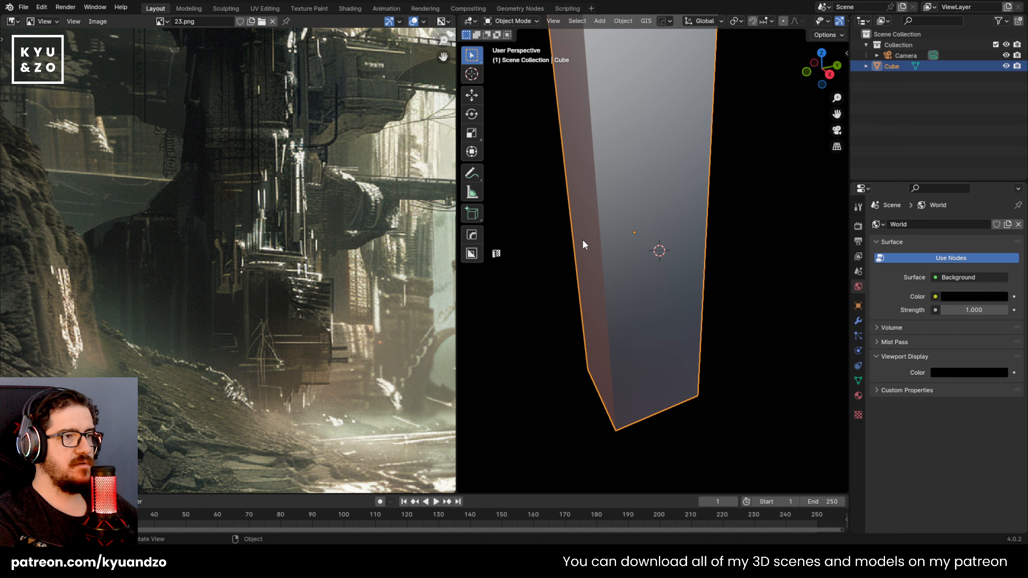
pyautogui.keyDown('shift'); pyautogui.moveTo(595, 197); pyautogui.dragTo(598, 245, button='middle'); pyautogui.keyUp('shift')
pyautogui.press('Tab')
pyautogui.hotkey('ctrl', 'r')
pyautogui.scroll(1, 603, 293)
pyautogui.click(604, 292)
pyautogui.rightClick(607, 296)
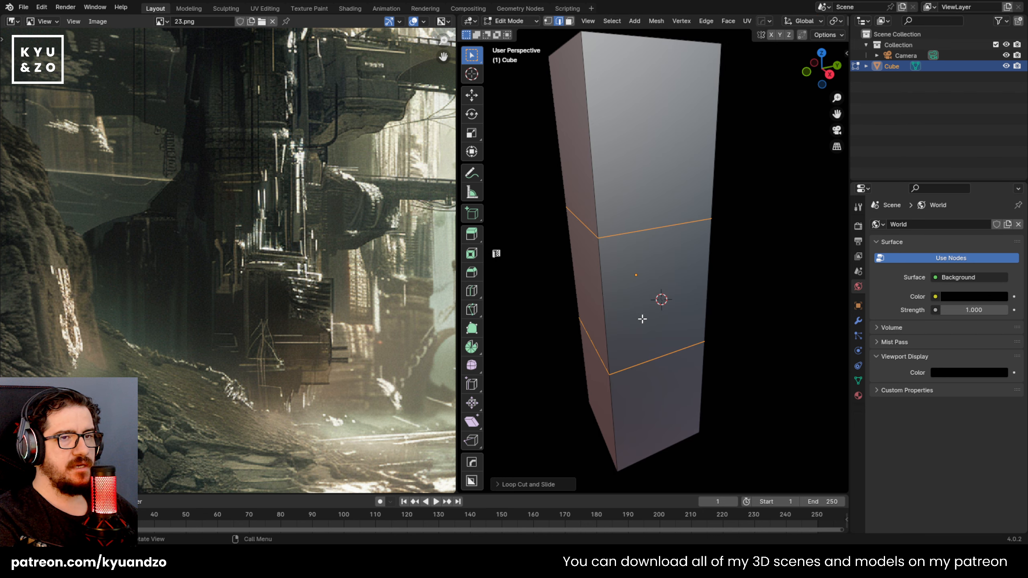
pyautogui.press('s')
pyautogui.press('z')
pyautogui.click(685, 308)
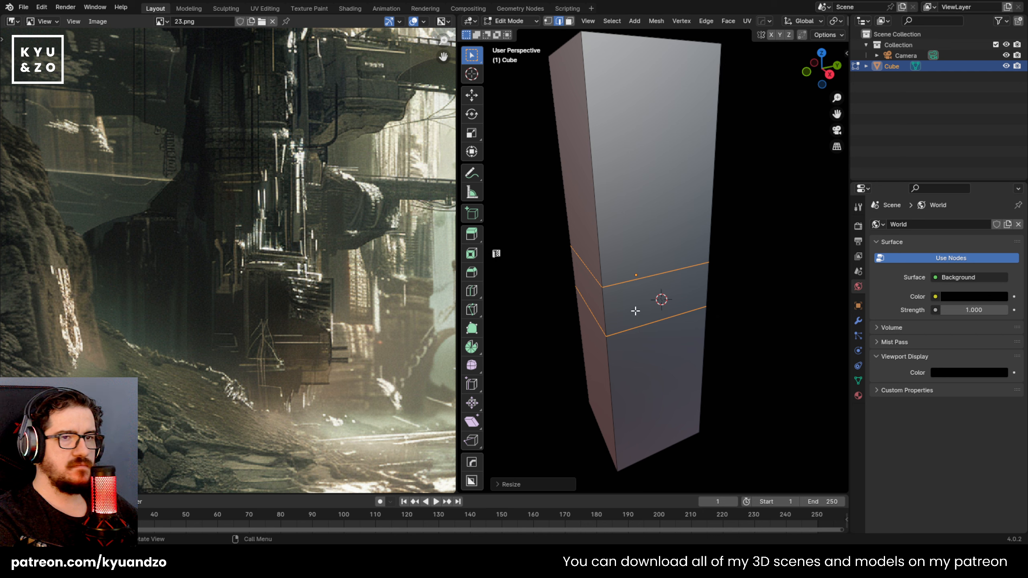
# Extrude the ring of faces between the two loop cuts outward along their normals to form a collar around the pillar
pyautogui.press('3')
pyautogui.click(609, 303)
pyautogui.keyDown('alt'); pyautogui.click(606, 303); pyautogui.keyUp('alt')
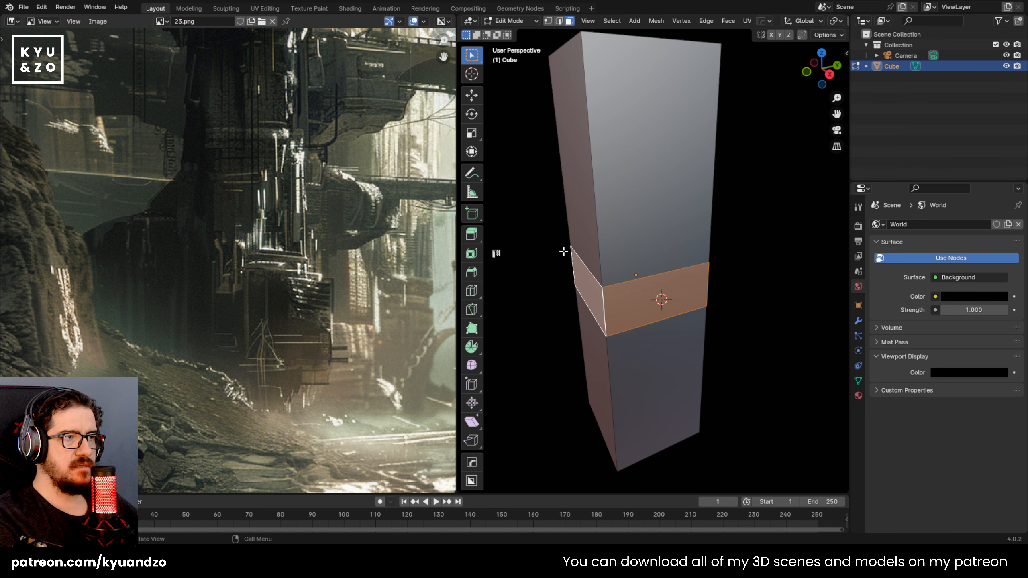
pyautogui.click(727, 21)
pyautogui.click(749, 44)
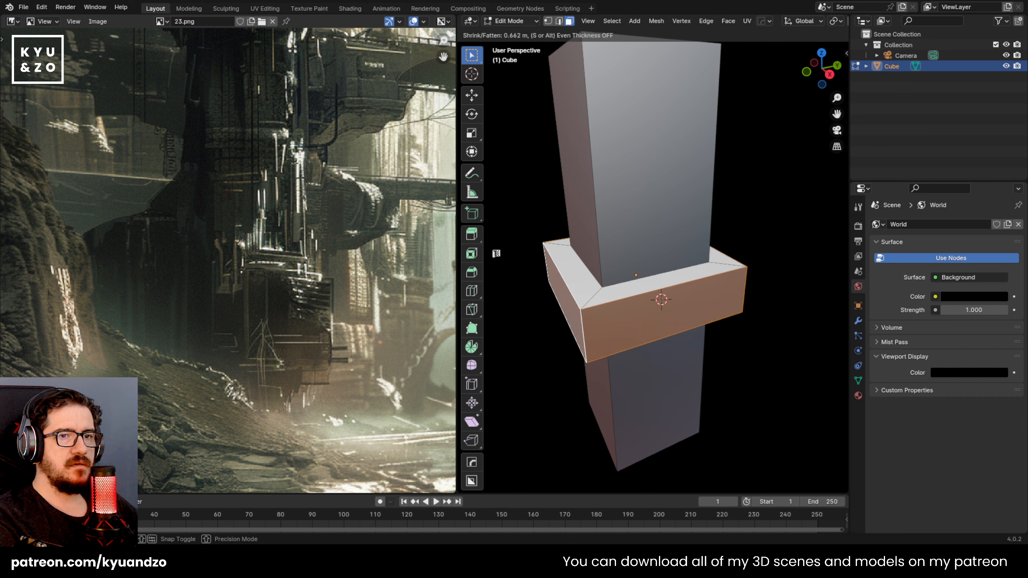
pyautogui.click(730, 248)
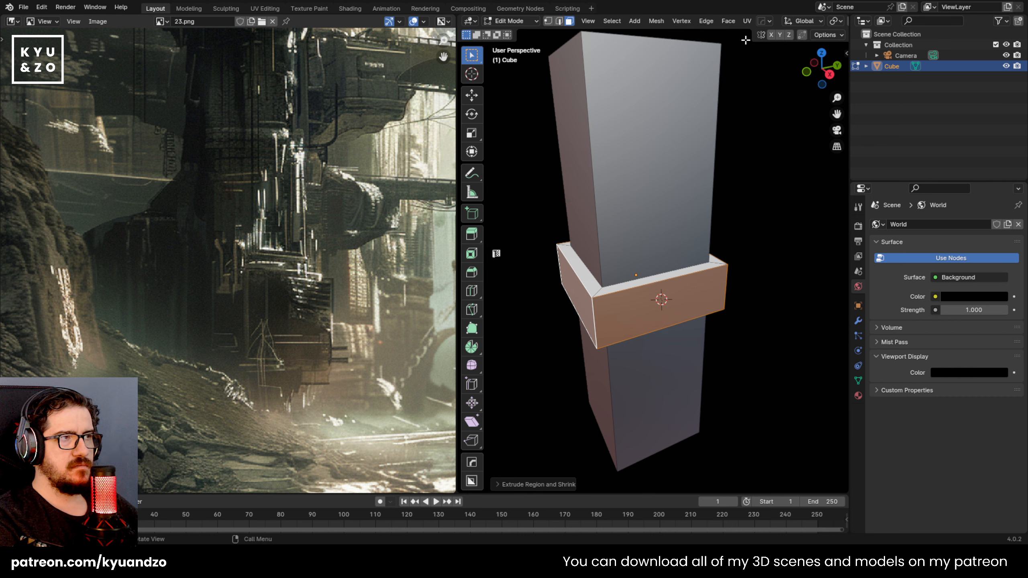
pyautogui.press('Tab')
# Divide the pillar's width with eight evenly spaced vertical loop cuts
pyautogui.moveTo(731, 245); pyautogui.dragTo(631, 239, button='middle')
pyautogui.scroll(-3, 246, 153)
pyautogui.scroll(2, 574, 276)
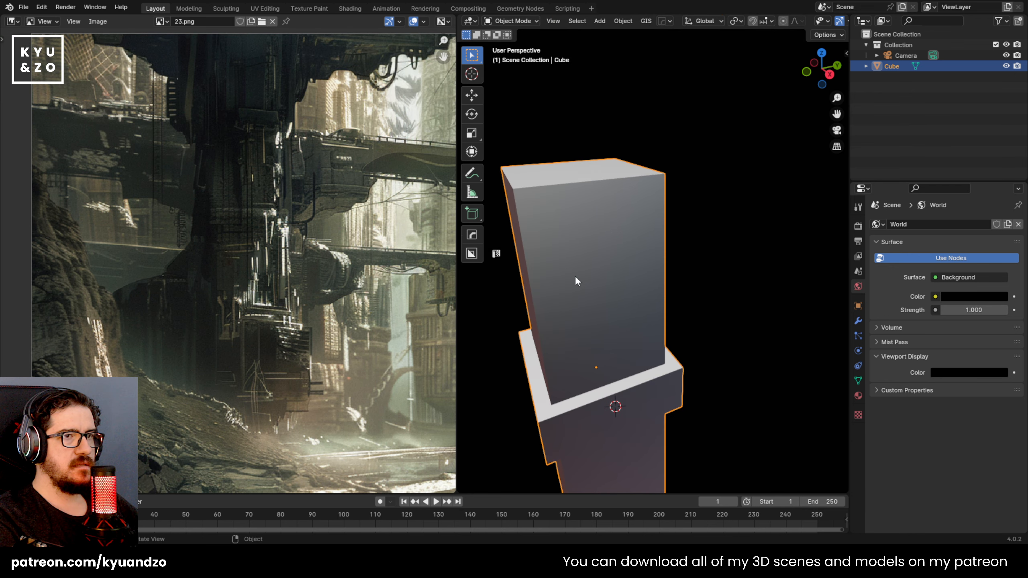
pyautogui.hotkey('shift', 'a')
pyautogui.press('Tab')
pyautogui.hotkey('ctrl', 'r')
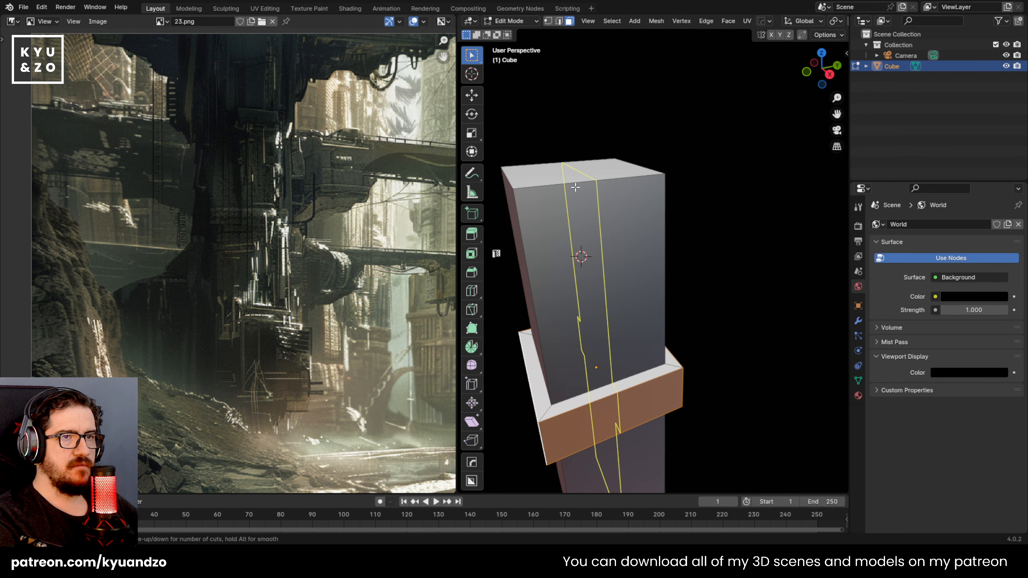
pyautogui.scroll(5, 577, 180)
pyautogui.click(576, 180)
pyautogui.rightClick(577, 181)
# Divide the pillar section above the collar with seven evenly spaced horizontal loop cuts
pyautogui.hotkey('ctrl', 'r')
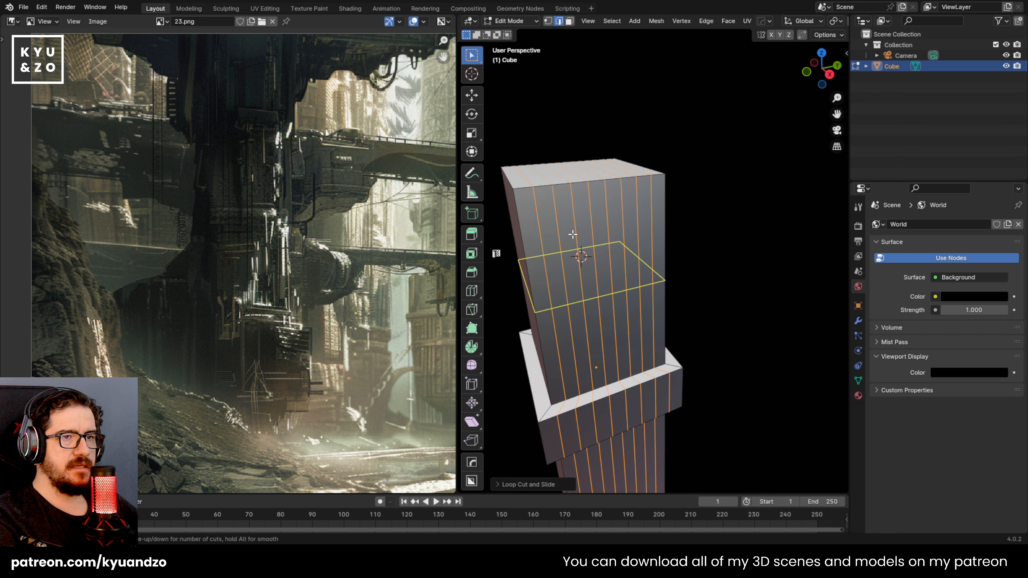
pyautogui.scroll(7, 573, 234)
pyautogui.scroll(-2, 572, 234)
pyautogui.click(572, 233)
pyautogui.rightClick(572, 234)
# Divide the pillar section below the collar with six evenly spaced horizontal loop cuts
pyautogui.keyDown('shift'); pyautogui.moveTo(712, 352); pyautogui.dragTo(753, 165, button='middle'); pyautogui.keyUp('shift')
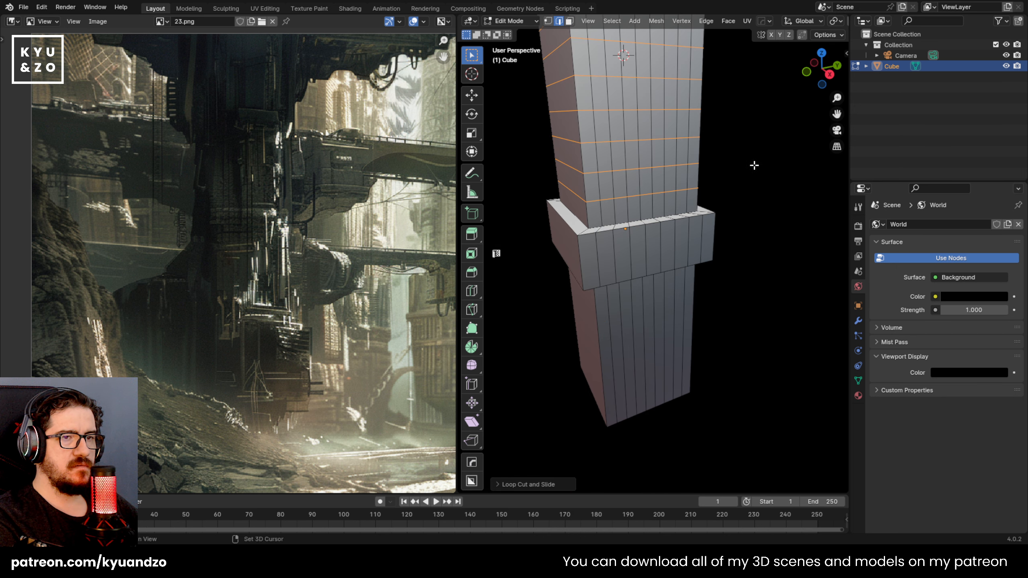
pyautogui.hotkey('ctrl', 'r')
pyautogui.scroll(2, 647, 321)
pyautogui.scroll(4, 647, 322)
pyautogui.click(647, 321)
pyautogui.rightClick(648, 320)
# In right orthographic view, select four rectangular face groups, two above and two below the collar, and extrude them outward slightly as raised panels
pyautogui.moveTo(649, 171); pyautogui.dragTo(585, 282, button='middle')
pyautogui.press('3')
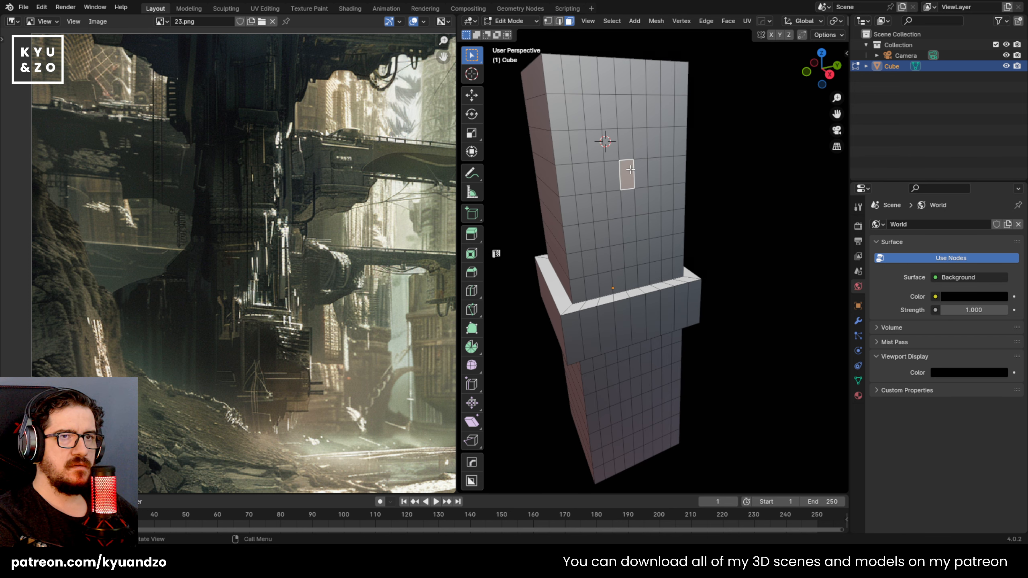
pyautogui.press('KP_3')
pyautogui.click(742, 185)
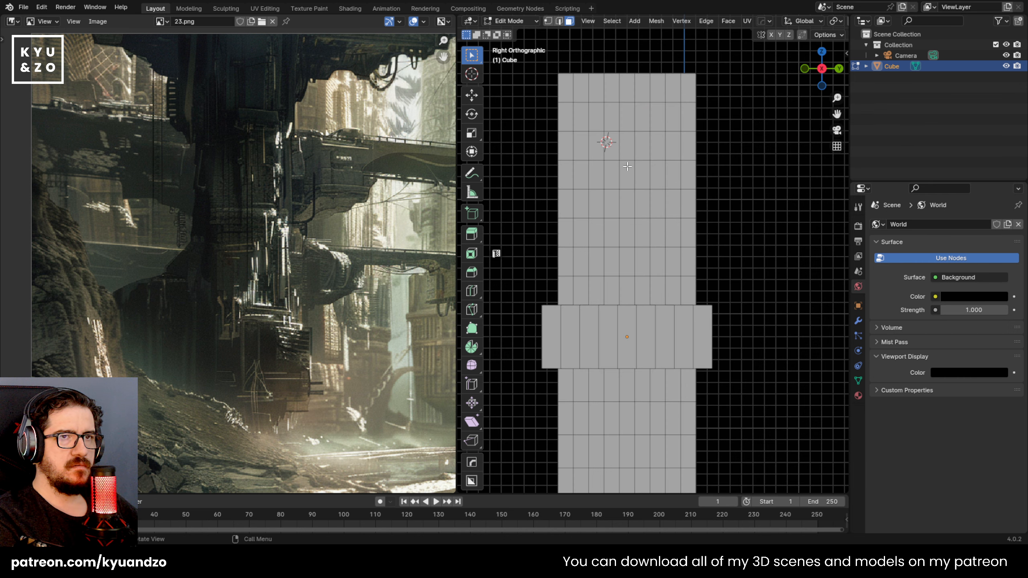
pyautogui.moveTo(660, 269); pyautogui.dragTo(661, 276)
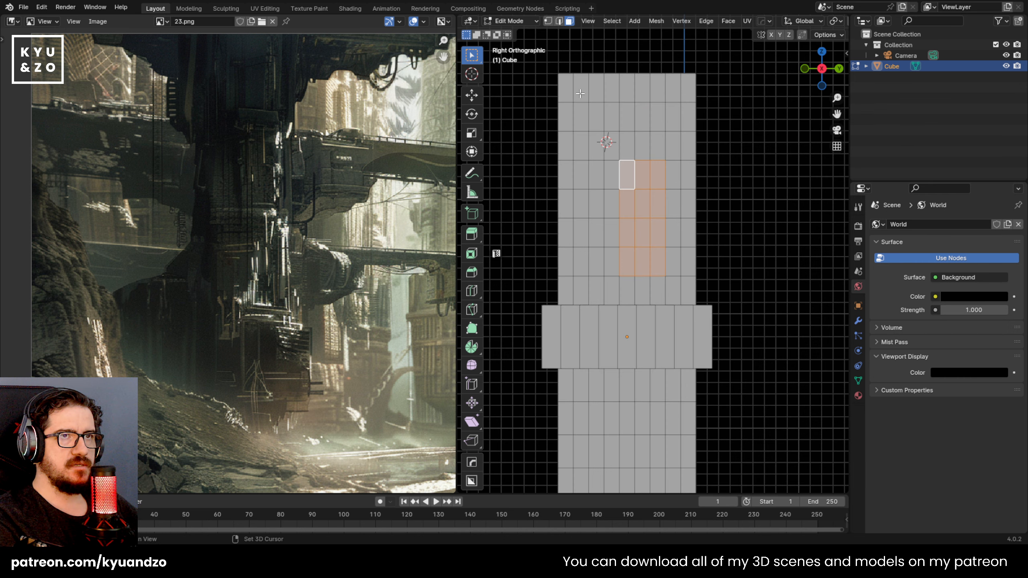
pyautogui.keyDown('shift'); pyautogui.moveTo(577, 240); pyautogui.dragTo(576, 268); pyautogui.keyUp('shift')
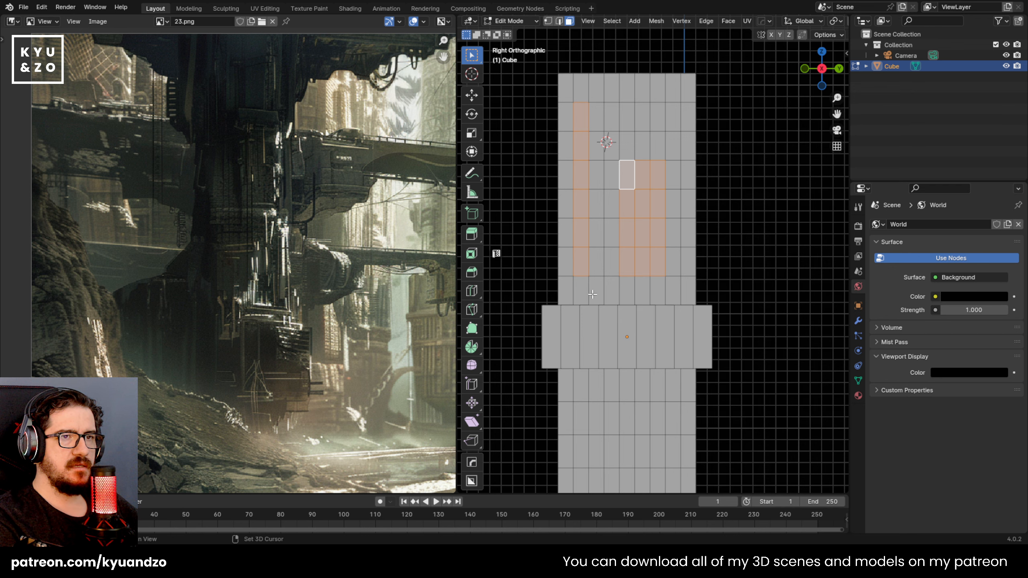
pyautogui.keyDown('shift'); pyautogui.moveTo(627, 480); pyautogui.dragTo(632, 248, button='middle'); pyautogui.keyUp('shift')
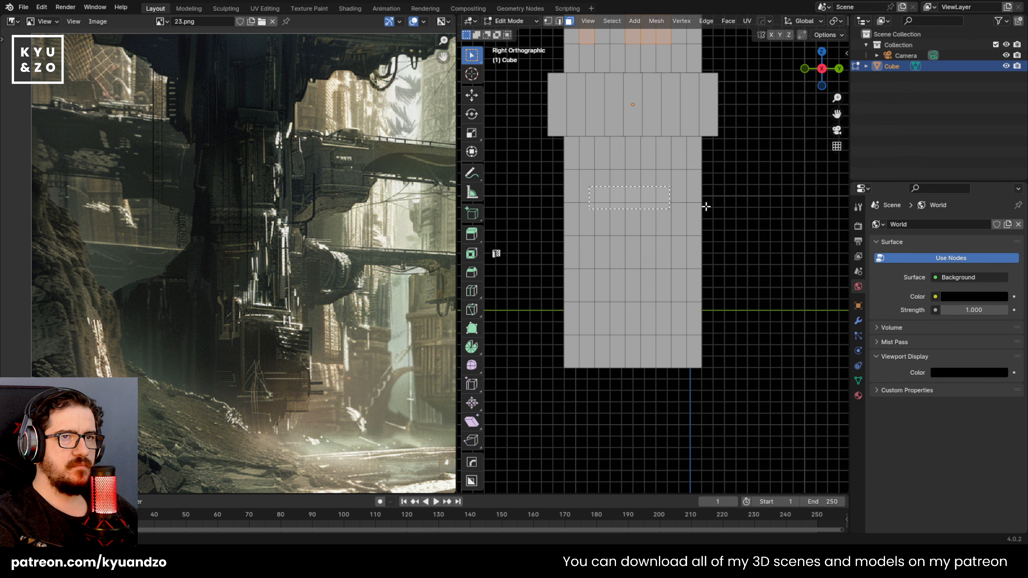
pyautogui.moveTo(678, 223); pyautogui.dragTo(678, 223)
pyautogui.keyDown('shift'); pyautogui.moveTo(607, 317); pyautogui.dragTo(606, 317); pyautogui.keyUp('shift')
pyautogui.moveTo(607, 317); pyautogui.dragTo(676, 253, button='middle')
pyautogui.scroll(1, 677, 254)
pyautogui.press('e')
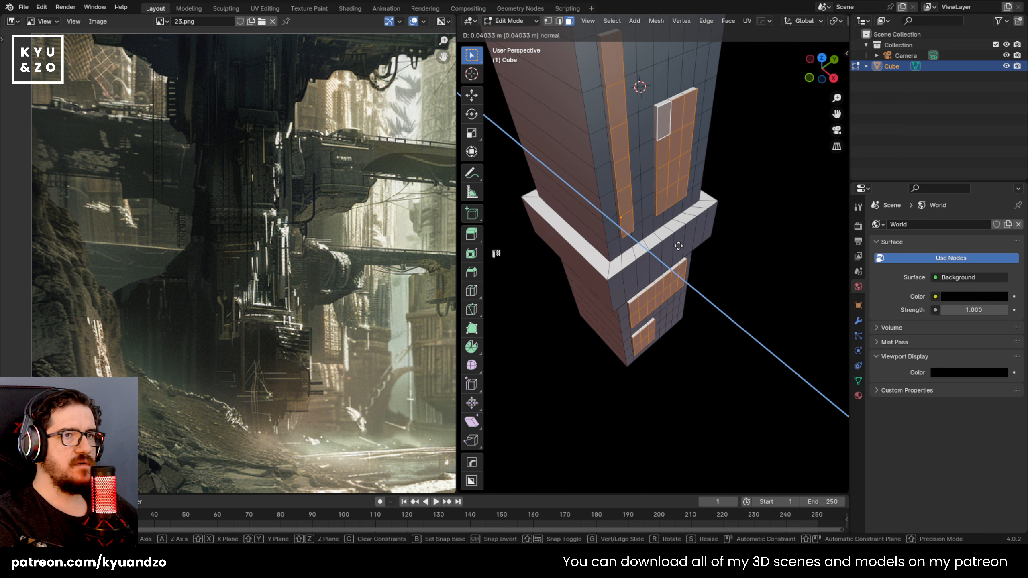
pyautogui.click(679, 245)
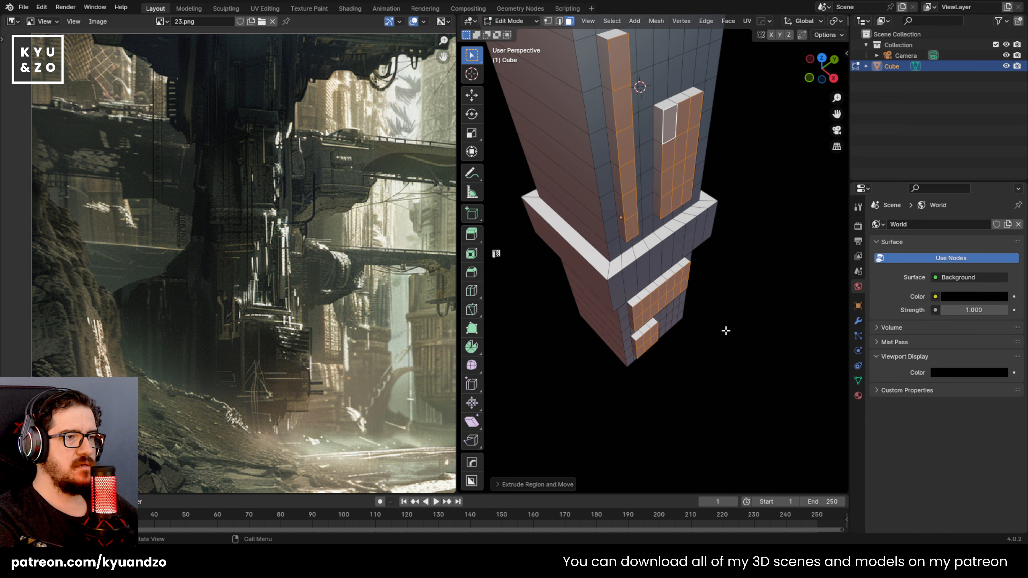
pyautogui.press('Tab')
# Add a cylinder mesh at the 3D cursor against the pillar's upper section and scale it down to a small size
pyautogui.scroll(-5, 729, 300)
pyautogui.scroll(5, 729, 299)
pyautogui.moveTo(708, 283); pyautogui.dragTo(689, 238, button='middle')
pyautogui.keyDown('shift'); pyautogui.moveTo(623, 263); pyautogui.dragTo(628, 319, button='middle'); pyautogui.keyUp('shift')
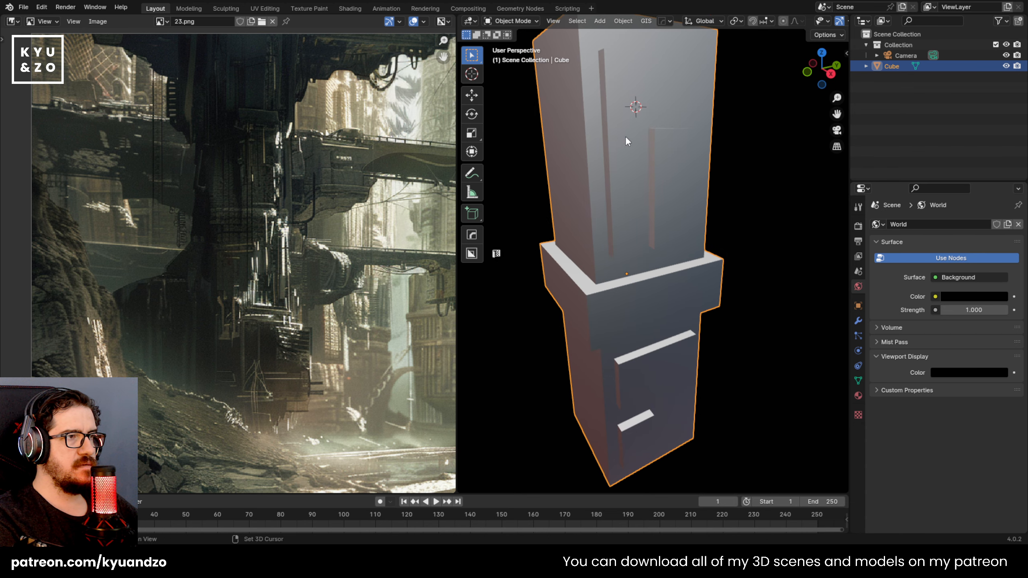
pyautogui.keyDown('shift'); pyautogui.moveTo(624, 138); pyautogui.dragTo(617, 340, button='middle'); pyautogui.keyUp('shift')
pyautogui.keyDown('shift'); pyautogui.moveTo(625, 200); pyautogui.dragTo(603, 248, button='middle'); pyautogui.keyUp('shift')
pyautogui.hotkey('shift', 'a')
pyautogui.moveTo(605, 289)
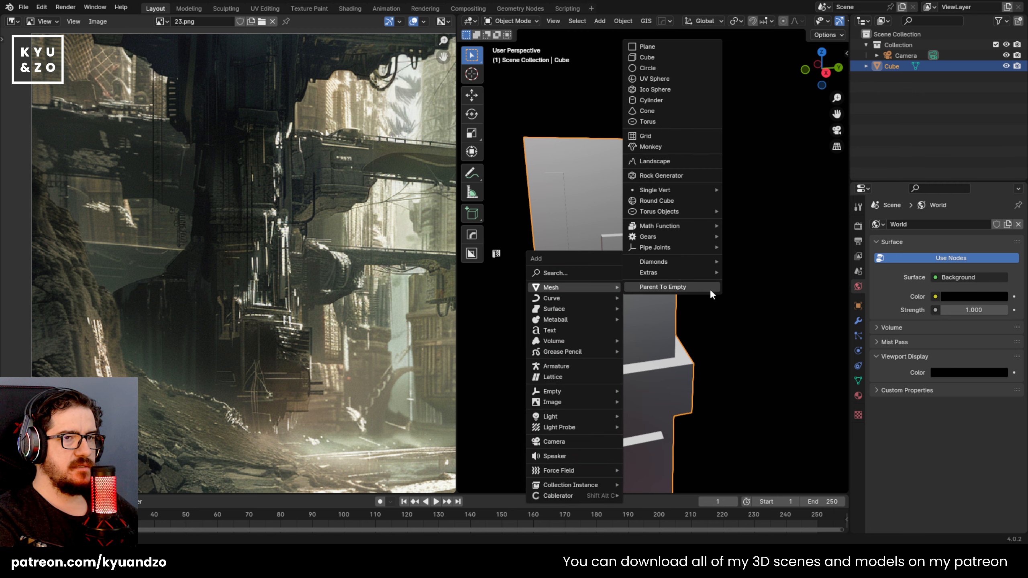
pyautogui.click(676, 101)
pyautogui.press('s')
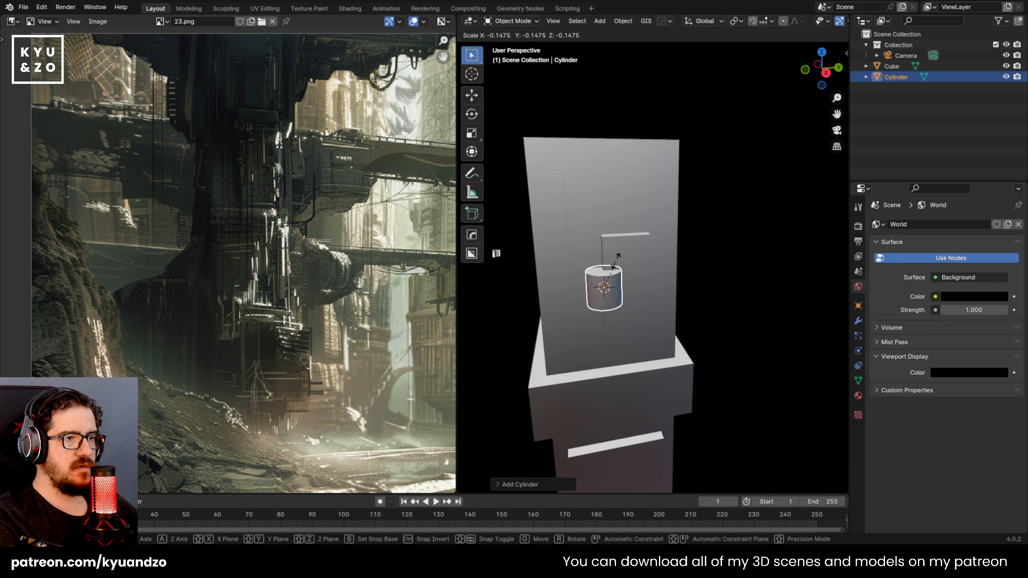
pyautogui.click(619, 257)
# Stretch the cylinder along Z into a tall tube and compare it with the pipes in the reference image
pyautogui.press('s')
pyautogui.press('z')
pyautogui.click(334, 320)
pyautogui.scroll(3, 243, 391)
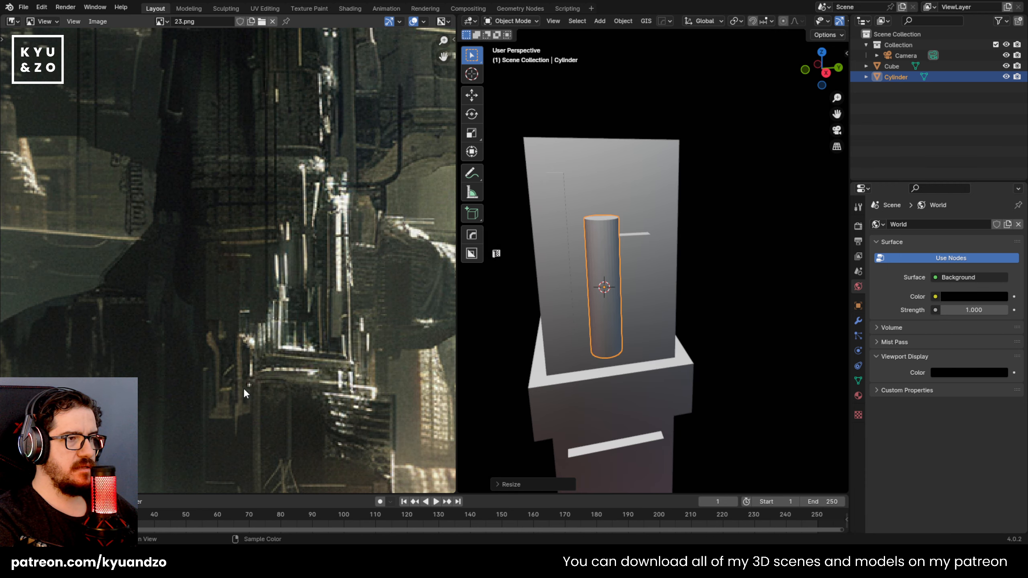
pyautogui.scroll(-4, 276, 322)
pyautogui.scroll(3, 279, 302)
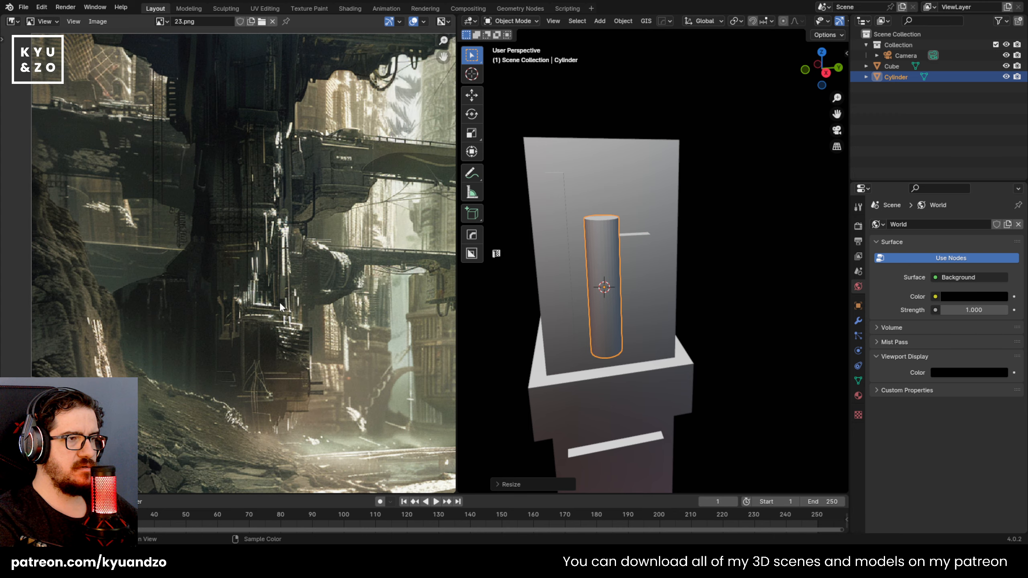
# Slim the cylinder into a thin vertical pipe by shrinking it, stretching it along Z and reducing its overall size
pyautogui.press('s')
pyautogui.click(634, 281)
pyautogui.press('s')
pyautogui.press('z')
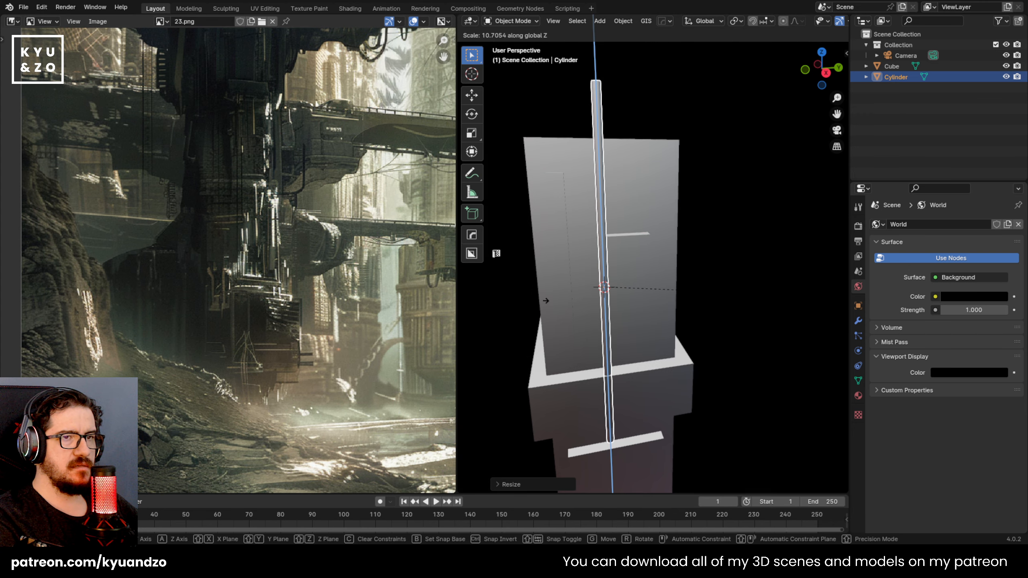
pyautogui.click(792, 324)
pyautogui.press('s')
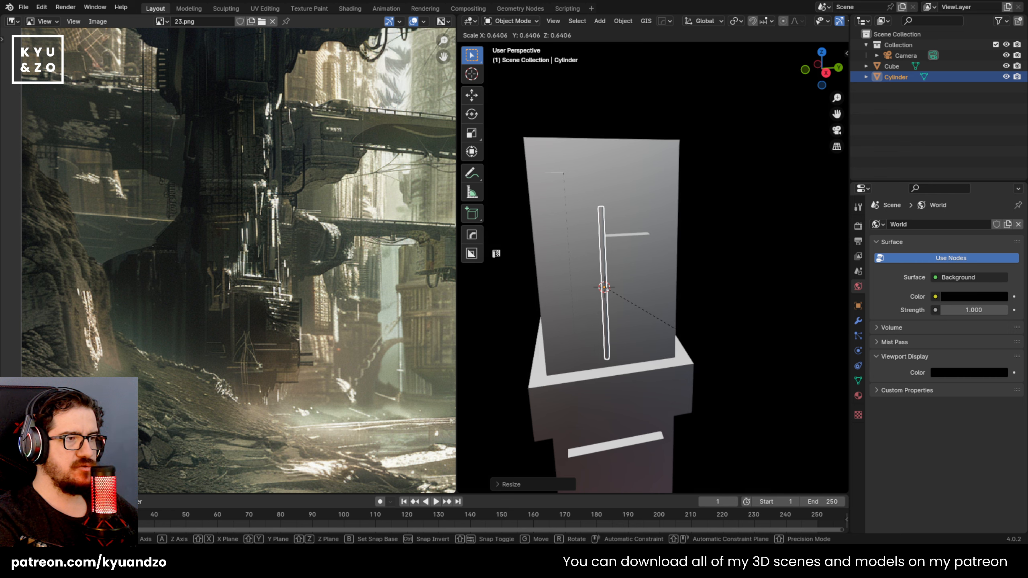
pyautogui.click(672, 335)
# Extrude the pillar's bottom faces a short distance downward and scale them outward into a flared foot
pyautogui.scroll(-3, 634, 317)
pyautogui.keyDown('shift'); pyautogui.moveTo(634, 317); pyautogui.dragTo(656, 186, button='middle'); pyautogui.keyUp('shift')
pyautogui.click(639, 324)
pyautogui.scroll(2, 620, 281)
pyautogui.keyDown('shift'); pyautogui.moveTo(634, 364); pyautogui.dragTo(608, 247, button='middle'); pyautogui.keyUp('shift')
pyautogui.press('Tab')
pyautogui.click(599, 277)
pyautogui.moveTo(577, 261)
pyautogui.mouseDown()
pyautogui.moveTo(670, 299)
pyautogui.moveTo(684, 290)
pyautogui.mouseUp()
pyautogui.moveTo(653, 211)
pyautogui.mouseDown(button='middle')
pyautogui.moveTo(654, 259)
pyautogui.moveTo(648, 208)
pyautogui.moveTo(636, 207)
pyautogui.mouseUp(button='middle')
pyautogui.scroll(-4, 653, 259)
pyautogui.press('e')
pyautogui.click(641, 233)
pyautogui.press('s')
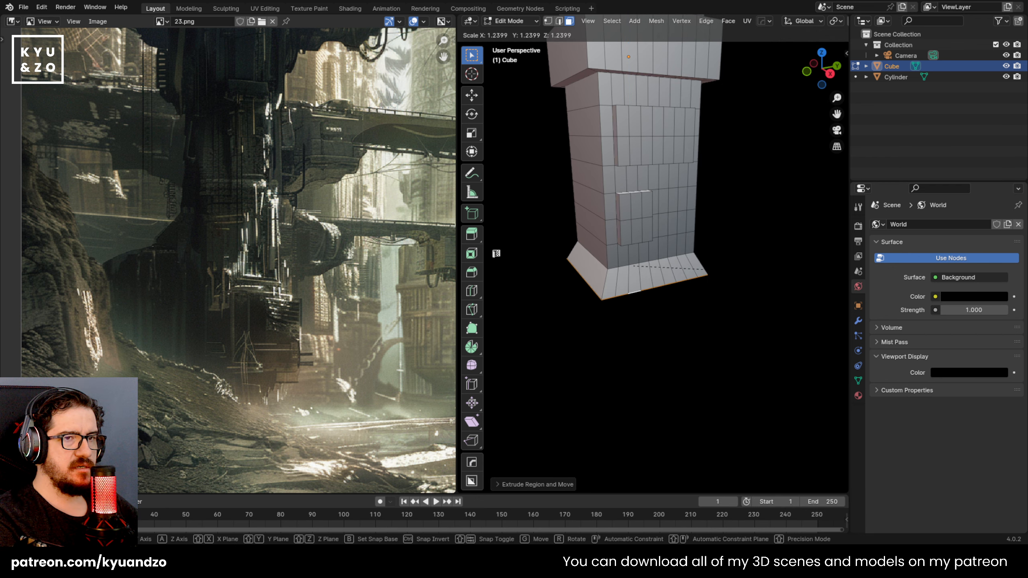
pyautogui.click(719, 267)
# Try raising the flared foot's edge along Z and extruding its underside downward, and undo both changes
pyautogui.press('g')
pyautogui.press('z')
pyautogui.click(720, 254)
pyautogui.press('e')
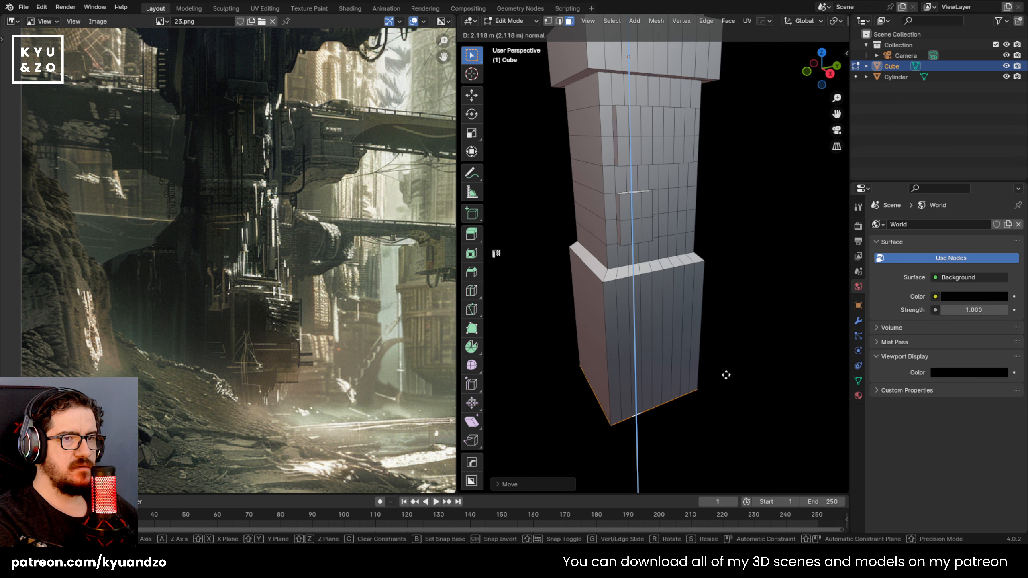
pyautogui.click(728, 322)
pyautogui.hotkey('ctrl', 'z')
pyautogui.hotkey('ctrl', 'z')
# Scale the flared foot's bottom faces further outward and raise them slightly along Z
pyautogui.press('s')
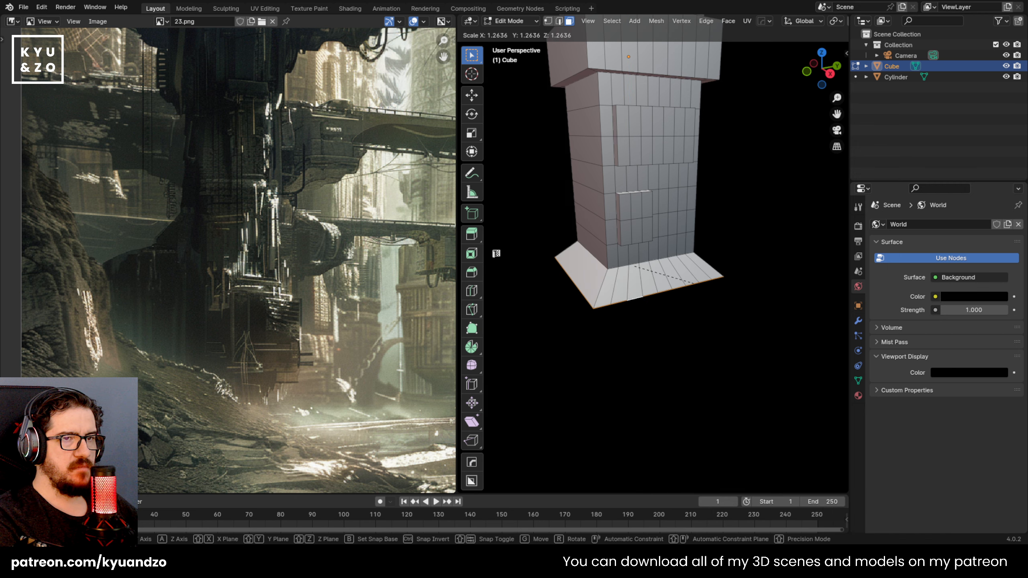
pyautogui.click(741, 303)
pyautogui.press('g')
pyautogui.press('z')
pyautogui.click(741, 283)
# Extrude the flared foot's underside downward into a tall, wide base block and return to Object Mode with nothing selected
pyautogui.press('e')
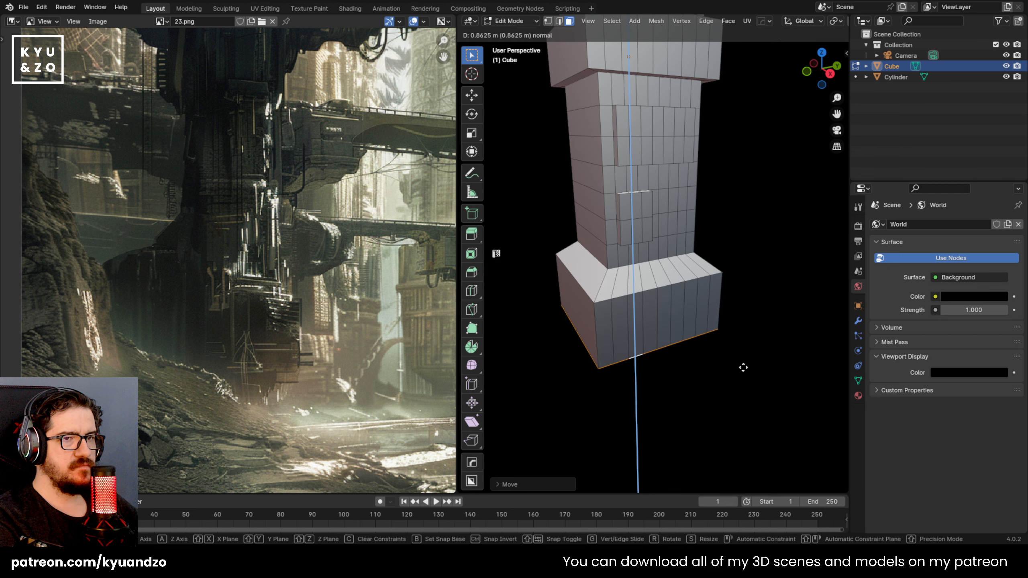
pyautogui.click(749, 398)
pyautogui.press('Tab')
pyautogui.click(740, 261)
pyautogui.keyDown('shift'); pyautogui.moveTo(629, 252); pyautogui.dragTo(625, 287, button='middle'); pyautogui.keyUp('shift')
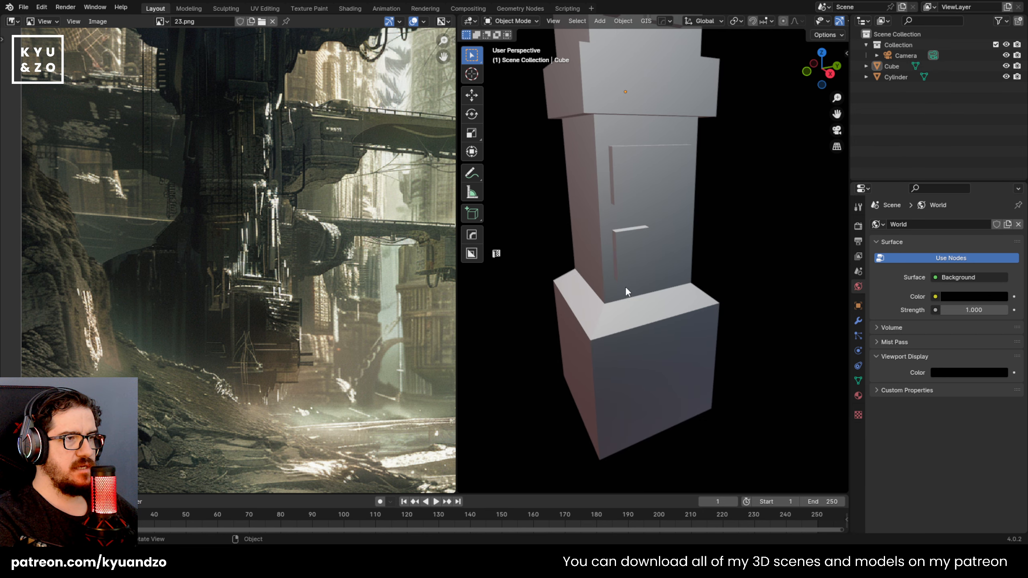
# Lower the pipe cylinder along Z to the bottom of the pillar's shaft and scale it up
pyautogui.scroll(-2, 676, 116)
pyautogui.click(651, 95)
pyautogui.press('g')
pyautogui.press('z')
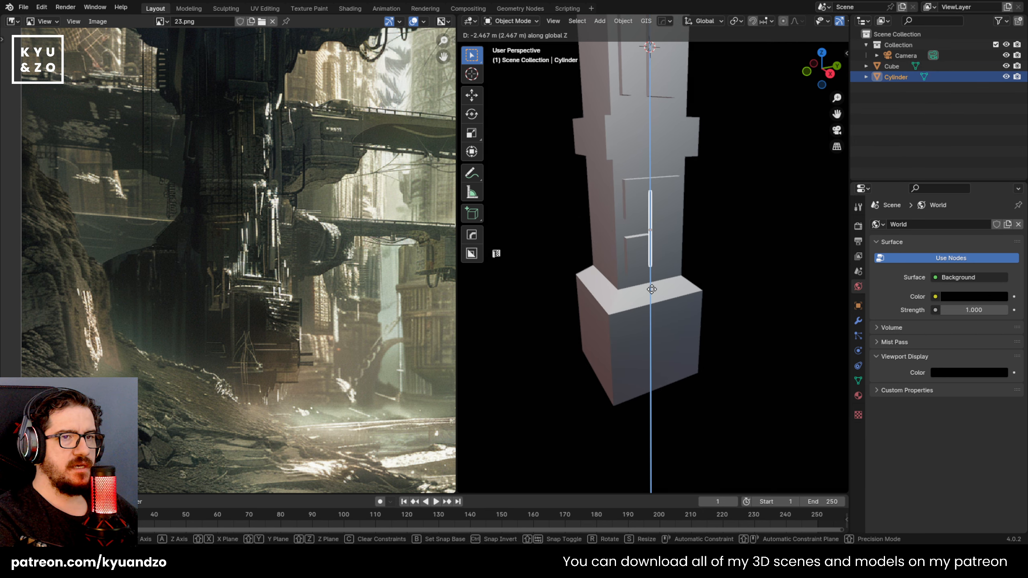
pyautogui.click(650, 312)
pyautogui.press('s')
pyautogui.click(721, 258)
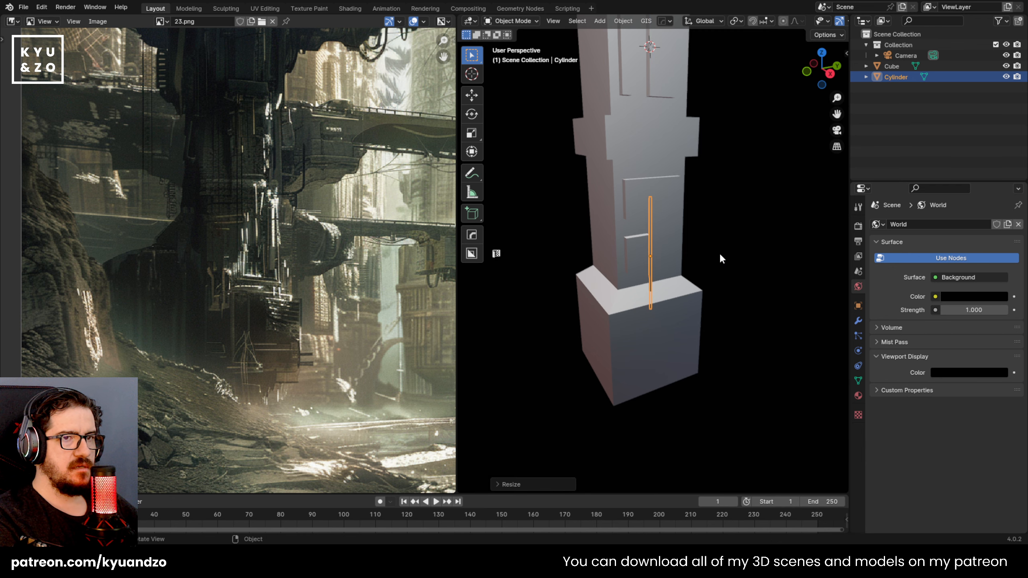
# Circle the lower part of the pillar in the reference image with a freehand annotation
pyautogui.scroll(2, 389, 198)
pyautogui.moveTo(365, 334); pyautogui.dragTo(330, 301, button='middle')
pyautogui.press('n')
pyautogui.press('n')
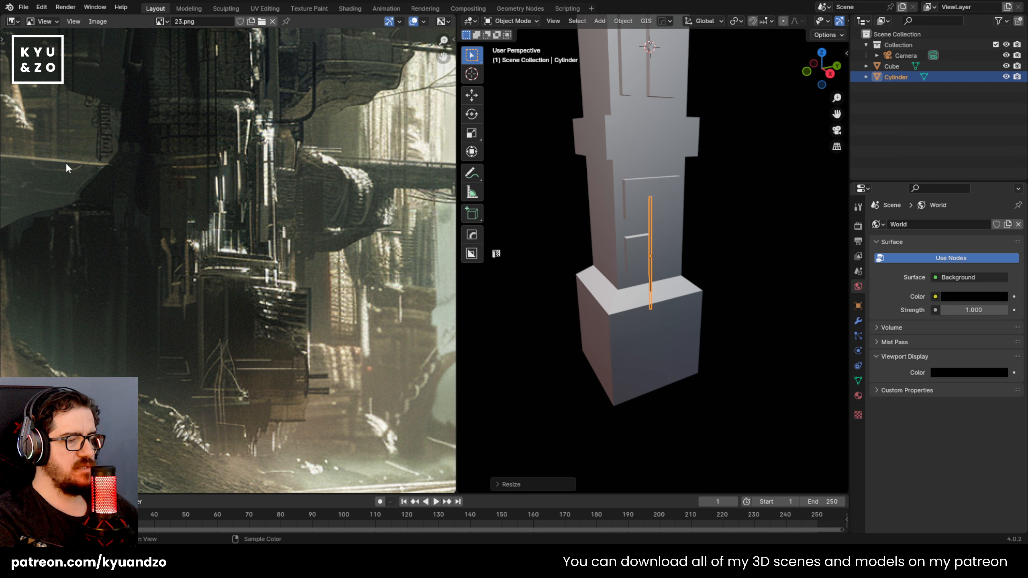
pyautogui.moveTo(375, 225)
pyautogui.mouseDown()
pyautogui.moveTo(161, 145)
pyautogui.moveTo(183, 429)
pyautogui.moveTo(371, 232)
pyautogui.mouseUp()
pyautogui.scroll(-3, 282, 312)
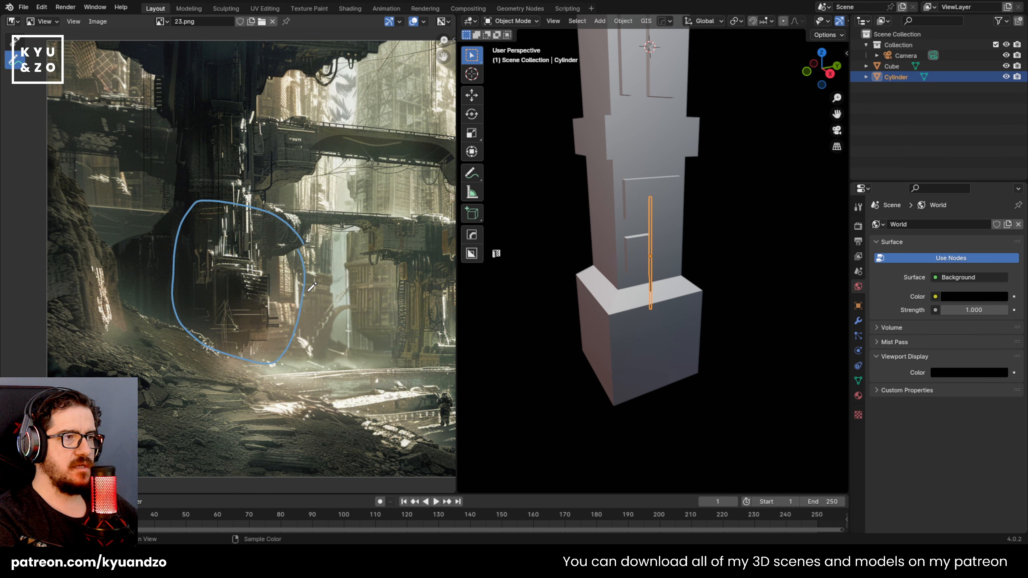
pyautogui.scroll(2, 307, 291)
# Shorten the pipe along Z and shift it along Y so it stands on the flared foot in front of the pillar
pyautogui.moveTo(631, 292); pyautogui.dragTo(607, 328, button='middle')
pyautogui.click(712, 221)
pyautogui.click(652, 230)
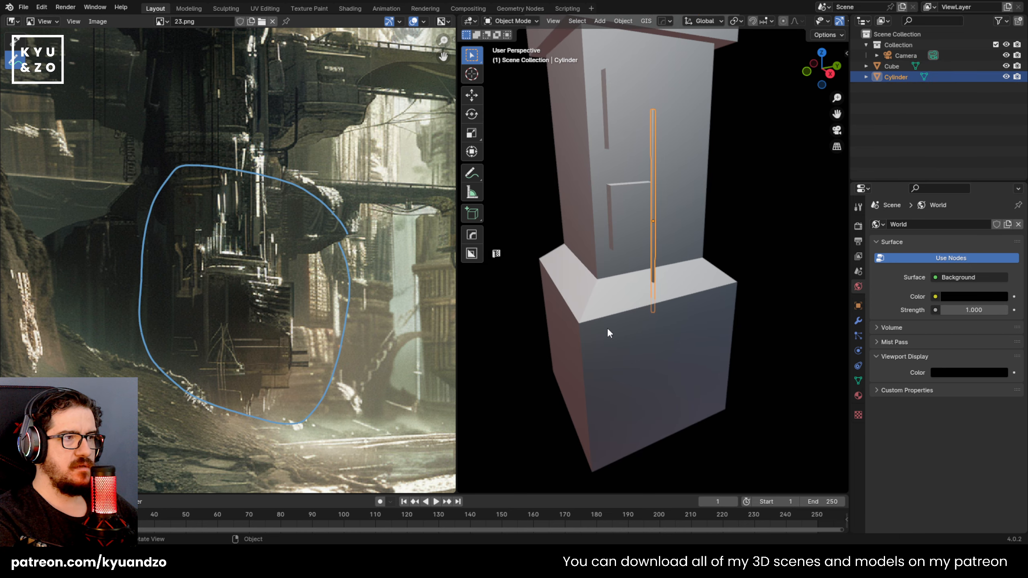
pyautogui.press('s')
pyautogui.press('z')
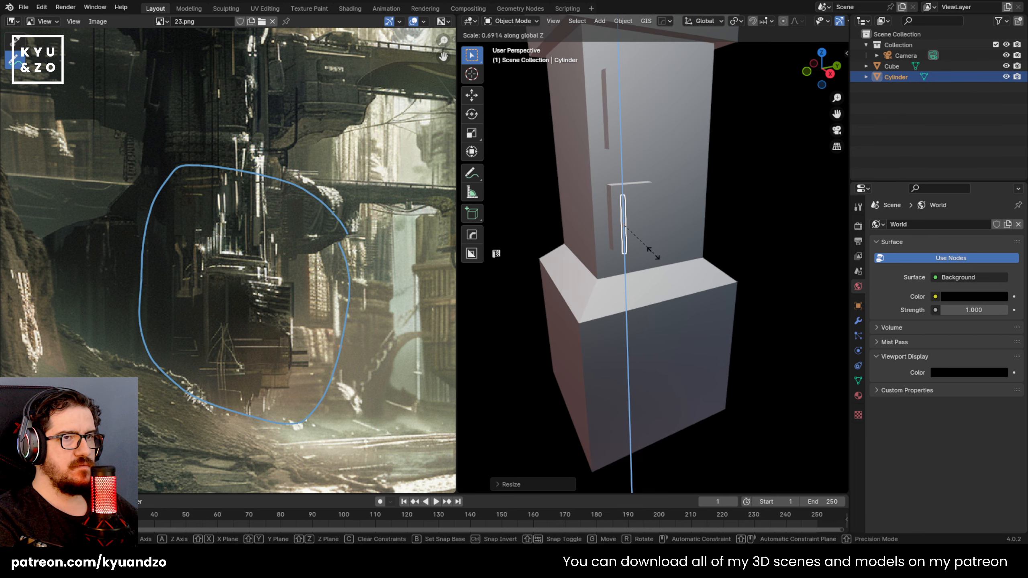
pyautogui.click(661, 309)
pyautogui.press('g')
pyautogui.press('y')
pyautogui.press('x')
pyautogui.press('y')
pyautogui.click(667, 299)
# Duplicate the pipe along Y and repeat the duplication into an evenly spaced row of nine, undoing the surplus copy
pyautogui.hotkey('shift', 'd')
pyautogui.press('x')
pyautogui.press('y')
pyautogui.click(672, 290)
pyautogui.hotkey('shift', 'r')
pyautogui.hotkey('shift', 'r')
pyautogui.hotkey('shift', 'r')
pyautogui.hotkey('shift', 'r')
pyautogui.hotkey('shift', 'r')
pyautogui.hotkey('shift', 'r')
pyautogui.hotkey('shift', 'r')
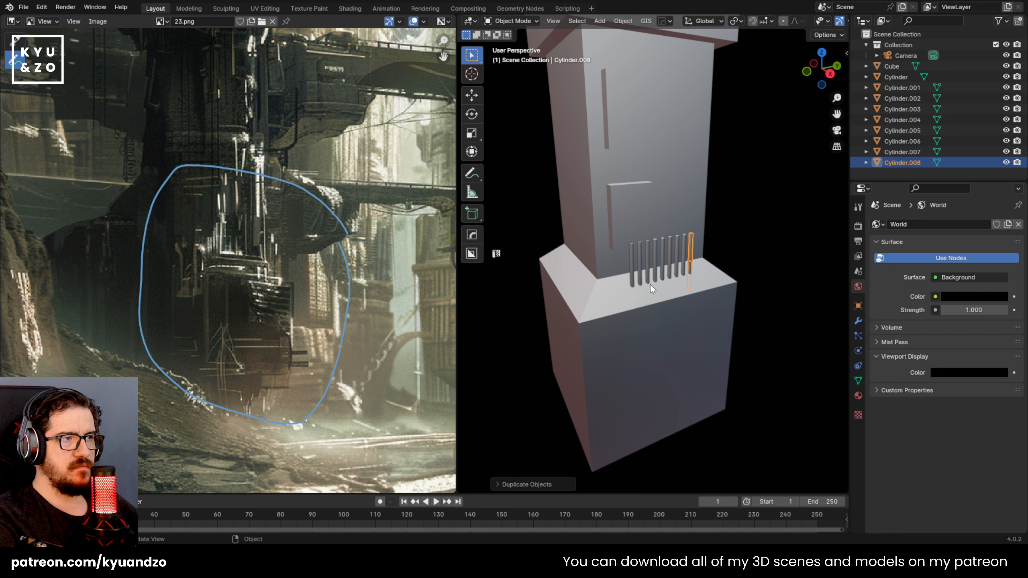
pyautogui.hotkey('shift', 'r')
pyautogui.hotkey('ctrl', 'z')
pyautogui.keyDown('shift'); pyautogui.moveTo(741, 218); pyautogui.dragTo(702, 276, button='middle'); pyautogui.keyUp('shift')
pyautogui.click(703, 276)
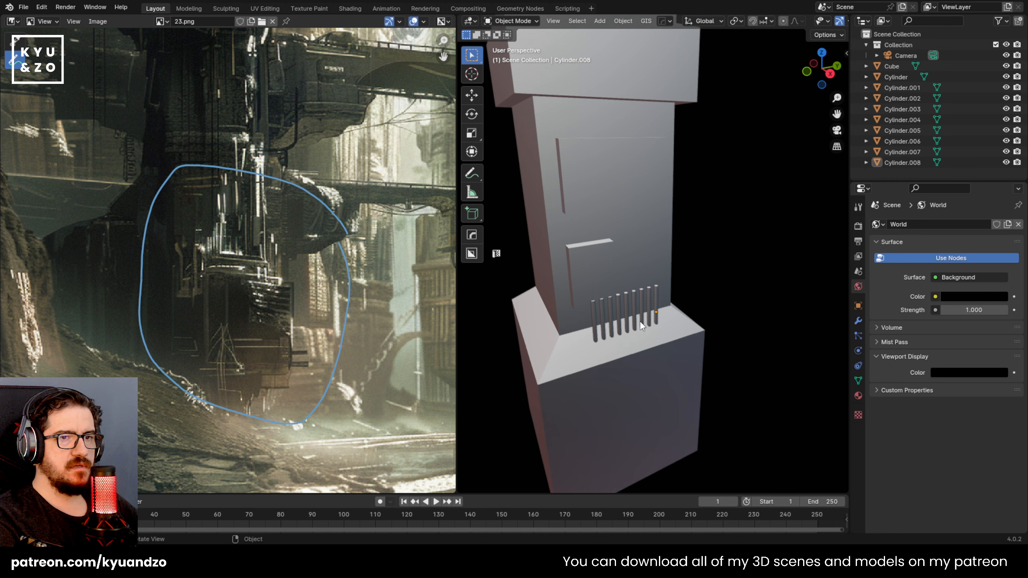
# Shorten the first pipe of the row along Z
pyautogui.click(611, 322)
pyautogui.click(601, 320)
pyautogui.click(595, 318)
pyautogui.moveTo(595, 318)
pyautogui.mouseDown(button='middle')
pyautogui.moveTo(590, 261)
pyautogui.moveTo(584, 313)
pyautogui.mouseUp(button='middle')
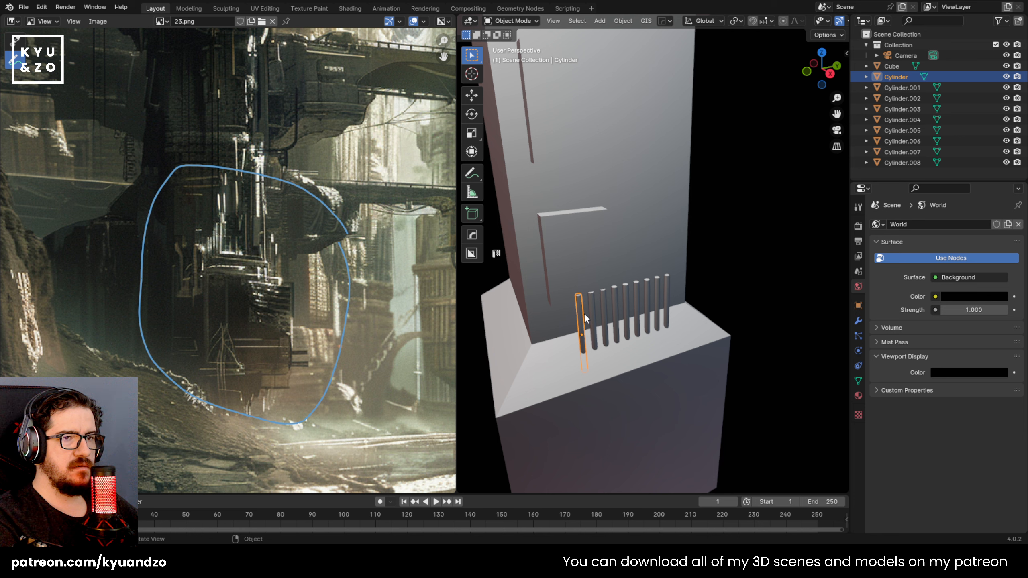
pyautogui.press('g')
pyautogui.press('z')
pyautogui.click(660, 326)
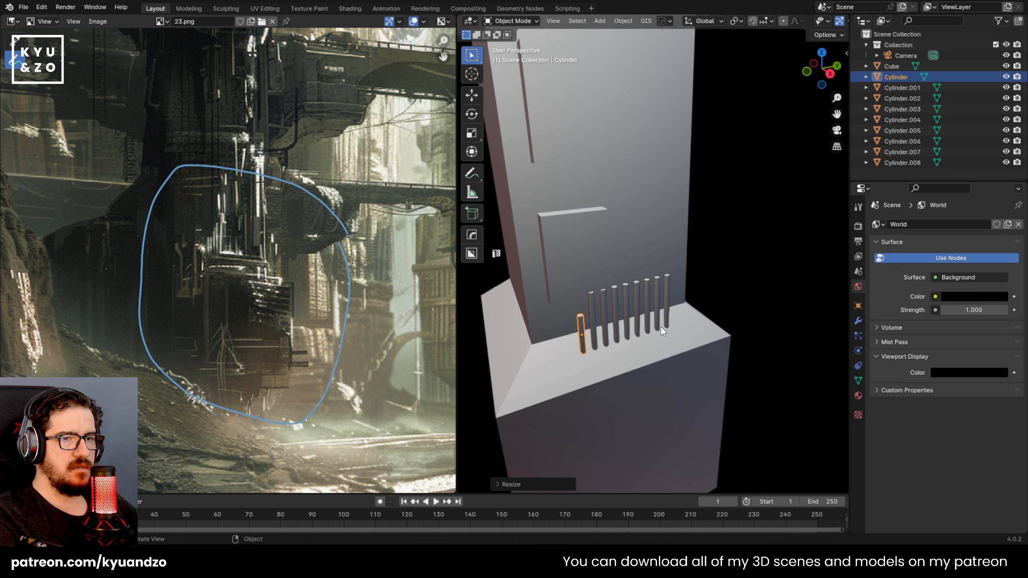
# Reduce the second pipe's height along Z so its top sits slightly above the first pipe's
pyautogui.click(590, 298)
pyautogui.press('g')
pyautogui.press('z')
pyautogui.click(598, 315)
pyautogui.press('g')
pyautogui.press('z')
pyautogui.click(611, 320)
# Select all nine pipes and move them slightly along X, away from the pillar's face
pyautogui.moveTo(631, 293); pyautogui.dragTo(603, 280, button='middle')
pyautogui.scroll(3, 601, 280)
pyautogui.click(587, 342)
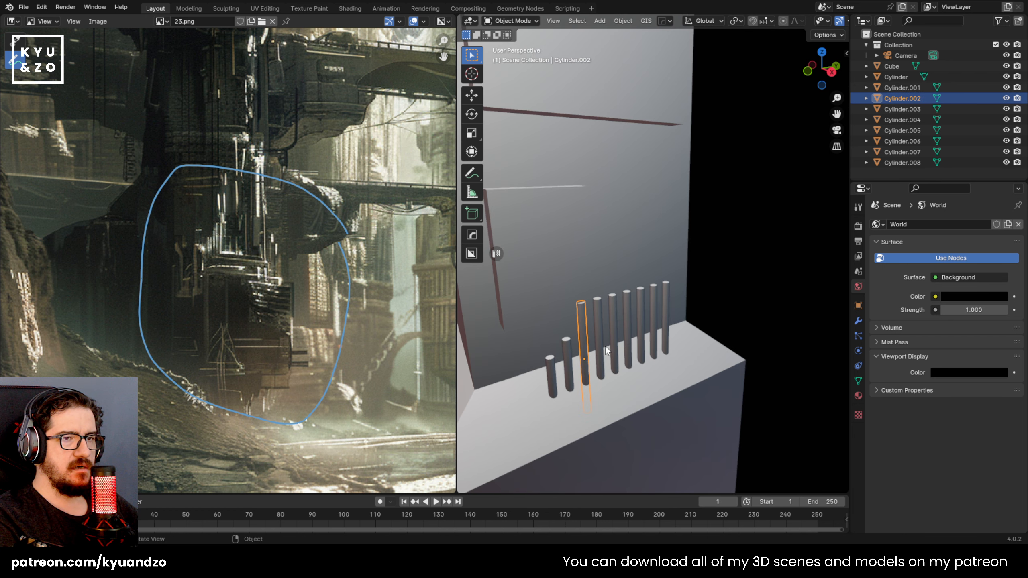
pyautogui.keyDown('shift'); pyautogui.click(550, 373); pyautogui.keyUp('shift')
pyautogui.keyDown('shift'); pyautogui.click(572, 352); pyautogui.keyUp('shift')
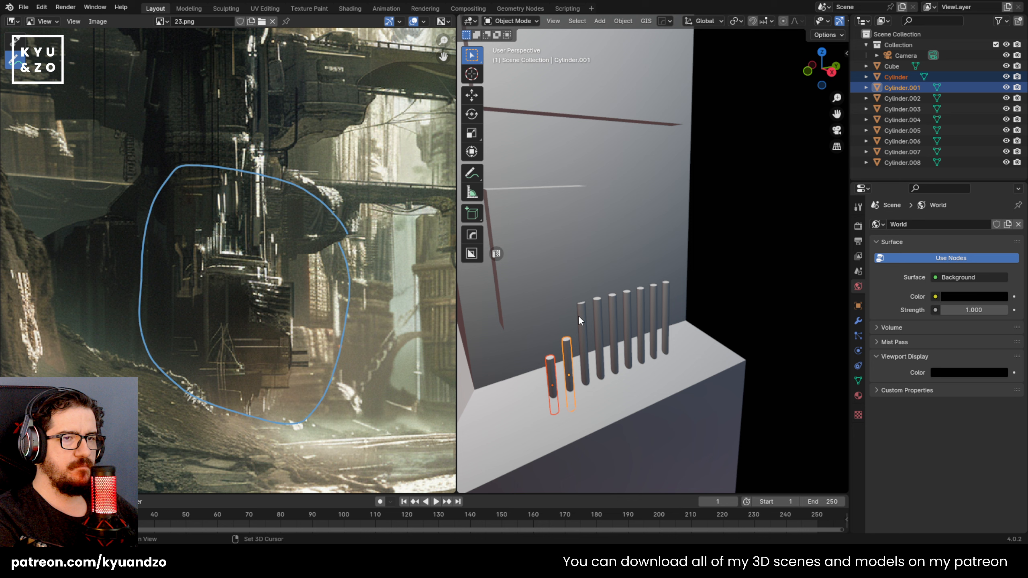
pyautogui.keyDown('shift'); pyautogui.click(582, 310); pyautogui.keyUp('shift')
pyautogui.keyDown('shift'); pyautogui.click(599, 310); pyautogui.keyUp('shift')
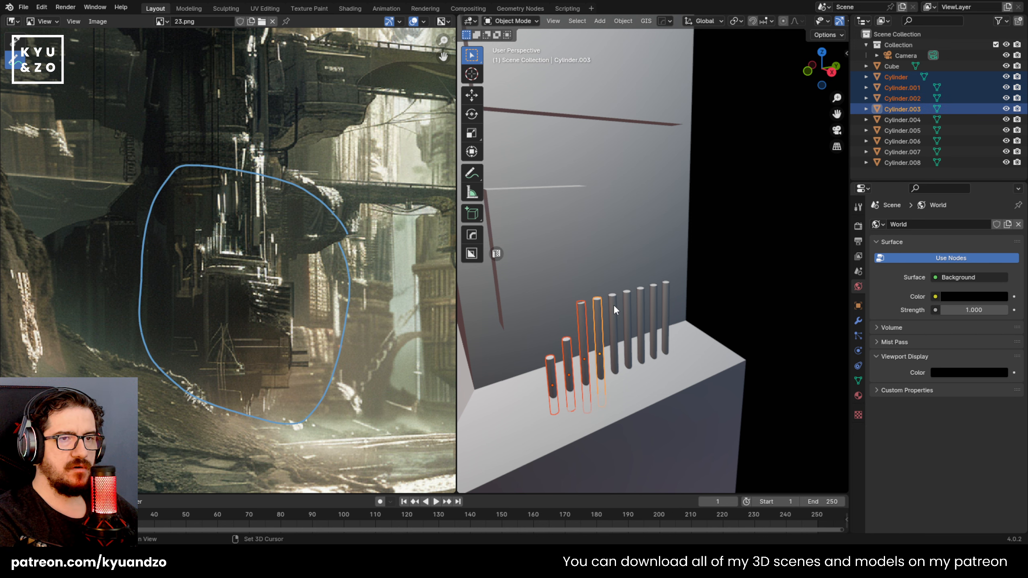
pyautogui.keyDown('shift'); pyautogui.click(614, 304); pyautogui.keyUp('shift')
pyautogui.keyDown('shift'); pyautogui.click(627, 298); pyautogui.keyUp('shift')
pyautogui.keyDown('shift'); pyautogui.click(639, 291); pyautogui.keyUp('shift')
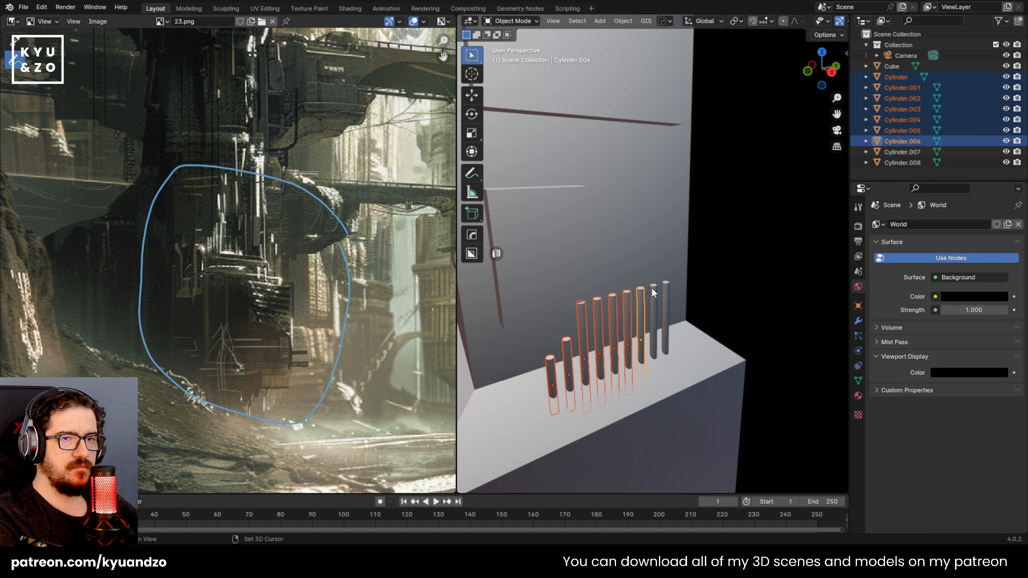
pyautogui.keyDown('shift'); pyautogui.click(651, 288); pyautogui.keyUp('shift')
pyautogui.keyDown('shift'); pyautogui.click(663, 291); pyautogui.keyUp('shift')
pyautogui.press('g')
pyautogui.press('x')
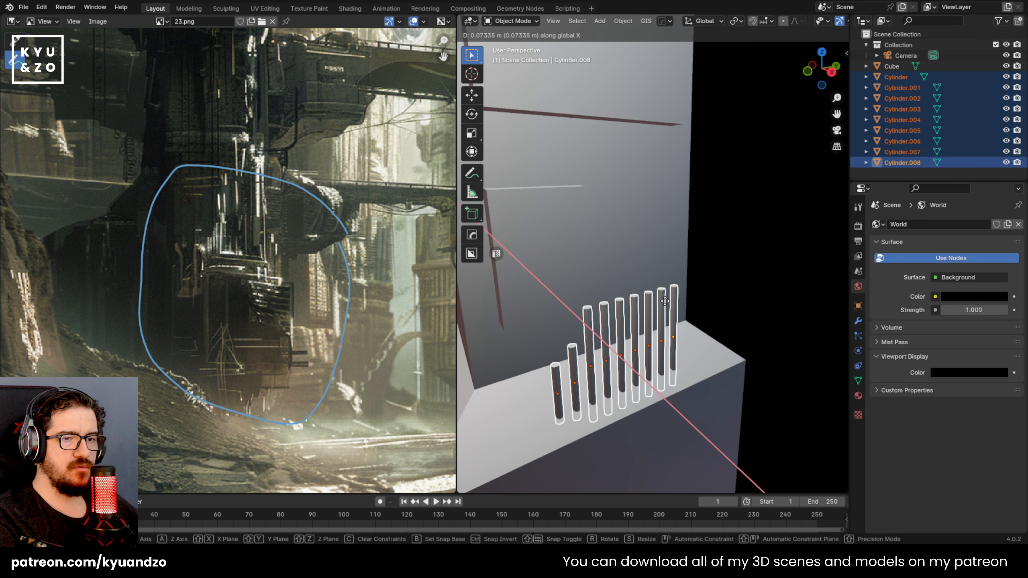
pyautogui.click(661, 299)
# Lower the third pipe along Z and shorten the fourth along Z to continue the stepped heights
pyautogui.click(576, 320)
pyautogui.click(583, 326)
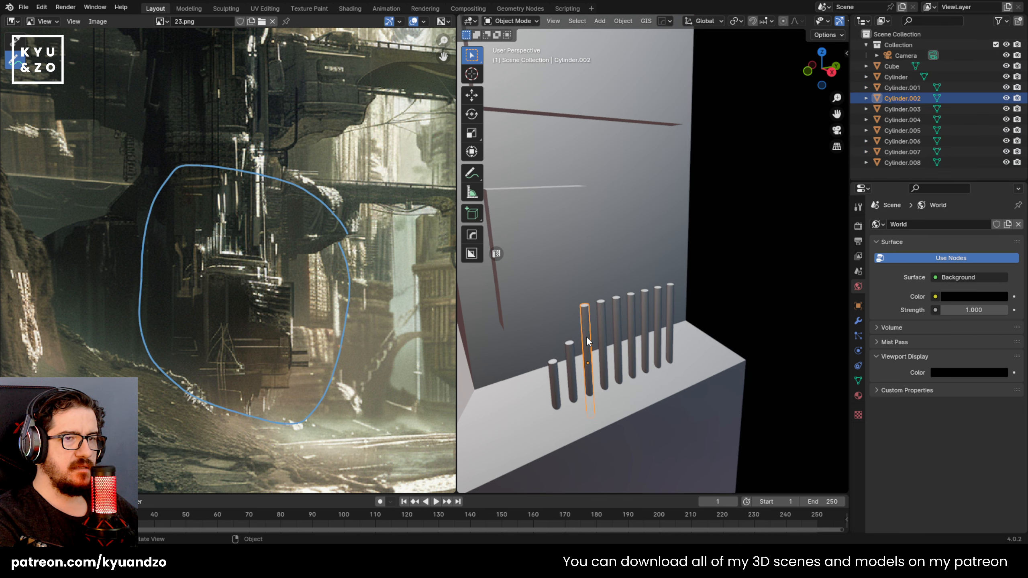
pyautogui.press('g')
pyautogui.press('z')
pyautogui.click(574, 330)
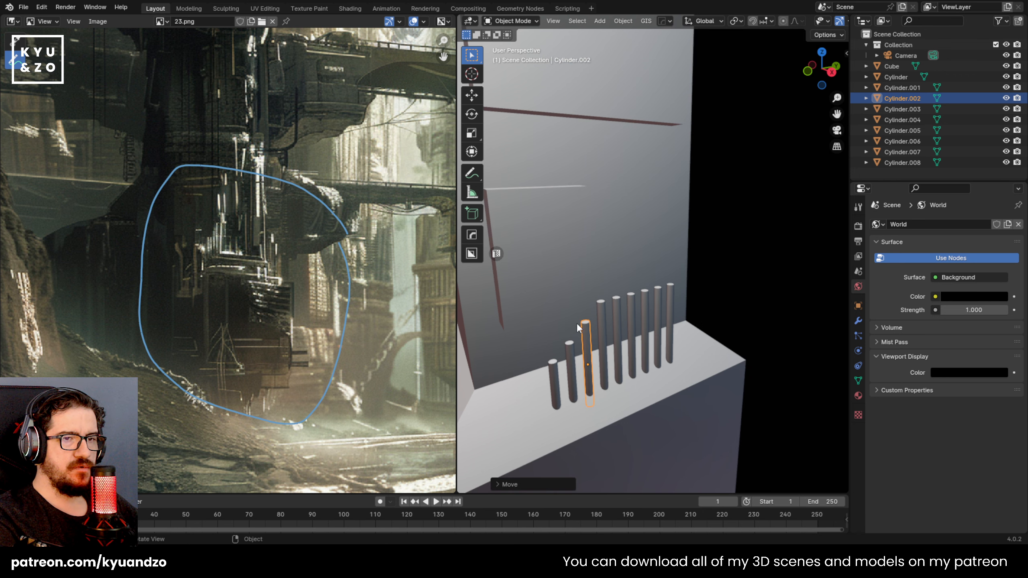
pyautogui.click(603, 317)
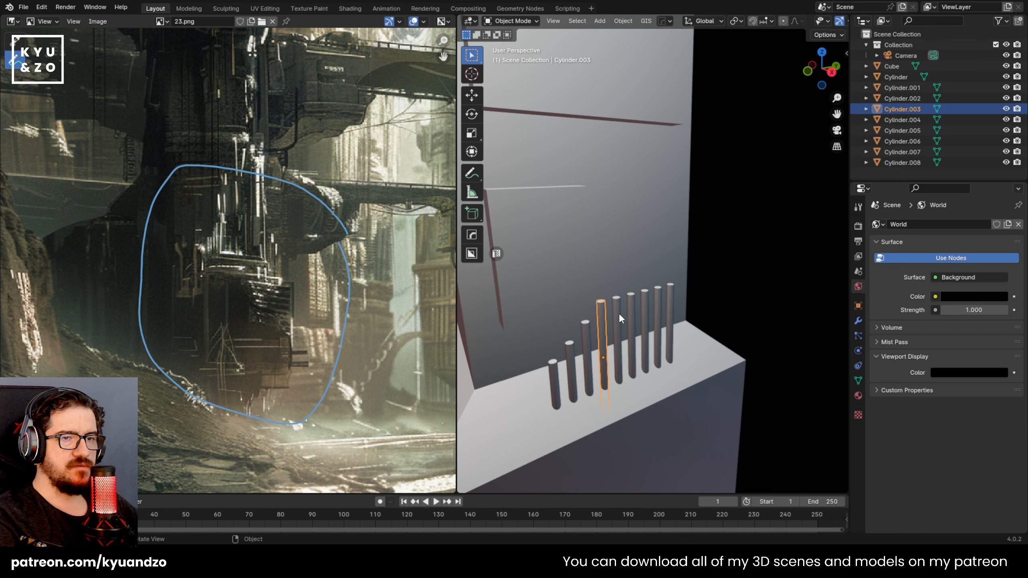
pyautogui.press('s')
pyautogui.press('z')
pyautogui.click(716, 342)
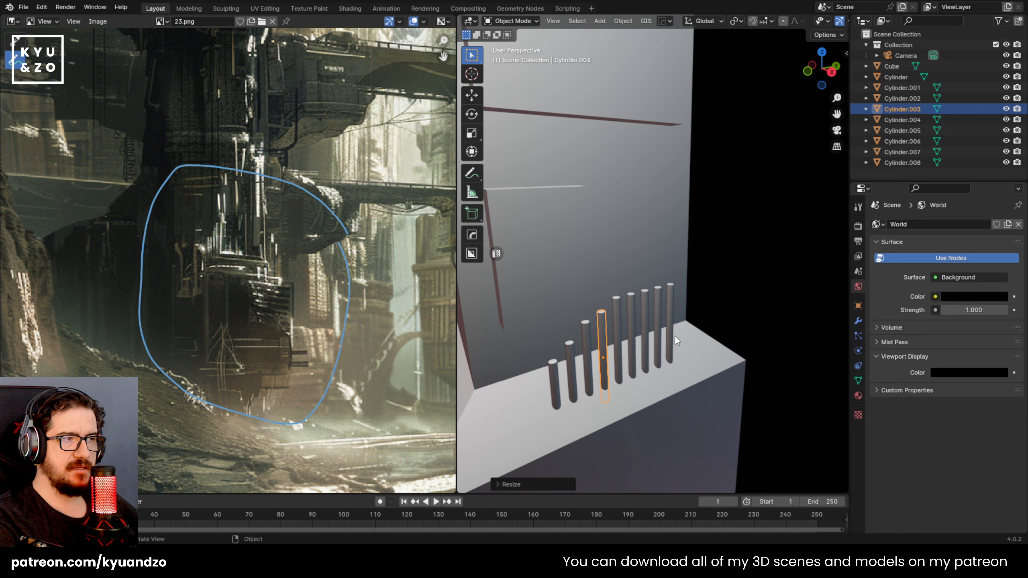
# Delete the last four pipes of the row, keeping the five stepped ones
pyautogui.click(620, 320)
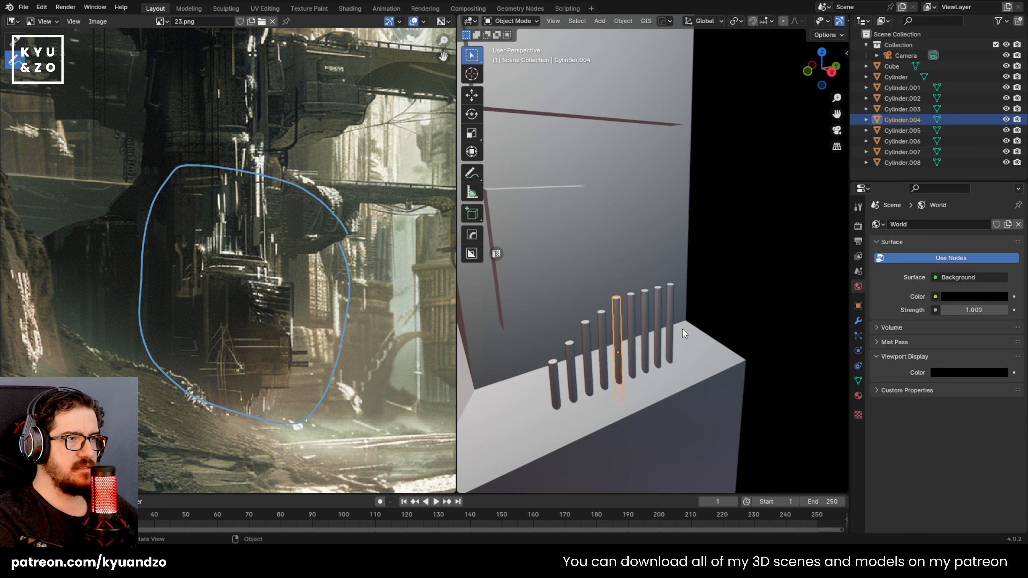
pyautogui.click(632, 299)
pyautogui.keyDown('shift'); pyautogui.click(647, 298); pyautogui.keyUp('shift')
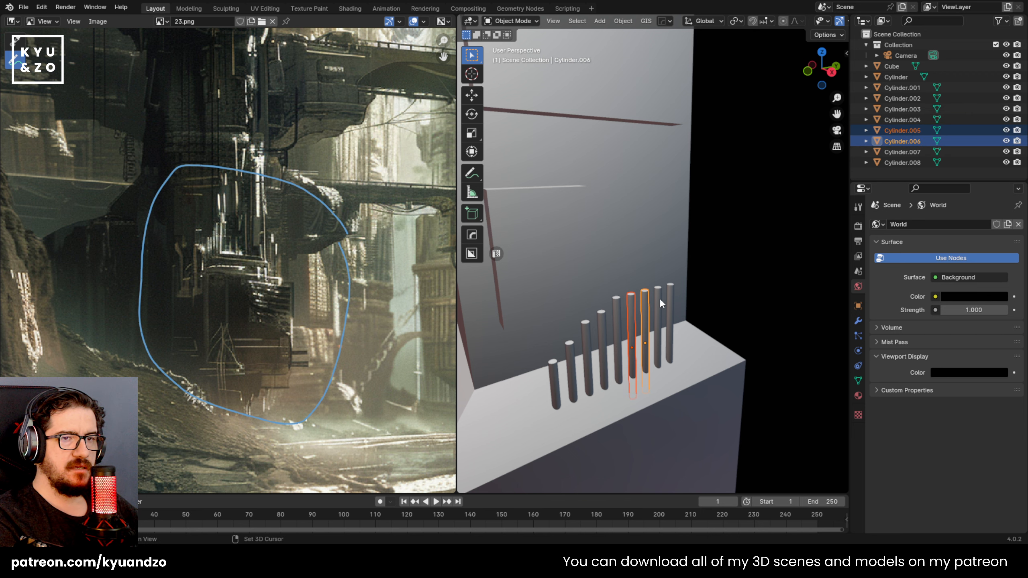
pyautogui.keyDown('shift'); pyautogui.click(660, 298); pyautogui.keyUp('shift')
pyautogui.keyDown('shift'); pyautogui.click(670, 292); pyautogui.keyUp('shift')
pyautogui.press('Delete')
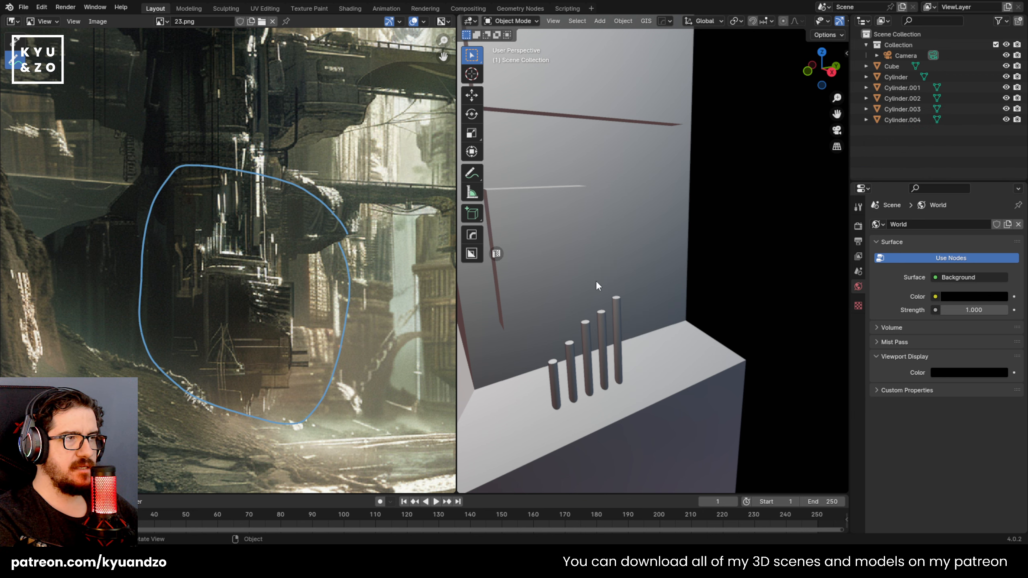
# Add a cube beside the pipes, stretch it along Z into a tall block and scale it down
pyautogui.moveTo(596, 281); pyautogui.dragTo(622, 313, button='middle')
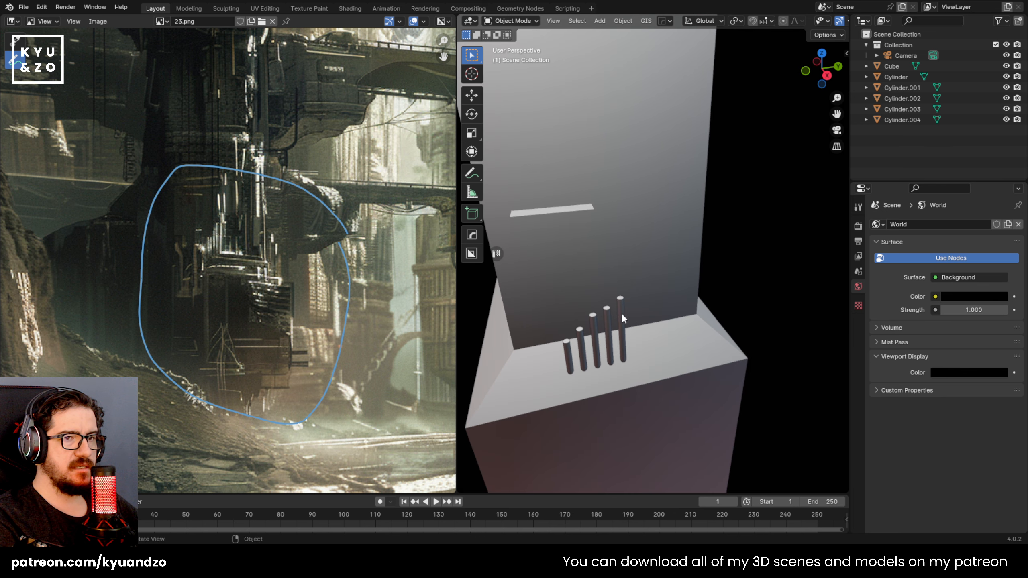
pyautogui.hotkey('shift', 'a')
pyautogui.moveTo(645, 303)
pyautogui.click(711, 73)
pyautogui.press('s')
pyautogui.press('z')
pyautogui.click(814, 360)
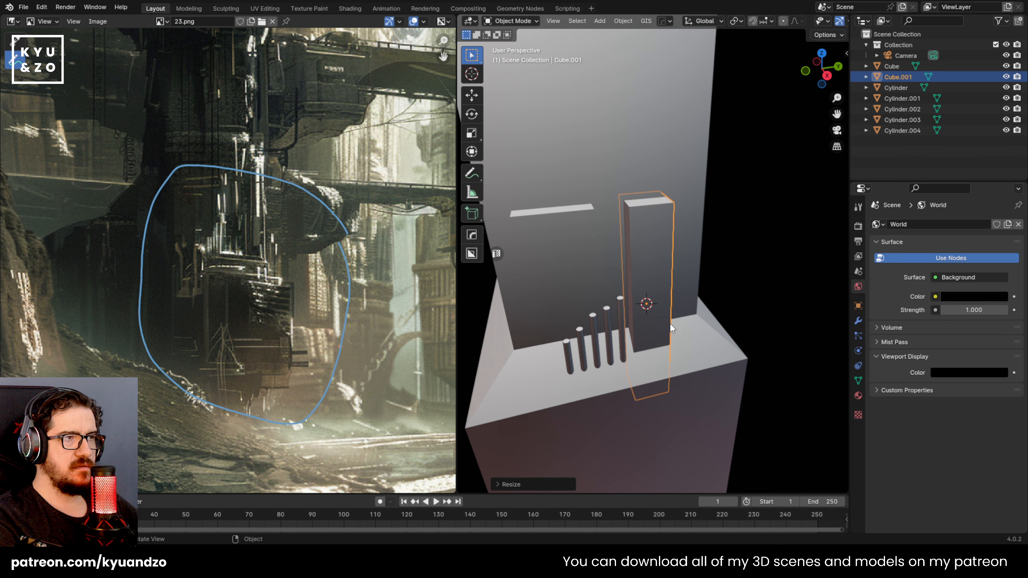
pyautogui.press('s')
pyautogui.click(630, 388)
# Move the tall block along Y towards the foot's far corner and resize it along X
pyautogui.press('g')
pyautogui.press('y')
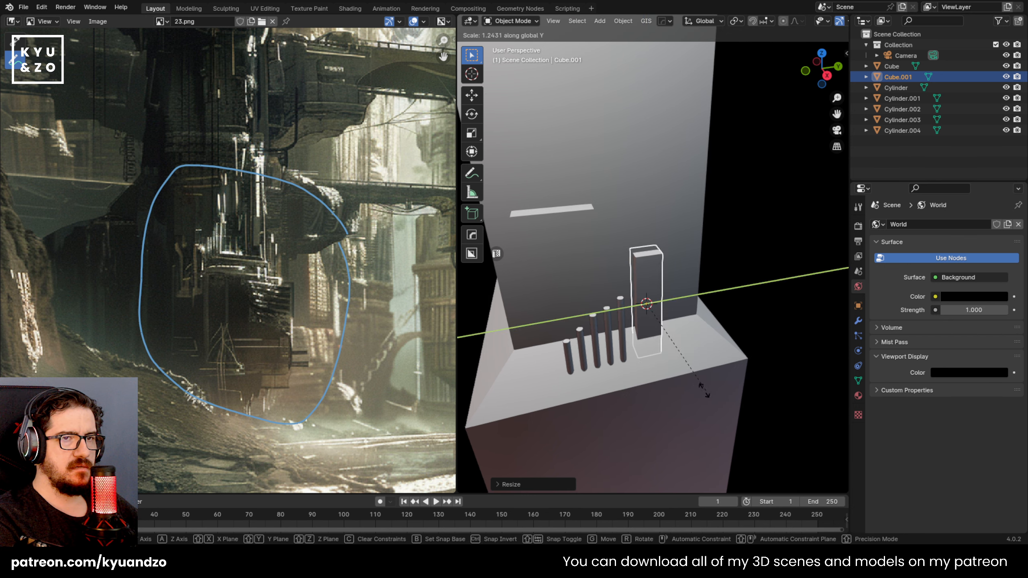
pyautogui.press('x')
pyautogui.press('y')
pyautogui.click(694, 349)
pyautogui.press('s')
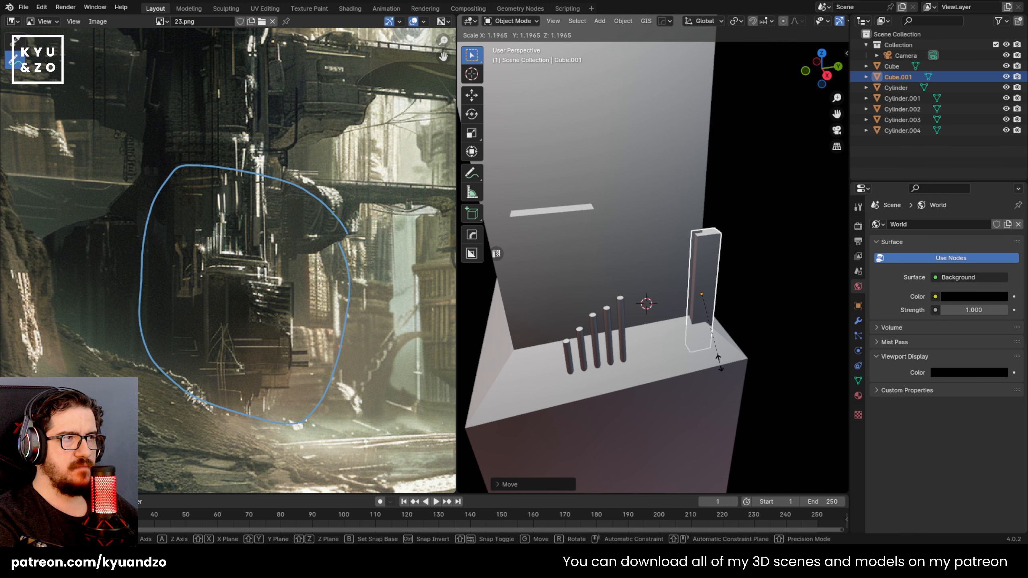
pyautogui.rightClick(721, 363)
pyautogui.press('s')
pyautogui.press('x')
pyautogui.click(733, 367)
# Stretch the block into a much taller slab and reposition it along X and Z beside the pillar
pyautogui.press('g')
pyautogui.press('y')
pyautogui.press('x')
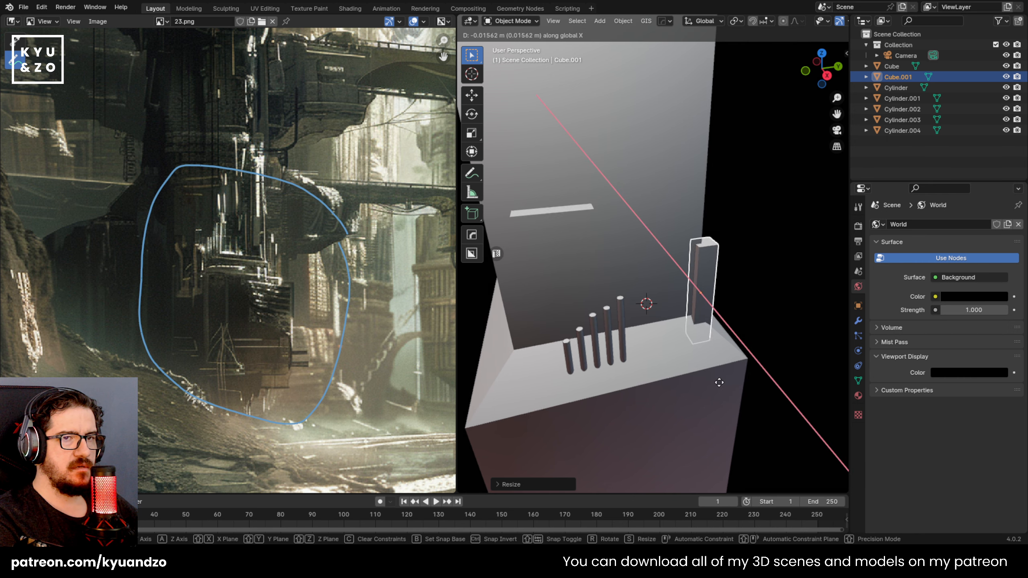
pyautogui.press('z')
pyautogui.click(670, 406)
pyautogui.press('g')
pyautogui.press('z')
pyautogui.click(666, 346)
pyautogui.press('g')
pyautogui.press('x')
pyautogui.click(680, 315)
pyautogui.press('g')
pyautogui.press('z')
pyautogui.click(685, 289)
# Set the slab against the pillar's face along X and slide it along Y to the pillar's vertical edge
pyautogui.press('g')
pyautogui.press('x')
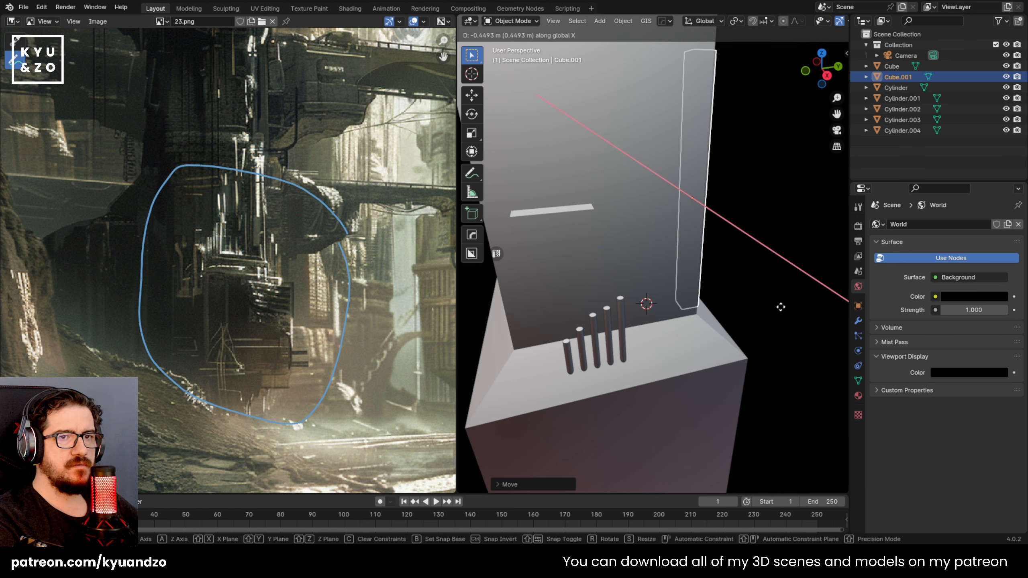
pyautogui.click(749, 309)
pyautogui.press('y')
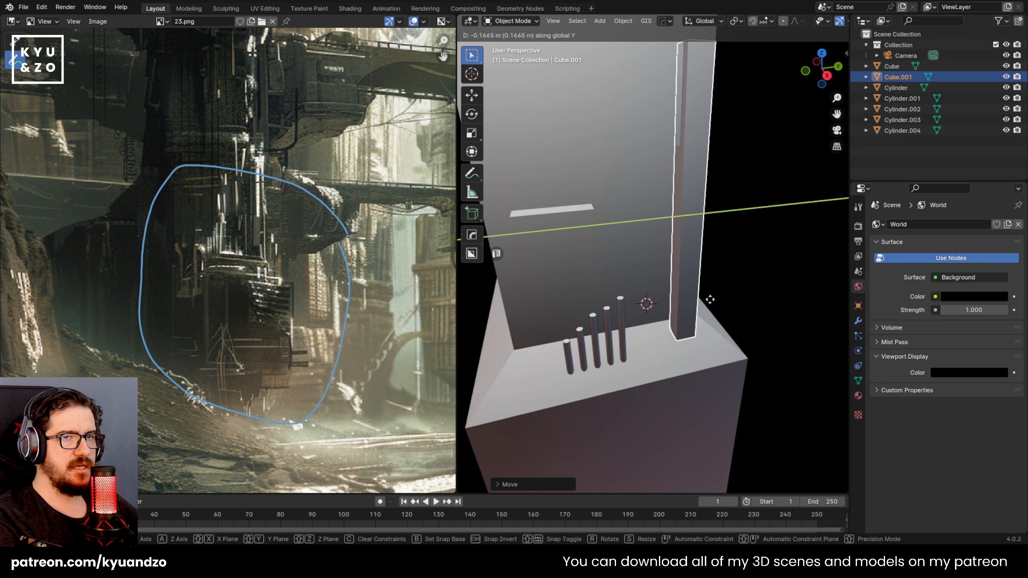
pyautogui.click(722, 301)
# Nudge the slab along X and Y so it projects slightly past the pillar's corner
pyautogui.moveTo(735, 308); pyautogui.dragTo(667, 372, button='middle')
pyautogui.press('g')
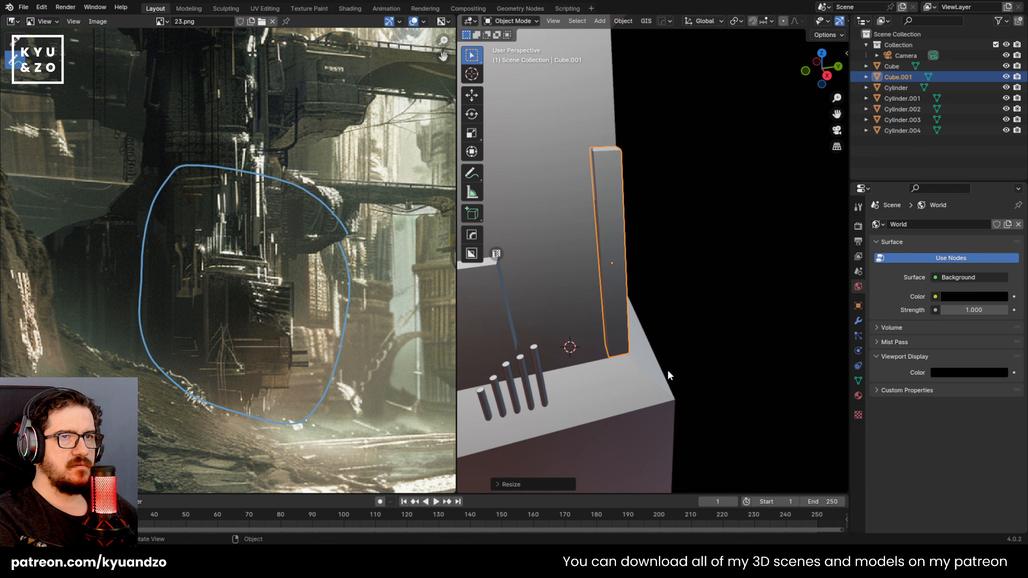
pyautogui.press('x')
pyautogui.click(673, 374)
pyautogui.press('g')
pyautogui.press('y')
pyautogui.press('x')
pyautogui.press('y')
pyautogui.click(684, 363)
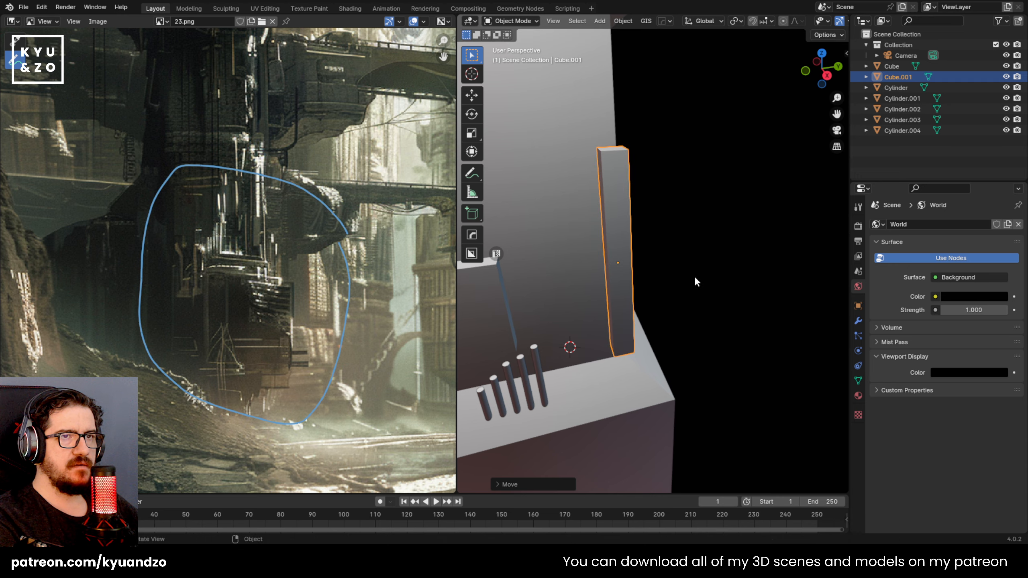
# Divide the pillar's base block into a grid with multiple vertical and horizontal loop cuts and switch to face selection
pyautogui.moveTo(695, 279); pyautogui.dragTo(580, 269, button='middle')
pyautogui.keyDown('shift'); pyautogui.moveTo(515, 399); pyautogui.dragTo(599, 251, button='middle'); pyautogui.keyUp('shift')
pyautogui.click(531, 385)
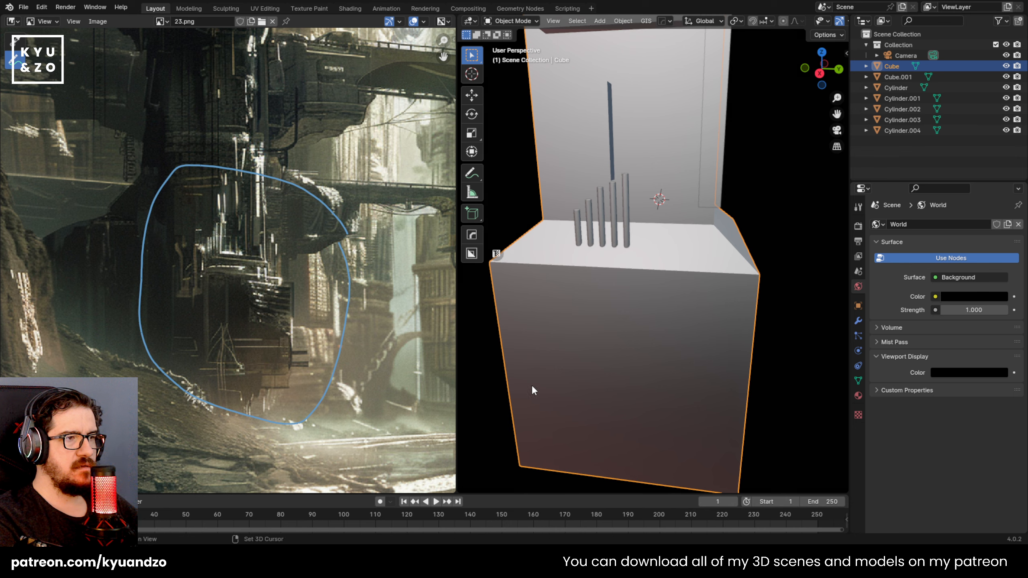
pyautogui.scroll(2, 526, 356)
pyautogui.press('Tab')
pyautogui.hotkey('ctrl', 'r')
pyautogui.scroll(10, 595, 296)
pyautogui.click(621, 285)
pyautogui.press('3')
pyautogui.click(607, 279)
pyautogui.moveTo(607, 280); pyautogui.dragTo(645, 257, button='middle')
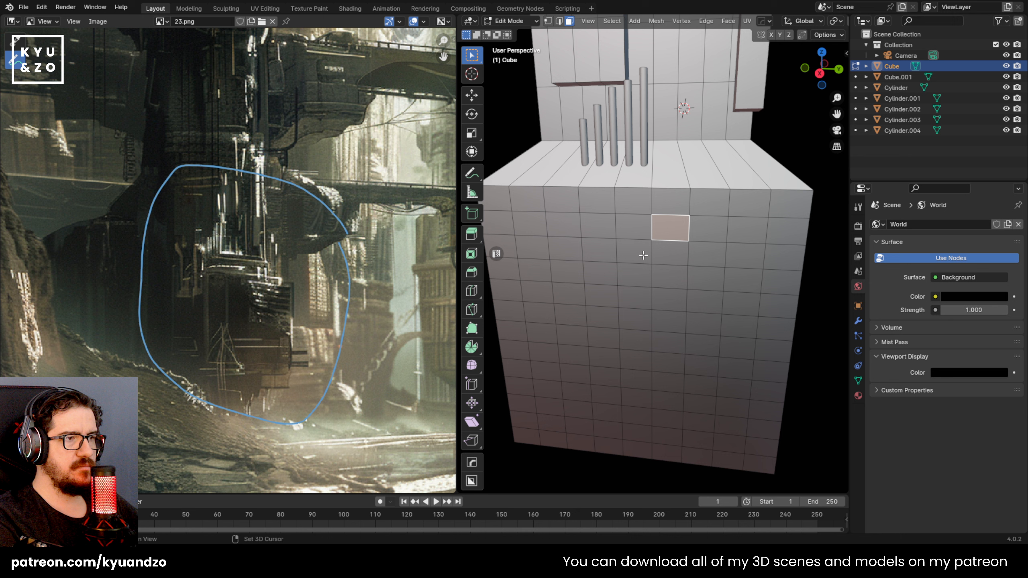
# Refine the upper rows of the base block with horizontal loop cuts and add a vertical loop cut near the middle of its front face
pyautogui.hotkey('ctrl', 'r')
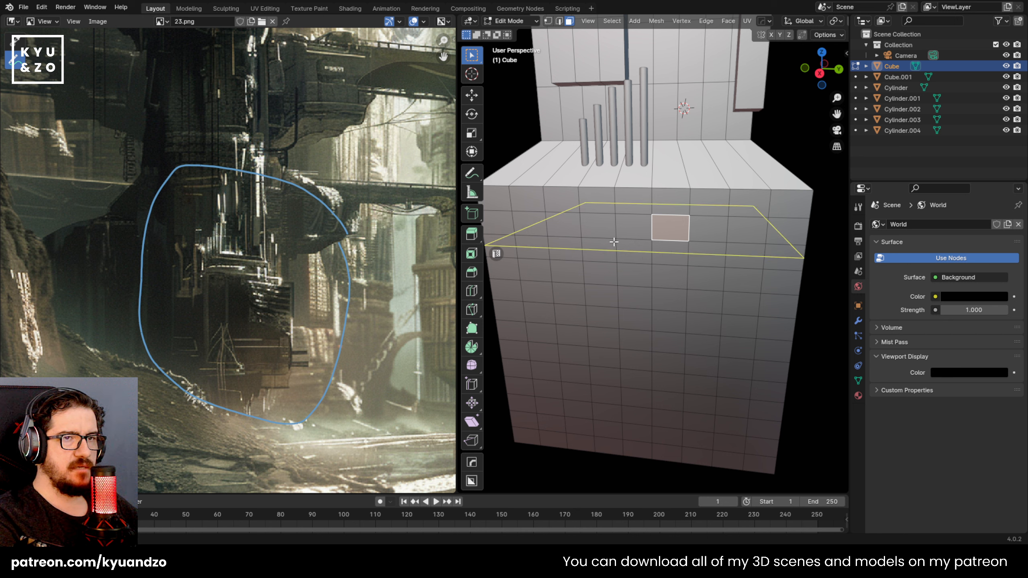
pyautogui.click(614, 241)
pyautogui.rightClick(614, 239)
pyautogui.hotkey('ctrl', 'r')
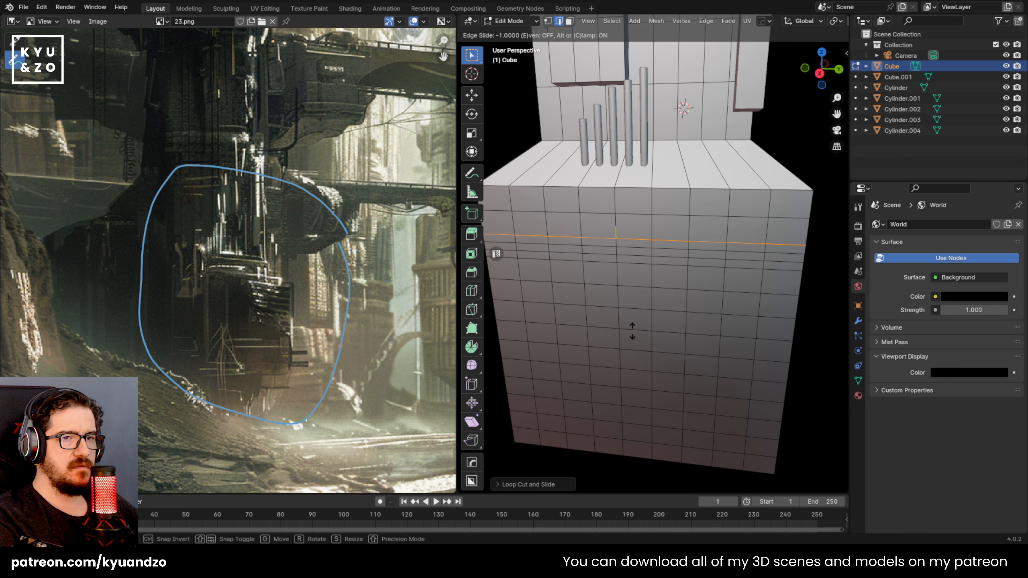
pyautogui.click(631, 322)
pyautogui.rightClick(629, 320)
# Add a vertical loop cut through the base block's left part and a horizontal one across its middle rows, and switch to face selection
pyautogui.hotkey('ctrl', 'r')
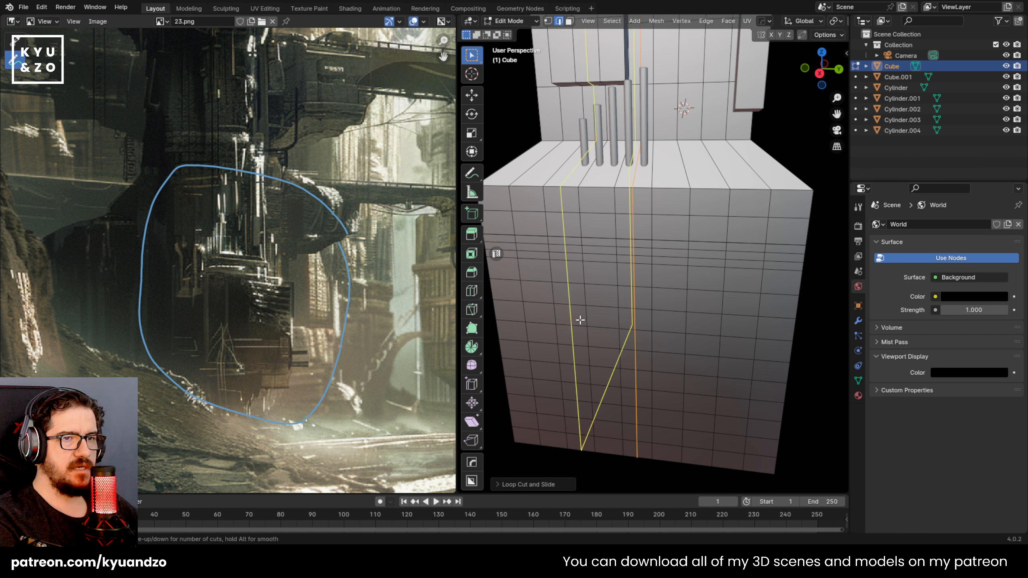
pyautogui.click(577, 319)
pyautogui.rightClick(583, 315)
pyautogui.hotkey('ctrl', 'r')
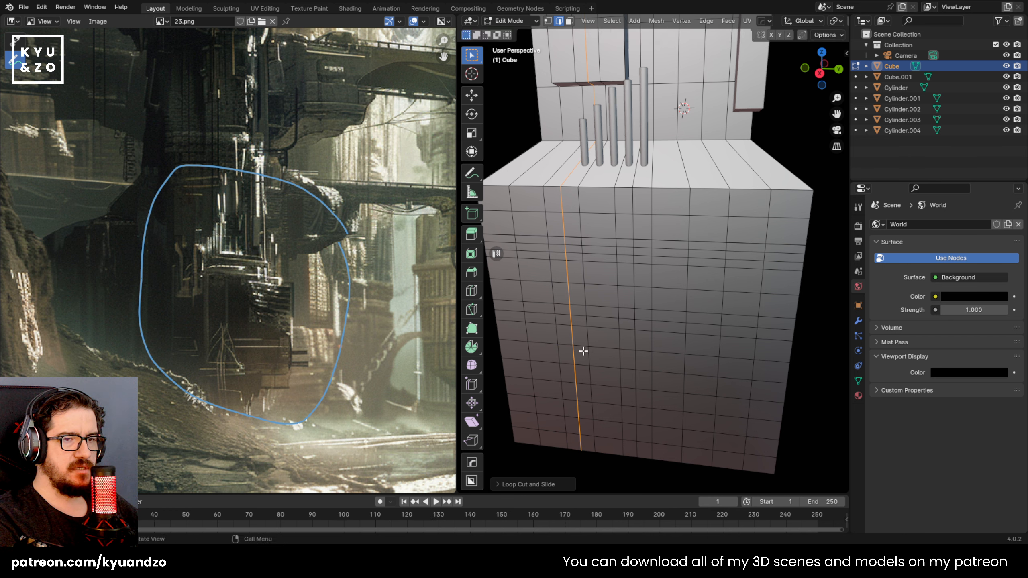
pyautogui.click(584, 354)
pyautogui.rightClick(584, 354)
pyautogui.press('3')
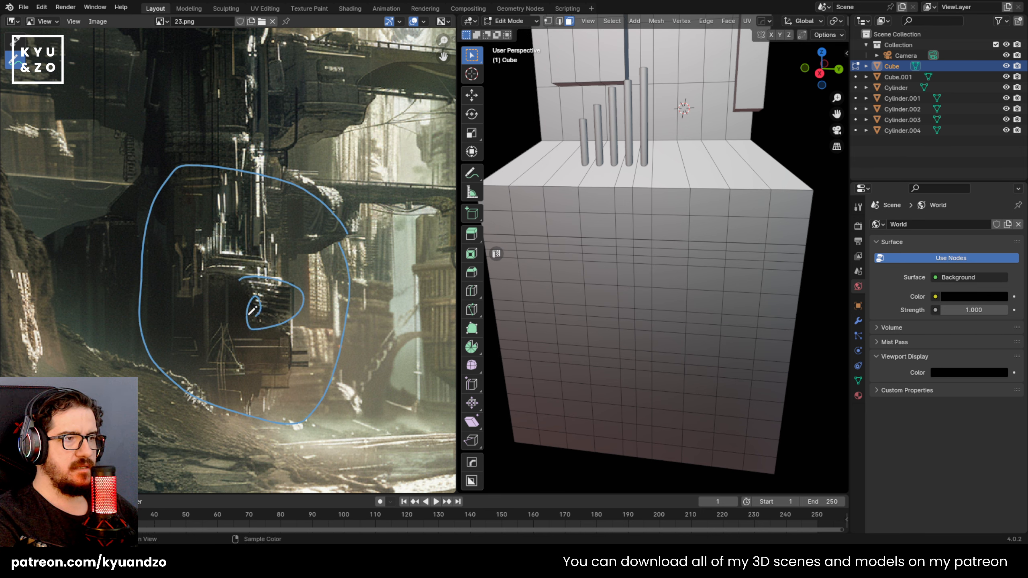
# Erase the blue annotation strokes from the reference image and leave Edit Mode on the pillar
pyautogui.hotkey('ctrl', 'z')
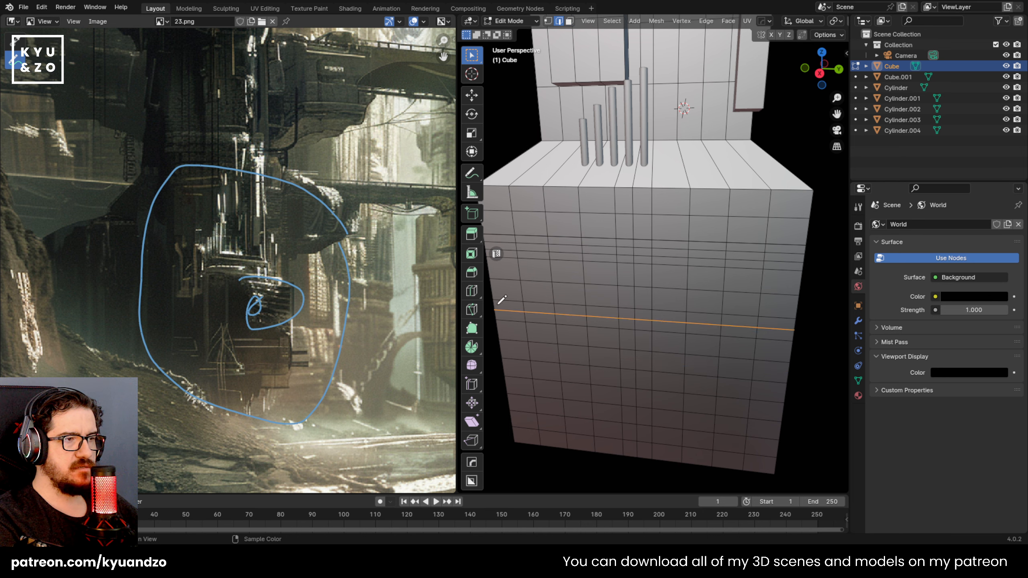
pyautogui.press('3')
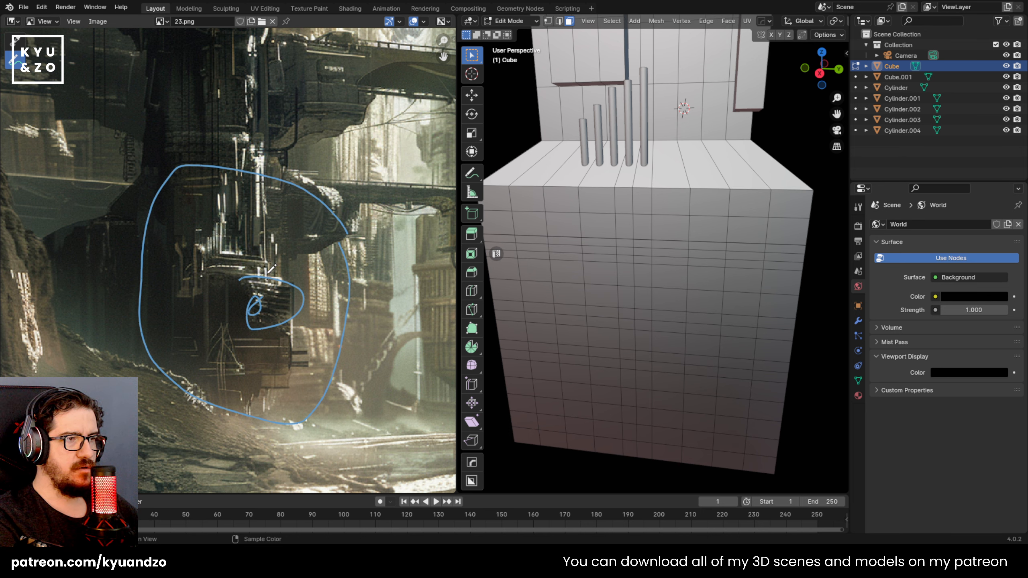
pyautogui.hotkey('ctrl', 'z')
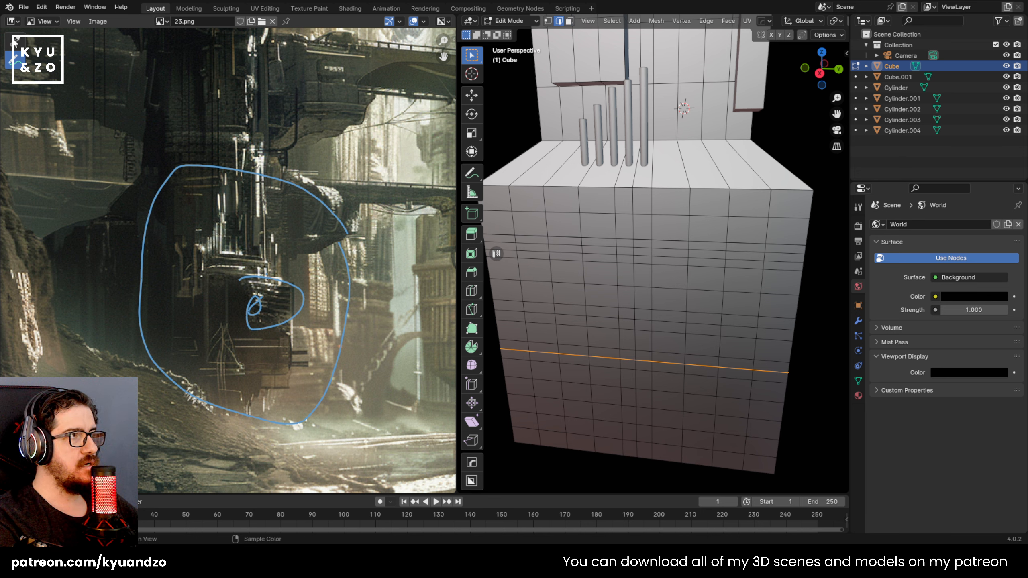
pyautogui.press('n')
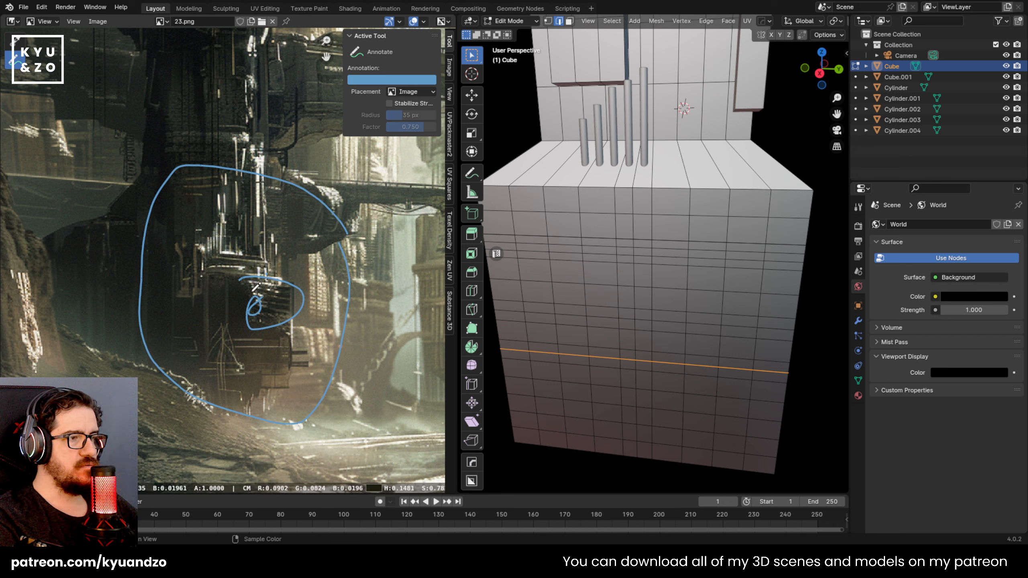
pyautogui.moveTo(260, 269); pyautogui.dragTo(255, 301)
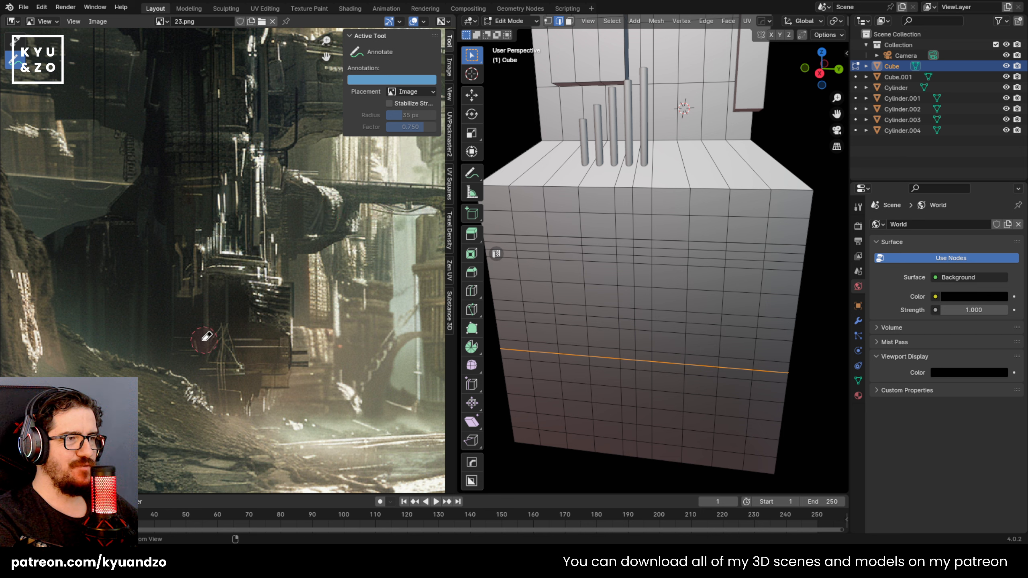
pyautogui.press('Tab')
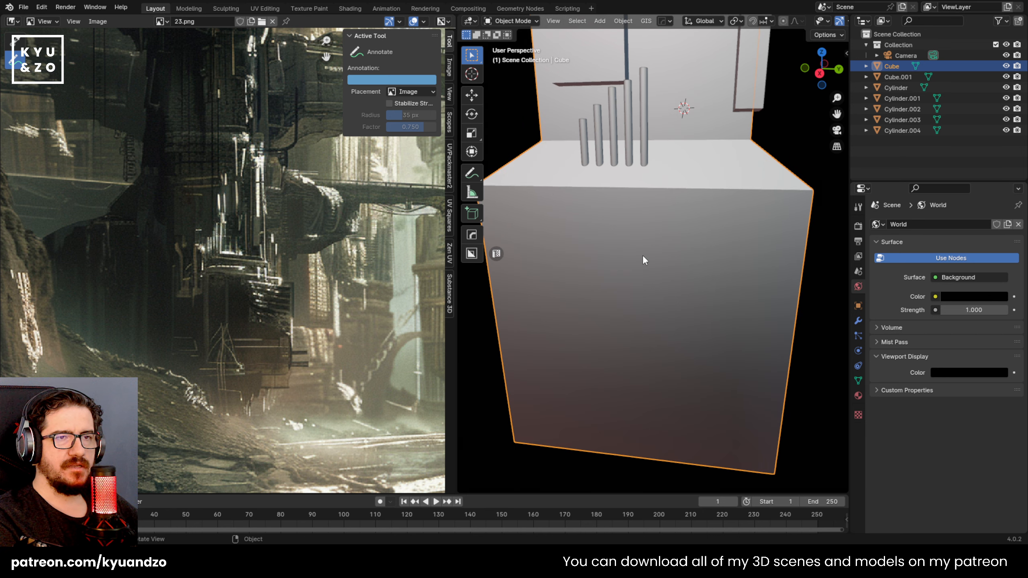
# Select four horizontal face strips on the right part of the base block's front and extrude them outward by about 0.07 m
pyautogui.press('Tab')
pyautogui.scroll(2, 612, 238)
pyautogui.press('3')
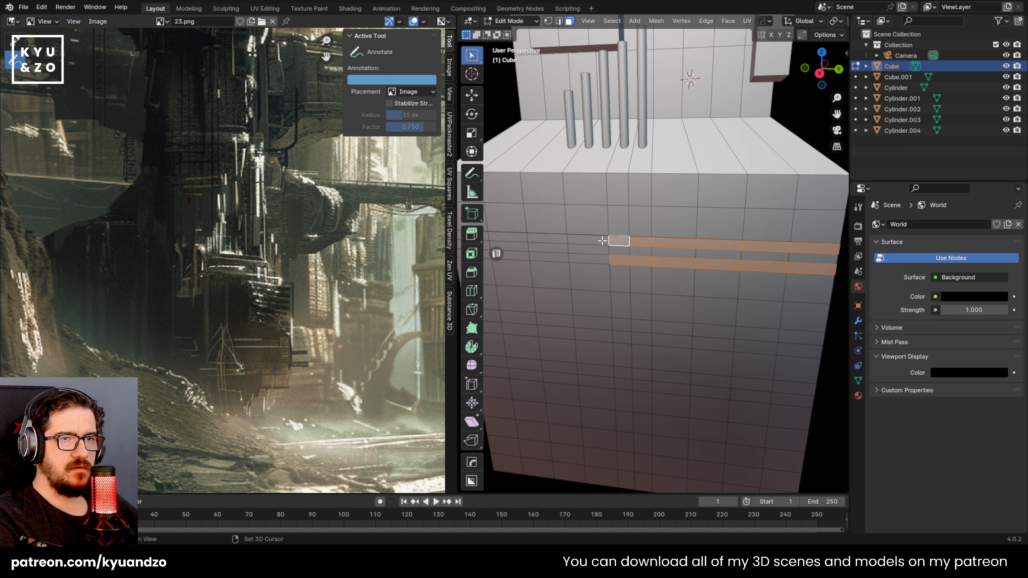
pyautogui.moveTo(580, 285); pyautogui.dragTo(678, 232, button='middle')
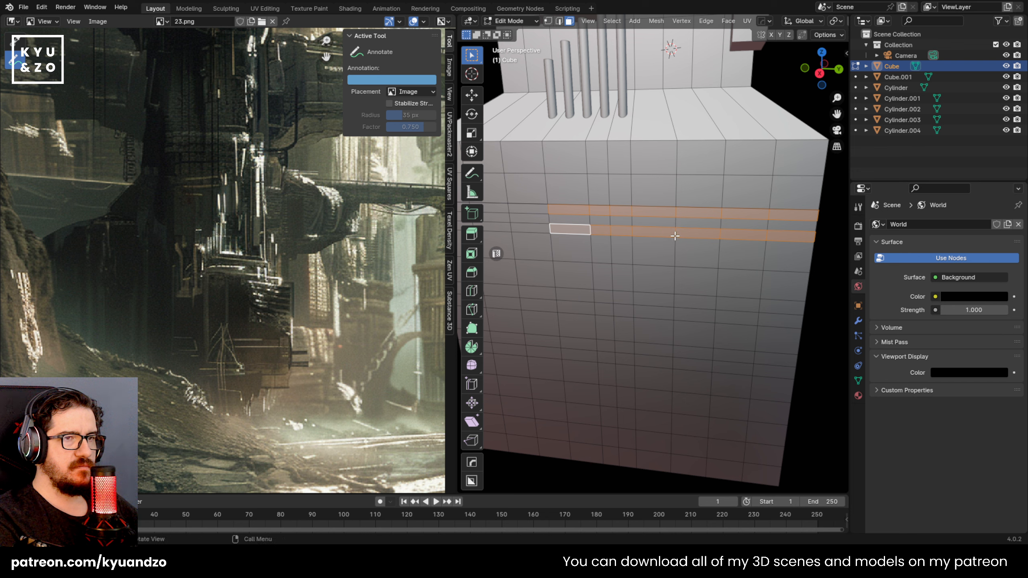
pyautogui.moveTo(609, 281); pyautogui.dragTo(755, 284)
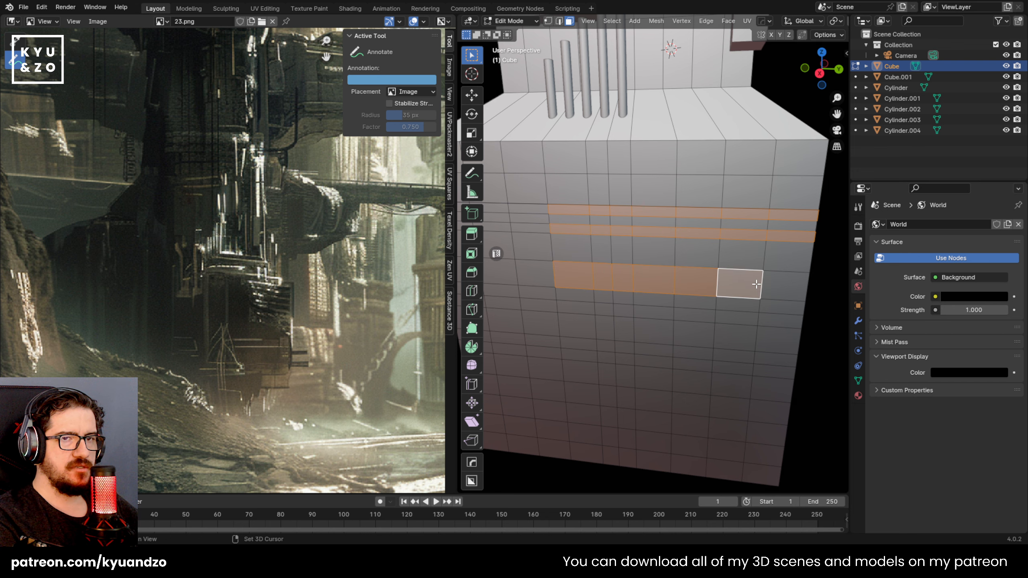
pyautogui.moveTo(774, 288); pyautogui.dragTo(648, 252, button='middle')
pyautogui.moveTo(675, 354); pyautogui.dragTo(646, 343, button='middle')
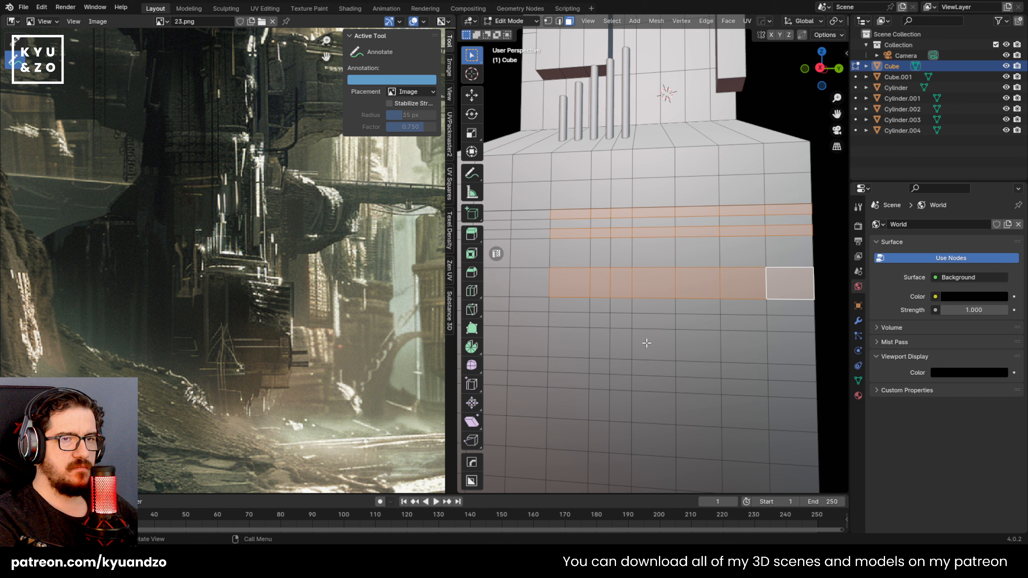
pyautogui.keyDown('shift'); pyautogui.click(553, 317); pyautogui.keyUp('shift')
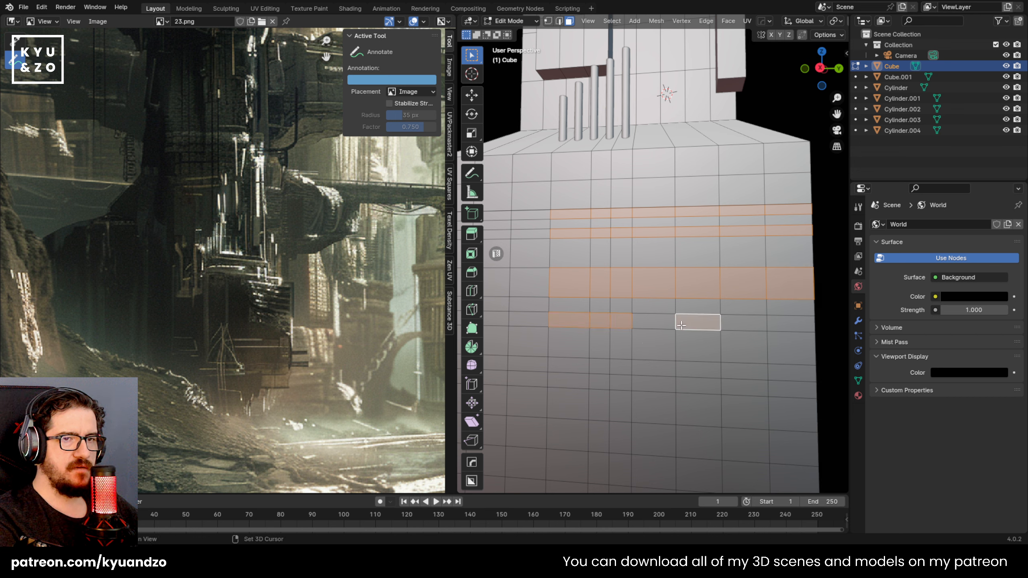
pyautogui.keyDown('shift'); pyautogui.click(731, 323); pyautogui.keyUp('shift')
pyautogui.keyDown('shift'); pyautogui.click(791, 322); pyautogui.keyUp('shift')
pyautogui.moveTo(791, 323); pyautogui.dragTo(685, 285, button='middle')
pyautogui.press('e')
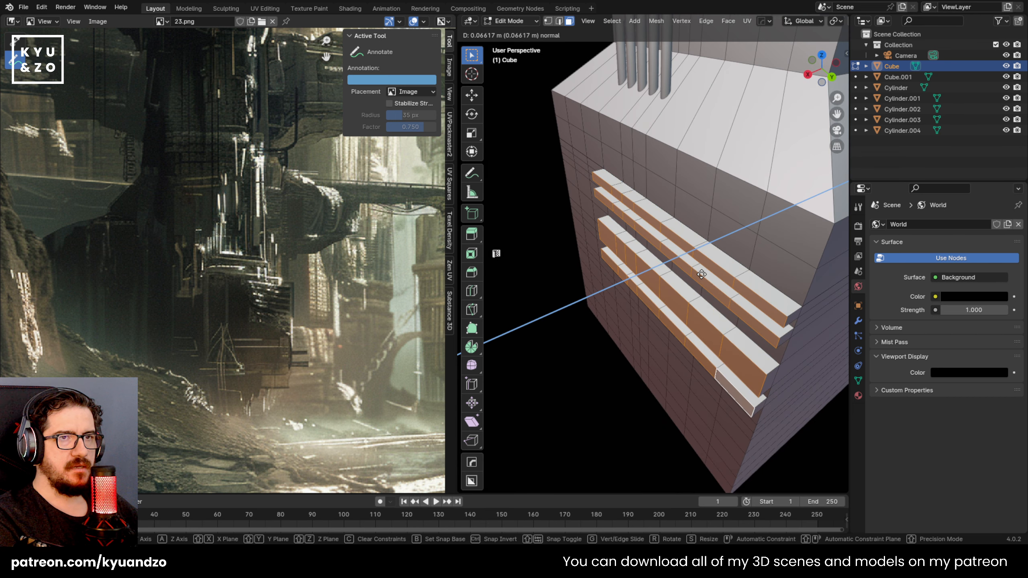
pyautogui.click(700, 275)
# Return to Object Mode, place the 3D cursor on the base block's front below the strips, and add a small cube there
pyautogui.scroll(-7, 684, 279)
pyautogui.press('Tab')
pyautogui.moveTo(620, 324); pyautogui.dragTo(638, 287, button='middle')
pyautogui.scroll(3, 666, 377)
pyautogui.press('Tab')
pyautogui.press('Tab')
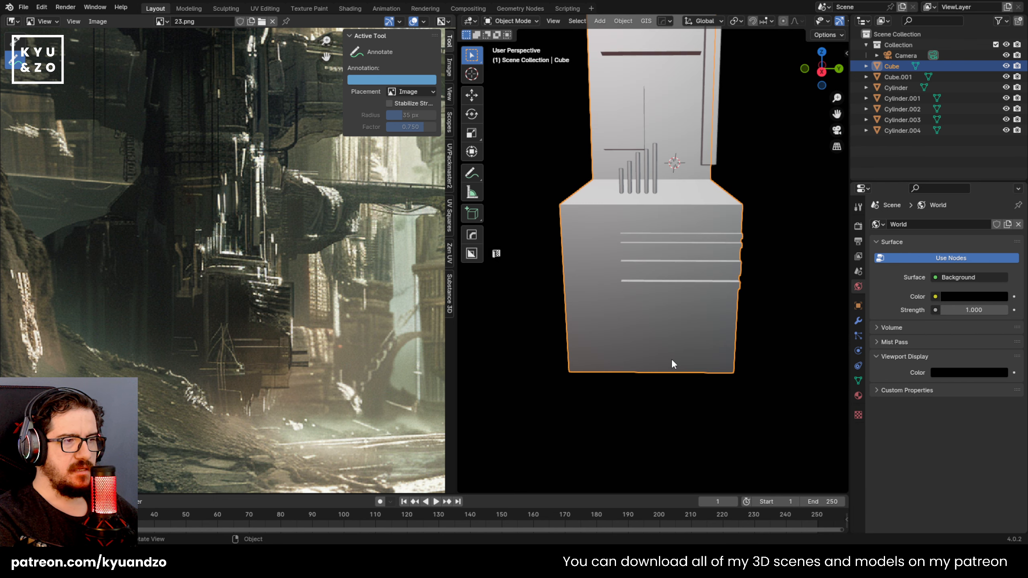
pyautogui.scroll(4, 670, 348)
pyautogui.keyDown('shift'); pyautogui.rightClick(658, 288); pyautogui.keyUp('shift')
pyautogui.hotkey('shift', 'a')
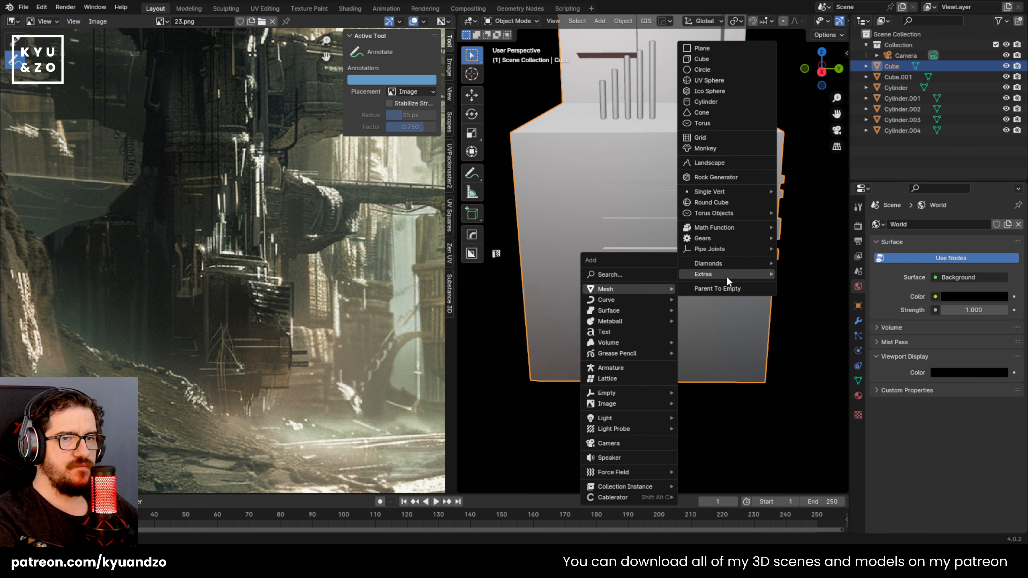
pyautogui.click(724, 68)
pyautogui.press('s')
pyautogui.click(659, 320)
# Stretch the new cube along Y into a long bar and scale it down uniformly
pyautogui.press('s')
pyautogui.press('y')
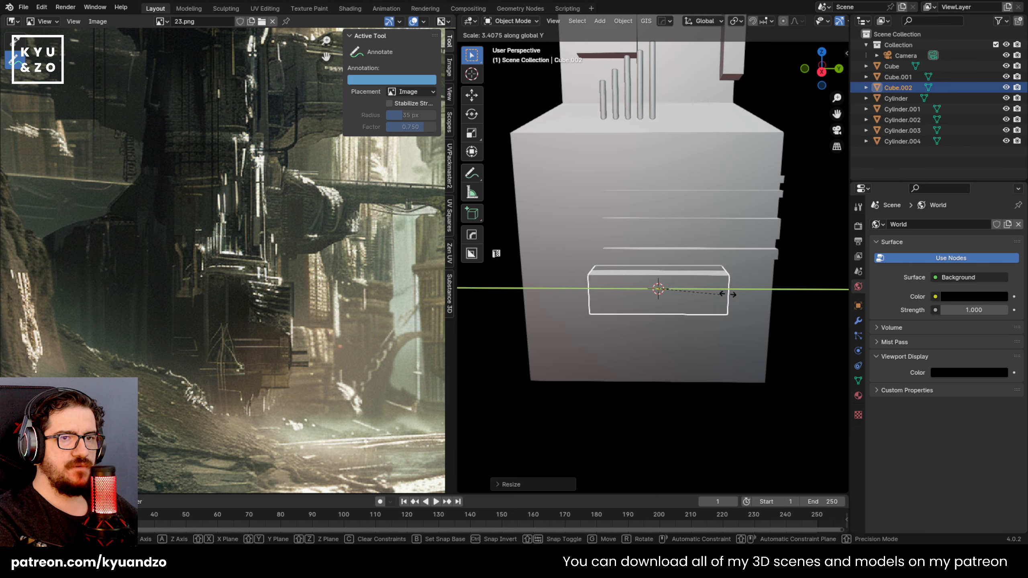
pyautogui.press('x')
pyautogui.press('x')
pyautogui.click(859, 338)
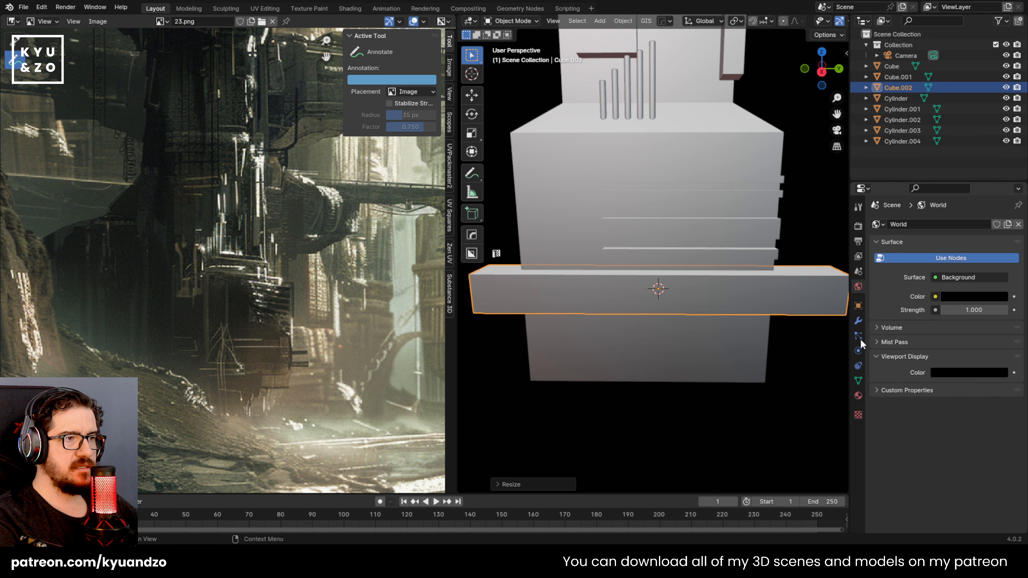
pyautogui.press('s')
pyautogui.click(711, 345)
# Move the bar along X relative to the base block's front face and scale it along X
pyautogui.press('g')
pyautogui.press('y')
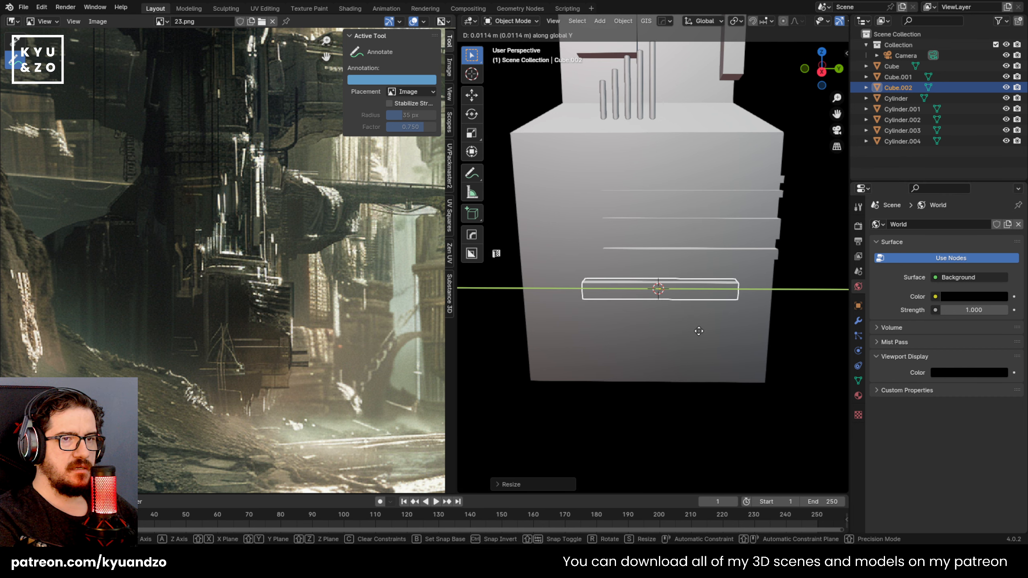
pyautogui.press('x')
pyautogui.click(699, 330)
pyautogui.press('s')
pyautogui.press('y')
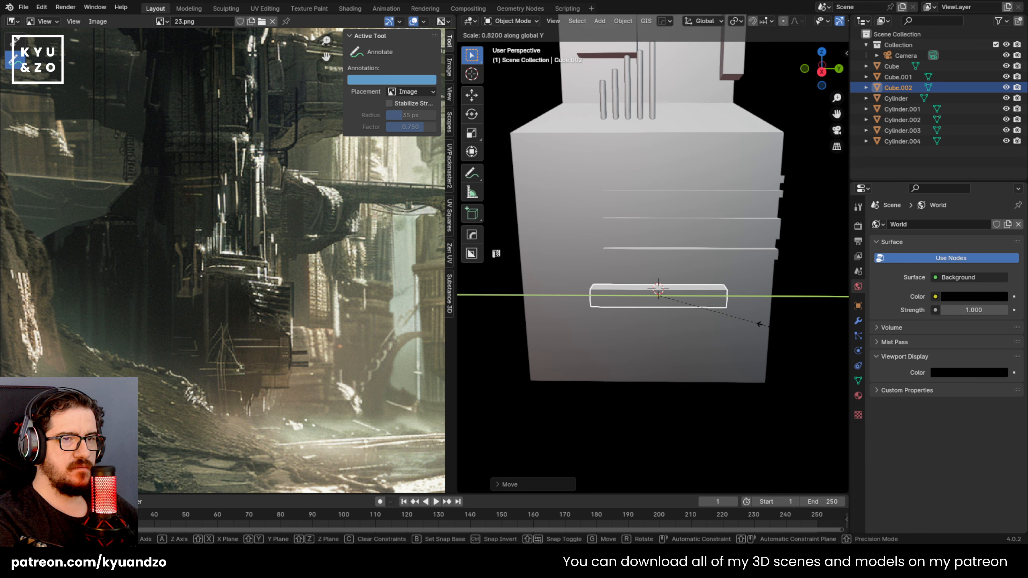
pyautogui.press('x')
pyautogui.click(744, 340)
# Flatten the bar along Z and slide it along Y toward the base block's right vertical edge
pyautogui.press('s')
pyautogui.press('z')
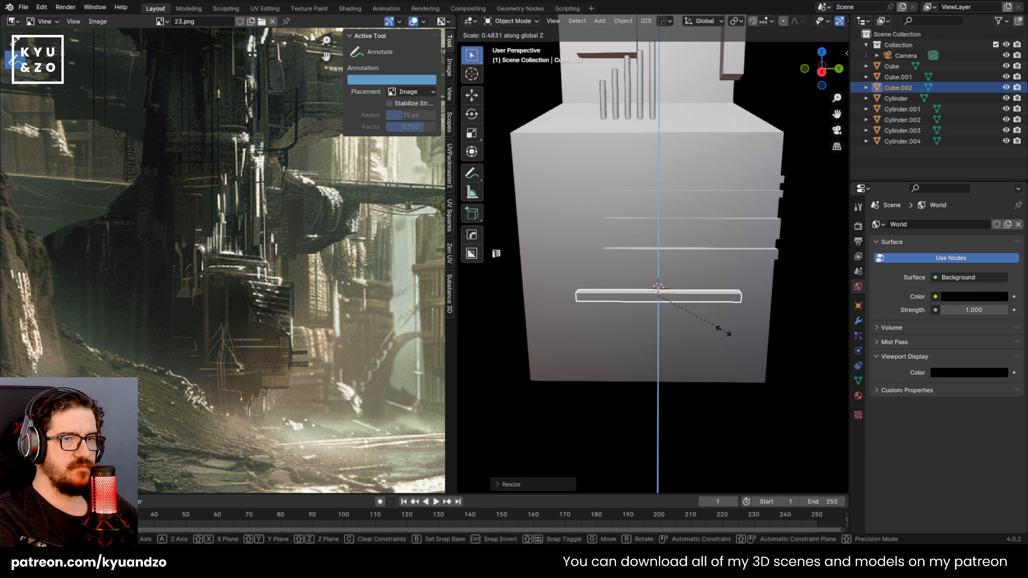
pyautogui.click(734, 335)
pyautogui.press('g')
pyautogui.press('y')
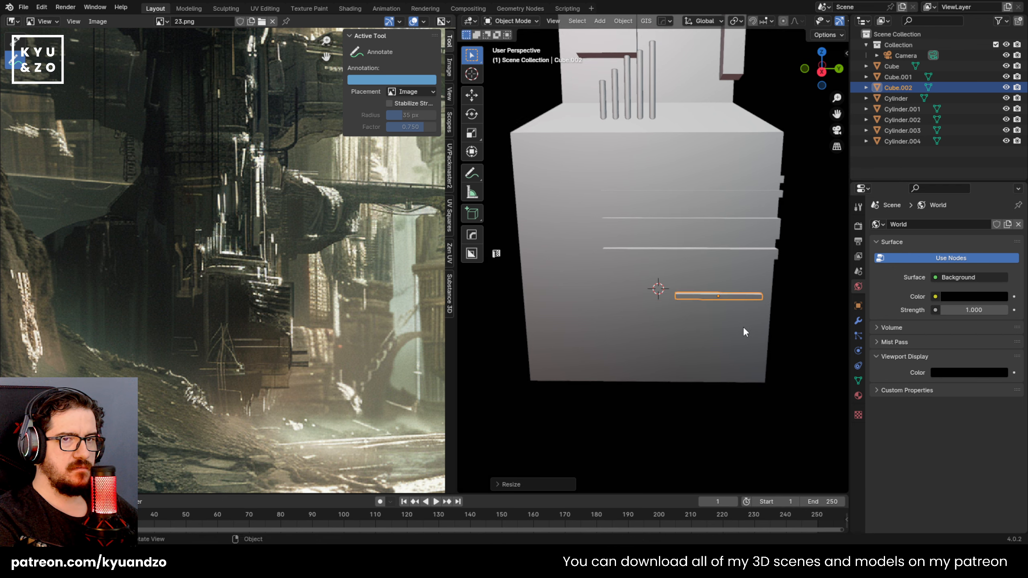
pyautogui.click(813, 333)
# Duplicate the thin bar just below the first one, and select the pillar
pyautogui.moveTo(813, 337); pyautogui.dragTo(711, 314, button='middle')
pyautogui.hotkey('shift', 'd')
pyautogui.click(675, 272)
pyautogui.moveTo(675, 272); pyautogui.dragTo(618, 212, button='middle')
pyautogui.click(567, 286)
pyautogui.moveTo(567, 289); pyautogui.dragTo(688, 227, button='middle')
pyautogui.scroll(-5, 821, 20)
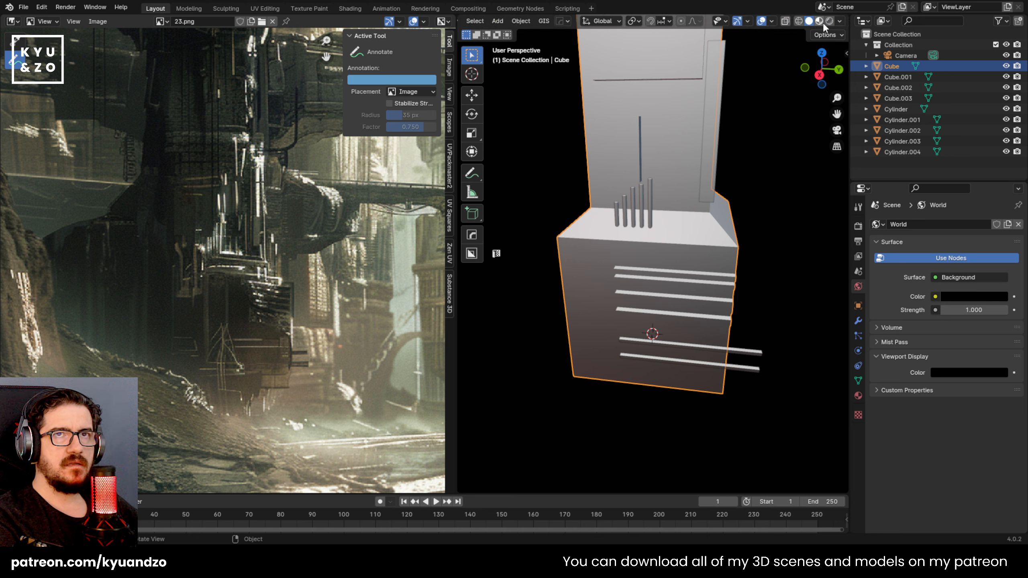
# Change the viewport's MatCap to the darker blue-grey metallic sphere
pyautogui.click(838, 22)
pyautogui.click(822, 104)
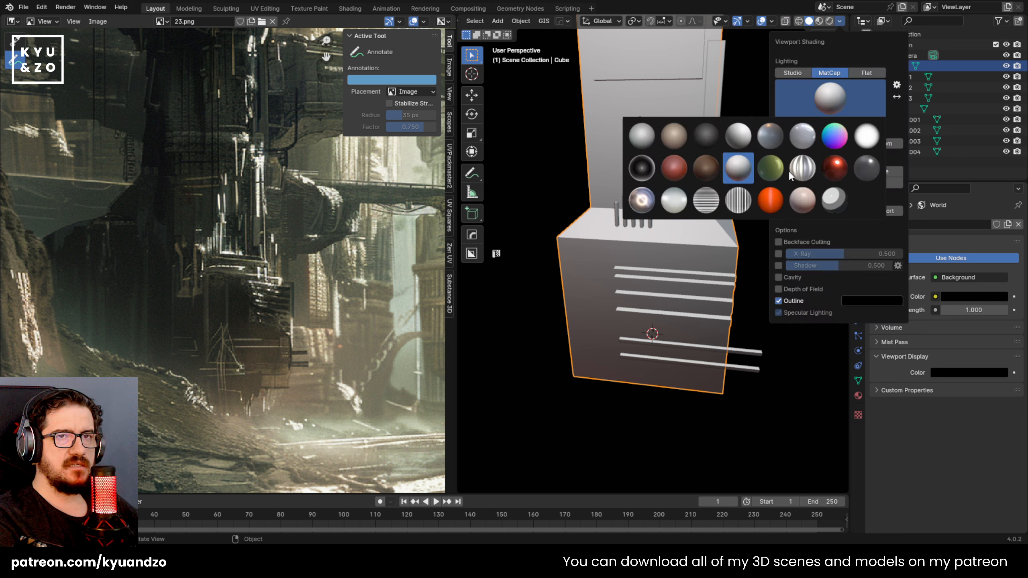
pyautogui.click(767, 138)
# Enable cavity shading with ridge 1.583 and valley 1.717, and turn on shadows in the viewport
pyautogui.moveTo(546, 330)
pyautogui.mouseDown(button='middle')
pyautogui.moveTo(566, 282)
pyautogui.moveTo(573, 339)
pyautogui.moveTo(650, 325)
pyautogui.moveTo(629, 219)
pyautogui.moveTo(801, 42)
pyautogui.mouseUp(button='middle')
pyautogui.click(839, 22)
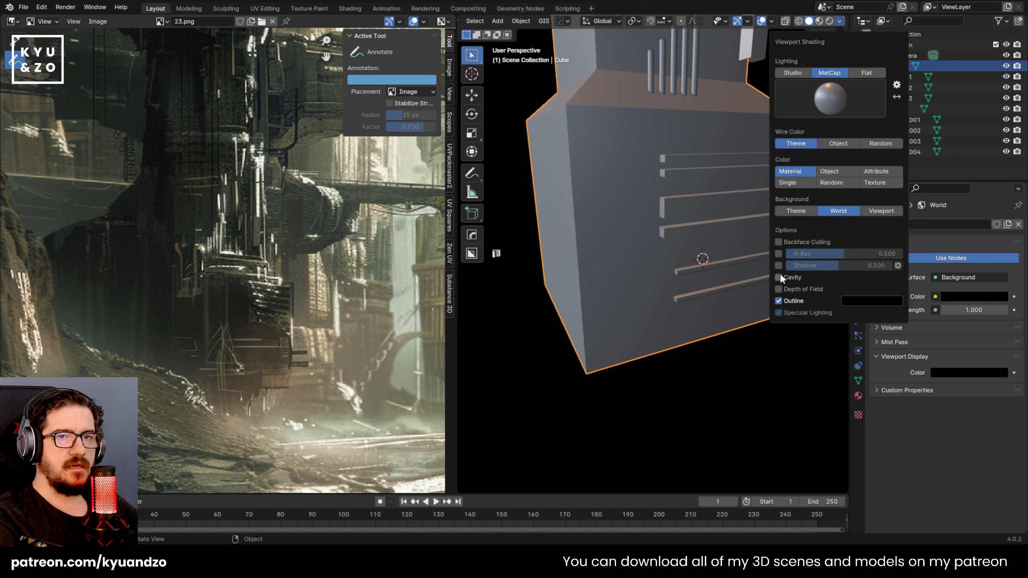
pyautogui.click(779, 277)
pyautogui.moveTo(822, 301); pyautogui.dragTo(853, 300)
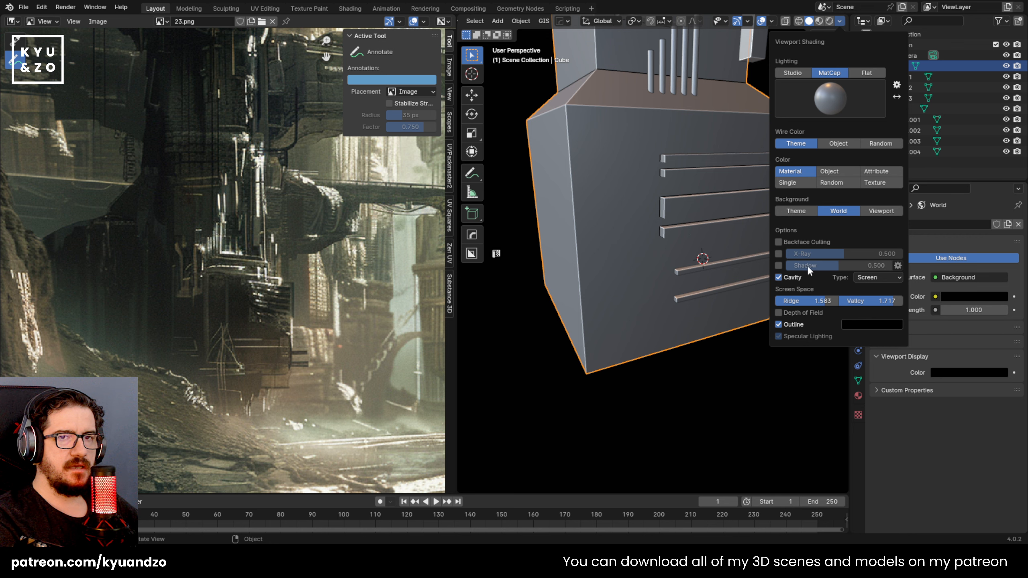
pyautogui.click(779, 266)
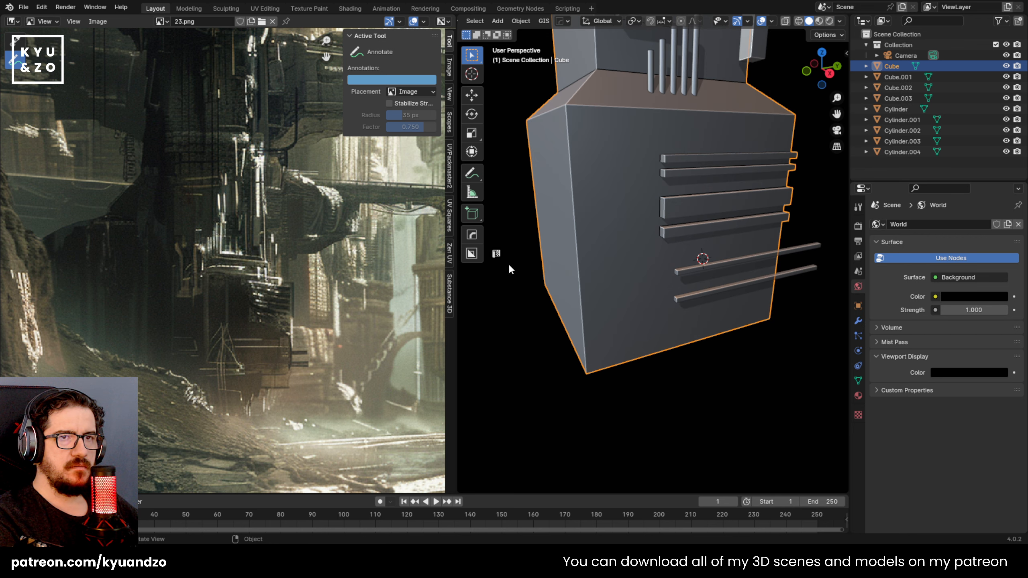
# Examine the pillar's base block, extruded strips, bars and pipes from several angles and distances
pyautogui.moveTo(507, 262); pyautogui.dragTo(521, 232, button='middle')
pyautogui.scroll(-3, 526, 220)
pyautogui.keyDown('shift'); pyautogui.moveTo(550, 157); pyautogui.dragTo(595, 303, button='middle'); pyautogui.keyUp('shift')
pyautogui.scroll(-5, 595, 308)
pyautogui.scroll(10, 602, 284)
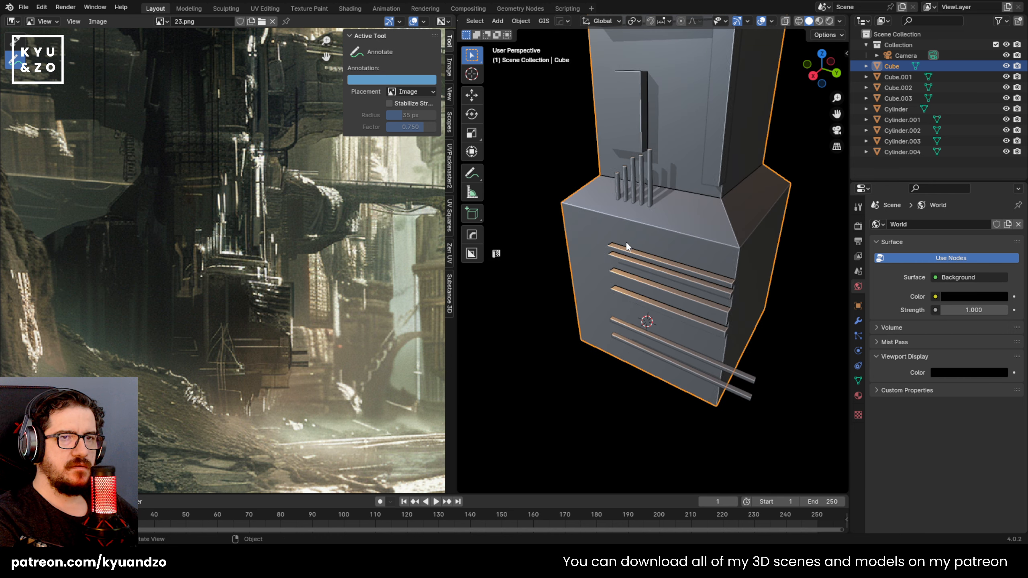
pyautogui.scroll(3, 566, 316)
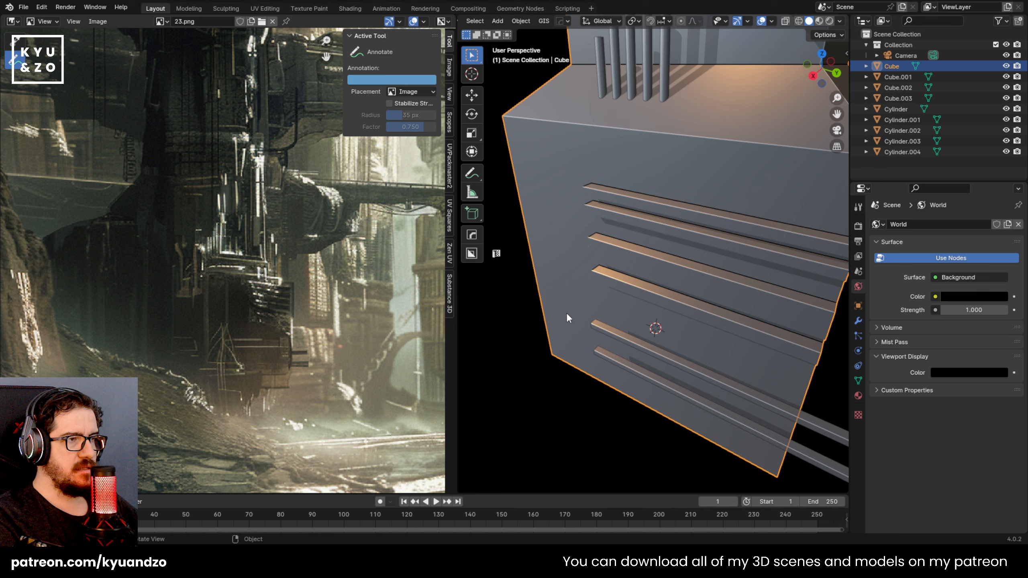
pyautogui.scroll(-3, 656, 259)
pyautogui.scroll(4, 663, 226)
pyautogui.scroll(-3, 647, 221)
pyautogui.scroll(2, 637, 229)
# Add a cube at the front of the pillar's base block, beside the horizontal strips, and scale it down
pyautogui.moveTo(637, 228); pyautogui.dragTo(680, 223, button='middle')
pyautogui.scroll(-4, 644, 228)
pyautogui.keyDown('shift'); pyautogui.rightClick(633, 227); pyautogui.keyUp('shift')
pyautogui.hotkey('shift', 'a')
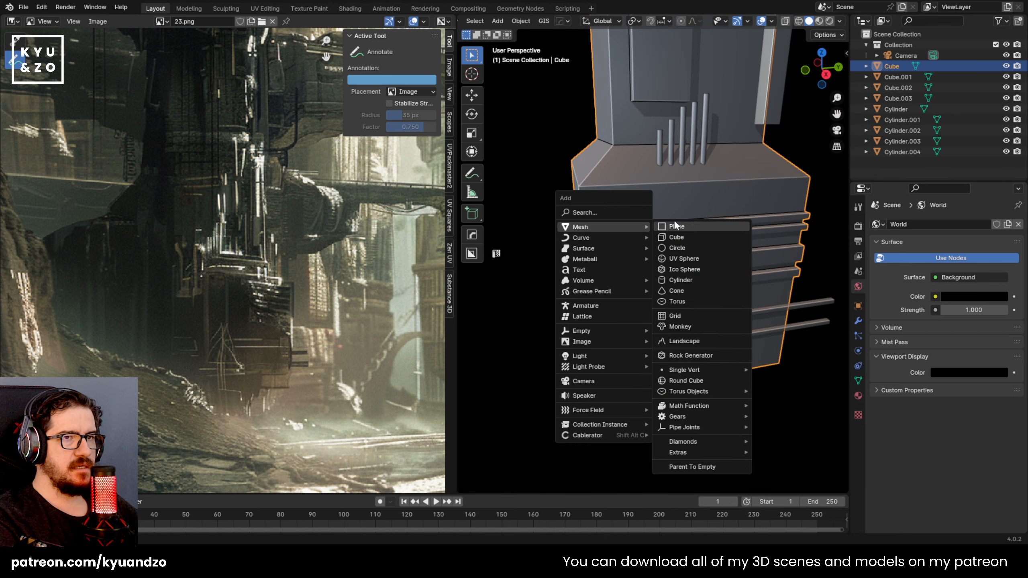
pyautogui.click(695, 236)
pyautogui.press('s')
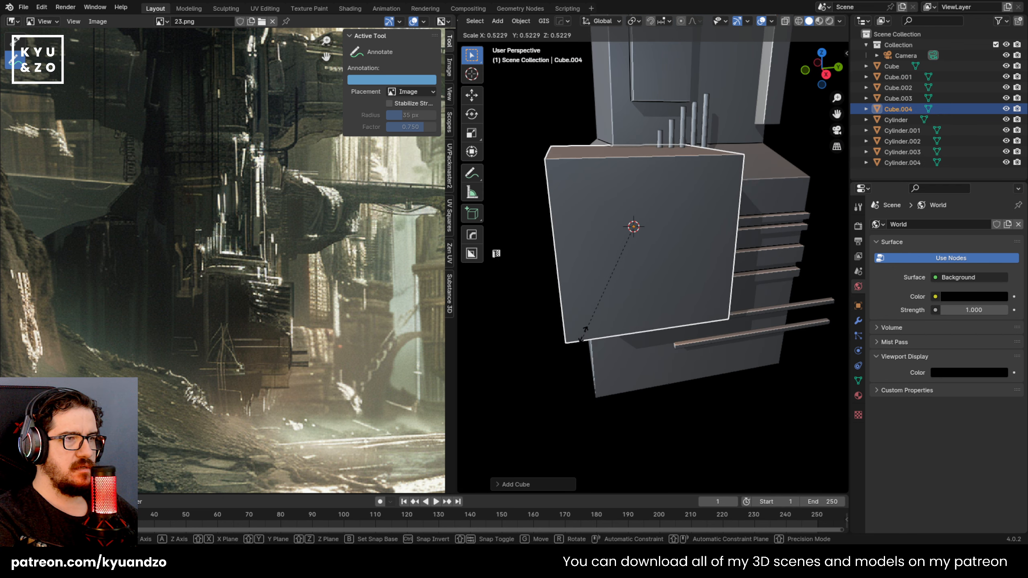
pyautogui.click(658, 239)
pyautogui.press('s')
pyautogui.click(694, 263)
# Stretch the new cube vertically into a tall post and lower it in front of the base block
pyautogui.press('s')
pyautogui.press('z')
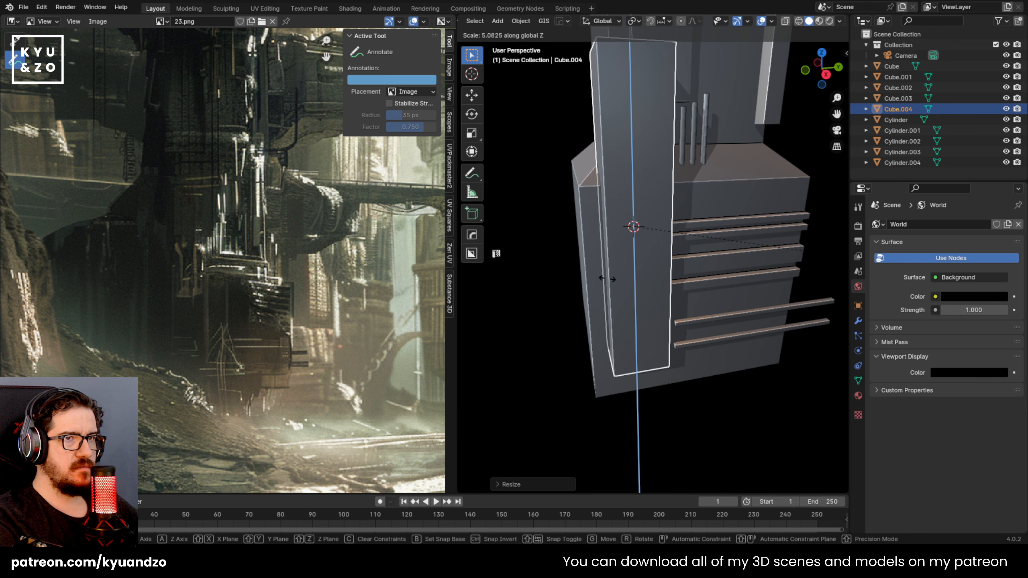
pyautogui.click(602, 280)
pyautogui.press('s')
pyautogui.click(683, 268)
pyautogui.press('g')
pyautogui.press('z')
pyautogui.click(681, 333)
pyautogui.press('s')
pyautogui.press('z')
pyautogui.click(705, 329)
# Slim the post with uniform and Z-axis scaling, and move it along Y to the near ends of the horizontal strips
pyautogui.press('s')
pyautogui.click(679, 322)
pyautogui.press('s')
pyautogui.press('z')
pyautogui.click(708, 339)
pyautogui.press('g')
pyautogui.press('y')
pyautogui.click(728, 340)
pyautogui.press('s')
pyautogui.click(725, 328)
pyautogui.press('g')
pyautogui.press('y')
pyautogui.rightClick(702, 329)
pyautogui.press('s')
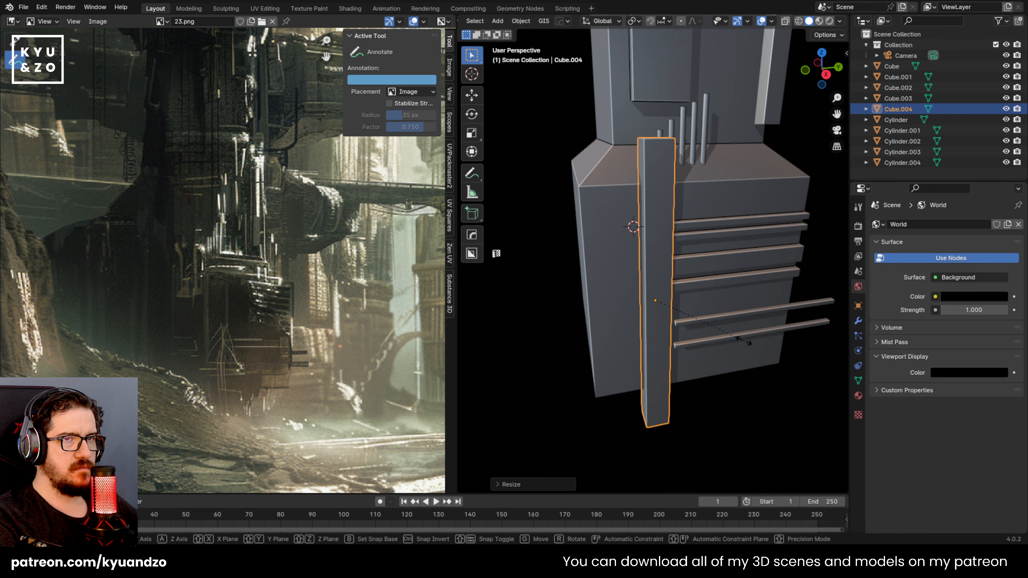
pyautogui.press('z')
pyautogui.click(726, 333)
# Shift the post along Y toward the base block's corner and fine-tune its overall size and height
pyautogui.press('g')
pyautogui.press('y')
pyautogui.press('x')
pyautogui.press('y')
pyautogui.click(717, 336)
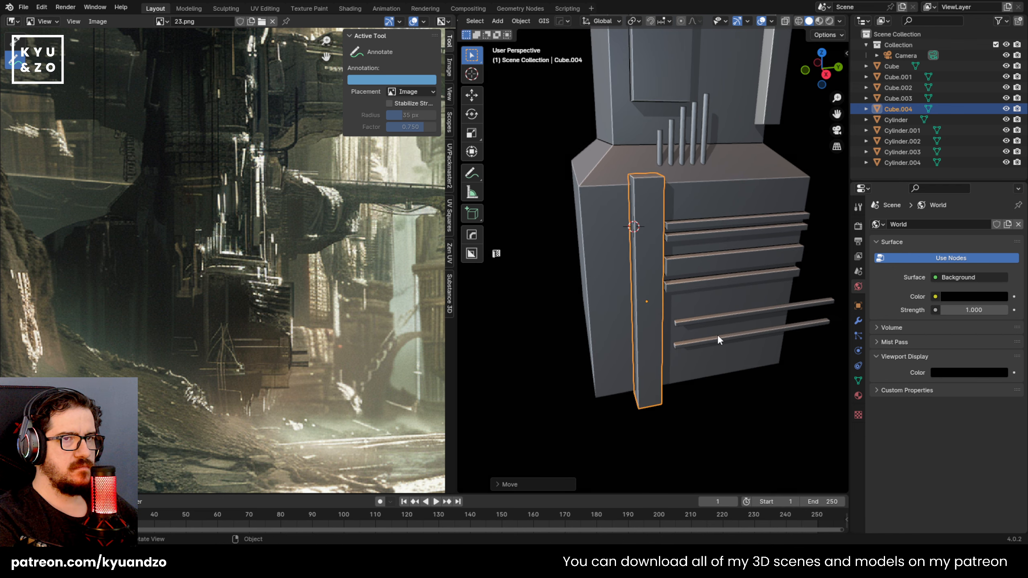
pyautogui.press('s')
pyautogui.click(732, 350)
pyautogui.press('s')
pyautogui.press('z')
pyautogui.click(743, 363)
# Open the pillar's mesh for editing and select the lowest face loop around the base block's sloped ledge
pyautogui.keyDown('shift'); pyautogui.moveTo(665, 158); pyautogui.dragTo(655, 307, button='middle'); pyautogui.keyUp('shift')
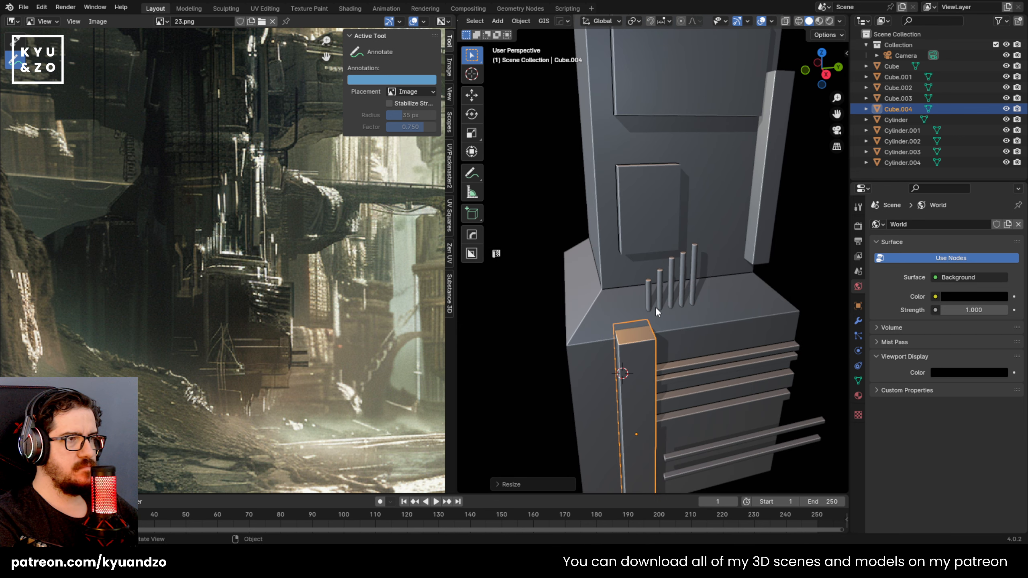
pyautogui.click(695, 303)
pyautogui.keyDown('shift'); pyautogui.moveTo(721, 316); pyautogui.dragTo(656, 287, button='middle'); pyautogui.keyUp('shift')
pyautogui.click(661, 282)
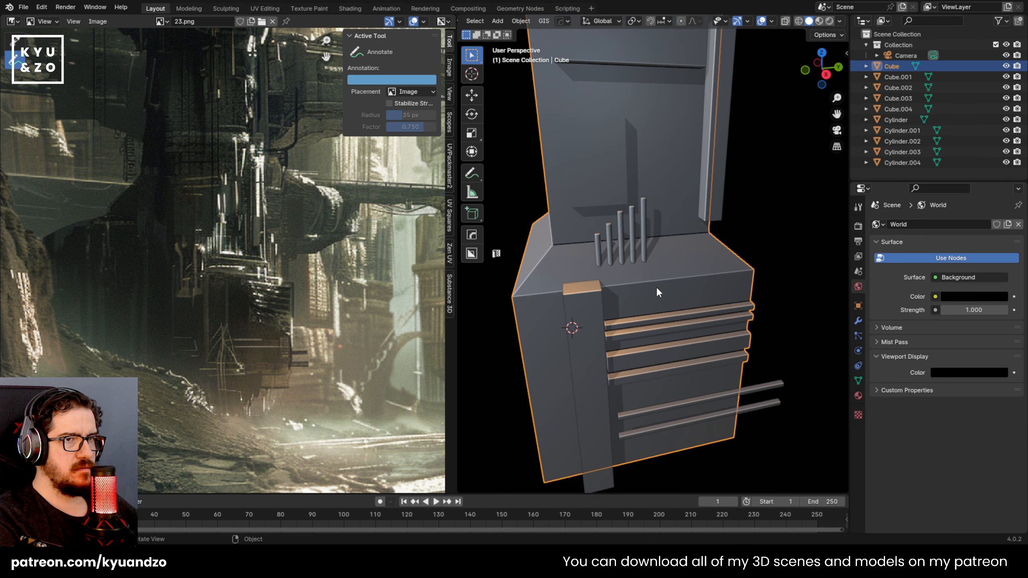
pyautogui.press('Tab')
pyautogui.scroll(6, 640, 275)
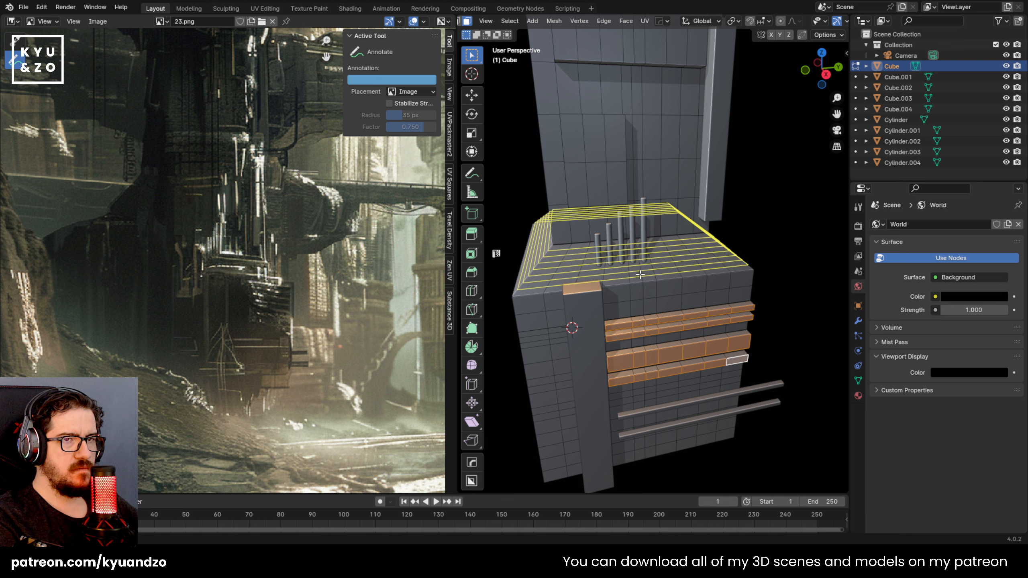
pyautogui.click(640, 275)
pyautogui.rightClick(640, 275)
pyautogui.hotkey('alt', 'a')
pyautogui.scroll(3, 637, 280)
pyautogui.moveTo(631, 279); pyautogui.dragTo(585, 318, button='middle')
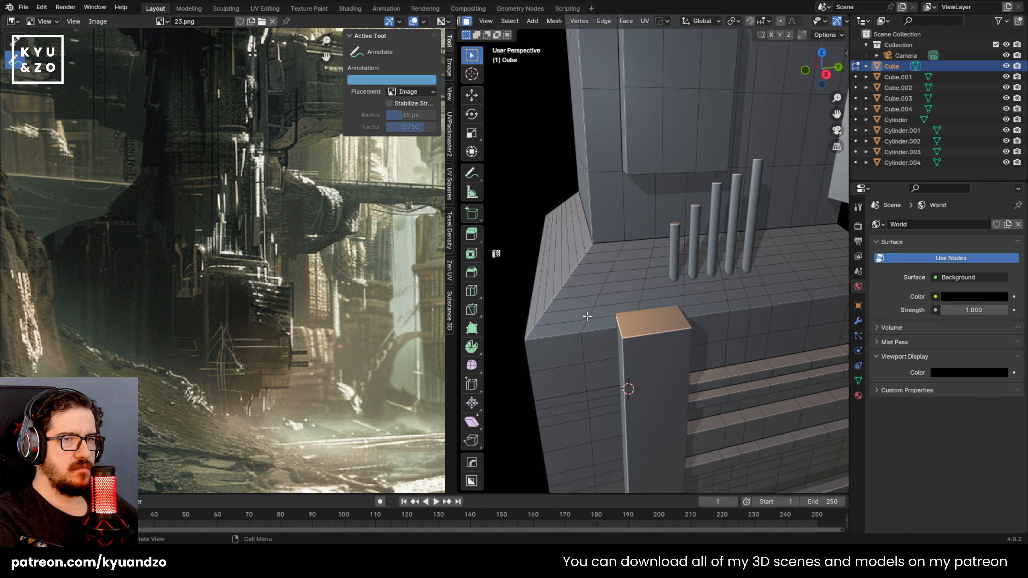
pyautogui.keyDown('alt'); pyautogui.click(605, 308); pyautogui.keyUp('alt')
pyautogui.hotkey('alt', 'a')
pyautogui.keyDown('alt'); pyautogui.click(592, 312); pyautogui.keyUp('alt')
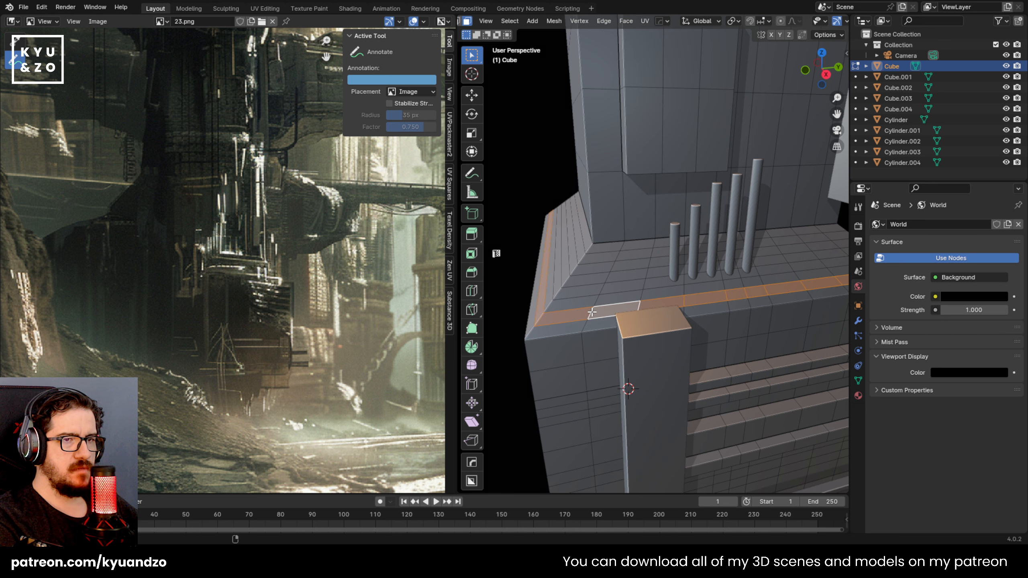
# Try to extrude the selected ledge loop along its normals, and undo the extrusion
pyautogui.click(625, 22)
pyautogui.click(652, 44)
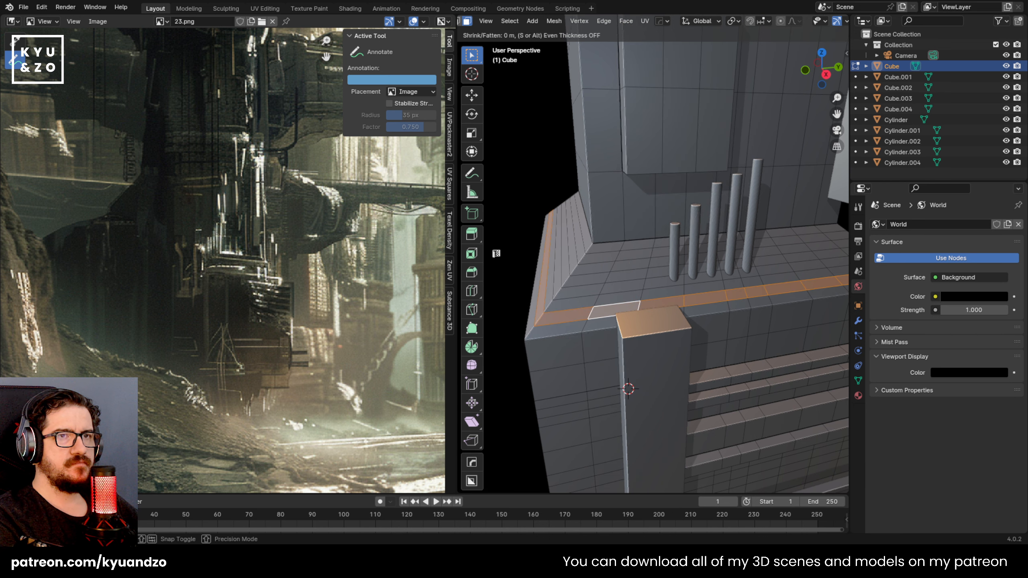
pyautogui.click(650, 45)
pyautogui.scroll(-3, 619, 278)
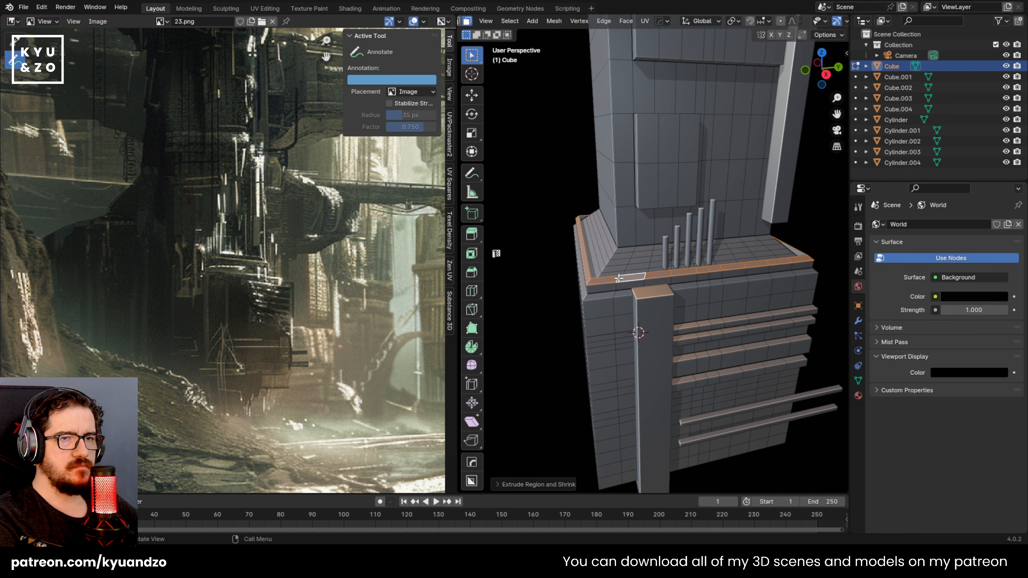
pyautogui.press('Tab')
pyautogui.hotkey('ctrl', 'z')
pyautogui.hotkey('ctrl', 'z')
pyautogui.press('Tab')
# Try again to extrude the ledge's lowest face loop along its normals by about 0.02 m
pyautogui.scroll(2, 616, 278)
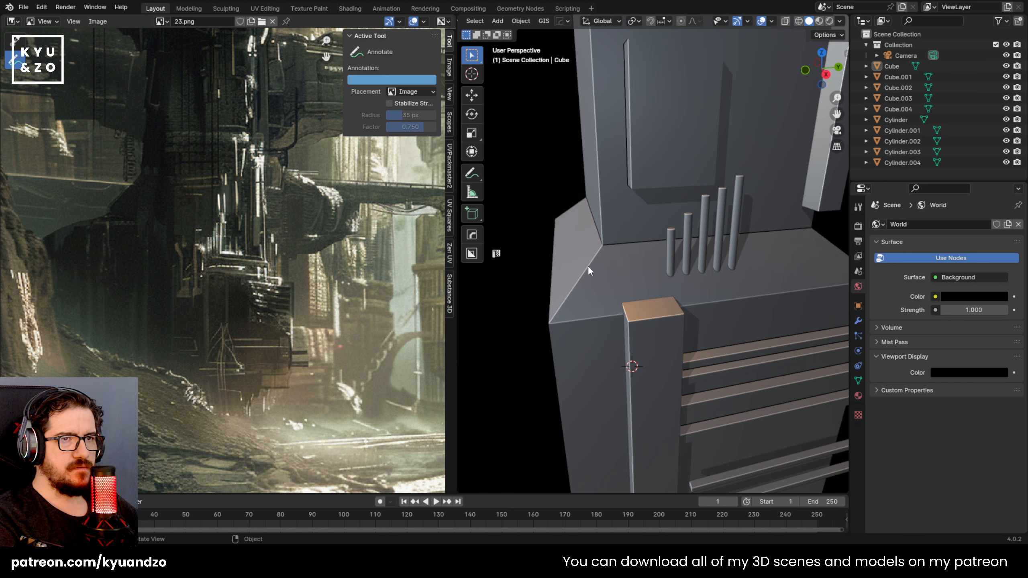
pyautogui.hotkey('ctrl', 'a')
pyautogui.click(569, 300)
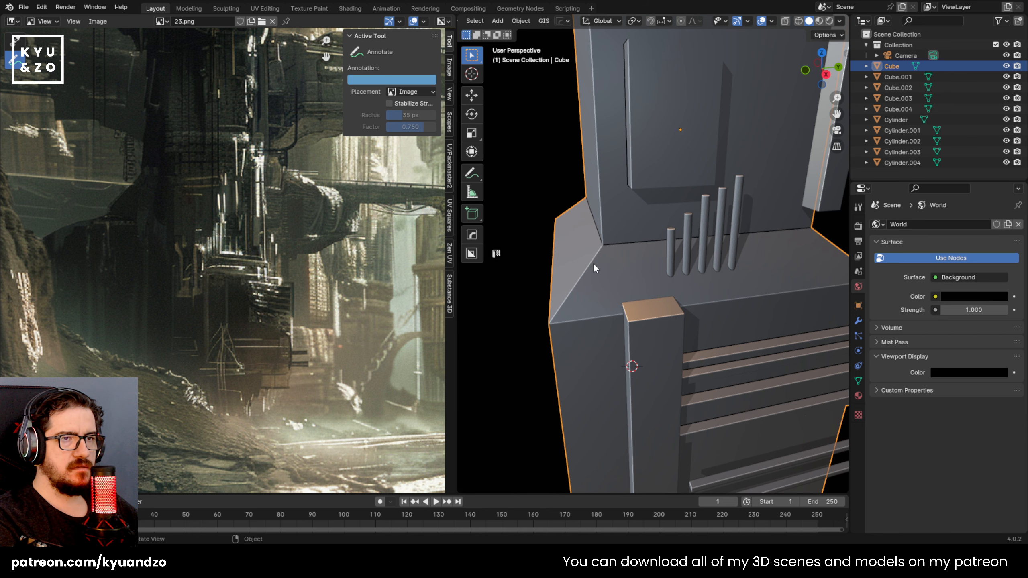
pyautogui.press('Tab')
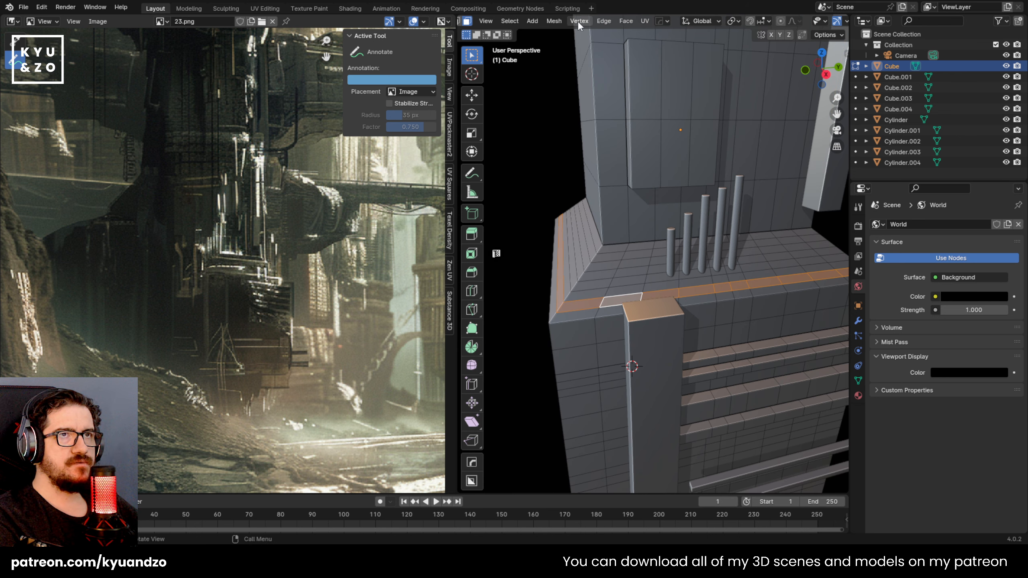
pyautogui.click(628, 20)
pyautogui.click(648, 44)
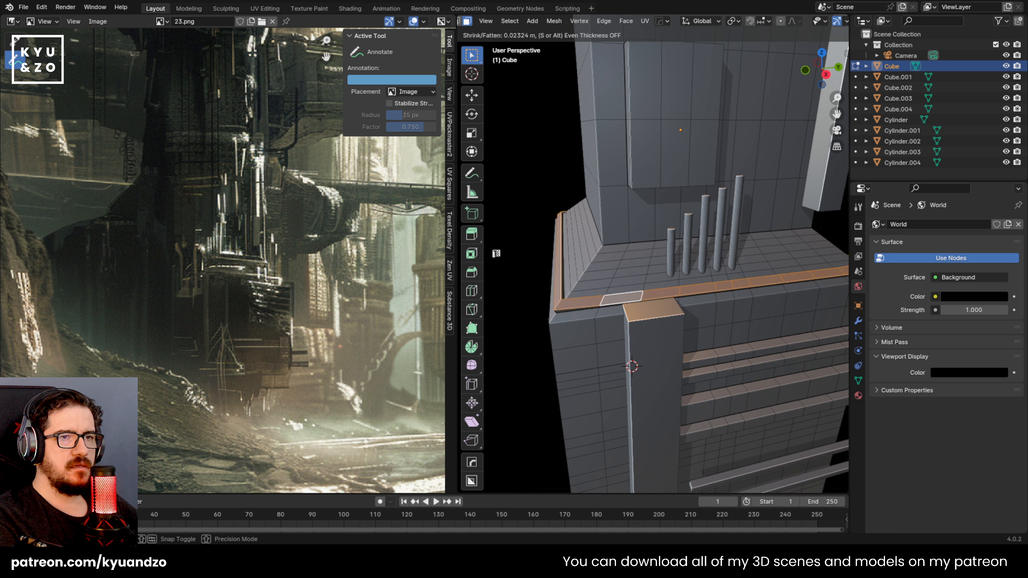
pyautogui.click(651, 40)
pyautogui.press('Tab')
pyautogui.click(534, 154)
pyautogui.scroll(-2, 535, 155)
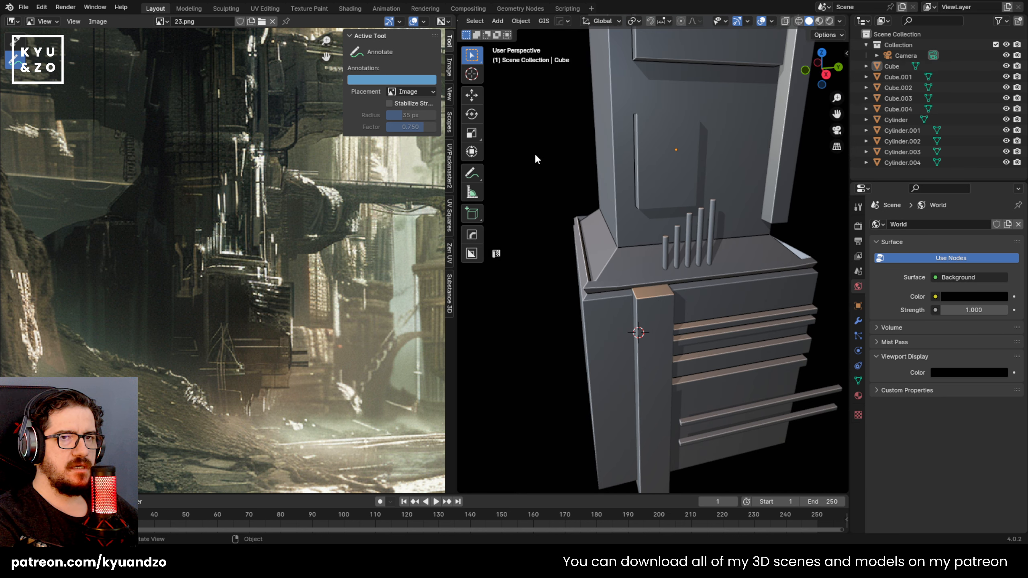
# Select only the front row of faces along the lower edge of the pillar's sloped ledge
pyautogui.scroll(2, 618, 219)
pyautogui.click(618, 219)
pyautogui.press('Tab')
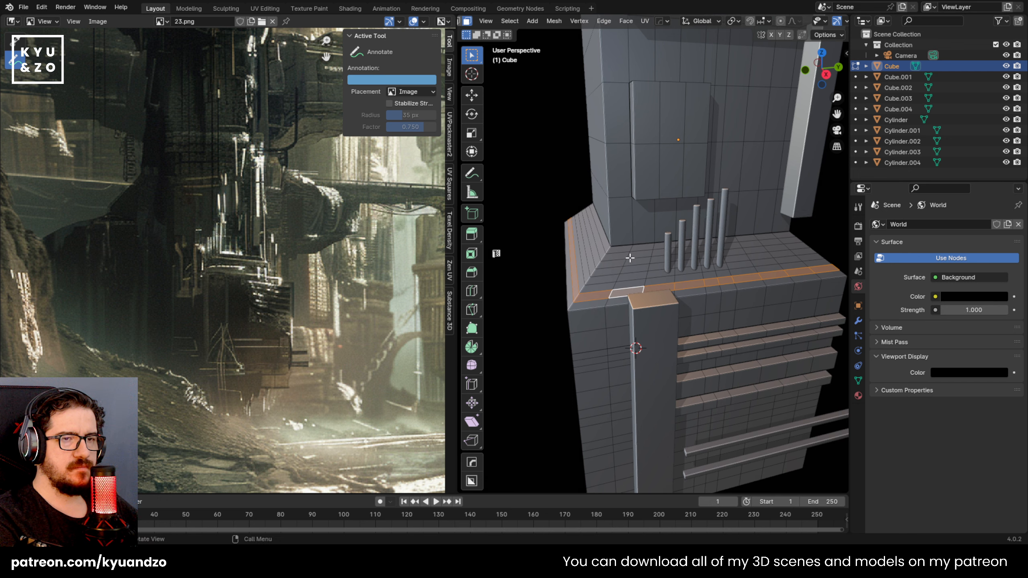
pyautogui.scroll(1, 628, 260)
pyautogui.click(597, 276)
pyautogui.moveTo(745, 283); pyautogui.dragTo(710, 291, button='middle')
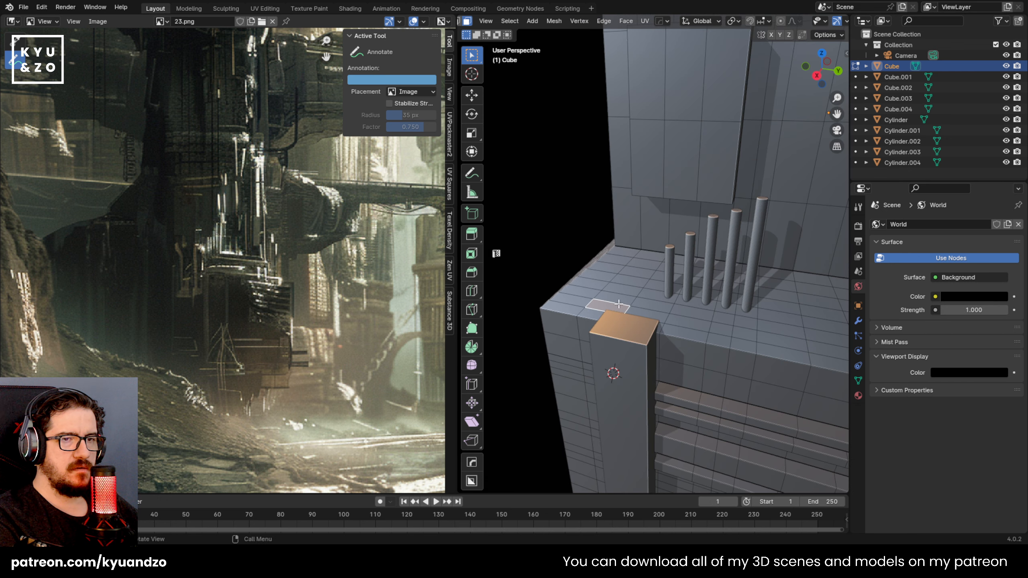
pyautogui.moveTo(618, 304); pyautogui.dragTo(525, 299, button='middle')
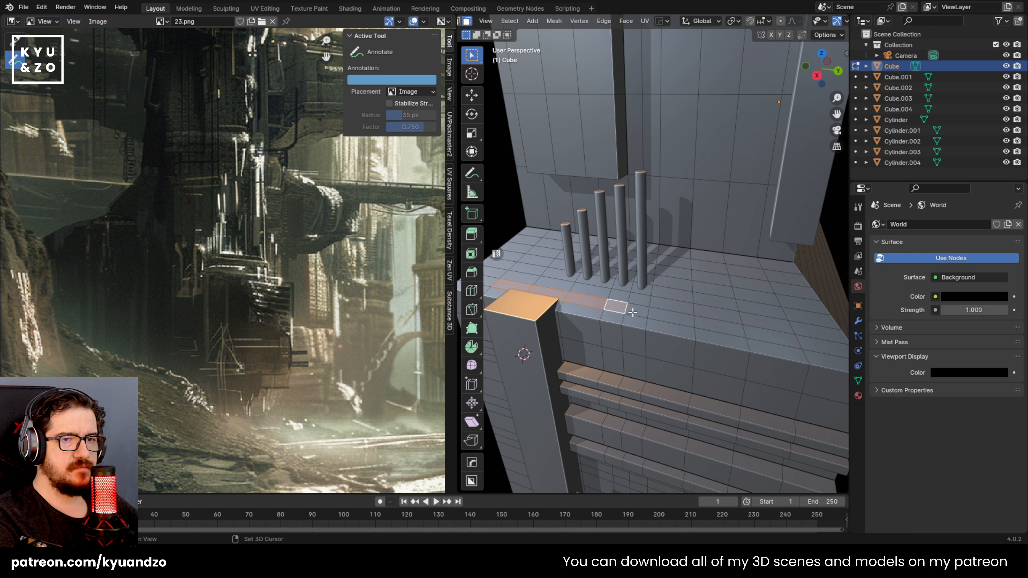
pyautogui.keyDown('ctrl'); pyautogui.click(807, 335); pyautogui.keyUp('ctrl')
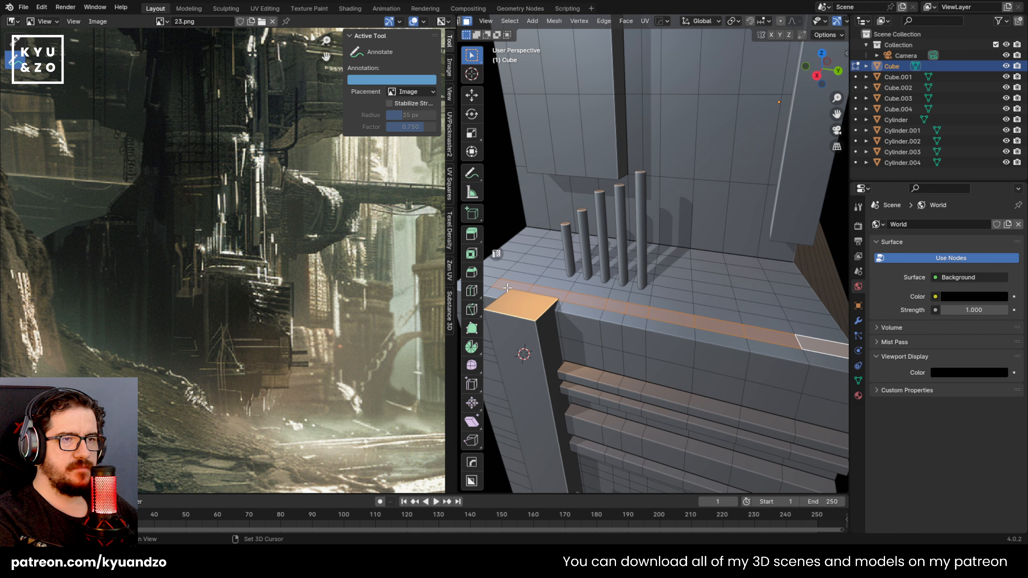
# Extrude the front row of ledge faces outward about 0.05 m and scale the extruded faces down to taper the ends
pyautogui.moveTo(492, 279); pyautogui.dragTo(631, 284, button='middle')
pyautogui.press('e')
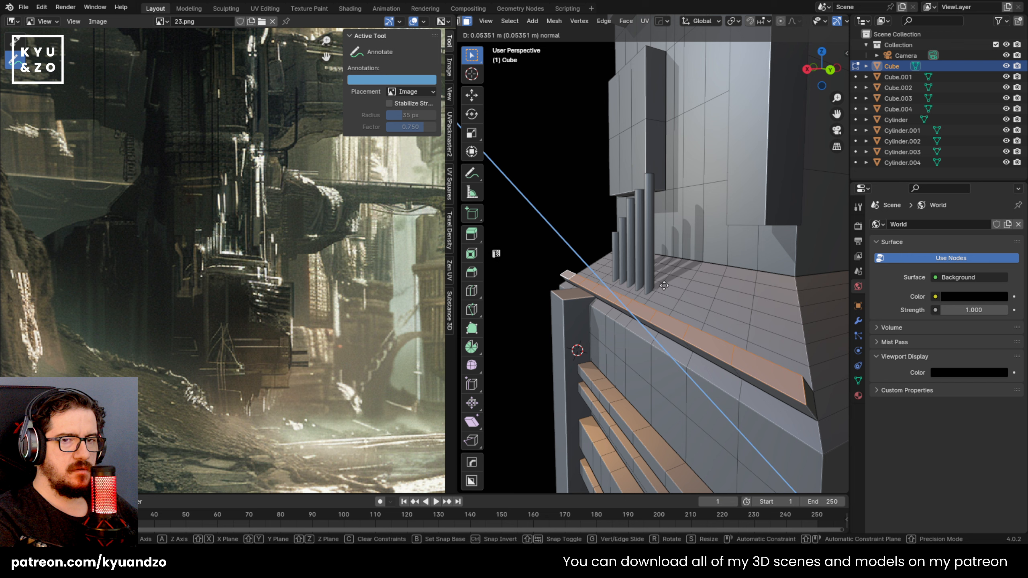
pyautogui.click(671, 291)
pyautogui.moveTo(646, 339); pyautogui.dragTo(664, 353, button='middle')
pyautogui.press('s')
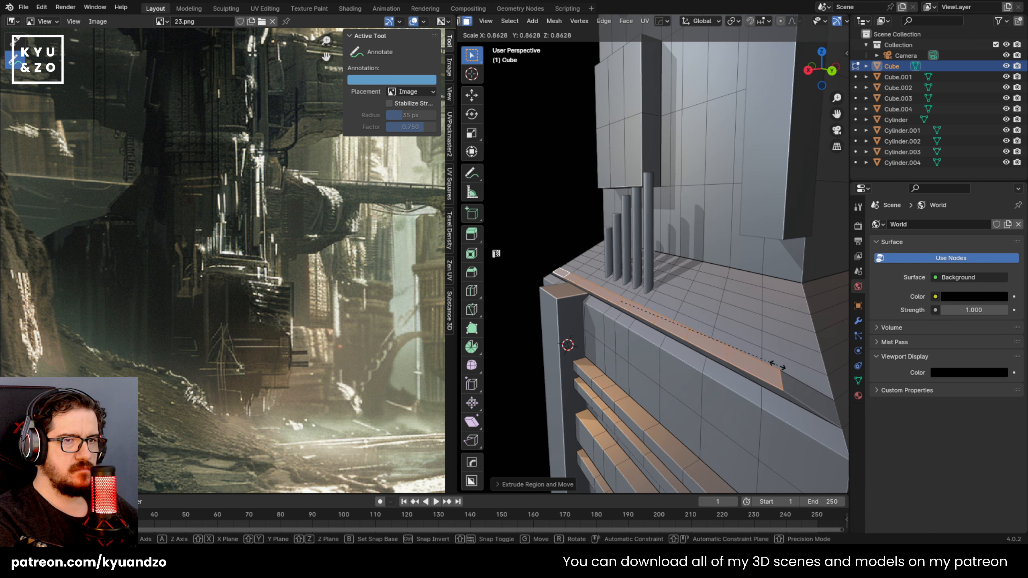
pyautogui.click(687, 302)
pyautogui.moveTo(687, 296); pyautogui.dragTo(743, 322, button='middle')
pyautogui.press('Tab')
pyautogui.scroll(-5, 743, 322)
pyautogui.moveTo(627, 306); pyautogui.dragTo(643, 278, button='middle')
pyautogui.scroll(5, 643, 278)
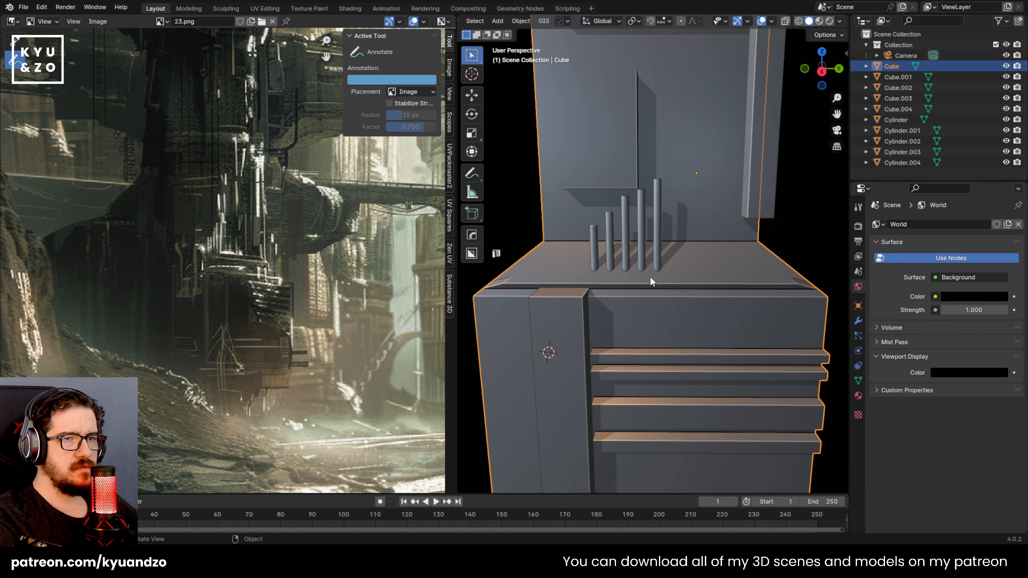
# Select the vertical post on the base block and adjust its height so its top rises above the ledge's edge
pyautogui.scroll(-1, 646, 337)
pyautogui.keyDown('shift'); pyautogui.moveTo(631, 335); pyautogui.dragTo(759, 333, button='middle'); pyautogui.keyUp('shift')
pyautogui.click(614, 284)
pyautogui.scroll(1, 614, 284)
pyautogui.press('s')
pyautogui.press('z')
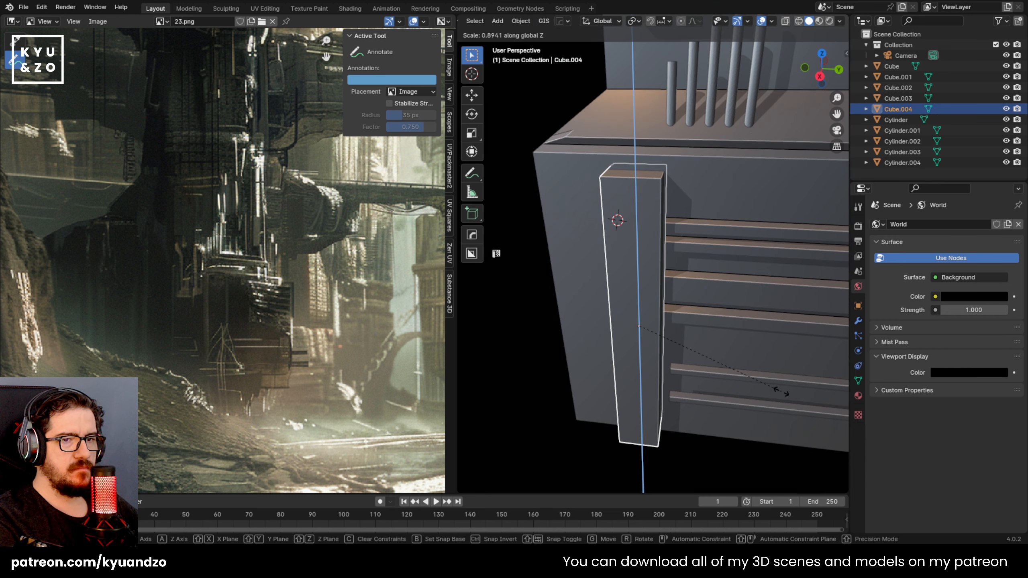
pyautogui.click(782, 387)
pyautogui.press('s')
pyautogui.press('z')
pyautogui.rightClick(756, 351)
pyautogui.press('s')
pyautogui.press('z')
pyautogui.click(754, 350)
# Move the post along Y, away from the horizontal strips and closer to the base block's corner
pyautogui.press('g')
pyautogui.press('x')
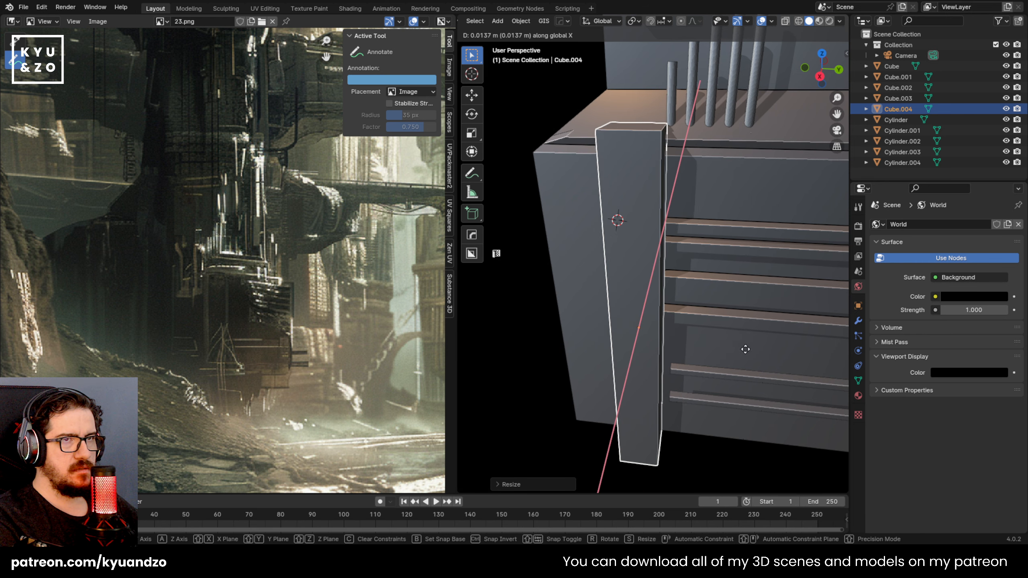
pyautogui.press('y')
pyautogui.click(739, 347)
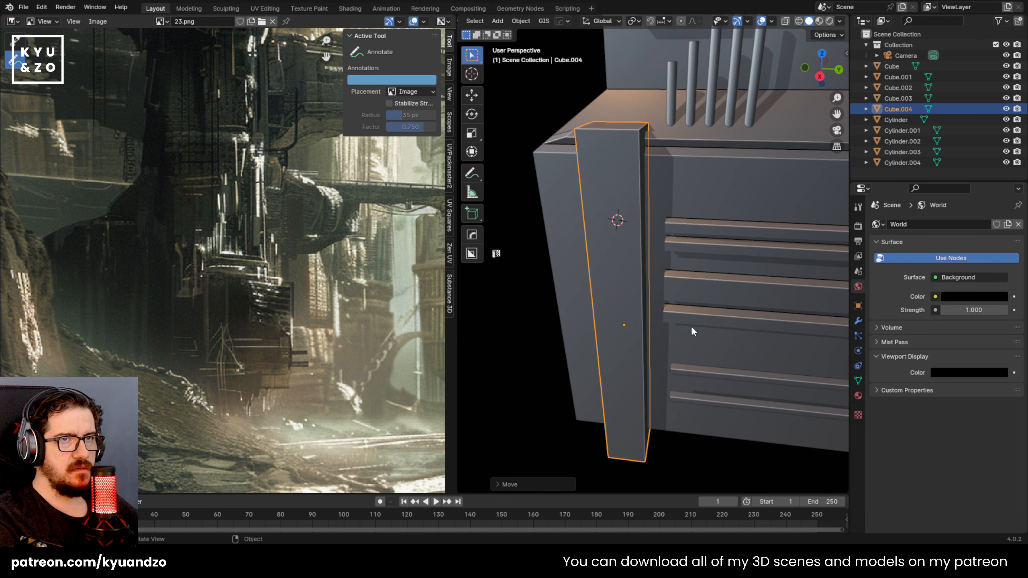
pyautogui.press('s')
pyautogui.press('z')
pyautogui.rightClick(714, 320)
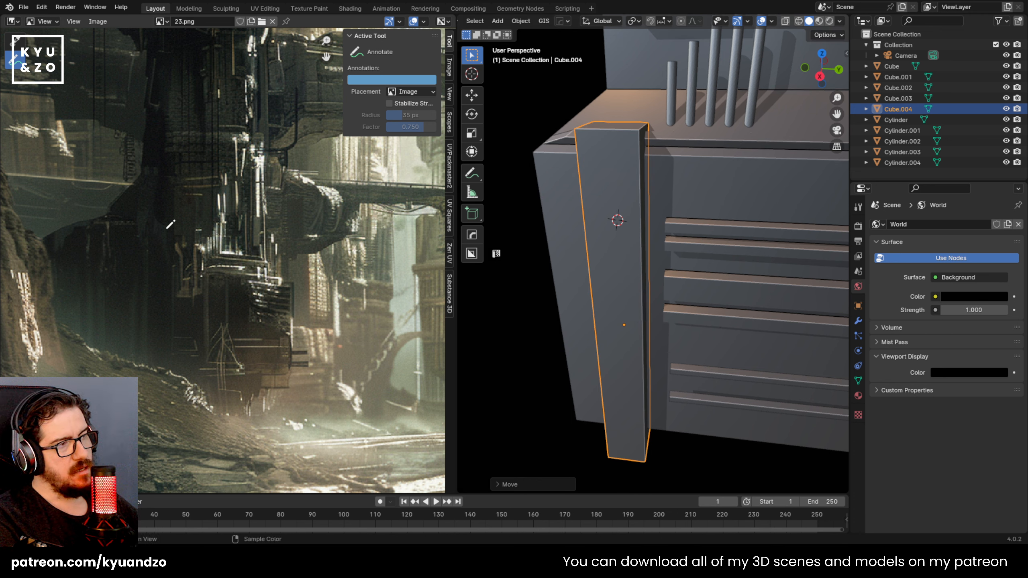
# Duplicate the vertical post, scale the copy down and move it along Y toward the base block's outer corner
pyautogui.moveTo(198, 171); pyautogui.dragTo(224, 432)
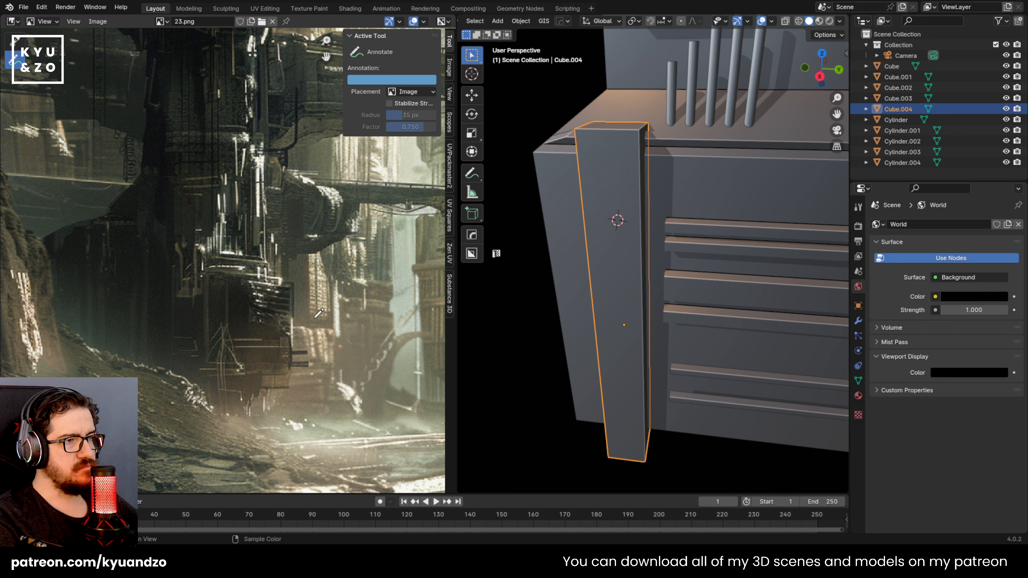
pyautogui.moveTo(631, 243); pyautogui.dragTo(530, 146, button='middle')
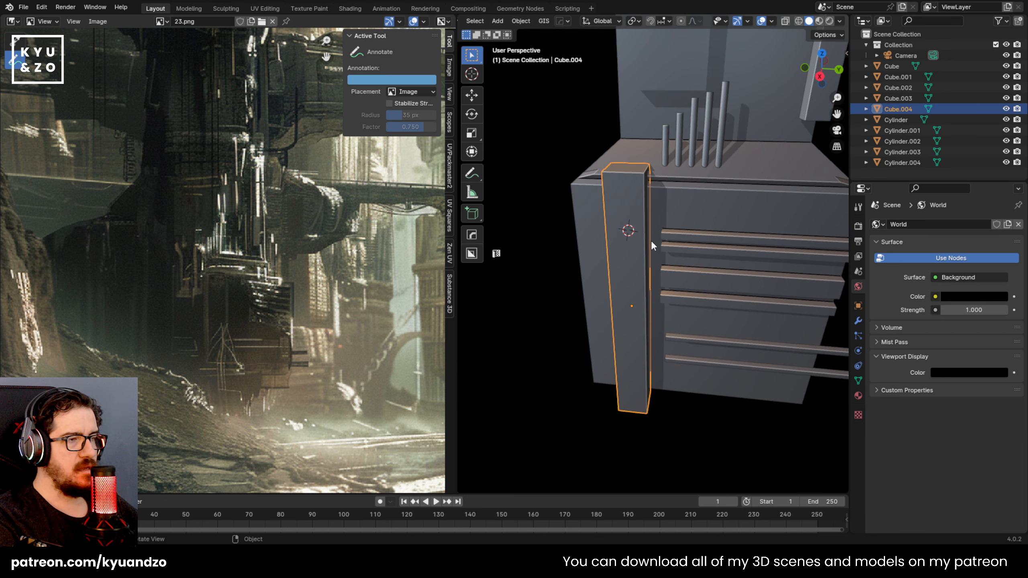
pyautogui.moveTo(650, 241); pyautogui.dragTo(652, 264, button='middle')
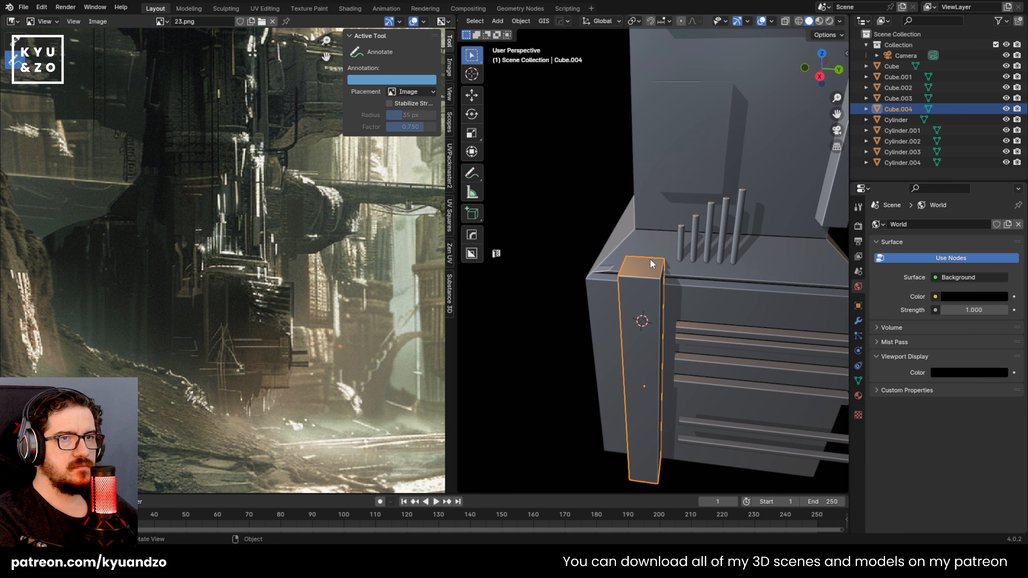
pyautogui.hotkey('shift', 'd')
pyautogui.rightClick(650, 319)
pyautogui.press('s')
pyautogui.click(683, 357)
pyautogui.press('g')
pyautogui.press('x')
pyautogui.press('y')
pyautogui.click(668, 359)
# Raise the duplicated post along Z, shrink it further and shift it along X against the pillar's shaft above the ledge
pyautogui.press('g')
pyautogui.press('z')
pyautogui.click(673, 190)
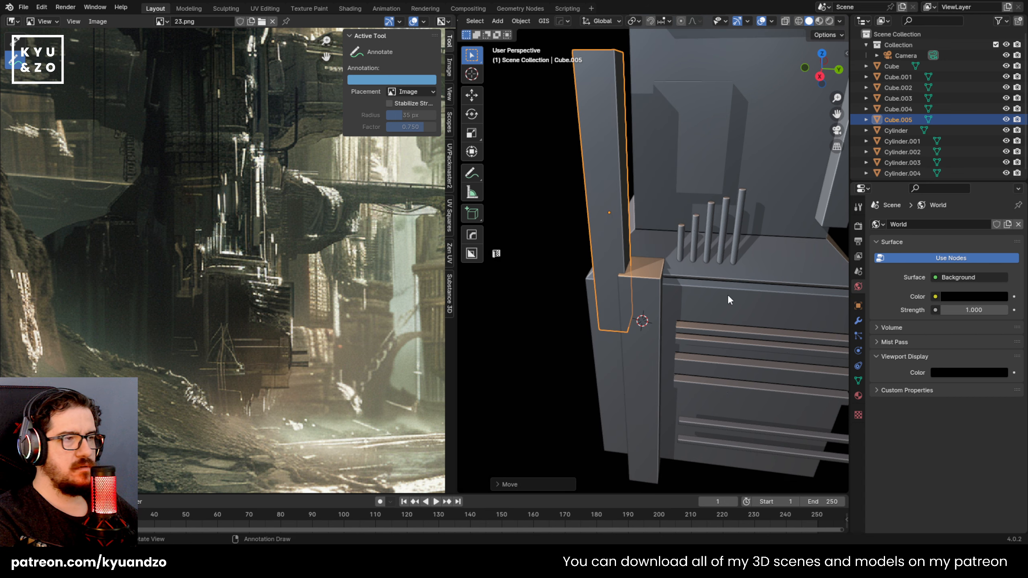
pyautogui.press('s')
pyautogui.click(688, 285)
pyautogui.moveTo(685, 112); pyautogui.dragTo(667, 241, button='middle')
pyautogui.press('g')
pyautogui.press('z')
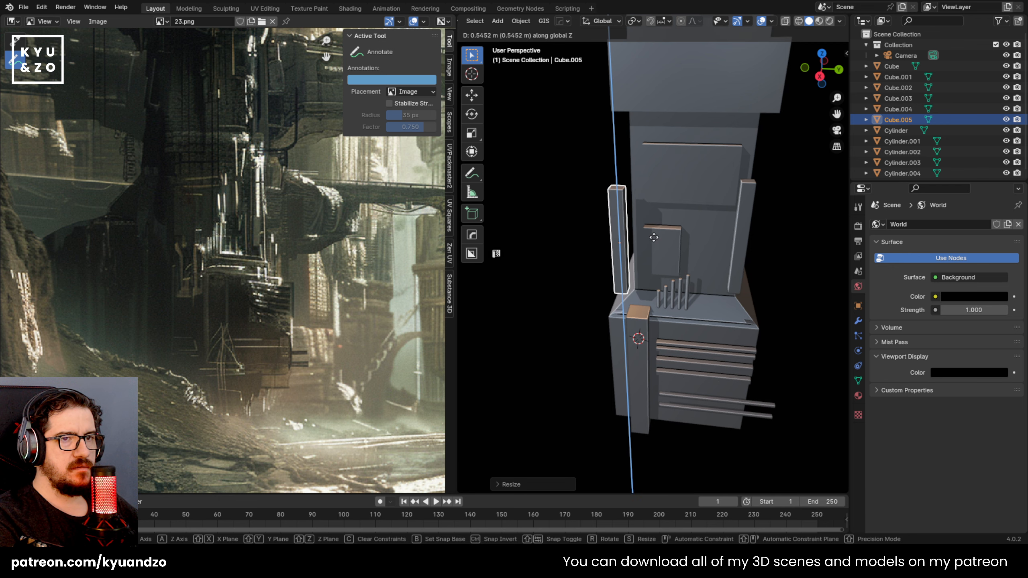
pyautogui.press('x')
pyautogui.click(662, 276)
# Stretch the duplicated post by moving its top face up along Z to the pillar's wide upper block
pyautogui.press('Tab')
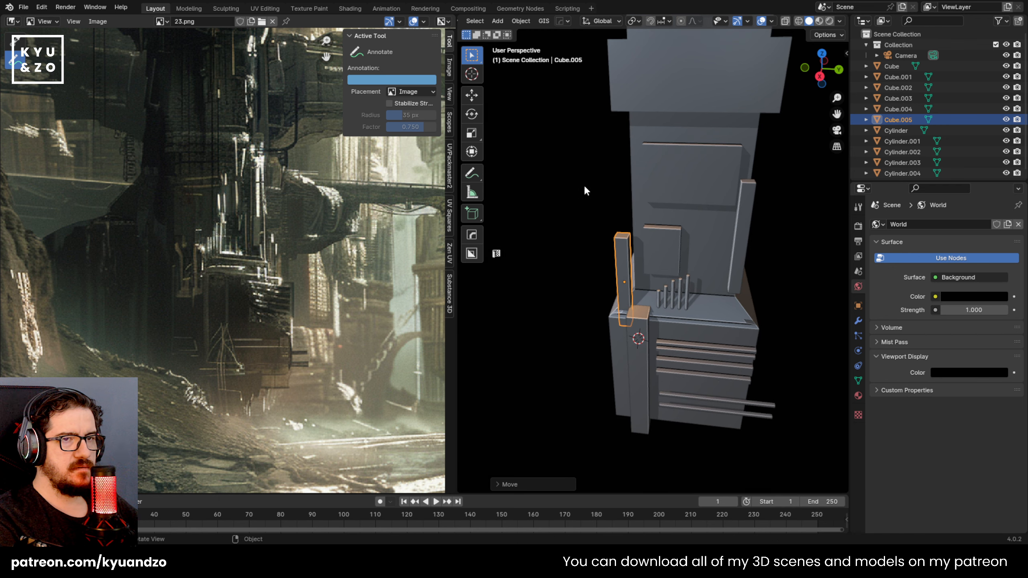
pyautogui.scroll(1, 617, 233)
pyautogui.click(616, 233)
pyautogui.press('g')
pyautogui.press('z')
pyautogui.click(654, 122)
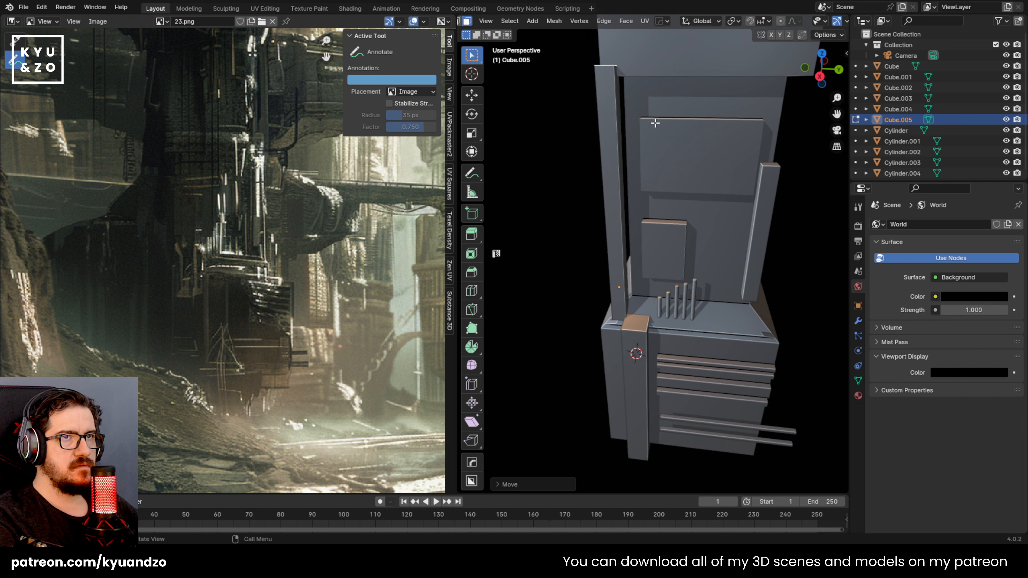
# Leave mesh editing and examine the base block with its horizontal strips and corner post
pyautogui.press('Tab')
pyautogui.moveTo(607, 344); pyautogui.dragTo(636, 241, button='middle')
pyautogui.scroll(-1, 637, 310)
pyautogui.scroll(2, 673, 274)
pyautogui.click(677, 278)
pyautogui.keyDown('shift'); pyautogui.moveTo(662, 312); pyautogui.dragTo(620, 229, button='middle'); pyautogui.keyUp('shift')
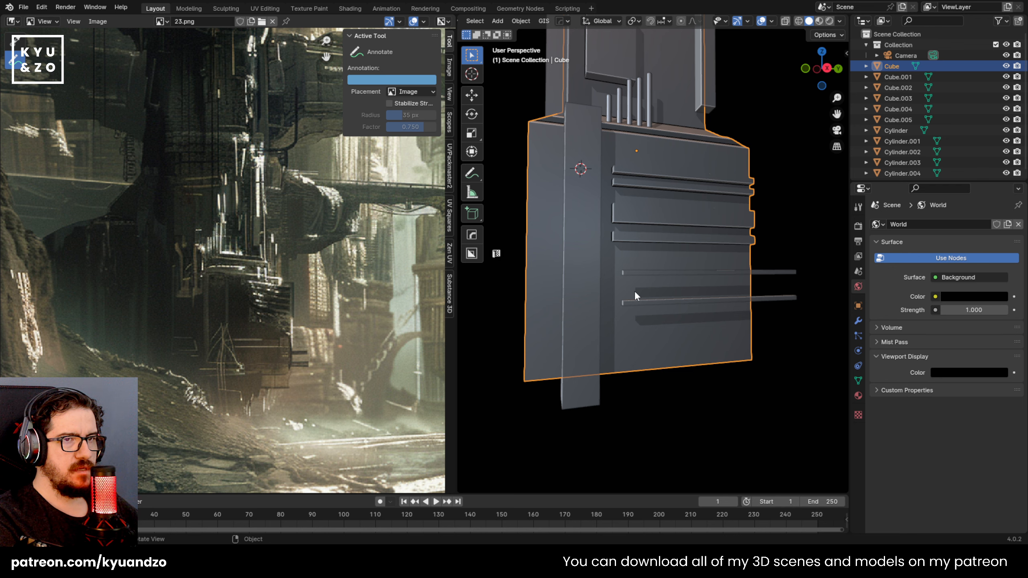
pyautogui.moveTo(634, 290); pyautogui.dragTo(608, 218, button='middle')
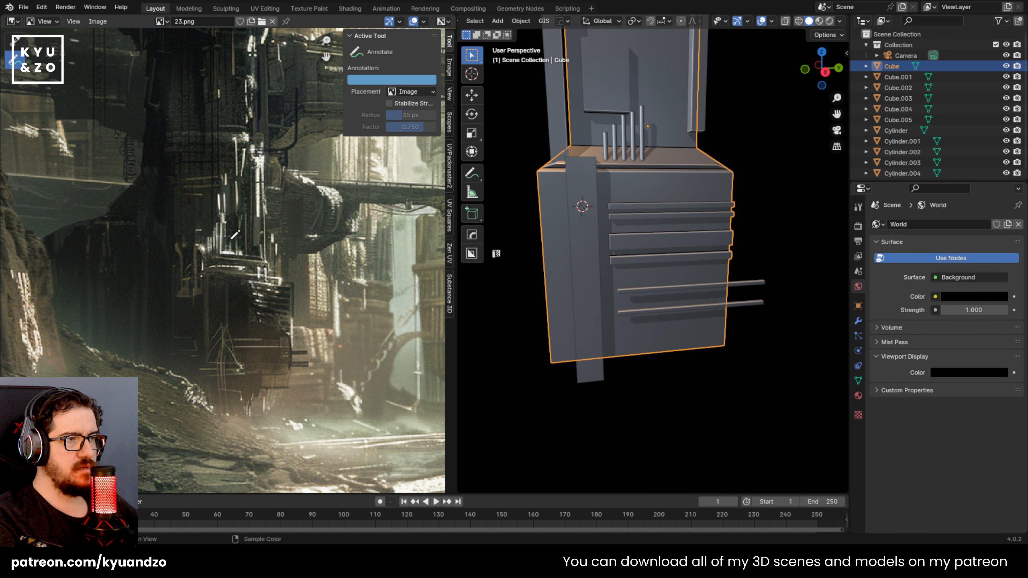
# Scale down the shortest vertical pipe on the pillar's ledge
pyautogui.keyDown('shift'); pyautogui.moveTo(635, 172); pyautogui.dragTo(615, 273, button='middle'); pyautogui.keyUp('shift')
pyautogui.scroll(3, 615, 274)
pyautogui.scroll(2, 547, 292)
pyautogui.press('Tab')
pyautogui.keyDown('shift'); pyautogui.moveTo(516, 238); pyautogui.dragTo(594, 275, button='middle'); pyautogui.keyUp('shift')
pyautogui.press('Tab')
pyautogui.click(548, 288)
pyautogui.click(565, 303)
pyautogui.click(565, 302)
pyautogui.click(566, 302)
pyautogui.click(593, 258)
pyautogui.click(595, 271)
pyautogui.click(593, 265)
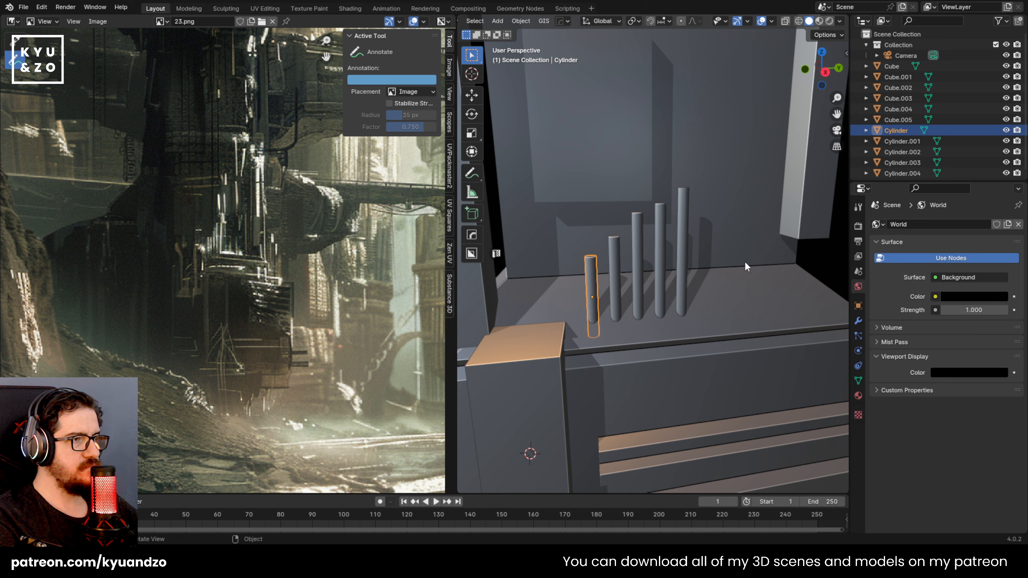
pyautogui.press('s')
pyautogui.click(596, 266)
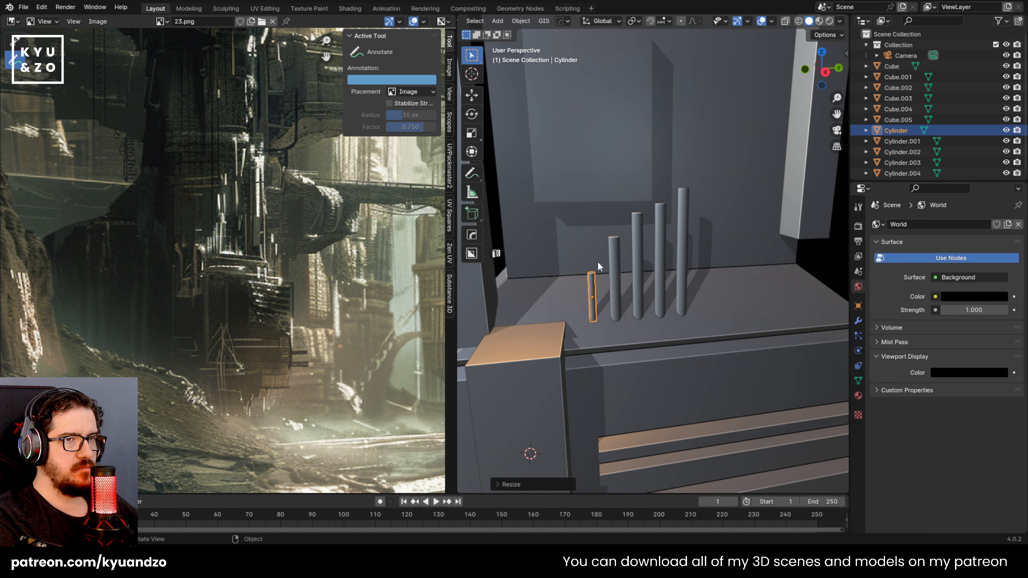
# Delete the four taller pipes standing beside the scaled-down pipe on the ledge
pyautogui.click(614, 242)
pyautogui.keyDown('shift'); pyautogui.click(642, 224); pyautogui.keyUp('shift')
pyautogui.keyDown('shift'); pyautogui.click(662, 220); pyautogui.keyUp('shift')
pyautogui.keyDown('shift'); pyautogui.click(682, 216); pyautogui.keyUp('shift')
pyautogui.press('x')
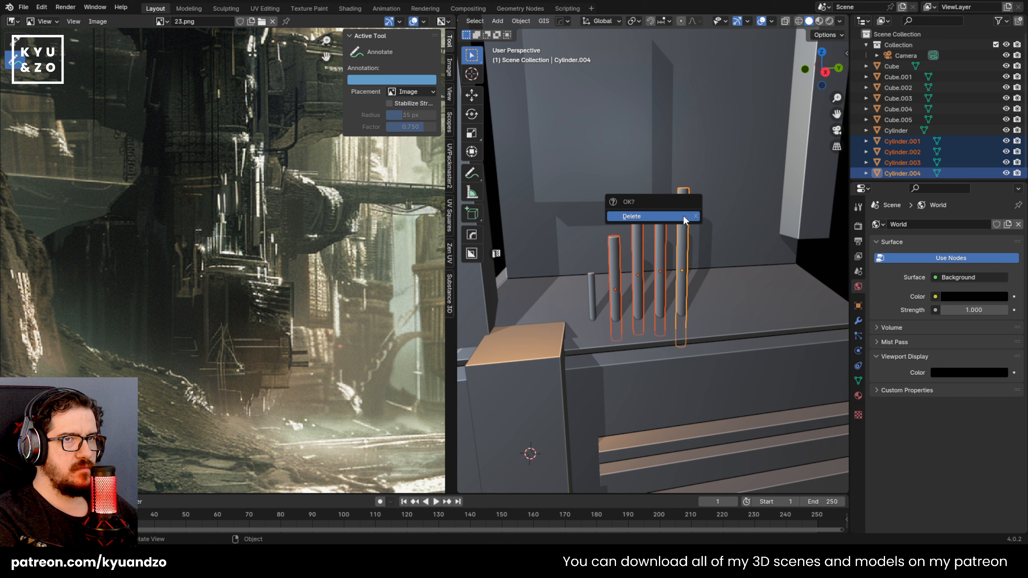
pyautogui.click(682, 215)
# Stretch the remaining ledge pipe along Z into a taller, slender pipe
pyautogui.click(593, 284)
pyautogui.press('s')
pyautogui.press('z')
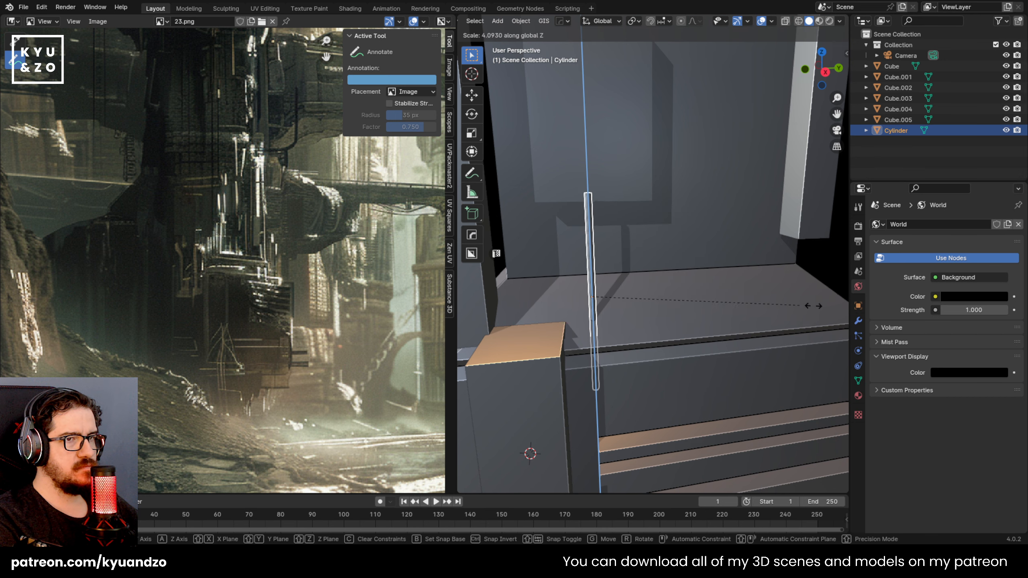
pyautogui.click(735, 217)
pyautogui.press('s')
pyautogui.press('z')
pyautogui.click(665, 254)
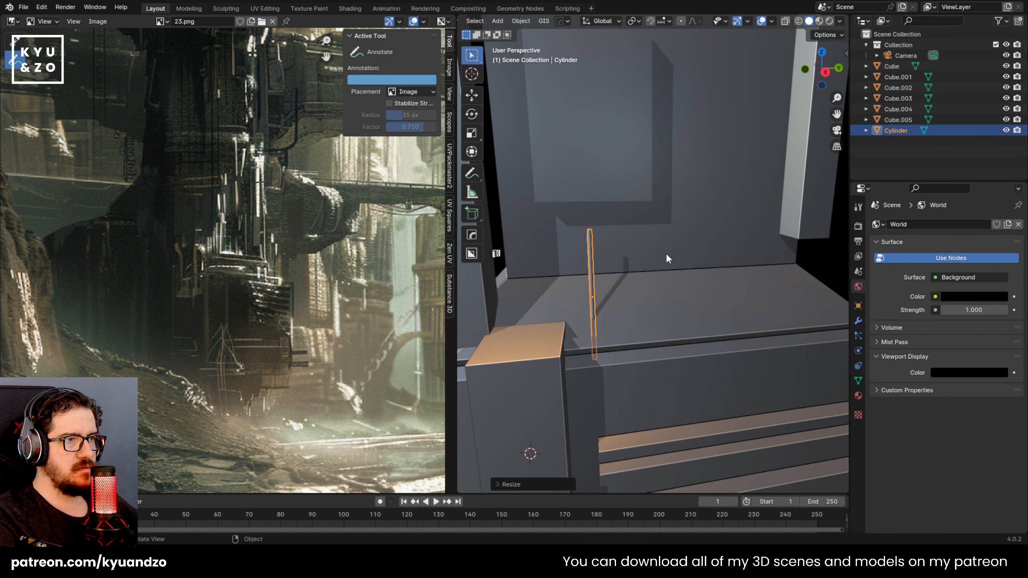
pyautogui.hotkey('shift', 'd')
pyautogui.press('y')
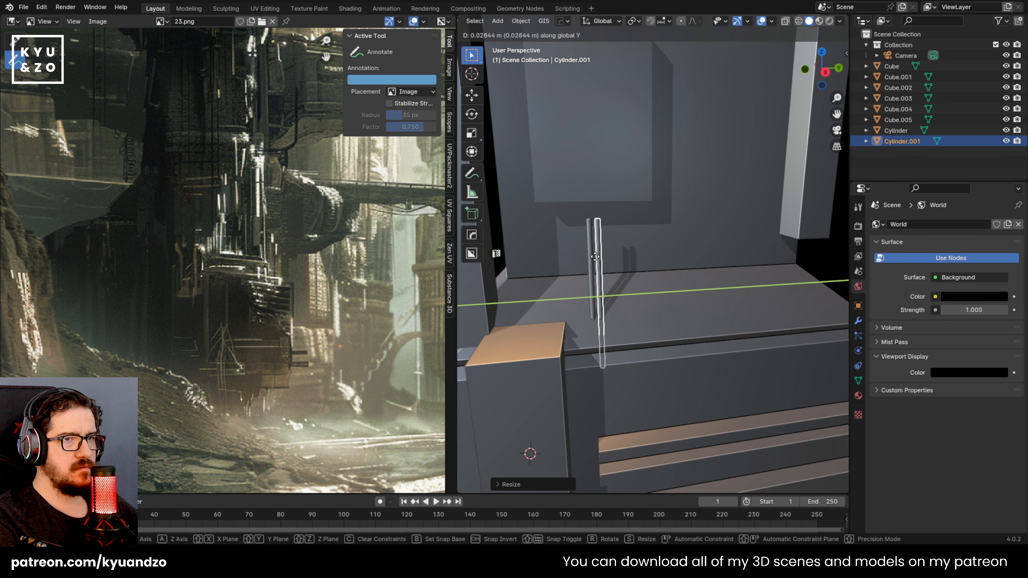
pyautogui.click(594, 257)
pyautogui.press('s')
pyautogui.press('z')
pyautogui.rightClick(684, 289)
pyautogui.press('x')
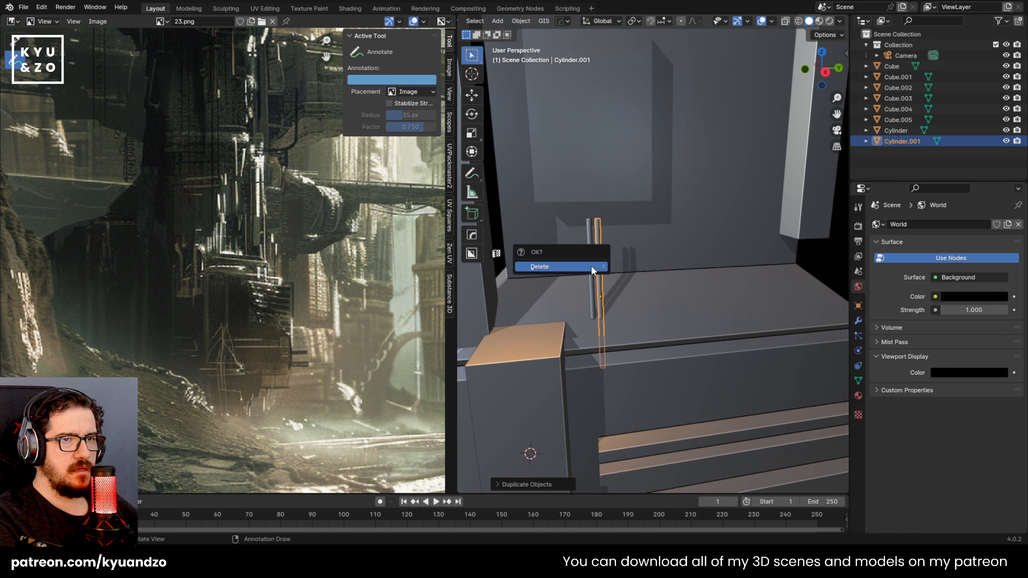
pyautogui.click(591, 265)
# Move the ledge pipe into a new collection named pipes
pyautogui.moveTo(590, 266); pyautogui.dragTo(592, 243, button='middle')
pyautogui.click(592, 242)
pyautogui.press('m')
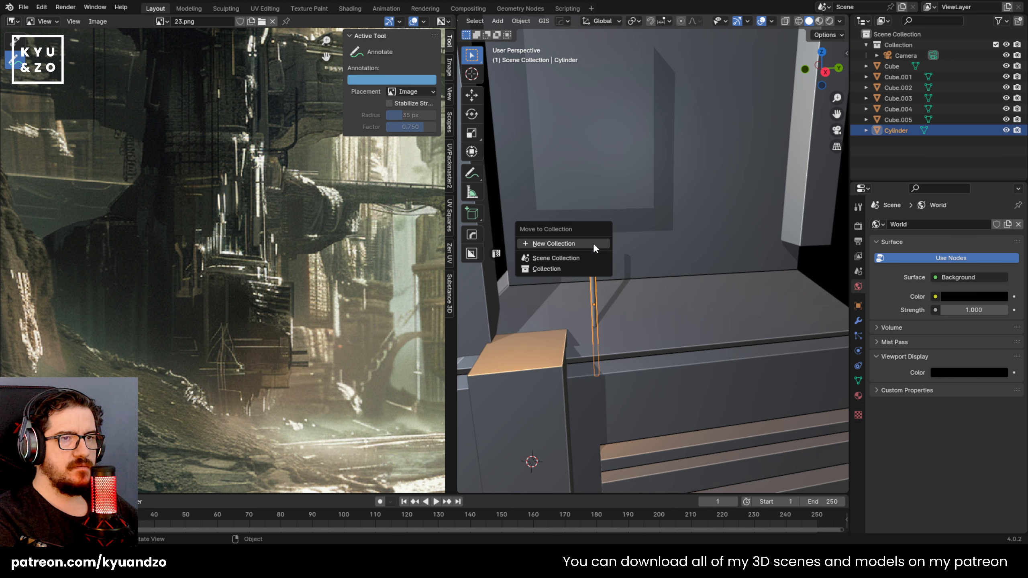
pyautogui.click(594, 245)
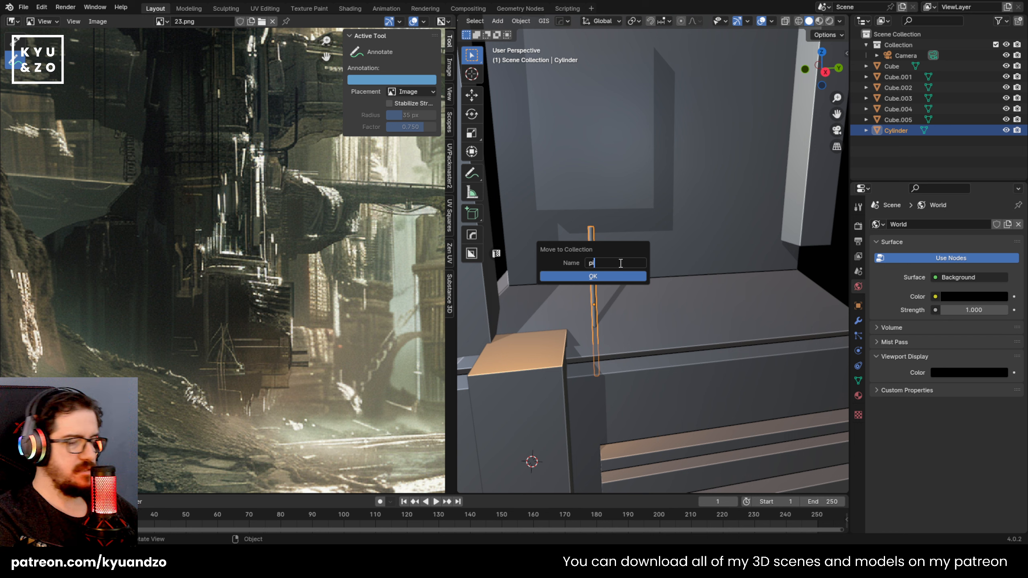
pyautogui.write('pipes')
pyautogui.press('Return')
pyautogui.press('Return')
pyautogui.click(620, 274)
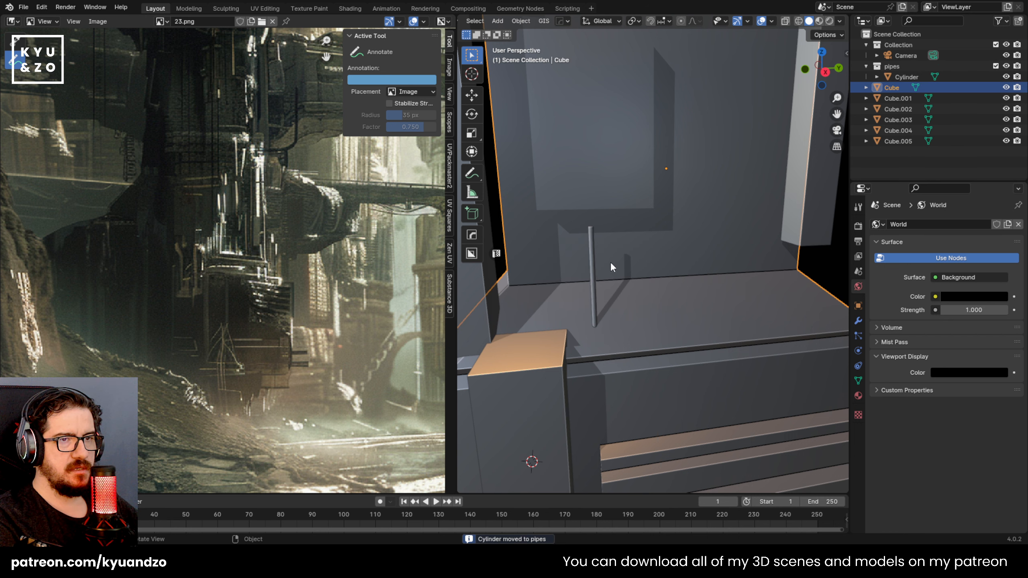
# Scale the ledge pipe down to make it thinner and lengthen it along Z
pyautogui.click(594, 250)
pyautogui.press('s')
pyautogui.press('z')
pyautogui.rightClick(690, 305)
pyautogui.press('s')
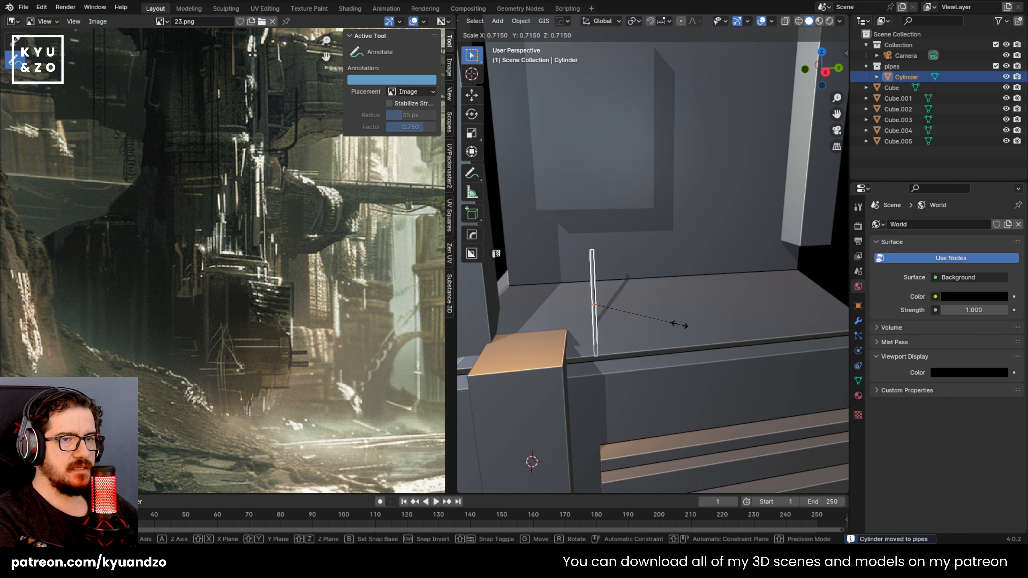
pyautogui.click(705, 334)
pyautogui.press('s')
pyautogui.press('z')
pyautogui.click(702, 339)
# Raise the pipe along Z, then duplicate it along Y and repeat the duplication four times for an evenly spaced row of six
pyautogui.press('g')
pyautogui.press('z')
pyautogui.click(680, 214)
pyautogui.scroll(-2, 680, 214)
pyautogui.hotkey('shift', 'd')
pyautogui.press('y')
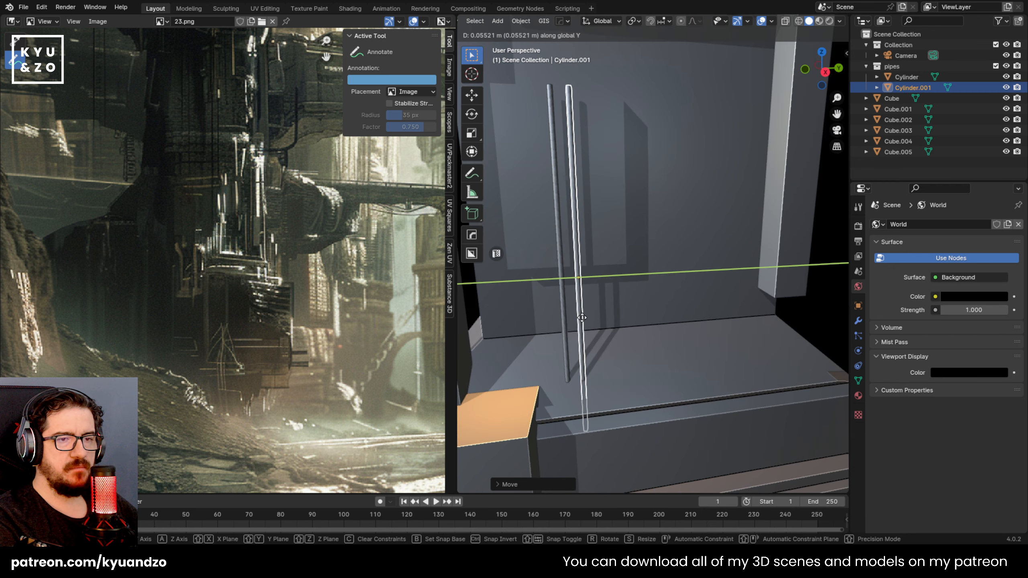
pyautogui.click(575, 320)
pyautogui.hotkey('shift', 'r')
pyautogui.hotkey('shift', 'r')
pyautogui.hotkey('shift', 'r')
pyautogui.hotkey('shift', 'r')
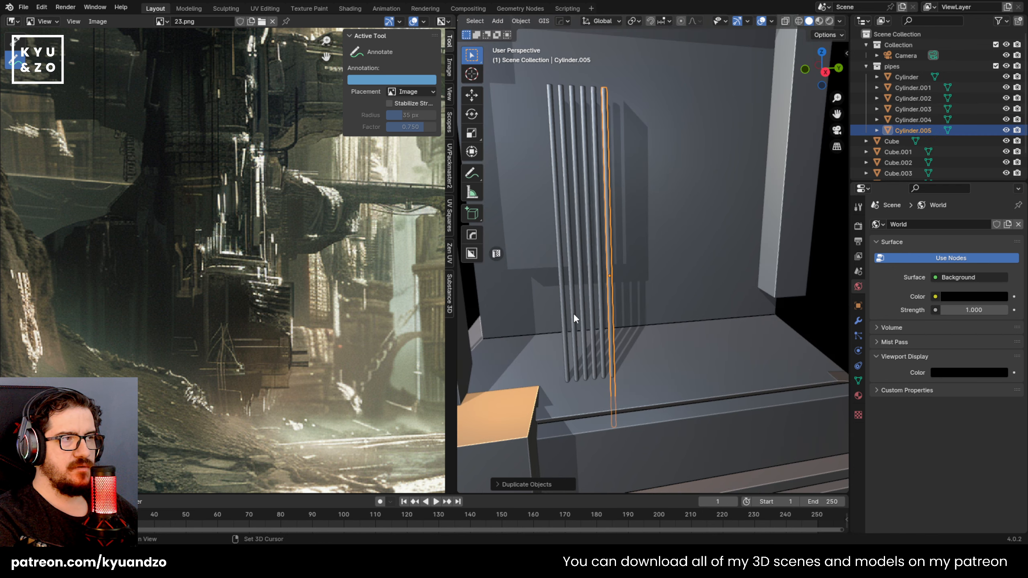
# Select five of the ledge pipes, leaving out the original, and duplicate them upward along Z
pyautogui.moveTo(573, 313); pyautogui.dragTo(573, 274, button='middle')
pyautogui.click(603, 134)
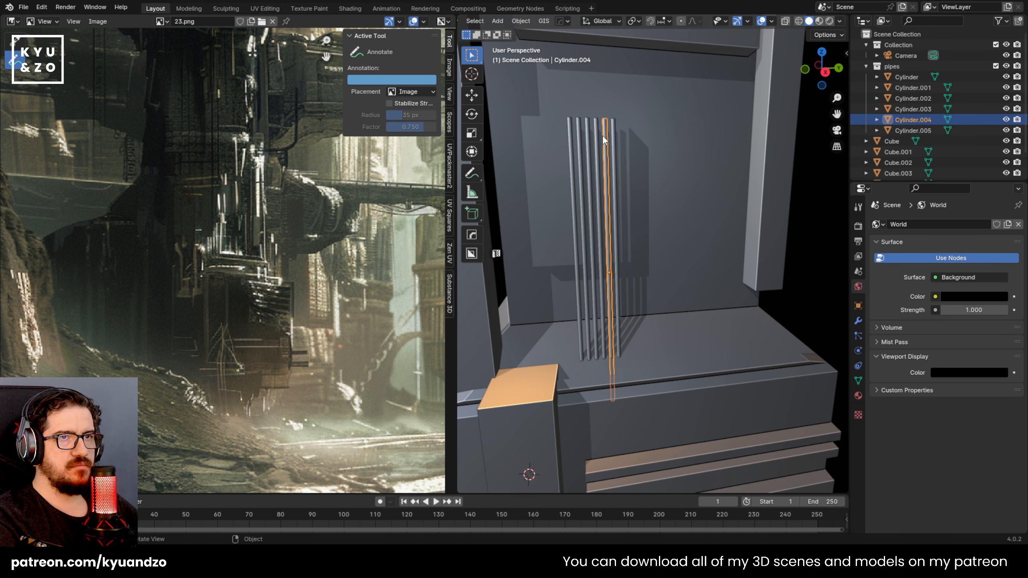
pyautogui.click(615, 135)
pyautogui.keyDown('shift'); pyautogui.click(602, 130); pyautogui.keyUp('shift')
pyautogui.keyDown('shift'); pyautogui.click(594, 128); pyautogui.keyUp('shift')
pyautogui.keyDown('shift'); pyautogui.click(584, 128); pyautogui.keyUp('shift')
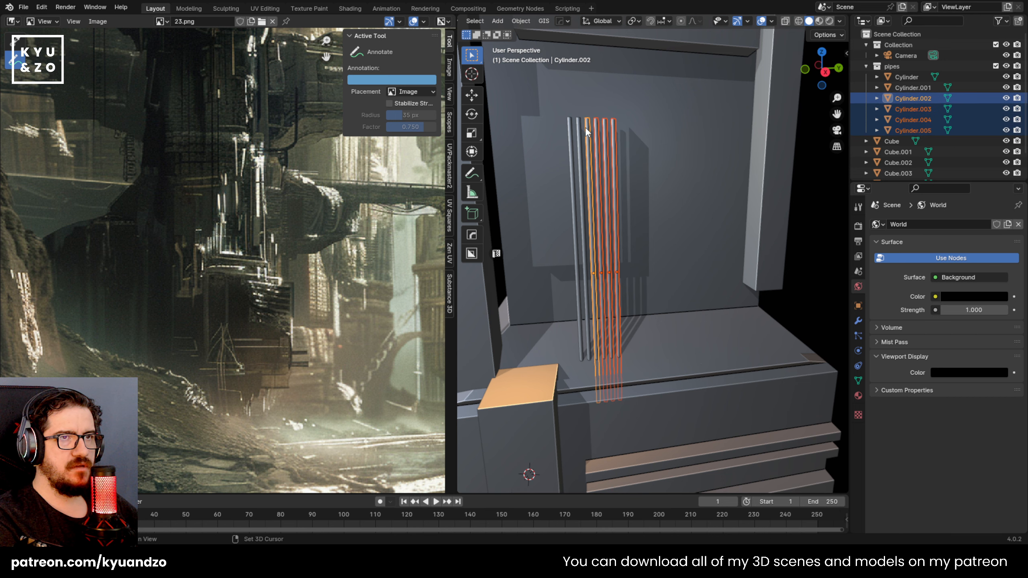
pyautogui.keyDown('shift'); pyautogui.click(579, 126); pyautogui.keyUp('shift')
pyautogui.moveTo(579, 125); pyautogui.dragTo(624, 212, button='middle')
pyautogui.moveTo(645, 161); pyautogui.dragTo(652, 268, button='middle')
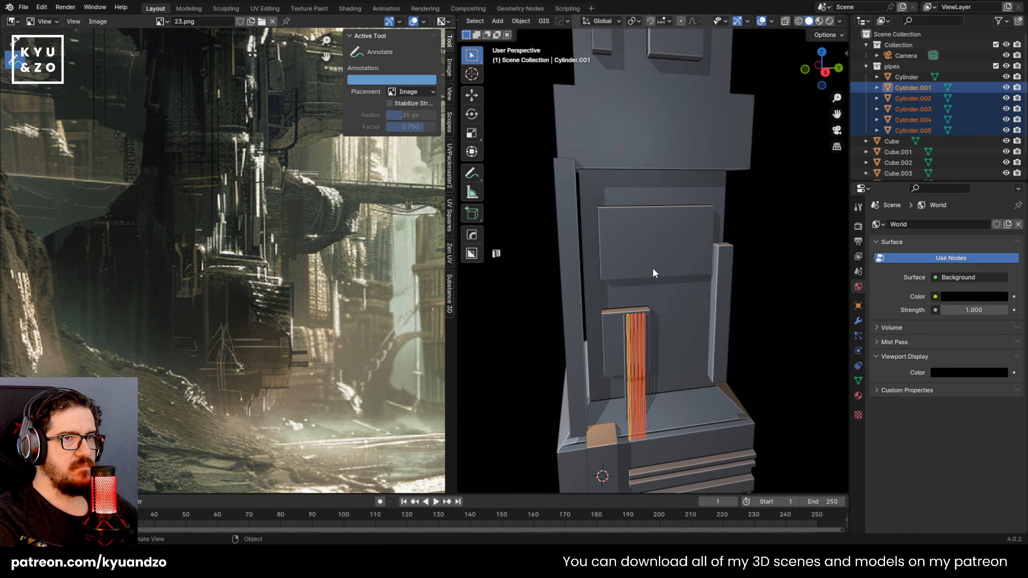
pyautogui.hotkey('shift', 'd')
pyautogui.press('z')
pyautogui.click(739, 269)
# Enlarge the five duplicated pipes and move them along Y toward the shaft's edge beside the tall post
pyautogui.press('s')
pyautogui.press('z')
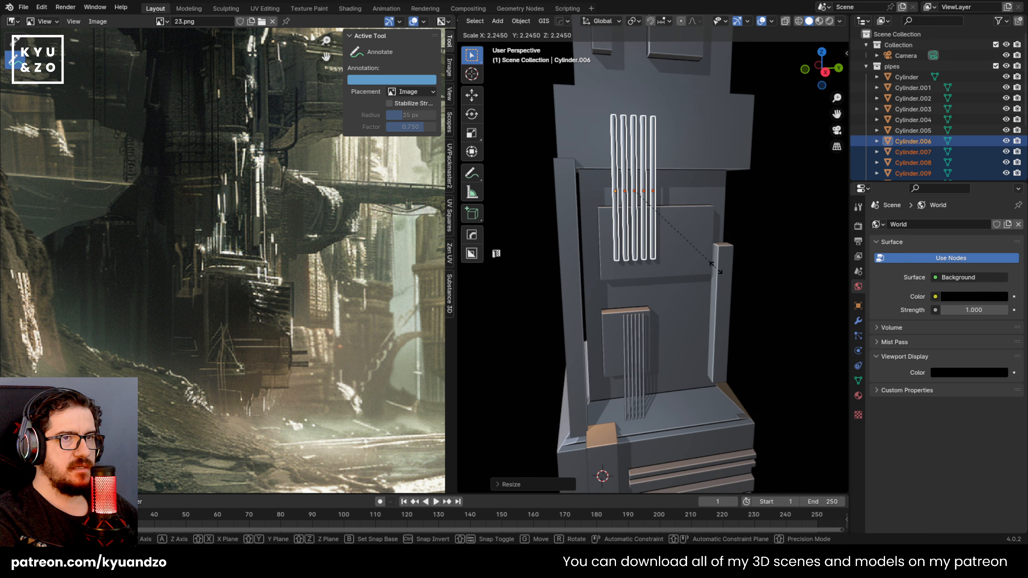
pyautogui.click(699, 246)
pyautogui.press('g')
pyautogui.press('x')
pyautogui.press('x')
pyautogui.press('y')
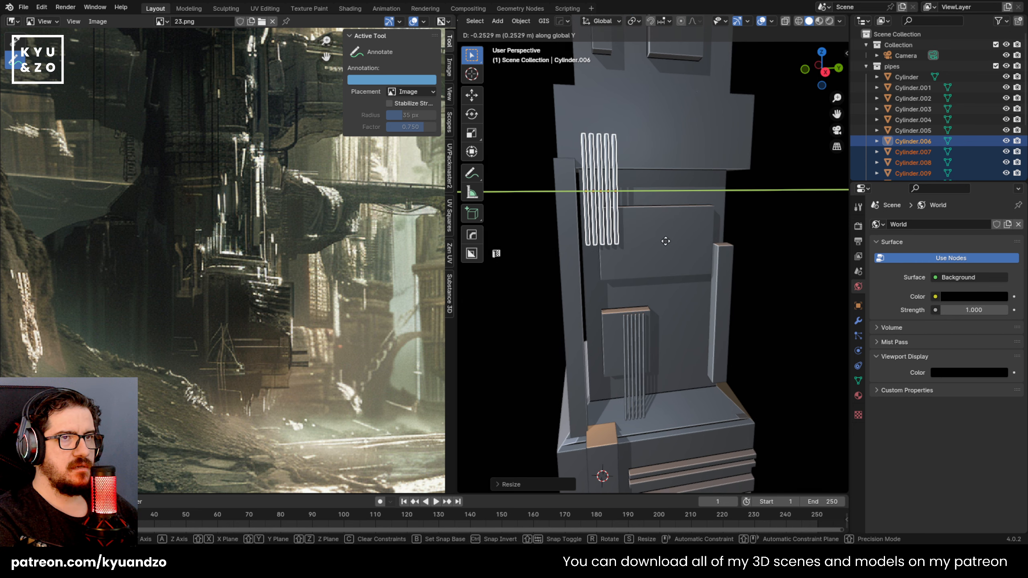
pyautogui.click(666, 242)
# Stretch the duplicated pipes along Z and raise them across the pillar's wide upper block
pyautogui.press('s')
pyautogui.press('z')
pyautogui.click(704, 258)
pyautogui.press('g')
pyautogui.press('z')
pyautogui.click(696, 171)
# Push the duplicated pipes along X into the wide block, closer to the upper shaft
pyautogui.moveTo(696, 171); pyautogui.dragTo(678, 234, button='middle')
pyautogui.moveTo(682, 196); pyautogui.dragTo(644, 223, button='middle')
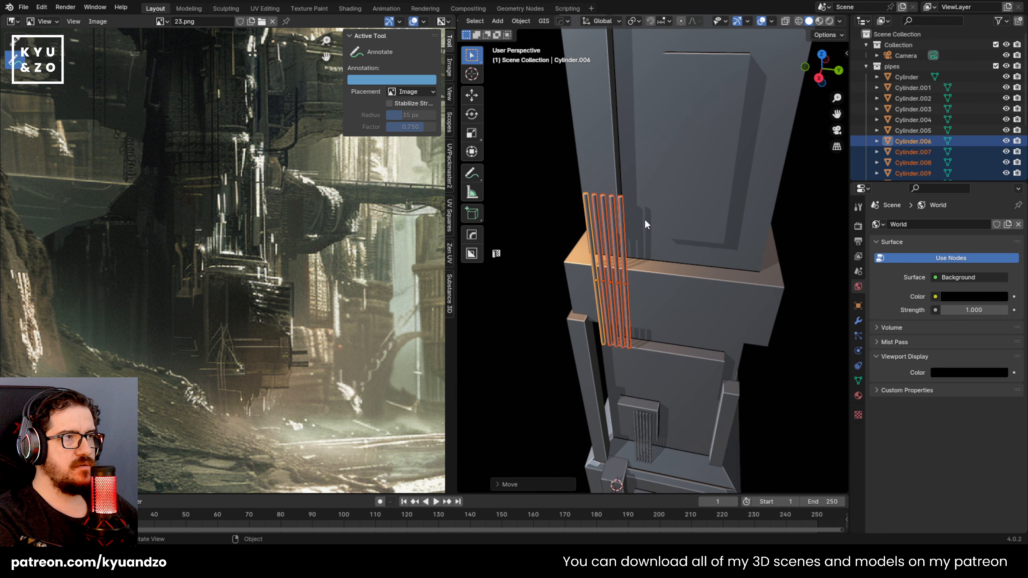
pyautogui.press('g')
pyautogui.press('y')
pyautogui.press('x')
pyautogui.click(641, 246)
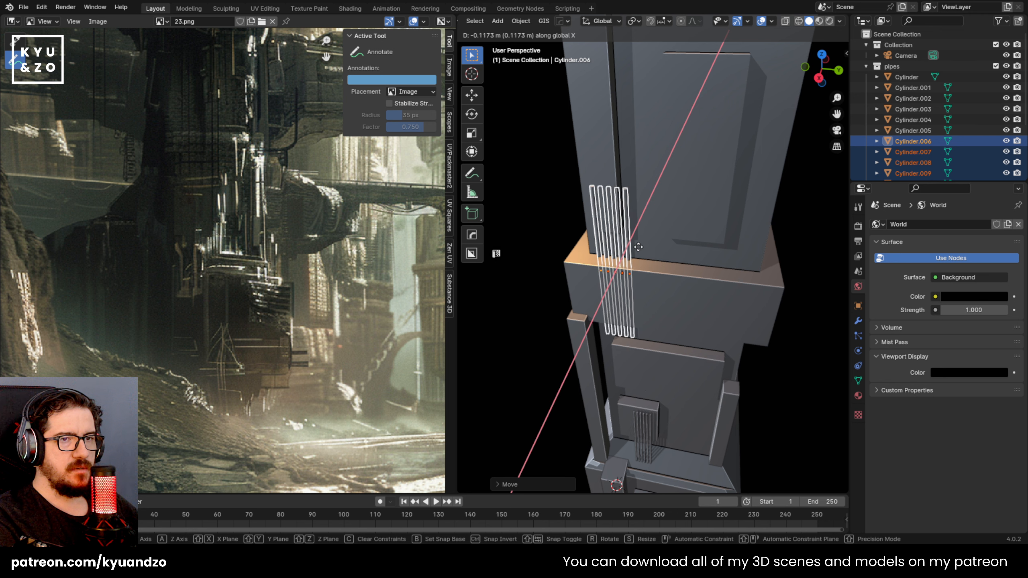
# Set the transform pivot point to Individual Origins
pyautogui.press('s')
pyautogui.press('z')
pyautogui.rightClick(675, 281)
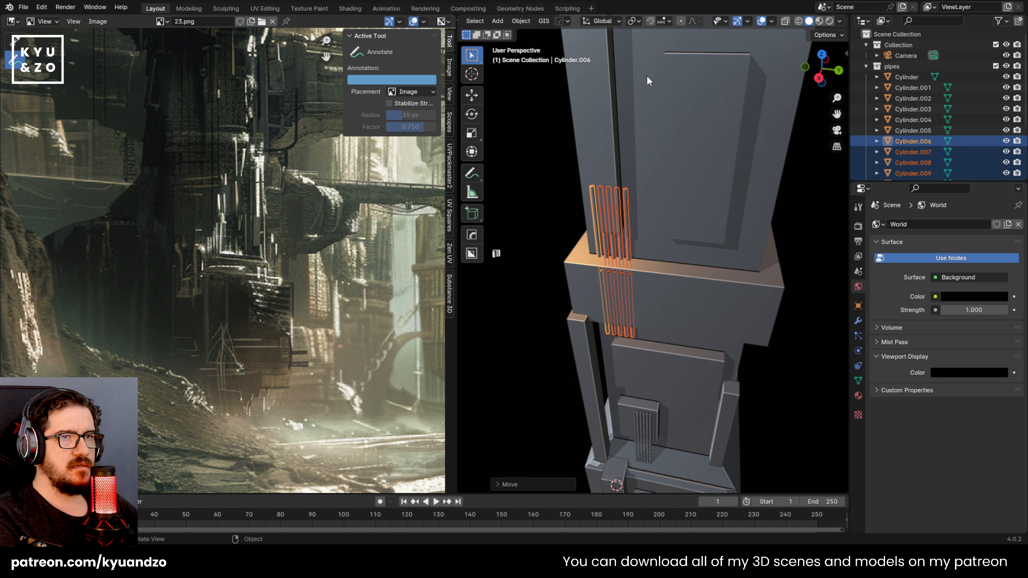
pyautogui.click(633, 21)
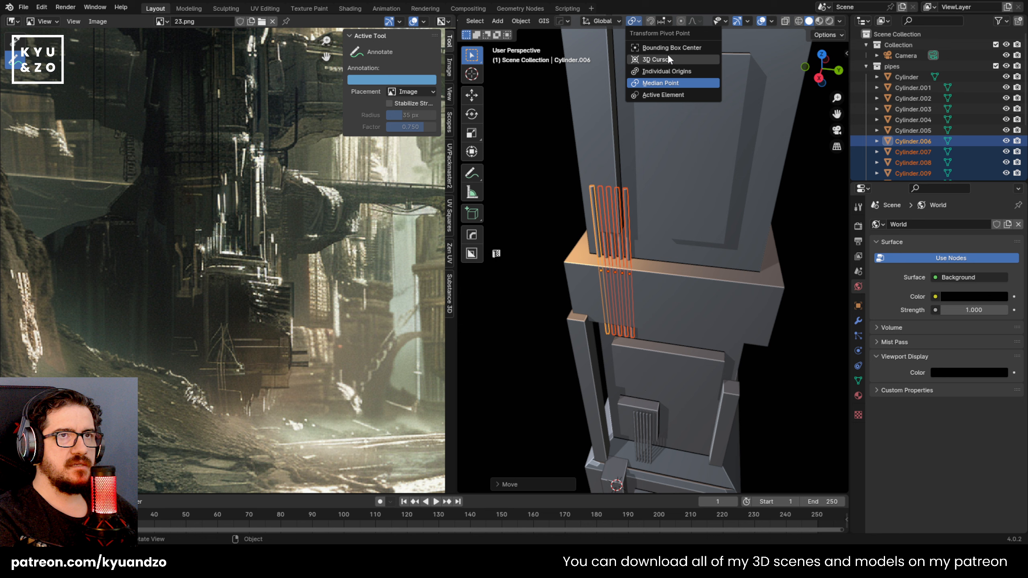
pyautogui.click(671, 48)
pyautogui.click(634, 21)
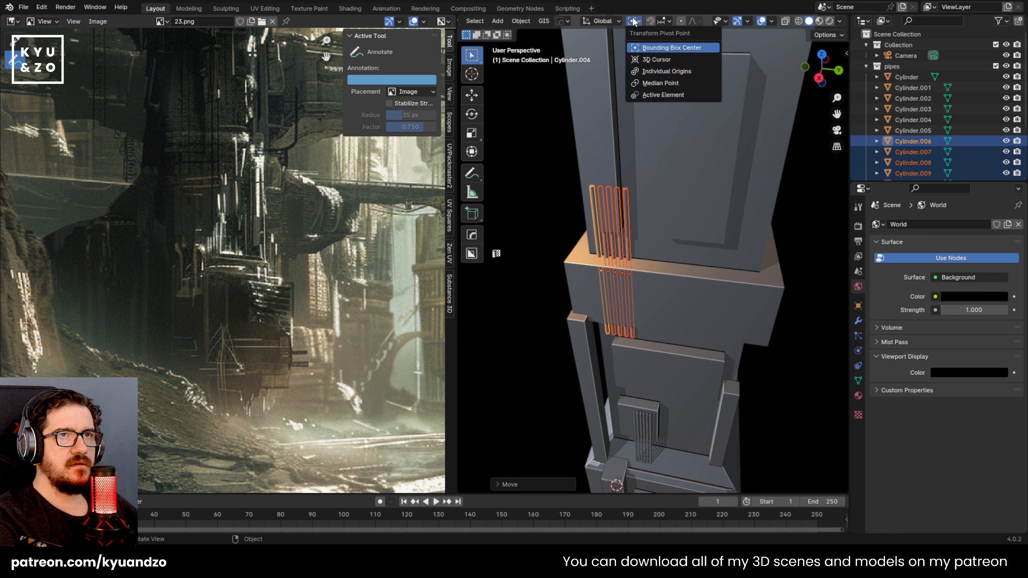
pyautogui.click(667, 71)
# Thin the duplicated pipes by scaling them down individually and lengthen them along Z
pyautogui.press('s')
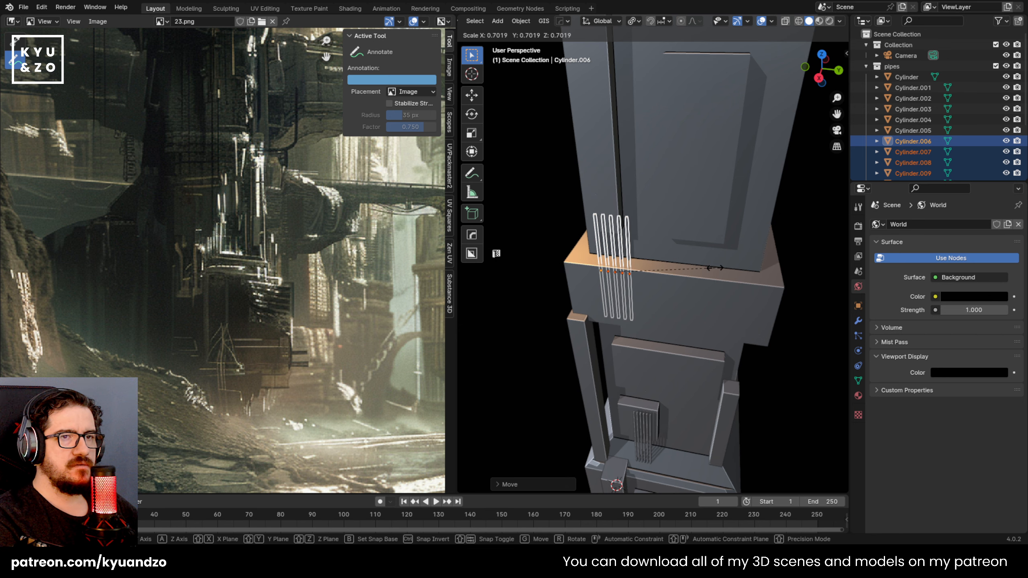
pyautogui.click(738, 293)
pyautogui.press('s')
pyautogui.press('z')
pyautogui.click(839, 291)
# Raise the five pipes along Z in front of the upper shaft and shorten them along Z
pyautogui.press('g')
pyautogui.press('z')
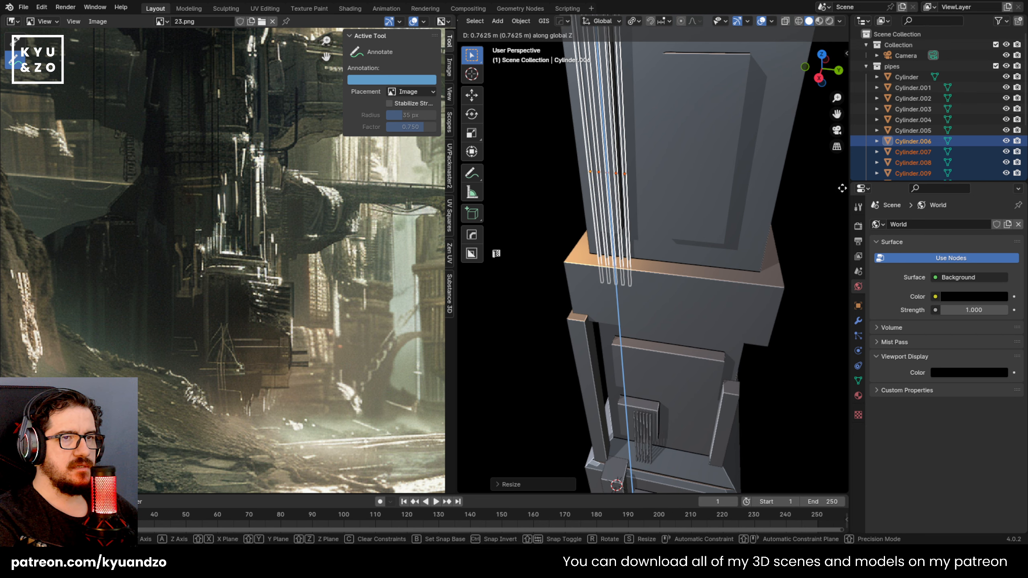
pyautogui.click(832, 185)
pyautogui.keyDown('shift'); pyautogui.moveTo(663, 146); pyautogui.dragTo(702, 241, button='middle'); pyautogui.keyUp('shift')
pyautogui.press('s')
pyautogui.press('z')
pyautogui.click(776, 280)
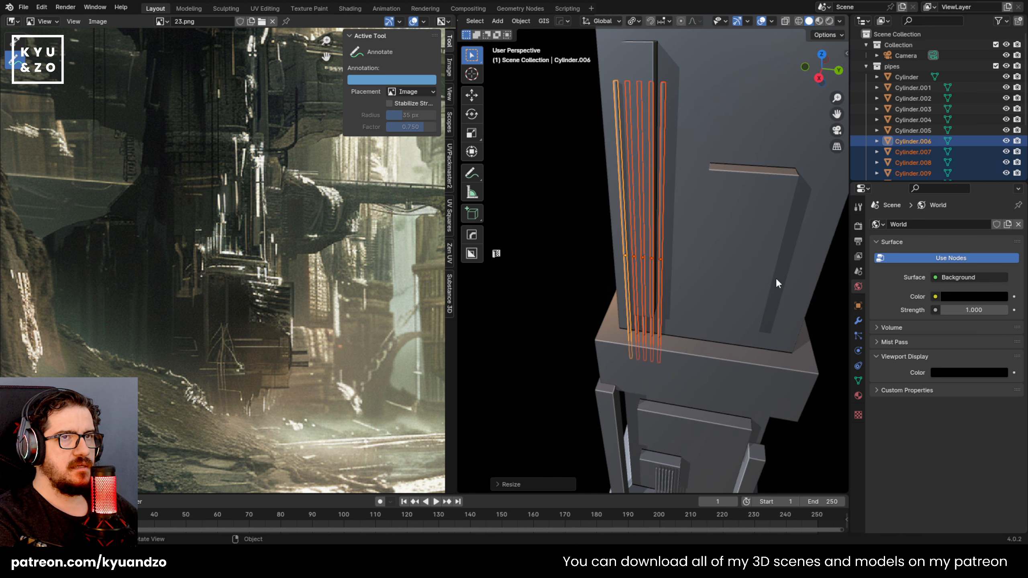
# Move the five pipes further up along Z and shift them along X against the upper shaft
pyautogui.press('g')
pyautogui.press('z')
pyautogui.click(776, 260)
pyautogui.press('g')
pyautogui.press('x')
pyautogui.click(775, 265)
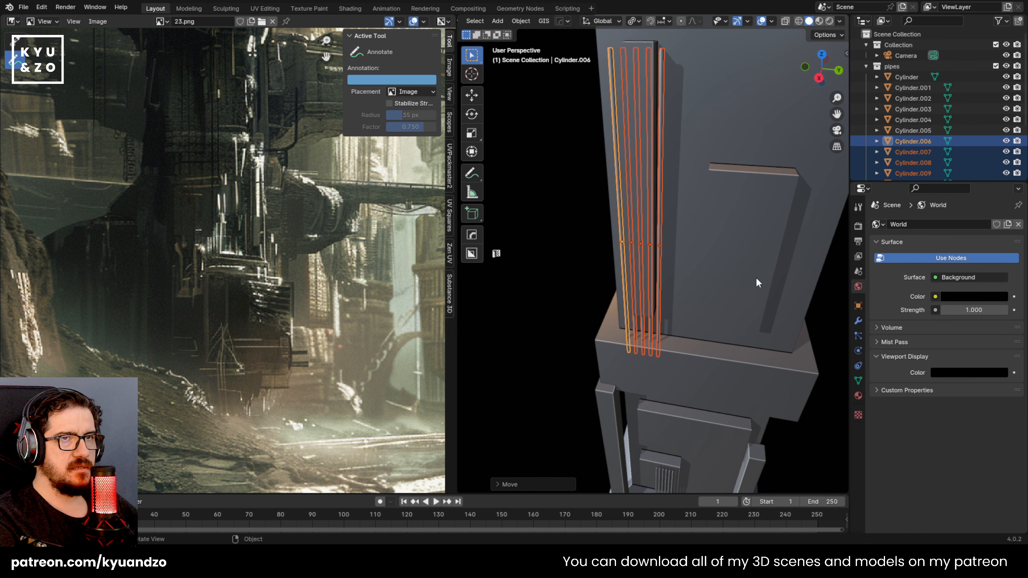
# Adjust the pipes' length and height along Z so they run from the wide block up to the upper shaft's top edge
pyautogui.scroll(-6, 741, 287)
pyautogui.scroll(2, 740, 287)
pyautogui.press('s')
pyautogui.press('z')
pyautogui.click(808, 293)
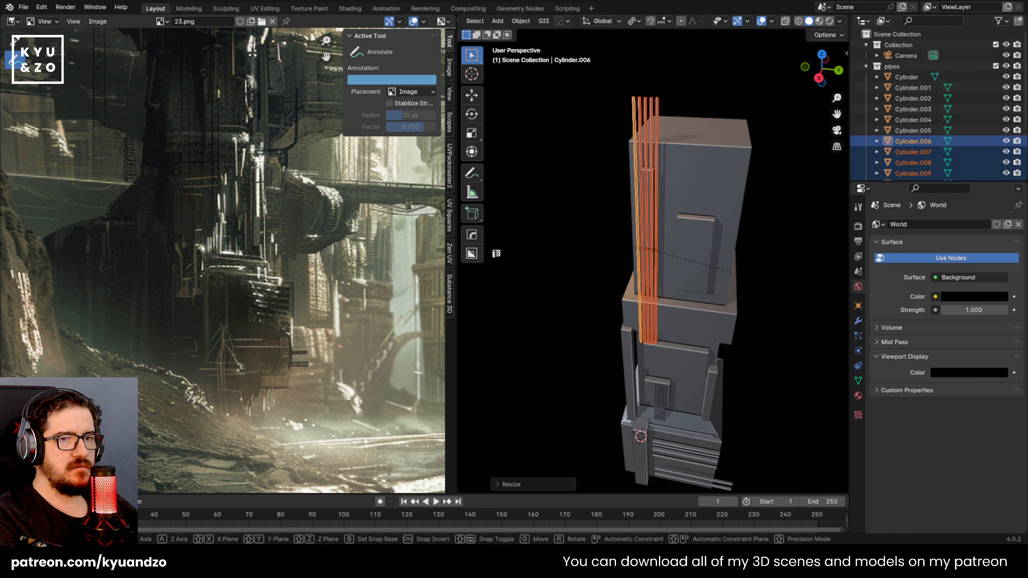
pyautogui.press('s')
pyautogui.press('z')
pyautogui.click(724, 273)
pyautogui.press('g')
pyautogui.press('z')
pyautogui.click(728, 265)
pyautogui.press('s')
pyautogui.press('z')
pyautogui.click(743, 269)
pyautogui.click(547, 227)
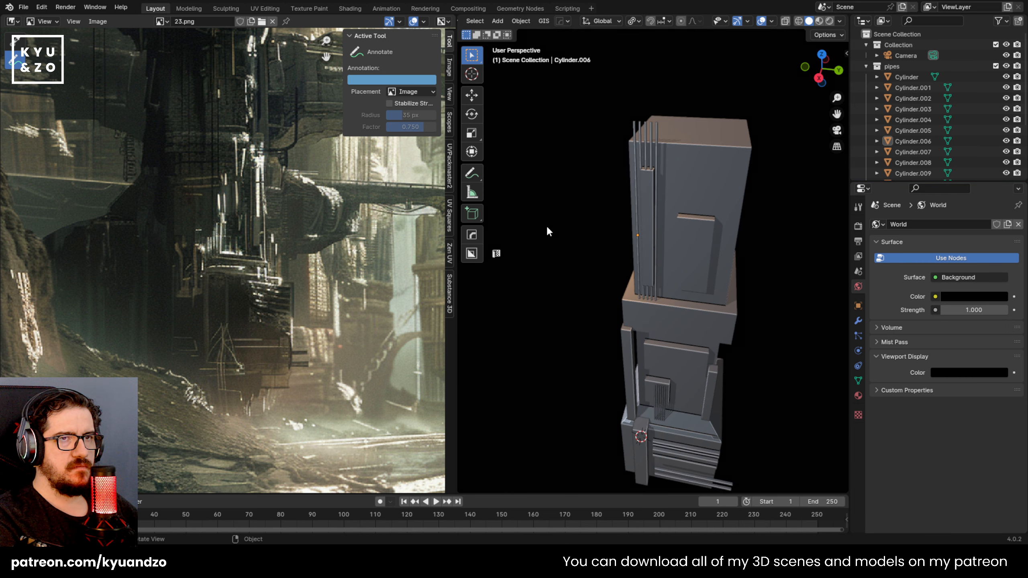
# Examine the base block's horizontal strips from the front and side, selecting the upper of the two protruding rails
pyautogui.moveTo(547, 229); pyautogui.dragTo(596, 233, button='middle')
pyautogui.scroll(4, 603, 182)
pyautogui.moveTo(577, 168); pyautogui.dragTo(626, 174, button='middle')
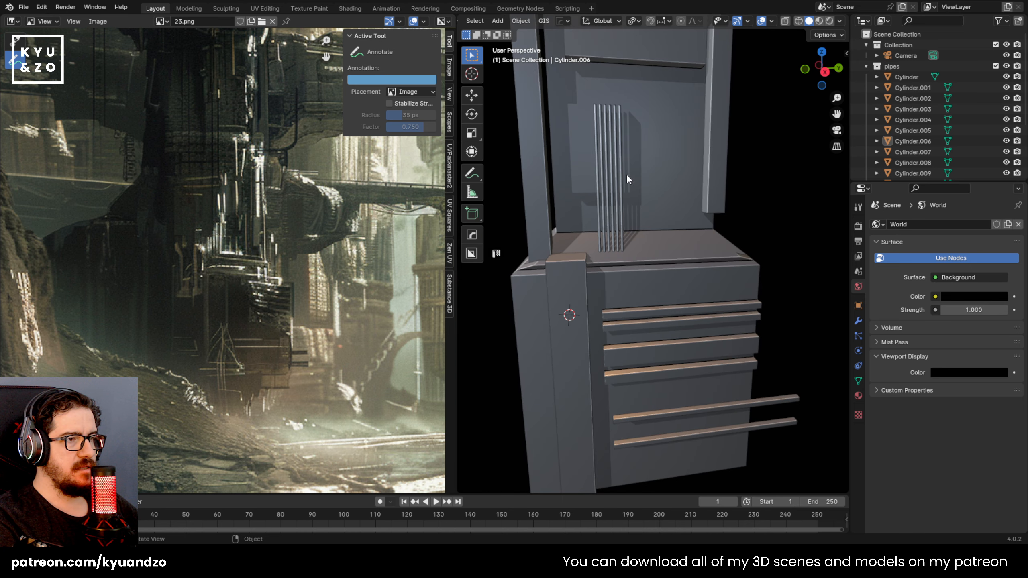
pyautogui.moveTo(640, 301); pyautogui.dragTo(617, 168, button='middle')
pyautogui.click(713, 323)
pyautogui.click(702, 293)
pyautogui.keyDown('shift'); pyautogui.moveTo(572, 272); pyautogui.dragTo(643, 263, button='middle'); pyautogui.keyUp('shift')
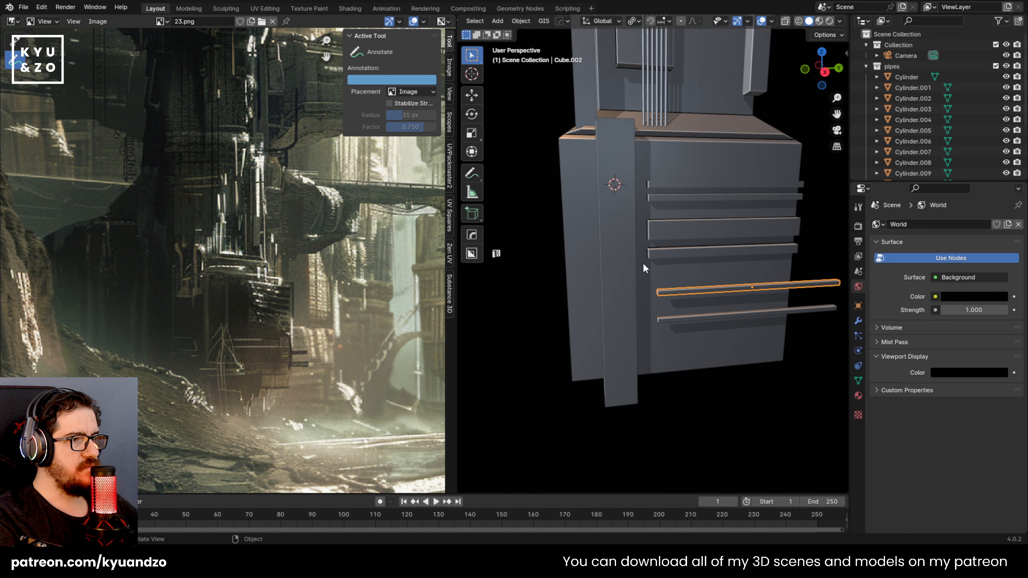
pyautogui.keyDown('shift'); pyautogui.moveTo(663, 314); pyautogui.dragTo(615, 257, button='middle'); pyautogui.keyUp('shift')
pyautogui.click(706, 293)
pyautogui.moveTo(706, 294); pyautogui.dragTo(641, 292, button='middle')
pyautogui.scroll(4, 616, 282)
pyautogui.click(612, 259)
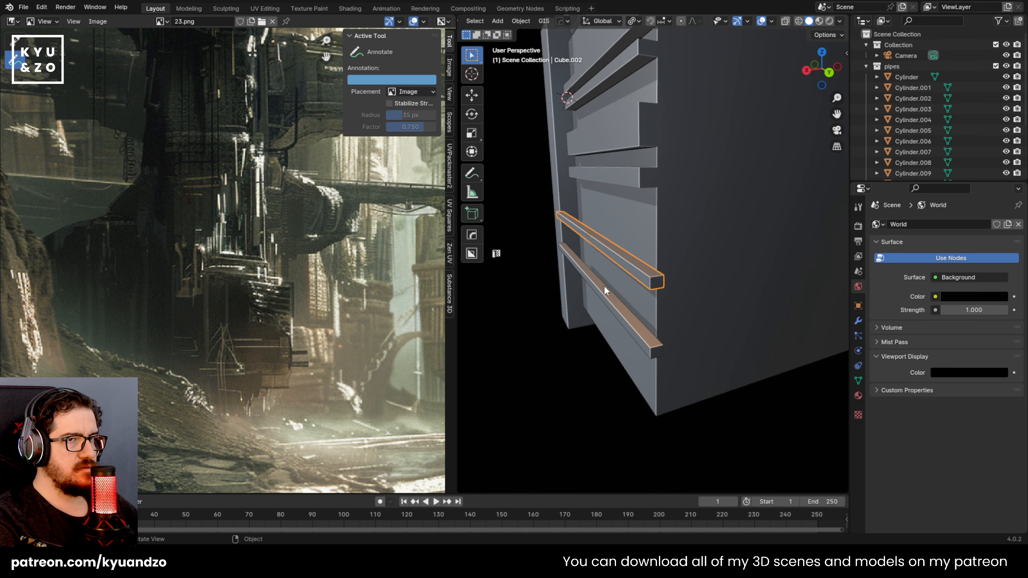
pyautogui.moveTo(613, 259); pyautogui.dragTo(690, 293, button='middle')
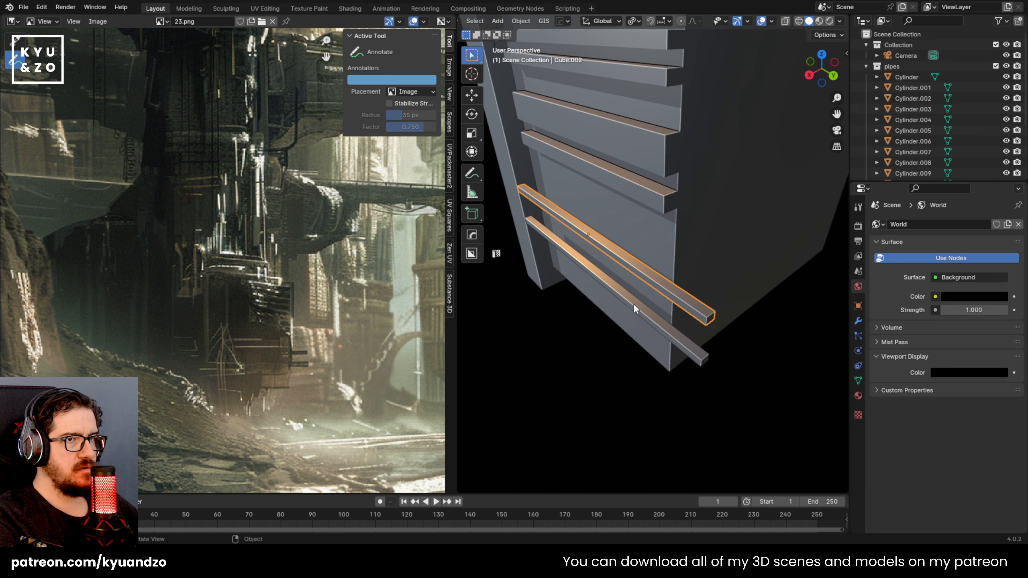
# Add an edge loop near the end of the upper protruding rail and extrude its inner end face along the base block's side
pyautogui.press('Tab')
pyautogui.scroll(2, 633, 307)
pyautogui.click(674, 287)
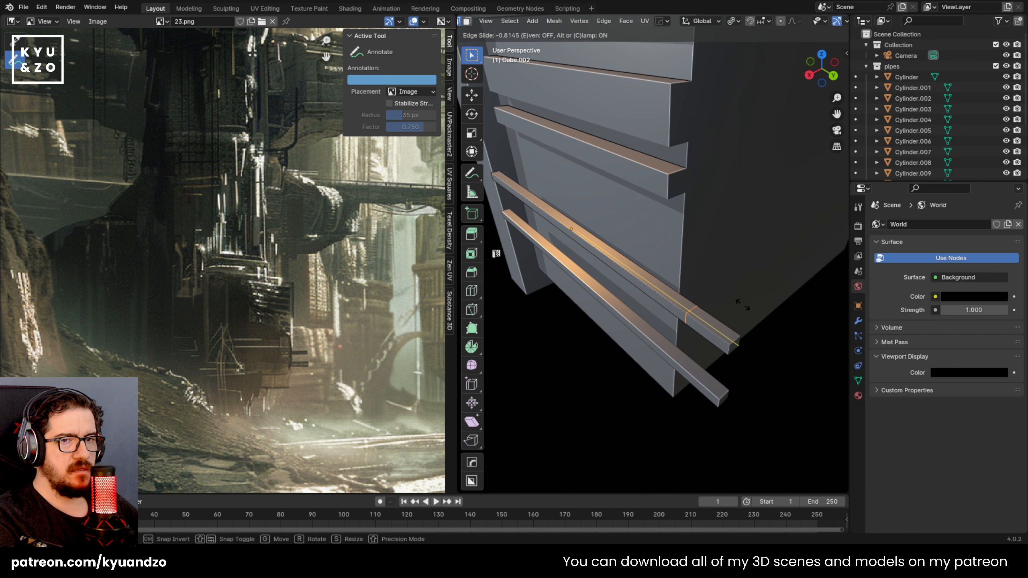
pyautogui.click(751, 314)
pyautogui.moveTo(741, 324); pyautogui.dragTo(758, 343, button='middle')
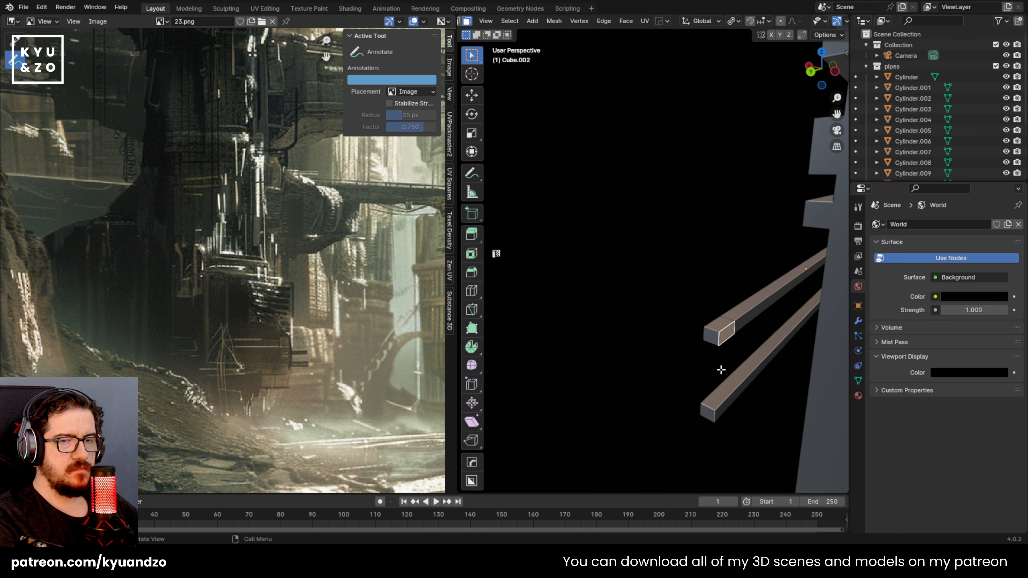
pyautogui.scroll(-2, 716, 364)
pyautogui.moveTo(663, 320); pyautogui.dragTo(645, 294, button='middle')
pyautogui.press('e')
pyautogui.click(765, 322)
pyautogui.press('Tab')
# Add an edge loop near the lower rail's end and extrude its inner end face along the block's side to match the upper rail
pyautogui.moveTo(764, 318); pyautogui.dragTo(660, 322, button='middle')
pyautogui.click(603, 359)
pyautogui.click(708, 315)
pyautogui.keyDown('shift'); pyautogui.moveTo(747, 351); pyautogui.dragTo(716, 296, button='middle'); pyautogui.keyUp('shift')
pyautogui.scroll(3, 686, 306)
pyautogui.press('Tab')
pyautogui.hotkey('ctrl', 'r')
pyautogui.click(722, 306)
pyautogui.click(716, 289)
pyautogui.click(711, 305)
pyautogui.press('e')
pyautogui.click(497, 253)
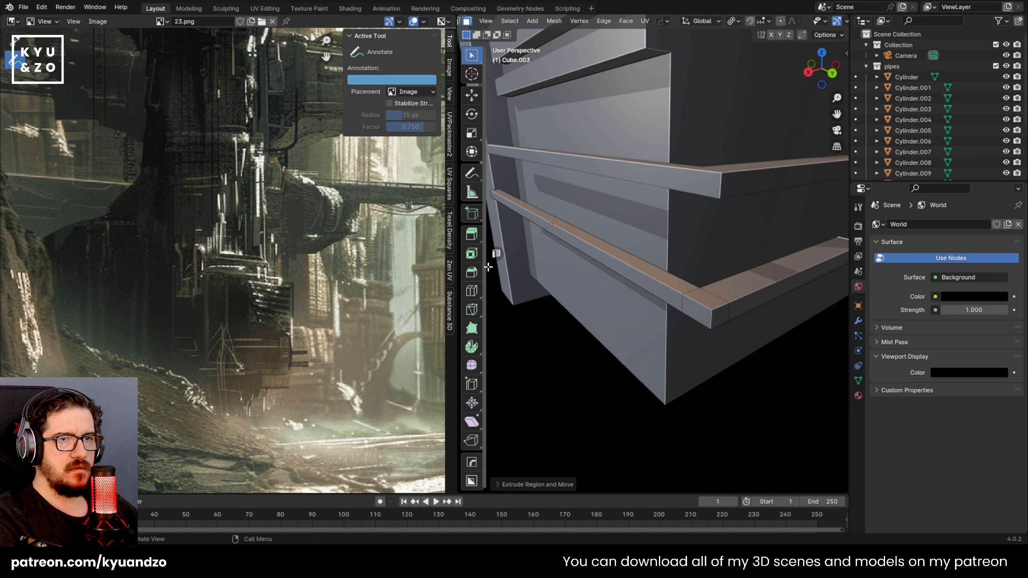
pyautogui.press('Tab')
# Select all front faces of the base block's third strip from the top and scale them along Z to about 0.4
pyautogui.scroll(-3, 633, 223)
pyautogui.moveTo(634, 221); pyautogui.dragTo(662, 255, button='middle')
pyautogui.scroll(-4, 629, 227)
pyautogui.scroll(3, 662, 255)
pyautogui.click(663, 256)
pyautogui.scroll(3, 642, 293)
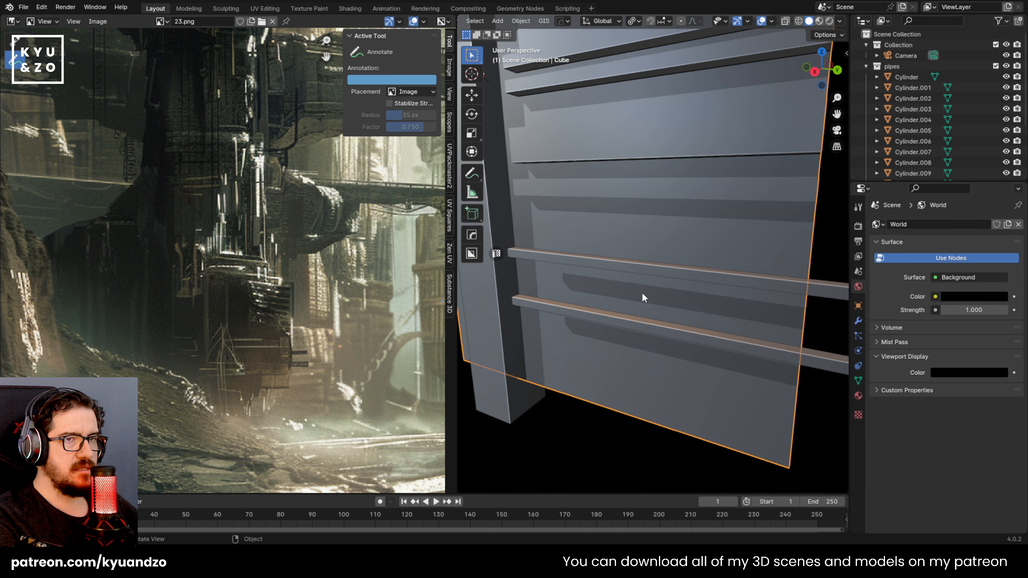
pyautogui.keyDown('shift'); pyautogui.moveTo(642, 293); pyautogui.dragTo(608, 278, button='middle'); pyautogui.keyUp('shift')
pyautogui.press('Tab')
pyautogui.moveTo(623, 156); pyautogui.dragTo(637, 227, button='middle')
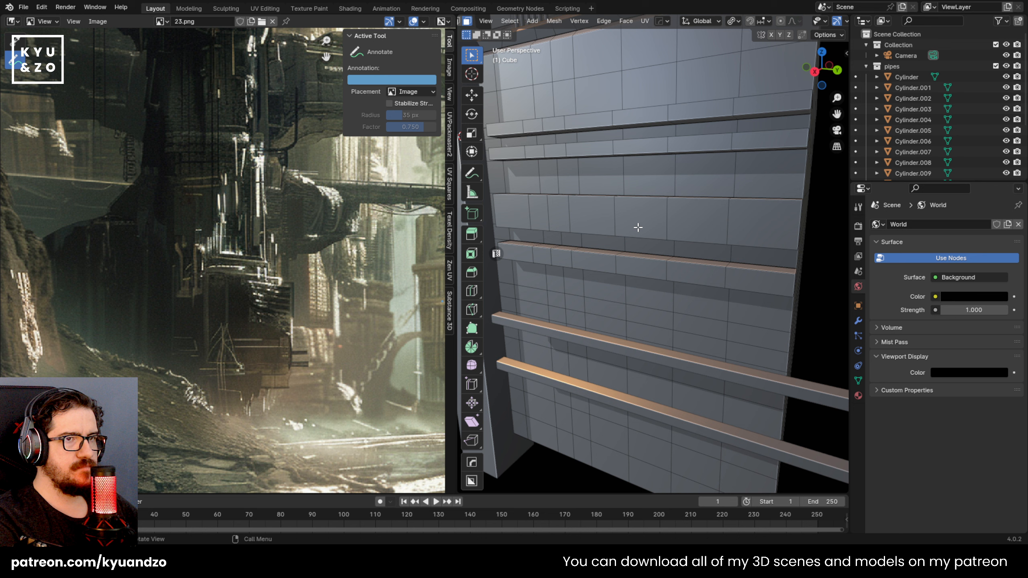
pyautogui.keyDown('shift'); pyautogui.click(508, 202); pyautogui.keyUp('shift')
pyautogui.keyDown('shift'); pyautogui.click(536, 210); pyautogui.keyUp('shift')
pyautogui.keyDown('shift'); pyautogui.click(562, 207); pyautogui.keyUp('shift')
pyautogui.keyDown('shift'); pyautogui.click(604, 220); pyautogui.keyUp('shift')
pyautogui.keyDown('shift'); pyautogui.click(684, 221); pyautogui.keyUp('shift')
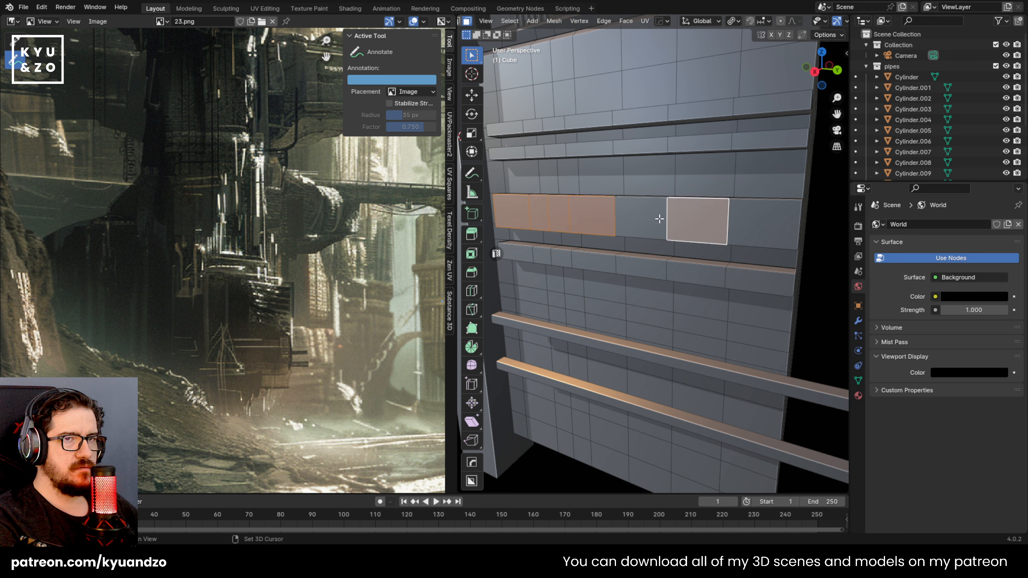
pyautogui.keyDown('shift'); pyautogui.click(654, 219); pyautogui.keyUp('shift')
pyautogui.keyDown('shift'); pyautogui.click(740, 220); pyautogui.keyUp('shift')
pyautogui.press('s')
pyautogui.press('z')
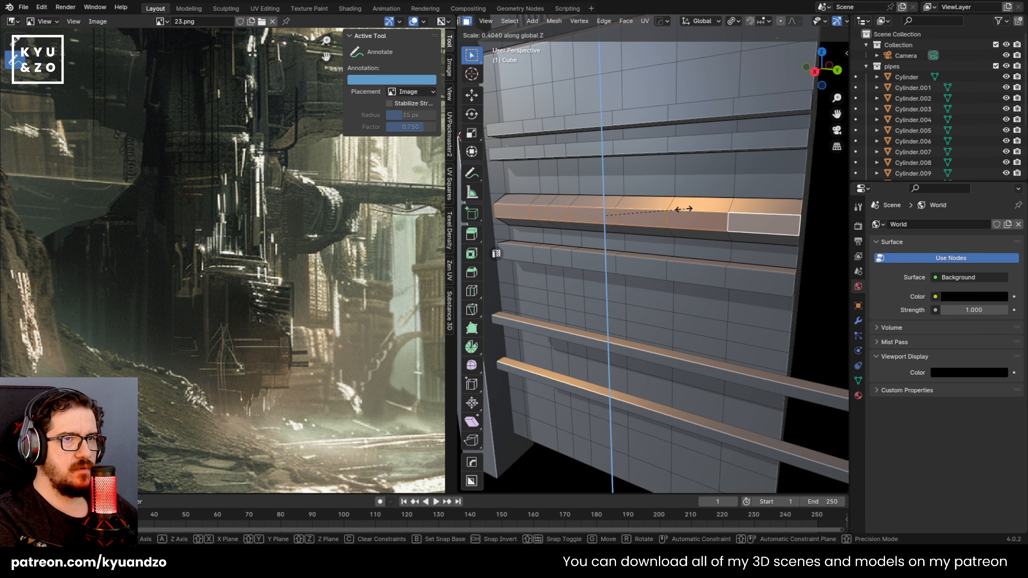
pyautogui.click(675, 210)
pyautogui.keyDown('shift'); pyautogui.moveTo(607, 211); pyautogui.dragTo(621, 258, button='middle'); pyautogui.keyUp('shift')
pyautogui.press('Tab')
# Examine the central pillar and the surrounding structures in the reference image 23.png, both close up and as a whole
pyautogui.scroll(-6, 231, 251)
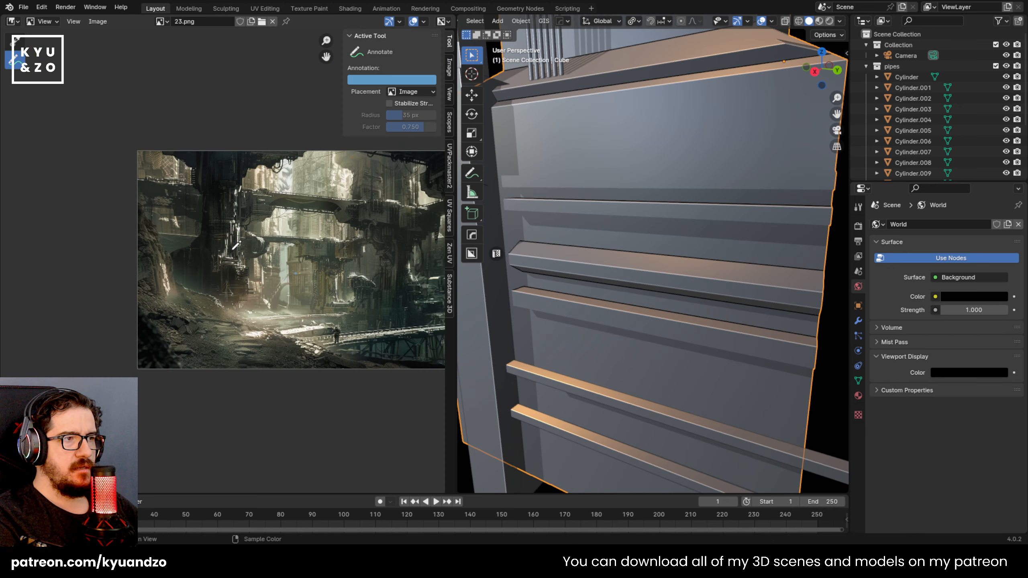
pyautogui.scroll(3, 236, 244)
pyautogui.scroll(1, 236, 246)
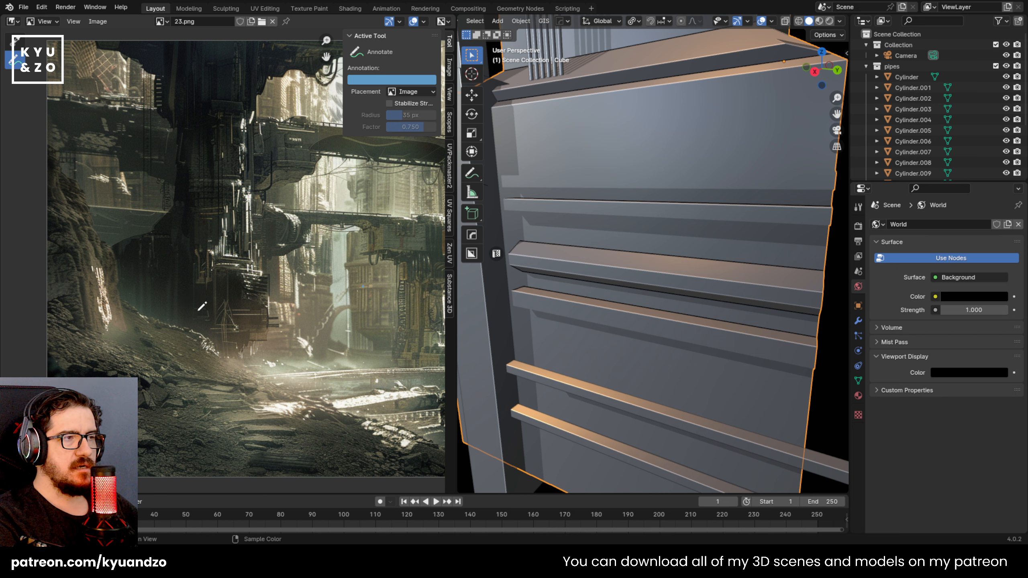
pyautogui.keyDown('shift'); pyautogui.moveTo(235, 156); pyautogui.dragTo(191, 246, button='middle'); pyautogui.keyUp('shift')
pyautogui.keyDown('shift'); pyautogui.moveTo(327, 278); pyautogui.dragTo(350, 232, button='middle'); pyautogui.keyUp('shift')
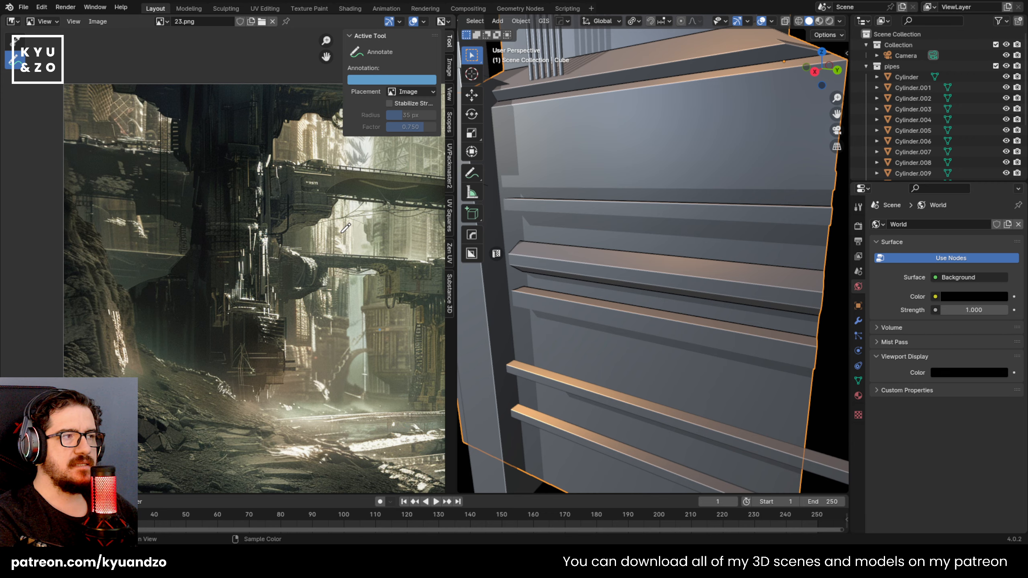
pyautogui.scroll(-3, 337, 288)
pyautogui.scroll(3, 336, 288)
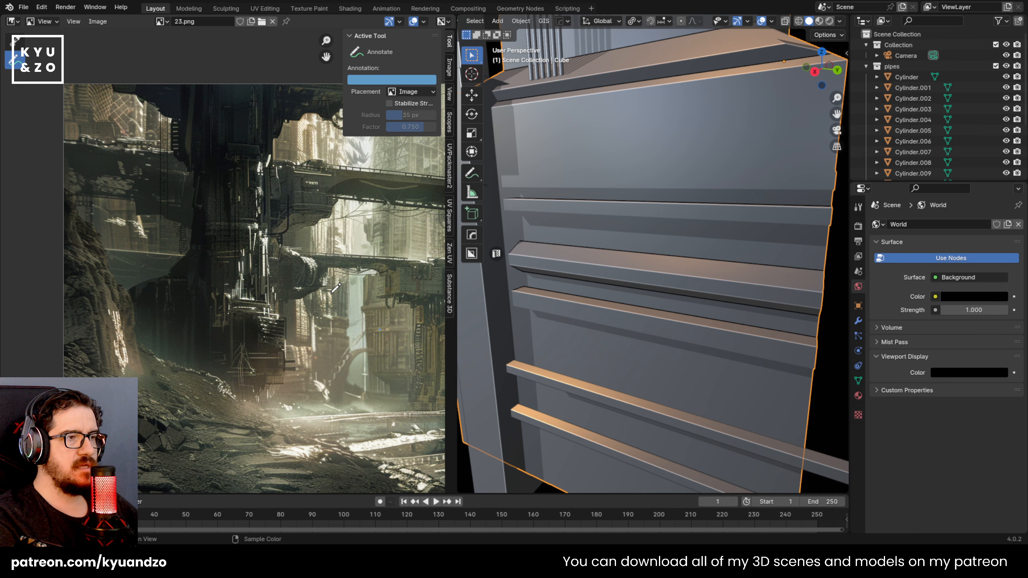
pyautogui.scroll(-2, 235, 253)
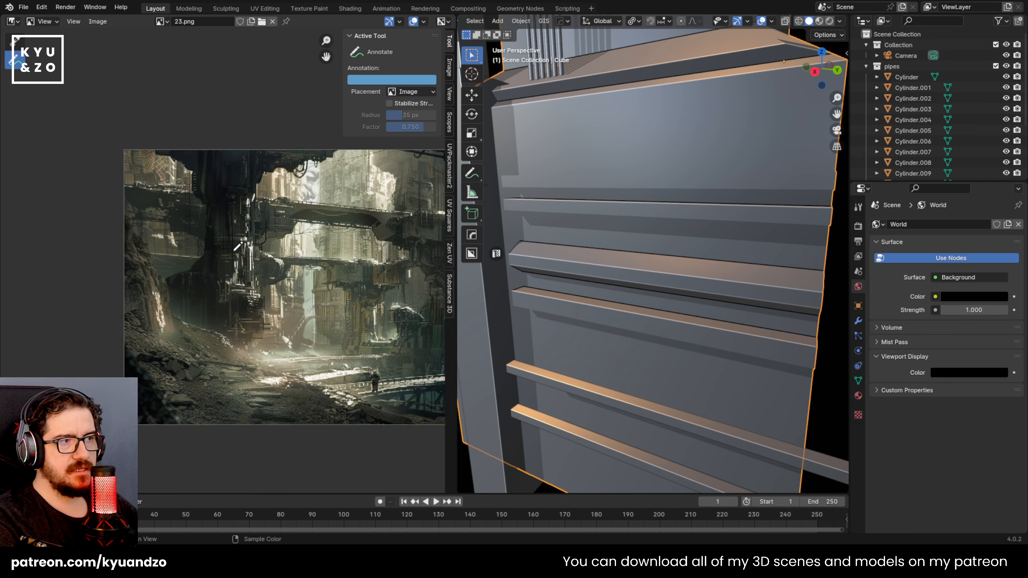
pyautogui.scroll(4, 237, 249)
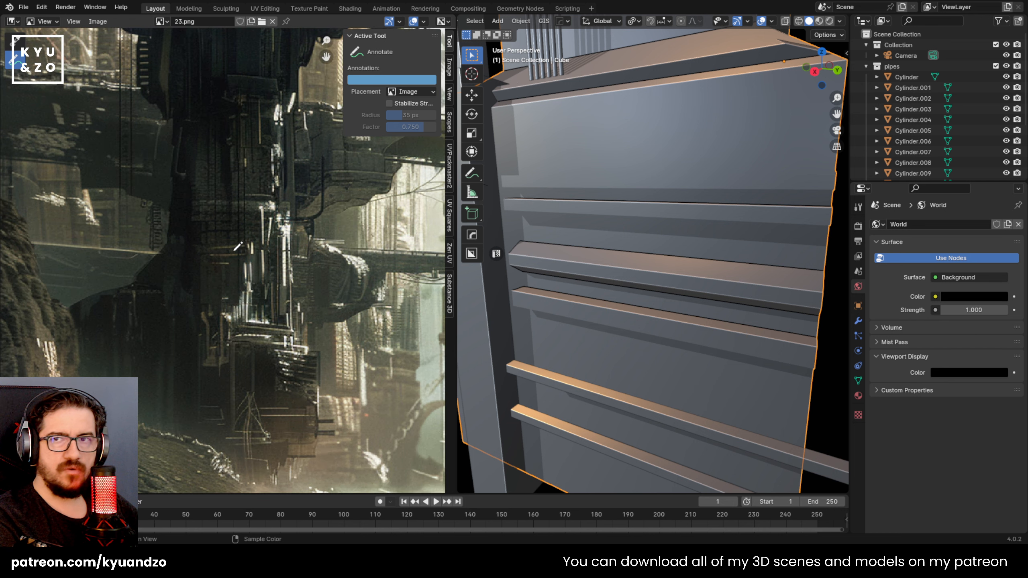
pyautogui.scroll(-4, 238, 247)
pyautogui.scroll(3, 239, 246)
pyautogui.scroll(-3, 239, 246)
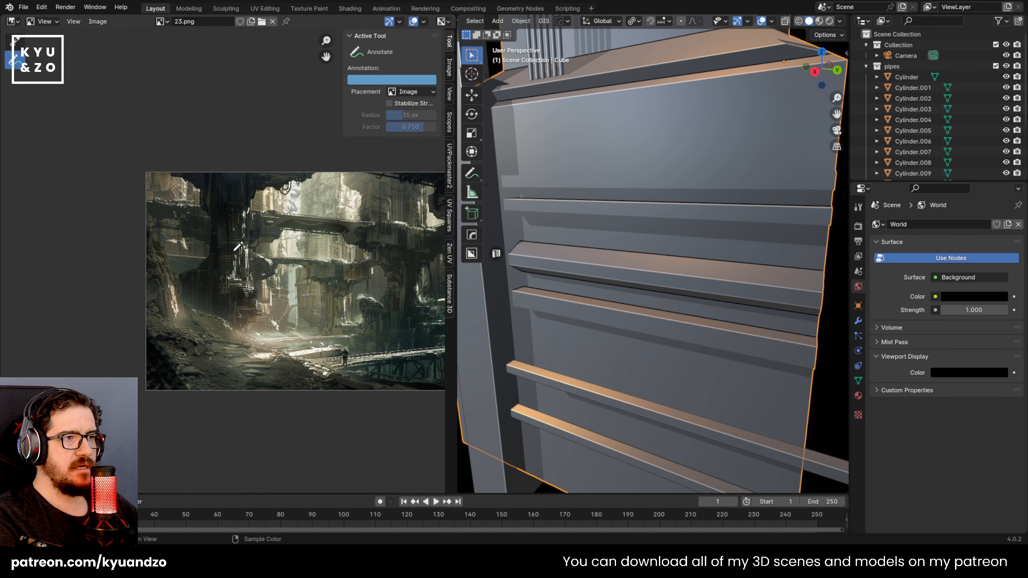
pyautogui.moveTo(353, 245); pyautogui.dragTo(296, 238, button='middle')
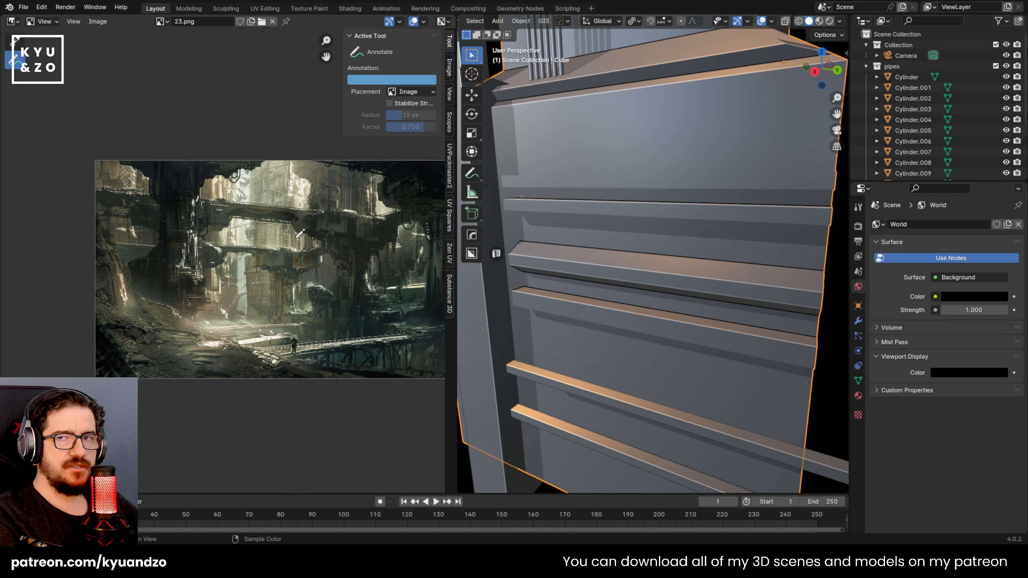
pyautogui.moveTo(200, 215); pyautogui.dragTo(301, 220, button='middle')
pyautogui.scroll(6, 300, 220)
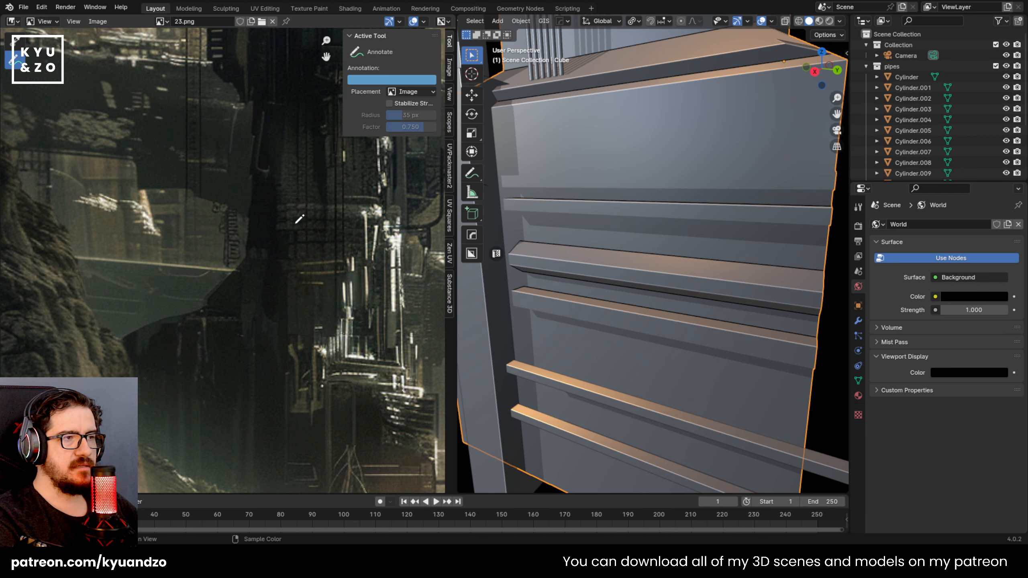
pyautogui.scroll(-1, 291, 323)
pyautogui.scroll(-1, 294, 306)
pyautogui.moveTo(296, 304); pyautogui.dragTo(224, 252, button='middle')
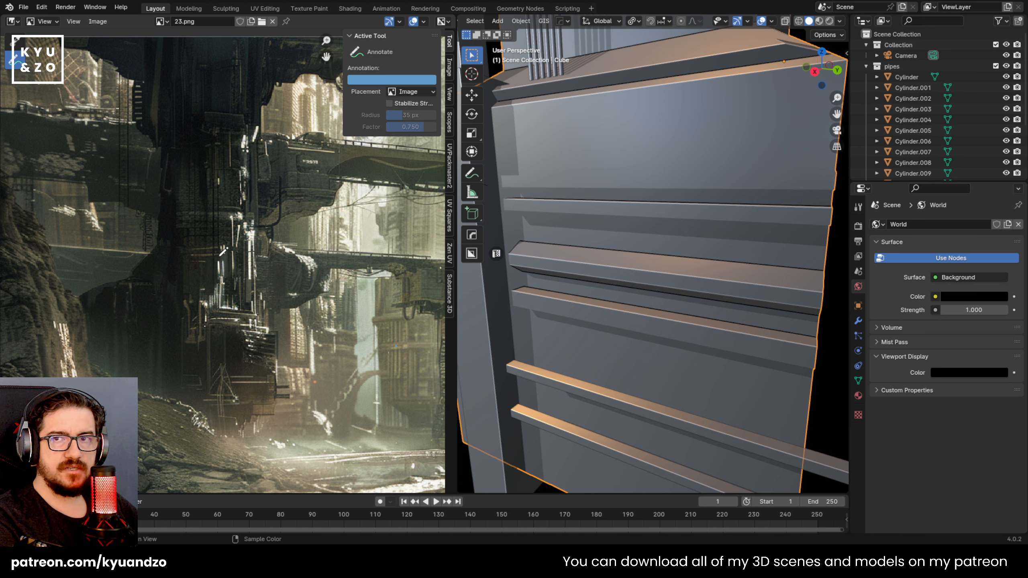
pyautogui.scroll(1, 234, 224)
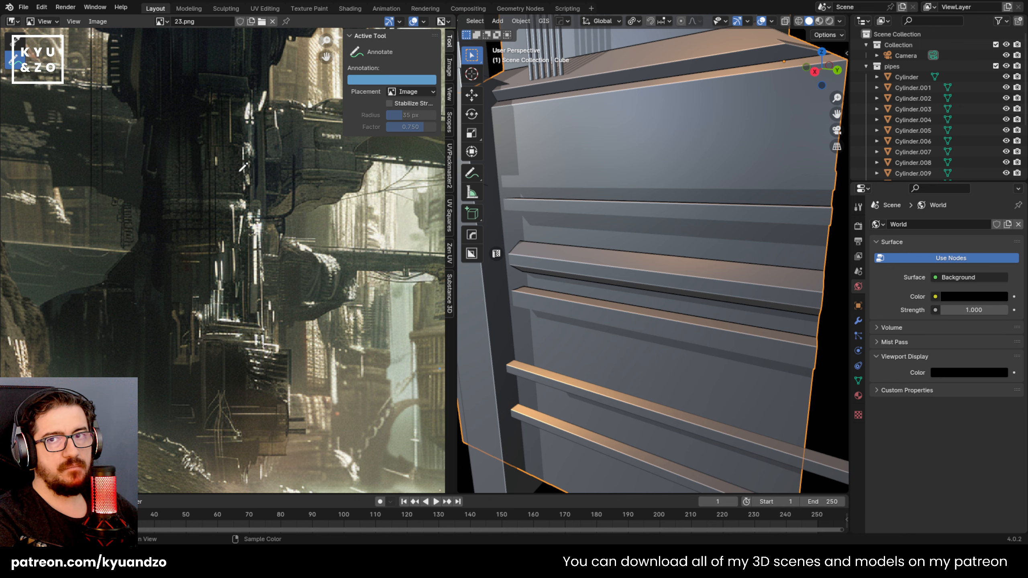
pyautogui.scroll(-4, 217, 285)
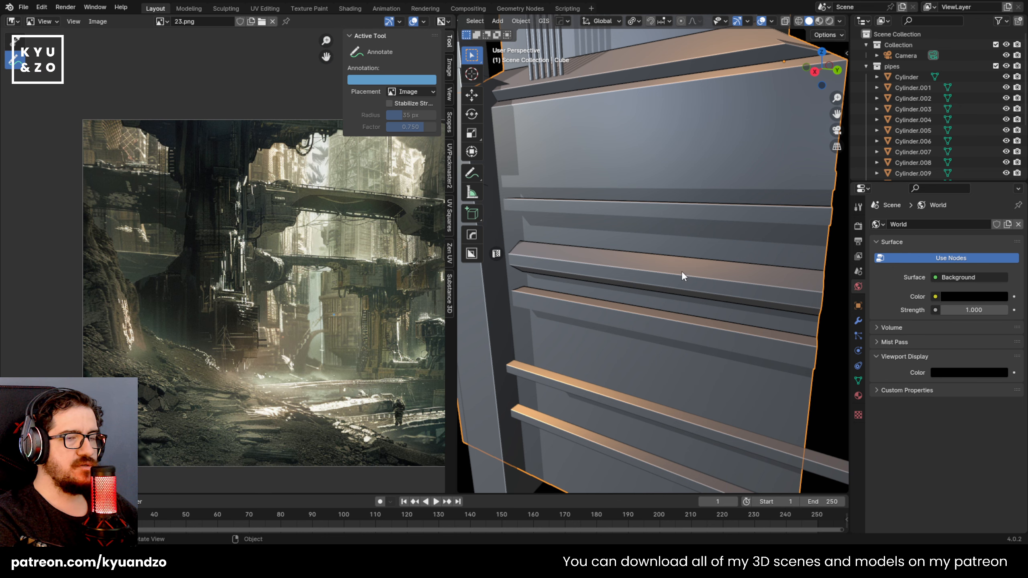
# Scale the third strip's front faces down along Y so that both of its ends taper
pyautogui.press('Tab')
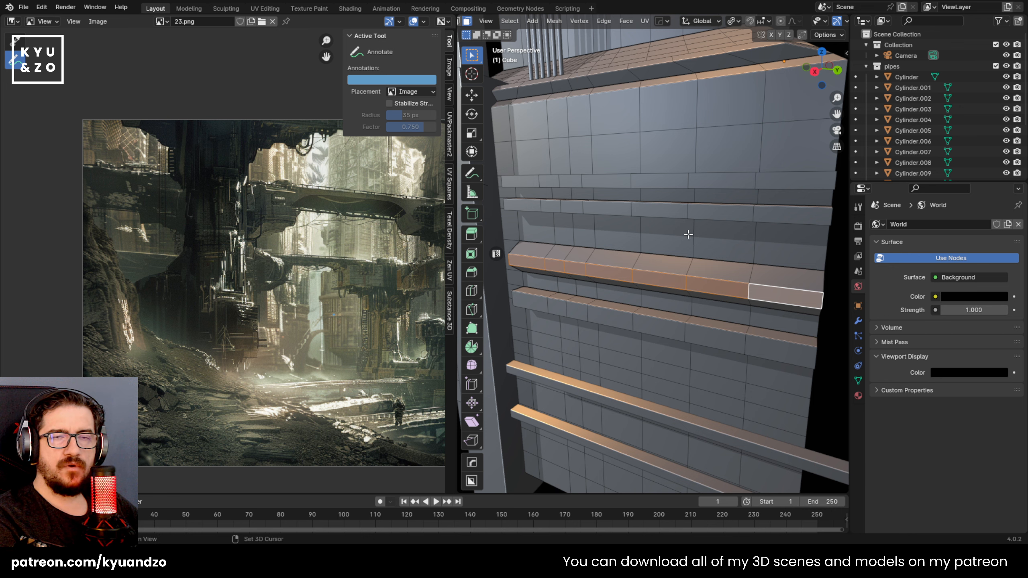
pyautogui.moveTo(688, 234); pyautogui.dragTo(662, 297, button='middle')
pyautogui.press('s')
pyautogui.press('y')
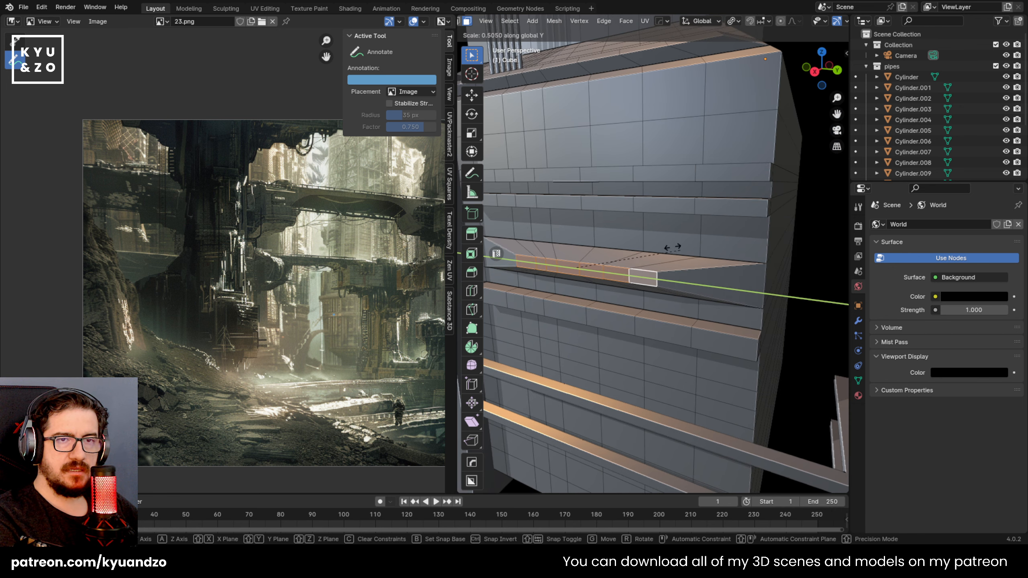
pyautogui.rightClick(700, 246)
pyautogui.scroll(-3, 566, 227)
pyautogui.scroll(1, 566, 228)
pyautogui.moveTo(567, 228); pyautogui.dragTo(660, 252, button='middle')
pyautogui.scroll(1, 818, 293)
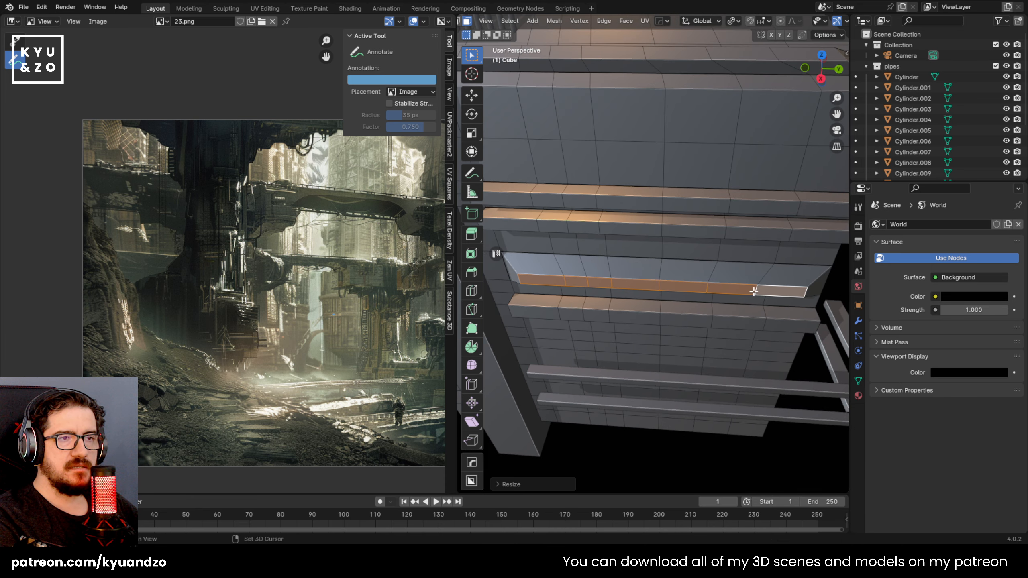
pyautogui.press('Tab')
# Examine the tapered end of the third strip and the neighbouring strips from close up
pyautogui.scroll(2, 656, 267)
pyautogui.scroll(2, 651, 242)
pyautogui.scroll(-3, 647, 280)
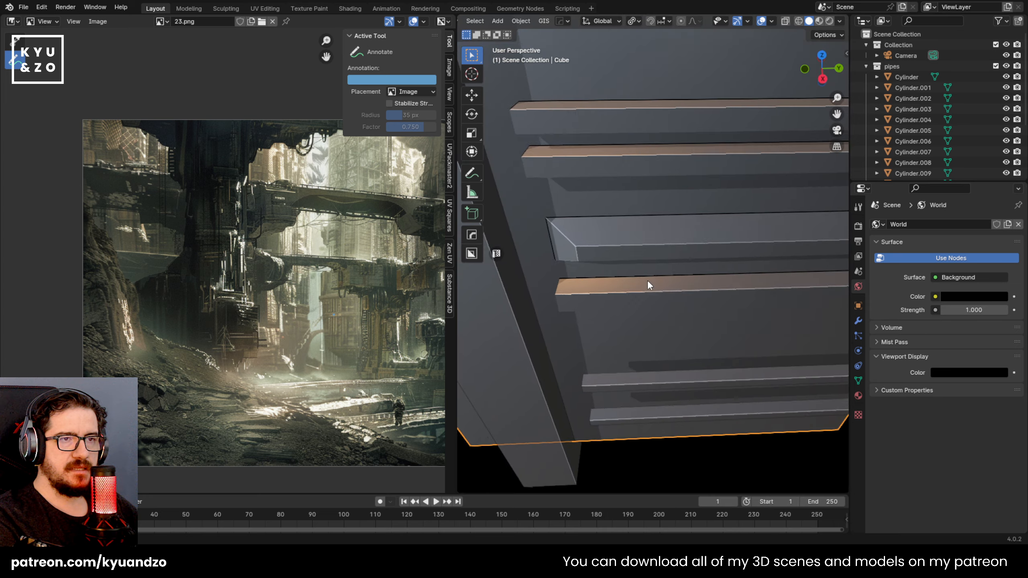
pyautogui.hotkey('shift', '`')
pyautogui.press('w')
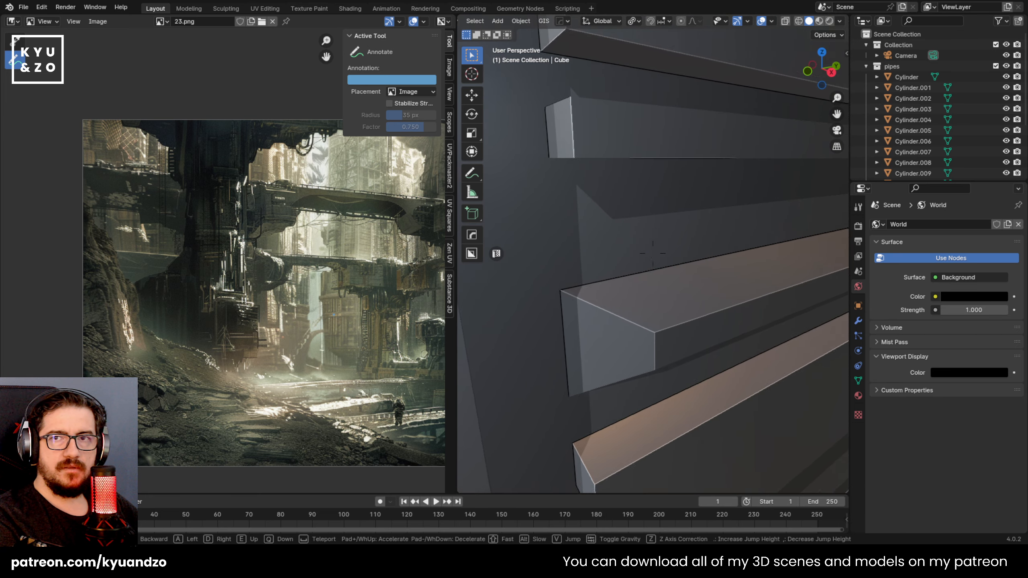
pyautogui.press('s')
pyautogui.press('w')
pyautogui.click(633, 342)
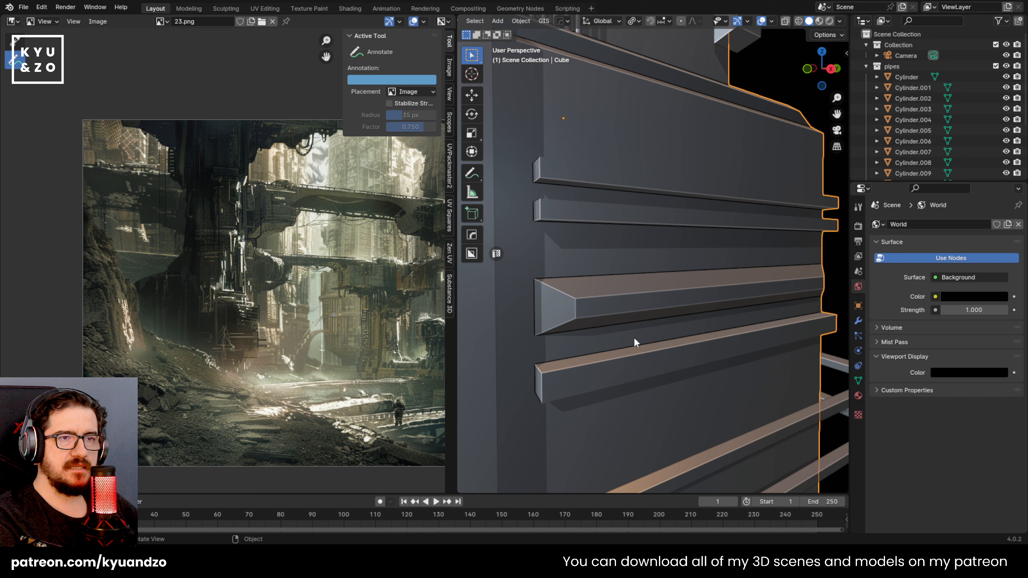
# Select all front faces of the strip just below the tapered one and enlarge them along Z
pyautogui.press('Tab')
pyautogui.click(595, 384)
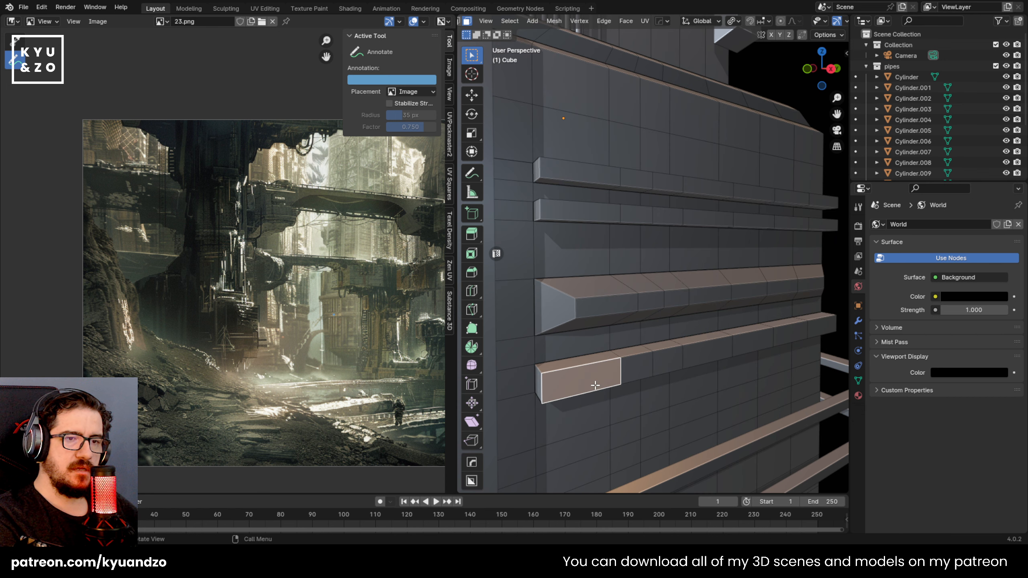
pyautogui.keyDown('shift'); pyautogui.click(634, 364); pyautogui.keyUp('shift')
pyautogui.keyDown('shift'); pyautogui.click(687, 355); pyautogui.keyUp('shift')
pyautogui.keyDown('shift'); pyautogui.click(677, 358); pyautogui.keyUp('shift')
pyautogui.keyDown('shift'); pyautogui.click(740, 345); pyautogui.keyUp('shift')
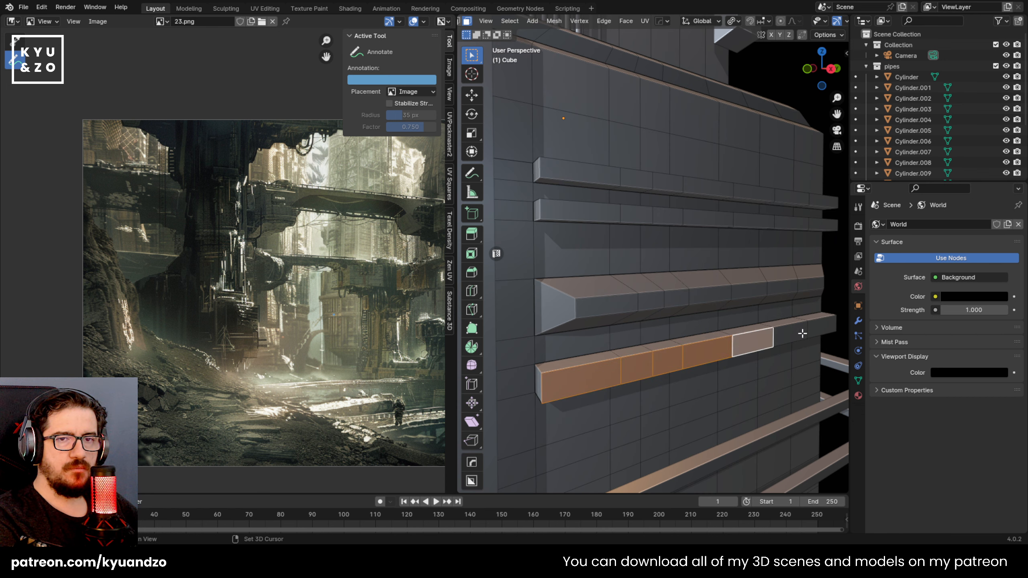
pyautogui.keyDown('shift'); pyautogui.click(802, 333); pyautogui.keyUp('shift')
pyautogui.keyDown('shift'); pyautogui.click(821, 325); pyautogui.keyUp('shift')
pyautogui.press('s')
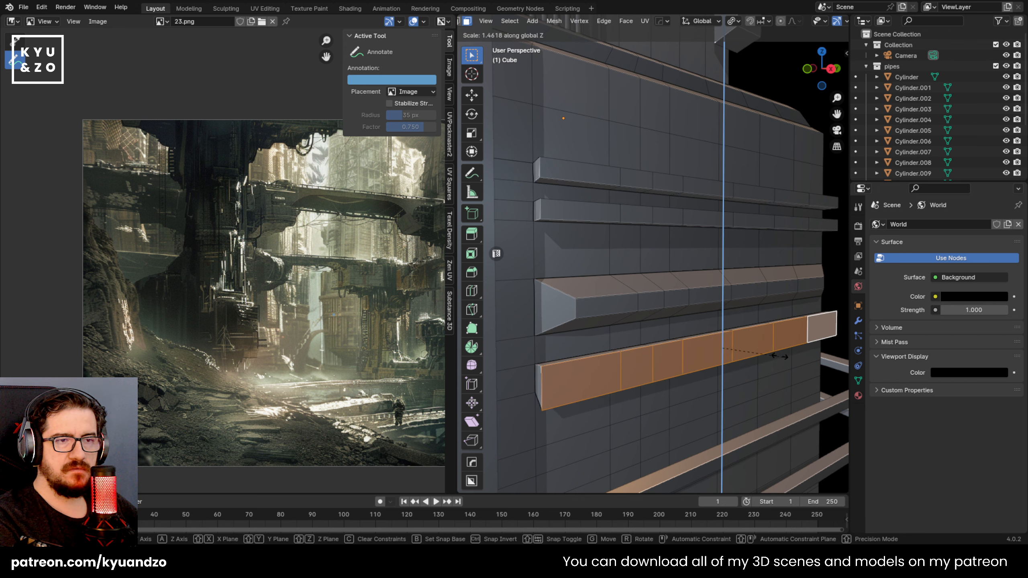
pyautogui.click(741, 347)
pyautogui.moveTo(740, 347); pyautogui.dragTo(638, 264, button='middle')
pyautogui.press('s')
pyautogui.press('z')
pyautogui.click(698, 325)
pyautogui.press('Tab')
# Examine the enlarged strip and its neighbours on the base block's front in object mode from several angles
pyautogui.moveTo(697, 325); pyautogui.dragTo(543, 276, button='middle')
pyautogui.hotkey('shift', '`')
pyautogui.press('s')
pyautogui.press('a')
pyautogui.click(472, 353)
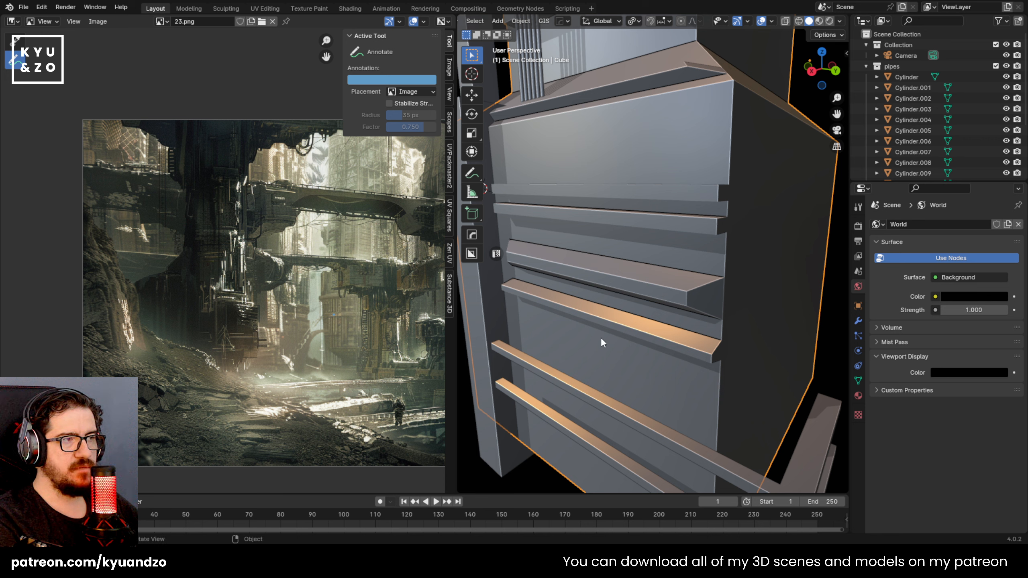
pyautogui.moveTo(601, 342); pyautogui.dragTo(625, 279, button='middle')
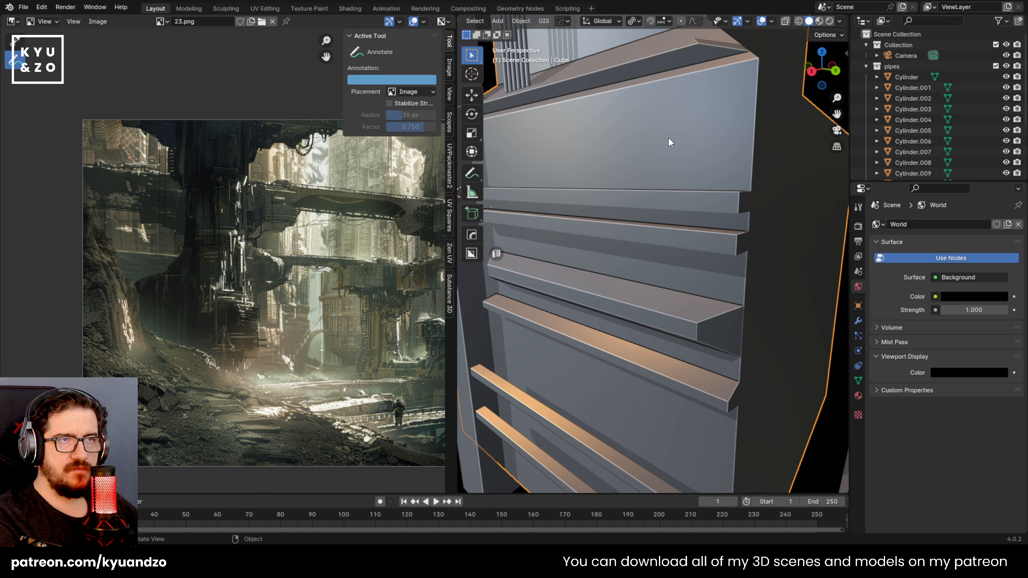
pyautogui.keyDown('shift'); pyautogui.moveTo(668, 138); pyautogui.dragTo(673, 229, button='middle'); pyautogui.keyUp('shift')
# Select the narrow column of front faces between the vertical post and the strips' ends and extrude it inward
pyautogui.press('Tab')
pyautogui.keyDown('shift'); pyautogui.moveTo(555, 211); pyautogui.dragTo(836, 98, button='middle'); pyautogui.keyUp('shift')
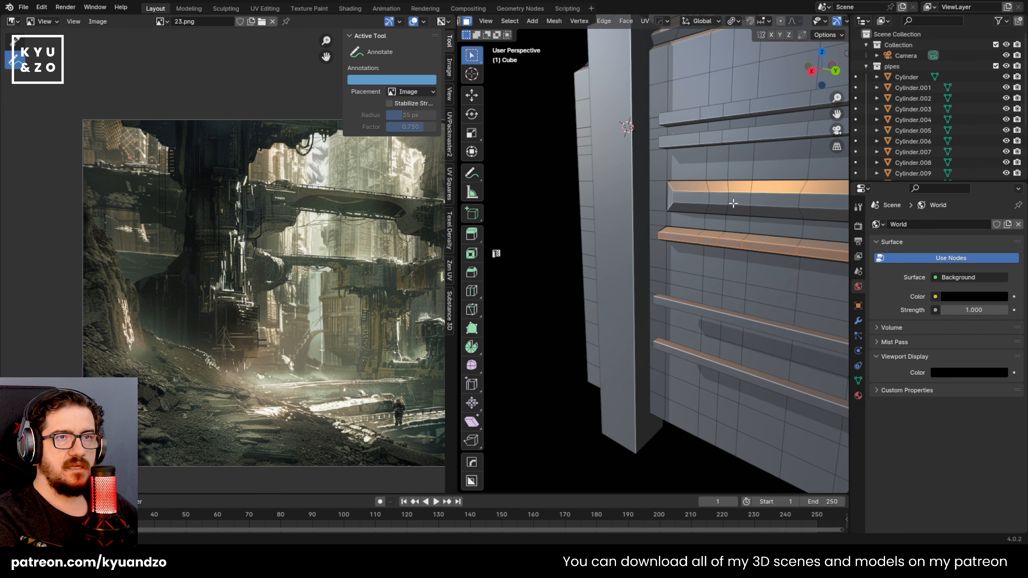
pyautogui.moveTo(733, 203); pyautogui.dragTo(639, 290, button='middle')
pyautogui.keyDown('shift'); pyautogui.click(638, 284); pyautogui.keyUp('shift')
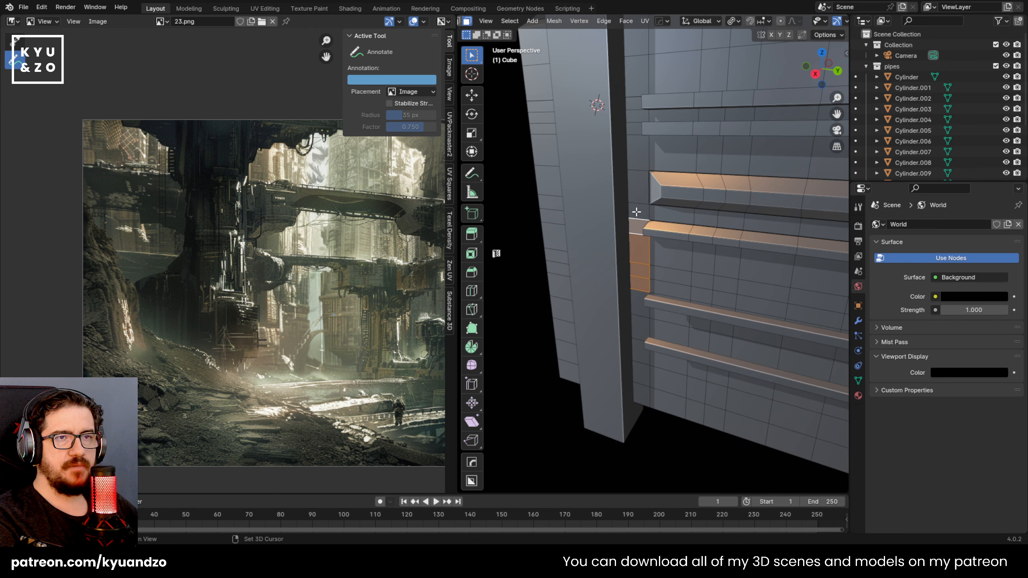
pyautogui.keyDown('ctrl'); pyautogui.click(634, 117); pyautogui.keyUp('ctrl')
pyautogui.keyDown('shift'); pyautogui.moveTo(634, 83); pyautogui.dragTo(657, 322, button='middle'); pyautogui.keyUp('shift')
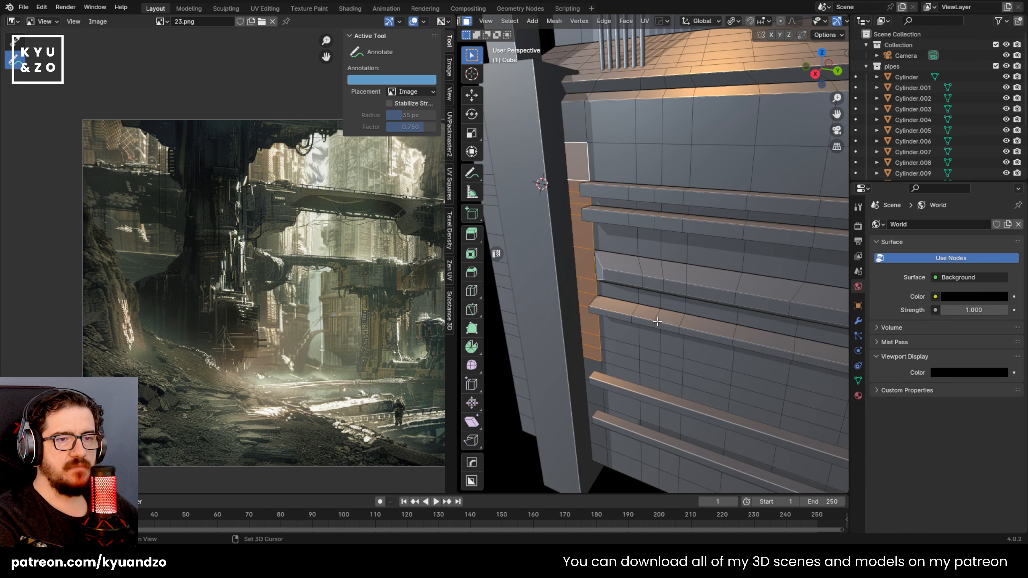
pyautogui.keyDown('ctrl'); pyautogui.click(589, 367); pyautogui.keyUp('ctrl')
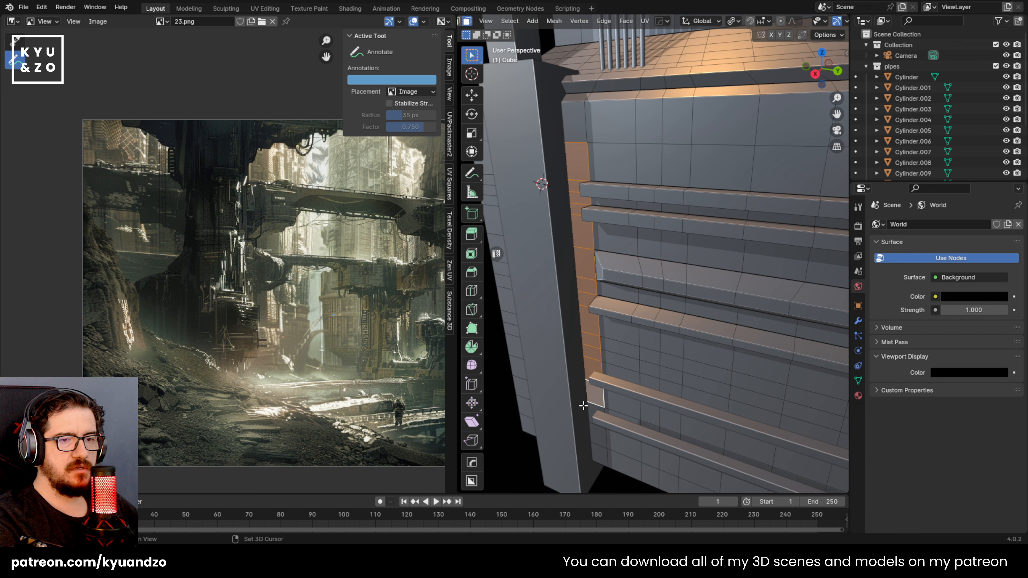
pyautogui.press('e')
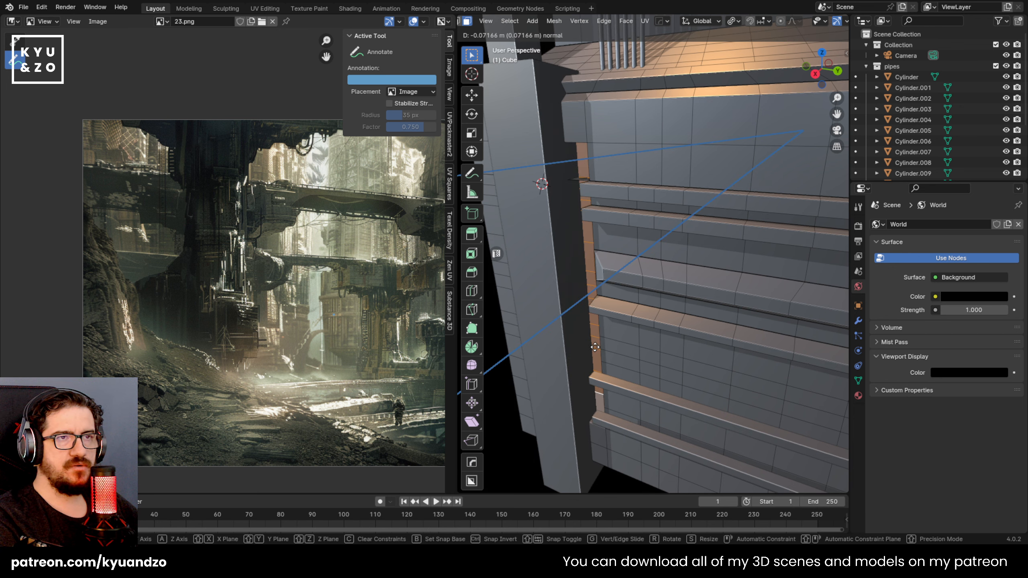
pyautogui.click(614, 273)
# Examine the recessed column beside the vertical post in object mode, close up and from a distance
pyautogui.moveTo(614, 273); pyautogui.dragTo(652, 261, button='middle')
pyautogui.press('Tab')
pyautogui.scroll(-2, 636, 260)
pyautogui.scroll(-3, 636, 286)
pyautogui.press('Tab')
pyautogui.press('Tab')
pyautogui.scroll(2, 644, 267)
pyautogui.scroll(2, 635, 292)
pyautogui.press('Tab')
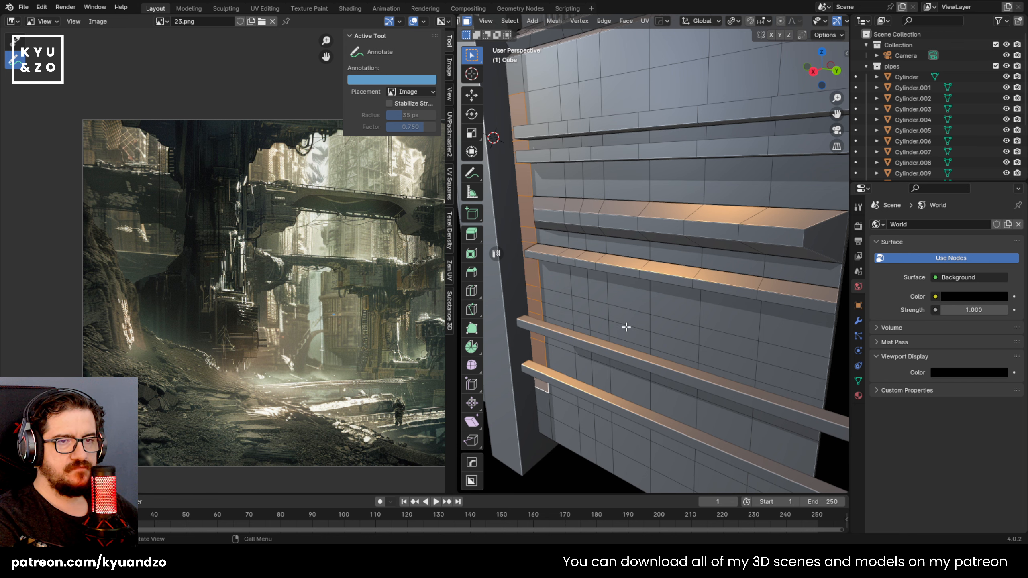
# Select two separate vertical columns of front faces below the lowest strip, running behind the two rails
pyautogui.moveTo(625, 331); pyautogui.dragTo(637, 301, button='middle')
pyautogui.keyDown('shift'); pyautogui.click(638, 293); pyautogui.keyUp('shift')
pyautogui.moveTo(639, 341); pyautogui.dragTo(618, 219, button='middle')
pyautogui.keyDown('shift'); pyautogui.click(617, 214); pyautogui.keyUp('shift')
pyautogui.keyDown('shift'); pyautogui.click(612, 250); pyautogui.keyUp('shift')
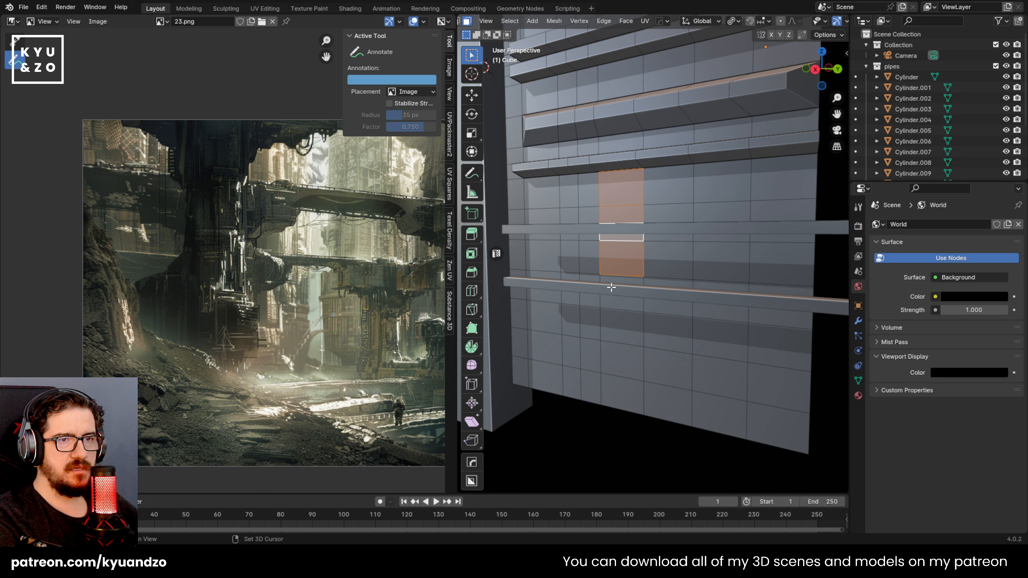
pyautogui.keyDown('shift'); pyautogui.click(614, 326); pyautogui.keyUp('shift')
pyautogui.keyDown('shift'); pyautogui.click(614, 370); pyautogui.keyUp('shift')
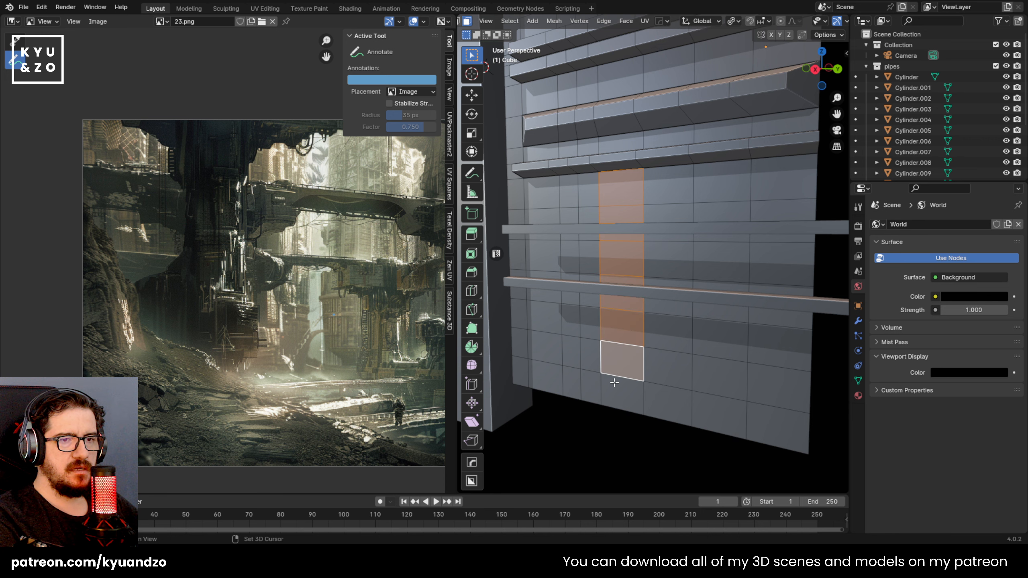
pyautogui.keyDown('shift'); pyautogui.click(736, 369); pyautogui.keyUp('shift')
pyautogui.keyDown('shift'); pyautogui.click(726, 340); pyautogui.keyUp('shift')
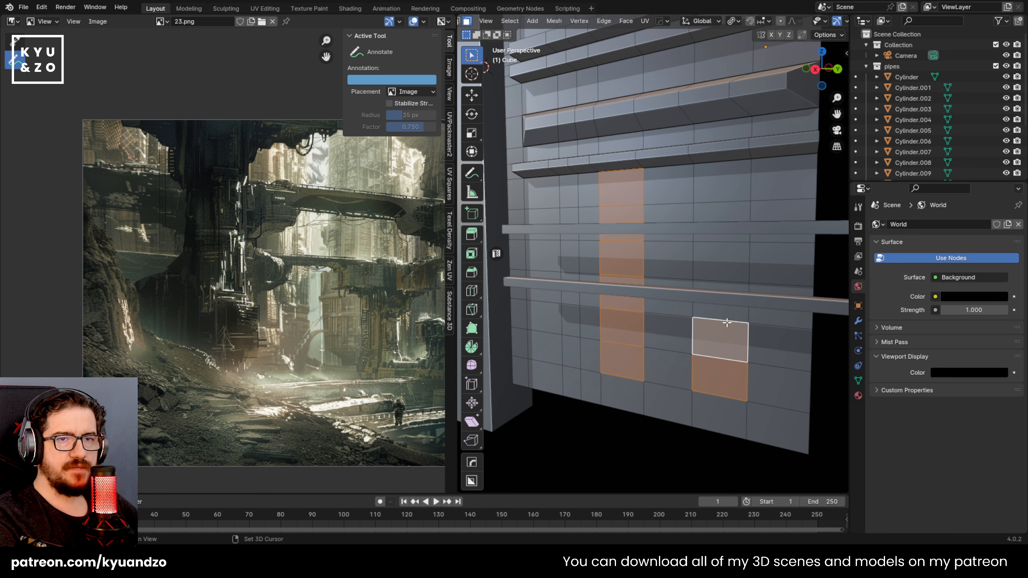
pyautogui.keyDown('ctrl'); pyautogui.click(709, 191); pyautogui.keyUp('ctrl')
# Extrude both selected face columns into the block and scale them along Y to shape two recesses
pyautogui.moveTo(712, 280); pyautogui.dragTo(696, 247, button='middle')
pyautogui.press('e')
pyautogui.click(670, 249)
pyautogui.press('s')
pyautogui.press('y')
pyautogui.press('x')
pyautogui.press('y')
pyautogui.click(700, 248)
# Examine the two vertical recesses and the whole base block in object mode from near and far
pyautogui.press('Tab')
pyautogui.scroll(-6, 696, 280)
pyautogui.scroll(3, 700, 273)
pyautogui.moveTo(702, 266); pyautogui.dragTo(688, 266, button='middle')
pyautogui.scroll(-4, 689, 265)
pyautogui.scroll(8, 616, 245)
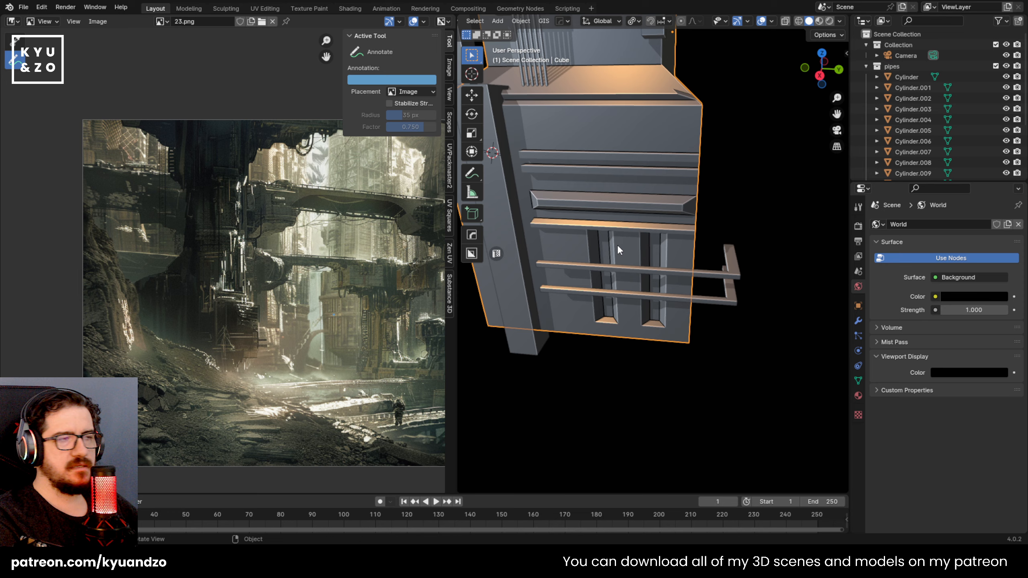
pyautogui.keyDown('shift'); pyautogui.moveTo(616, 221); pyautogui.dragTo(632, 320, button='middle'); pyautogui.keyUp('shift')
pyautogui.scroll(-4, 632, 320)
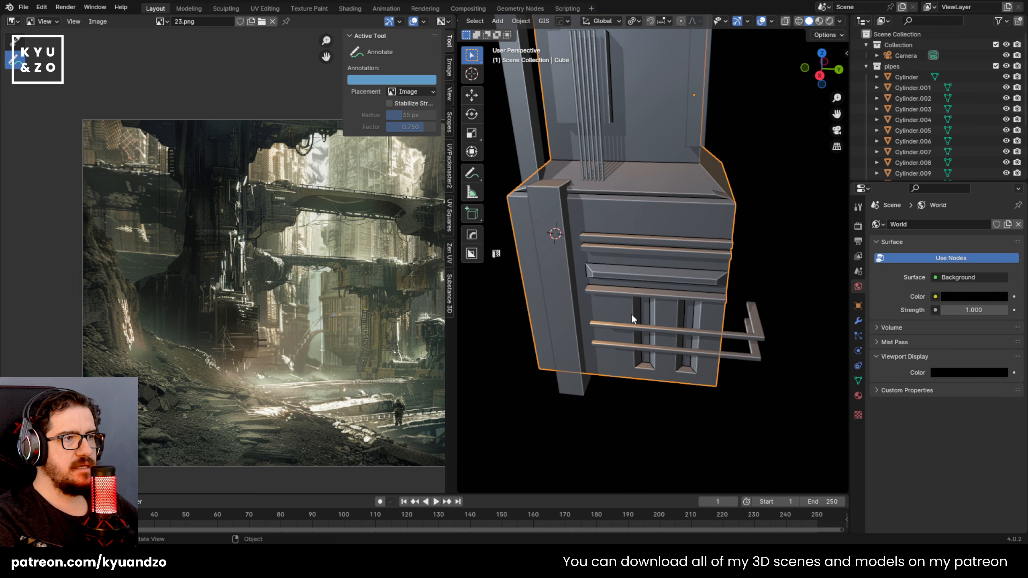
pyautogui.scroll(1, 625, 268)
pyautogui.moveTo(626, 265); pyautogui.dragTo(615, 250, button='middle')
pyautogui.moveTo(626, 211); pyautogui.dragTo(625, 187, button='middle')
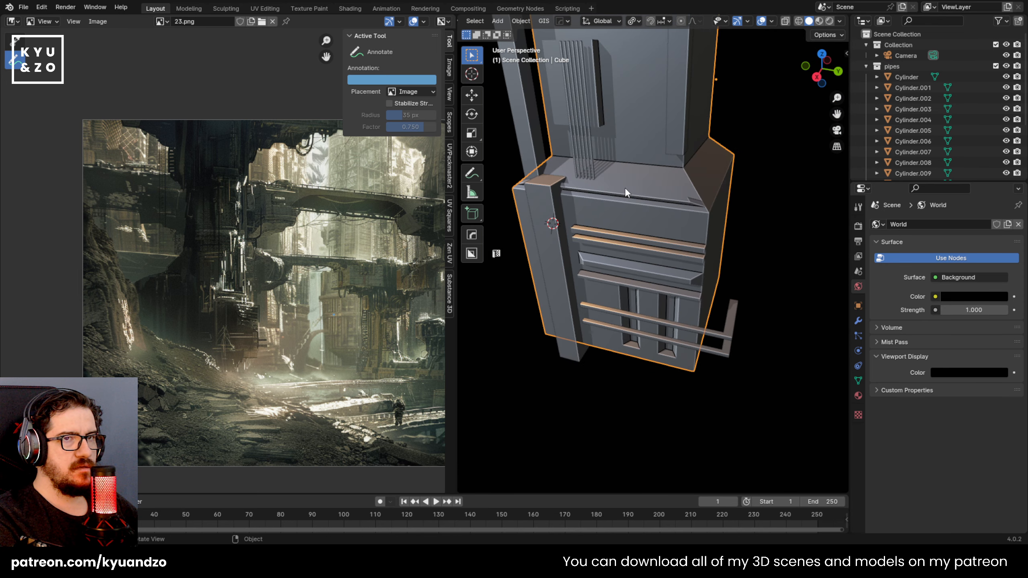
# Add a cube, resize it and move it along Y so that it overlaps the base block's upper front corner
pyautogui.hotkey('shift', 'a')
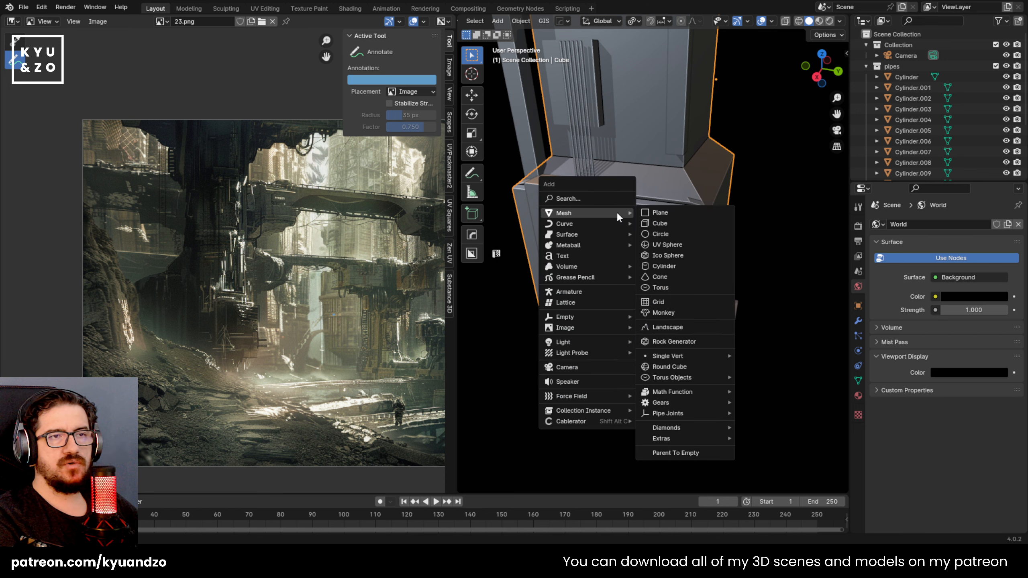
pyautogui.click(679, 224)
pyautogui.press('s')
pyautogui.click(644, 208)
pyautogui.press('g')
pyautogui.press('x')
pyautogui.press('y')
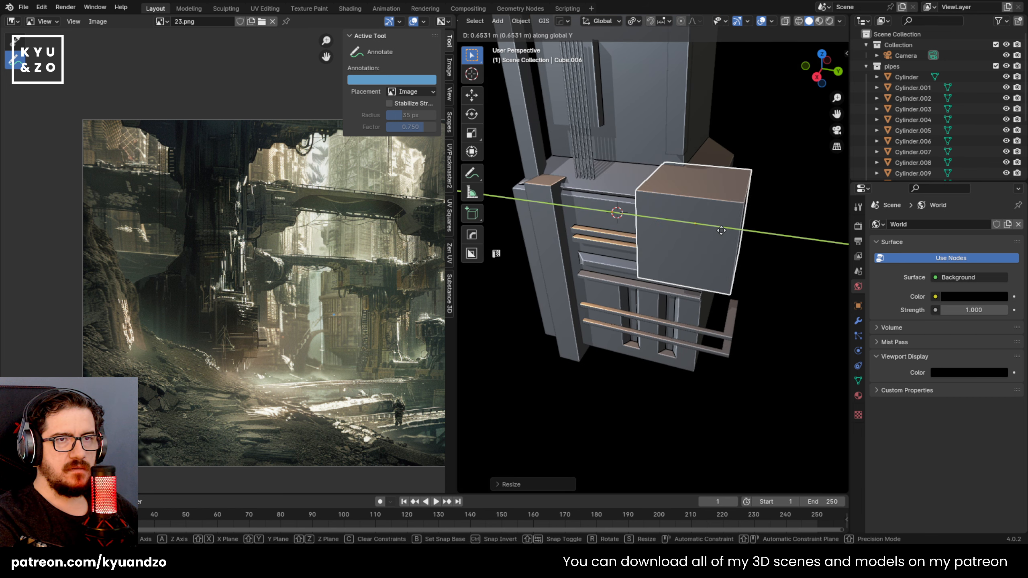
pyautogui.click(724, 231)
pyautogui.press('g')
pyautogui.press('y')
pyautogui.press('x')
pyautogui.rightClick(615, 349)
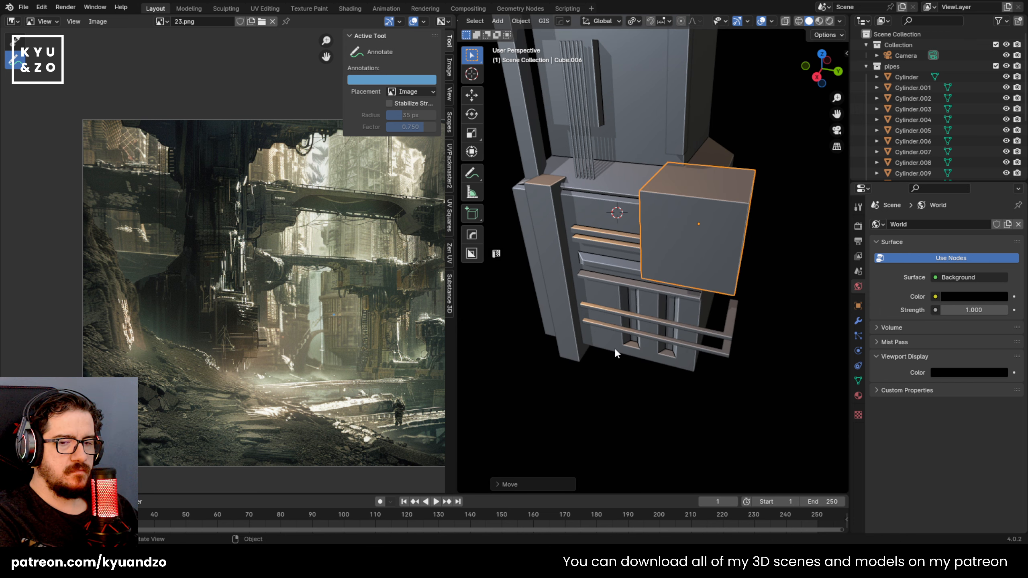
pyautogui.scroll(3, 667, 271)
pyautogui.scroll(-2, 662, 277)
pyautogui.scroll(3, 688, 291)
pyautogui.press('s')
pyautogui.rightClick(738, 281)
pyautogui.keyDown('shift'); pyautogui.moveTo(737, 281); pyautogui.dragTo(787, 258, button='middle'); pyautogui.keyUp('shift')
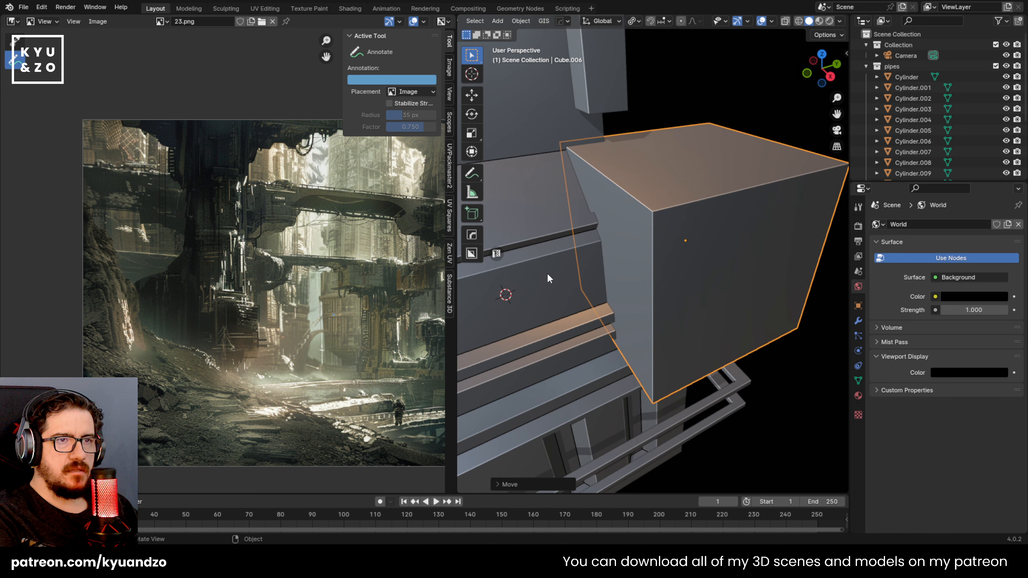
# Try moving the cube together with the base block and by itself
pyautogui.keyDown('shift'); pyautogui.click(569, 225); pyautogui.keyUp('shift')
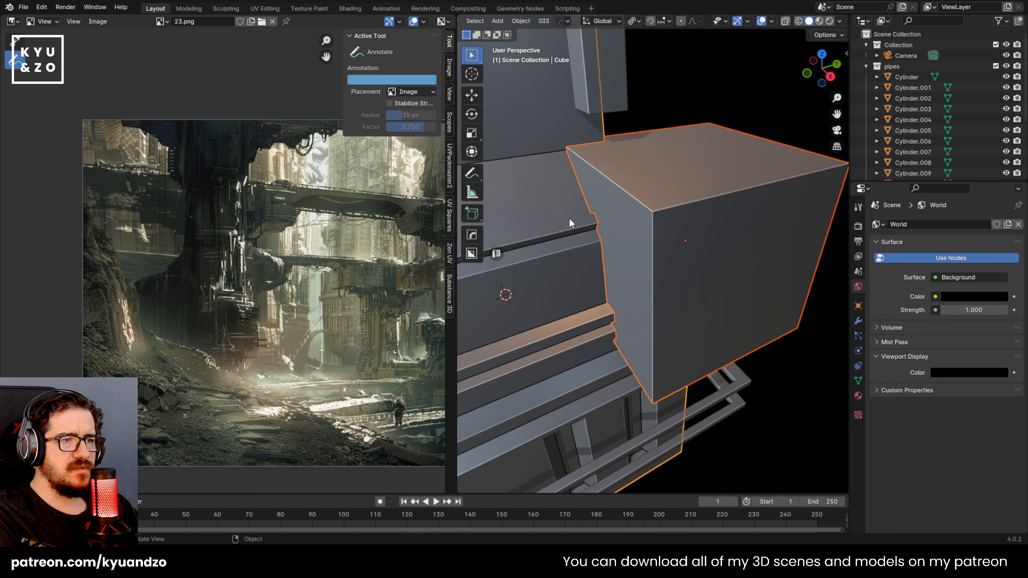
pyautogui.scroll(-4, 569, 216)
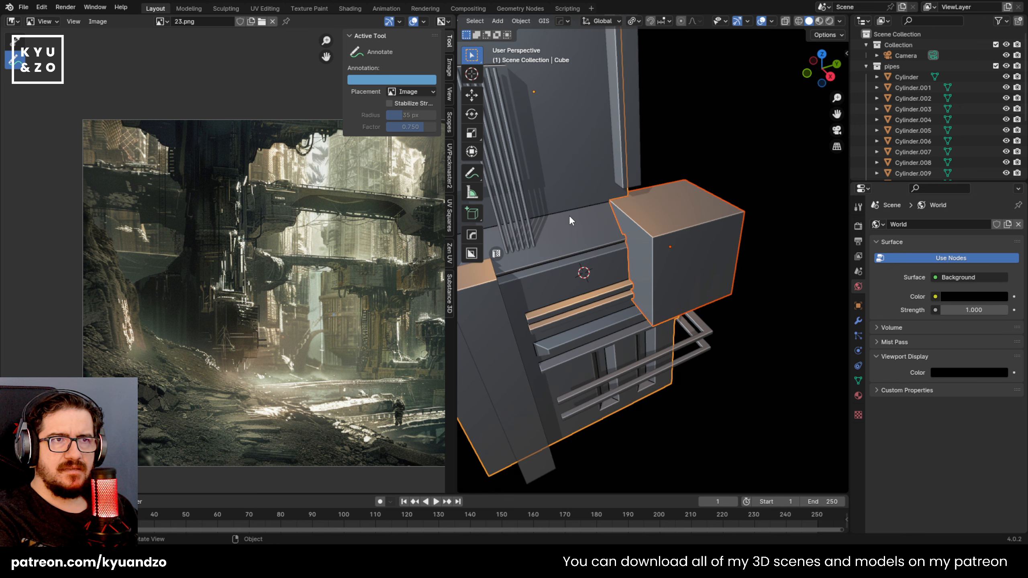
pyautogui.press('g')
pyautogui.rightClick(703, 108)
pyautogui.click(703, 108)
pyautogui.click(658, 279)
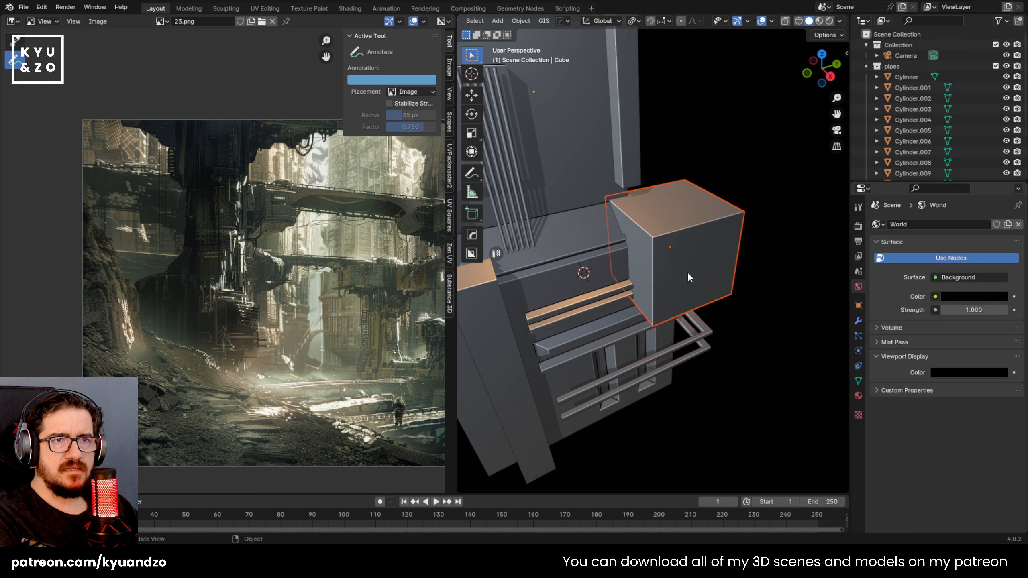
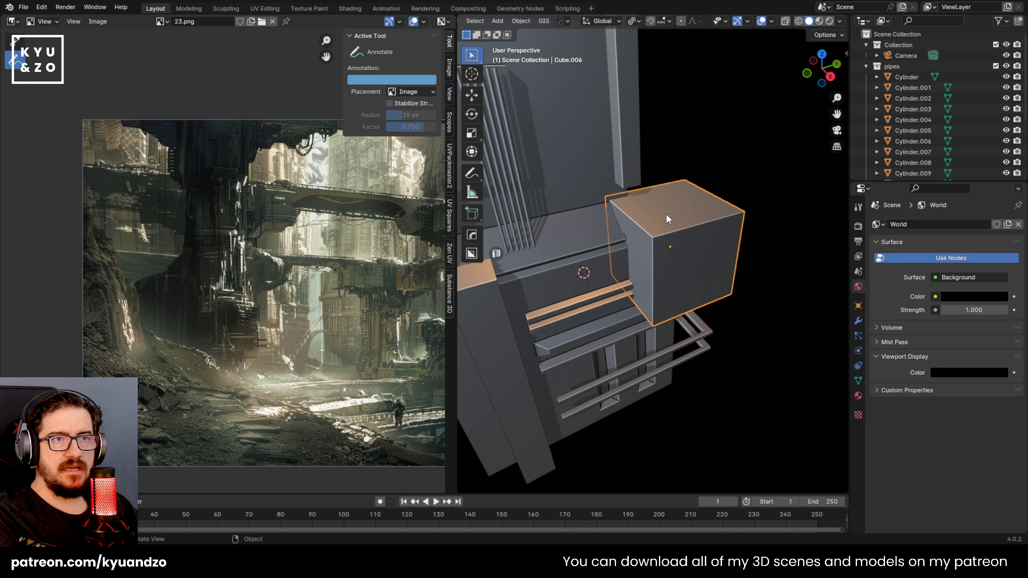
pyautogui.press('g')
pyautogui.rightClick(684, 146)
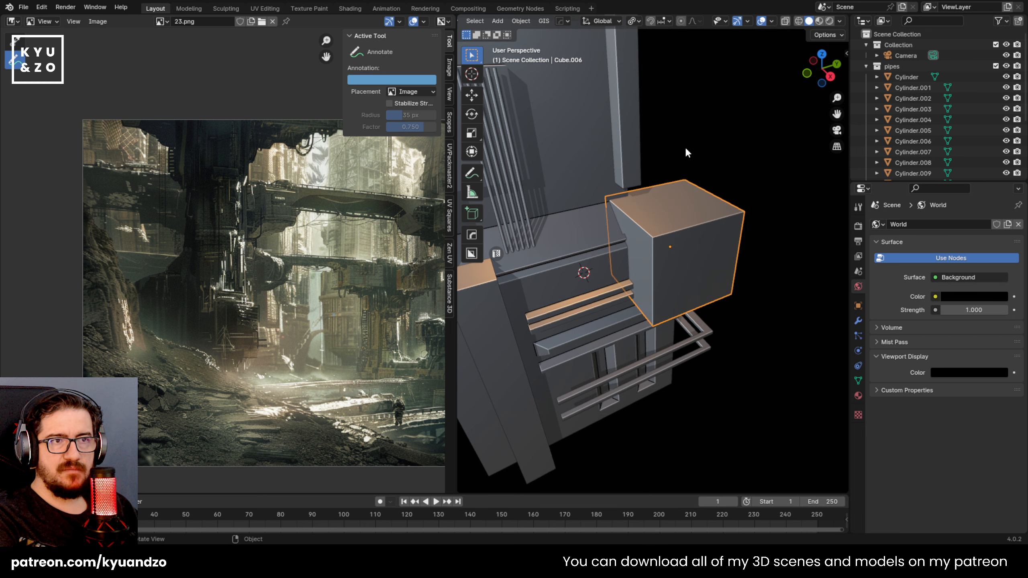
pyautogui.click(684, 147)
pyautogui.click(662, 200)
# Try to subtract the cube from the base block with the HOps Difference boolean and undo the operation
pyautogui.scroll(1, 589, 250)
pyautogui.keyDown('shift'); pyautogui.click(574, 219); pyautogui.keyUp('shift')
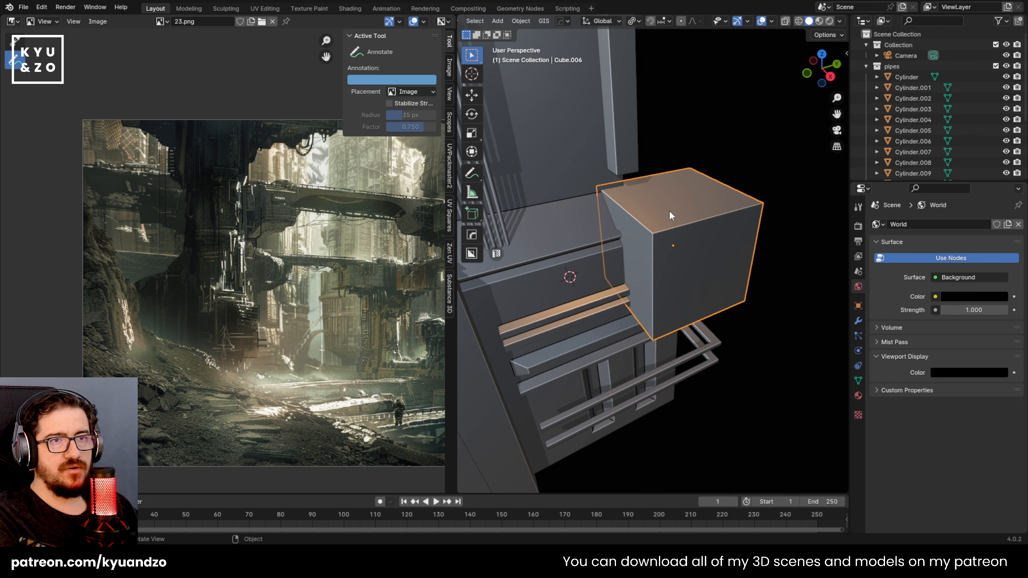
pyautogui.keyDown('shift'); pyautogui.click(575, 234); pyautogui.keyUp('shift')
pyautogui.press('q')
pyautogui.click(575, 233)
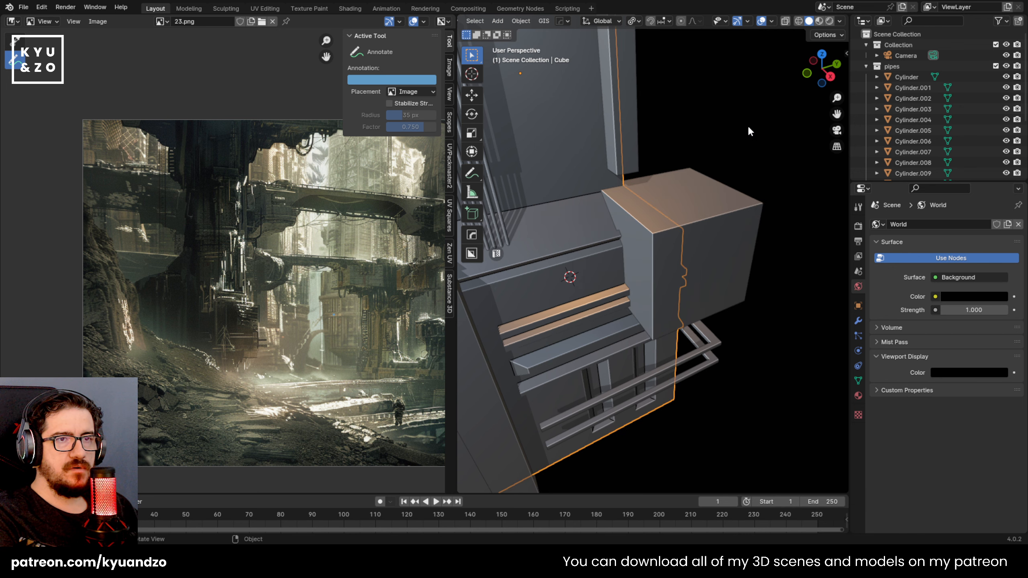
pyautogui.keyDown('shift'); pyautogui.click(589, 231); pyautogui.keyUp('shift')
pyautogui.press('q')
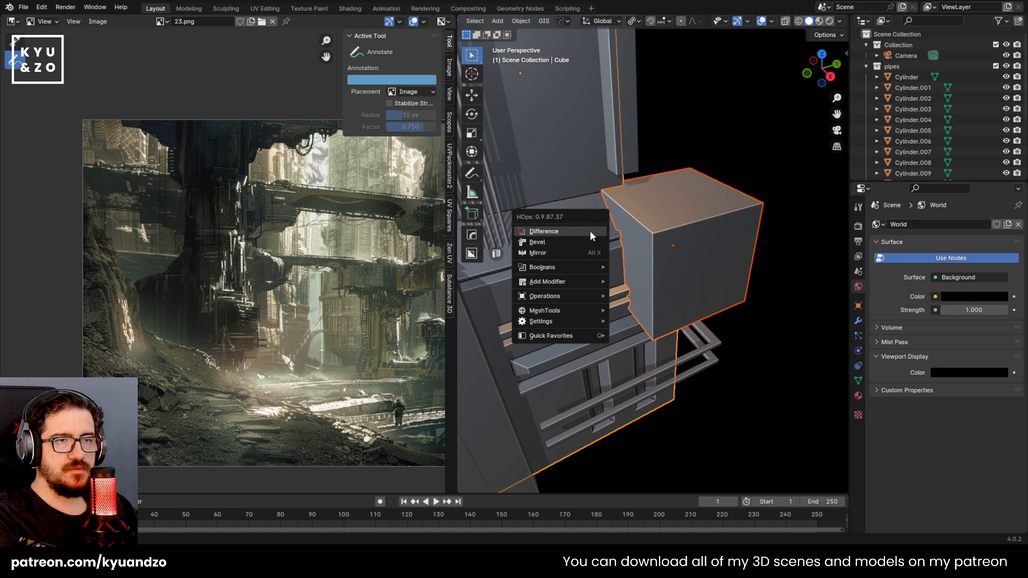
pyautogui.click(589, 232)
pyautogui.hotkey('ctrl', 'z')
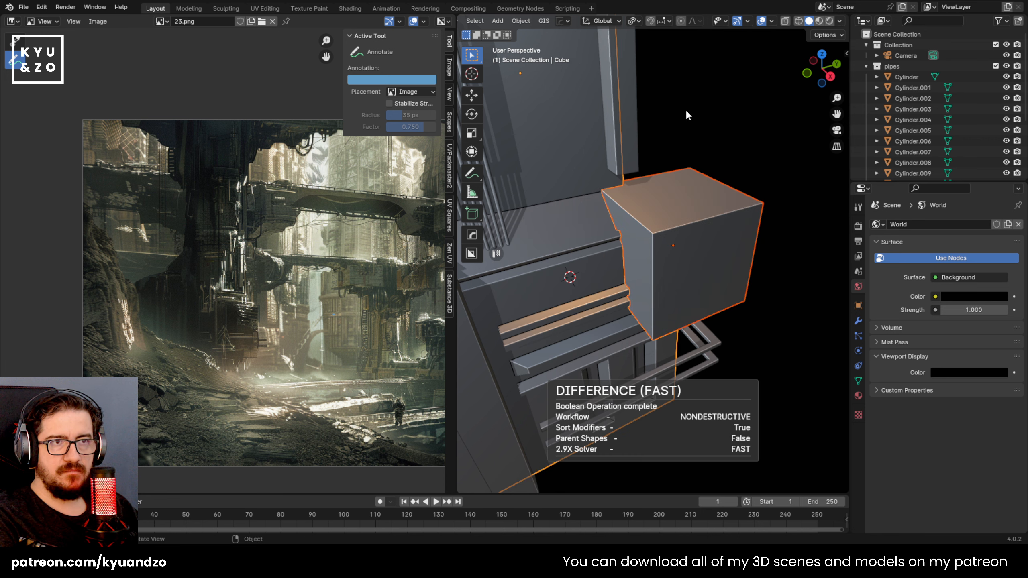
# Cut the cube out of the base block's corner with the HOps Difference operation and expand its settings
pyautogui.keyDown('shift'); pyautogui.click(596, 224); pyautogui.keyUp('shift')
pyautogui.moveTo(724, 181); pyautogui.dragTo(622, 206, button='middle')
pyautogui.press('q')
pyautogui.click(622, 206)
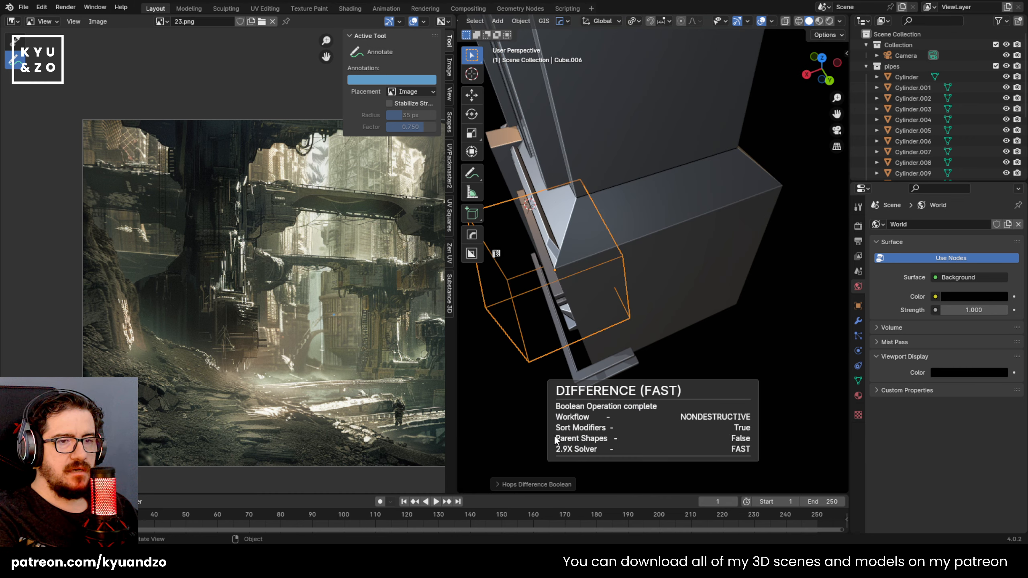
pyautogui.click(498, 485)
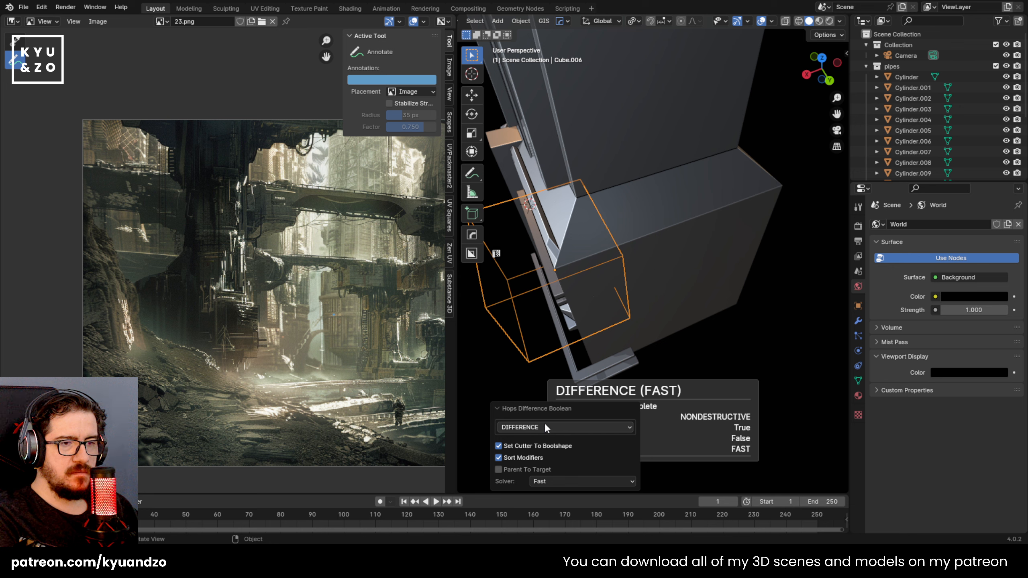
# Show the base block's modifiers and select the cutter cube at its corner
pyautogui.moveTo(578, 224); pyautogui.dragTo(602, 184, button='middle')
pyautogui.click(672, 242)
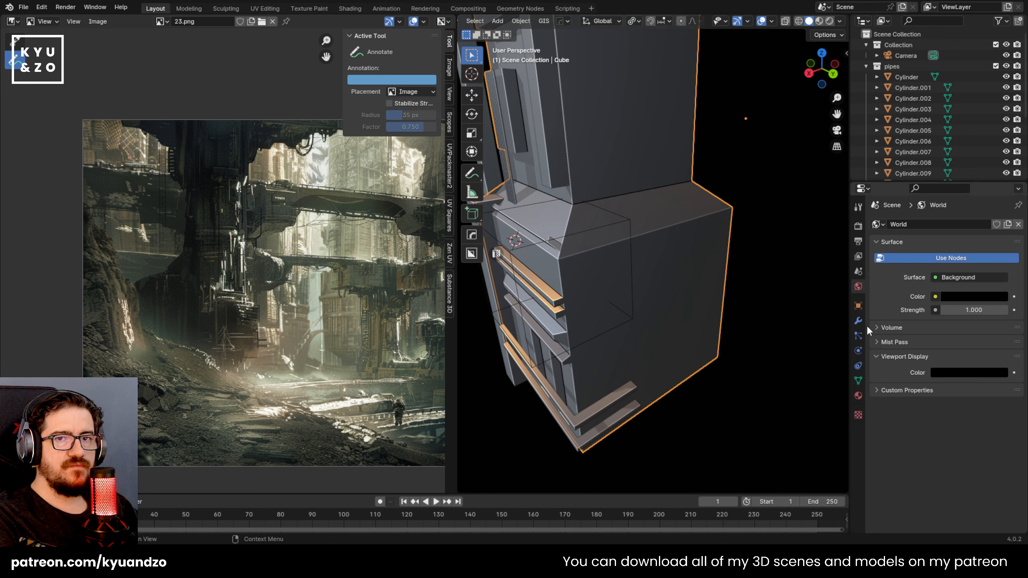
pyautogui.click(858, 321)
pyautogui.keyDown('shift'); pyautogui.moveTo(617, 253); pyautogui.dragTo(683, 255, button='middle'); pyautogui.keyUp('shift')
pyautogui.click(685, 233)
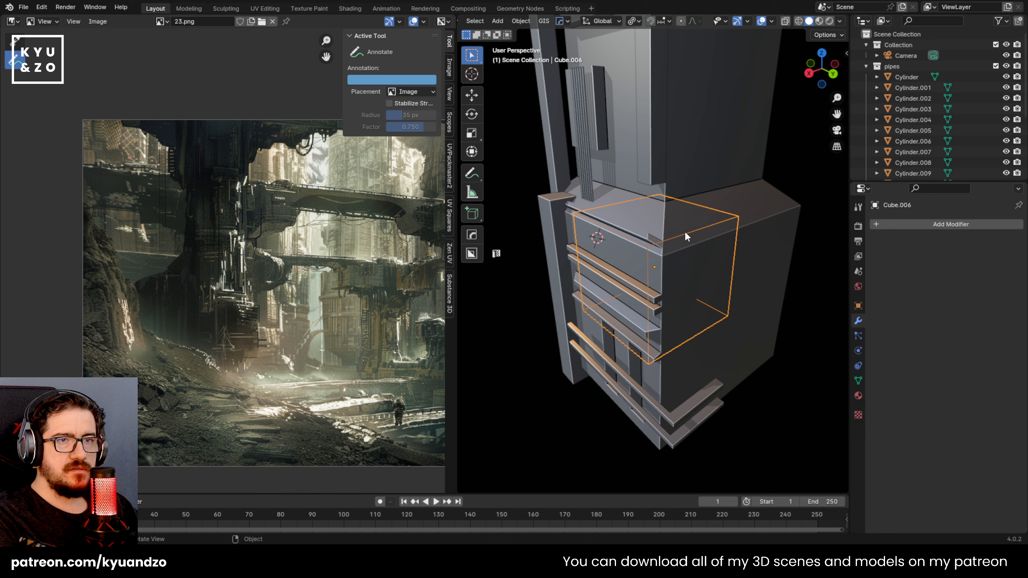
# Try to scale the cutter cube along Z and shift its position at the block's corner
pyautogui.press('s')
pyautogui.press('z')
pyautogui.rightClick(834, 290)
pyautogui.moveTo(834, 293); pyautogui.dragTo(723, 293, button='middle')
pyautogui.press('g')
pyautogui.click(724, 300)
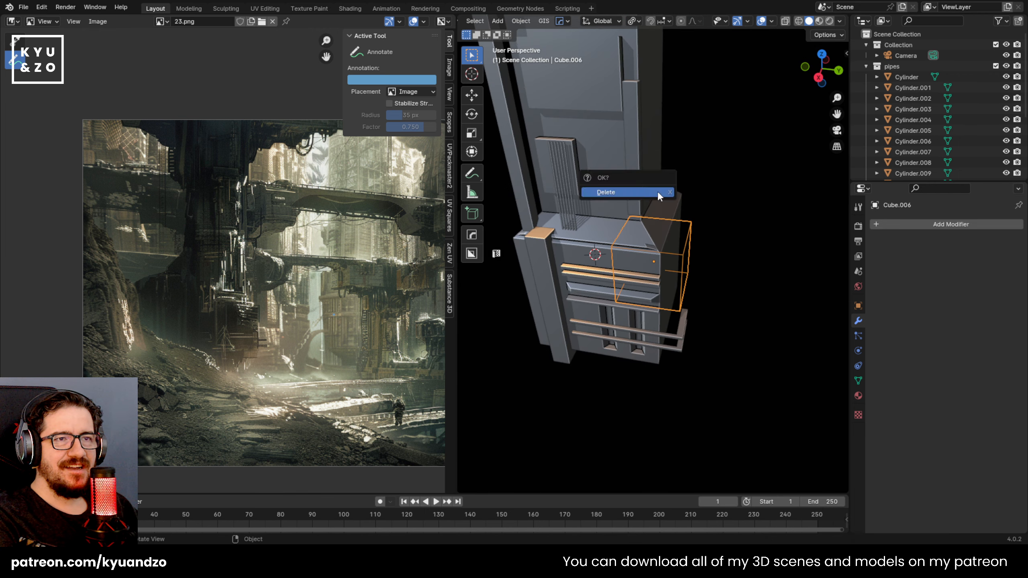
# Delete the cutter cube and remove the Boolean modifier from the base block
pyautogui.click(656, 192)
pyautogui.scroll(3, 663, 217)
pyautogui.click(628, 209)
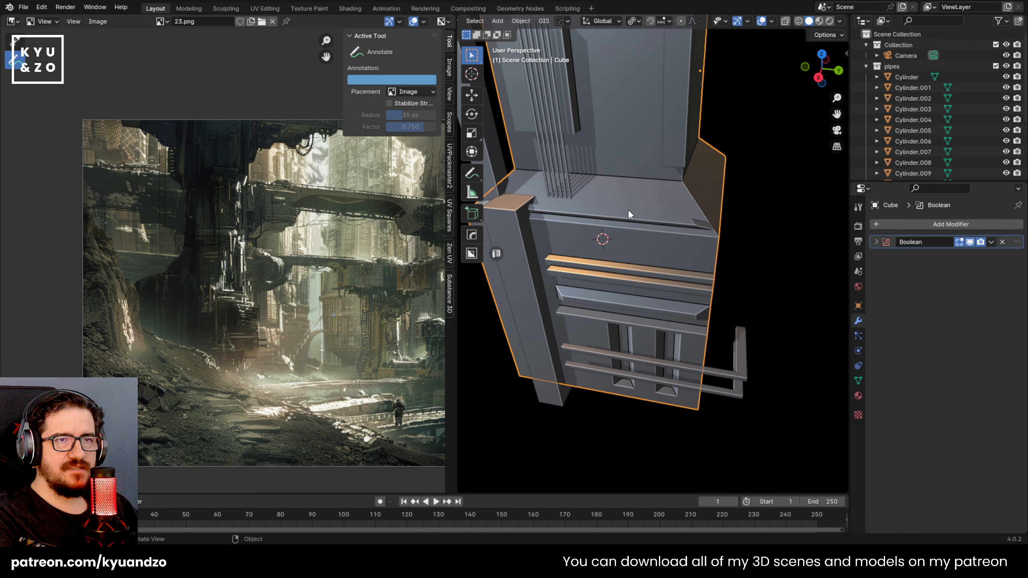
pyautogui.moveTo(628, 209); pyautogui.dragTo(644, 178, button='middle')
pyautogui.click(1002, 242)
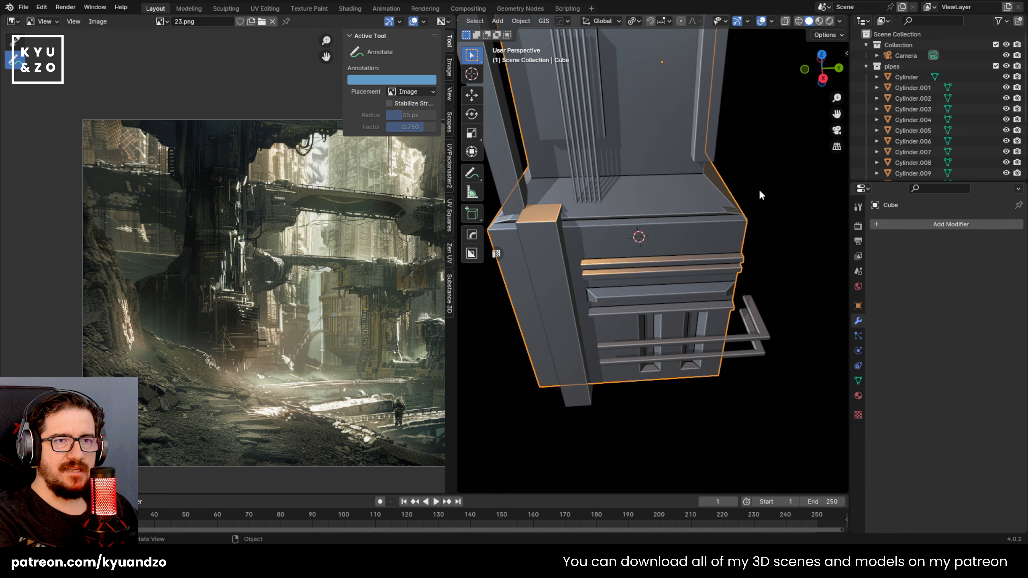
pyautogui.scroll(5, 680, 279)
pyautogui.press('Tab')
pyautogui.press('Tab')
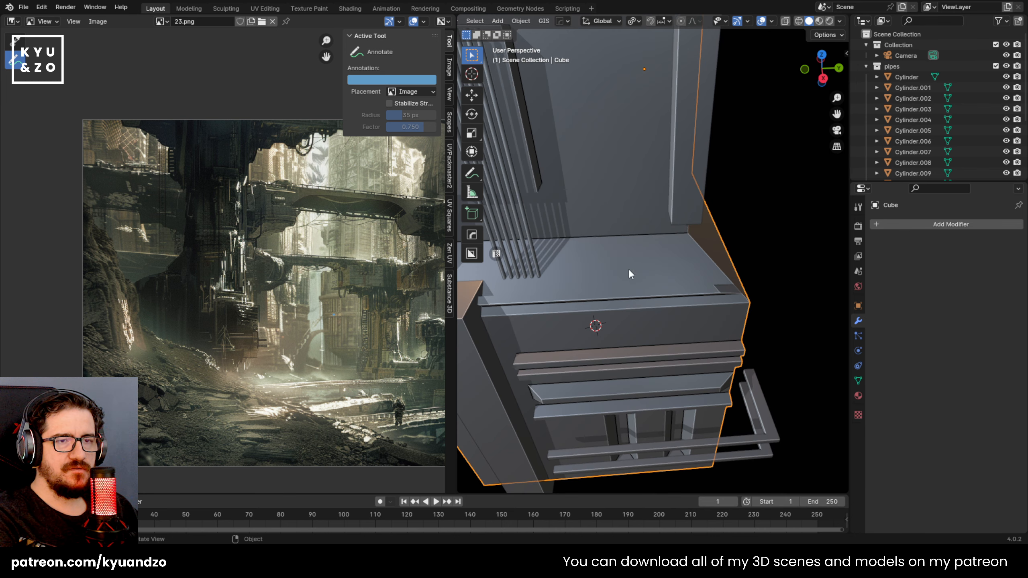
# Add a cube above the base block and scale it to about 0.393
pyautogui.scroll(2, 630, 261)
pyautogui.hotkey('shift', 'a')
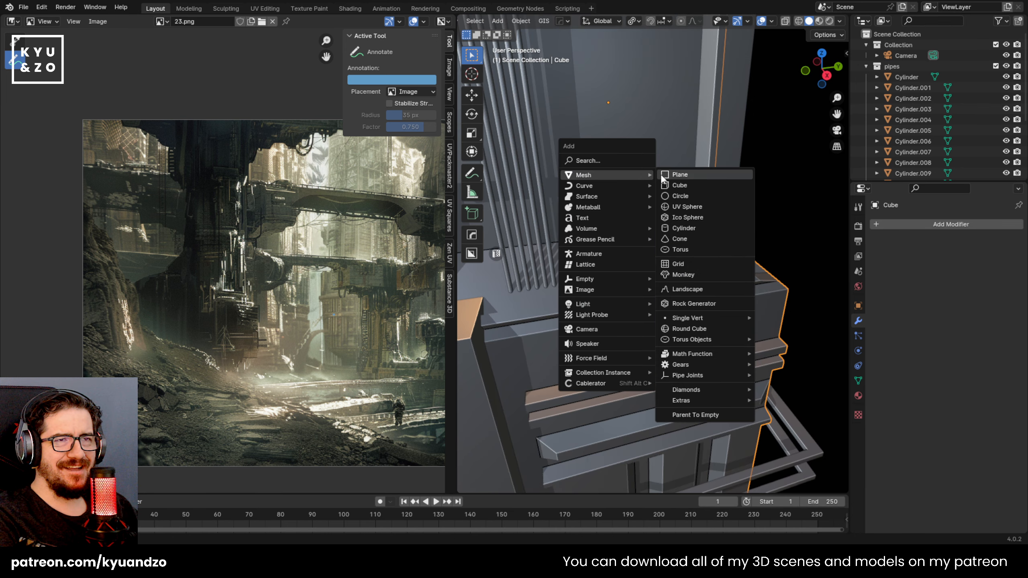
pyautogui.click(679, 185)
pyautogui.press('s')
pyautogui.click(715, 225)
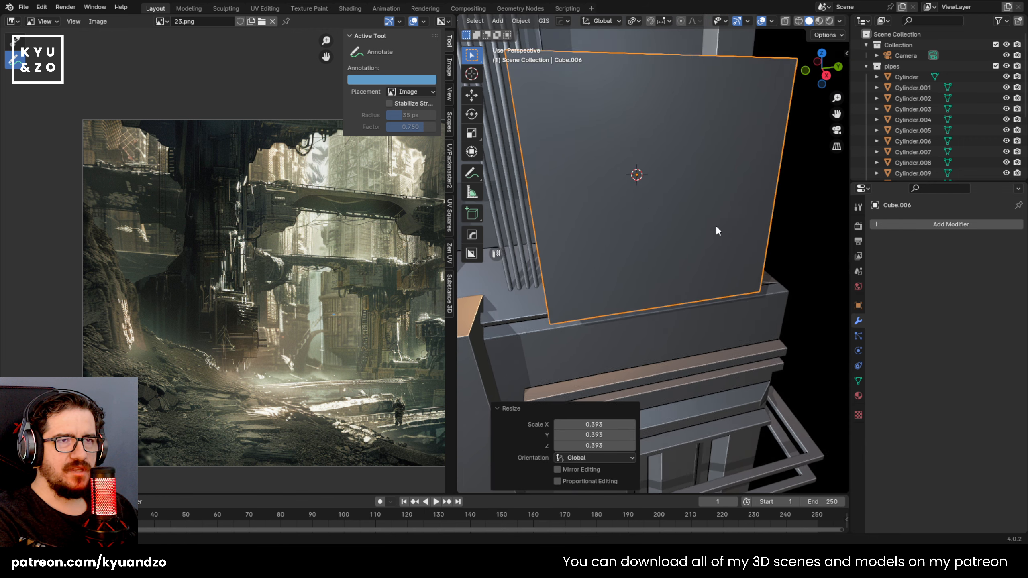
# Cut the new cube out of the pillar body with the HOps Difference operation
pyautogui.moveTo(715, 225); pyautogui.dragTo(625, 239, button='middle')
pyautogui.keyDown('shift'); pyautogui.click(771, 47); pyautogui.keyUp('shift')
pyautogui.scroll(-1, 727, 147)
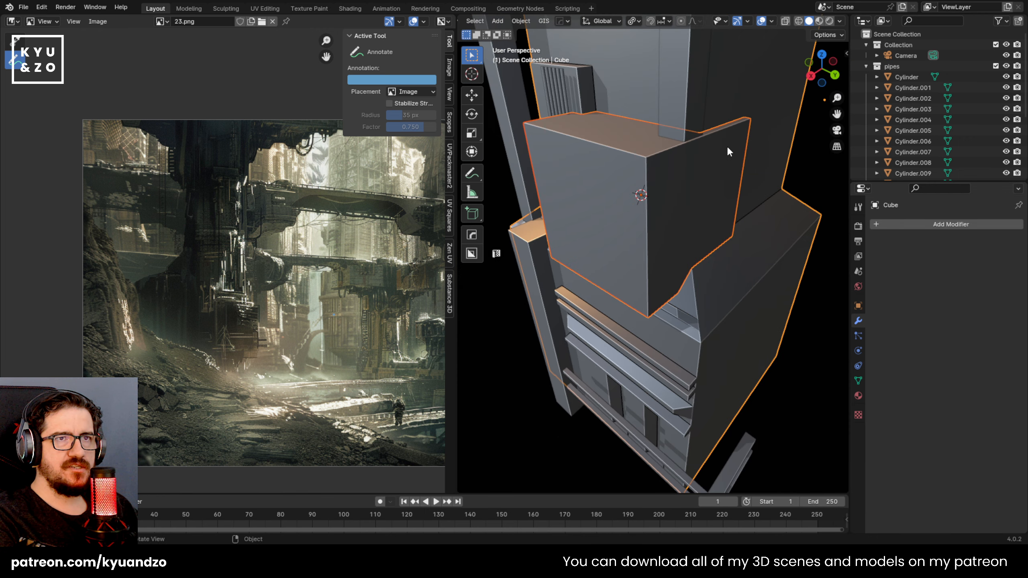
pyautogui.press('q')
pyautogui.keyDown('shift'); pyautogui.moveTo(727, 146); pyautogui.dragTo(634, 271, button='middle'); pyautogui.keyUp('shift')
pyautogui.click(655, 248)
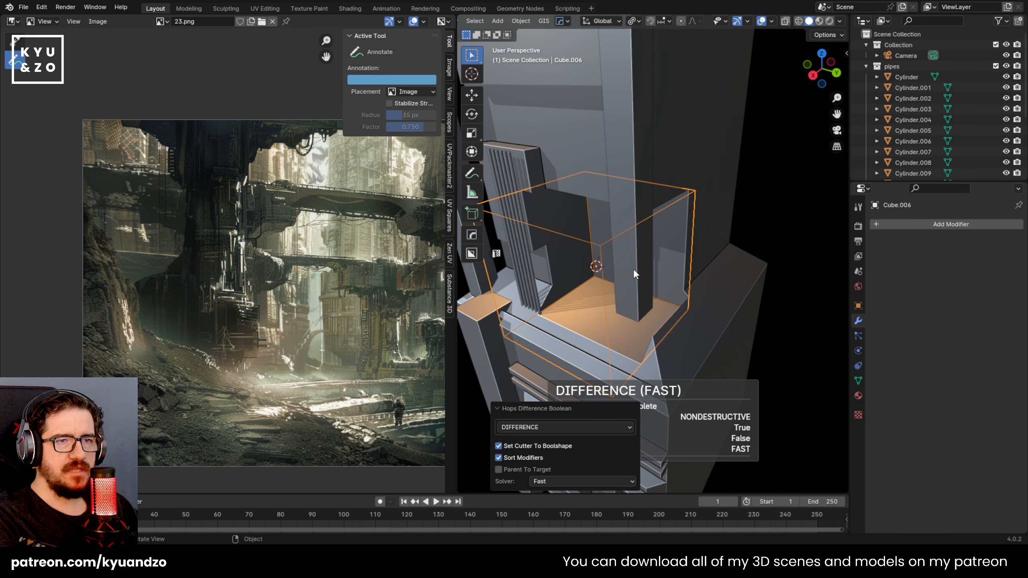
# Select the cutter cube and shift it about 0.32 m along X into the pillar's base
pyautogui.click(587, 254)
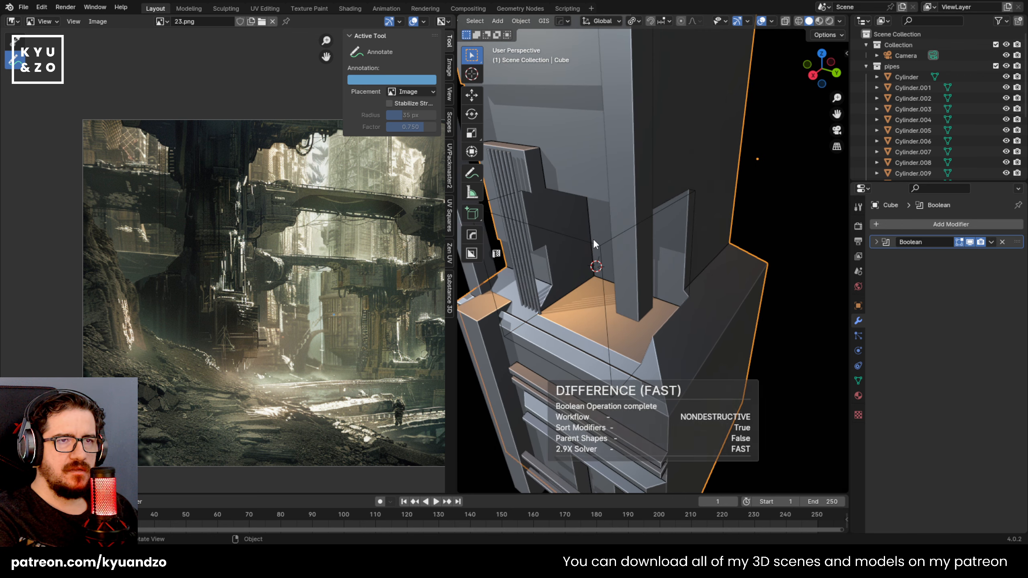
pyautogui.moveTo(594, 243); pyautogui.dragTo(606, 246, button='middle')
pyautogui.click(608, 243)
pyautogui.press('g')
pyautogui.press('z')
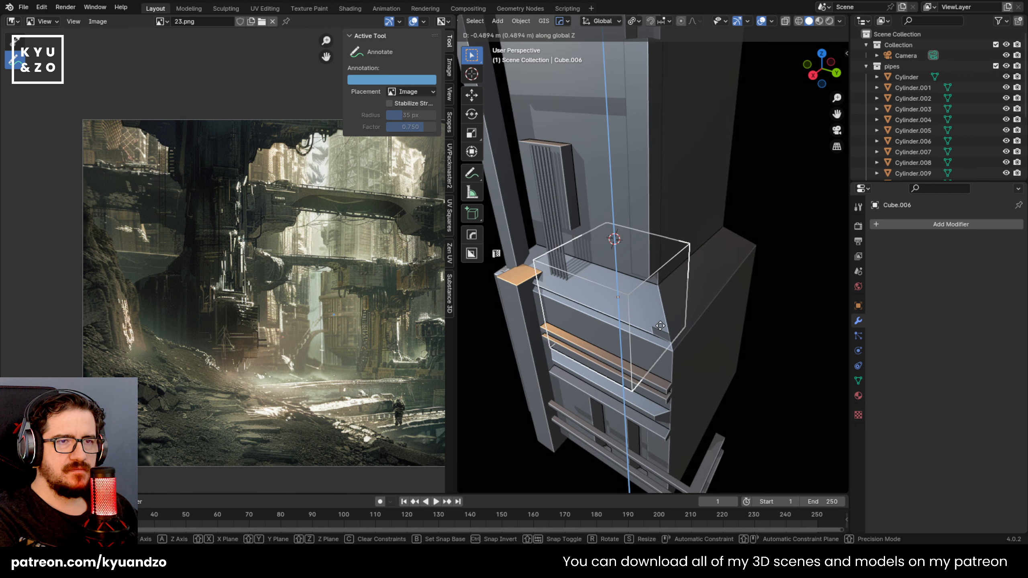
pyautogui.press('x')
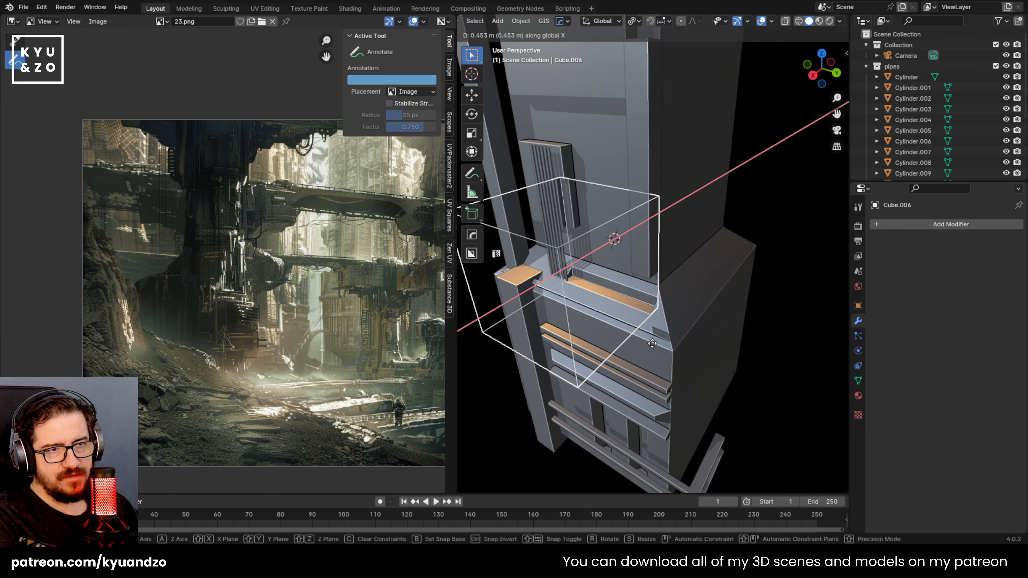
pyautogui.click(647, 344)
pyautogui.press('g')
pyautogui.press('z')
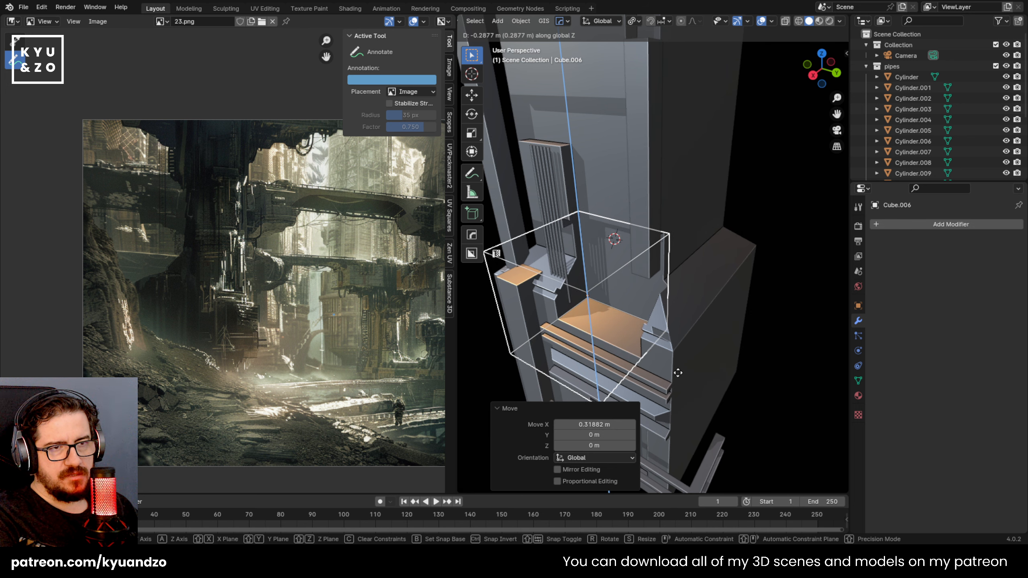
pyautogui.press('s')
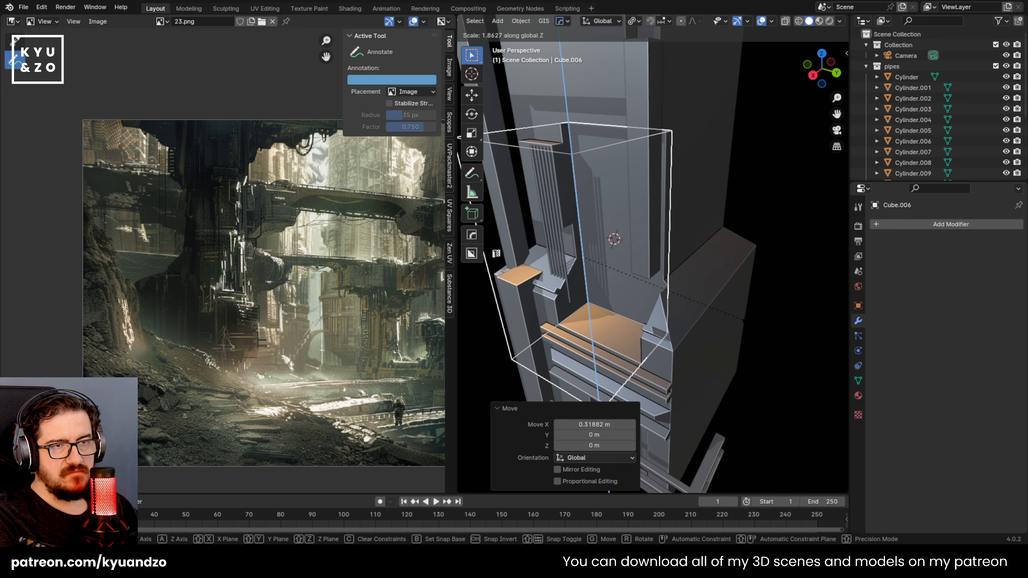
pyautogui.rightClick(689, 243)
# Reposition the cutter cube along X at the pillar's lower corner and shift it about 0.24 m along Y
pyautogui.press('g')
pyautogui.press('y')
pyautogui.press('x')
pyautogui.click(687, 260)
pyautogui.press('g')
pyautogui.press('x')
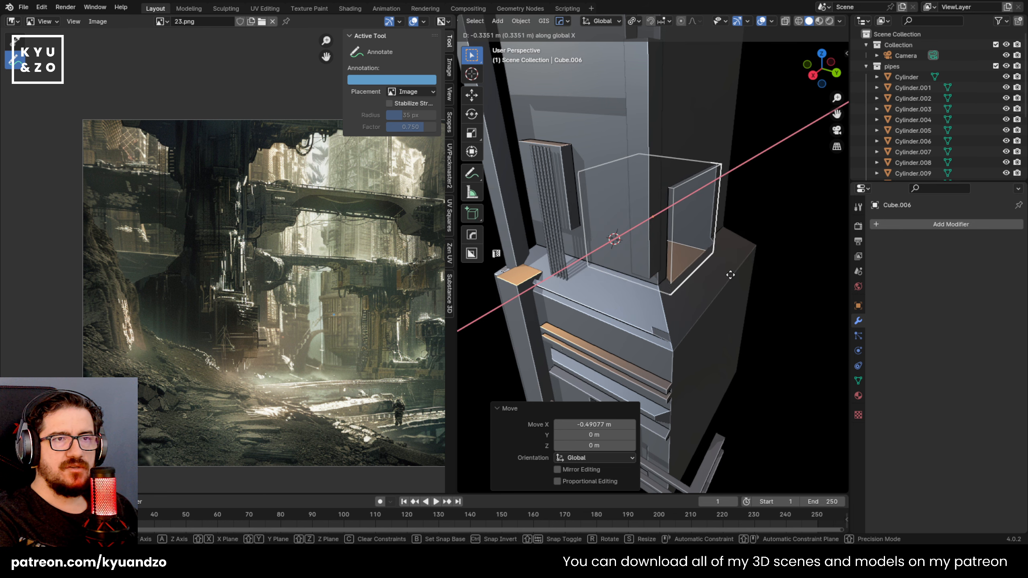
pyautogui.click(716, 270)
pyautogui.press('g')
pyautogui.press('y')
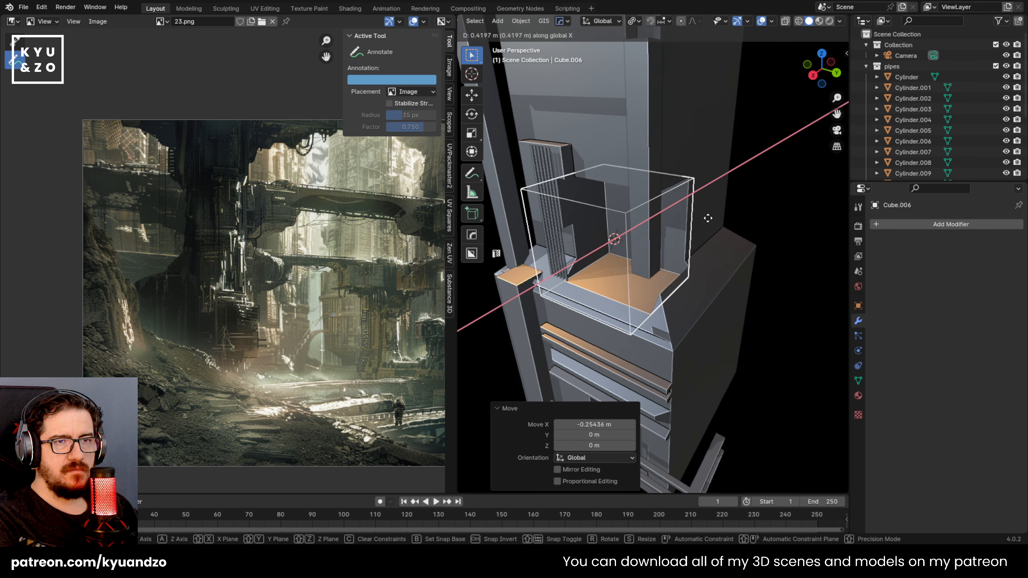
pyautogui.click(726, 235)
# Shift the cutter cube further along Y so that the cut is confined to the pillar's outer corner
pyautogui.moveTo(614, 239); pyautogui.dragTo(641, 255, button='middle')
pyautogui.scroll(1, 603, 290)
pyautogui.keyDown('shift'); pyautogui.moveTo(604, 289); pyautogui.dragTo(621, 267, button='middle'); pyautogui.keyUp('shift')
pyautogui.scroll(2, 619, 264)
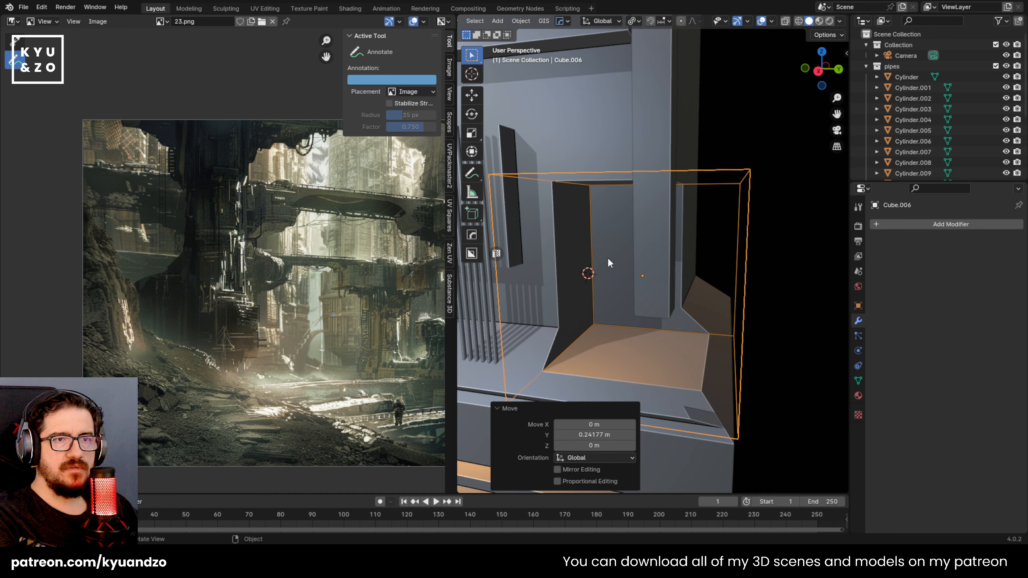
pyautogui.press('g')
pyautogui.press('y')
pyautogui.click(664, 276)
# Delete the vertical column hanging over the corner cut
pyautogui.click(659, 154)
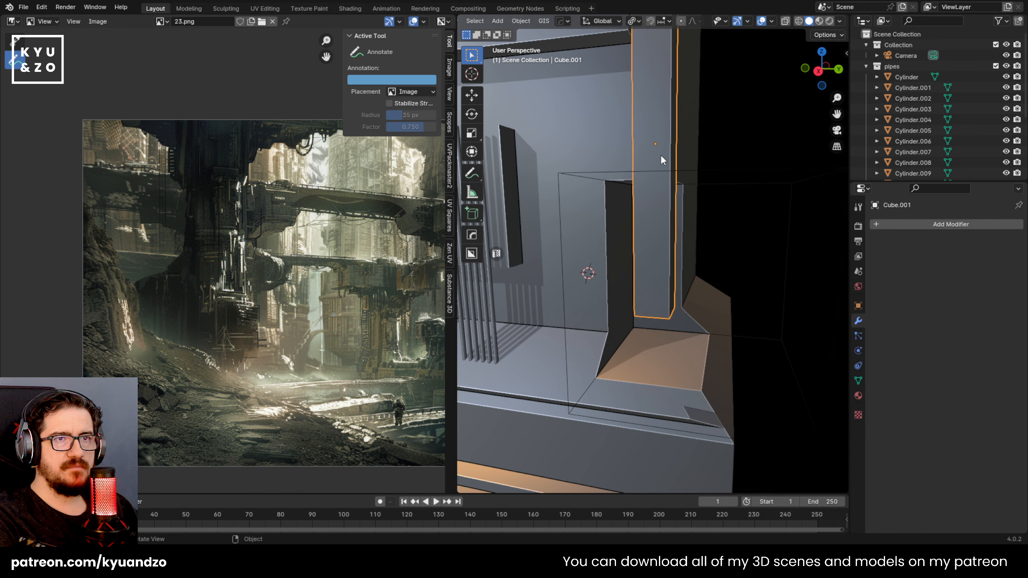
pyautogui.scroll(-3, 657, 198)
pyautogui.press('x')
pyautogui.click(657, 199)
# Add two crossing sets of evenly spaced, centred loop cuts to the cutter cube in Edit Mode
pyautogui.scroll(4, 665, 227)
pyautogui.keyDown('shift'); pyautogui.moveTo(666, 229); pyautogui.dragTo(631, 252, button='middle'); pyautogui.keyUp('shift')
pyautogui.click(665, 199)
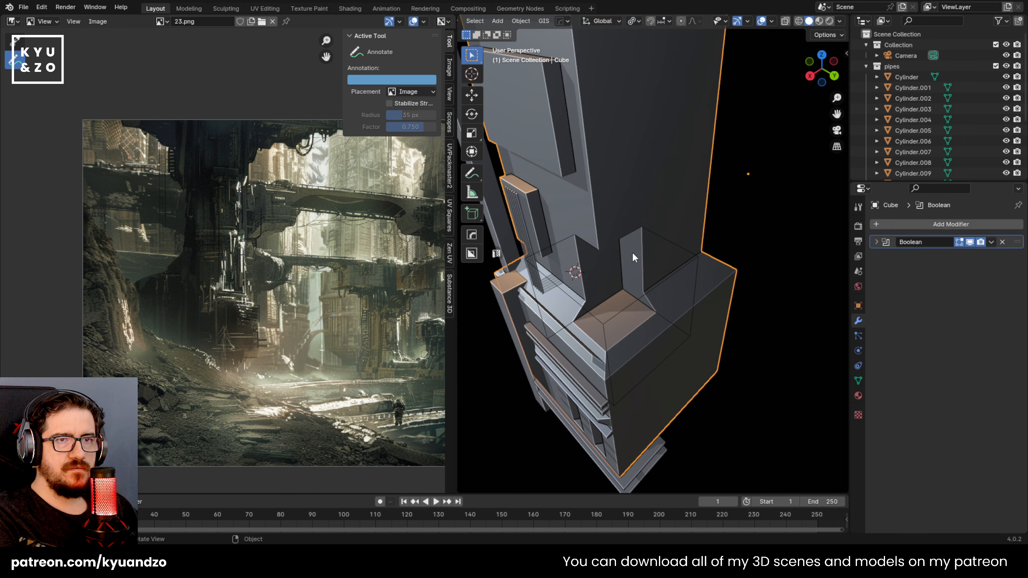
pyautogui.click(688, 252)
pyautogui.scroll(3, 644, 291)
pyautogui.press('Tab')
pyautogui.hotkey('ctrl', 'r')
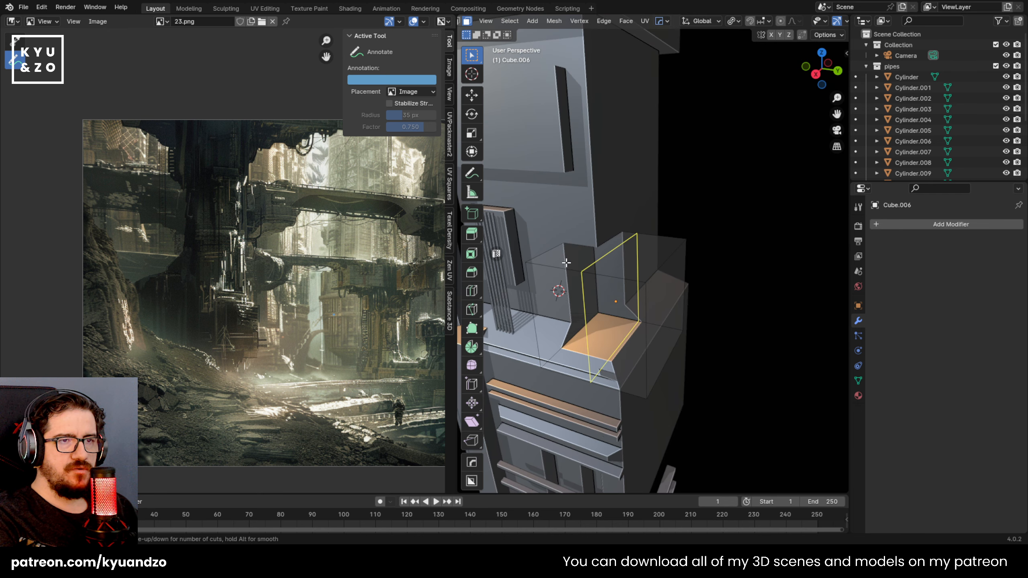
pyautogui.scroll(8, 566, 262)
pyautogui.click(567, 262)
pyautogui.rightClick(569, 261)
pyautogui.hotkey('ctrl', 'r')
pyautogui.scroll(8, 572, 259)
pyautogui.click(572, 259)
pyautogui.rightClick(573, 259)
pyautogui.click(572, 259)
# Try to select adjacent face loops running over the cutter cube's top and sides
pyautogui.keyDown('shift'); pyautogui.moveTo(573, 259); pyautogui.dragTo(548, 291, button='middle'); pyautogui.keyUp('shift')
pyautogui.scroll(5, 668, 287)
pyautogui.press('3')
pyautogui.keyDown('alt'); pyautogui.click(665, 219); pyautogui.keyUp('alt')
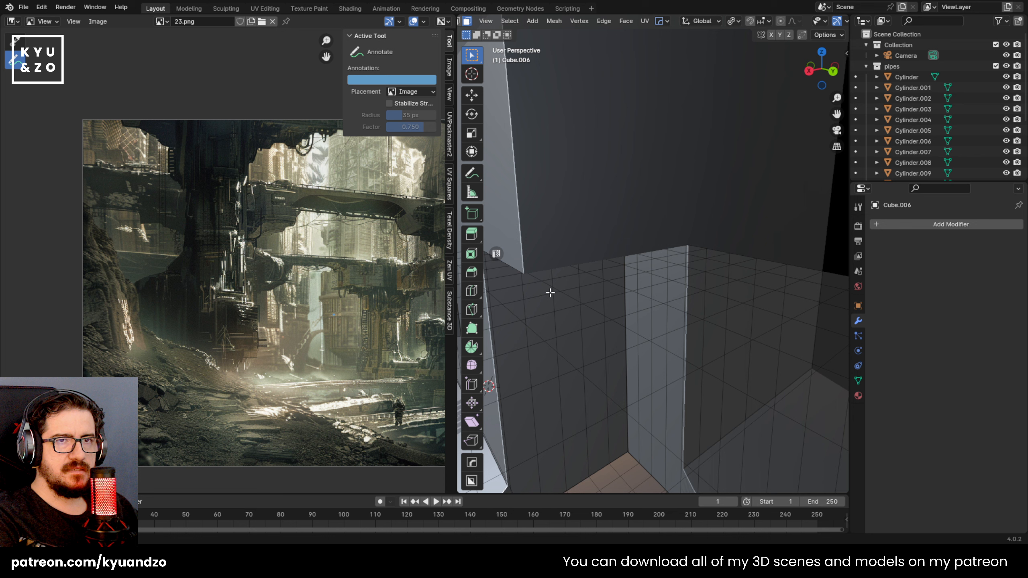
pyautogui.scroll(-2, 592, 289)
pyautogui.click(649, 259)
pyautogui.press('l')
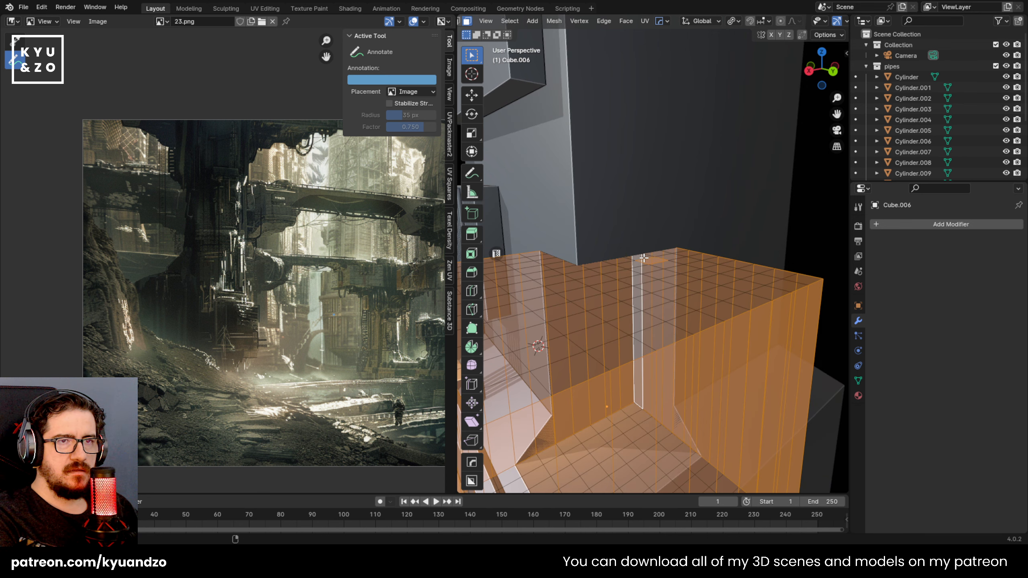
pyautogui.keyDown('alt'); pyautogui.keyDown('shift'); pyautogui.click(644, 257); pyautogui.keyUp('shift'); pyautogui.keyUp('alt')
pyautogui.click(643, 257)
pyautogui.keyDown('alt'); pyautogui.click(647, 259); pyautogui.keyUp('alt')
pyautogui.keyDown('alt'); pyautogui.keyDown('shift'); pyautogui.click(646, 259); pyautogui.keyUp('shift'); pyautogui.keyUp('alt')
pyautogui.keyDown('alt'); pyautogui.keyDown('shift'); pyautogui.click(647, 259); pyautogui.keyUp('shift'); pyautogui.keyUp('alt')
pyautogui.keyDown('alt'); pyautogui.keyDown('shift'); pyautogui.click(664, 255); pyautogui.keyUp('shift'); pyautogui.keyUp('alt')
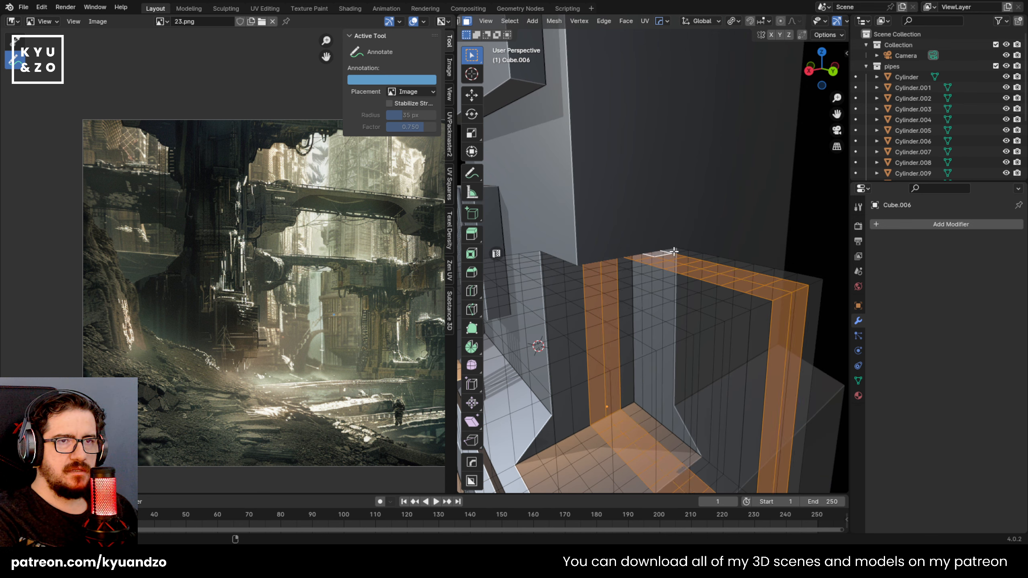
pyautogui.keyDown('alt'); pyautogui.keyDown('shift'); pyautogui.click(661, 273); pyautogui.keyUp('shift'); pyautogui.keyUp('alt')
# Select the band of adjacent face loops across the cutter cube and scale it along Z
pyautogui.click(643, 271)
pyautogui.keyDown('alt'); pyautogui.keyDown('shift'); pyautogui.click(644, 269); pyautogui.keyUp('shift'); pyautogui.keyUp('alt')
pyautogui.keyDown('alt'); pyautogui.keyDown('shift'); pyautogui.click(647, 266); pyautogui.keyUp('shift'); pyautogui.keyUp('alt')
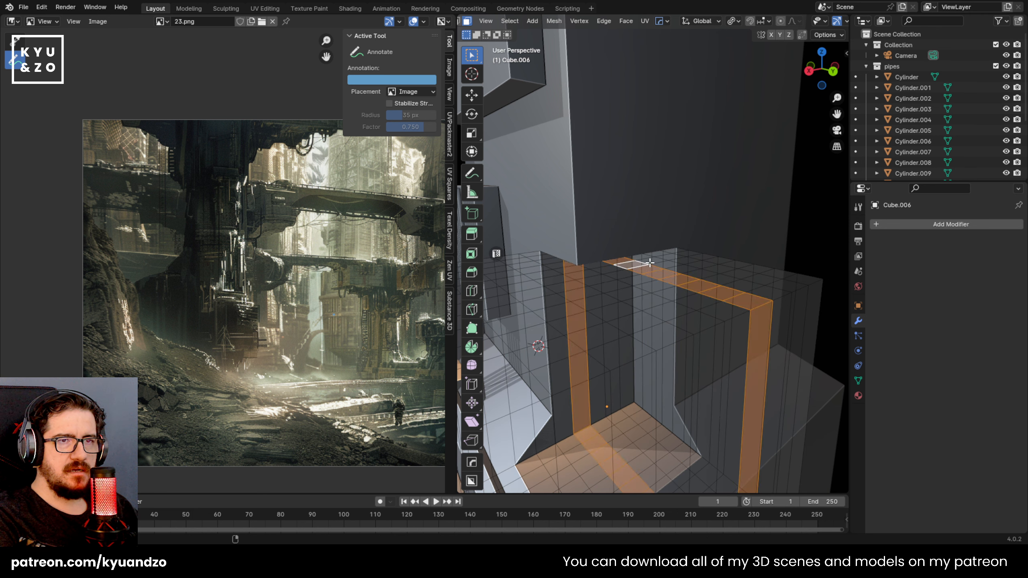
pyautogui.keyDown('alt'); pyautogui.keyDown('shift'); pyautogui.click(659, 263); pyautogui.keyUp('shift'); pyautogui.keyUp('alt')
pyautogui.keyDown('alt'); pyautogui.keyDown('shift'); pyautogui.click(679, 258); pyautogui.keyUp('shift'); pyautogui.keyUp('alt')
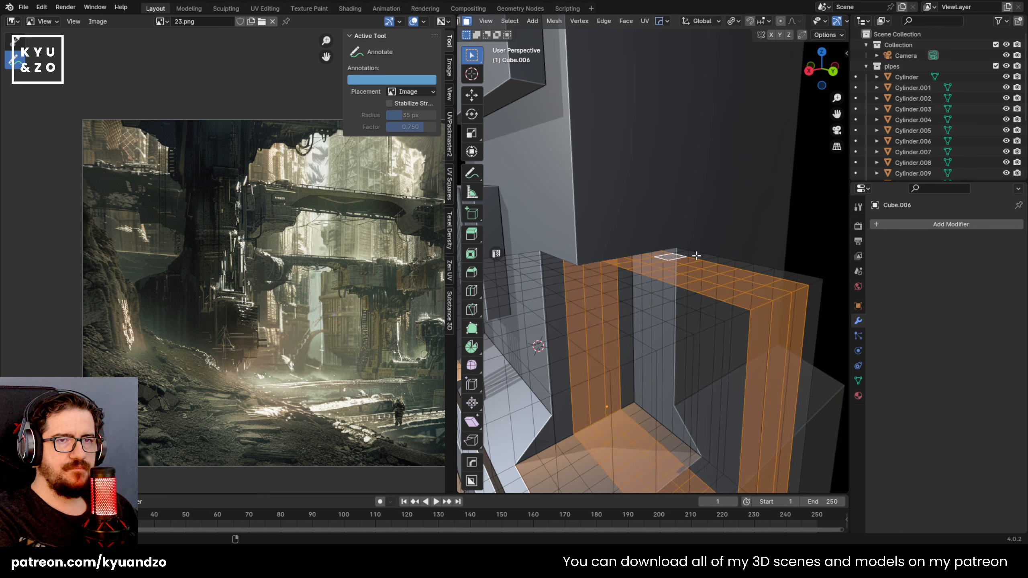
pyautogui.moveTo(695, 255); pyautogui.dragTo(658, 340, button='middle')
pyautogui.press('s')
pyautogui.press('z')
pyautogui.click(713, 333)
# Add a centred loop cut to the cutter mesh
pyautogui.moveTo(617, 272); pyautogui.dragTo(734, 237, button='middle')
pyautogui.hotkey('ctrl', 'r')
pyautogui.click(632, 244)
pyautogui.rightClick(631, 244)
pyautogui.click(650, 237)
# Select the adjacent tall faces on the cutter's inner side and extrude them about 0.17 m
pyautogui.hotkey('alt', 'z')
pyautogui.scroll(2, 674, 233)
pyautogui.click(631, 219)
pyautogui.keyDown('shift'); pyautogui.click(643, 223); pyautogui.keyUp('shift')
pyautogui.keyDown('shift'); pyautogui.click(657, 229); pyautogui.keyUp('shift')
pyautogui.keyDown('shift'); pyautogui.click(678, 234); pyautogui.keyUp('shift')
pyautogui.keyDown('shift'); pyautogui.click(670, 235); pyautogui.keyUp('shift')
pyautogui.moveTo(668, 215); pyautogui.dragTo(654, 234, button='middle')
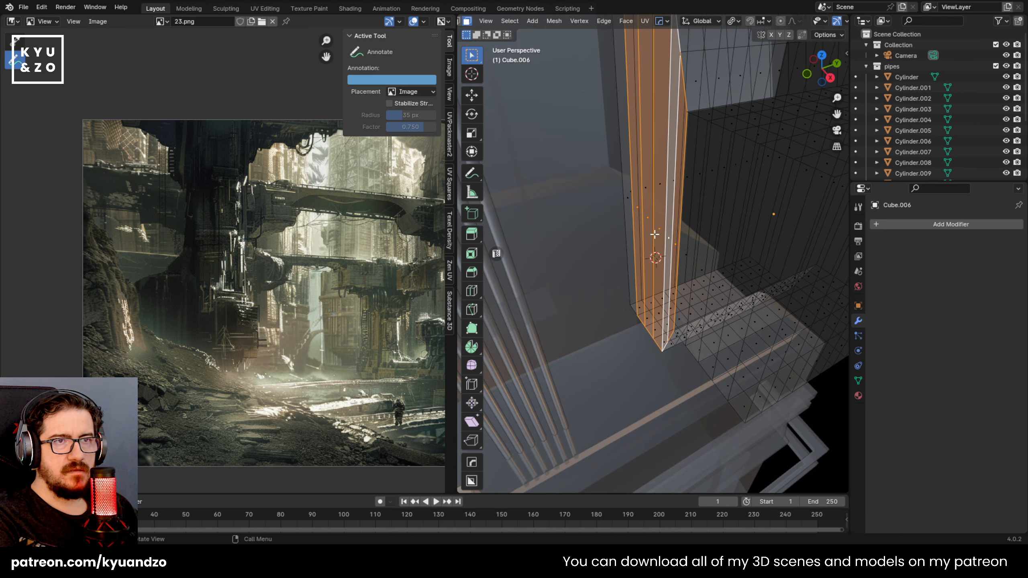
pyautogui.keyDown('shift'); pyautogui.click(627, 204); pyautogui.keyUp('shift')
pyautogui.moveTo(725, 211); pyautogui.dragTo(665, 222, button='middle')
pyautogui.hotkey('alt', 'z')
pyautogui.press('e')
pyautogui.click(637, 213)
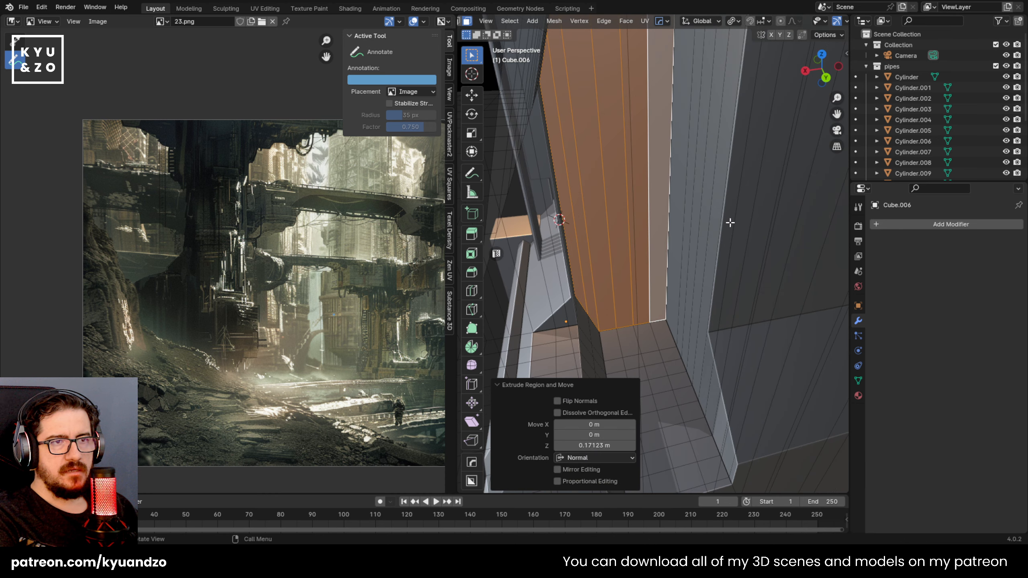
# Try to scale the extruded faces uniformly to about 0.757 and shift them along Y
pyautogui.press('s')
pyautogui.click(699, 224)
pyautogui.press('g')
pyautogui.press('y')
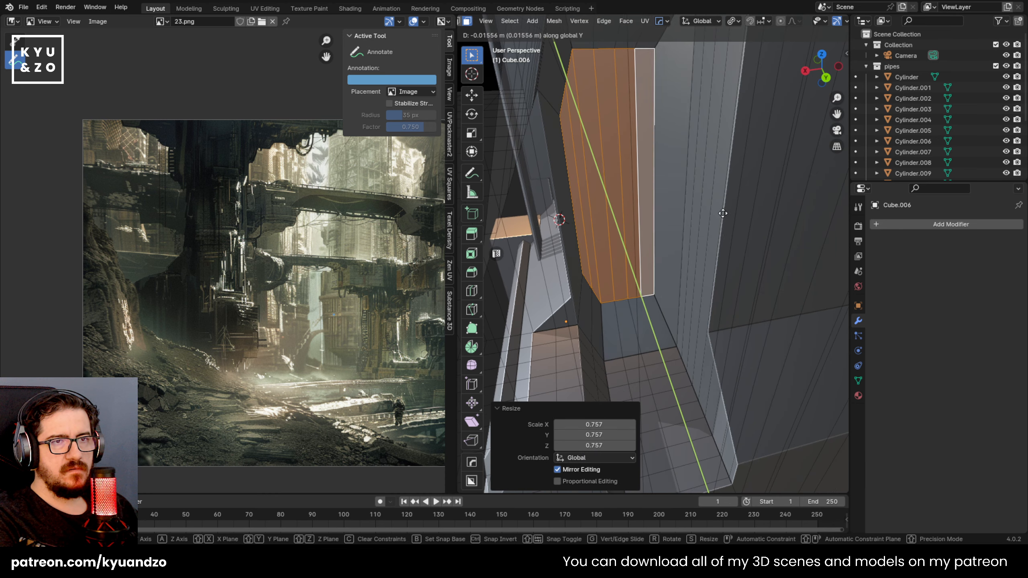
pyautogui.rightClick(705, 222)
pyautogui.hotkey('ctrl', 'z')
# Taper the extruded faces to about 0.5 along X, shift them along X, and leave Edit Mode
pyautogui.press('s')
pyautogui.press('y')
pyautogui.press('x')
pyautogui.click(649, 222)
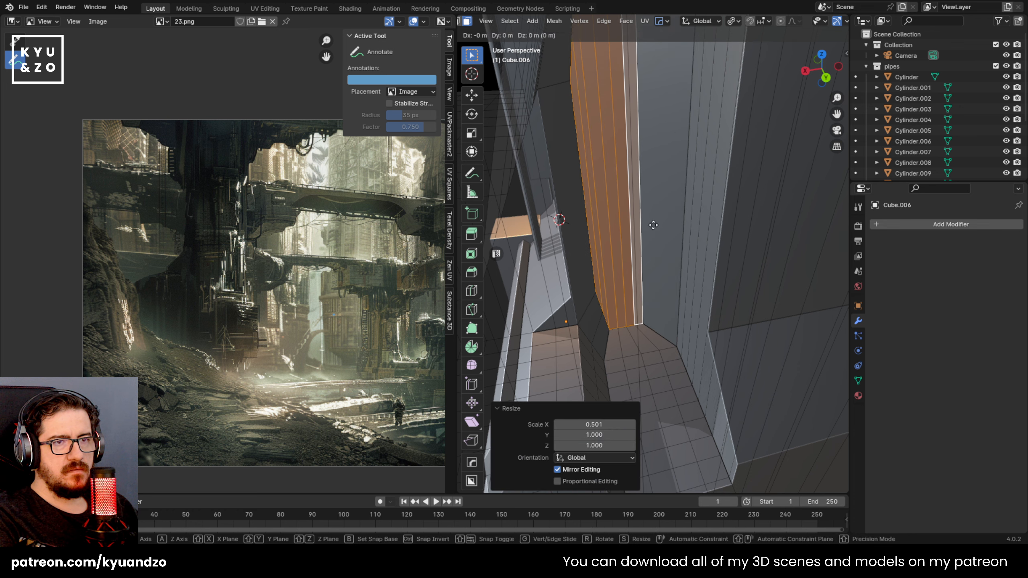
pyautogui.press('g')
pyautogui.press('x')
pyautogui.click(678, 221)
pyautogui.press('Tab')
# Apply the pillar's Boolean modifier with HOps Smart Apply and delete the cutter object
pyautogui.moveTo(679, 222); pyautogui.dragTo(690, 202, button='middle')
pyautogui.scroll(-2, 687, 198)
pyautogui.scroll(4, 686, 200)
pyautogui.scroll(-5, 667, 218)
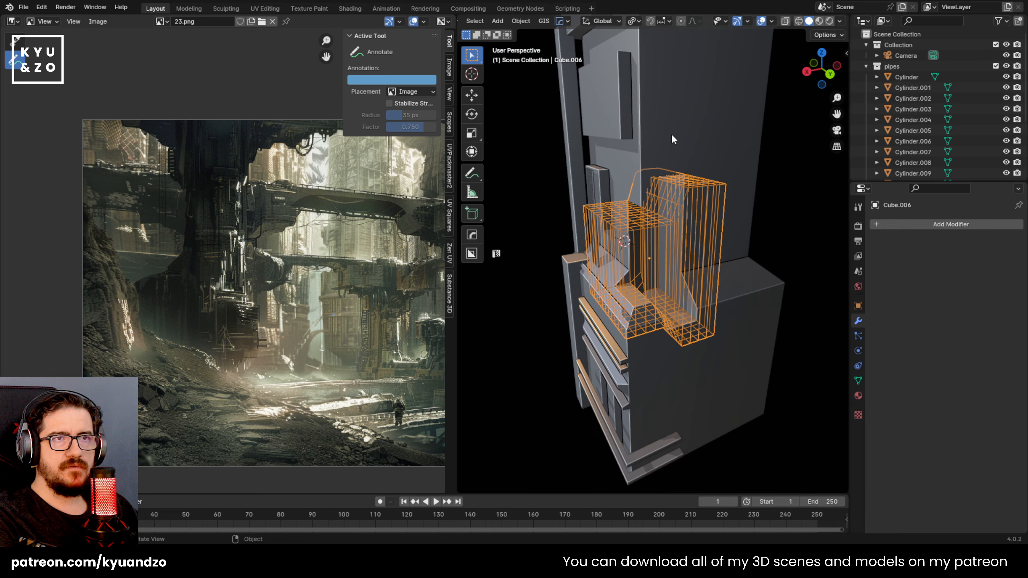
pyautogui.click(671, 132)
pyautogui.press('q')
pyautogui.moveTo(665, 195)
pyautogui.click(713, 337)
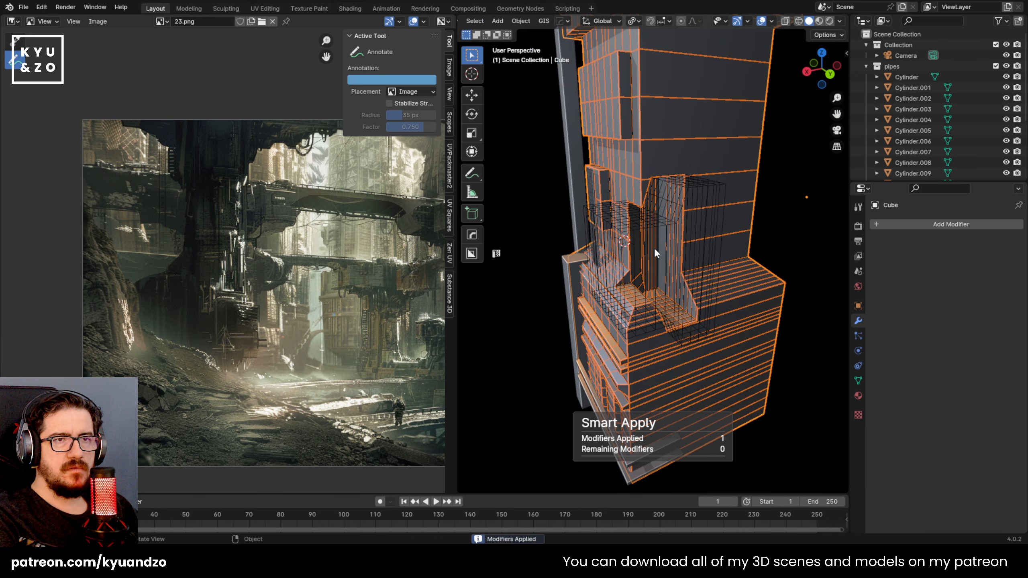
pyautogui.click(654, 226)
pyautogui.press('Delete')
# Examine the recess cut into the pillar's lower corner from near and far
pyautogui.scroll(4, 654, 226)
pyautogui.moveTo(654, 243); pyautogui.dragTo(651, 217, button='middle')
pyautogui.scroll(-3, 643, 256)
pyautogui.scroll(3, 642, 220)
pyautogui.scroll(1, 652, 217)
pyautogui.click(597, 277)
pyautogui.scroll(3, 598, 276)
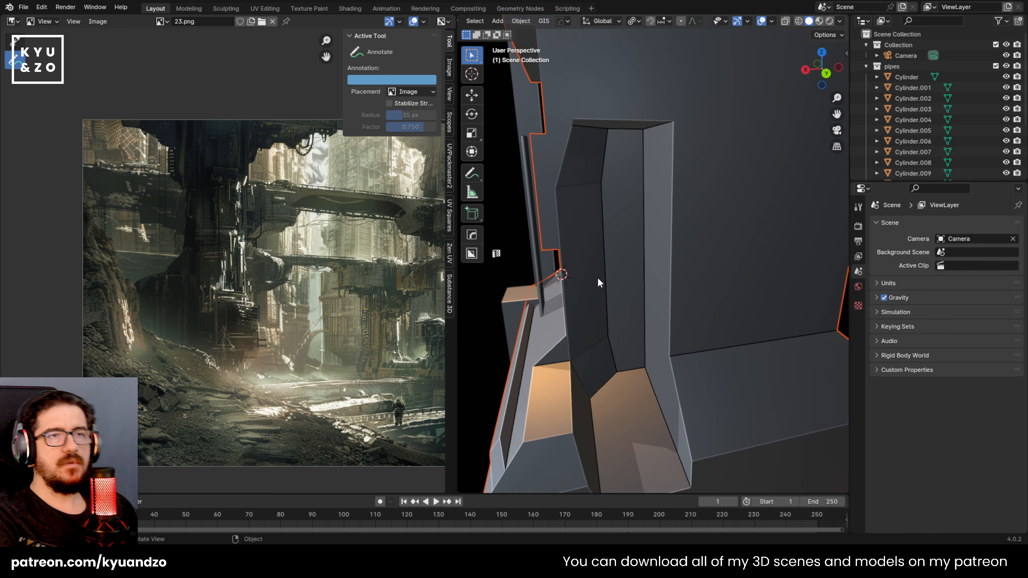
pyautogui.scroll(-6, 621, 195)
pyautogui.scroll(5, 621, 194)
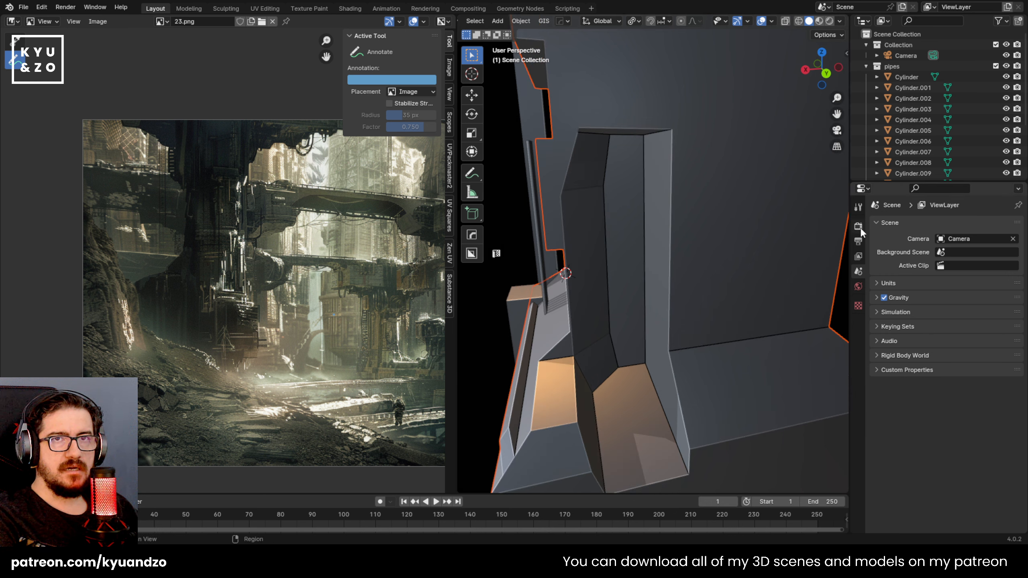
pyautogui.scroll(-7, 658, 360)
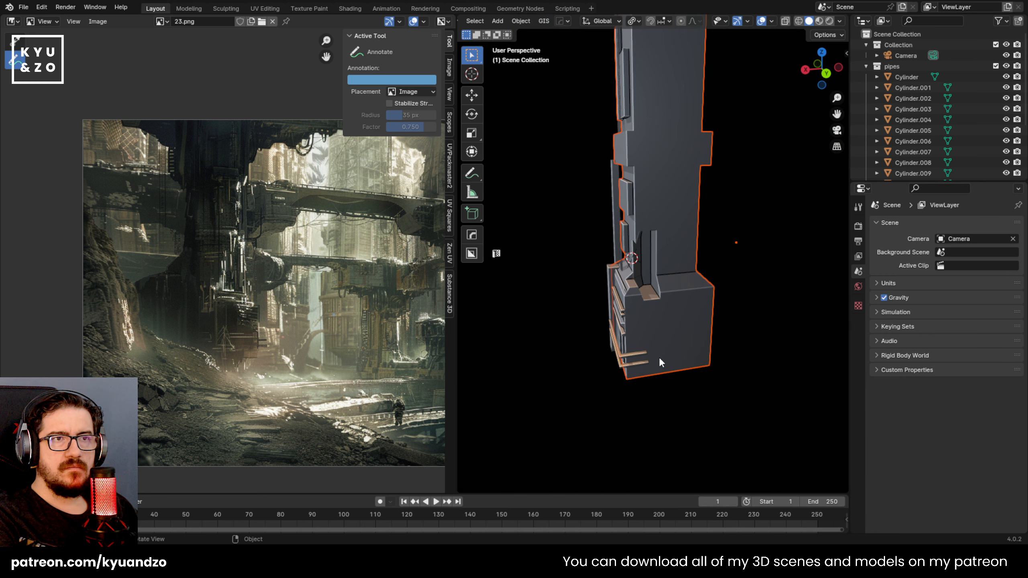
# Open the pillar mesh in vertex editing and select a vertex on the corner recess's upper edge
pyautogui.click(553, 224)
pyautogui.moveTo(553, 223); pyautogui.dragTo(639, 202, button='middle')
pyautogui.click(652, 140)
pyautogui.press('Tab')
pyautogui.press('Tab')
pyautogui.press('Tab')
pyautogui.scroll(6, 648, 182)
pyautogui.keyDown('shift'); pyautogui.moveTo(638, 203); pyautogui.dragTo(640, 242, button='middle'); pyautogui.keyUp('shift')
pyautogui.scroll(2, 647, 289)
pyautogui.scroll(5, 640, 242)
pyautogui.keyDown('shift'); pyautogui.moveTo(697, 170); pyautogui.dragTo(643, 256, button='middle'); pyautogui.keyUp('shift')
pyautogui.scroll(3, 596, 172)
pyautogui.keyDown('shift'); pyautogui.moveTo(601, 142); pyautogui.dragTo(602, 165, button='middle'); pyautogui.keyUp('shift')
pyautogui.press('1')
pyautogui.scroll(-2, 597, 172)
pyautogui.keyDown('shift'); pyautogui.moveTo(602, 165); pyautogui.dragTo(606, 236, button='middle'); pyautogui.keyUp('shift')
pyautogui.scroll(-2, 606, 237)
pyautogui.click(634, 251)
# Knife-cut a vertical edge from the recess's upper corner to the horizontal edge above it
pyautogui.hotkey('shift', '`')
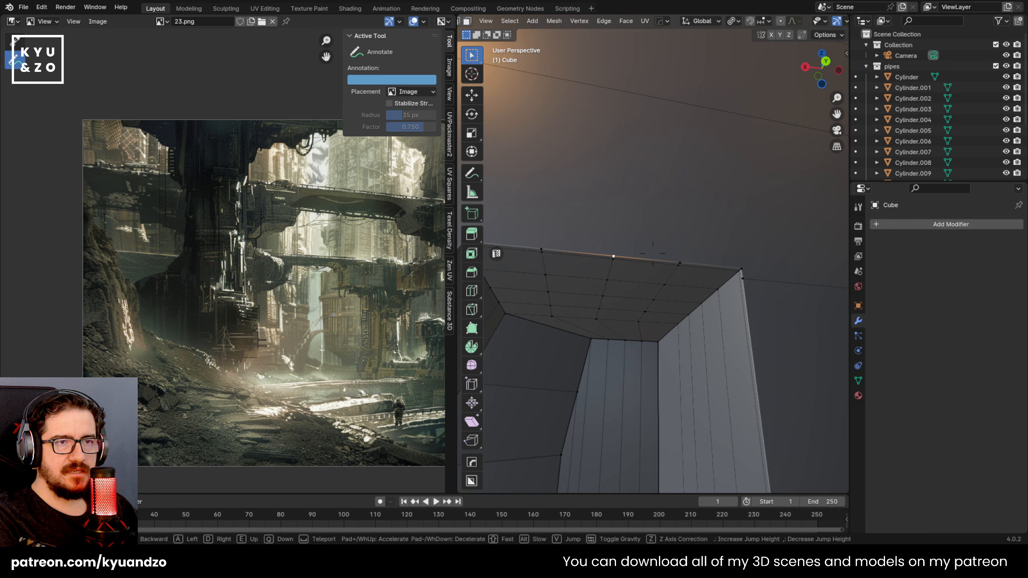
pyautogui.press('s')
pyautogui.press('d')
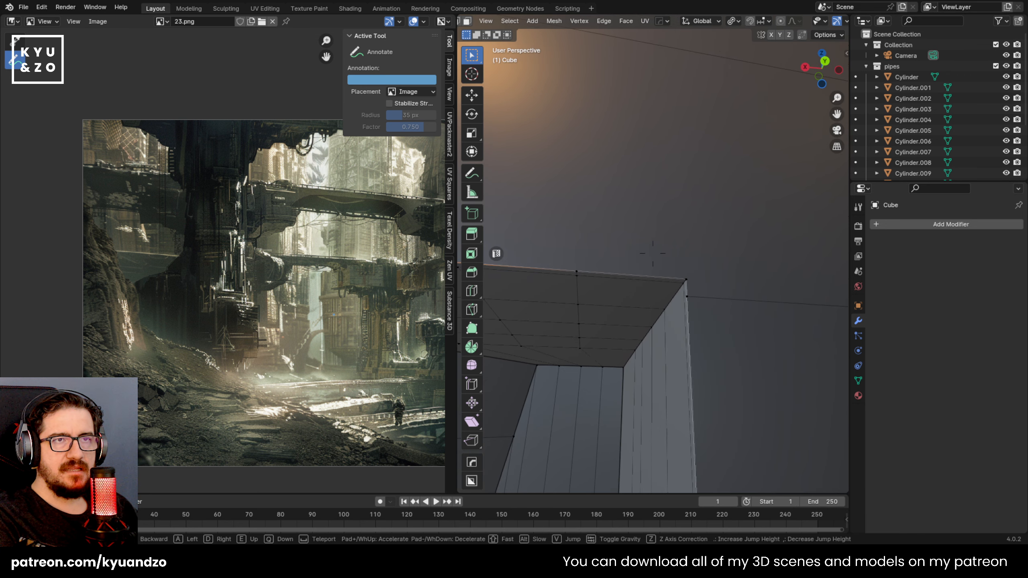
pyautogui.click(655, 278)
pyautogui.press('k')
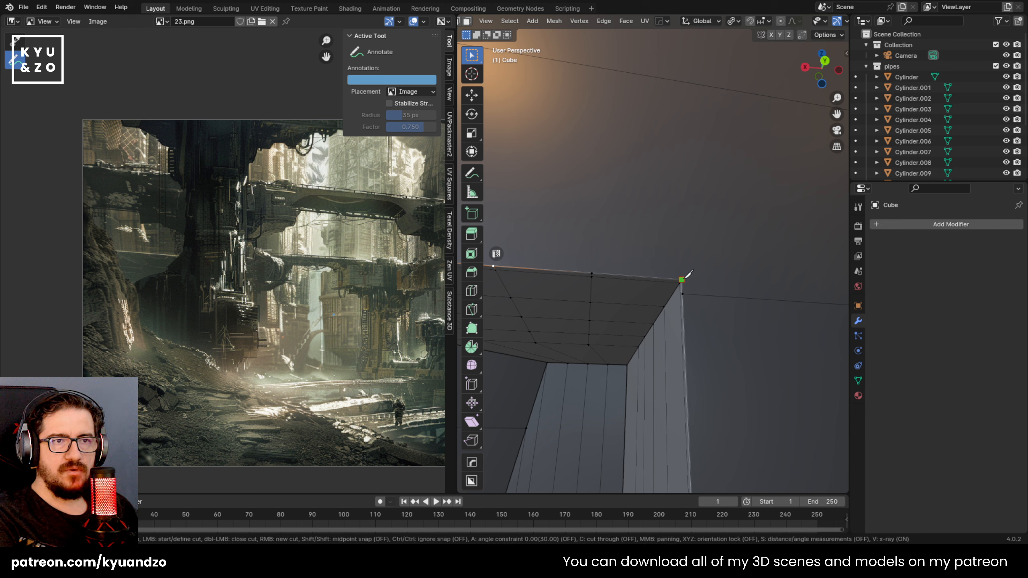
pyautogui.click(680, 73)
pyautogui.press('Return')
pyautogui.moveTo(654, 145); pyautogui.dragTo(671, 164, button='middle')
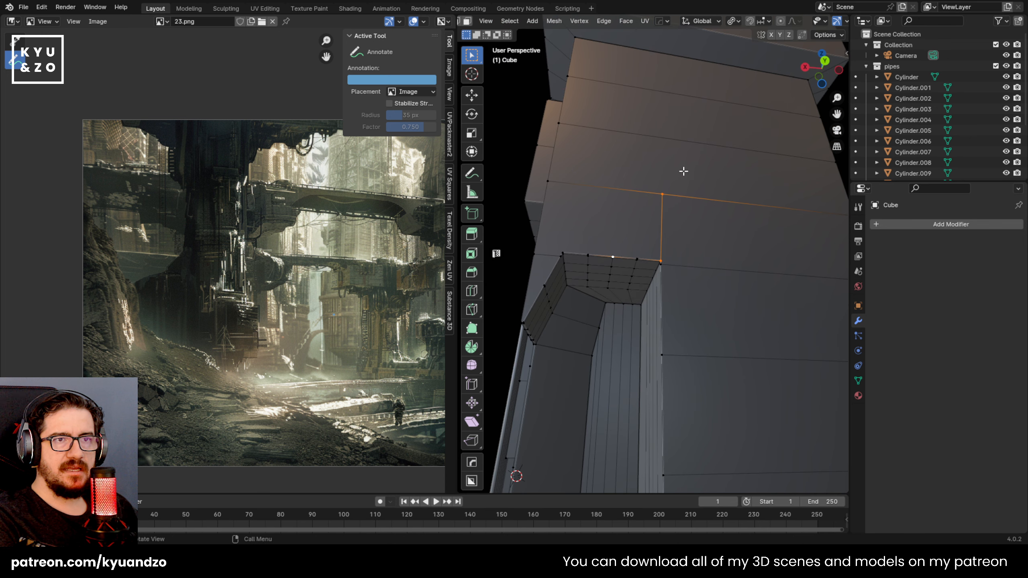
pyautogui.moveTo(600, 324); pyautogui.dragTo(627, 72, button='middle')
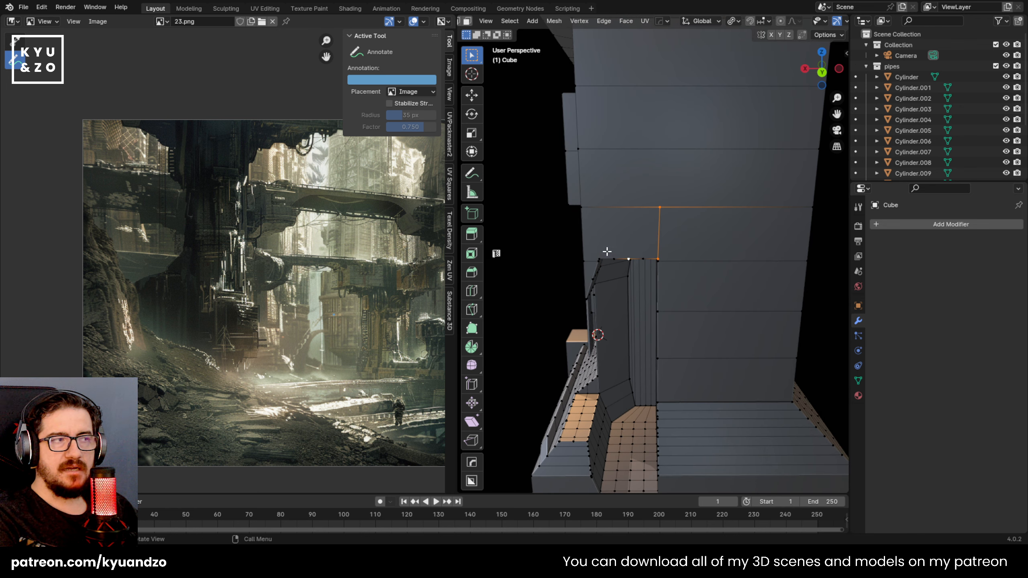
# Knife-cut a second vertical edge from the next vertex on the recess's upper edge to the horizontal edge above
pyautogui.scroll(5, 596, 252)
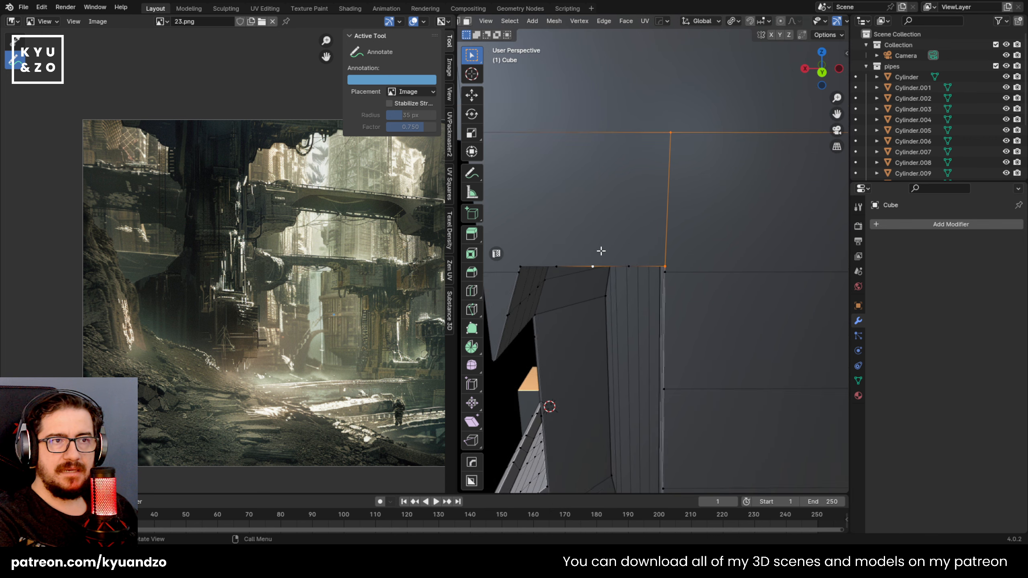
pyautogui.press('k')
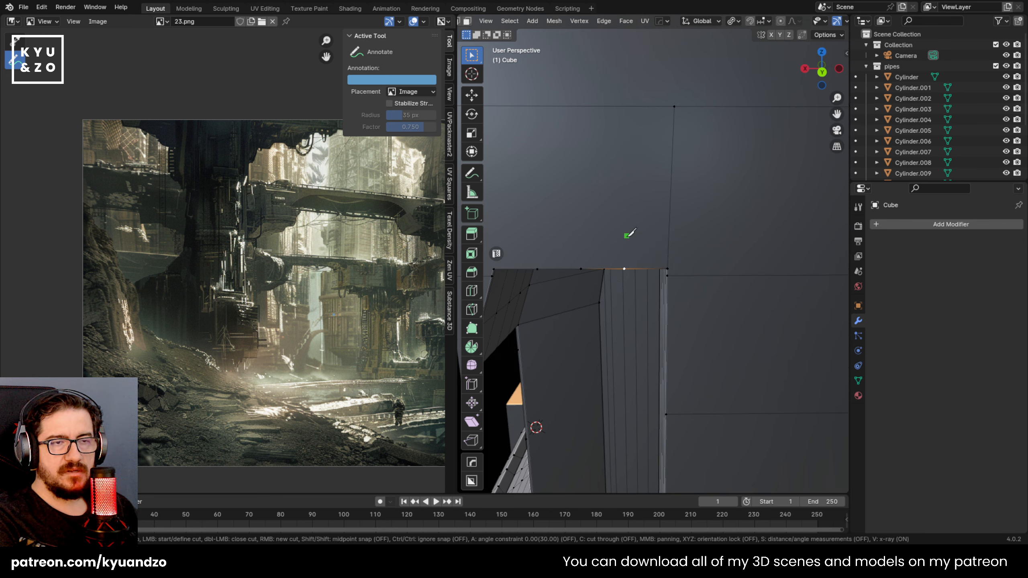
pyautogui.click(623, 104)
pyautogui.press('Return')
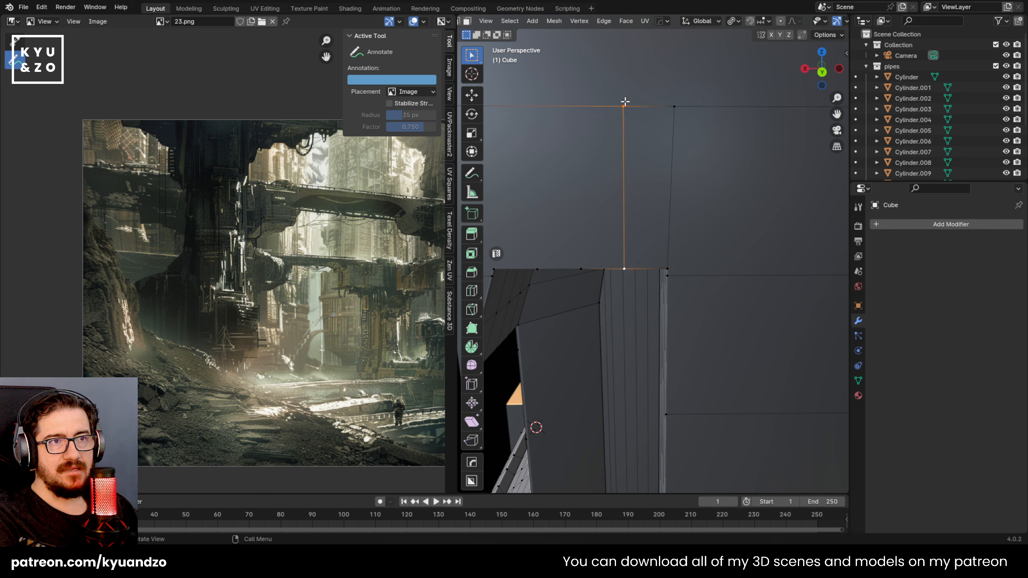
pyautogui.scroll(-5, 591, 187)
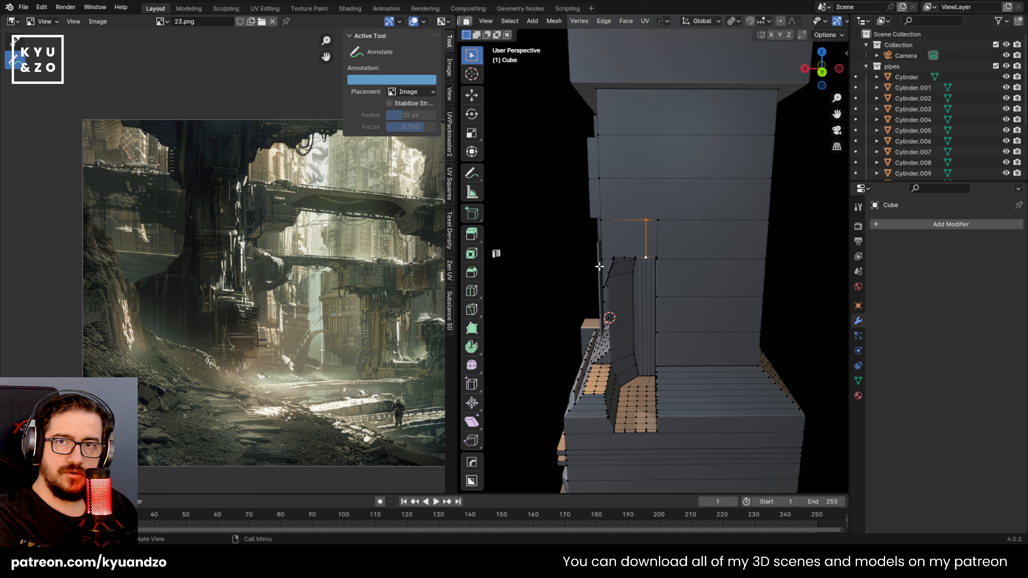
# Merge the overlapping vertices at the lower end of the second vertical cut, using Merge At Last
pyautogui.scroll(2, 601, 254)
pyautogui.scroll(2, 601, 254)
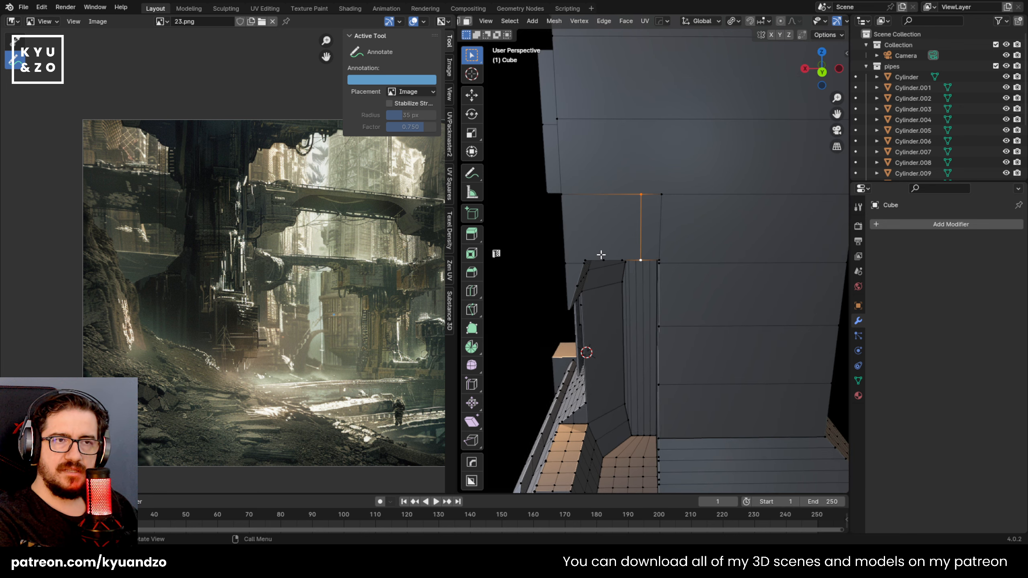
pyautogui.moveTo(601, 254); pyautogui.dragTo(649, 207, button='middle')
pyautogui.scroll(2, 636, 237)
pyautogui.click(662, 274)
pyautogui.scroll(2, 663, 274)
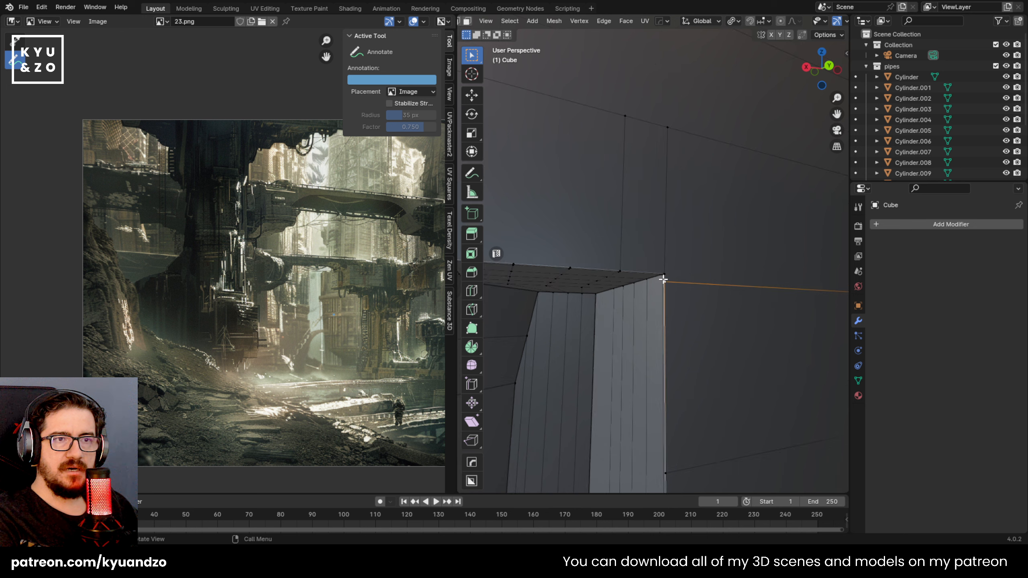
pyautogui.press('m')
pyautogui.click(661, 306)
pyautogui.moveTo(636, 301); pyautogui.dragTo(615, 282, button='middle')
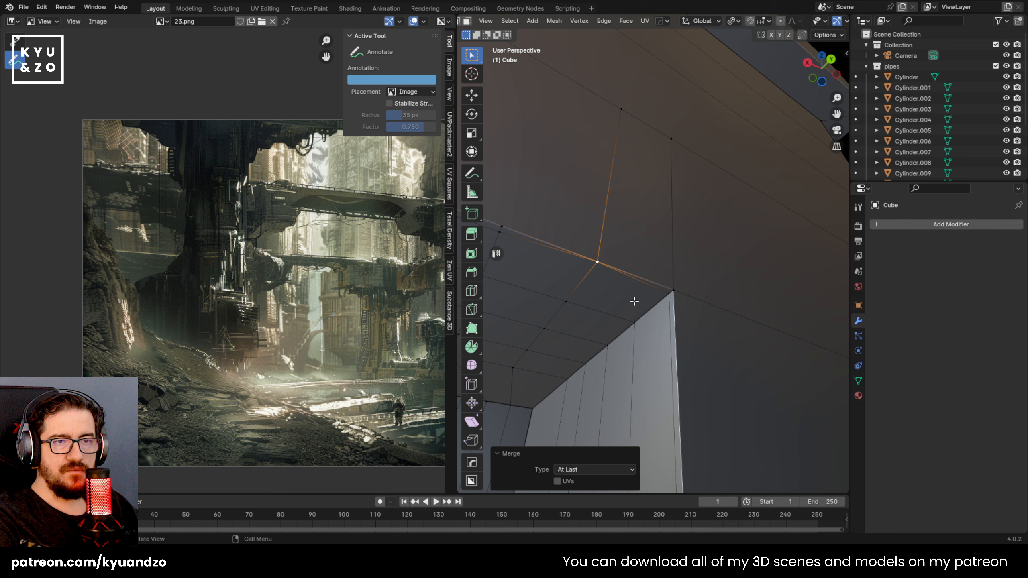
# Merge the two nearly coincident vertices at the recess's upper outer corner with At Last
pyautogui.scroll(1, 634, 301)
pyautogui.click(672, 302)
pyautogui.keyDown('shift'); pyautogui.click(678, 297); pyautogui.keyUp('shift')
pyautogui.press('m')
pyautogui.click(678, 298)
pyautogui.keyDown('shift'); pyautogui.moveTo(621, 221); pyautogui.dragTo(698, 224, button='middle'); pyautogui.keyUp('shift')
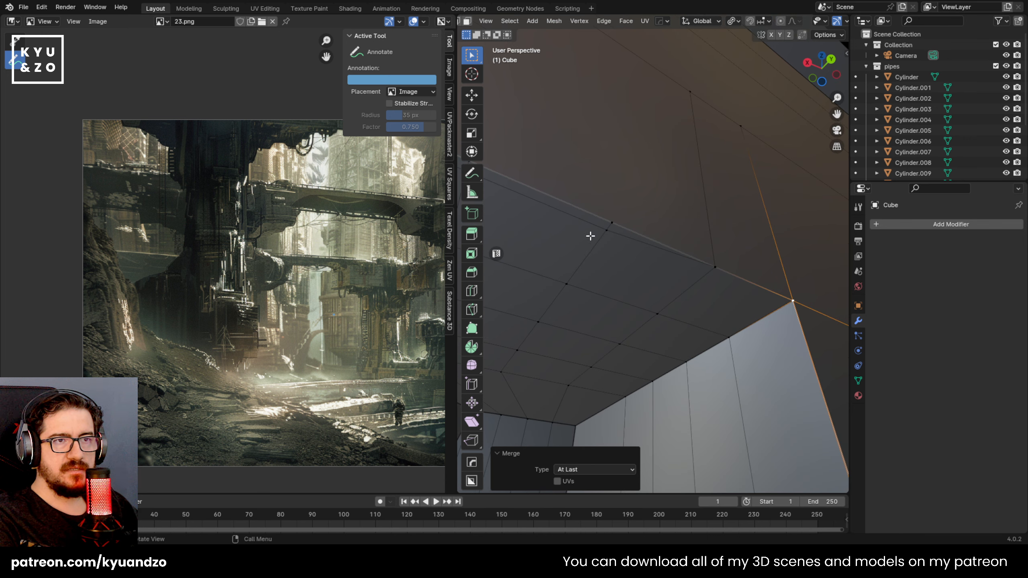
# Repeat the At Last merge on the next two pairs of duplicate vertices along the recess's upper edge
pyautogui.click(604, 235)
pyautogui.keyDown('shift'); pyautogui.click(606, 221); pyautogui.keyUp('shift')
pyautogui.hotkey('shift', 'r')
pyautogui.scroll(-3, 594, 225)
pyautogui.keyDown('shift'); pyautogui.moveTo(594, 225); pyautogui.dragTo(612, 223, button='middle'); pyautogui.keyUp('shift')
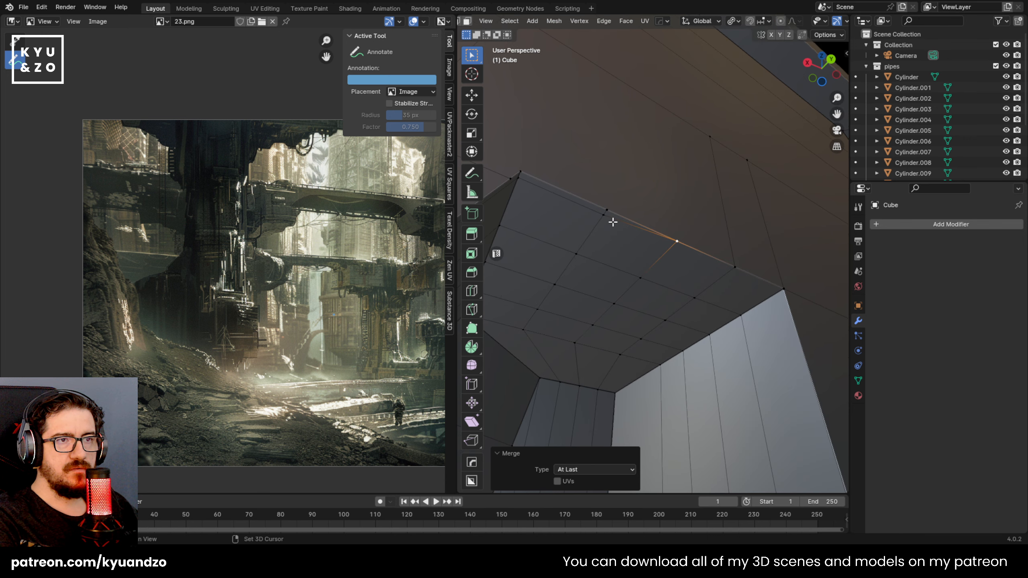
pyautogui.click(601, 212)
pyautogui.keyDown('shift'); pyautogui.click(602, 206); pyautogui.keyUp('shift')
pyautogui.hotkey('shift', 'r')
# Merge the remaining duplicate vertices at the opposite end of the recess's upper edge, where it meets the pillar's corner
pyautogui.click(523, 179)
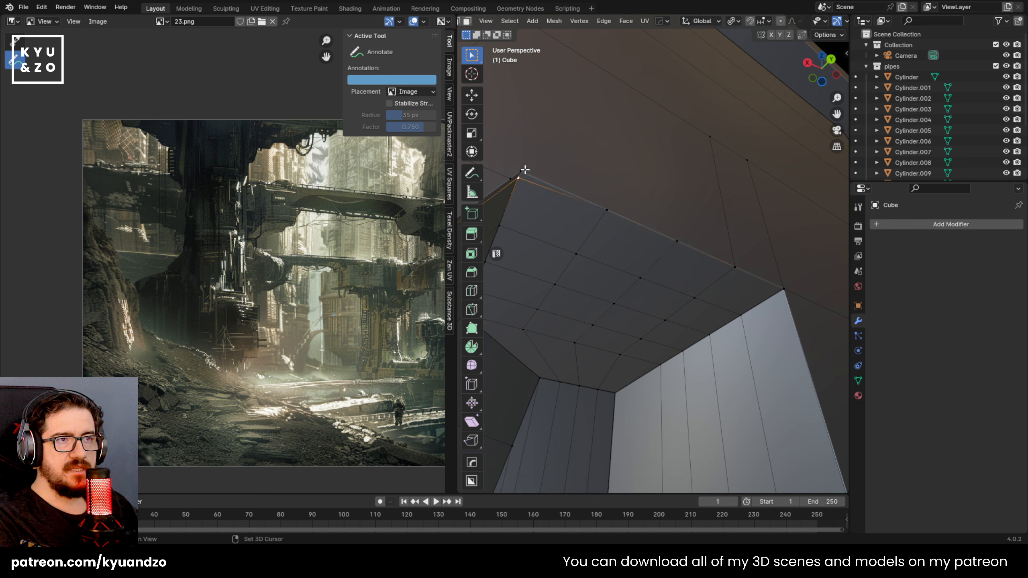
pyautogui.keyDown('shift'); pyautogui.click(524, 170); pyautogui.keyUp('shift')
pyautogui.hotkey('shift', 'r')
pyautogui.click(514, 179)
pyautogui.keyDown('shift'); pyautogui.click(520, 173); pyautogui.keyUp('shift')
pyautogui.hotkey('shift', 'r')
# Knife-cut a third vertical edge from the following vertex on the recess's upper edge to the horizontal edge above
pyautogui.moveTo(531, 277); pyautogui.dragTo(562, 220, button='middle')
pyautogui.hotkey('shift', '`')
pyautogui.press('d')
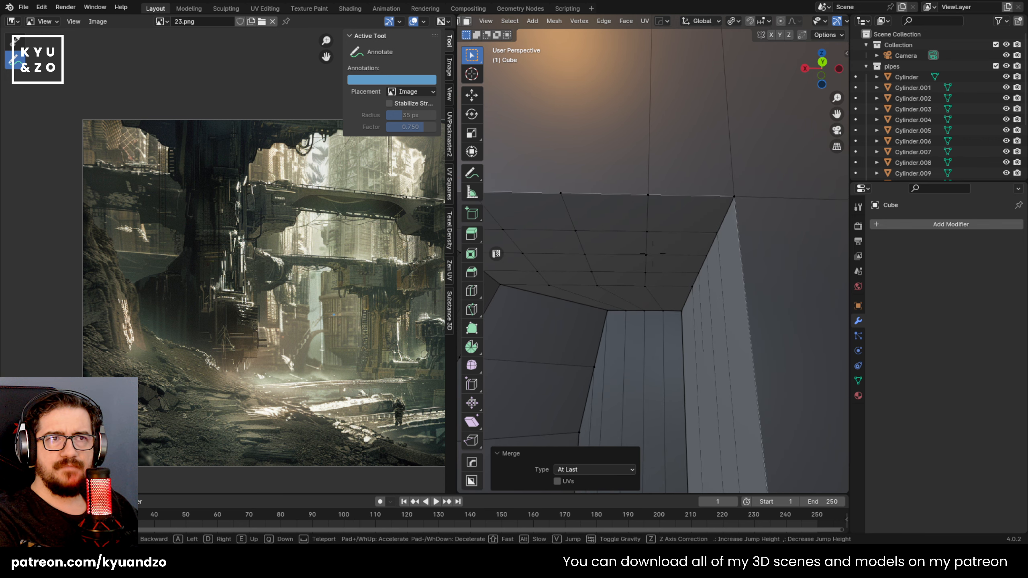
pyautogui.press('e')
pyautogui.press('w')
pyautogui.press('a')
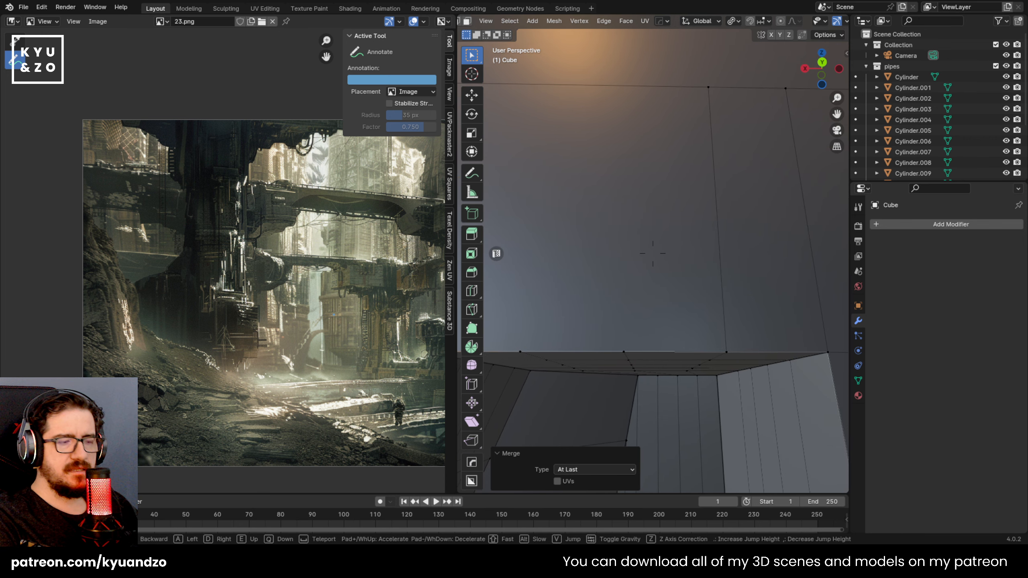
pyautogui.click(589, 297)
pyautogui.press('k')
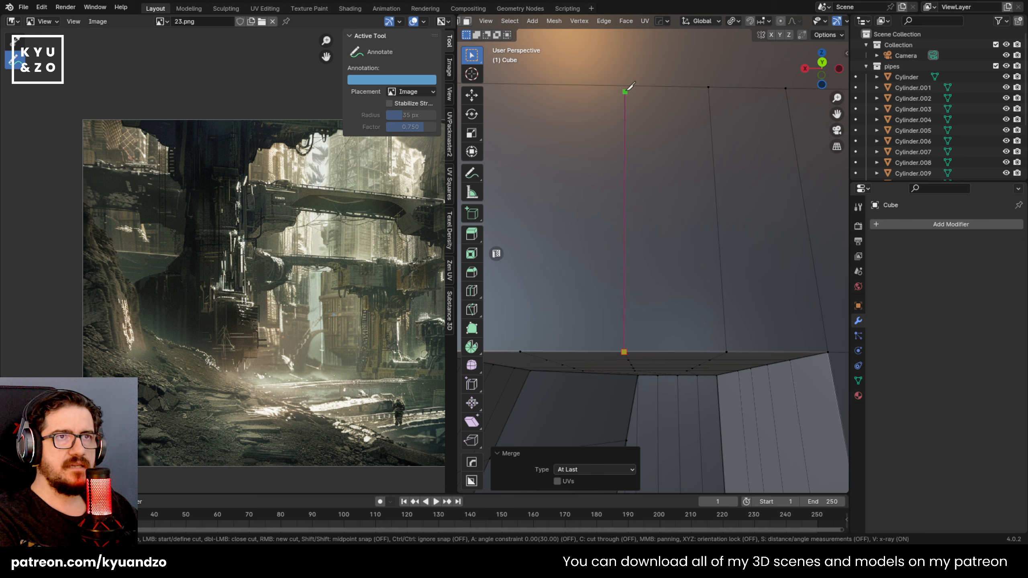
pyautogui.press('Return')
pyautogui.scroll(-4, 630, 158)
pyautogui.moveTo(615, 163); pyautogui.dragTo(615, 222, button='middle')
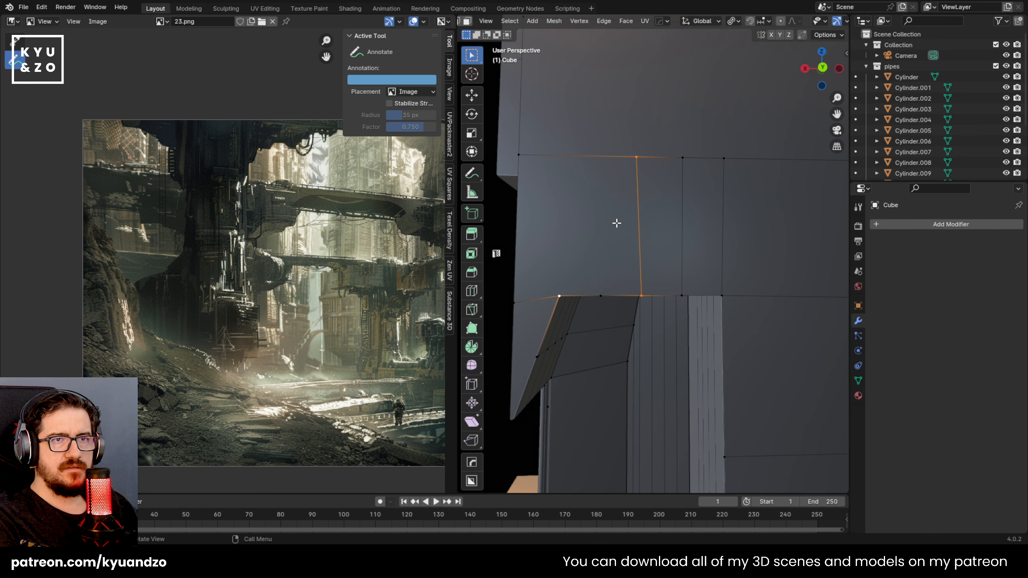
# Select individual faces above and beside the recess in face mode to check how the vertical cuts divide the wall
pyautogui.press('3')
pyautogui.click(711, 202)
pyautogui.click(611, 216)
pyautogui.click(652, 221)
pyautogui.scroll(-3, 672, 246)
pyautogui.scroll(4, 679, 245)
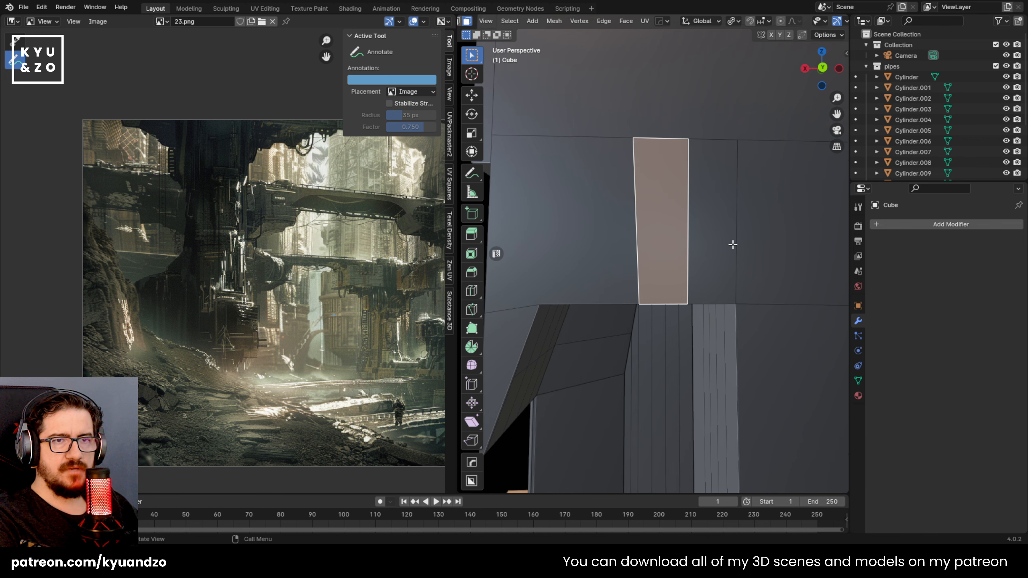
pyautogui.click(728, 244)
pyautogui.keyDown('shift'); pyautogui.moveTo(689, 279); pyautogui.dragTo(619, 261, button='middle'); pyautogui.keyUp('shift')
pyautogui.click(619, 211)
pyautogui.scroll(-3, 618, 211)
pyautogui.click(555, 208)
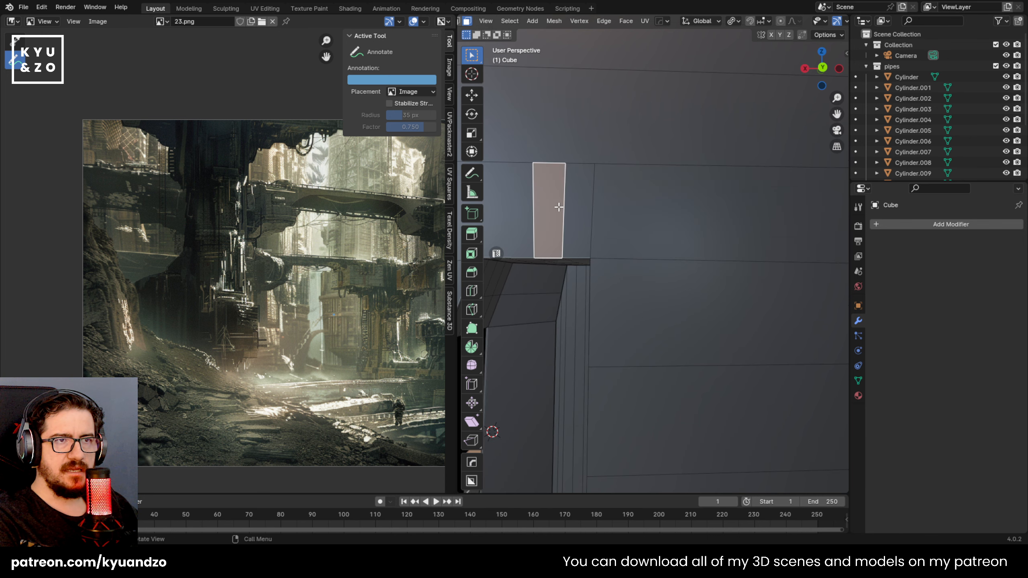
pyautogui.click(580, 218)
pyautogui.click(608, 208)
pyautogui.click(631, 305)
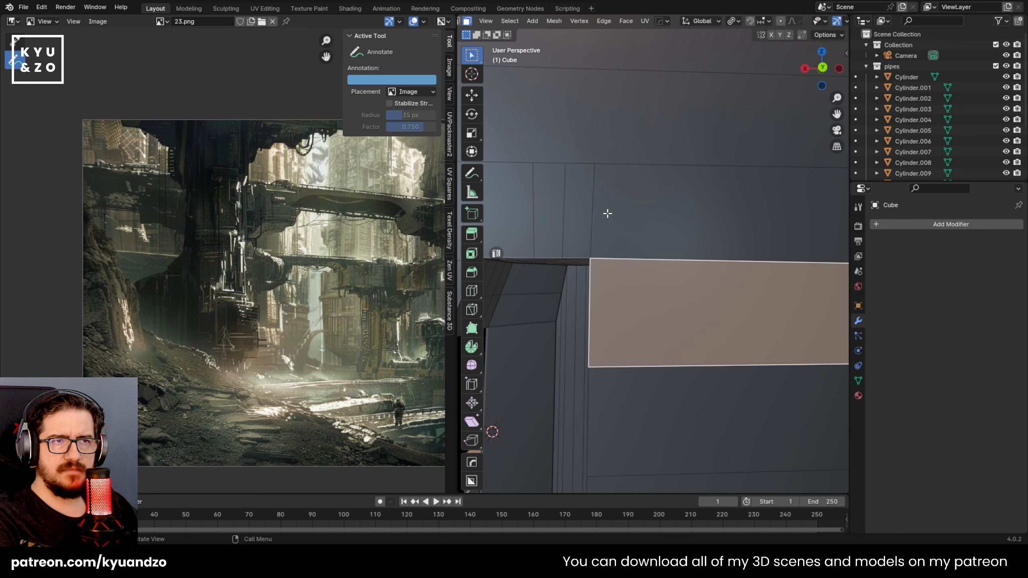
pyautogui.click(612, 211)
# Examine the mesh on the underside of the recess's top from below, up close and with the whole pillar in view
pyautogui.keyDown('shift'); pyautogui.moveTo(559, 237); pyautogui.dragTo(643, 170, button='middle'); pyautogui.keyUp('shift')
pyautogui.moveTo(643, 170); pyautogui.dragTo(632, 146, button='middle')
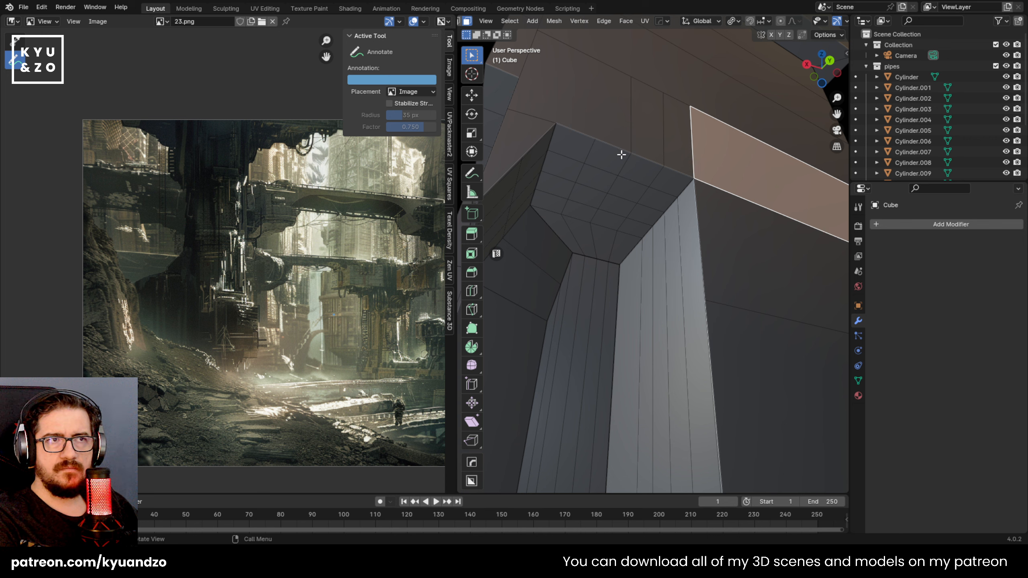
pyautogui.keyDown('shift'); pyautogui.moveTo(572, 110); pyautogui.dragTo(593, 163, button='middle'); pyautogui.keyUp('shift')
pyautogui.scroll(3, 596, 161)
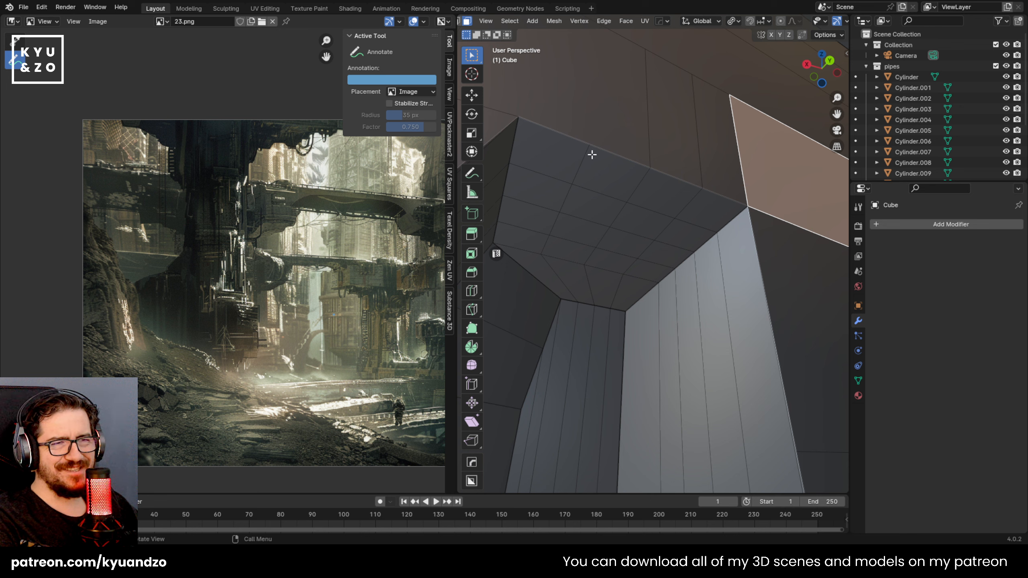
pyautogui.scroll(-5, 592, 155)
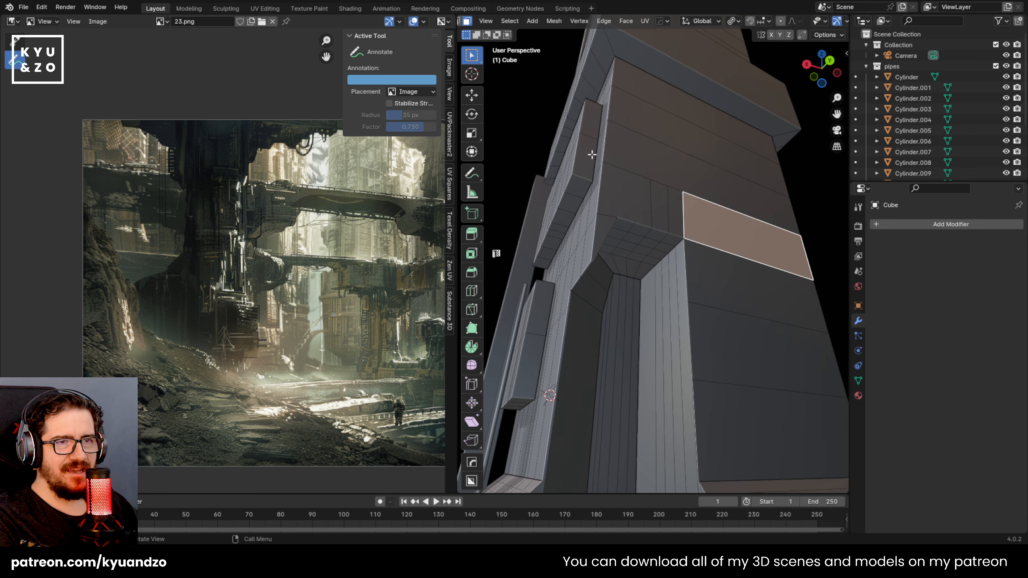
pyautogui.scroll(5, 650, 165)
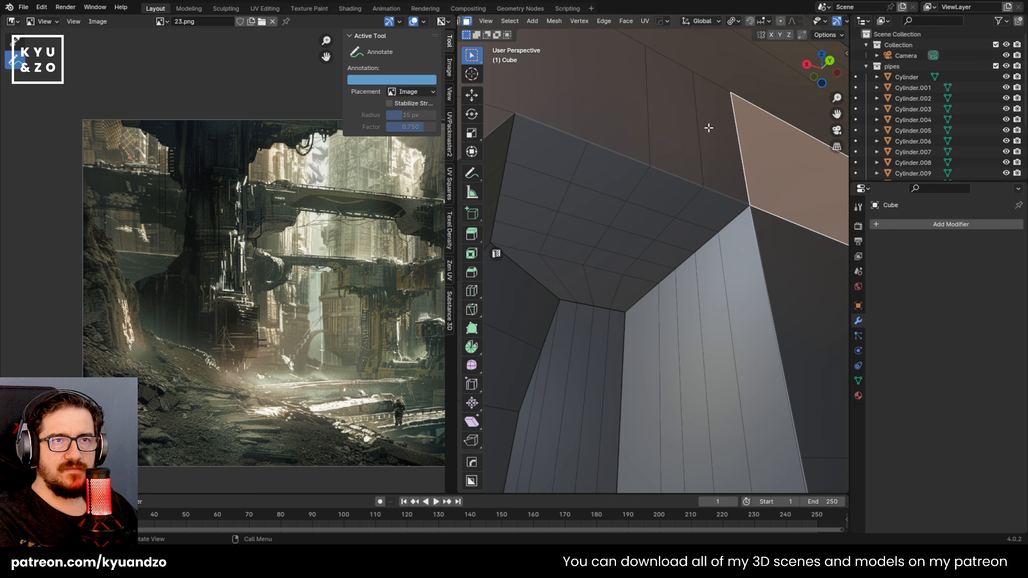
pyautogui.scroll(-2, 664, 182)
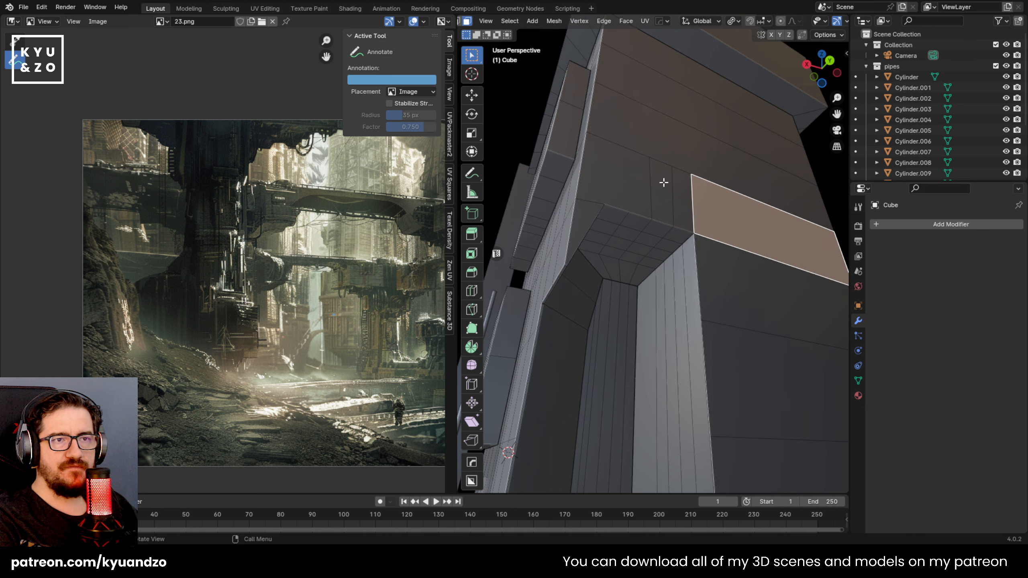
pyautogui.scroll(-3, 545, 243)
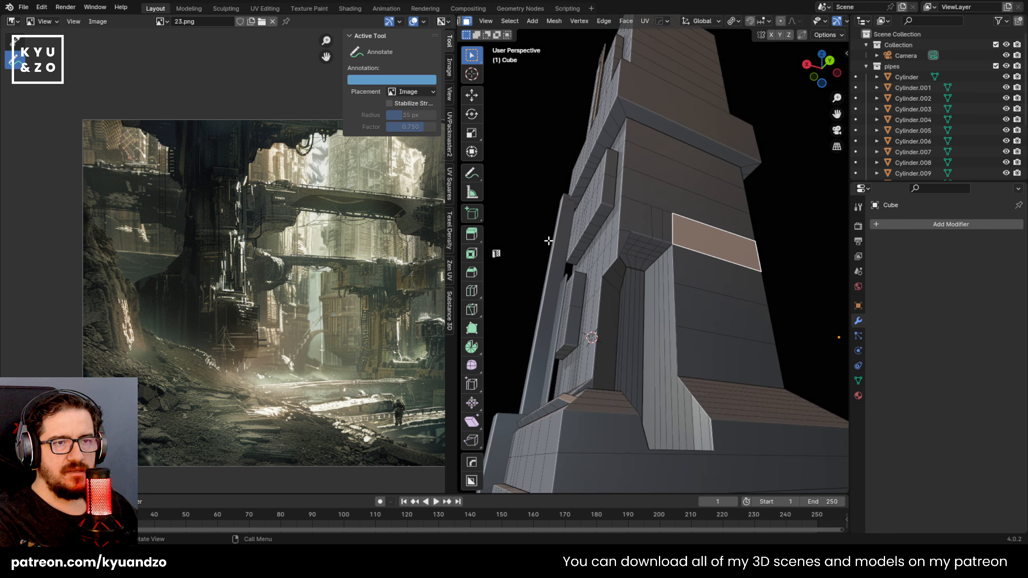
# Clear the face selection, inspect the pillar's shading in Object Mode, and return to vertex editing at the recess
pyautogui.hotkey('alt', 'a')
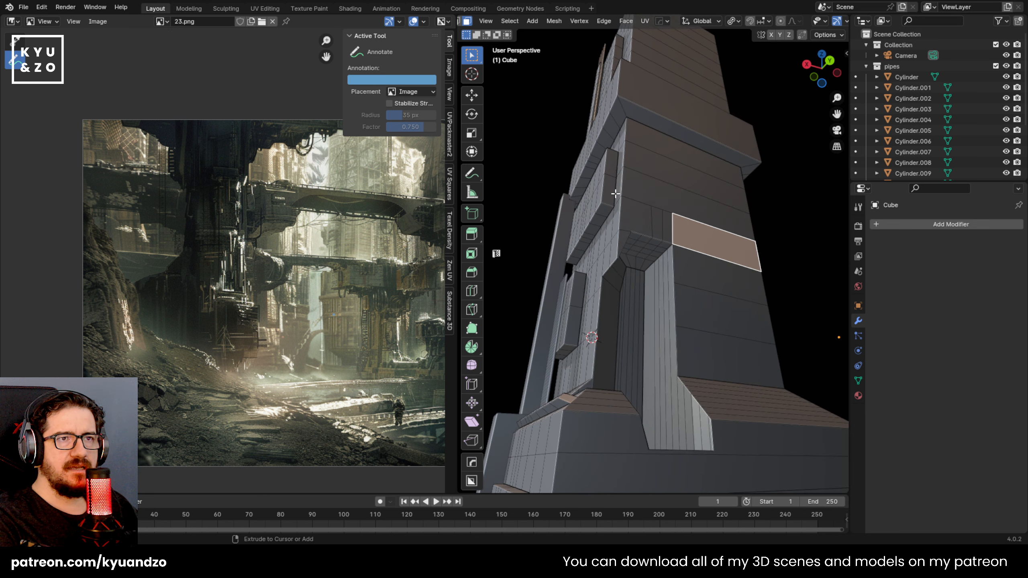
pyautogui.press('1')
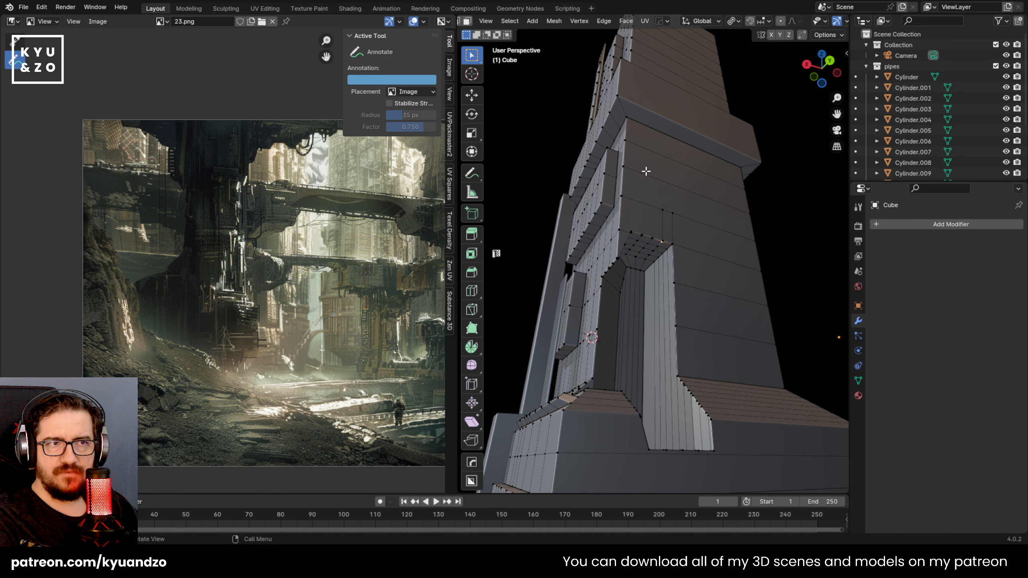
pyautogui.moveTo(646, 172); pyautogui.dragTo(714, 230, button='middle')
pyautogui.scroll(-1, 714, 228)
pyautogui.press('Tab')
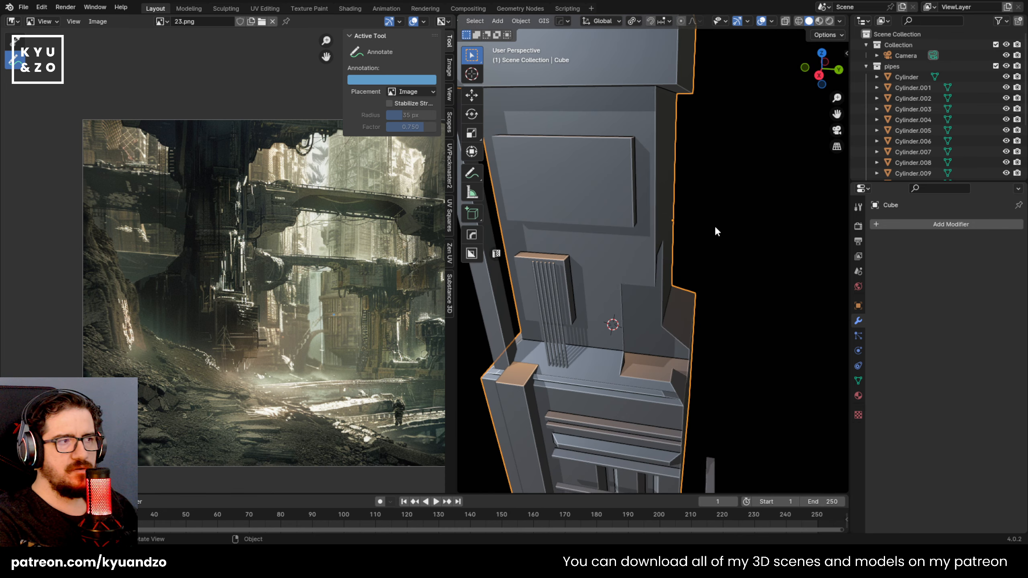
pyautogui.scroll(3, 711, 221)
pyautogui.moveTo(724, 263); pyautogui.dragTo(791, 221, button='middle')
pyautogui.scroll(1, 646, 179)
pyautogui.press('Tab')
pyautogui.scroll(3, 658, 223)
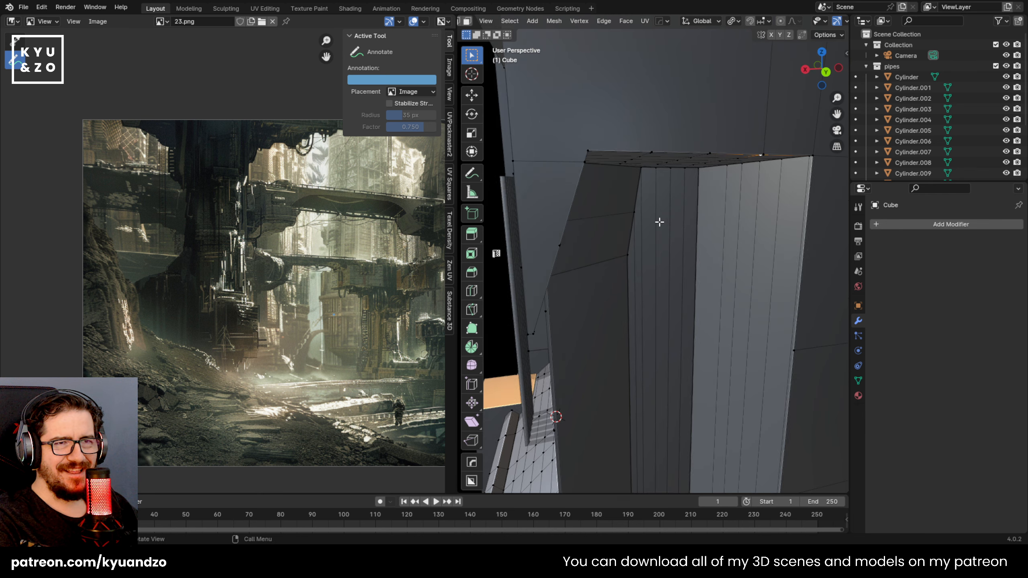
# Merge the doubled vertices along the outer edge of the opening's ceiling, up to its near corner, at the last selected vertex
pyautogui.hotkey('shift', '`')
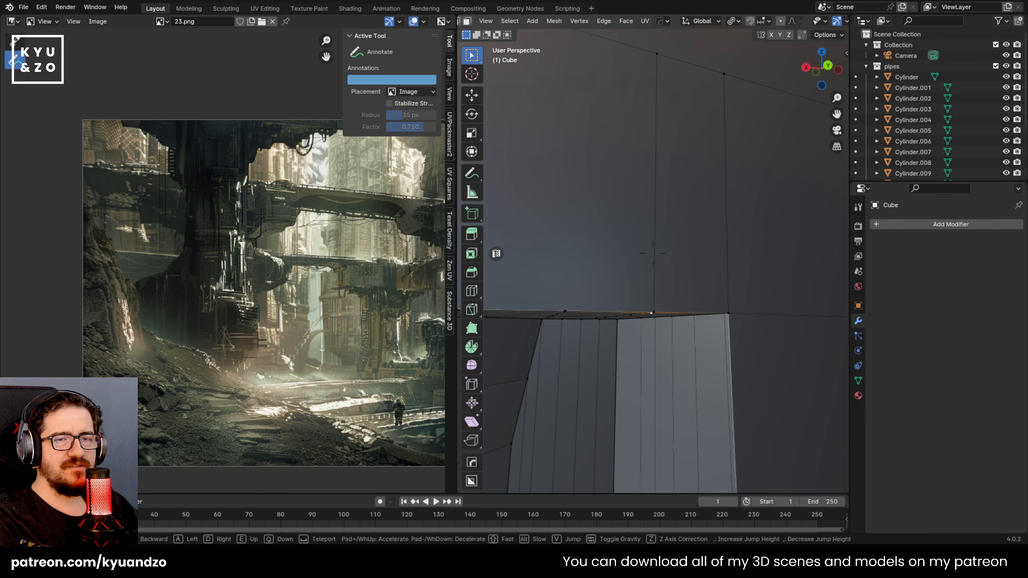
pyautogui.press('w')
pyautogui.click(643, 209)
pyautogui.keyDown('shift'); pyautogui.click(621, 223); pyautogui.keyUp('shift')
pyautogui.press('m')
pyautogui.press('l')
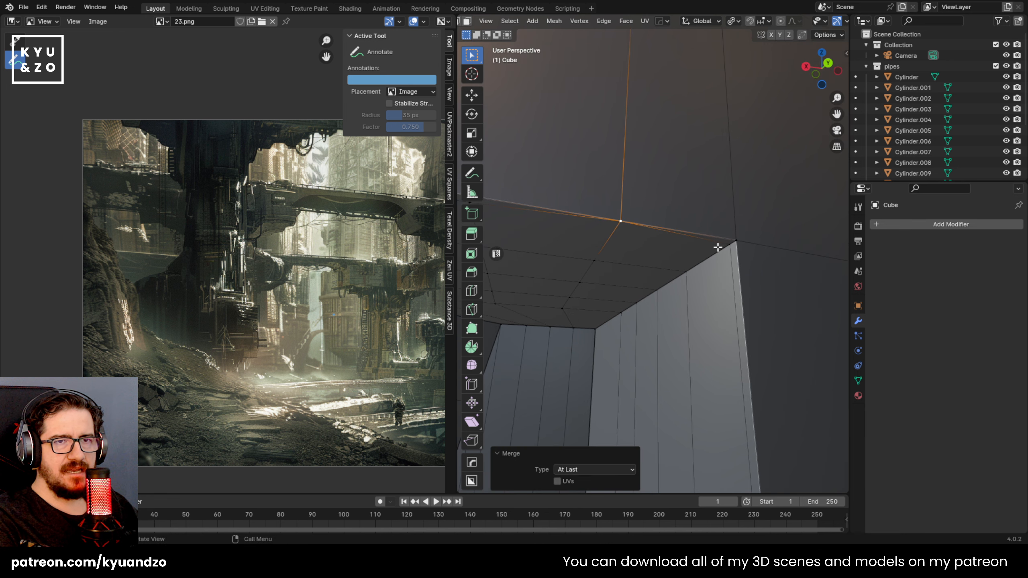
pyautogui.click(720, 248)
pyautogui.press('m')
pyautogui.press('l')
pyautogui.moveTo(734, 237); pyautogui.dragTo(658, 264, button='middle')
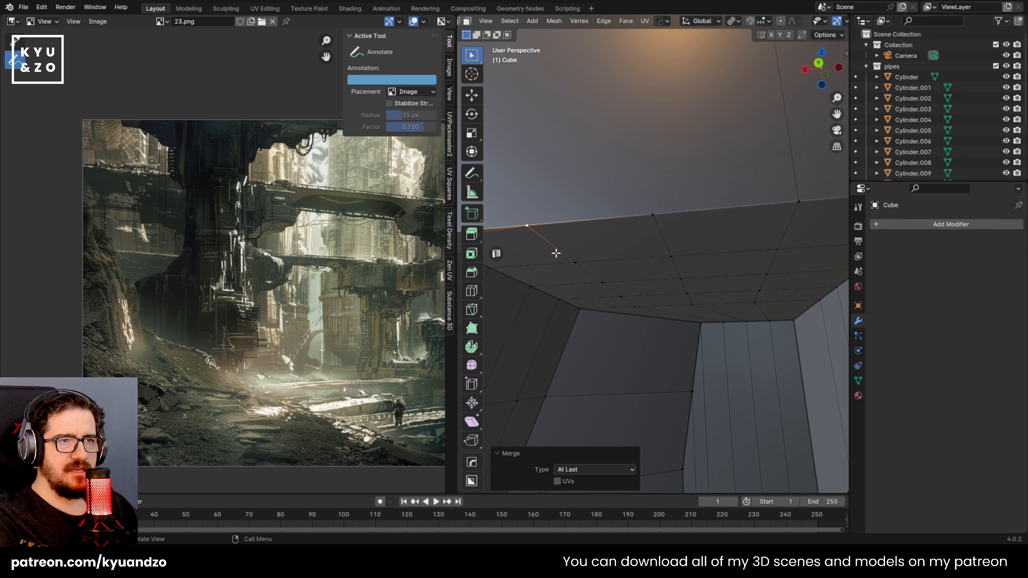
# Merge At Last the doubled vertices at the opening's opposite upper corner and partway down its slanted side edge
pyautogui.hotkey('shift', '`')
pyautogui.click(668, 236)
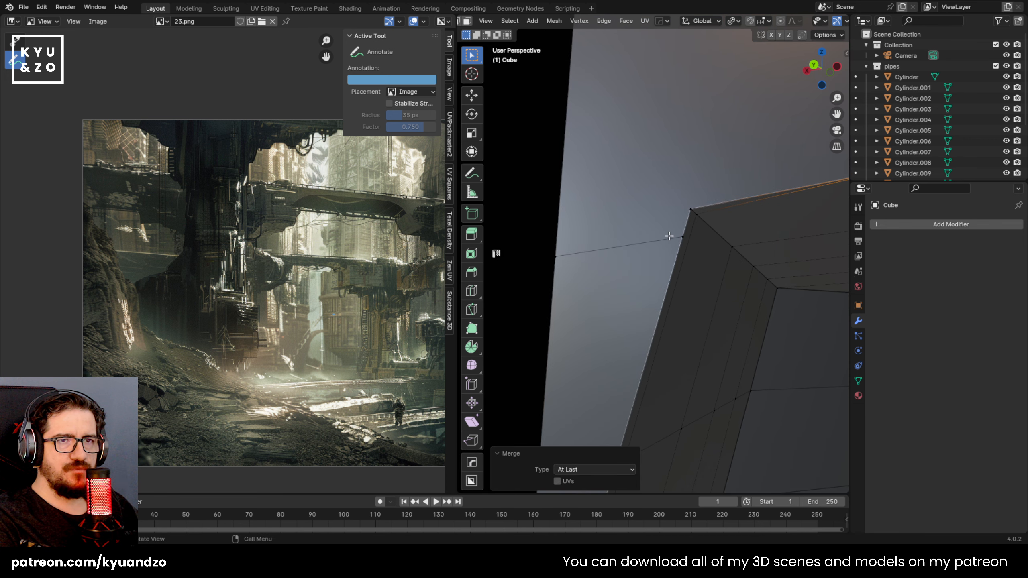
pyautogui.click(691, 211)
pyautogui.scroll(-1, 670, 318)
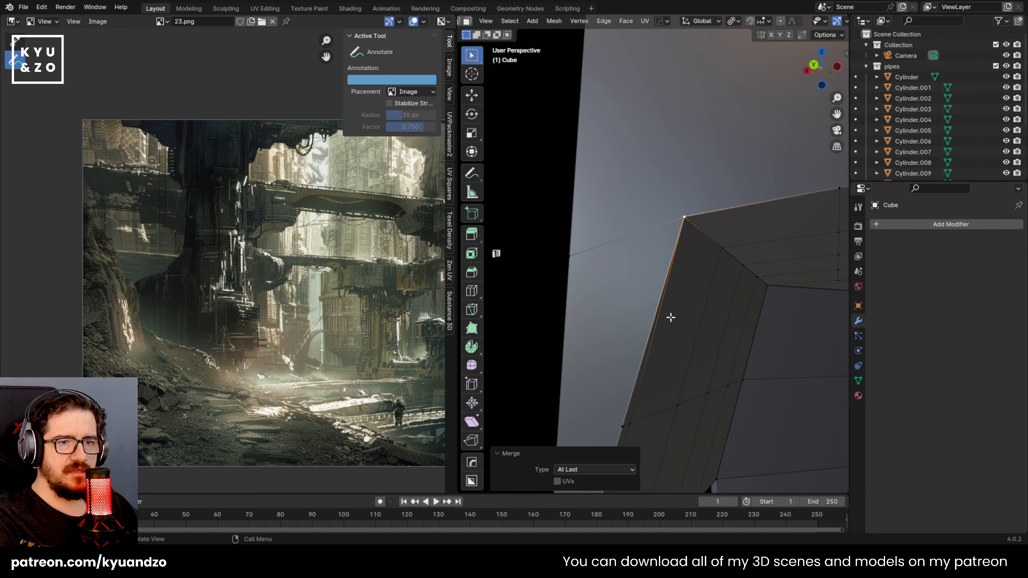
pyautogui.hotkey('shift', '`')
pyautogui.click(670, 318)
pyautogui.click(654, 258)
pyautogui.keyDown('shift'); pyautogui.click(646, 257); pyautogui.keyUp('shift')
pyautogui.hotkey('shift', 'r')
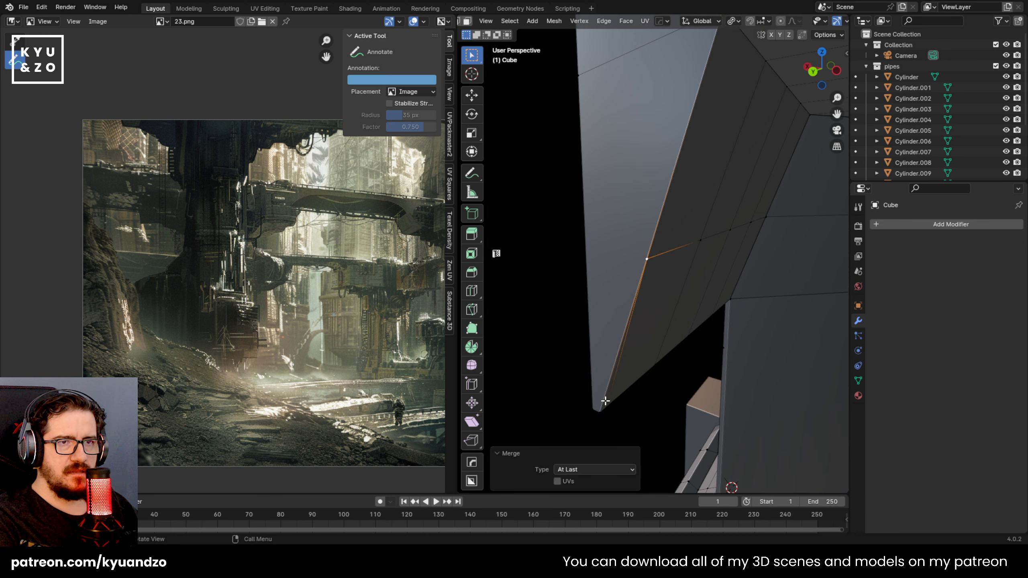
# Merge the doubled vertices at the lower tip of the slanted wall at the last selected vertex
pyautogui.hotkey('shift', '`')
pyautogui.click(606, 401)
pyautogui.click(614, 288)
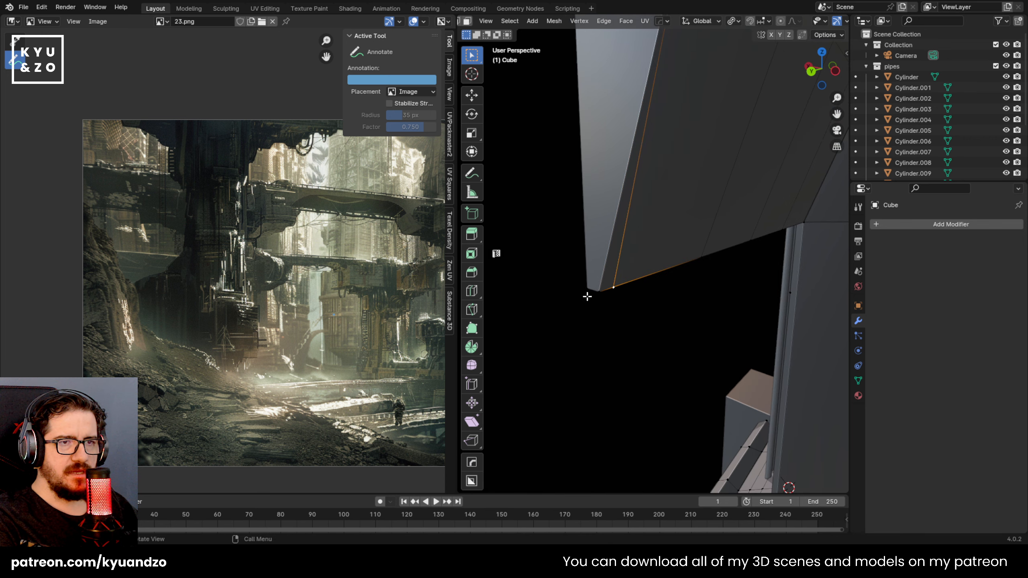
pyautogui.hotkey('shift', 'r')
pyautogui.scroll(-1, 606, 279)
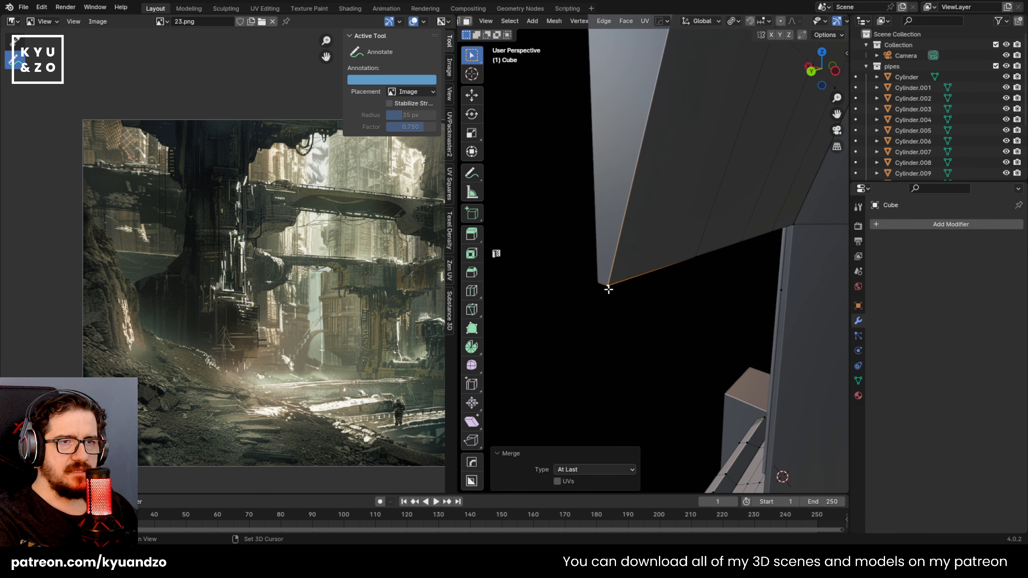
# Merge the stray vertex on the edge above the recess into the overhang's lower corner using At Last
pyautogui.hotkey('shift', '`')
pyautogui.press('e')
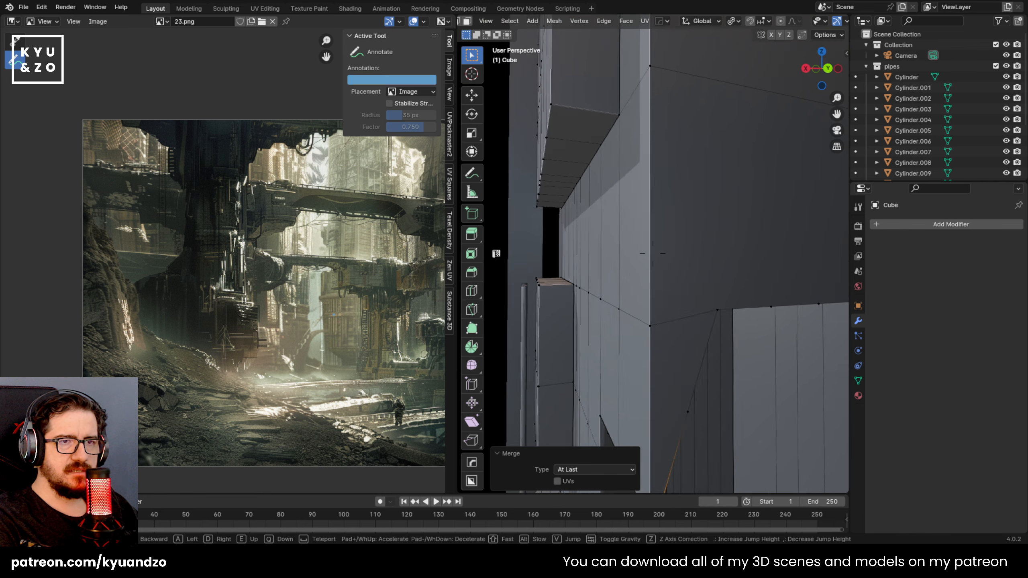
pyautogui.press('w')
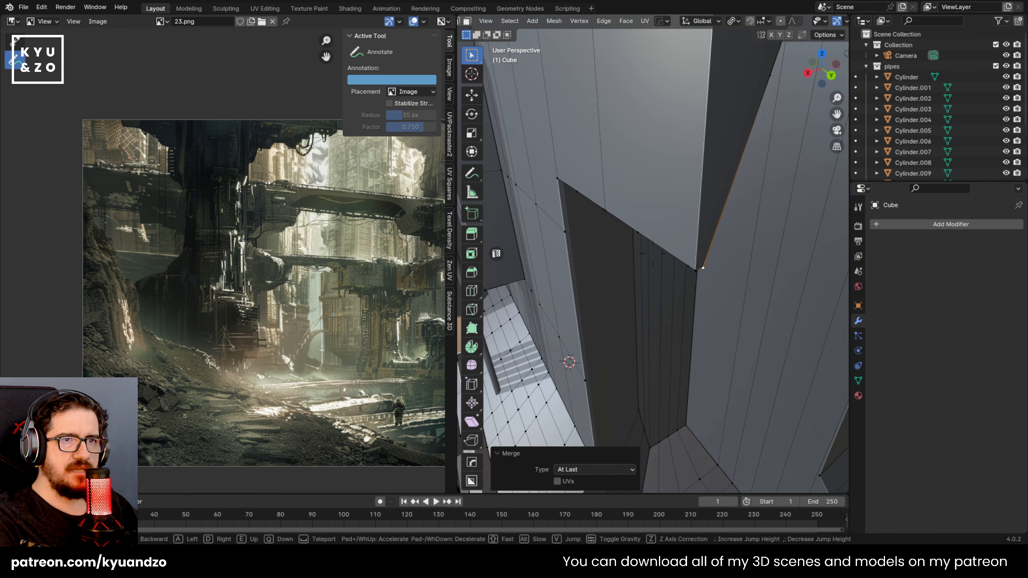
pyautogui.click(696, 337)
pyautogui.click(711, 300)
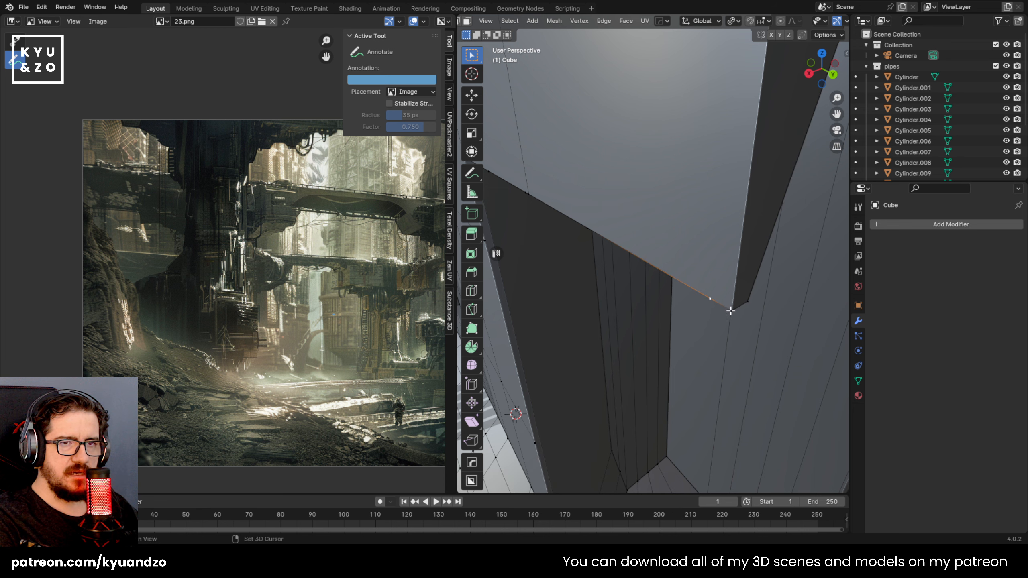
pyautogui.keyDown('shift'); pyautogui.click(728, 310); pyautogui.keyUp('shift')
pyautogui.press('m')
pyautogui.press('l')
# Merge At Last the remaining doubled vertices along the edge above the recess and at its far upper corner
pyautogui.hotkey('shift', '`')
pyautogui.press('a')
pyautogui.click(693, 316)
pyautogui.click(626, 246)
pyautogui.click(565, 222)
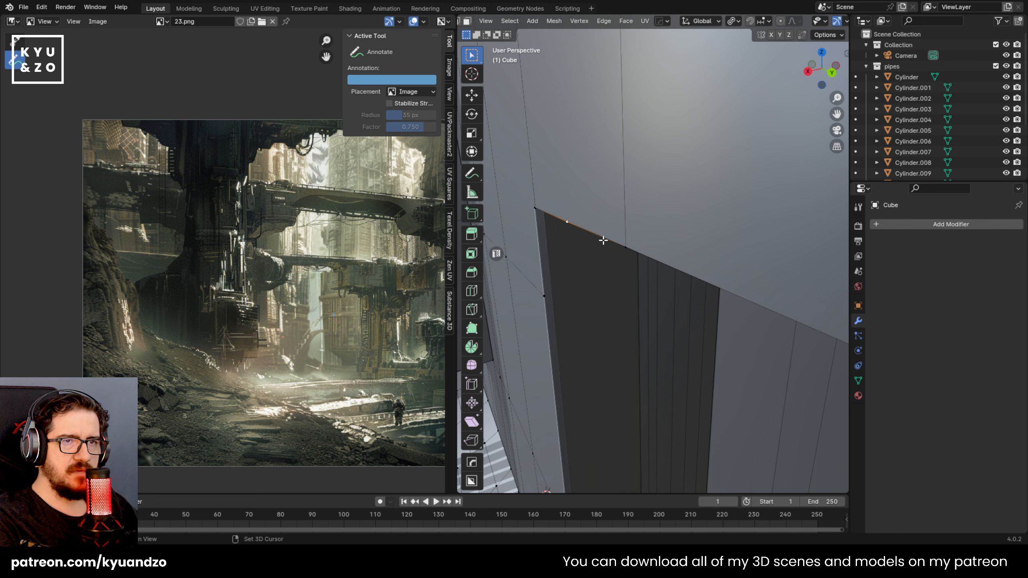
pyautogui.press('m')
pyautogui.press('l')
pyautogui.hotkey('shift', '`')
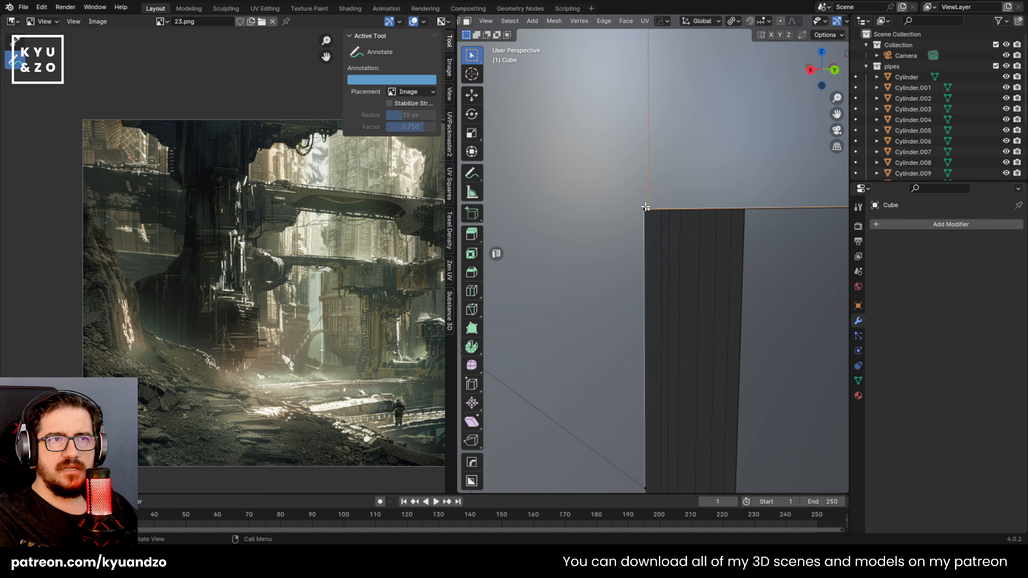
pyautogui.click(639, 210)
pyautogui.hotkey('shift', '`')
# Merge the doubled vertices on the floor's diagonal edge beside the dark recess wall at the last selected vertex
pyautogui.click(624, 322)
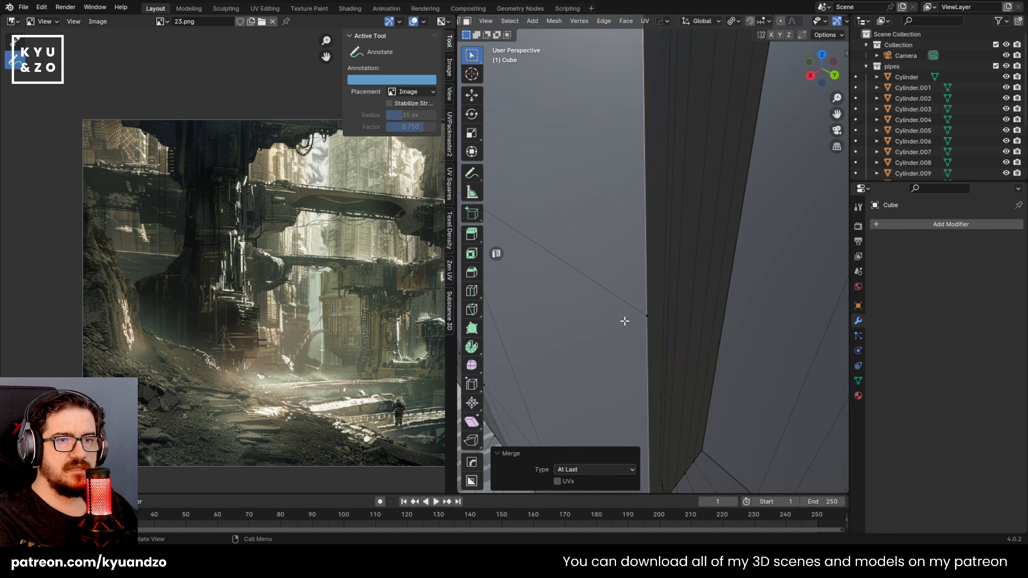
pyautogui.click(625, 321)
pyautogui.moveTo(625, 321); pyautogui.dragTo(625, 306, button='middle')
pyautogui.hotkey('shift', '`')
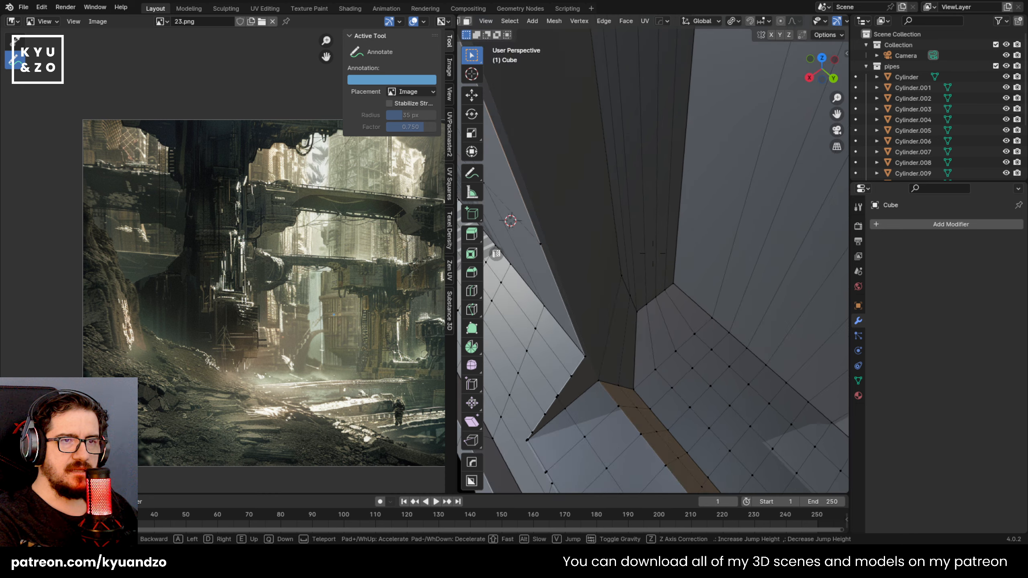
pyautogui.press('s')
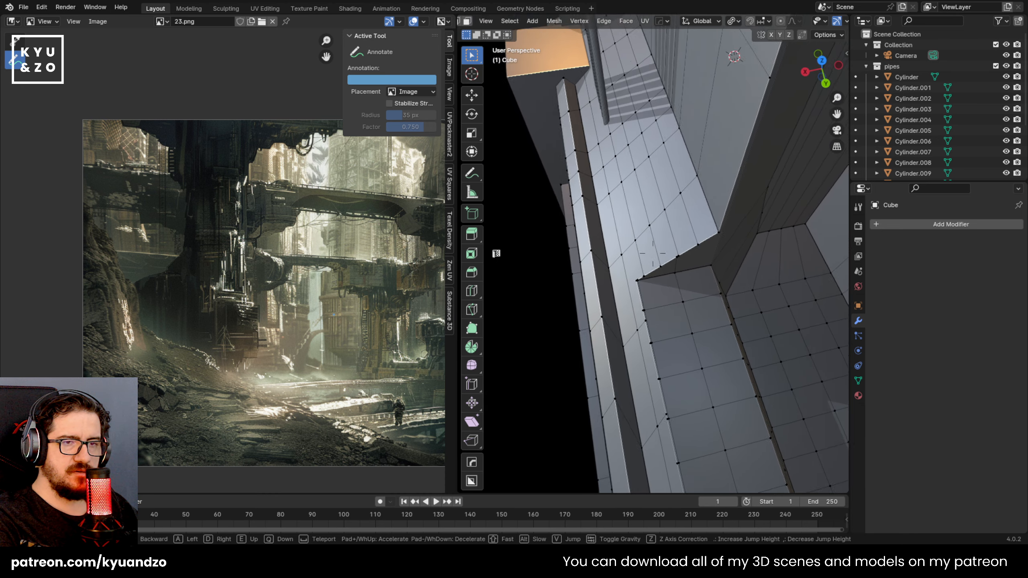
pyautogui.press('w')
pyautogui.press('w')
pyautogui.click(536, 380)
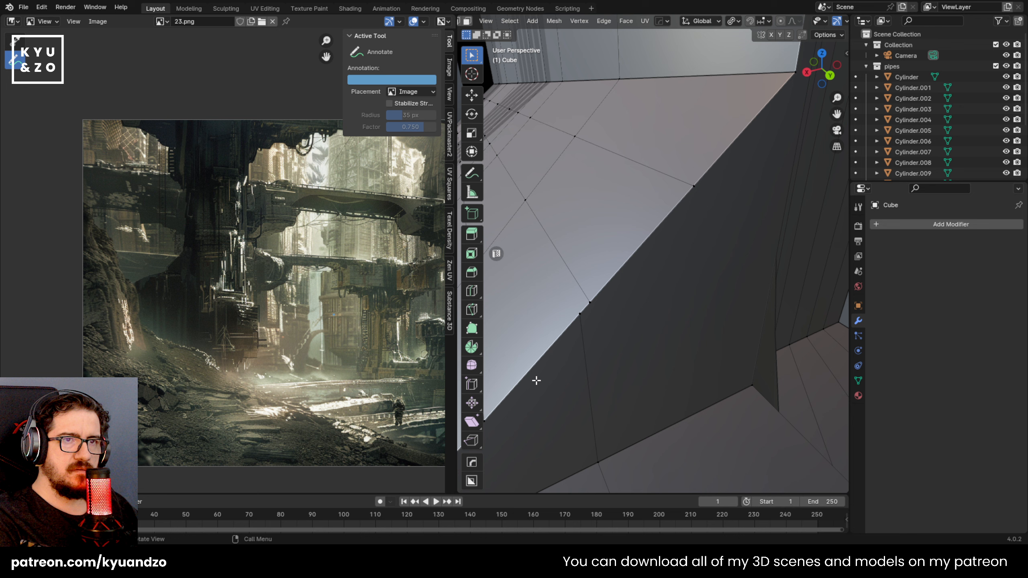
pyautogui.keyDown('shift'); pyautogui.click(577, 315); pyautogui.keyUp('shift')
pyautogui.press('m')
pyautogui.press('l')
# Merge the doubled vertices at the pointed corner where the recess wall meets the floor, using At Last
pyautogui.hotkey('shift', '`')
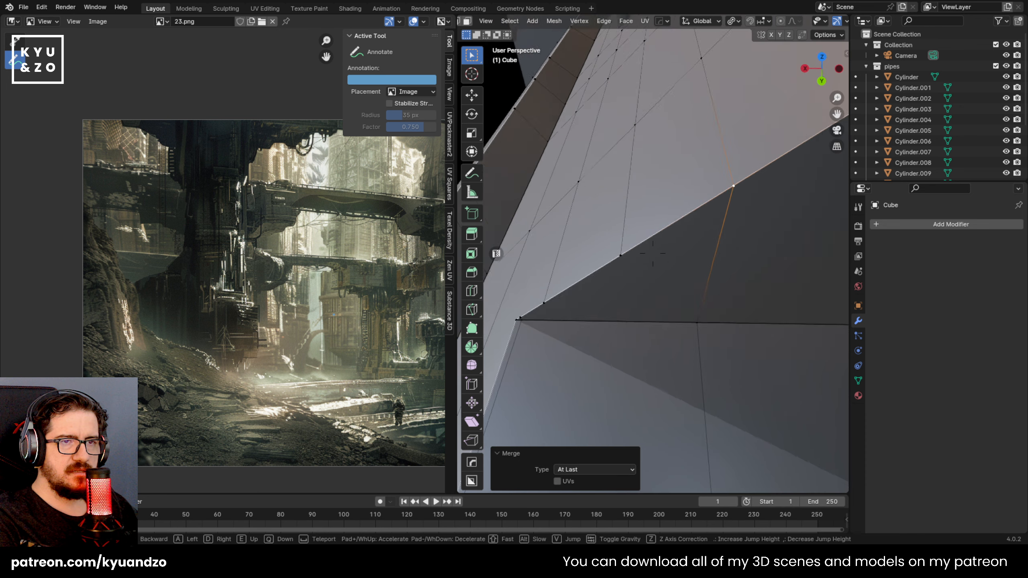
pyautogui.click(586, 320)
pyautogui.hotkey('shift', '`')
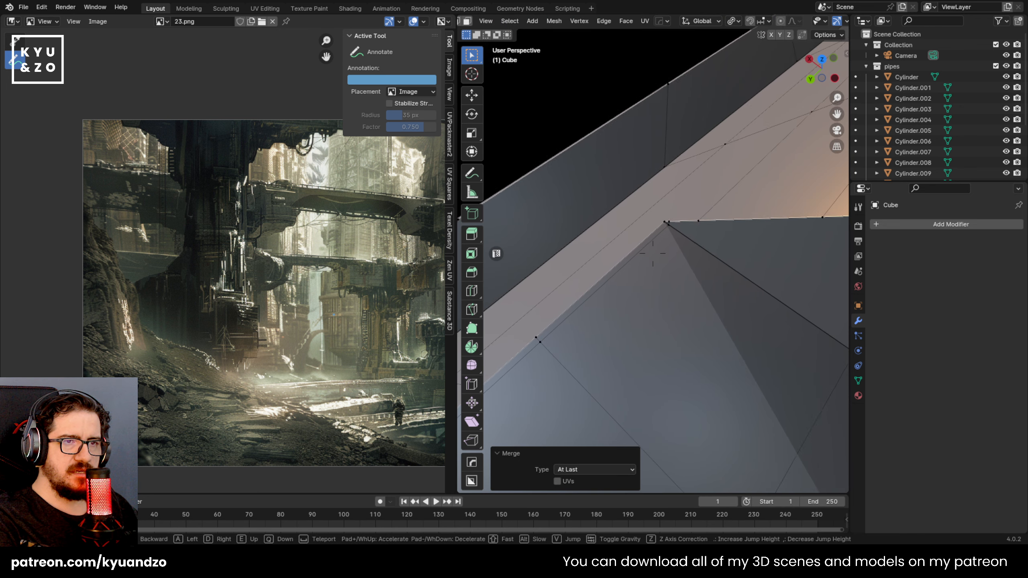
pyautogui.press('w')
pyautogui.click(590, 290)
pyautogui.click(679, 256)
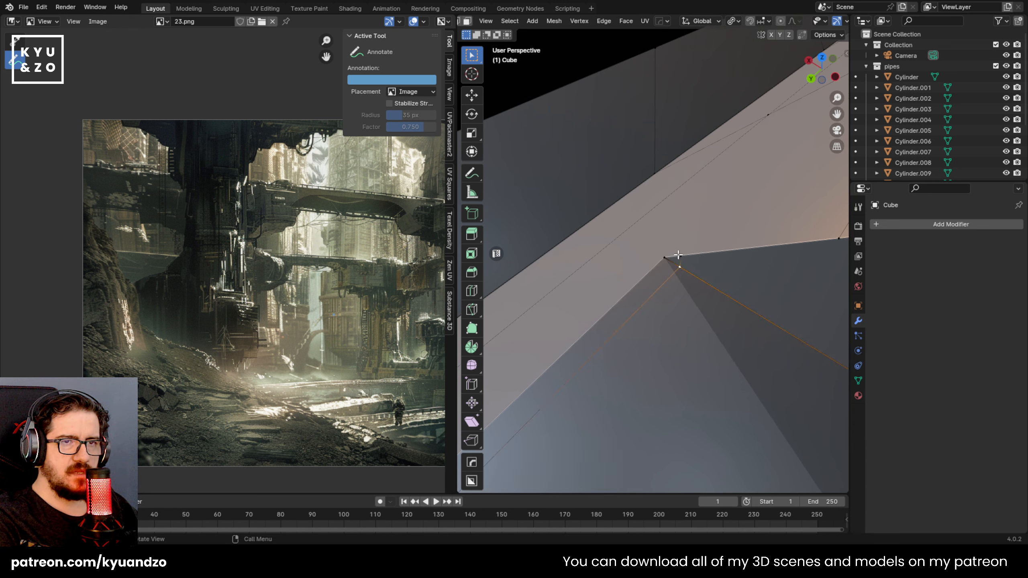
pyautogui.click(672, 259)
pyautogui.hotkey('ctrl', 'z')
pyautogui.hotkey('ctrl', 'z')
pyautogui.click(681, 270)
pyautogui.keyDown('shift'); pyautogui.click(660, 262); pyautogui.keyUp('shift')
pyautogui.press('m')
pyautogui.press('l')
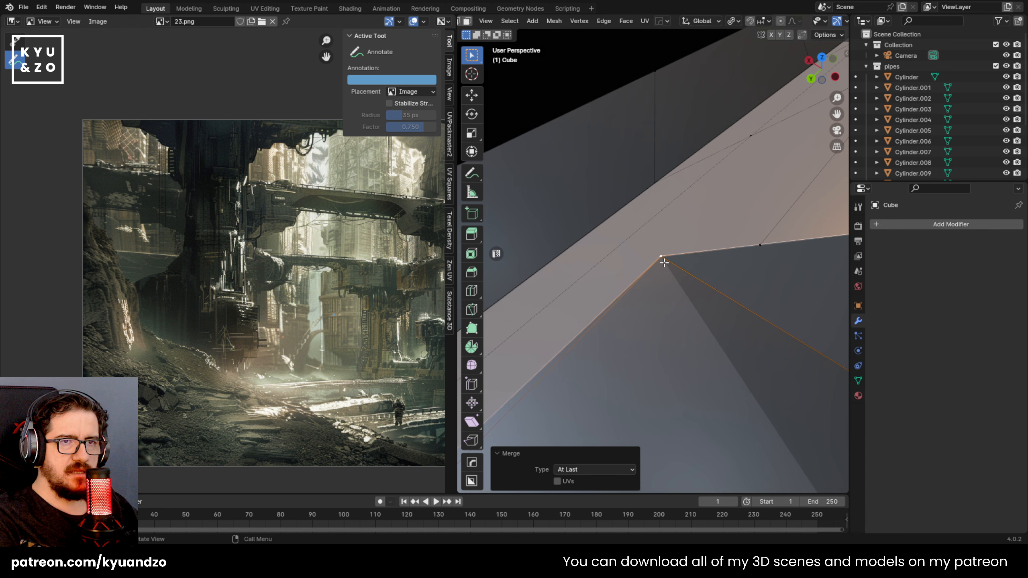
# Merge two more doubled vertex pairs along the long ledge edge, each at the last selected vertex
pyautogui.hotkey('shift', '`')
pyautogui.click(652, 253)
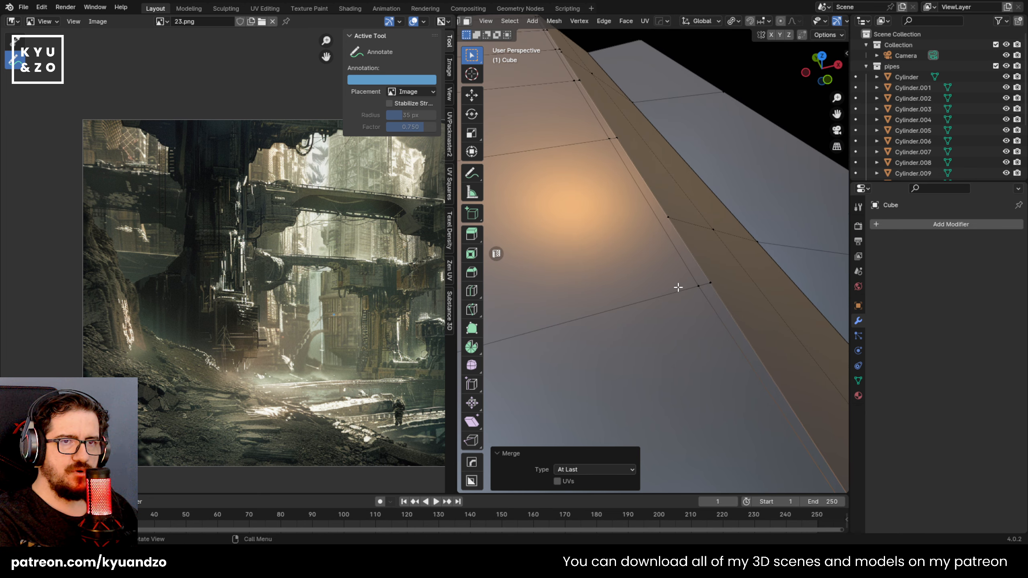
pyautogui.click(607, 138)
pyautogui.keyDown('shift'); pyautogui.click(615, 138); pyautogui.keyUp('shift')
pyautogui.press('m')
pyautogui.press('l')
pyautogui.click(668, 215)
pyautogui.keyDown('shift'); pyautogui.click(706, 282); pyautogui.keyUp('shift')
pyautogui.press('m')
pyautogui.press('l')
# Examine the ledge's top faces around the remaining doubled edge vertex by selecting the quad beside it
pyautogui.hotkey('shift', '`')
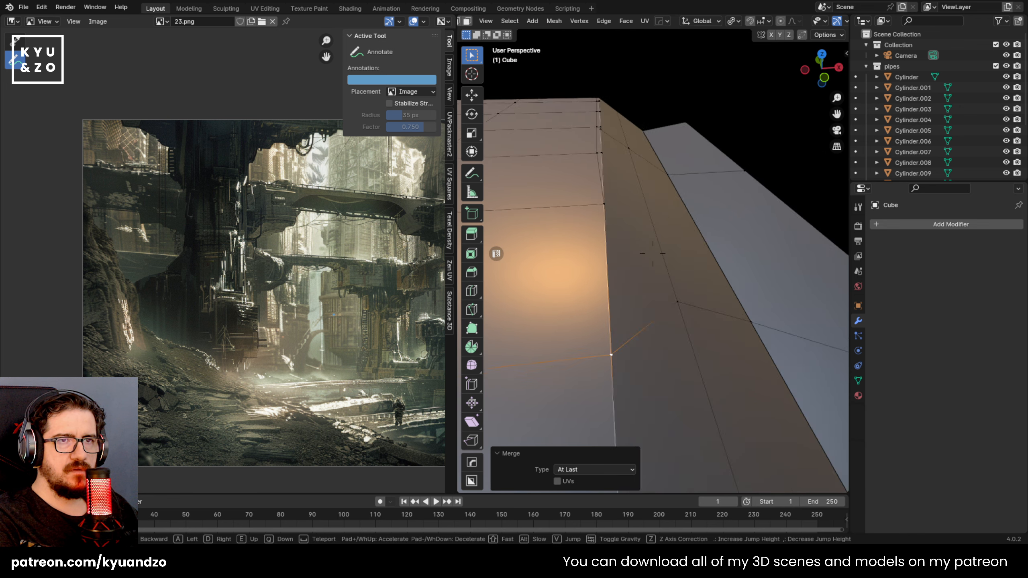
pyautogui.press('s')
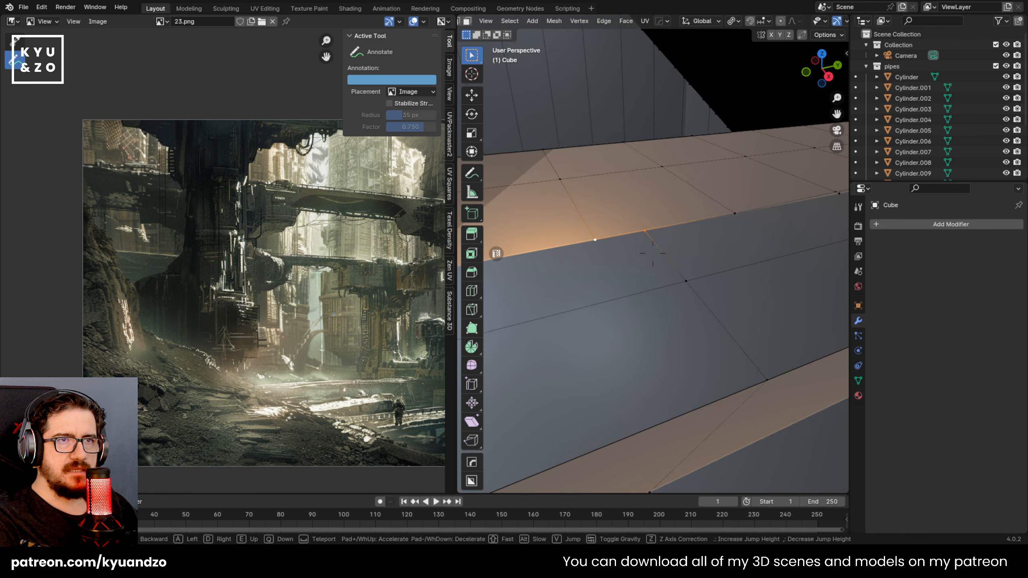
pyautogui.press('d')
pyautogui.press('e')
pyautogui.press('w')
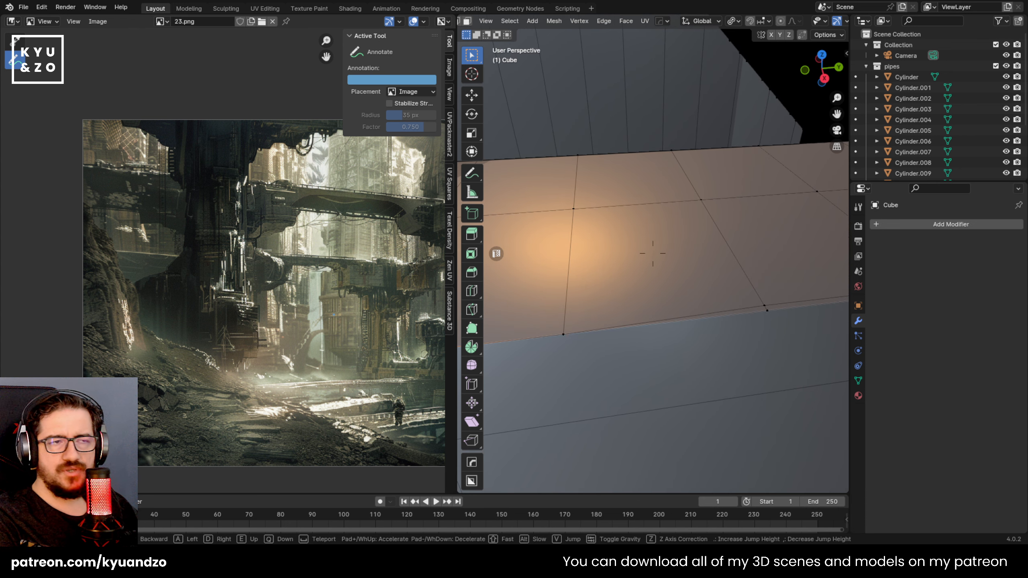
pyautogui.click(652, 253)
pyautogui.click(692, 251)
pyautogui.click(672, 191)
pyautogui.click(670, 257)
pyautogui.click(792, 216)
pyautogui.click(681, 224)
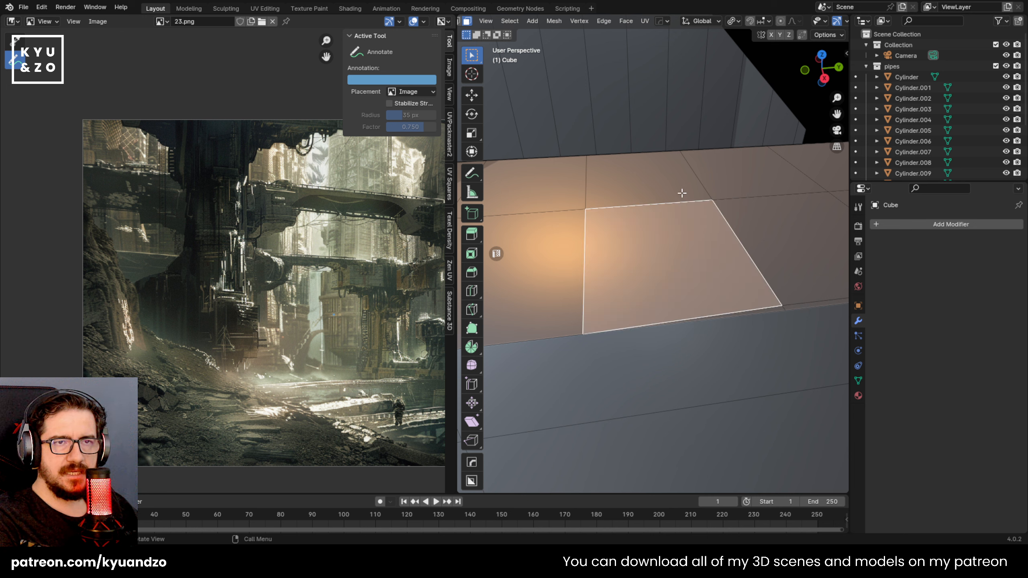
pyautogui.click(599, 194)
pyautogui.click(601, 297)
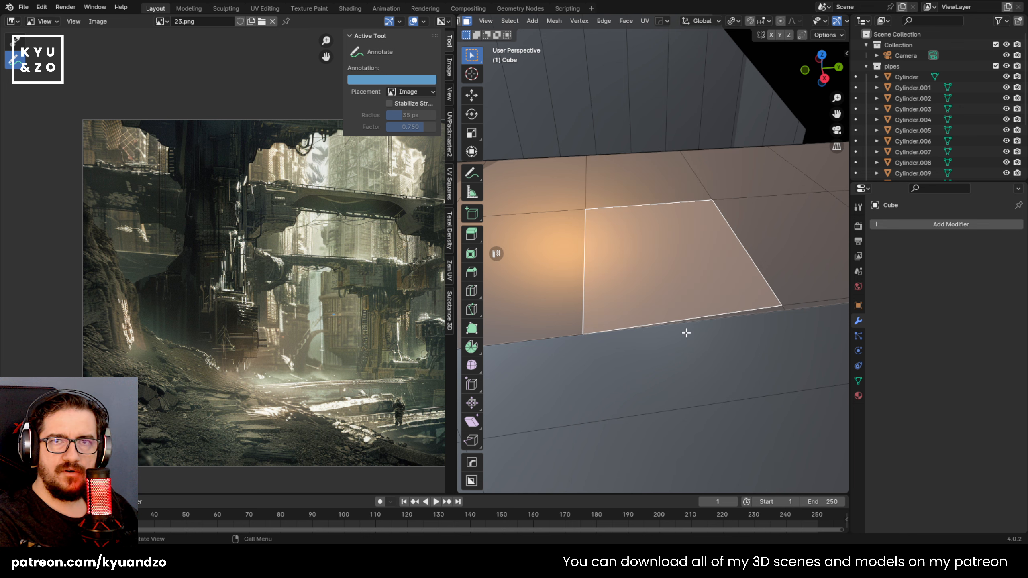
pyautogui.scroll(-5, 685, 276)
pyautogui.scroll(4, 687, 267)
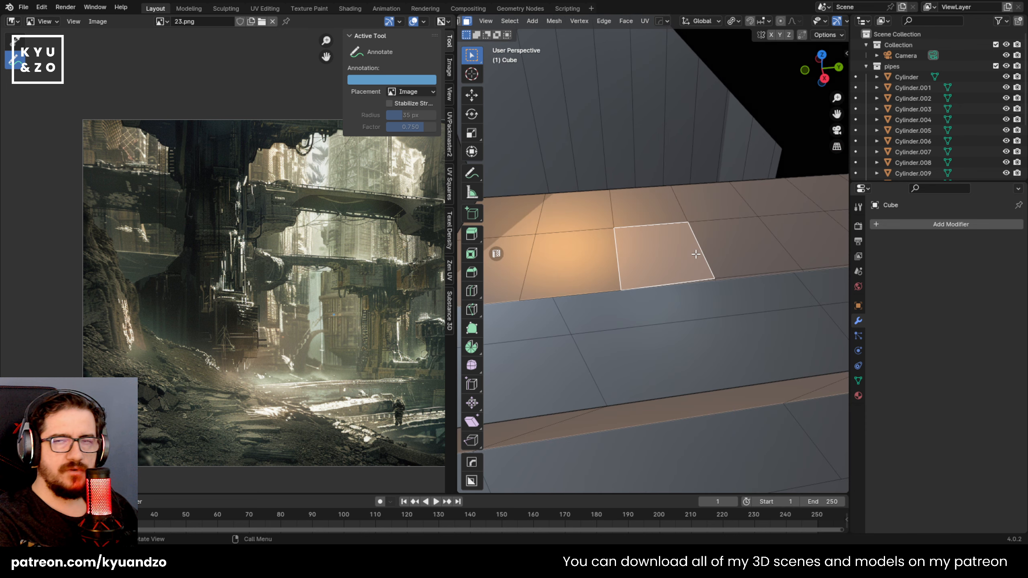
# Inspect the corner vertices of the same ledge quad in vertex selection mode
pyautogui.press('Tab')
pyautogui.scroll(2, 696, 253)
pyautogui.press('Tab')
pyautogui.press('1')
pyautogui.click(607, 212)
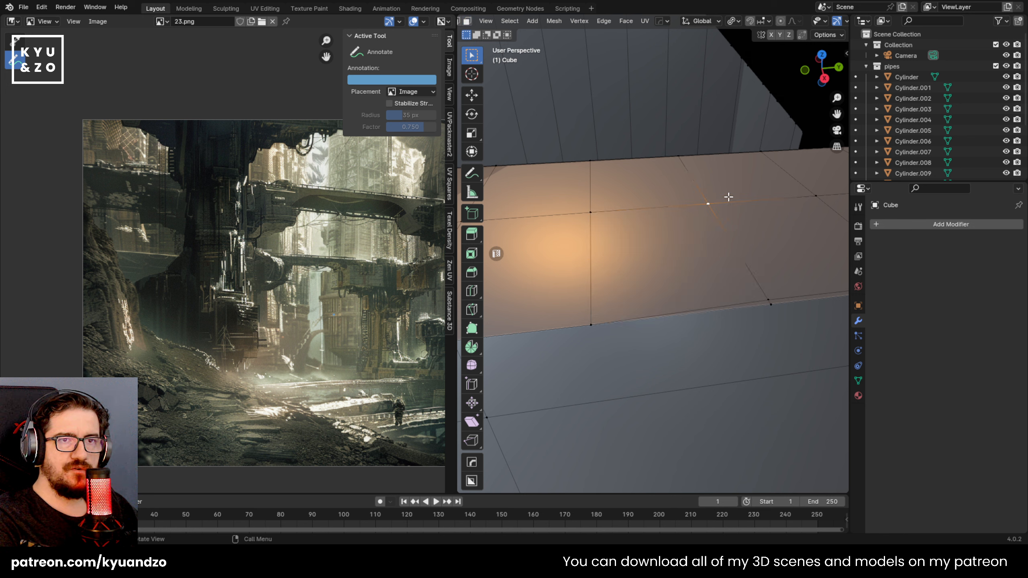
pyautogui.click(602, 234)
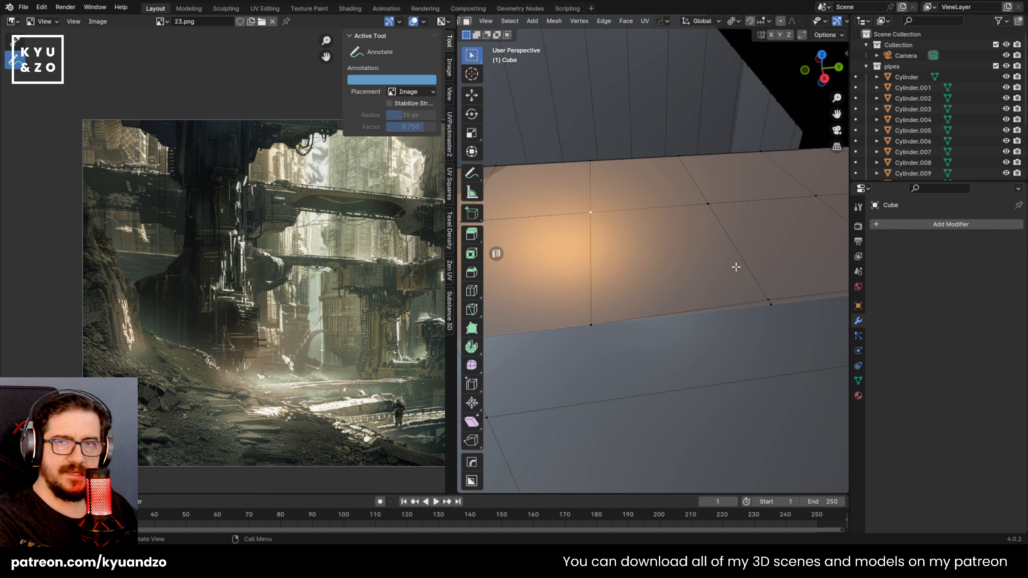
# Slide the doubled vertex inward from the ledge edge by a factor of 0.280 and preview a loop cut across the face
pyautogui.moveTo(737, 260); pyautogui.dragTo(761, 300, button='middle')
pyautogui.hotkey('shift', 'v')
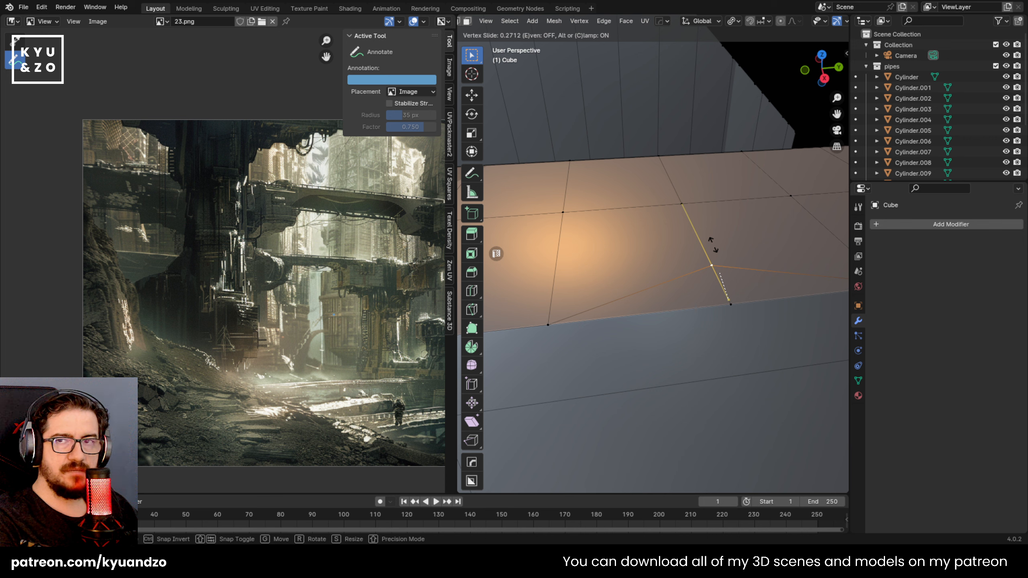
pyautogui.click(712, 244)
pyautogui.hotkey('ctrl', 'r')
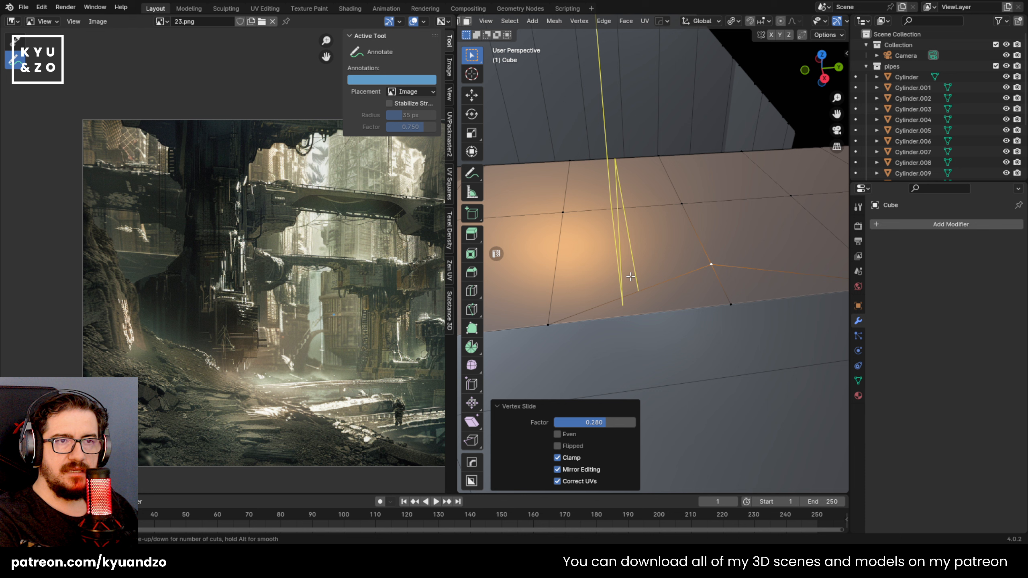
pyautogui.press('Escape')
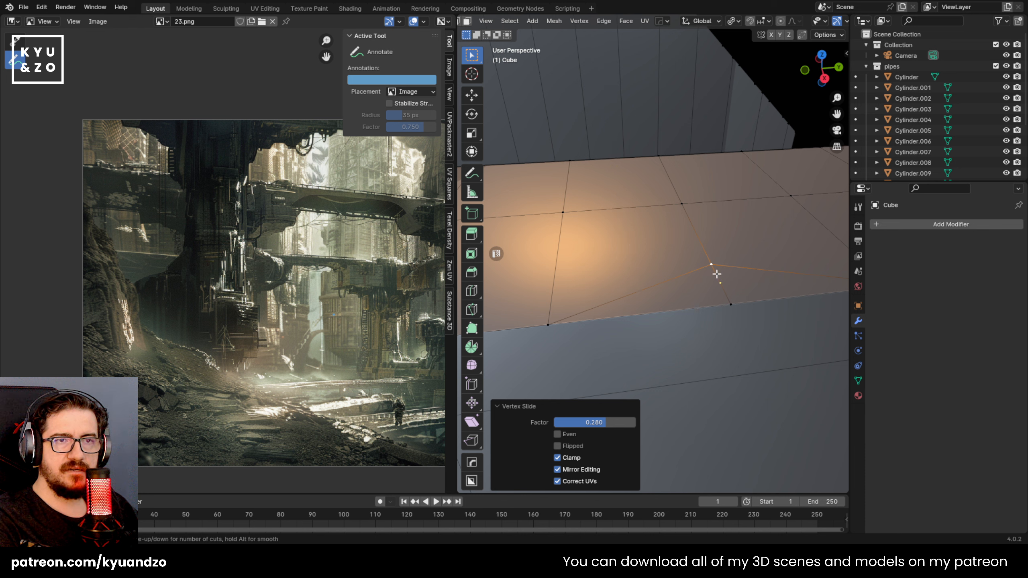
# Merge the displaced inner vertex into the vertex on the ledge's edge using At Last
pyautogui.click(711, 264)
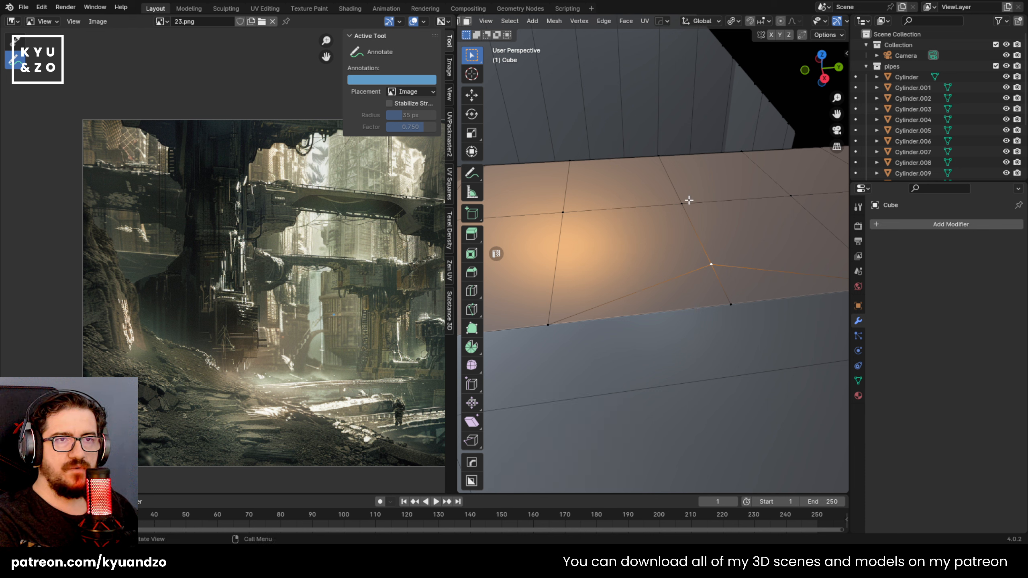
pyautogui.keyDown('shift'); pyautogui.click(731, 302); pyautogui.keyUp('shift')
pyautogui.press('m')
pyautogui.press('l')
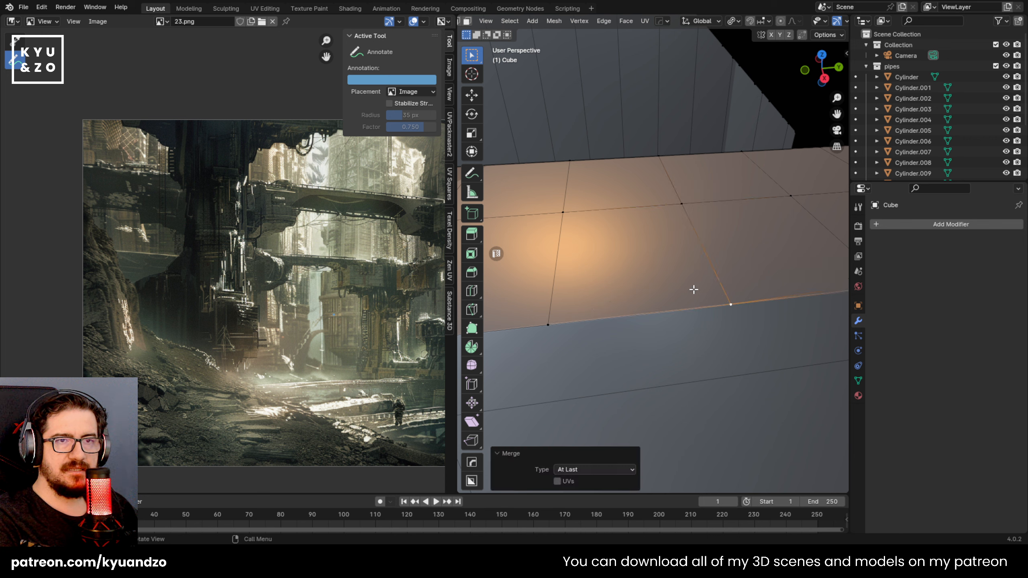
pyautogui.moveTo(684, 278)
pyautogui.mouseDown(button='middle')
pyautogui.moveTo(694, 297)
pyautogui.moveTo(702, 287)
pyautogui.moveTo(689, 290)
pyautogui.mouseUp(button='middle')
pyautogui.hotkey('ctrl', 'r')
pyautogui.click(641, 297)
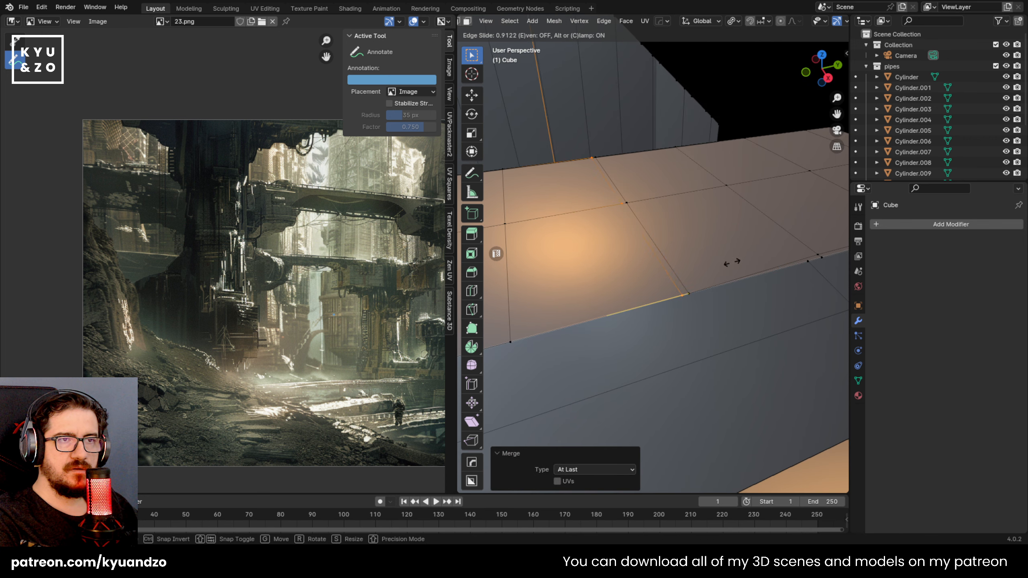
pyautogui.click(645, 300)
pyautogui.hotkey('ctrl', 'r')
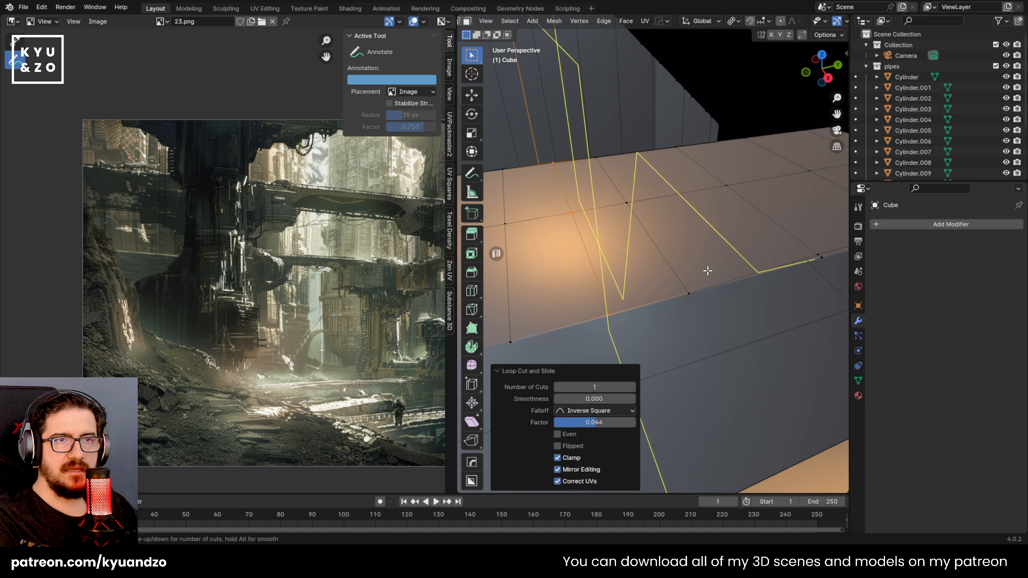
pyautogui.click(707, 271)
pyautogui.click(707, 271)
pyautogui.hotkey('ctrl', 'z')
pyautogui.hotkey('ctrl', 'z')
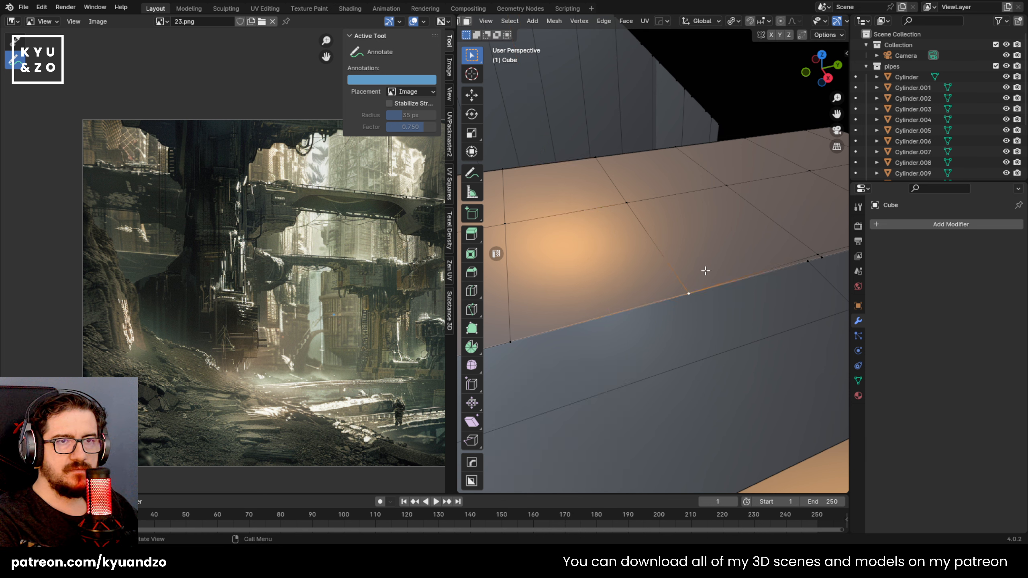
# Merge the nearby wall vertex and the doubled ledge vertex into the vertex on the ledge's front edge using At Last
pyautogui.hotkey('shift', '`')
pyautogui.press('d')
pyautogui.press('w')
pyautogui.click(601, 338)
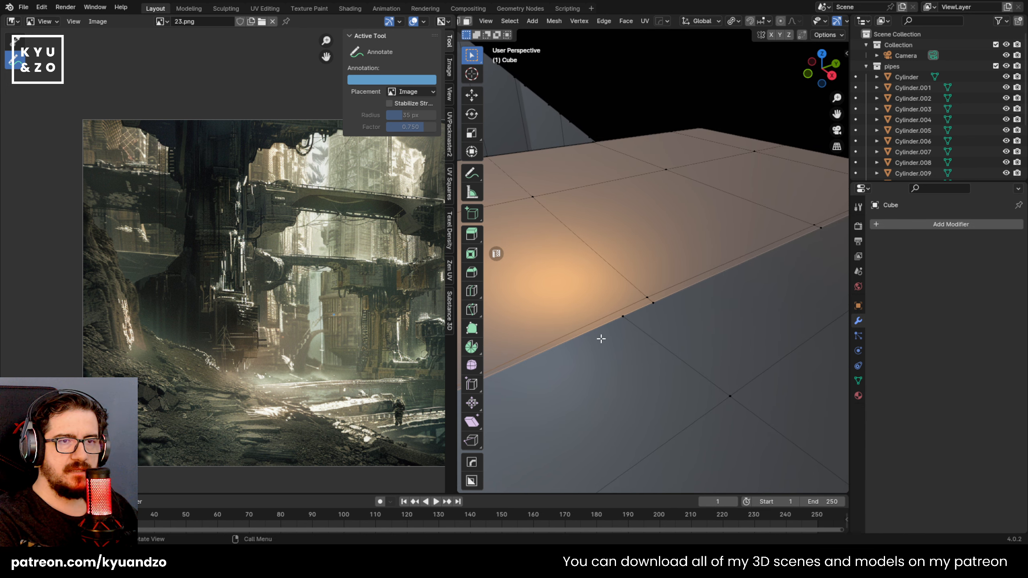
pyautogui.keyDown('shift'); pyautogui.click(652, 302); pyautogui.keyUp('shift')
pyautogui.press('m')
pyautogui.press('l')
pyautogui.click(648, 298)
pyautogui.keyDown('shift'); pyautogui.click(654, 302); pyautogui.keyUp('shift')
pyautogui.press('m')
pyautogui.press('l')
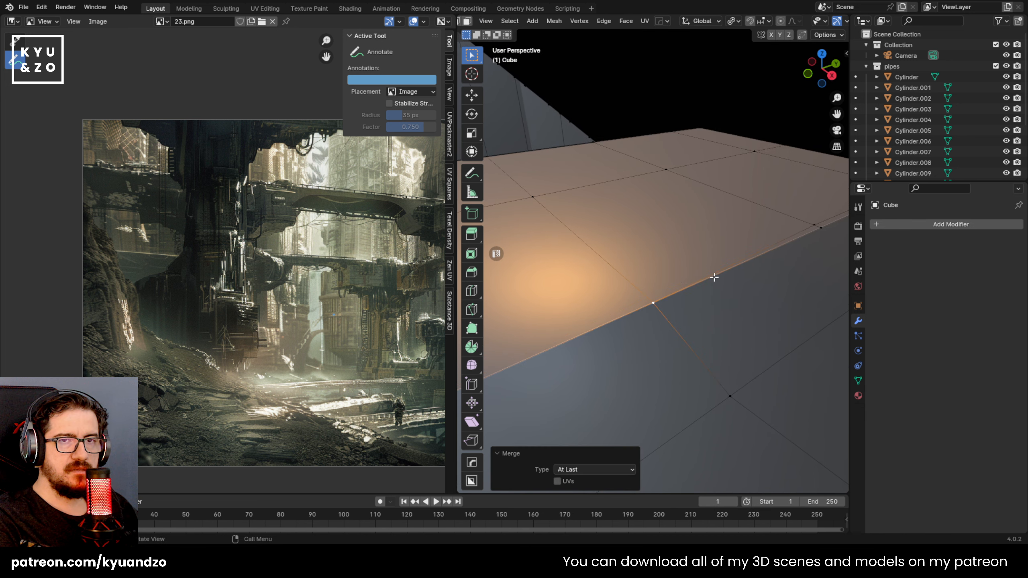
# Merge the next doubled vertex pair along the ledge's front edge using At Last
pyautogui.click(809, 224)
pyautogui.keyDown('shift'); pyautogui.click(819, 227); pyautogui.keyUp('shift')
pyautogui.press('m')
pyautogui.press('l')
# Merge the remaining doubled vertices at the ledge's outer end and corner using At Last
pyautogui.hotkey('shift', '`')
pyautogui.press('d')
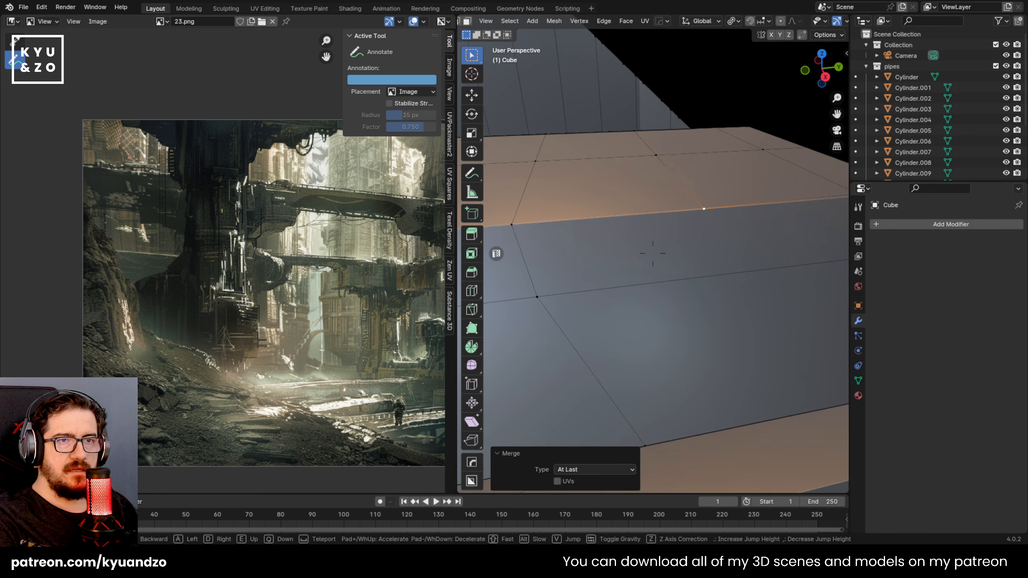
pyautogui.press('s')
pyautogui.press('d')
pyautogui.press('w')
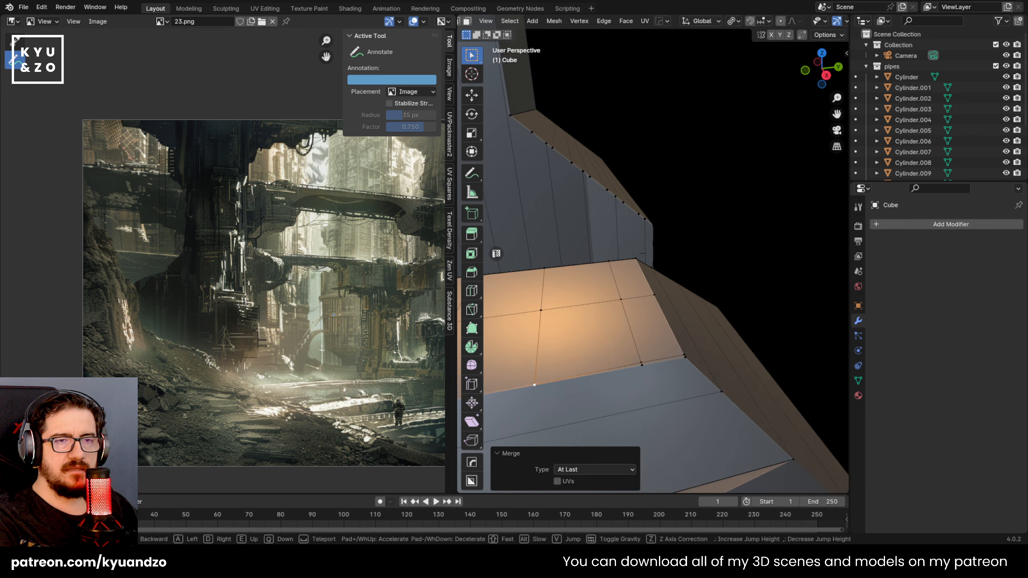
pyautogui.press('w')
pyautogui.click(694, 262)
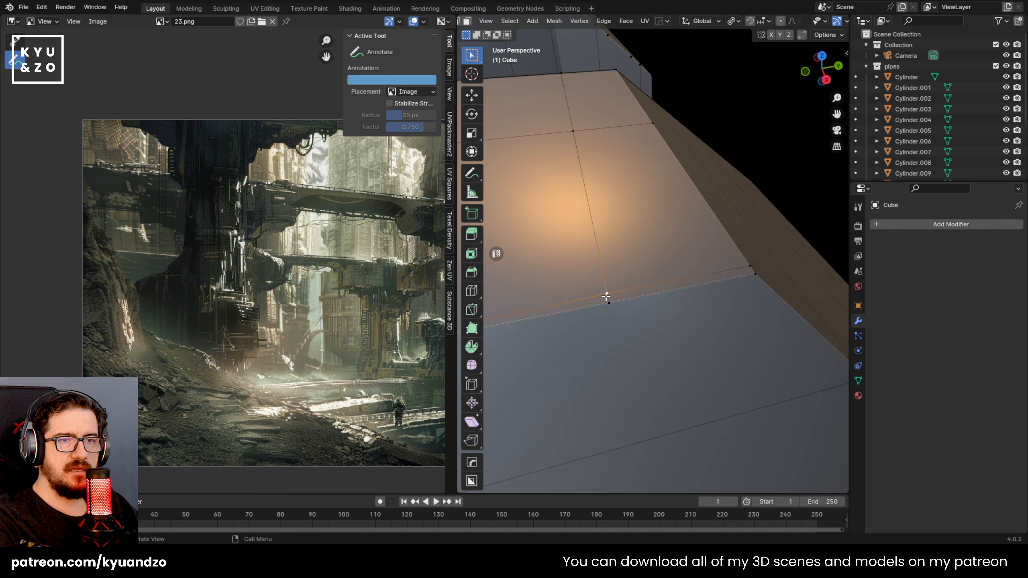
# Merge the wall's stray top-edge vertex near the opening's inner corner into the neighbouring ledge vertex
pyautogui.hotkey('shift', '`')
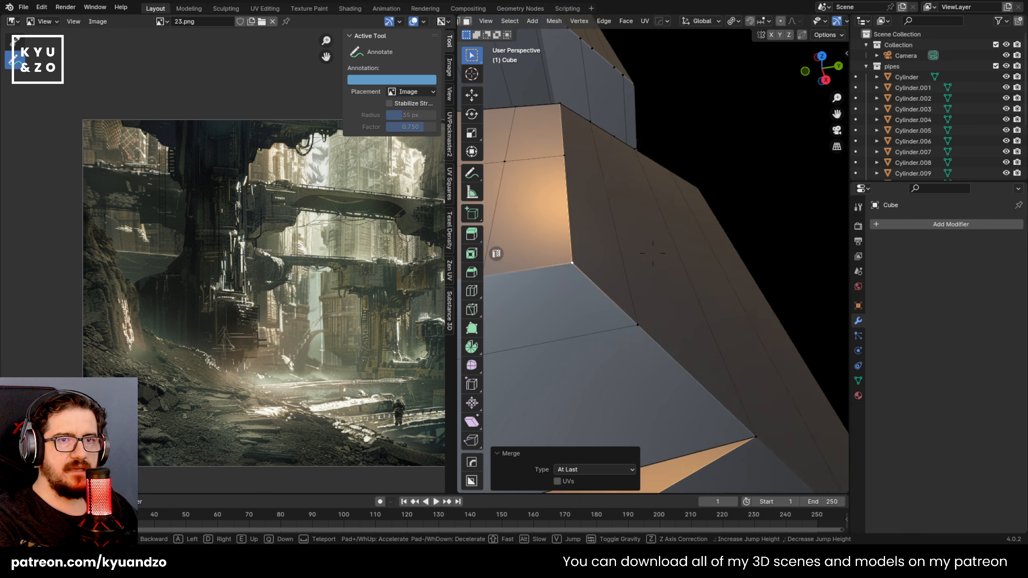
pyautogui.press('d')
pyautogui.press('w')
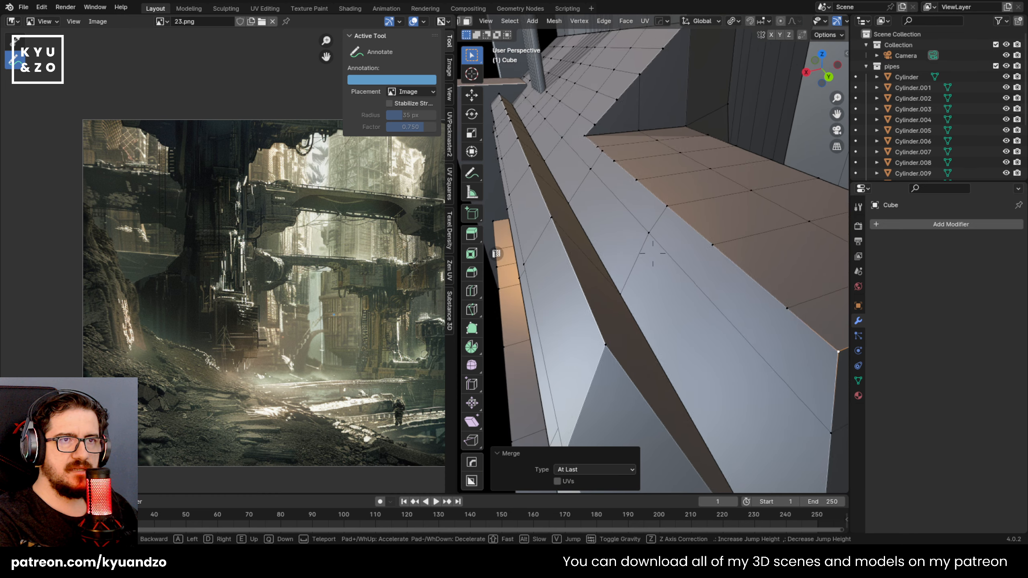
pyautogui.press('w')
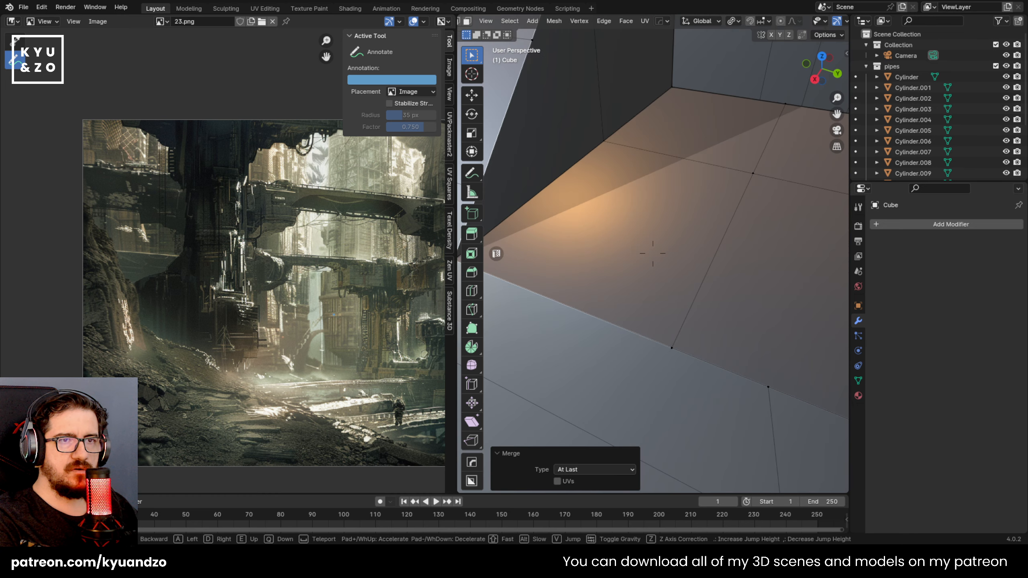
pyautogui.click(737, 276)
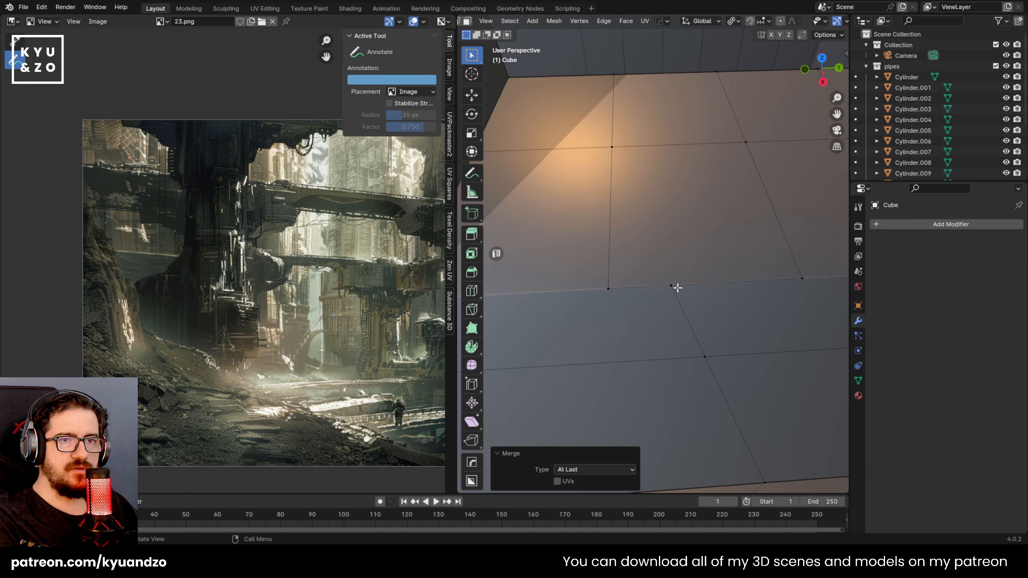
pyautogui.click(697, 360)
pyautogui.press('g')
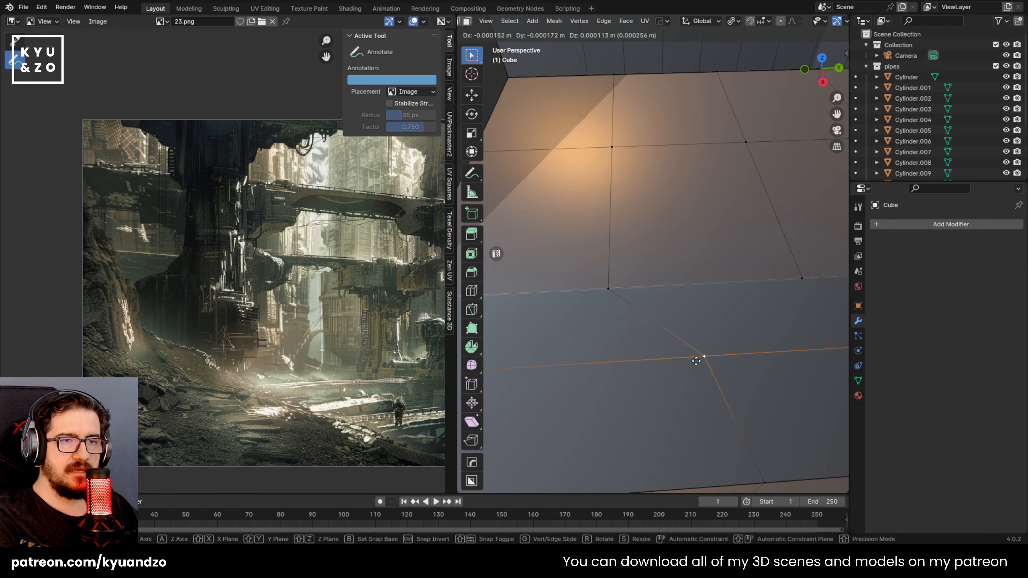
pyautogui.press('y')
pyautogui.rightClick(668, 350)
pyautogui.scroll(-3, 667, 349)
pyautogui.scroll(1, 668, 349)
pyautogui.scroll(-4, 670, 349)
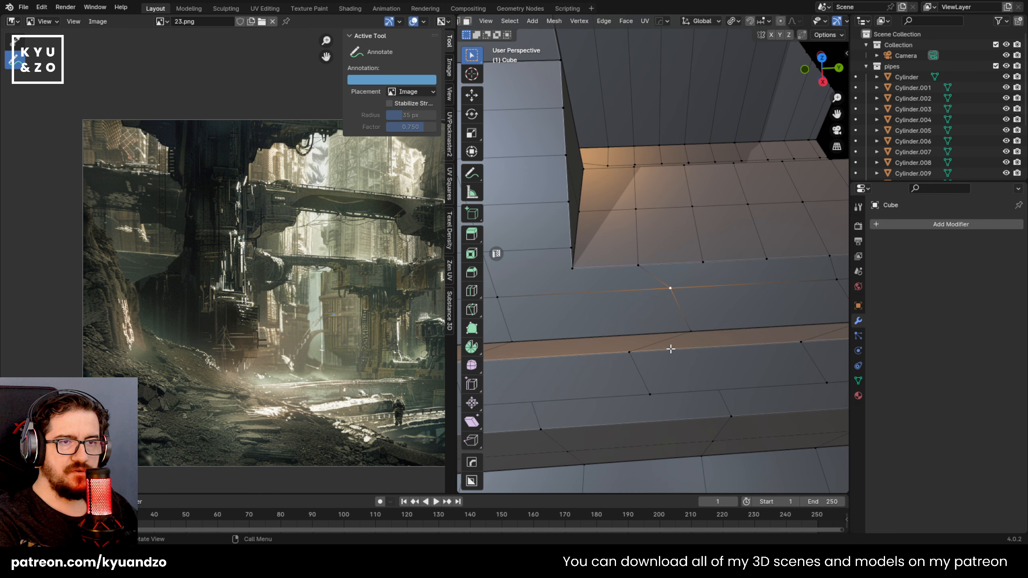
pyautogui.scroll(2, 672, 352)
# Align the two wall vertices below the ledge vertex by moving them along Y by -0.031313 m and -0.018293 m
pyautogui.click(705, 360)
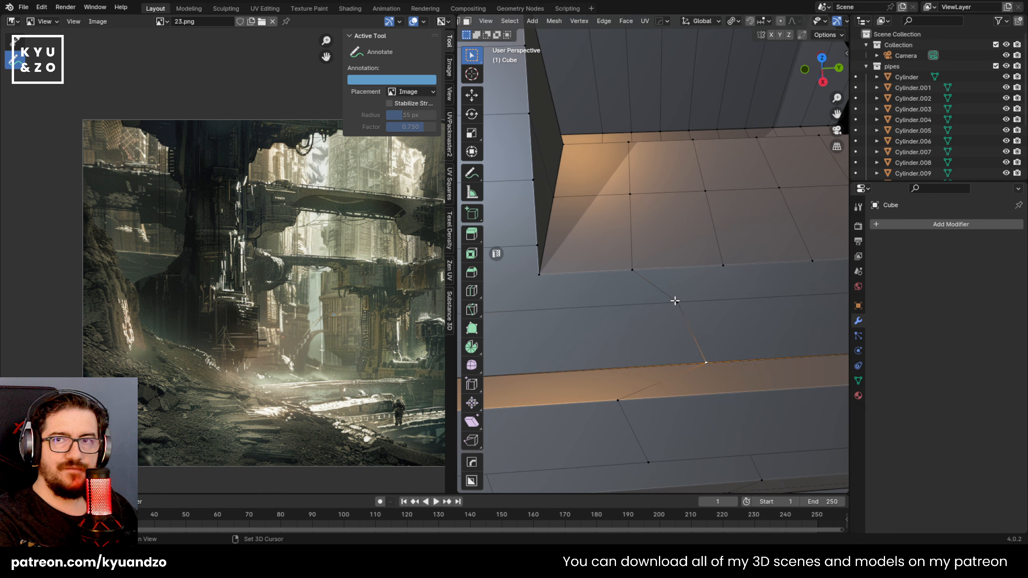
pyautogui.press('g')
pyautogui.press('y')
pyautogui.click(666, 339)
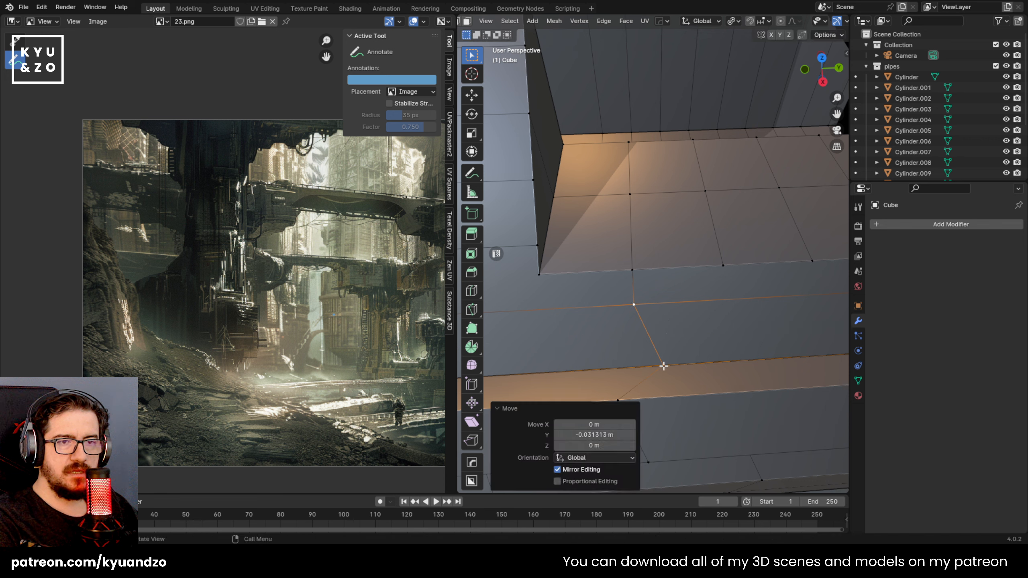
pyautogui.press('g')
pyautogui.click(688, 371)
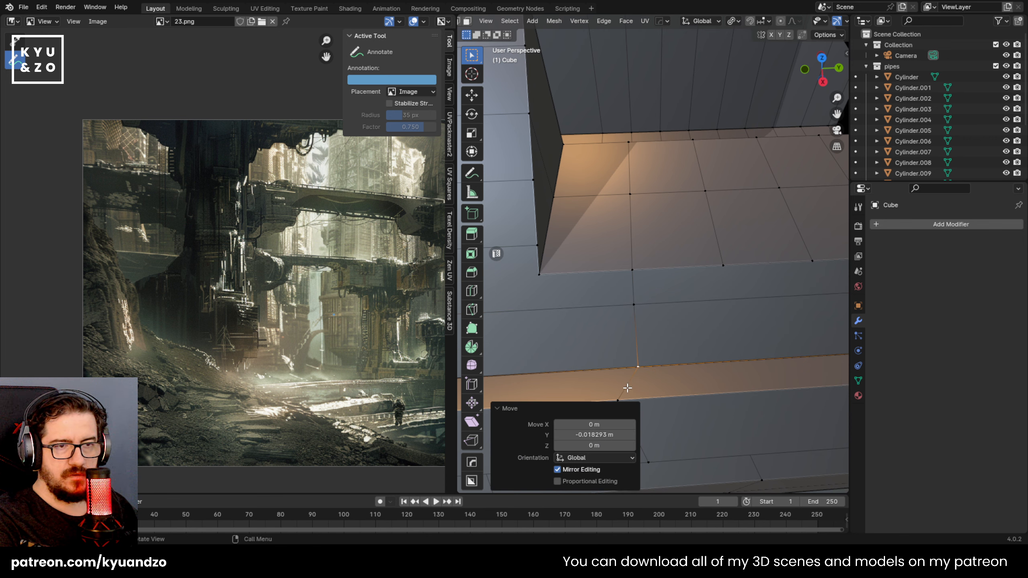
# Move the matching vertex on the narrow lower ledge's front edge about 0.01 m along global Y
pyautogui.keyDown('shift'); pyautogui.moveTo(627, 388); pyautogui.dragTo(683, 333, button='middle'); pyautogui.keyUp('shift')
pyautogui.press('g')
pyautogui.press('x')
pyautogui.press('y')
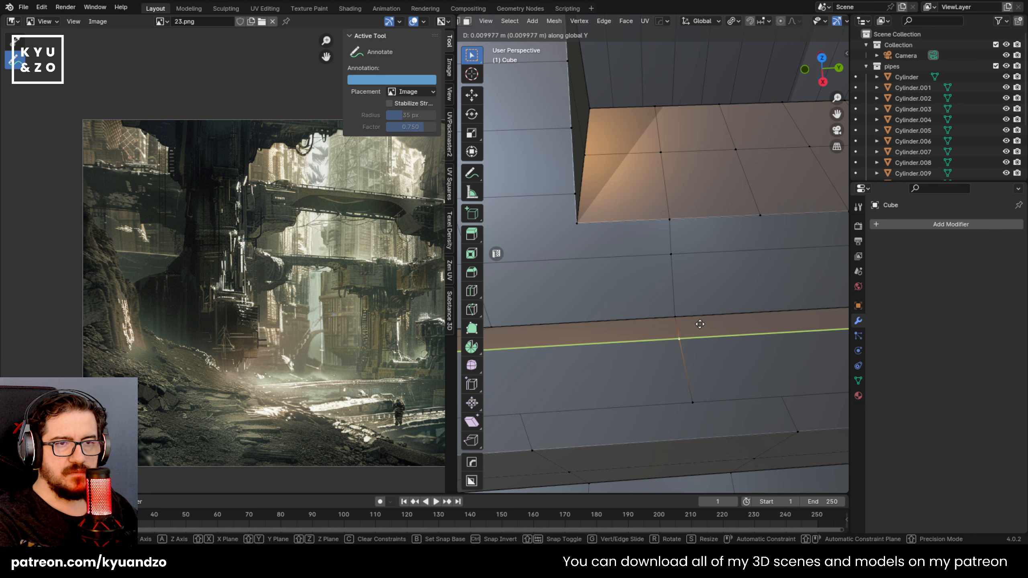
pyautogui.click(700, 324)
# Merge the loose vertex on the edge below the narrow ledge into the neighbouring vertex on that edge using At Last
pyautogui.keyDown('shift'); pyautogui.moveTo(752, 243); pyautogui.dragTo(686, 203, button='middle'); pyautogui.keyUp('shift')
pyautogui.hotkey('alt', 'z')
pyautogui.click(696, 274)
pyautogui.hotkey('alt', 'z')
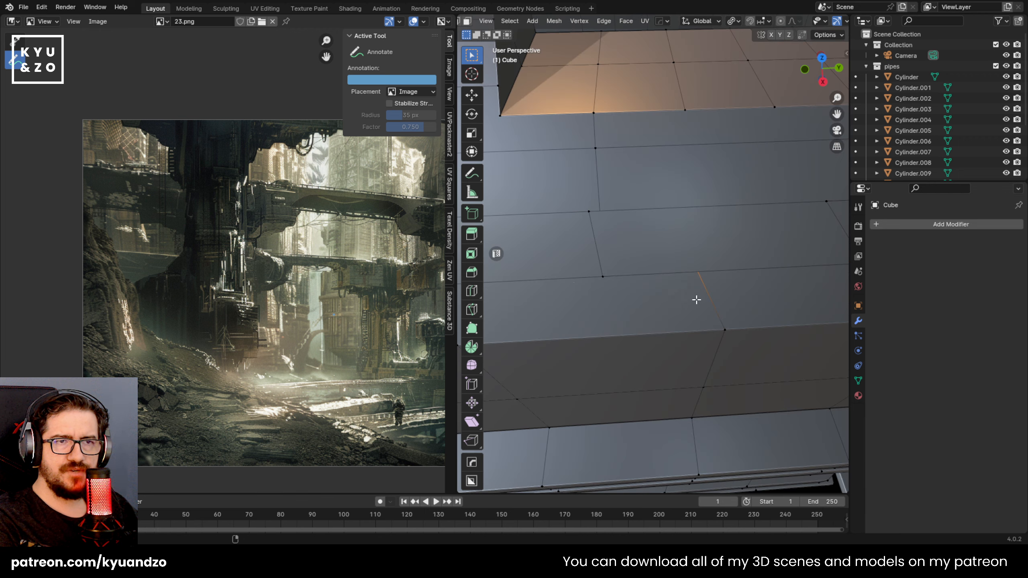
pyautogui.keyDown('shift'); pyautogui.click(603, 275); pyautogui.keyUp('shift')
pyautogui.press('m')
pyautogui.press('l')
# Move the merged vertex 0.07308 m along Y to line up with the vertex below it
pyautogui.scroll(-3, 627, 292)
pyautogui.scroll(3, 627, 292)
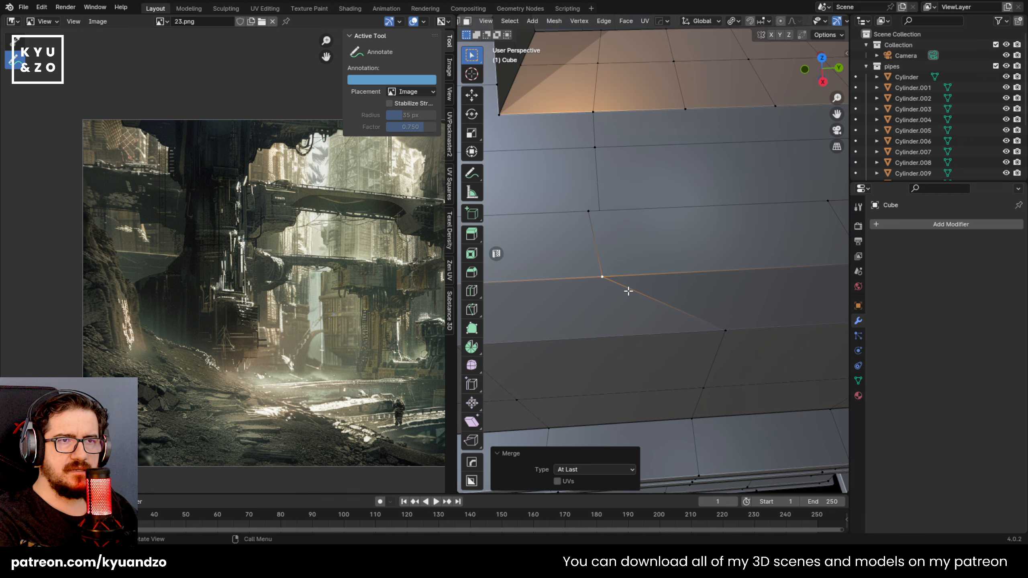
pyautogui.press('g')
pyautogui.press('y')
pyautogui.click(735, 273)
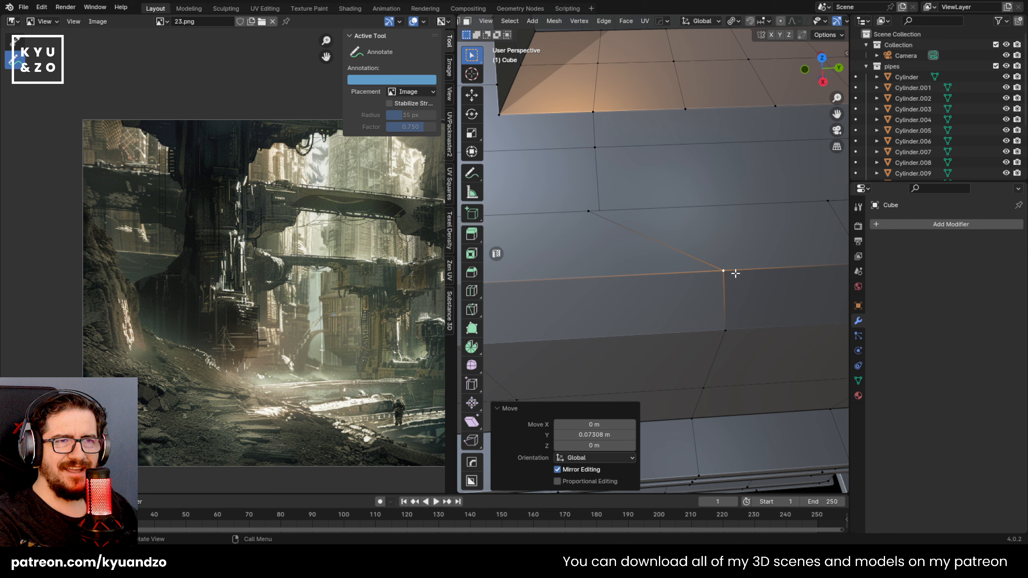
# Knife a vertical cut down the wall from the second front-edge vertex of the upper ledge to the wall's lower edge
pyautogui.moveTo(573, 200); pyautogui.dragTo(593, 199, button='middle')
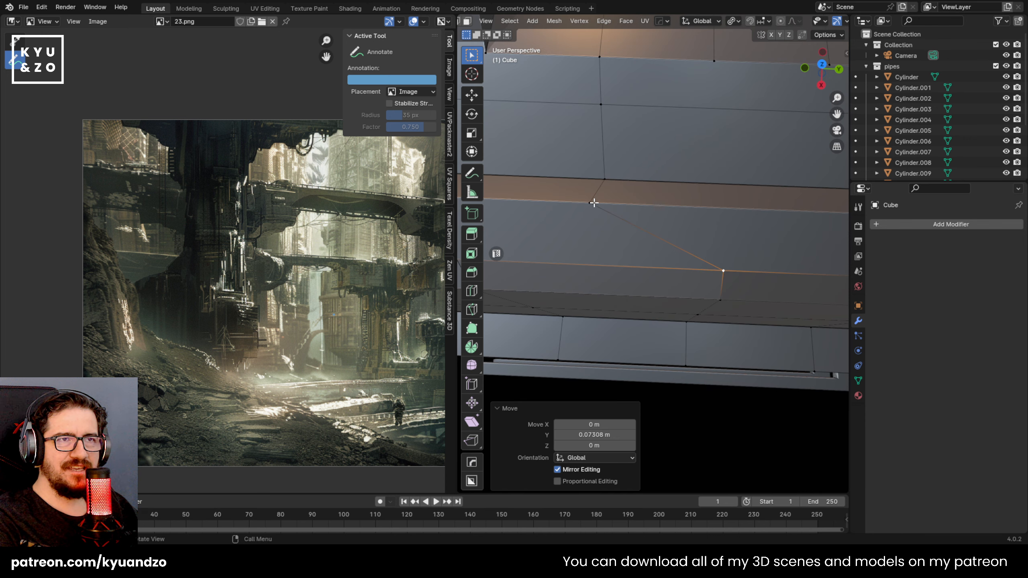
pyautogui.click(593, 203)
pyautogui.keyDown('shift'); pyautogui.moveTo(717, 138); pyautogui.dragTo(665, 236, button='middle'); pyautogui.keyUp('shift')
pyautogui.keyDown('shift'); pyautogui.moveTo(655, 273); pyautogui.dragTo(646, 228, button='middle'); pyautogui.keyUp('shift')
pyautogui.scroll(-5, 604, 262)
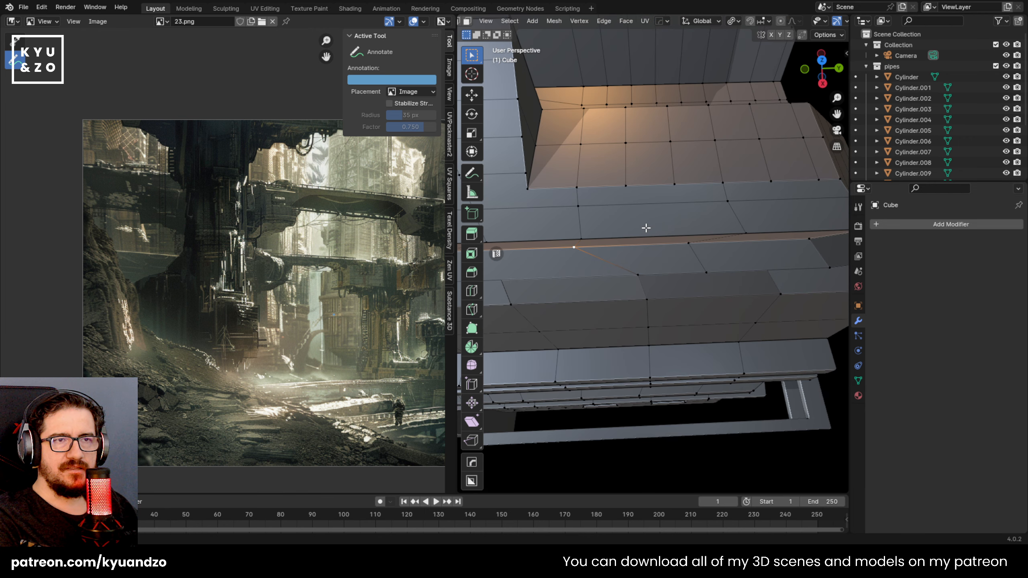
pyautogui.scroll(4, 575, 195)
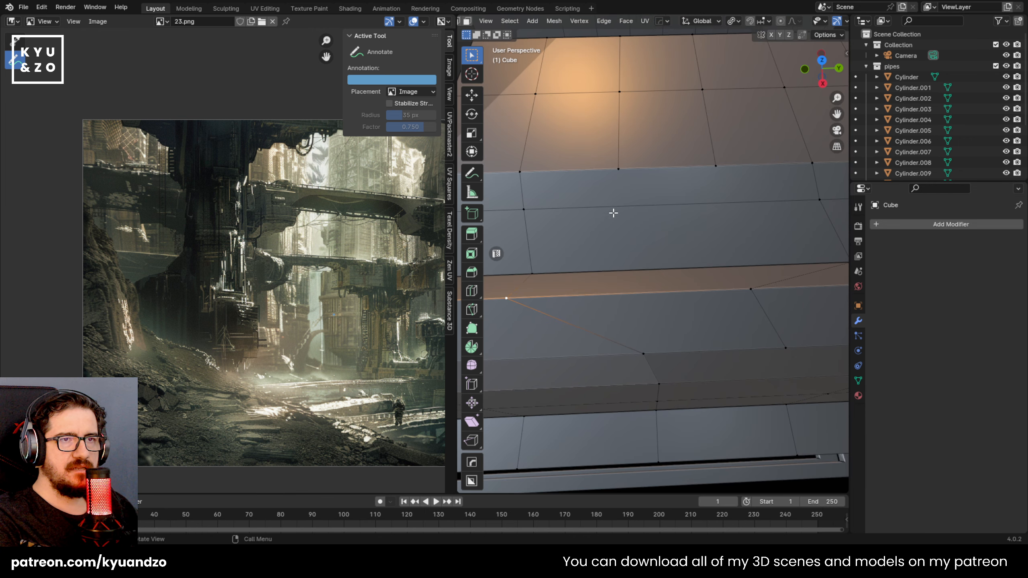
pyautogui.press('k')
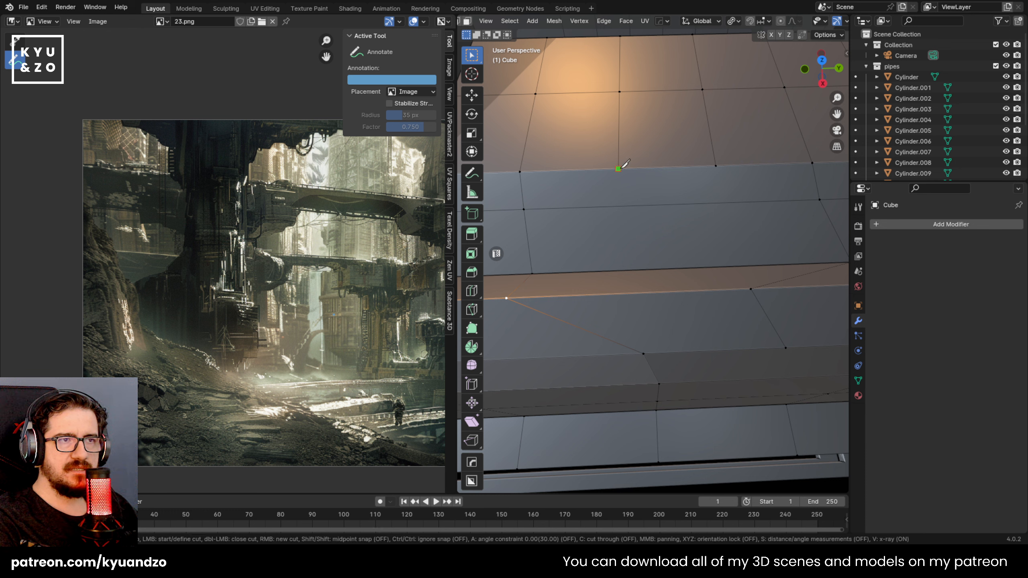
pyautogui.click(618, 169)
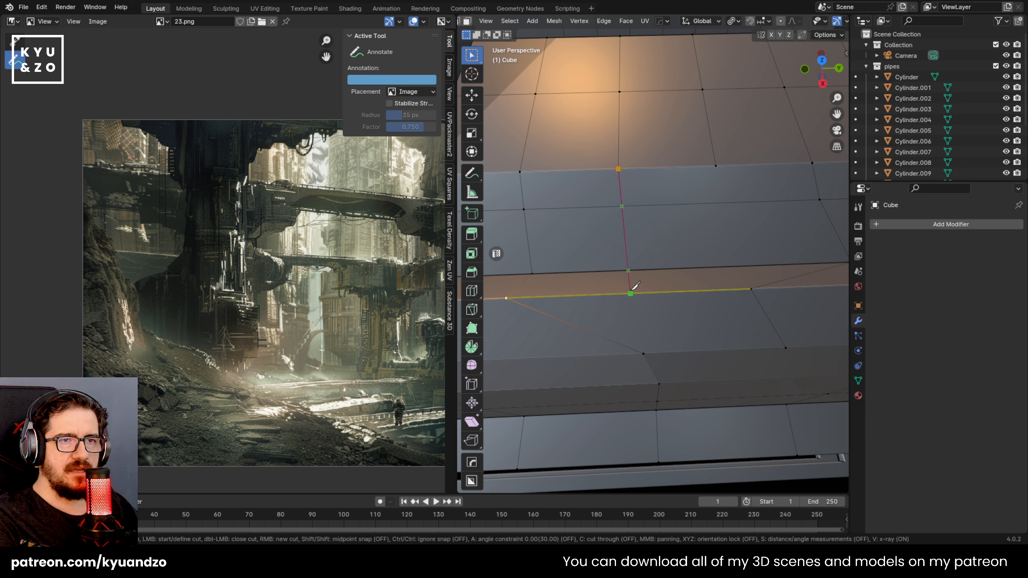
pyautogui.click(625, 271)
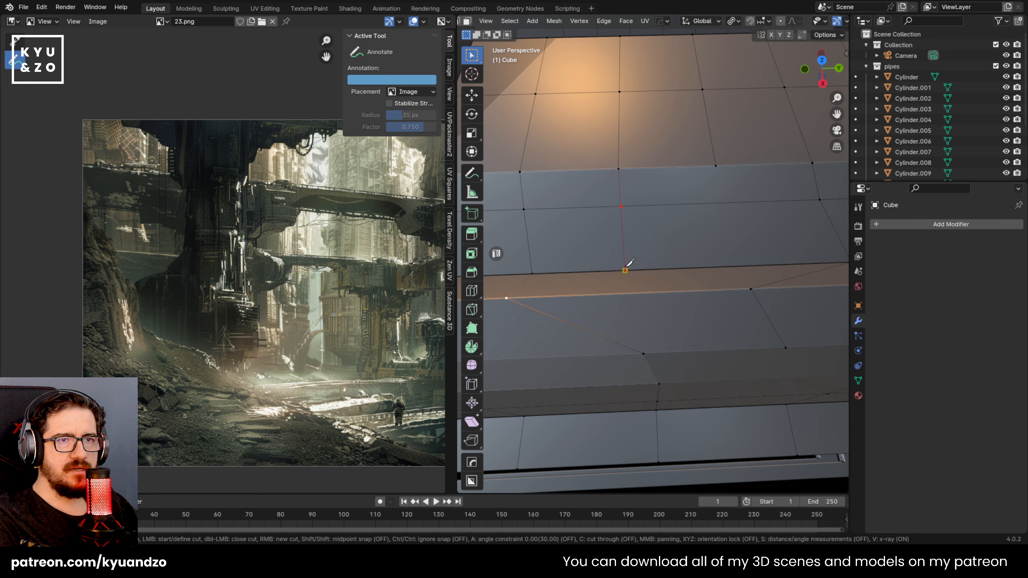
pyautogui.press('Return')
# Knife a parallel cut down the wall from the next front-edge vertex of the upper ledge
pyautogui.press('k')
pyautogui.click(715, 165)
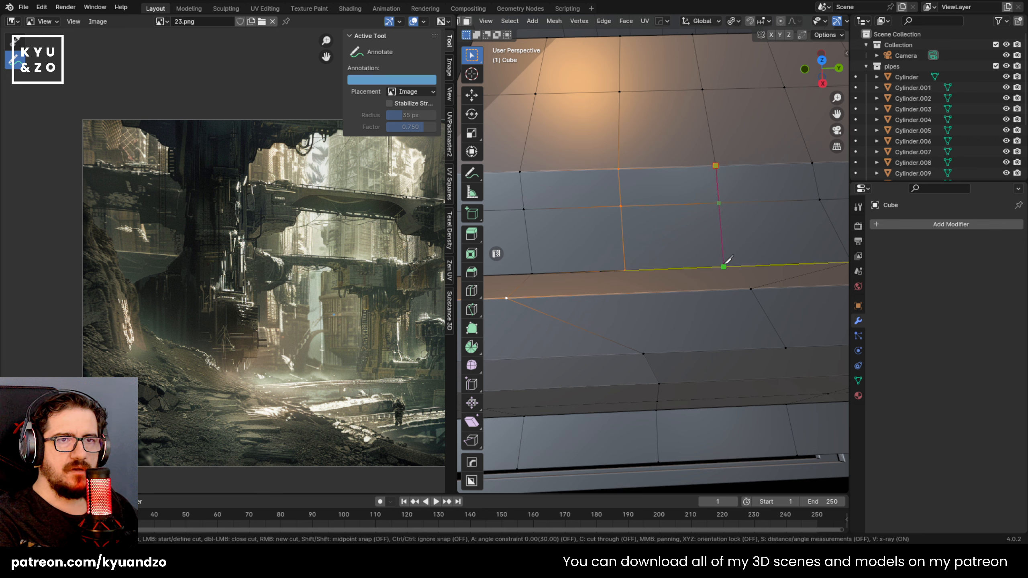
pyautogui.click(724, 267)
pyautogui.press('Return')
# Examine the newly cut wall faces and their neighbours by selecting individual faces from several angles
pyautogui.moveTo(718, 263); pyautogui.dragTo(592, 204, button='middle')
pyautogui.click(720, 168)
pyautogui.click(669, 176)
pyautogui.click(640, 198)
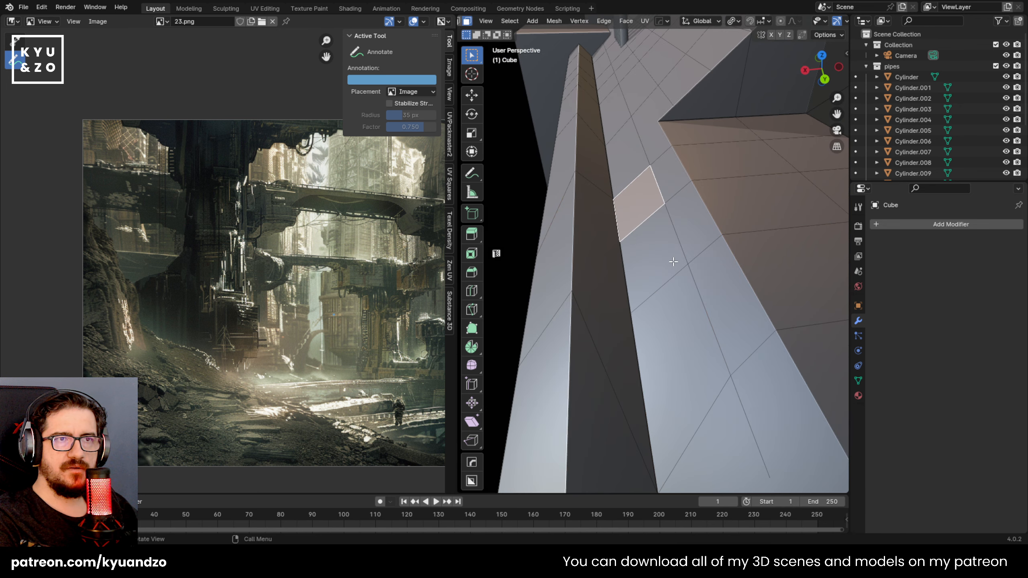
pyautogui.click(673, 262)
pyautogui.click(712, 227)
pyautogui.click(758, 188)
pyautogui.click(644, 241)
pyautogui.click(697, 226)
pyautogui.moveTo(697, 226); pyautogui.dragTo(760, 224, button='middle')
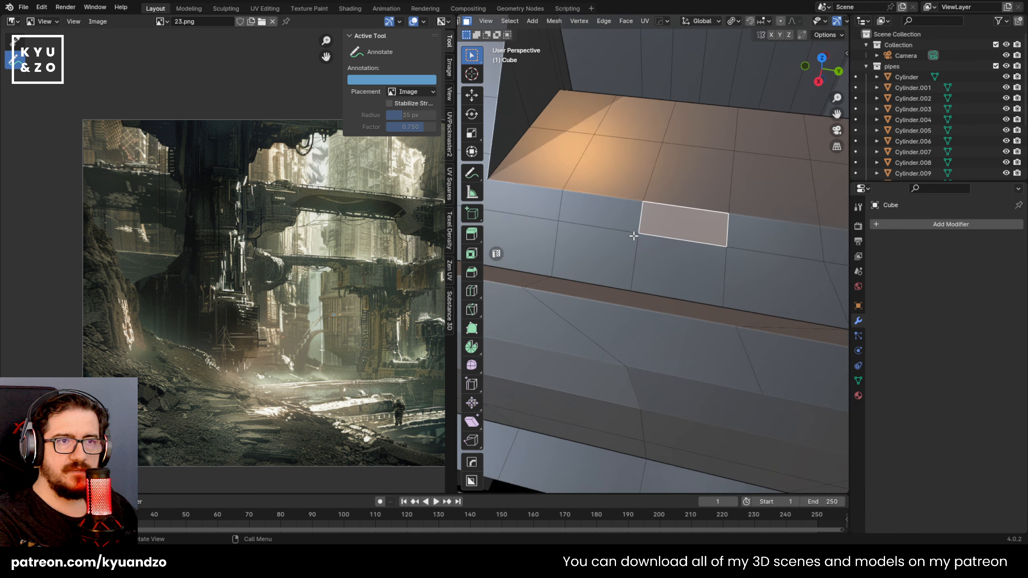
pyautogui.moveTo(637, 230); pyautogui.dragTo(598, 251, button='middle')
pyautogui.scroll(1, 643, 229)
# Widen the 3D viewport and knife the first wall cut onward across the narrow lower ledge to its front edge
pyautogui.moveTo(456, 235); pyautogui.dragTo(316, 235)
pyautogui.press('k')
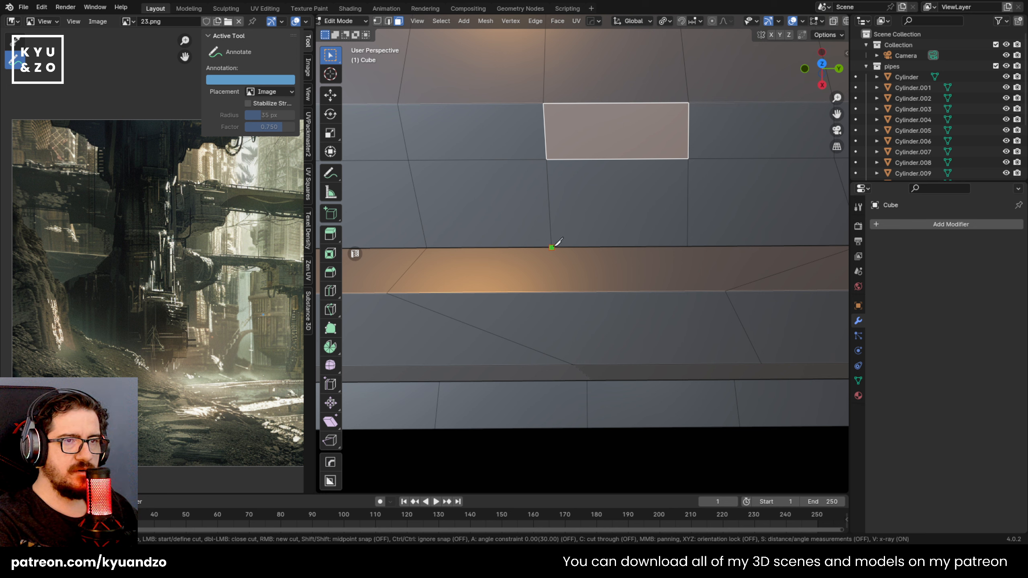
pyautogui.click(551, 247)
pyautogui.click(551, 292)
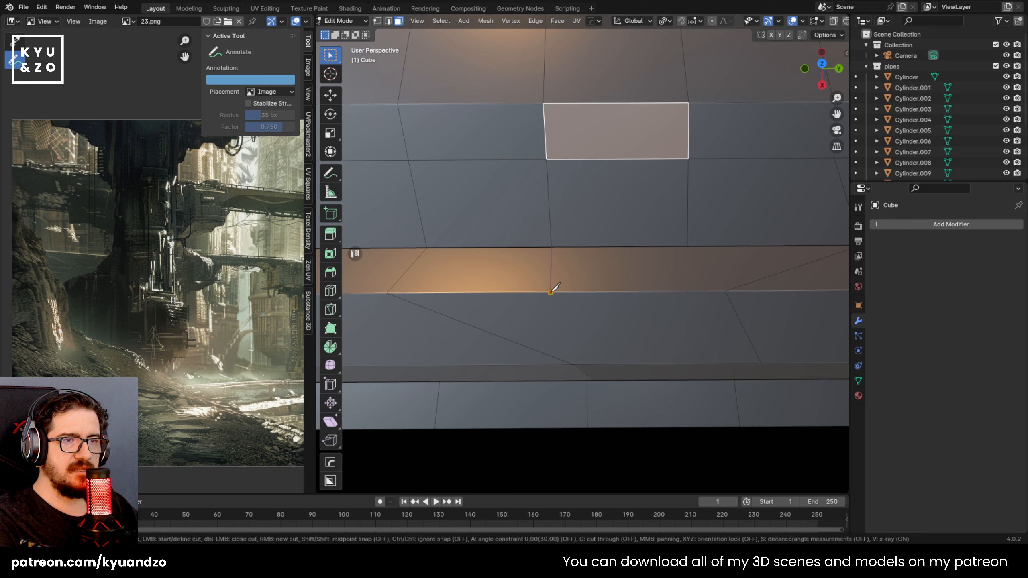
pyautogui.press('Return')
# Knife the second wall cut onward across the narrow lower ledge to its front edge
pyautogui.press('k')
pyautogui.click(686, 246)
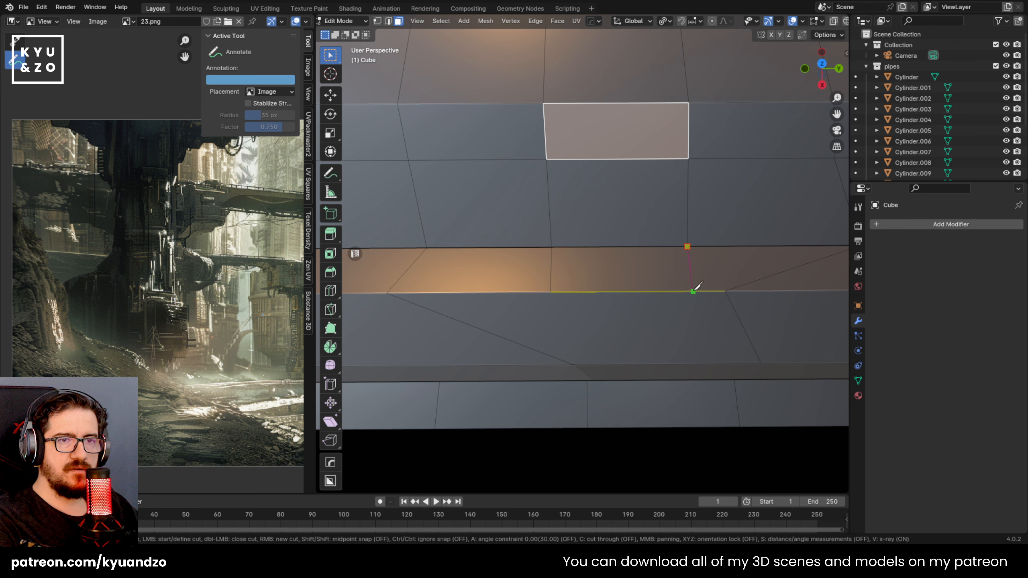
pyautogui.click(690, 292)
pyautogui.press('Return')
# Select the wide slanted face directly below the narrow lower ledge to inspect its shape
pyautogui.moveTo(661, 324); pyautogui.dragTo(622, 314, button='middle')
pyautogui.moveTo(549, 404); pyautogui.dragTo(556, 273, button='middle')
pyautogui.click(556, 272)
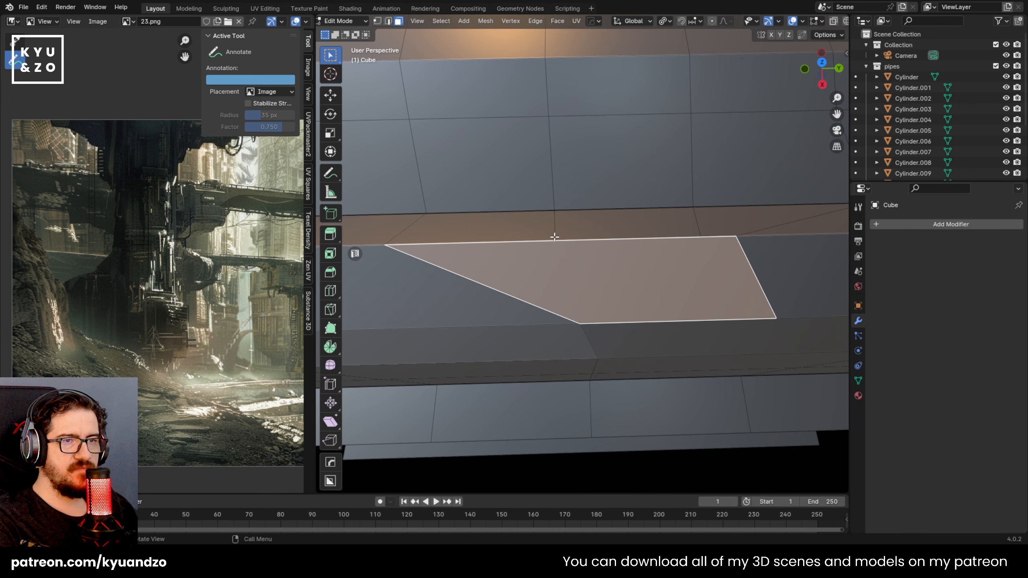
# Try a loop cut down the wall between the two knifed cuts, slid by a factor of 0.247
pyautogui.press('1')
pyautogui.hotkey('ctrl', 'r')
pyautogui.click(618, 202)
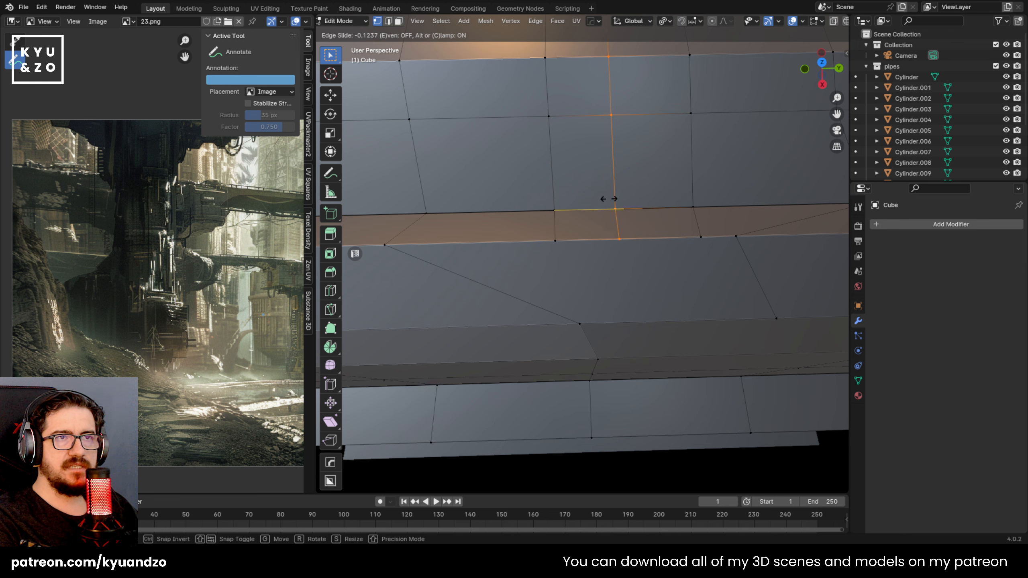
pyautogui.click(637, 194)
pyautogui.hotkey('shift', '`')
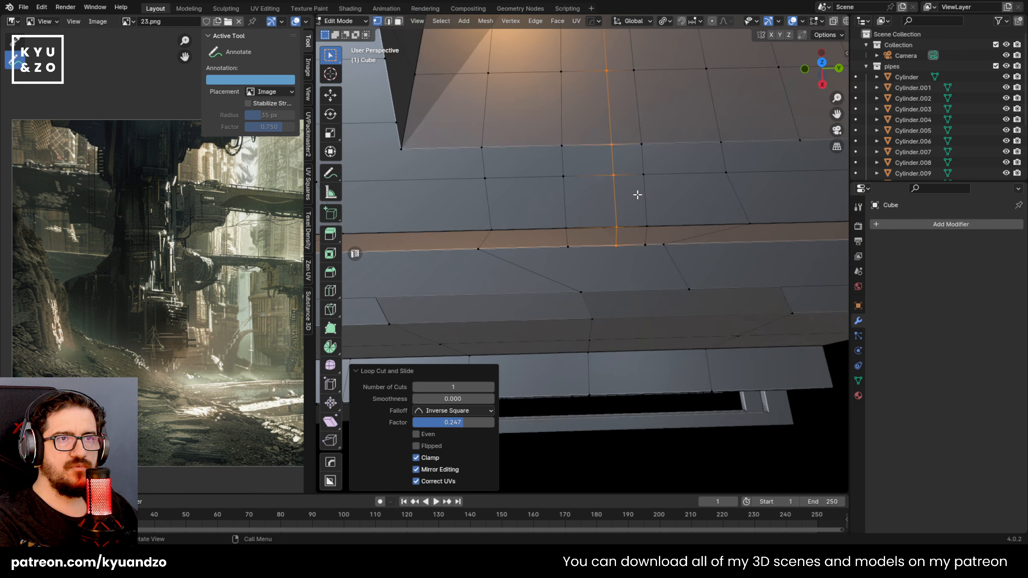
pyautogui.press('s')
pyautogui.press('a')
pyautogui.press('w')
pyautogui.click(585, 164)
pyautogui.hotkey('ctrl', 'z')
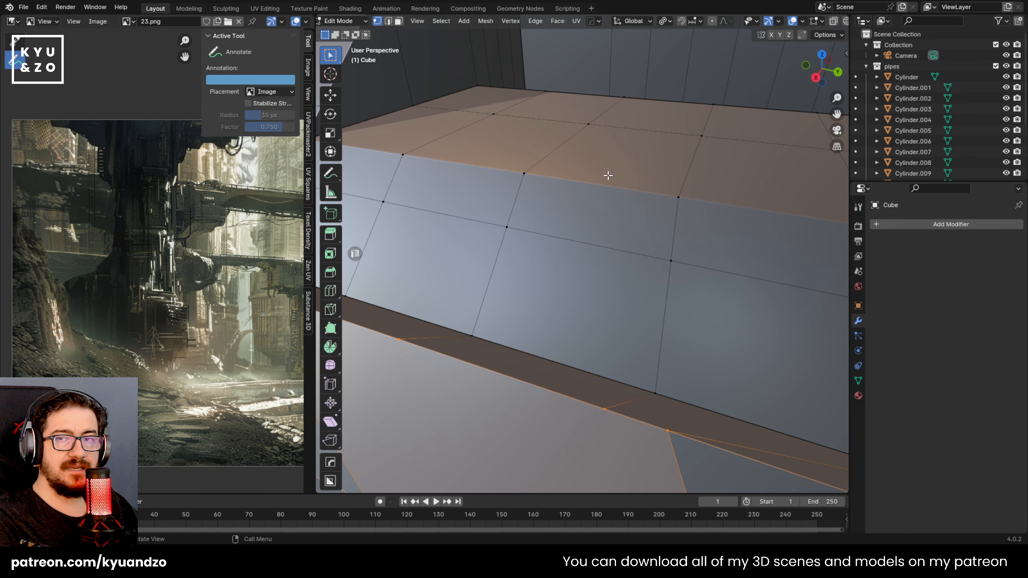
# Try a centred lengthwise loop cut along the back part of the upper ledge
pyautogui.scroll(-3, 611, 180)
pyautogui.scroll(1, 610, 180)
pyautogui.hotkey('ctrl', 'r')
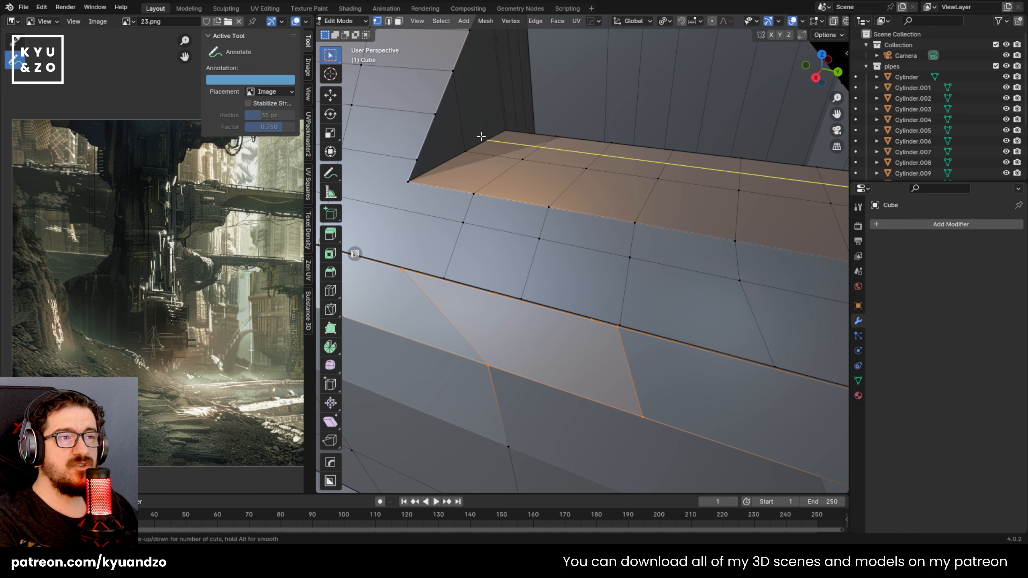
pyautogui.click(480, 136)
pyautogui.hotkey('shift', '`')
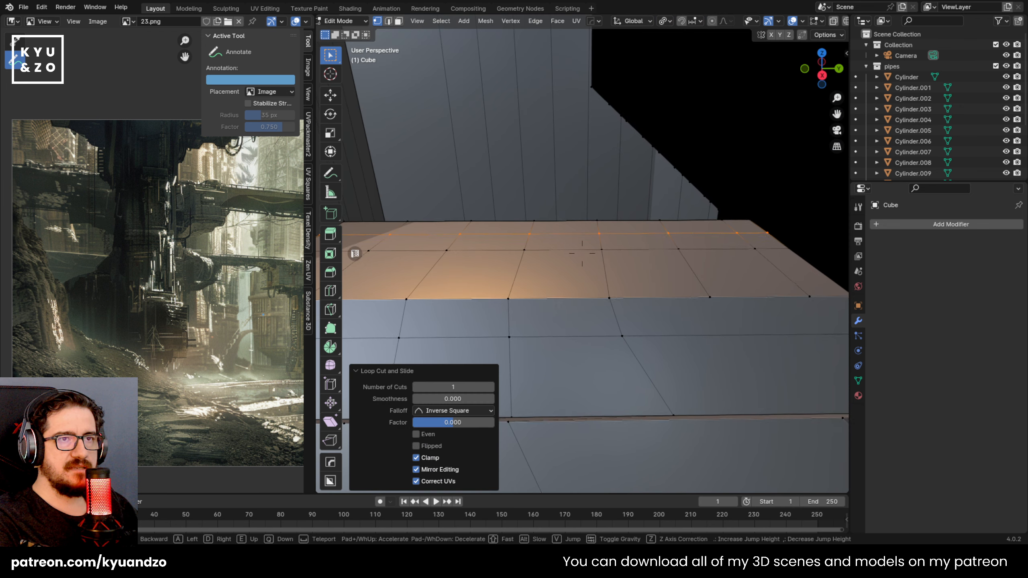
pyautogui.click(581, 253)
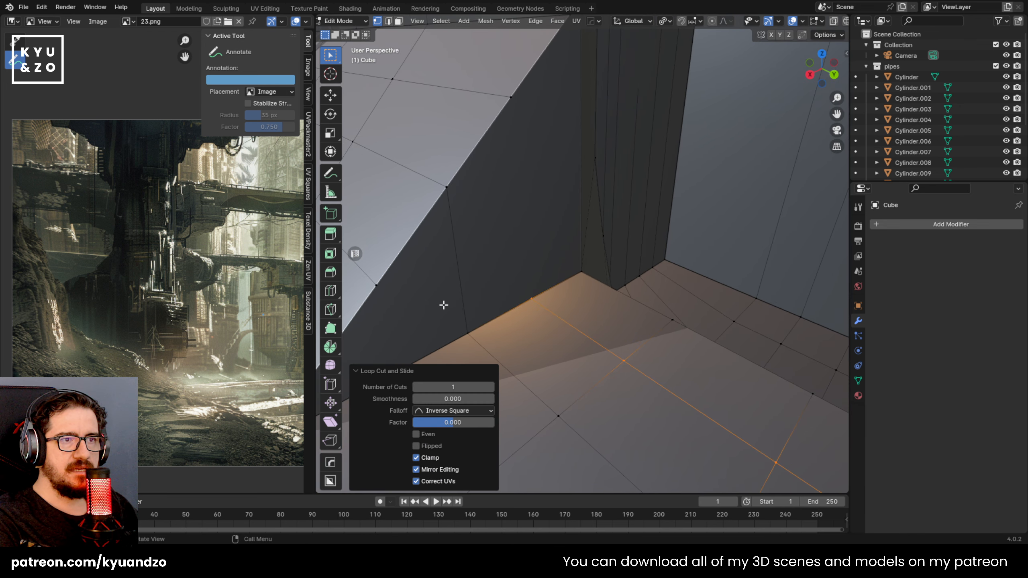
pyautogui.hotkey('shift', '`')
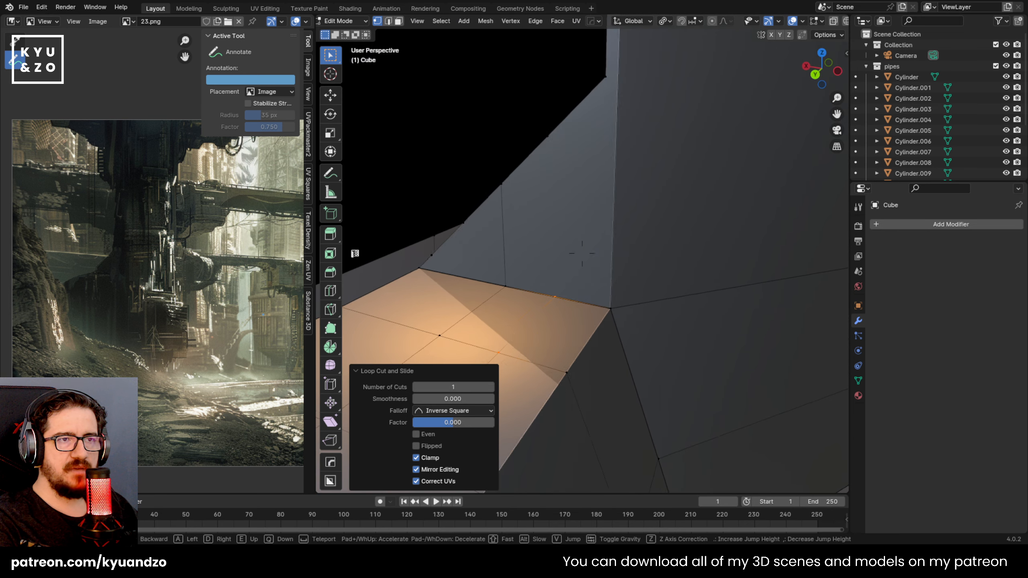
pyautogui.click(581, 253)
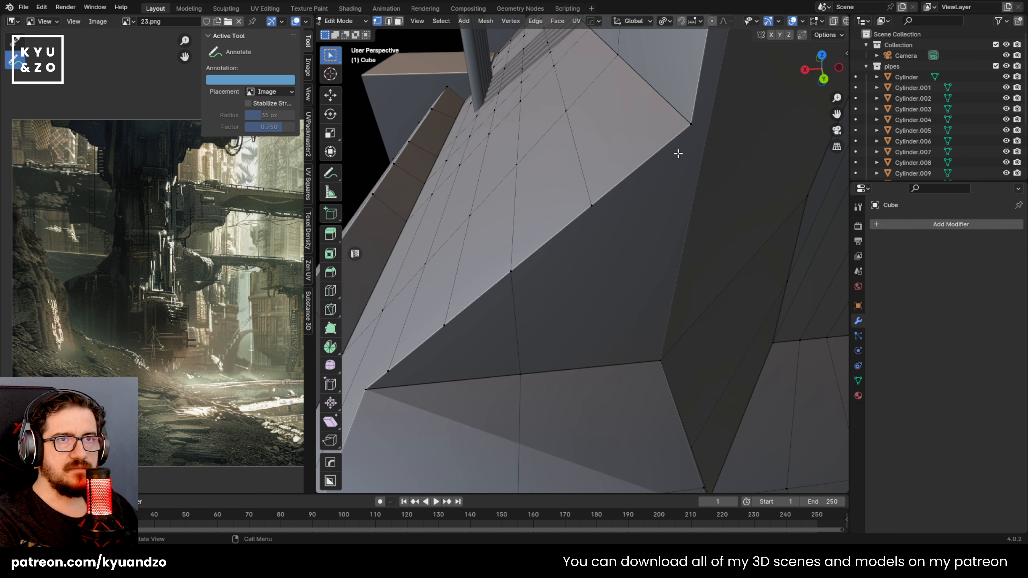
# Inspect the triangular wall at the inner end of the upper ledge and start a knife cut from its slanted edge
pyautogui.press('3')
pyautogui.click(672, 178)
pyautogui.scroll(-9, 668, 196)
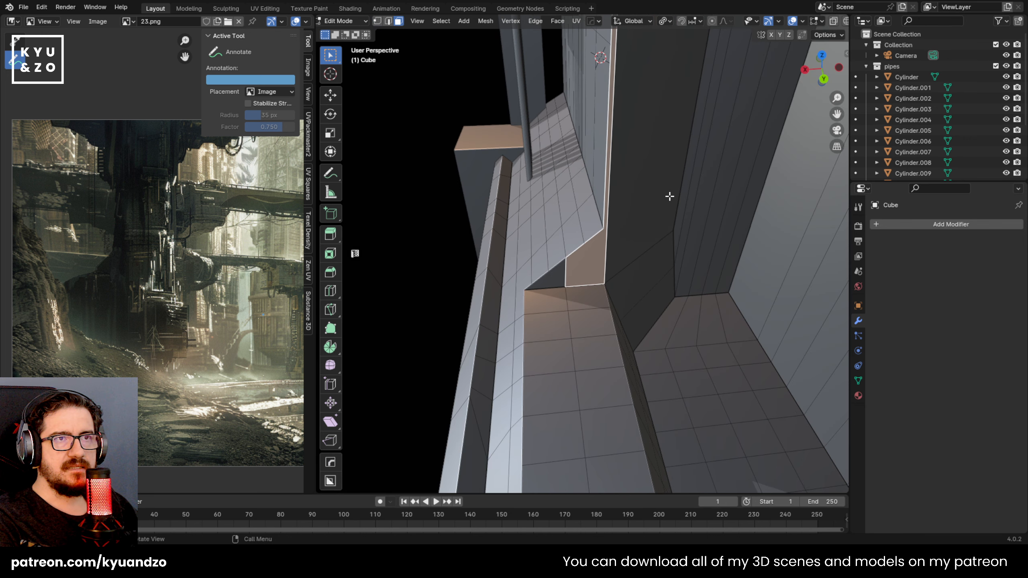
pyautogui.scroll(-2, 669, 196)
pyautogui.scroll(8, 611, 228)
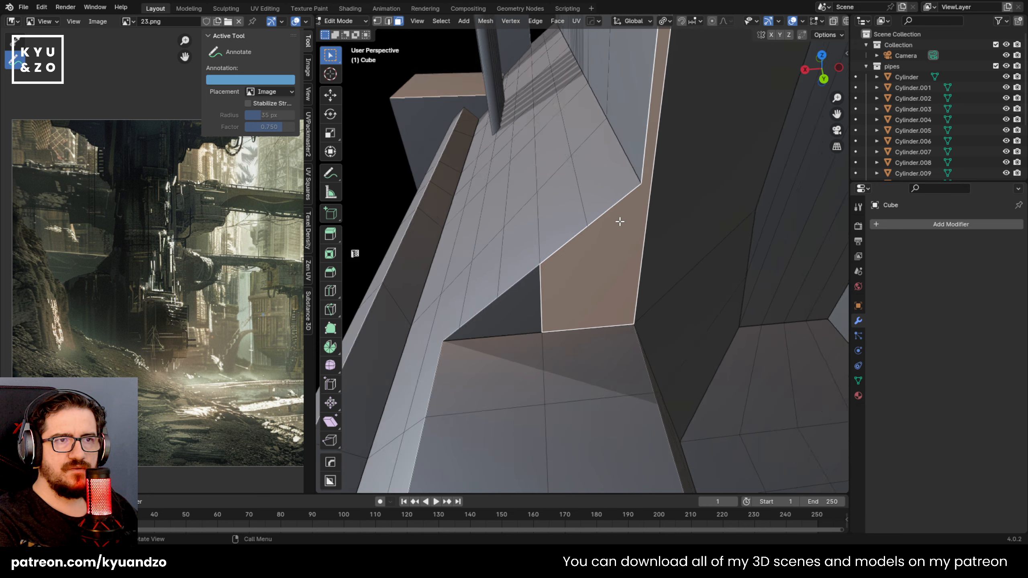
pyautogui.keyDown('shift'); pyautogui.moveTo(660, 208); pyautogui.dragTo(626, 229, button='middle'); pyautogui.keyUp('shift')
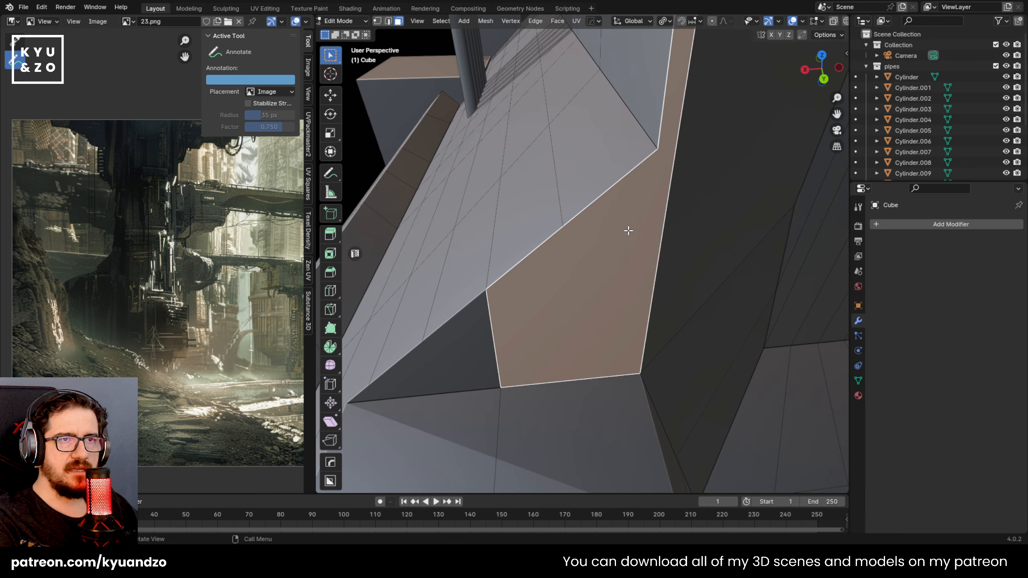
pyautogui.moveTo(515, 266); pyautogui.dragTo(502, 257, button='middle')
pyautogui.press('1')
pyautogui.press('k')
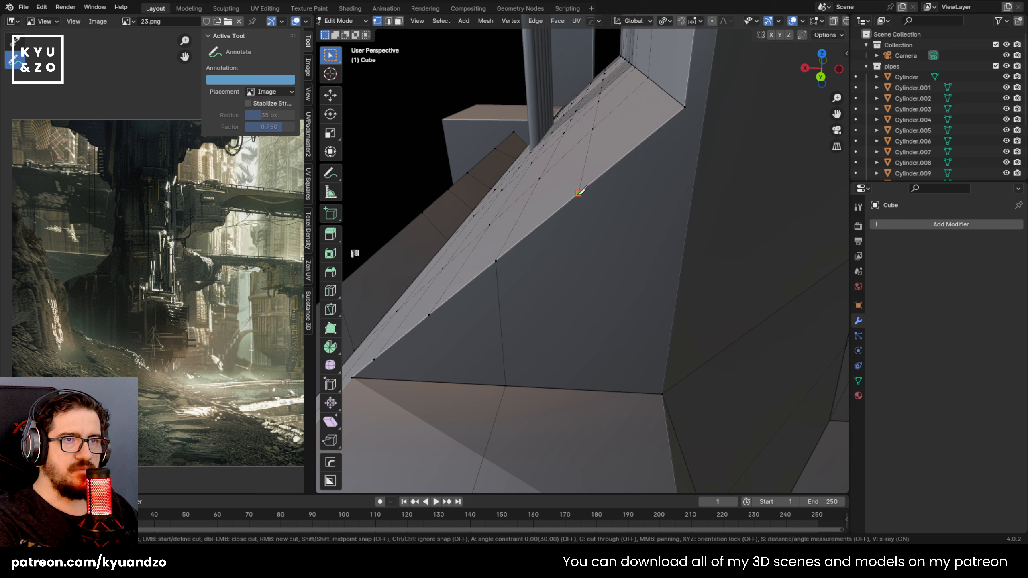
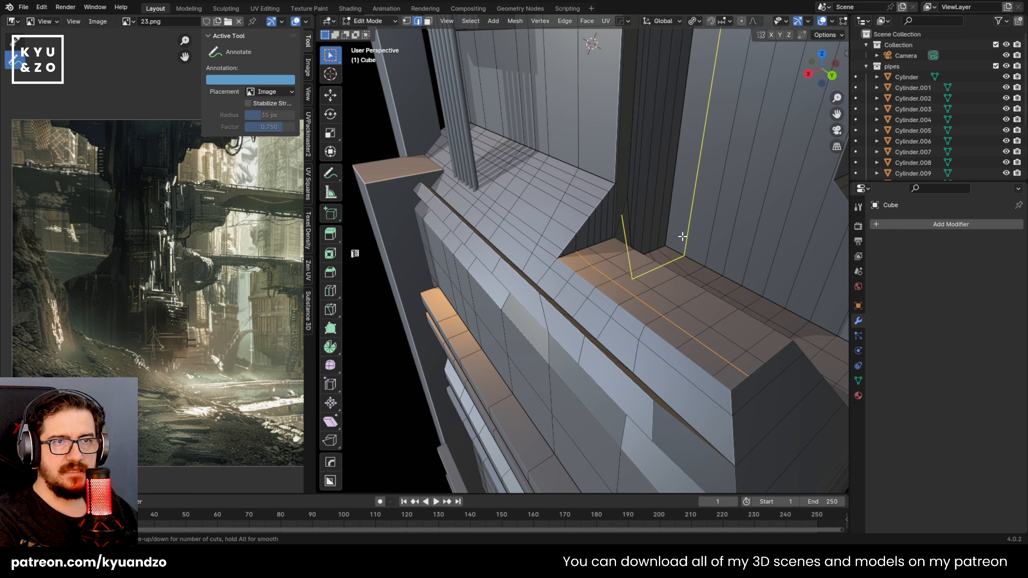
# Drop the pending loop cut and examine the sloped end wall below the upper ledge, selecting its top face strip
pyautogui.rightClick(669, 313)
pyautogui.hotkey('shift', '`')
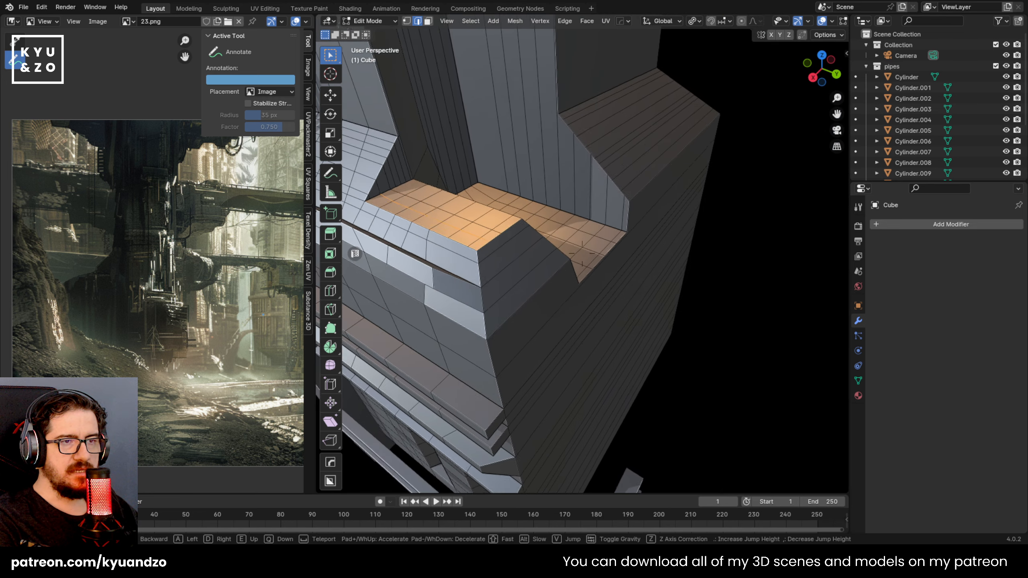
pyautogui.press('w')
pyautogui.click(582, 253)
pyautogui.press('3')
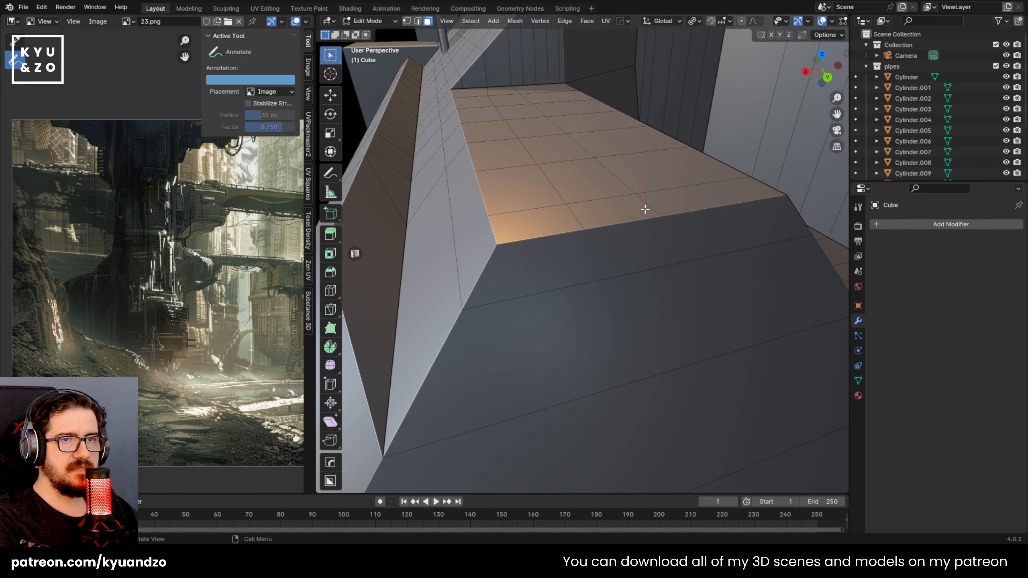
pyautogui.click(637, 236)
pyautogui.press('1')
pyautogui.click(625, 256)
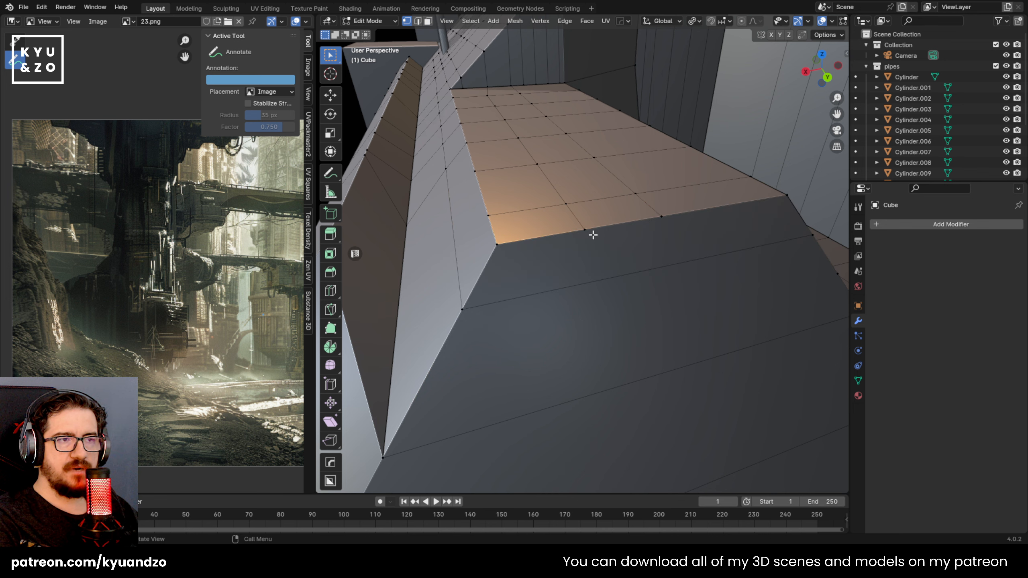
pyautogui.moveTo(606, 186); pyautogui.dragTo(553, 225, button='middle')
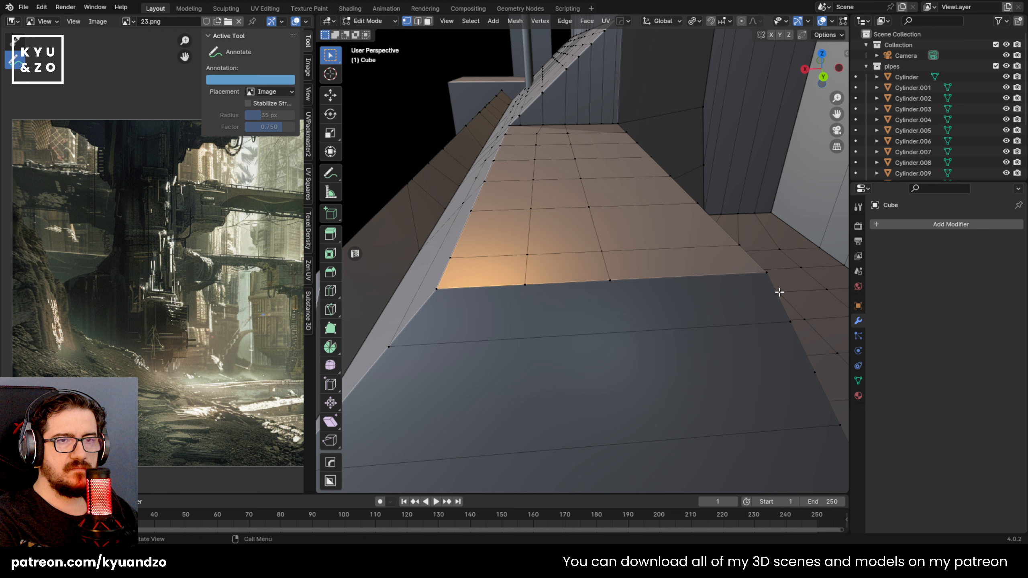
pyautogui.click(767, 272)
pyautogui.moveTo(716, 384); pyautogui.dragTo(526, 299, button='middle')
pyautogui.press('3')
pyautogui.click(523, 300)
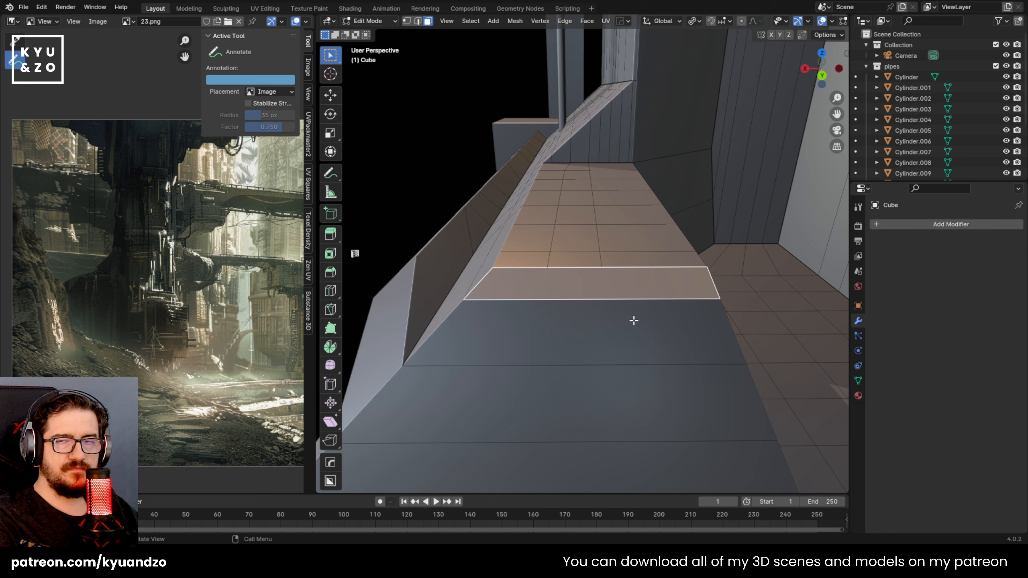
pyautogui.scroll(1, 574, 284)
pyautogui.hotkey('ctrl', 'r')
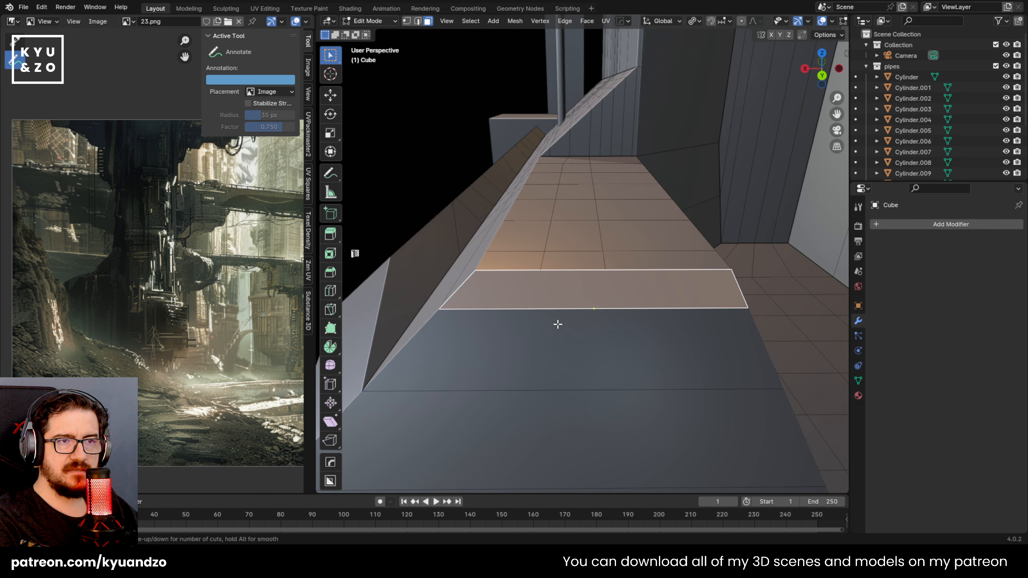
pyautogui.press('Escape')
pyautogui.scroll(-2, 564, 297)
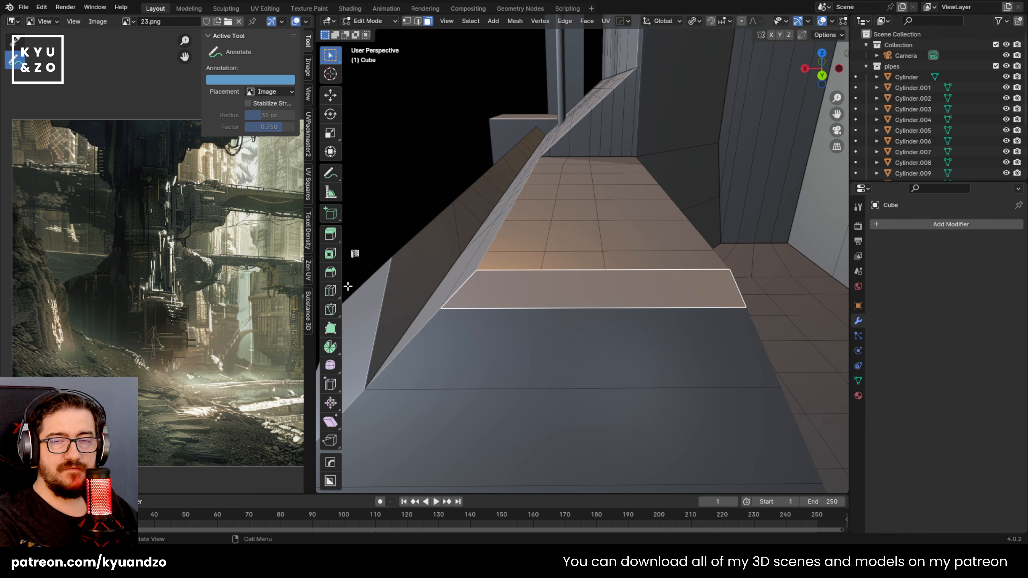
pyautogui.moveTo(502, 348); pyautogui.dragTo(599, 294, button='middle')
pyautogui.press('1')
pyautogui.press('3')
pyautogui.click(572, 292)
pyautogui.hotkey('ctrl', 'r')
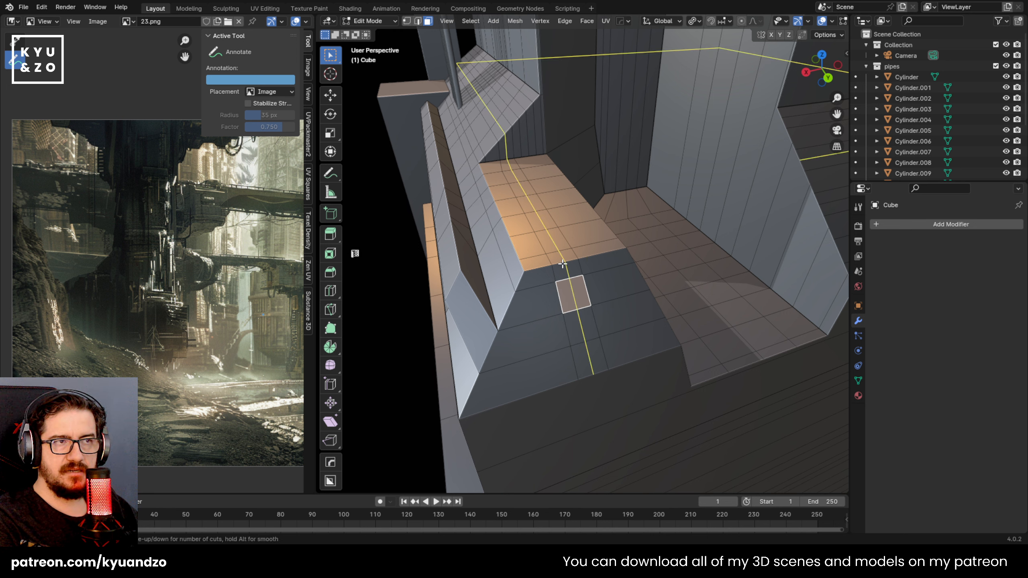
pyautogui.press('Escape')
# Examine the whole tower block, its ledges and its large side wall, from a distance and close up
pyautogui.click(772, 203)
pyautogui.moveTo(648, 259); pyautogui.dragTo(674, 243, button='middle')
pyautogui.scroll(-5, 639, 243)
pyautogui.scroll(-2, 474, 211)
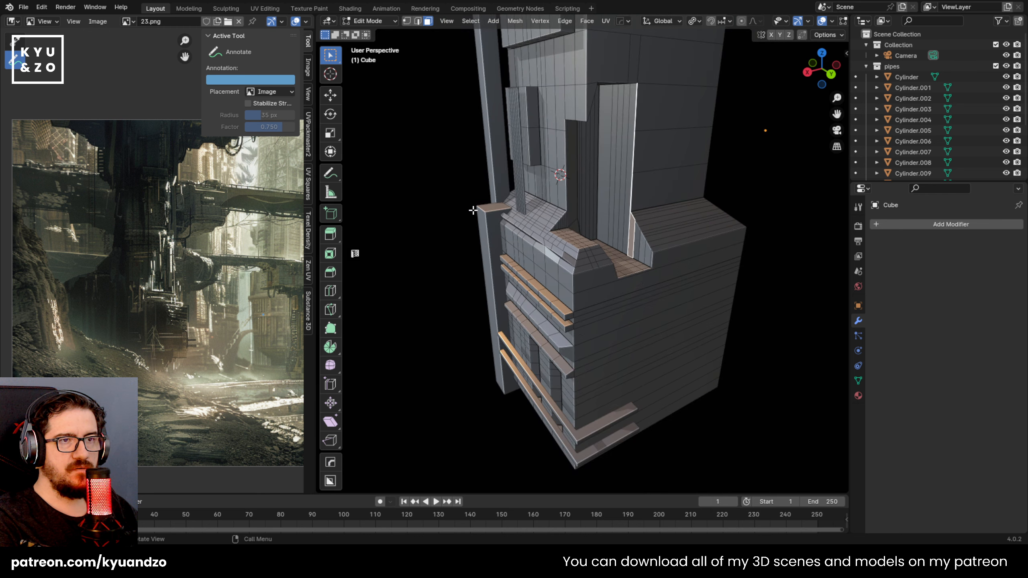
pyautogui.scroll(4, 471, 213)
pyautogui.scroll(-5, 744, 233)
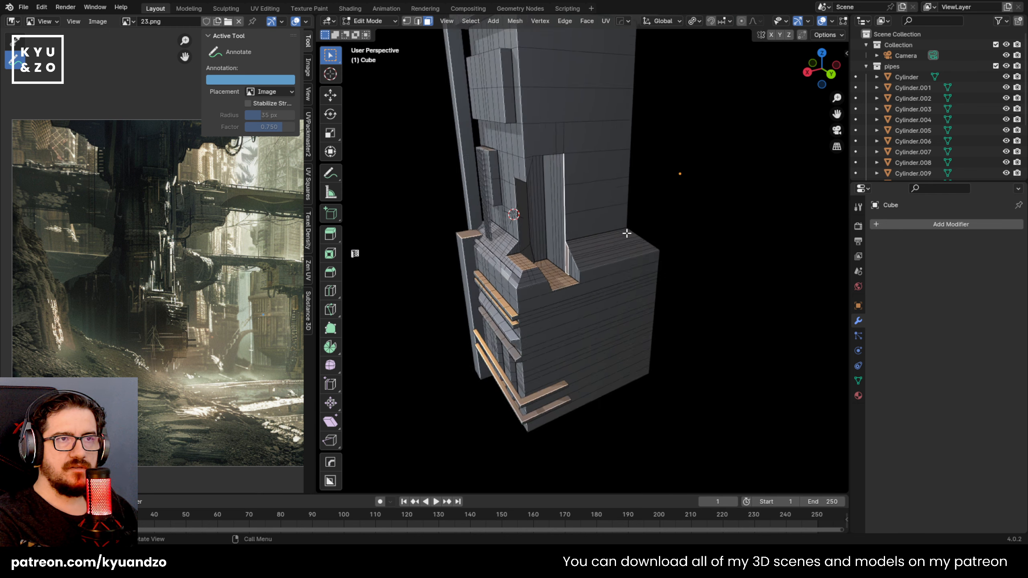
pyautogui.scroll(2, 619, 198)
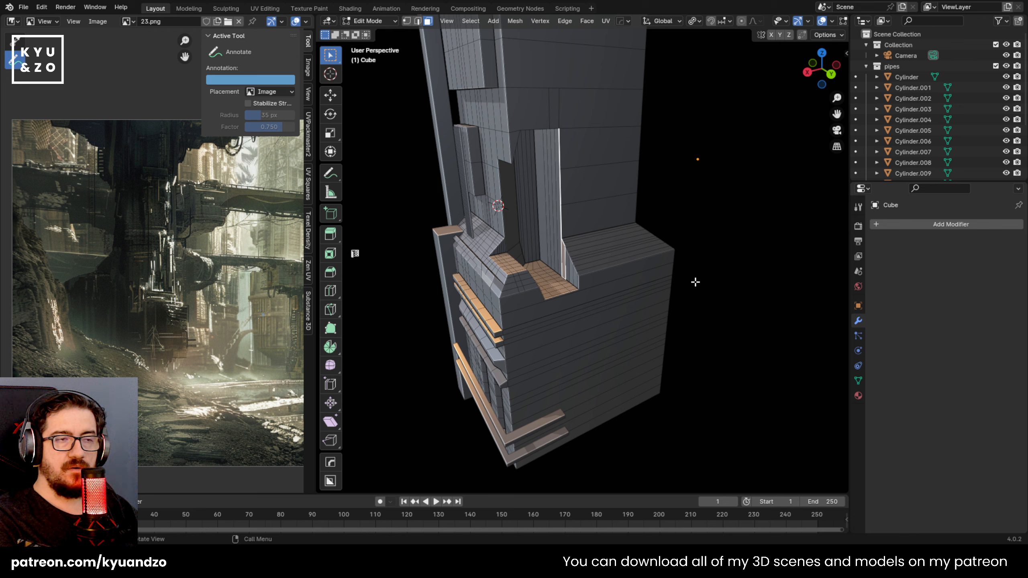
pyautogui.scroll(4, 680, 252)
pyautogui.moveTo(561, 271); pyautogui.dragTo(664, 243, button='middle')
pyautogui.scroll(-1, 664, 244)
pyautogui.scroll(2, 664, 244)
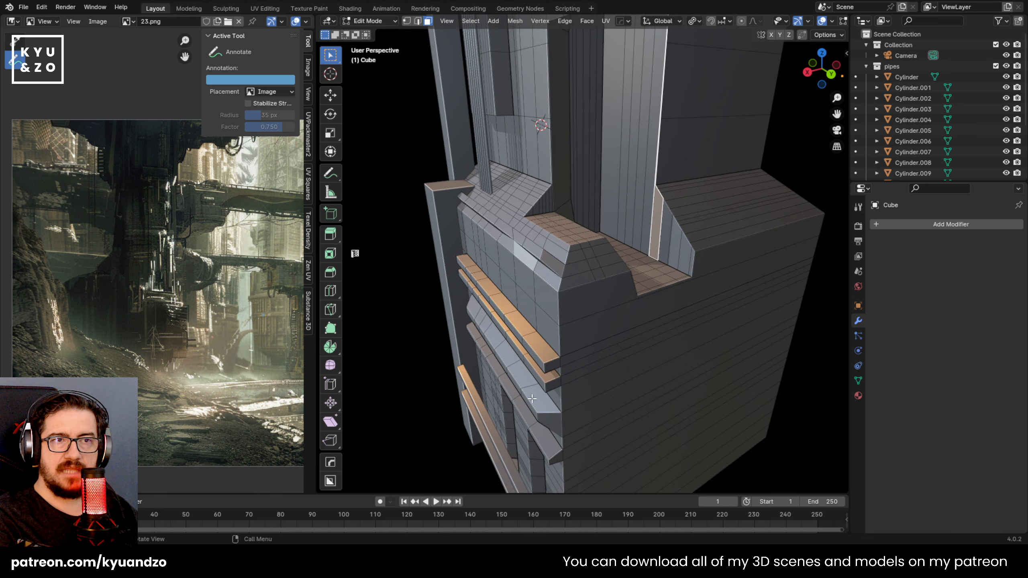
pyautogui.scroll(-3, 531, 398)
pyautogui.scroll(3, 552, 351)
# Switch the Cube to Object Mode and dice it along the X axis with Dice V2's Knife method
pyautogui.keyDown('shift'); pyautogui.click(702, 173); pyautogui.keyUp('shift')
pyautogui.press('Tab')
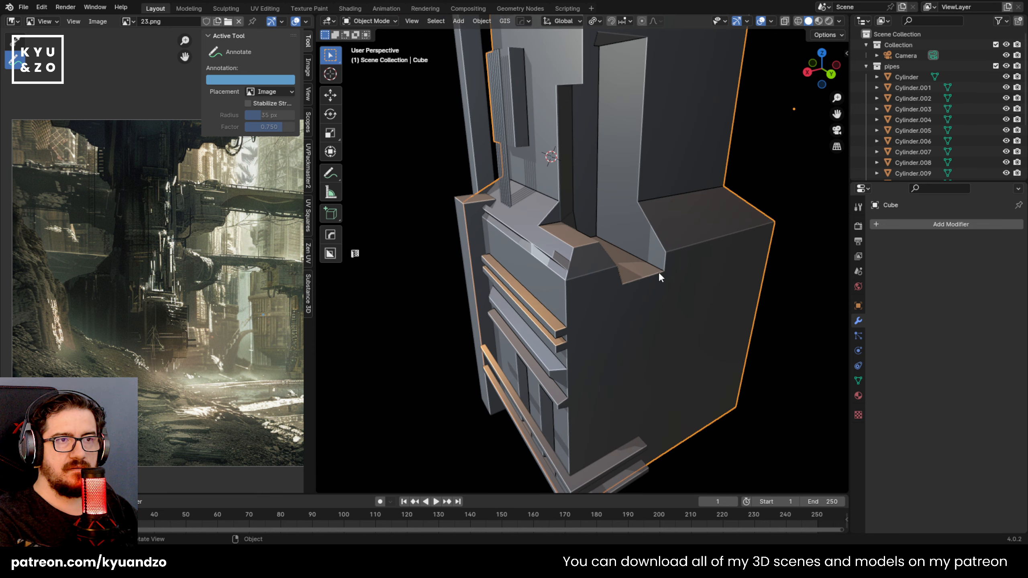
pyautogui.moveTo(593, 272); pyautogui.dragTo(543, 281, button='middle')
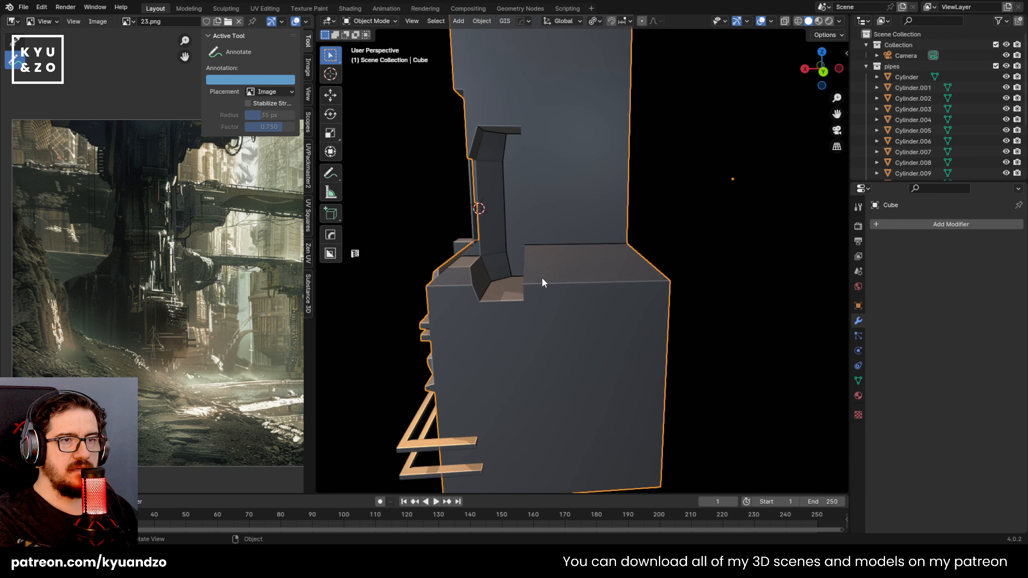
pyautogui.press('q')
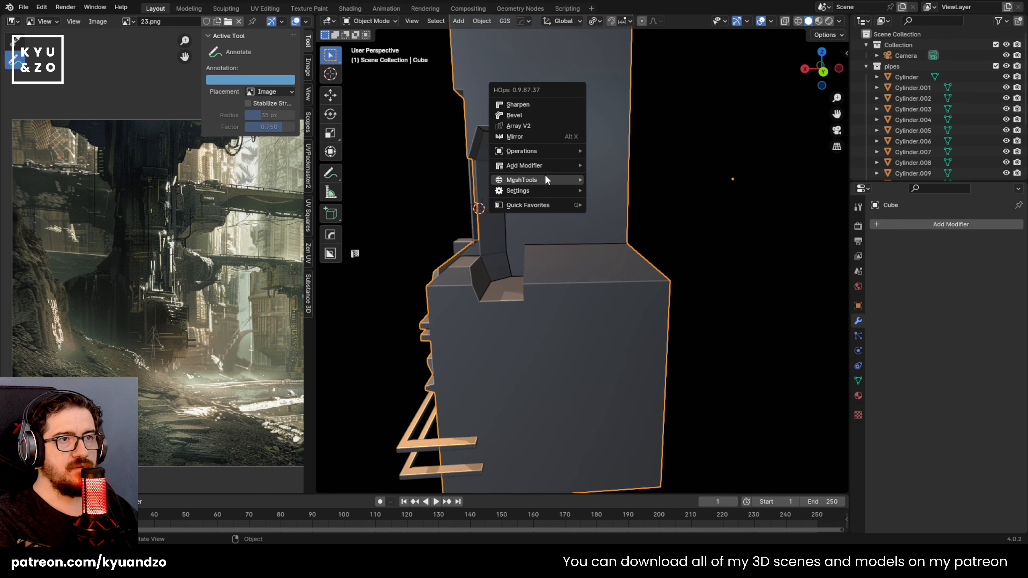
pyautogui.moveTo(544, 180)
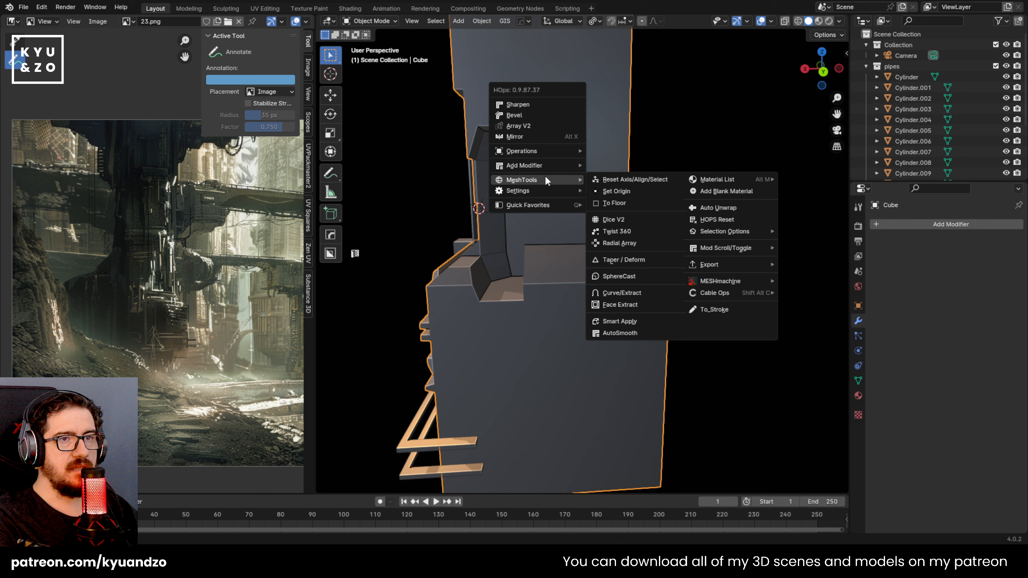
pyautogui.click(640, 222)
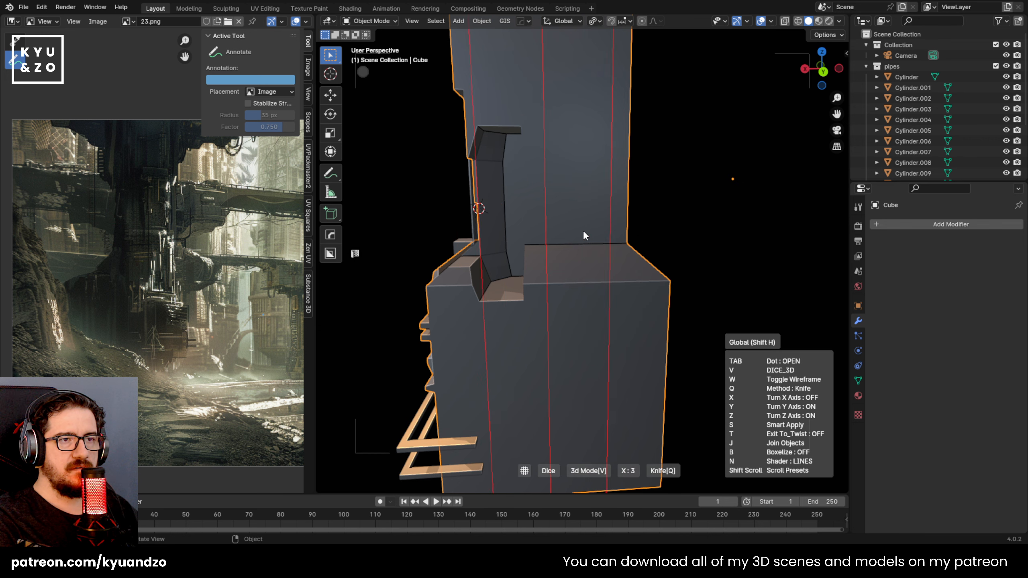
pyautogui.press('v')
pyautogui.press('v')
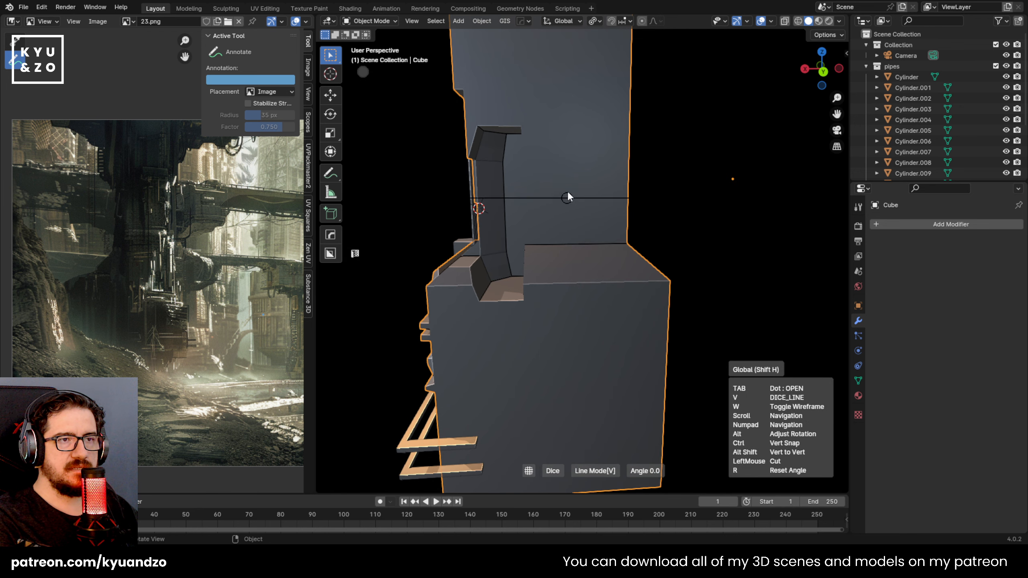
pyautogui.press('w')
pyautogui.press('w')
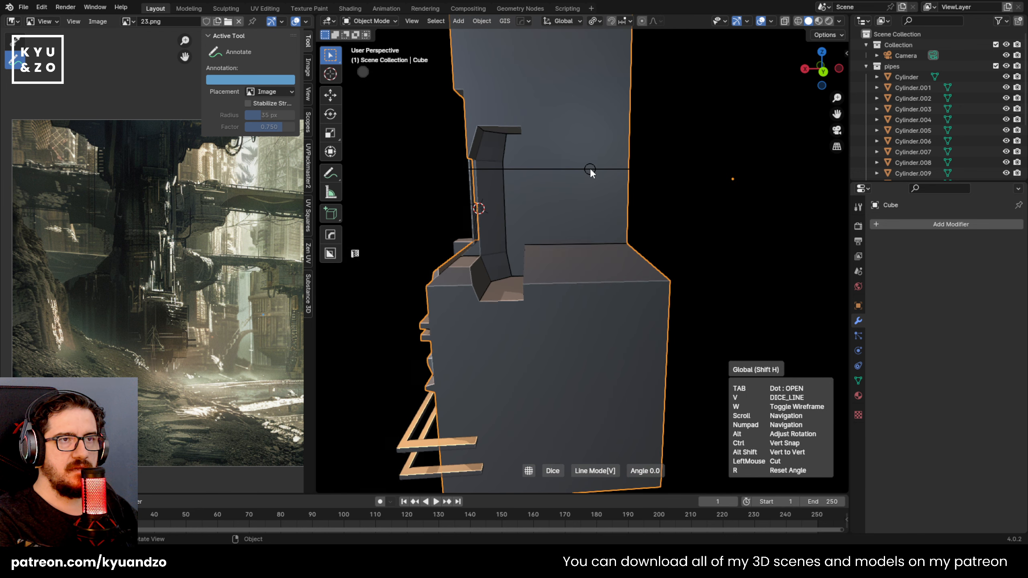
pyautogui.press('v')
pyautogui.click(585, 167)
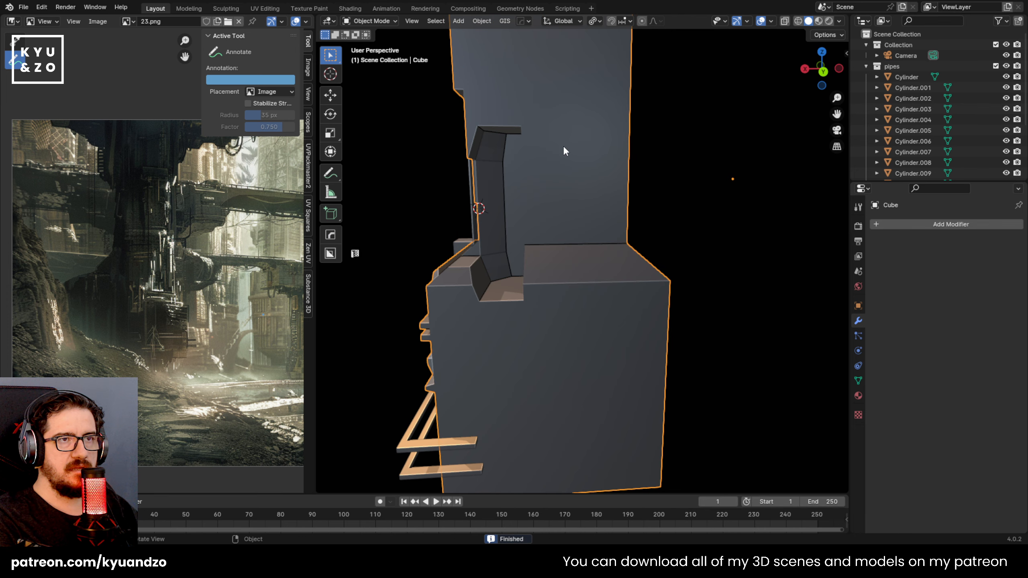
# Return the Cube to Edit Mode and examine the diced side wall
pyautogui.scroll(-3, 567, 212)
pyautogui.press('Tab')
pyautogui.scroll(4, 581, 210)
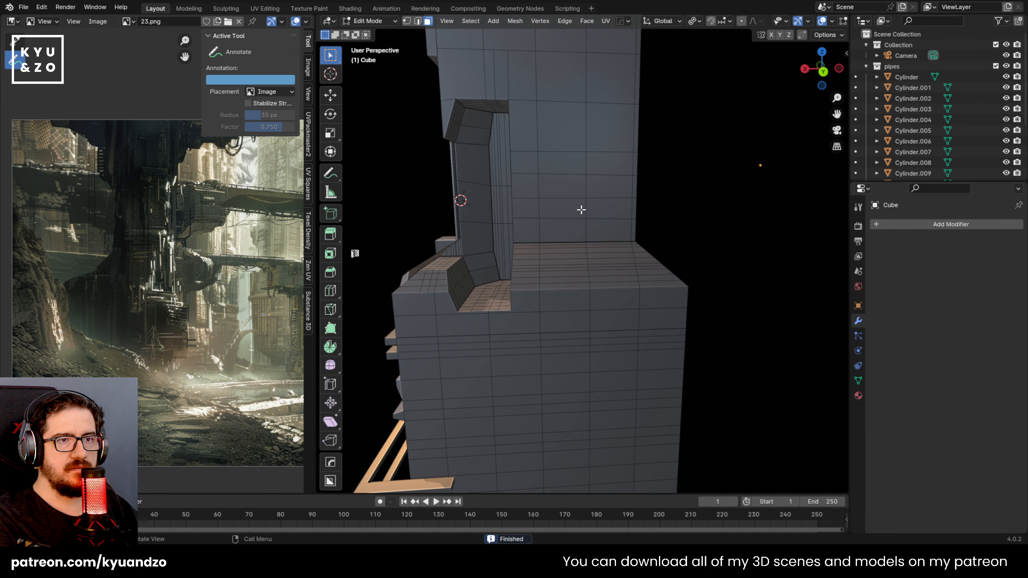
# Examine the diced end wall and sloped ledge from several angles, switching the Cube to Object Mode for a close view
pyautogui.scroll(-3, 587, 209)
pyautogui.moveTo(687, 190); pyautogui.dragTo(622, 215, button='middle')
pyautogui.scroll(1, 566, 239)
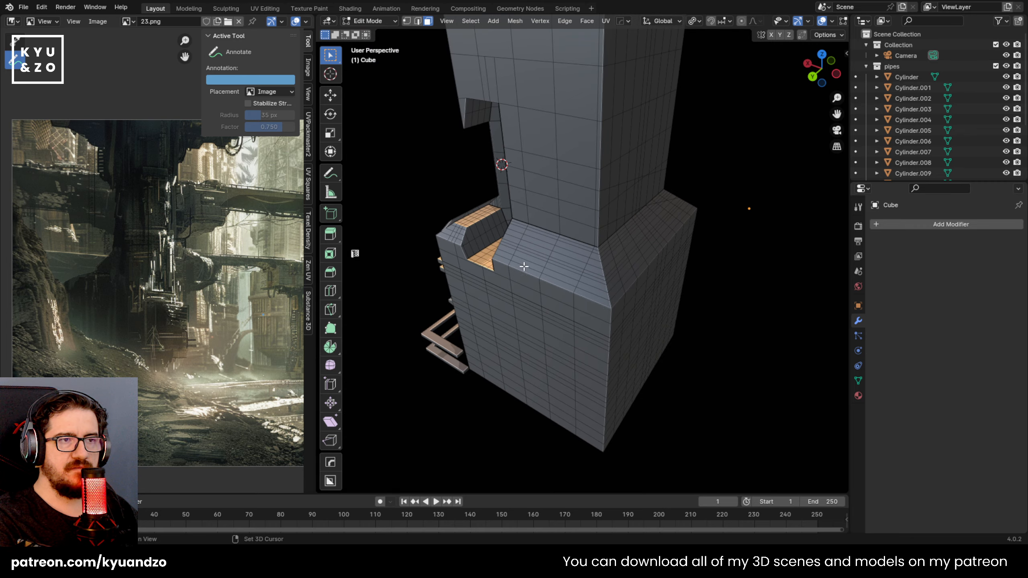
pyautogui.moveTo(523, 269); pyautogui.dragTo(621, 243, button='middle')
pyautogui.scroll(-3, 629, 208)
pyautogui.scroll(3, 534, 166)
pyautogui.moveTo(534, 167); pyautogui.dragTo(560, 233, button='middle')
pyautogui.press('Tab')
pyautogui.hotkey('shift', '`')
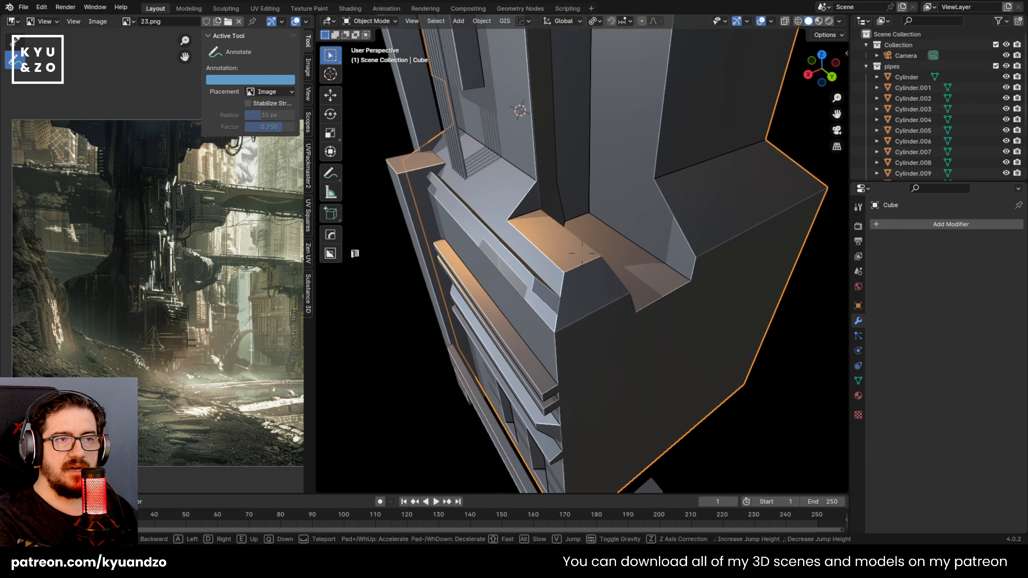
pyautogui.press('w')
pyautogui.press('w')
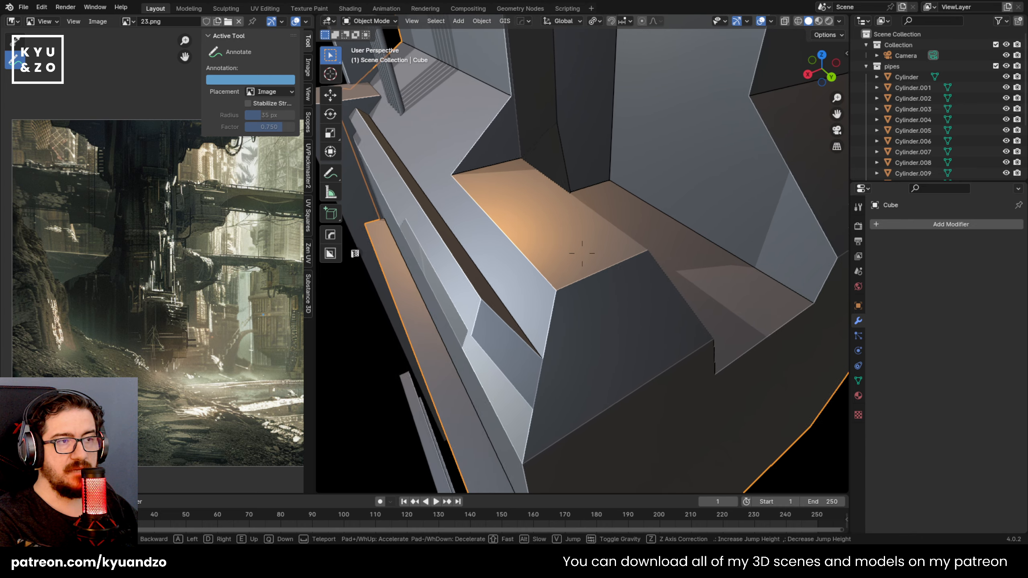
pyautogui.press('d')
pyautogui.press('w')
pyautogui.press('w')
pyautogui.press('Escape')
# Examine the sloped strip beneath the upper ledge, comparing its wireframe in Edit Mode with its shading in Object Mode
pyautogui.press('Tab')
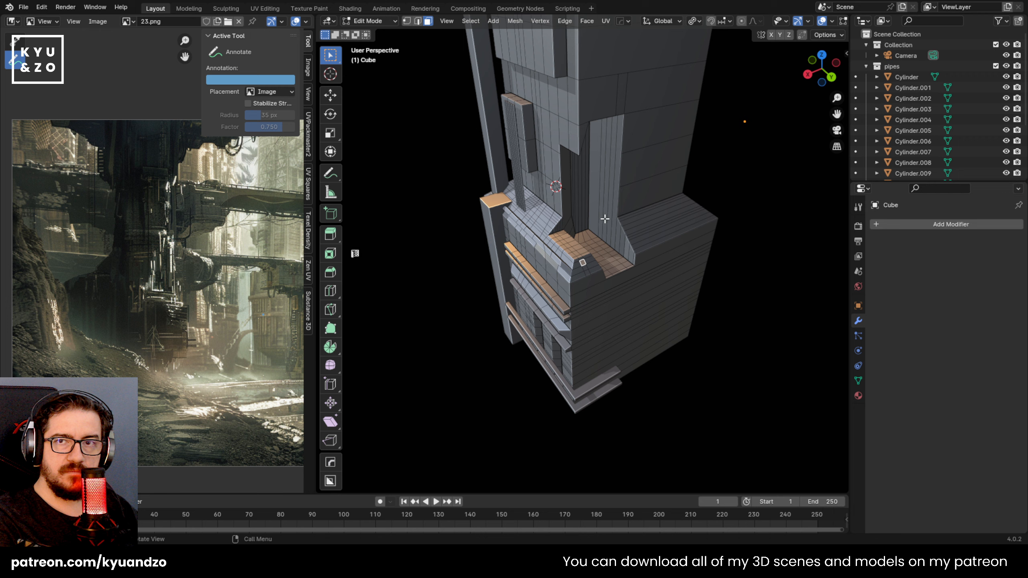
pyautogui.scroll(5, 568, 226)
pyautogui.scroll(-3, 610, 177)
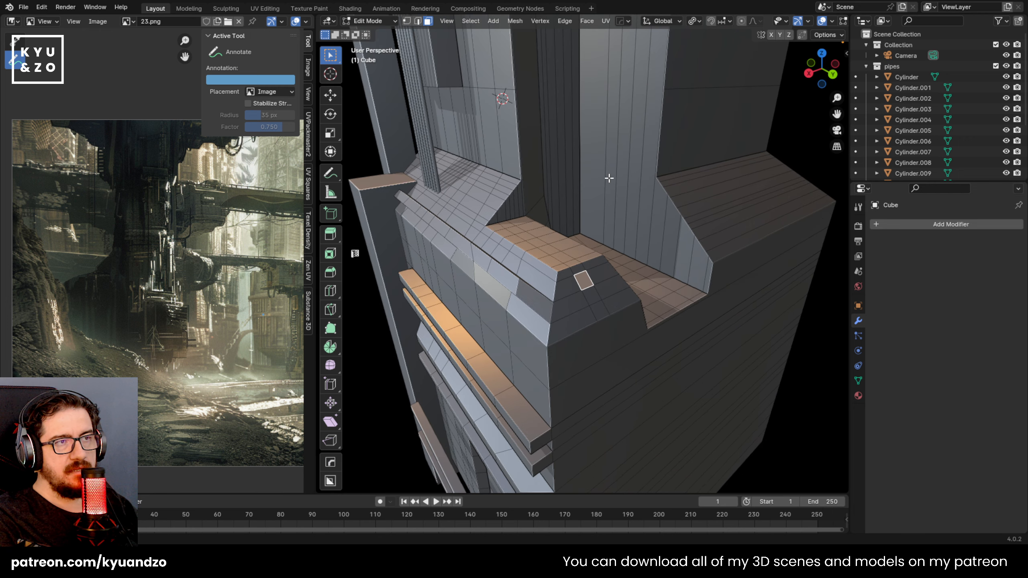
pyautogui.scroll(-3, 605, 190)
pyautogui.moveTo(549, 197)
pyautogui.keyDown('shift'); pyautogui.mouseDown(button='middle')
pyautogui.moveTo(667, 296)
pyautogui.moveTo(551, 185)
pyautogui.mouseUp(button='middle'); pyautogui.keyUp('shift')
pyautogui.press('Tab')
pyautogui.scroll(2, 592, 265)
pyautogui.scroll(3, 574, 274)
pyautogui.moveTo(574, 274); pyautogui.dragTo(590, 247, button='middle')
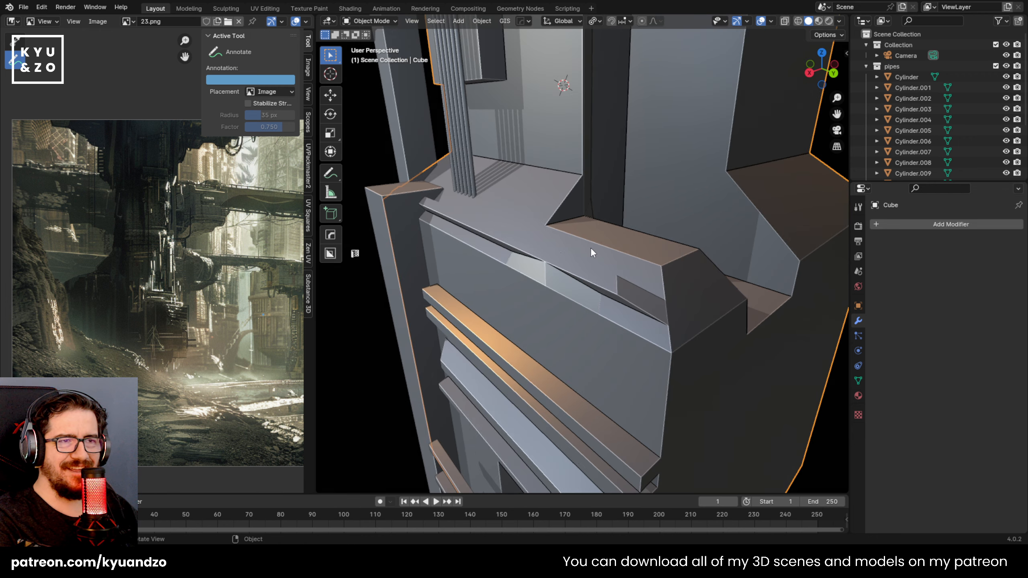
pyautogui.scroll(3, 590, 248)
# Delete the two misshapen faces of the narrow sloped strip beneath the upper ledge in Edit Mode
pyautogui.press('Tab')
pyautogui.click(547, 306)
pyautogui.moveTo(546, 305); pyautogui.dragTo(566, 314, button='middle')
pyautogui.press('1')
pyautogui.moveTo(511, 271); pyautogui.dragTo(522, 239, button='middle')
pyautogui.press('3')
pyautogui.keyDown('shift'); pyautogui.click(437, 311); pyautogui.keyUp('shift')
pyautogui.press('x')
pyautogui.press('f')
# Try to fill the opening beneath the upper ledge from its corner vertices, and undo the attempt
pyautogui.moveTo(595, 276); pyautogui.dragTo(514, 280, button='middle')
pyautogui.press('1')
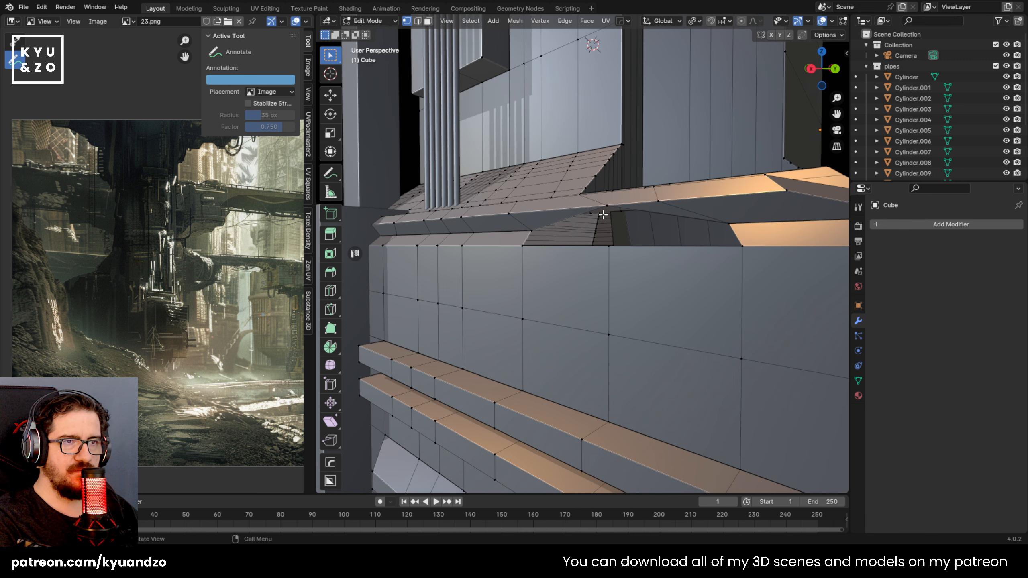
pyautogui.keyDown('shift'); pyautogui.moveTo(605, 207); pyautogui.dragTo(593, 210, button='middle'); pyautogui.keyUp('shift')
pyautogui.click(711, 230)
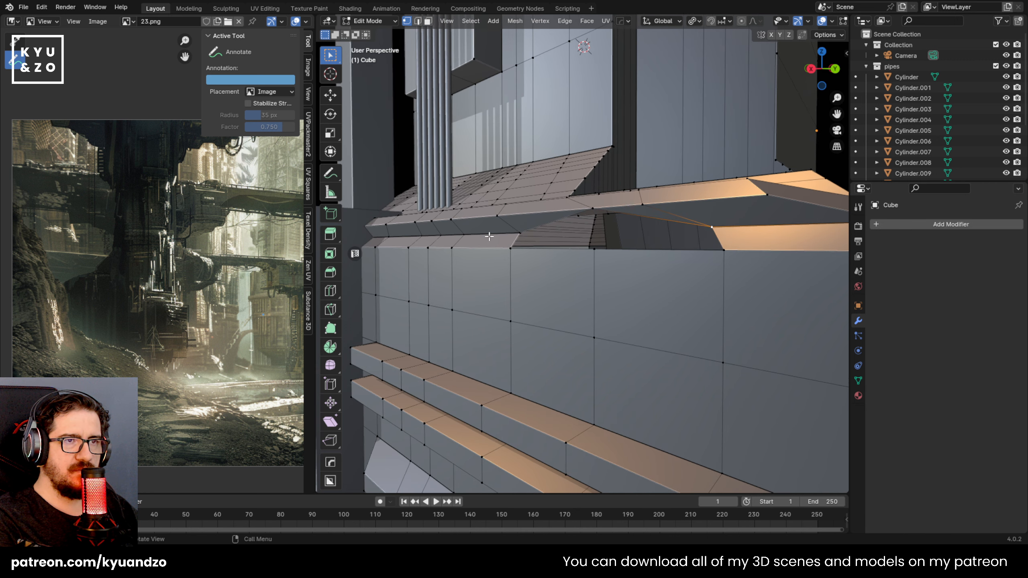
pyautogui.press('f')
pyautogui.click(535, 240)
pyautogui.hotkey('ctrl', 'z')
# Fill a face between the slanted edges at both ends of the opening's upper part
pyautogui.hotkey('shift', '`')
pyautogui.press('2')
pyautogui.click(648, 188)
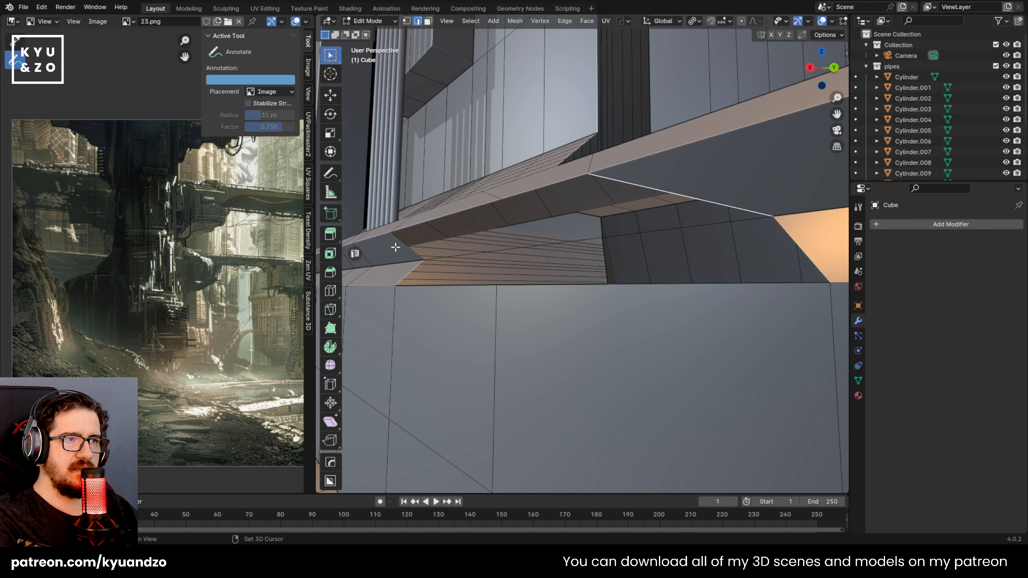
pyautogui.keyDown('shift'); pyautogui.click(398, 244); pyautogui.keyUp('shift')
pyautogui.press('f')
# Fill the remaining sloped part of the opening with a face between its two short end edges
pyautogui.hotkey('shift', '`')
pyautogui.press('e')
pyautogui.click(571, 230)
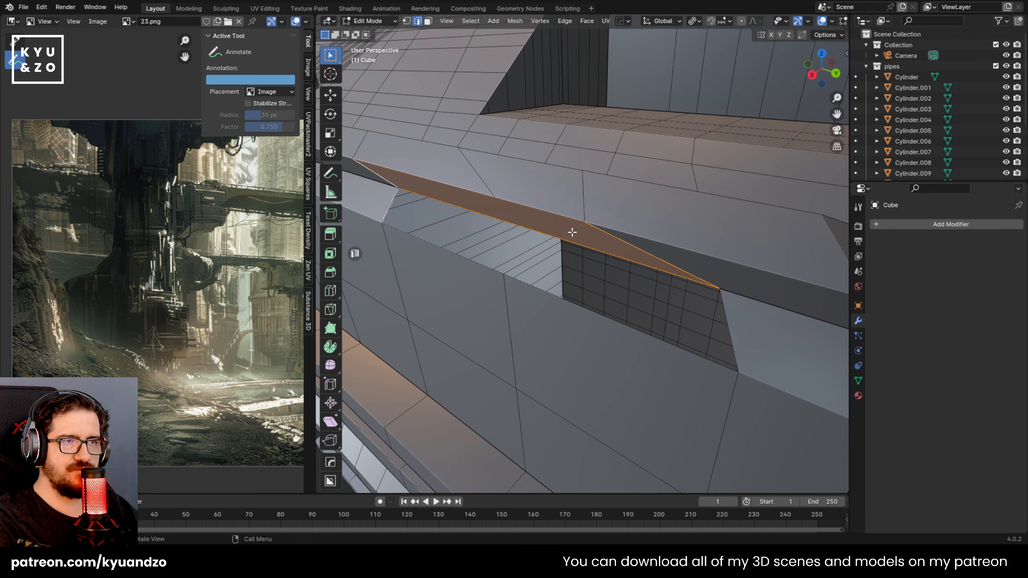
pyautogui.click(386, 201)
pyautogui.keyDown('shift'); pyautogui.click(729, 330); pyautogui.keyUp('shift')
pyautogui.press('f')
# Test-move the middle vertex on the wall's upper edge below the filled strip, and cancel the move
pyautogui.hotkey('shift', '`')
pyautogui.press('q')
pyautogui.click(582, 253)
pyautogui.press('1')
pyautogui.click(504, 271)
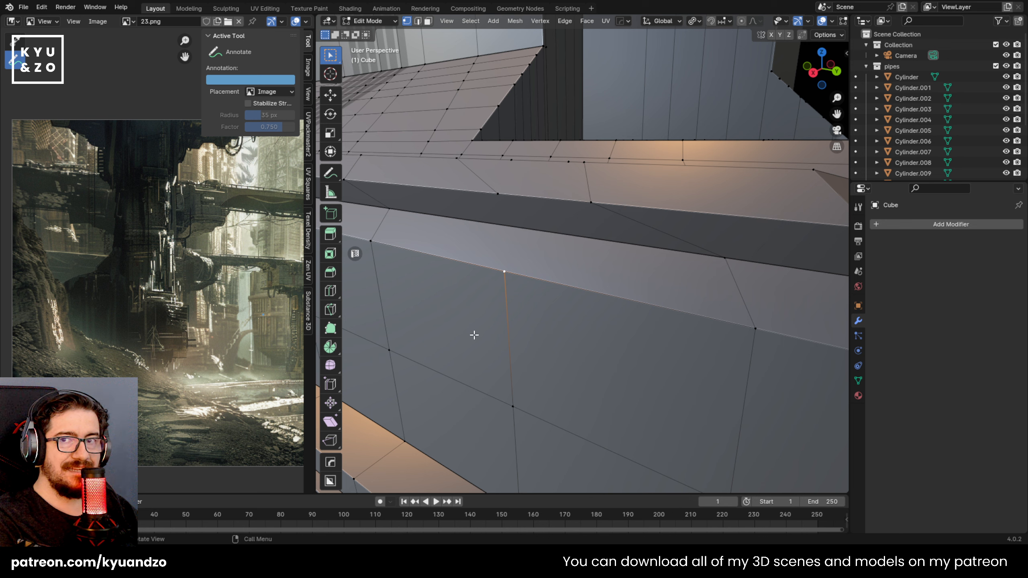
pyautogui.press('g')
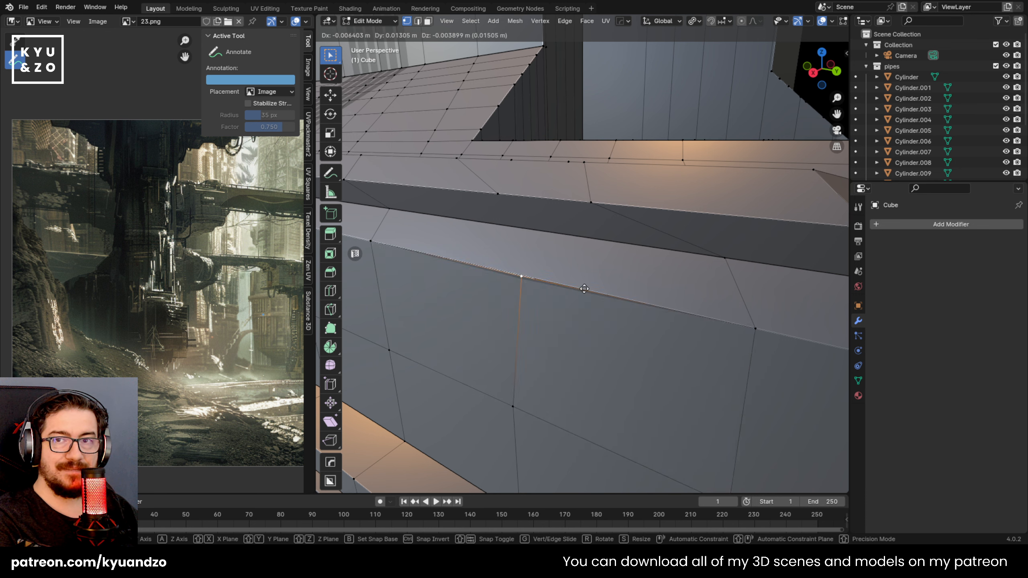
pyautogui.click(479, 256)
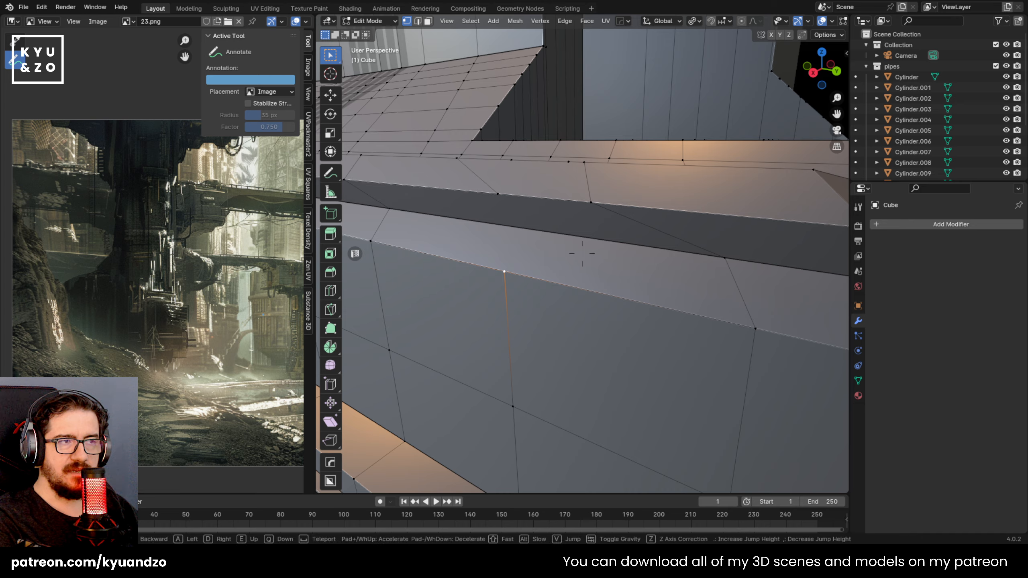
# Examine the filled strip's shading in Object Mode and return the Cube to Edit Mode
pyautogui.moveTo(479, 256); pyautogui.dragTo(566, 279, button='middle')
pyautogui.press('Tab')
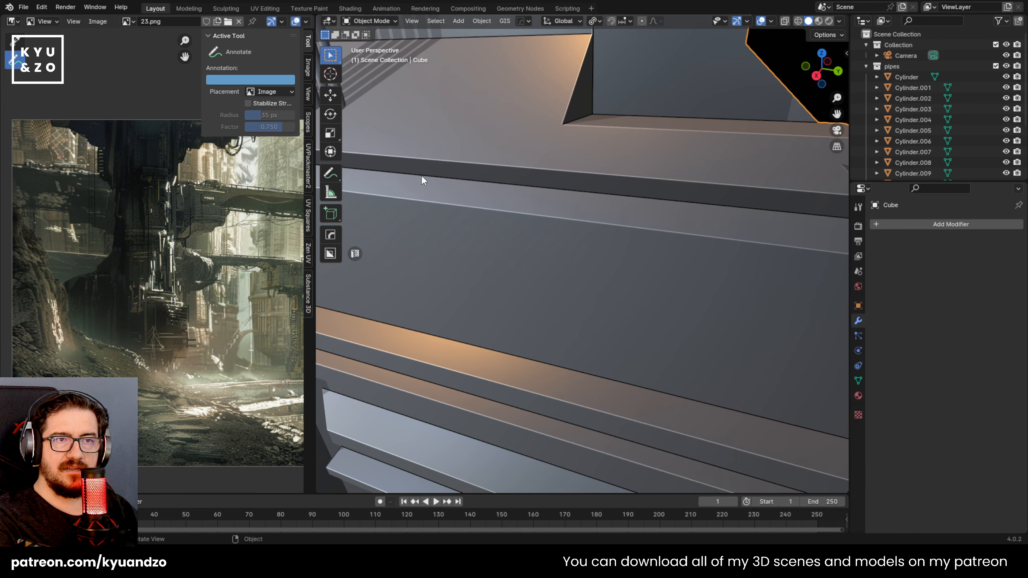
pyautogui.scroll(-3, 724, 253)
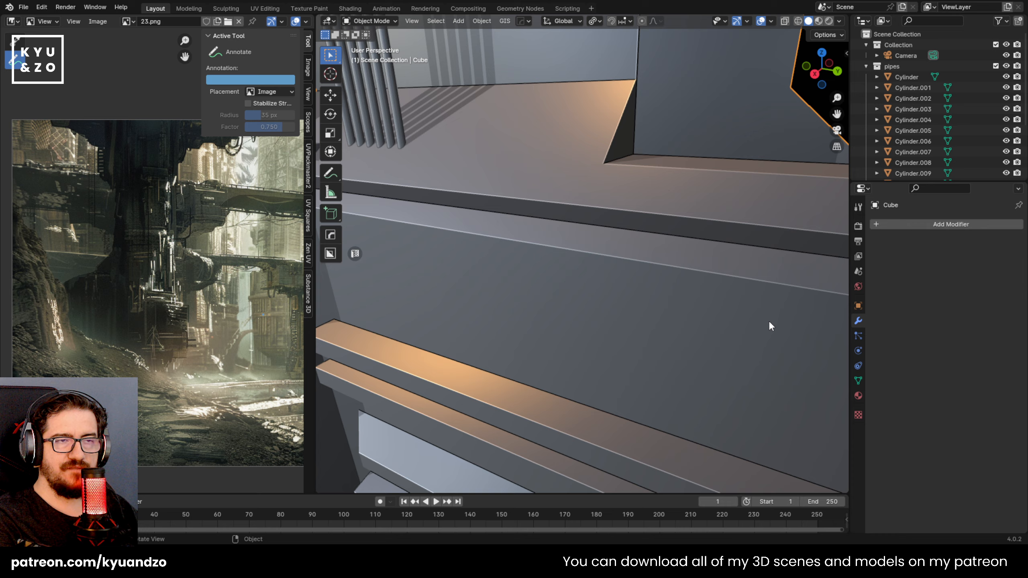
pyautogui.moveTo(771, 326); pyautogui.dragTo(805, 321, button='middle')
pyautogui.scroll(3, 583, 323)
pyautogui.press('Tab')
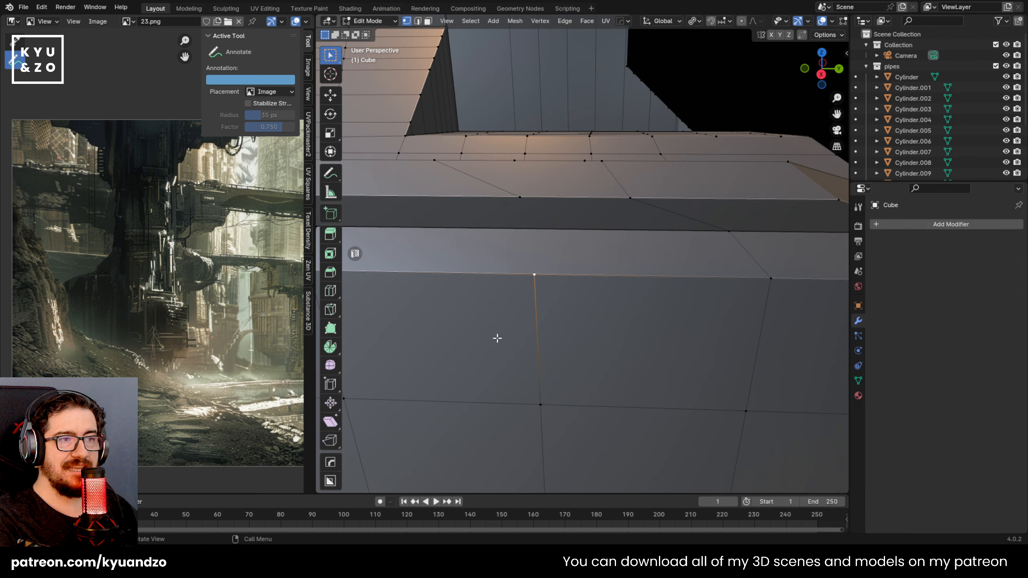
# Test-move the wall's middle edge vertex and the ledge edge vertex above it, cancelling each move
pyautogui.press('g')
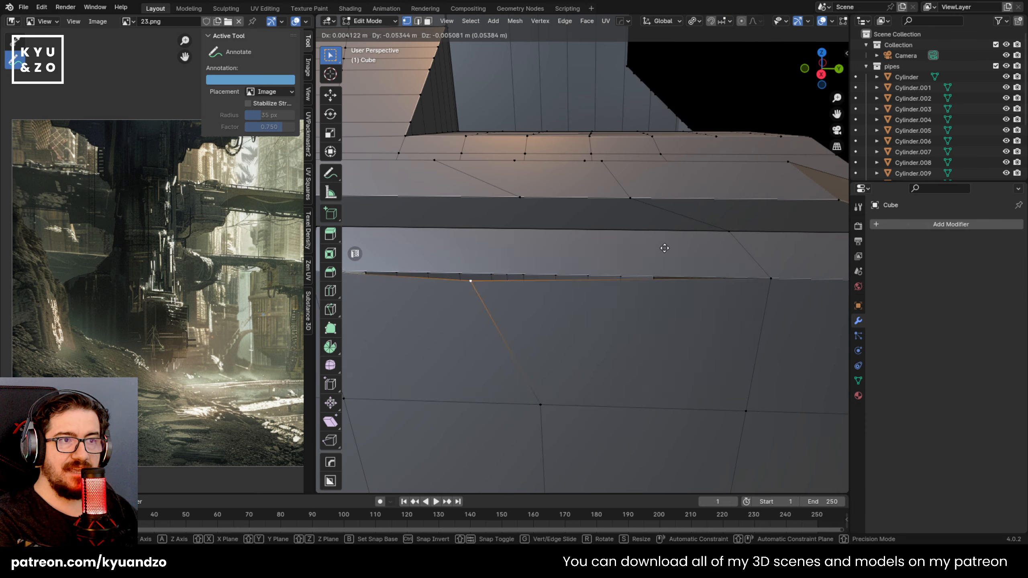
pyautogui.click(593, 267)
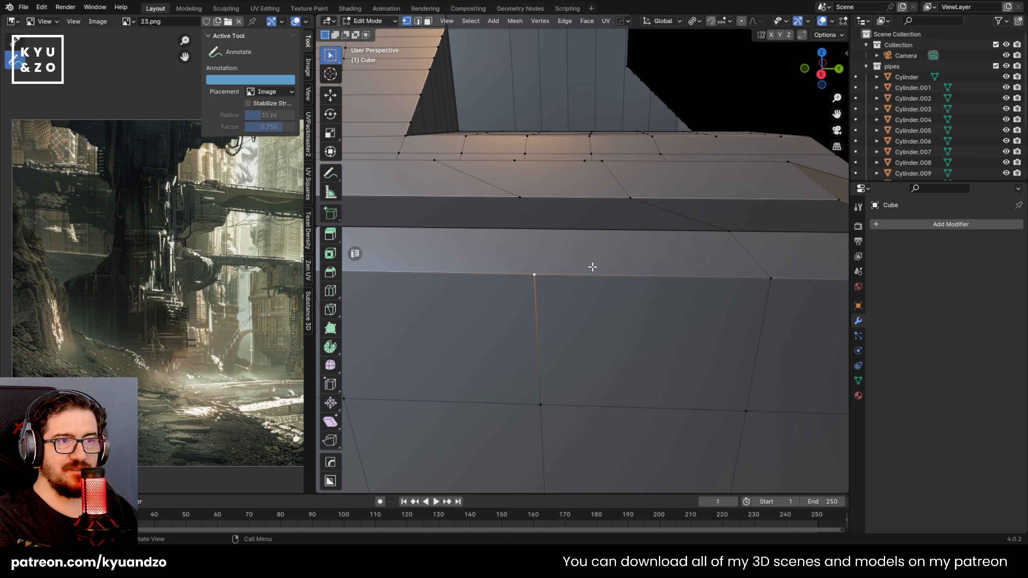
pyautogui.moveTo(592, 266); pyautogui.dragTo(592, 267, button='middle')
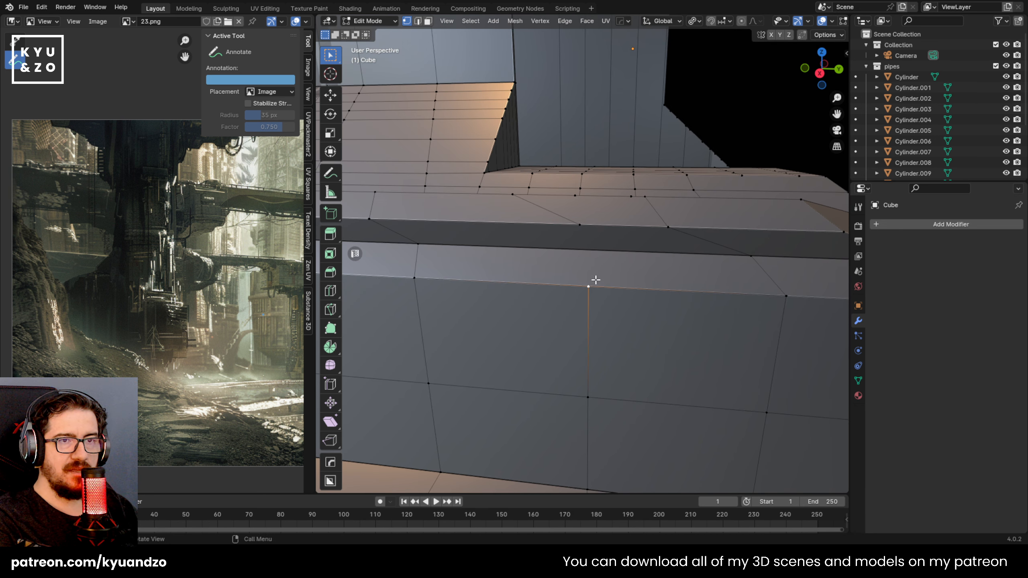
pyautogui.press('g')
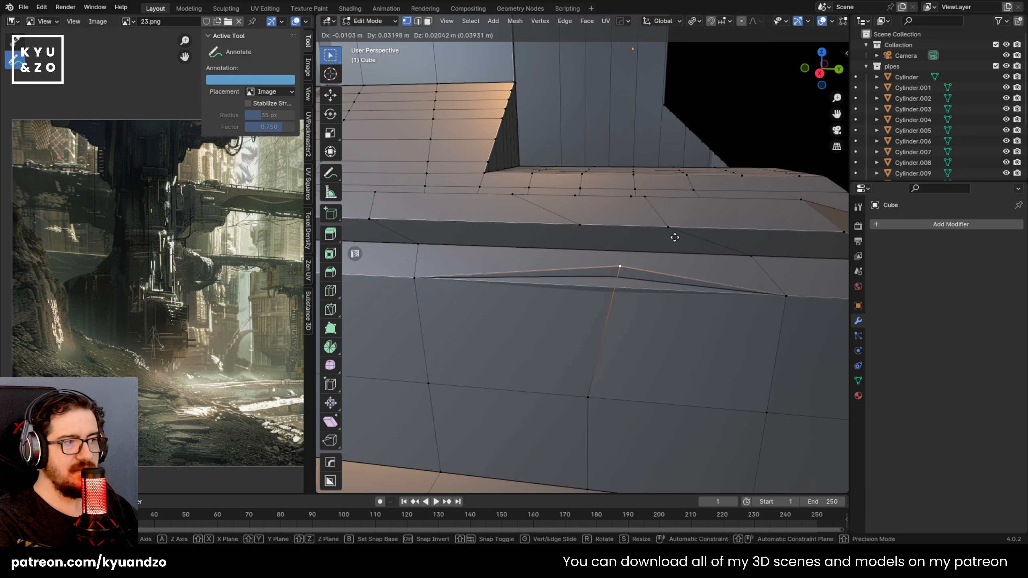
pyautogui.rightClick(645, 312)
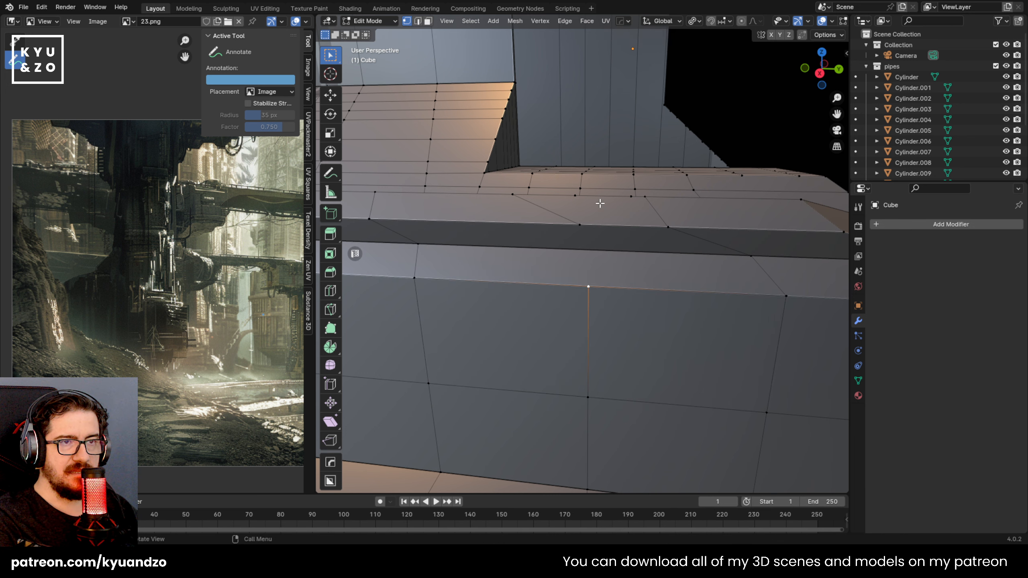
pyautogui.click(574, 220)
pyautogui.press('g')
pyautogui.rightClick(573, 282)
pyautogui.hotkey('shift', '`')
pyautogui.press('d')
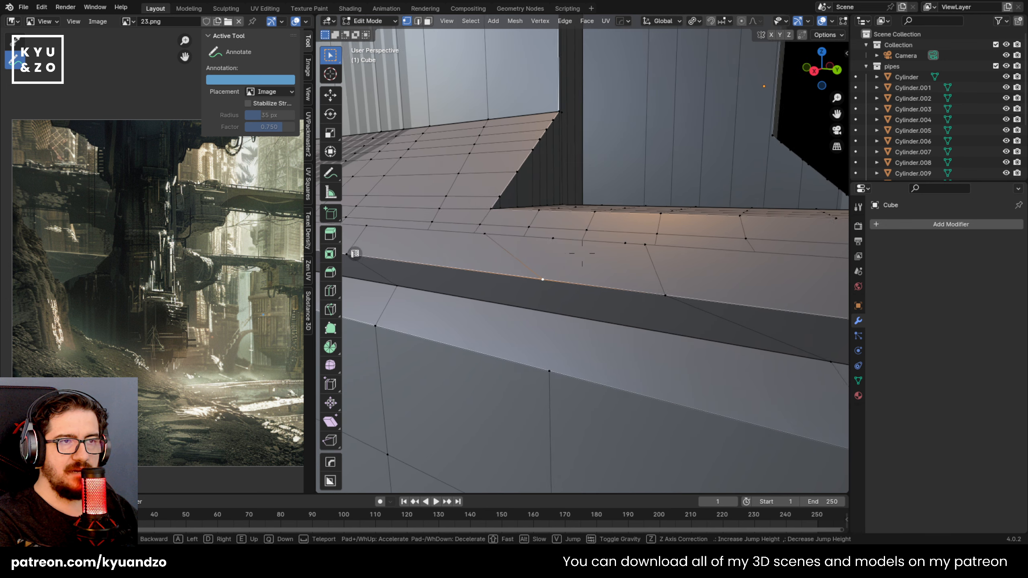
pyautogui.click(582, 254)
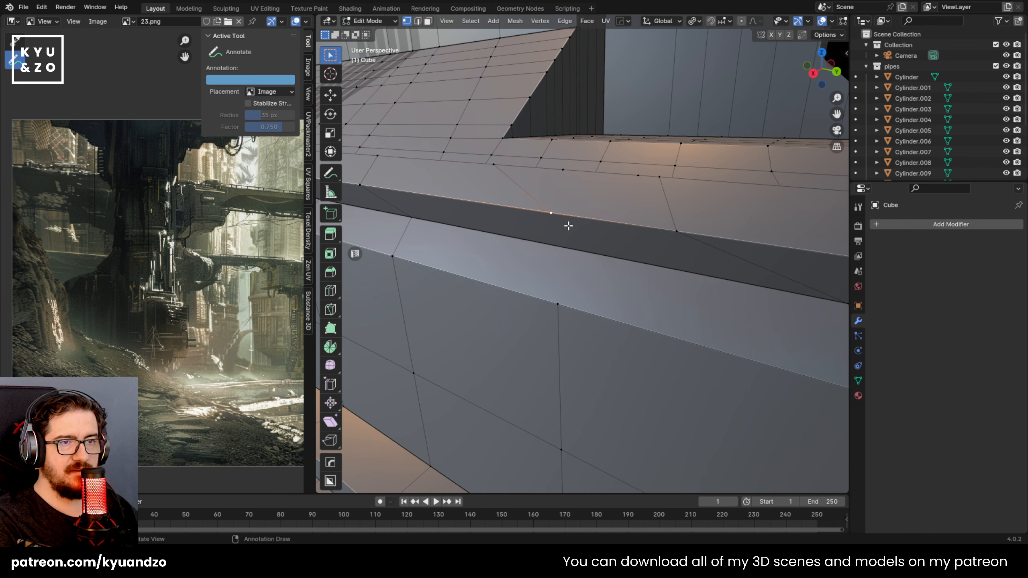
pyautogui.press('k')
pyautogui.click(557, 303)
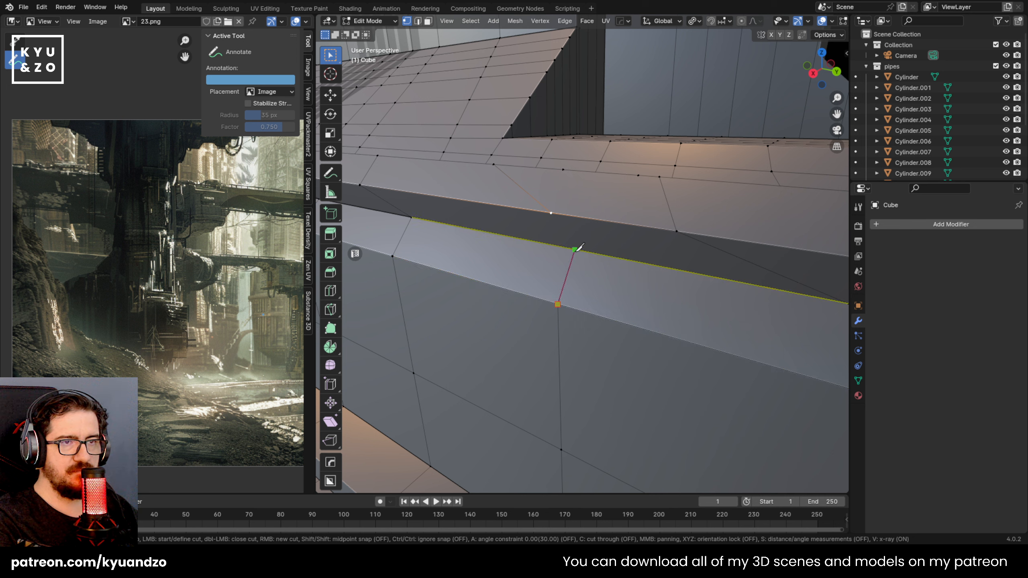
pyautogui.click(574, 249)
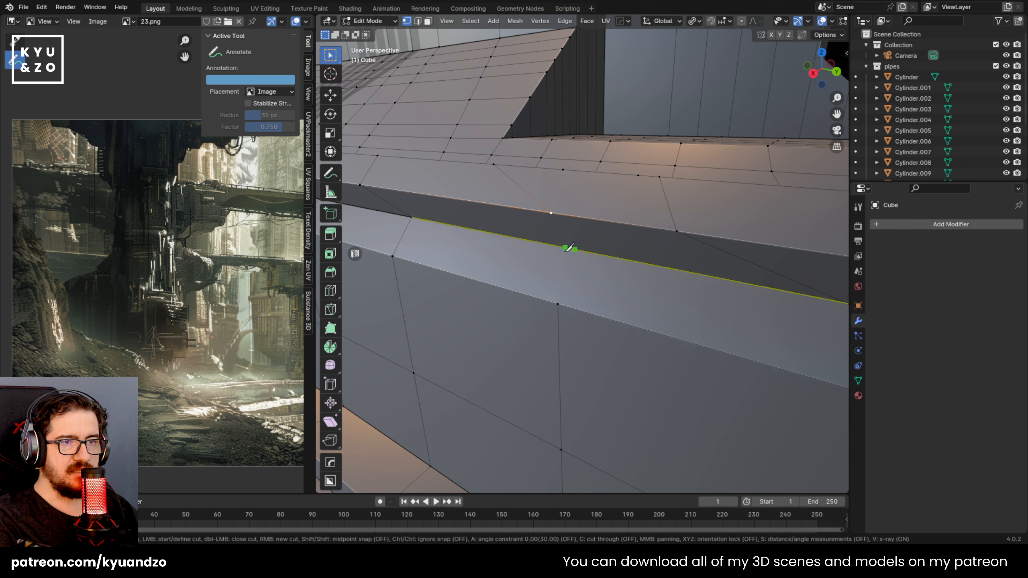
pyautogui.press('Escape')
# Add a centred loop cut across the newly filled sloped strip and the underside face above it
pyautogui.moveTo(563, 302); pyautogui.dragTo(580, 351, button='middle')
pyautogui.press('3')
pyautogui.click(560, 301)
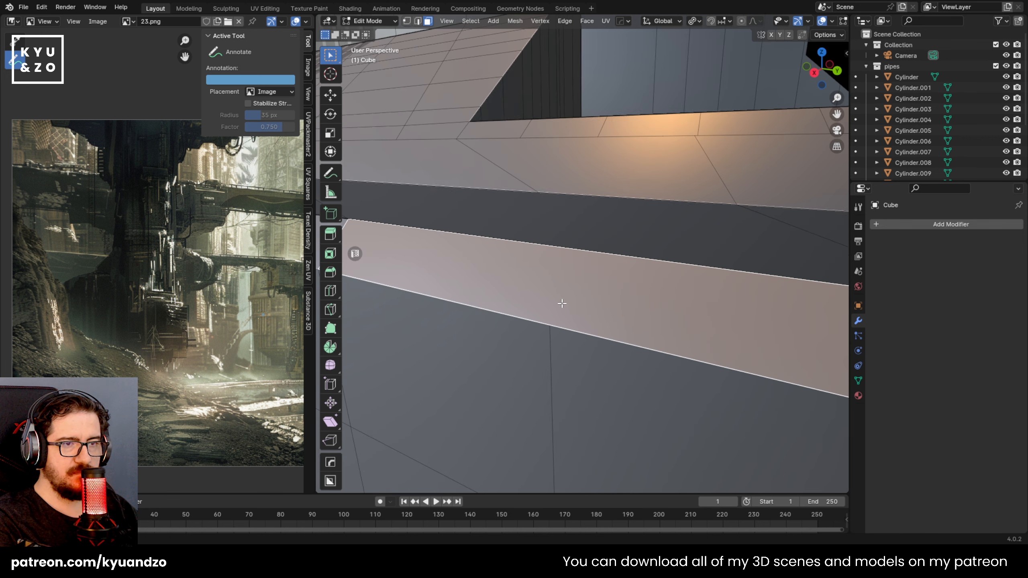
pyautogui.moveTo(562, 303); pyautogui.dragTo(553, 317, button='middle')
pyautogui.hotkey('ctrl', 'r')
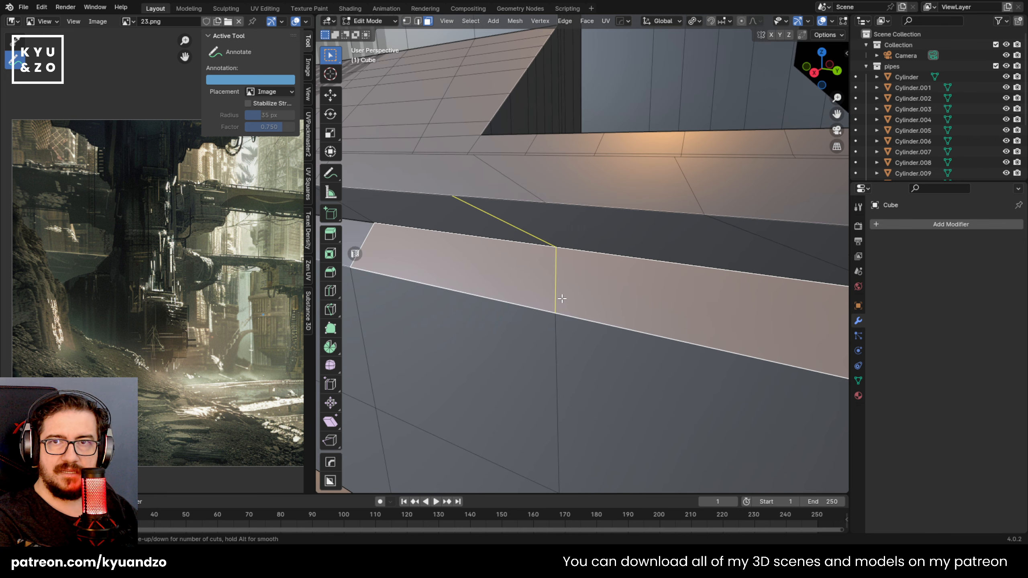
pyautogui.click(562, 298)
pyautogui.rightClick(558, 294)
# Merge the loop cut's end vertex into the neighbouring vertex on the ledge's front edge
pyautogui.moveTo(558, 294); pyautogui.dragTo(576, 245, button='middle')
pyautogui.press('1')
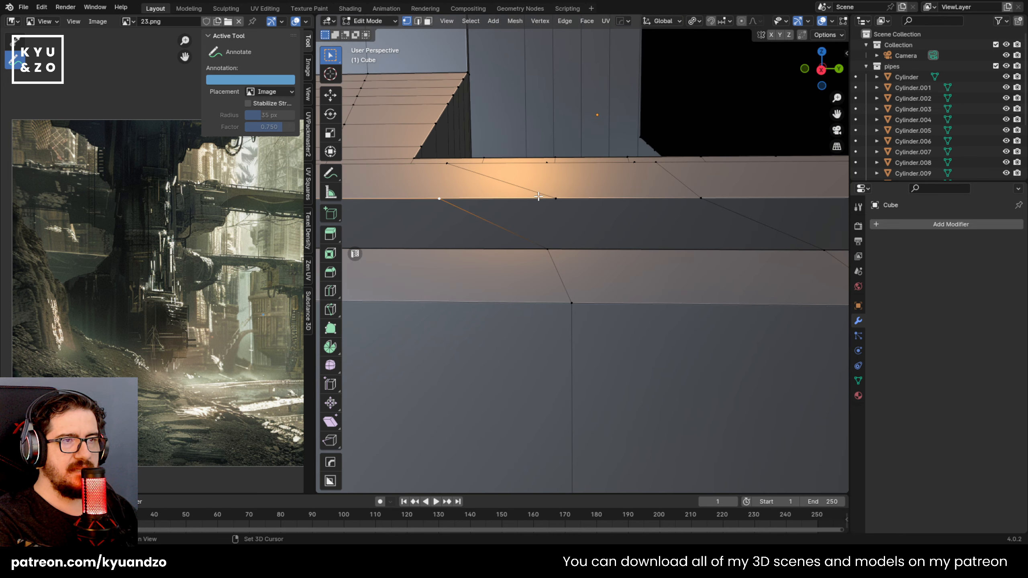
pyautogui.keyDown('shift'); pyautogui.click(541, 197); pyautogui.keyUp('shift')
pyautogui.press('m')
pyautogui.click(542, 255)
# Move the loop cut's lower vertex off the wall's upper edge to separate it from the overlapping wall vertex
pyautogui.click(571, 302)
pyautogui.moveTo(571, 302); pyautogui.dragTo(657, 301, button='middle')
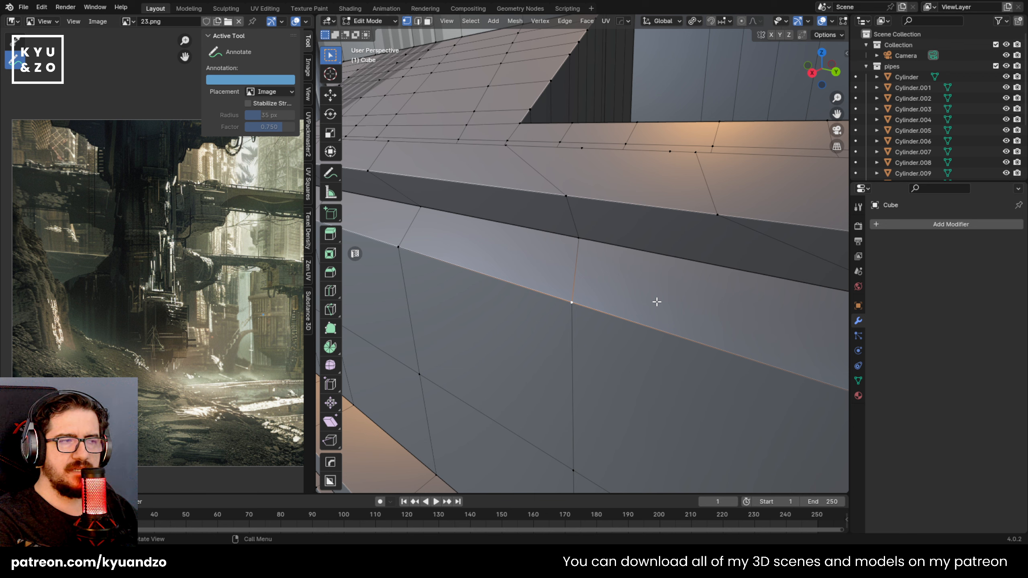
pyautogui.scroll(2, 657, 302)
pyautogui.scroll(-1, 656, 302)
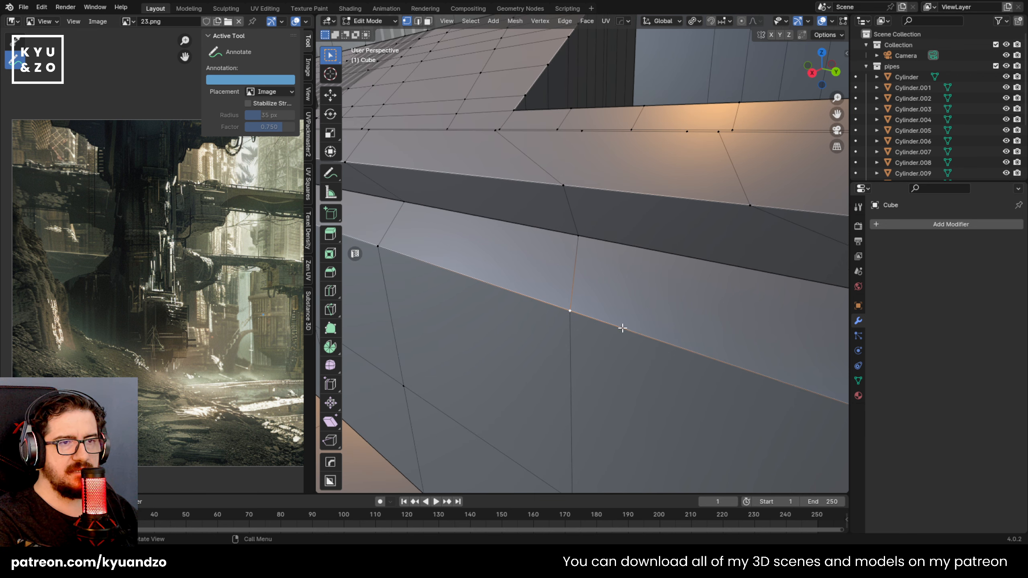
pyautogui.press('g')
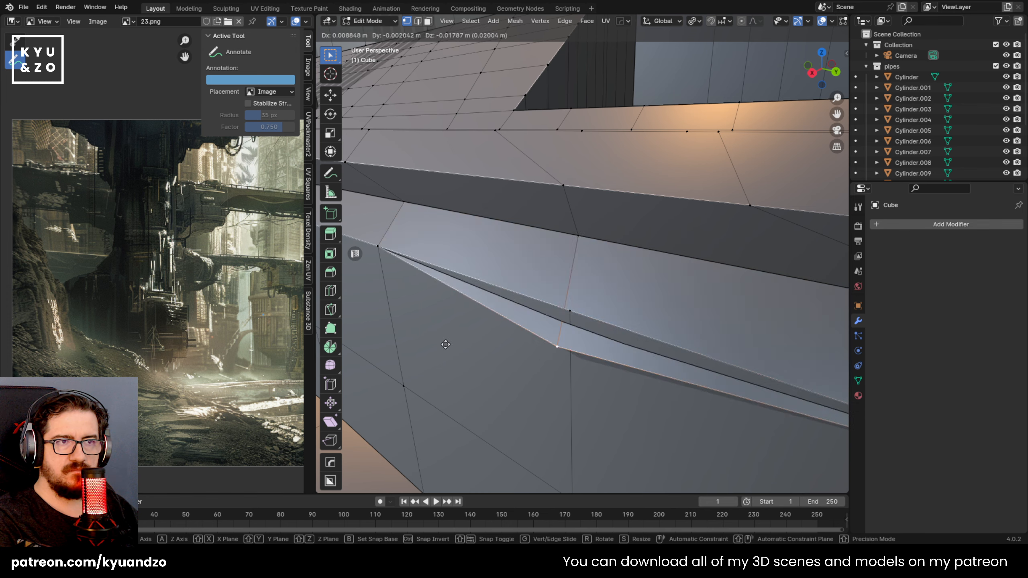
pyautogui.click(576, 228)
# Merge the displaced strip vertex into the middle vertex on the wall's upper edge
pyautogui.moveTo(567, 247); pyautogui.dragTo(586, 267, button='middle')
pyautogui.keyDown('shift'); pyautogui.click(574, 300); pyautogui.keyUp('shift')
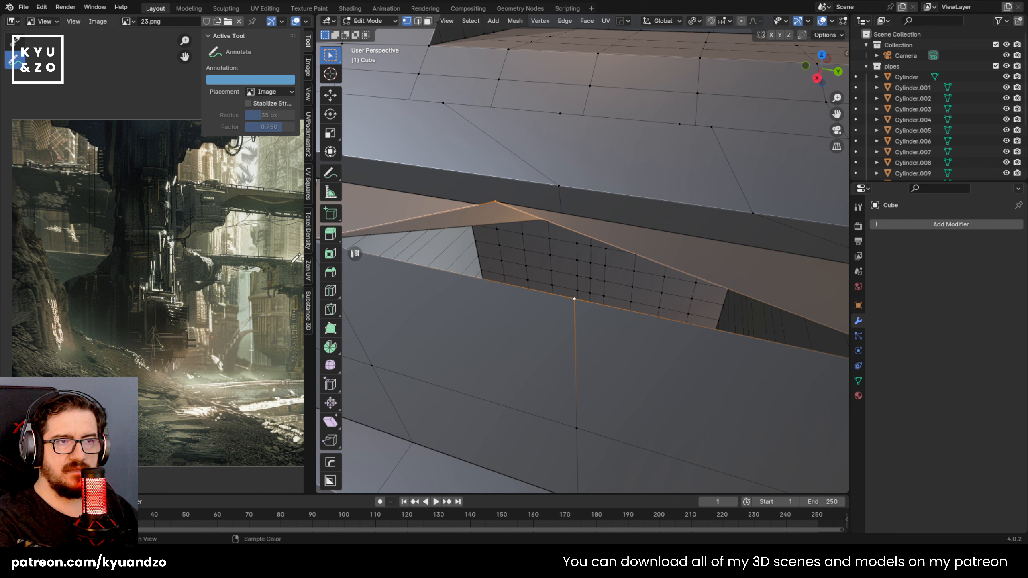
pyautogui.scroll(1, 562, 262)
pyautogui.scroll(-1, 563, 263)
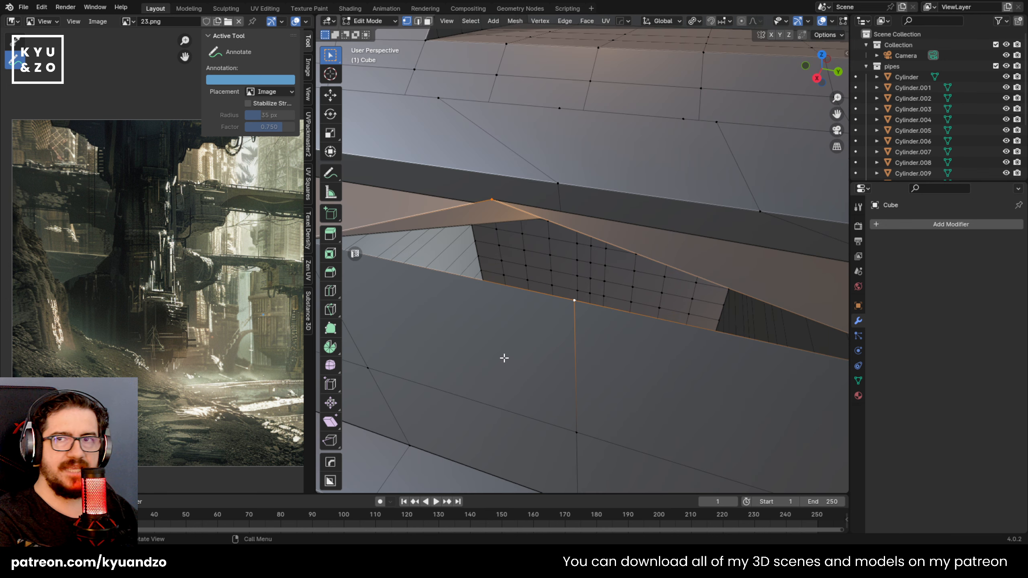
pyautogui.scroll(-1, 525, 287)
pyautogui.press('m')
pyautogui.click(525, 287)
# Test-move three vertices along the upper ledge to check their connections, cancelling each move
pyautogui.scroll(2, 548, 275)
pyautogui.scroll(1, 801, 280)
pyautogui.click(639, 222)
pyautogui.press('g')
pyautogui.rightClick(622, 152)
pyautogui.click(620, 159)
pyautogui.press('g')
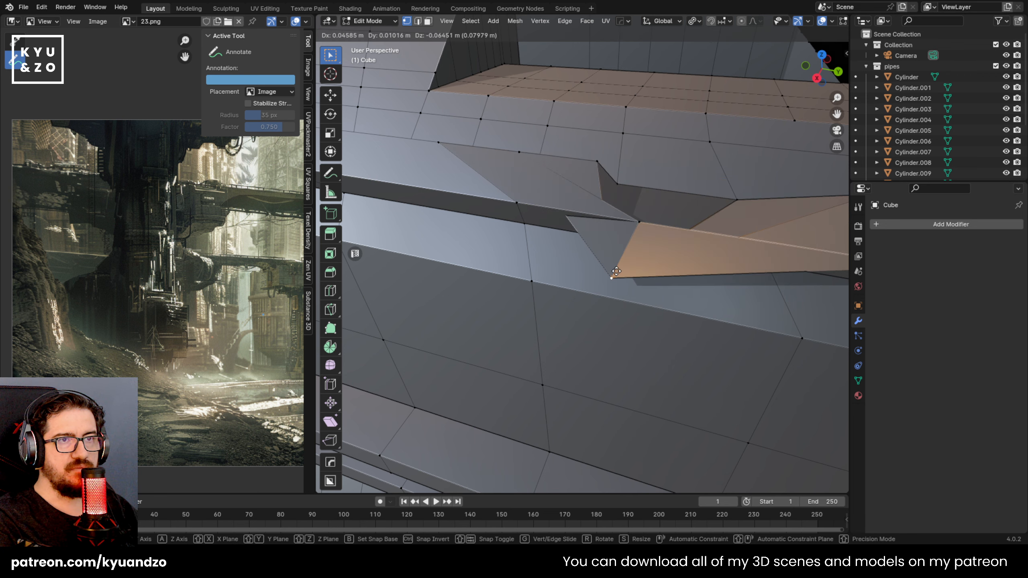
pyautogui.rightClick(615, 261)
pyautogui.moveTo(611, 182); pyautogui.dragTo(683, 300, button='middle')
pyautogui.click(775, 224)
pyautogui.press('g')
pyautogui.rightClick(787, 297)
# Delete the stray diagonal edge crossing the ledge's front face below the recess
pyautogui.press('2')
pyautogui.click(502, 299)
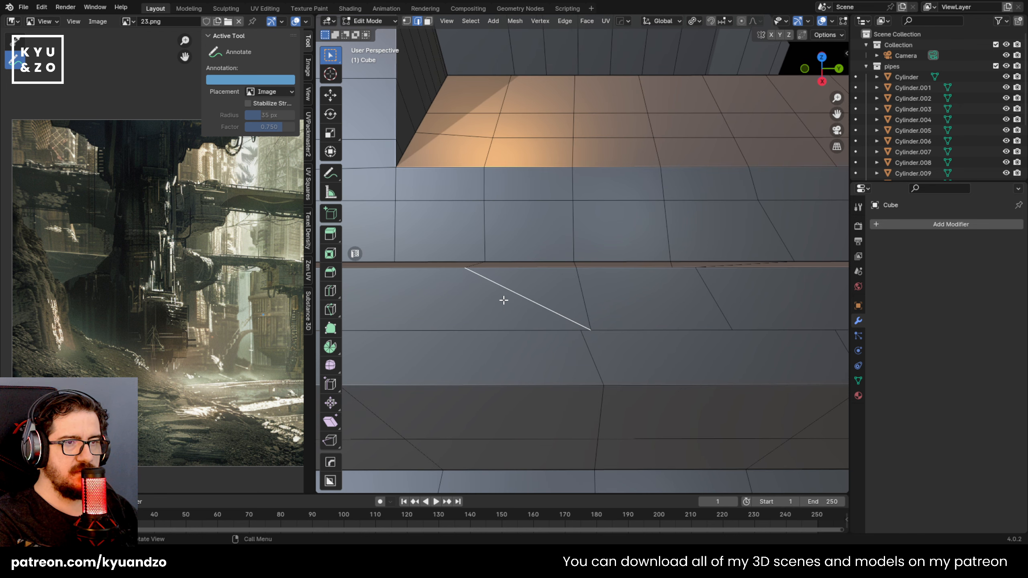
pyautogui.press('x')
pyautogui.click(502, 299)
pyautogui.moveTo(501, 305)
pyautogui.mouseDown(button='middle')
pyautogui.moveTo(475, 305)
pyautogui.moveTo(503, 312)
pyautogui.mouseUp(button='middle')
# Add a loop cut down the lower ledge and wall in front of the opened gap
pyautogui.hotkey('shift', '`')
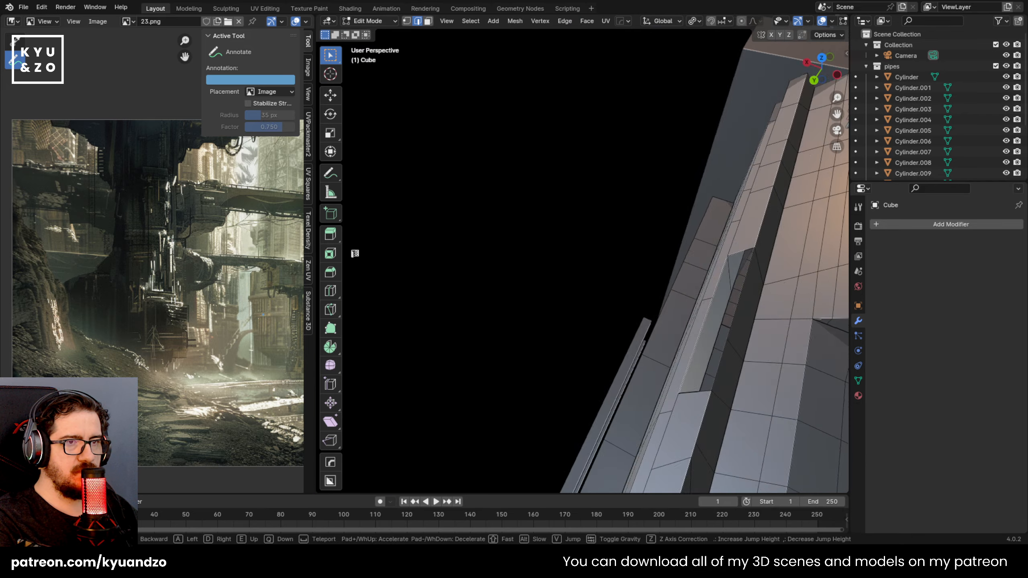
pyautogui.press('w')
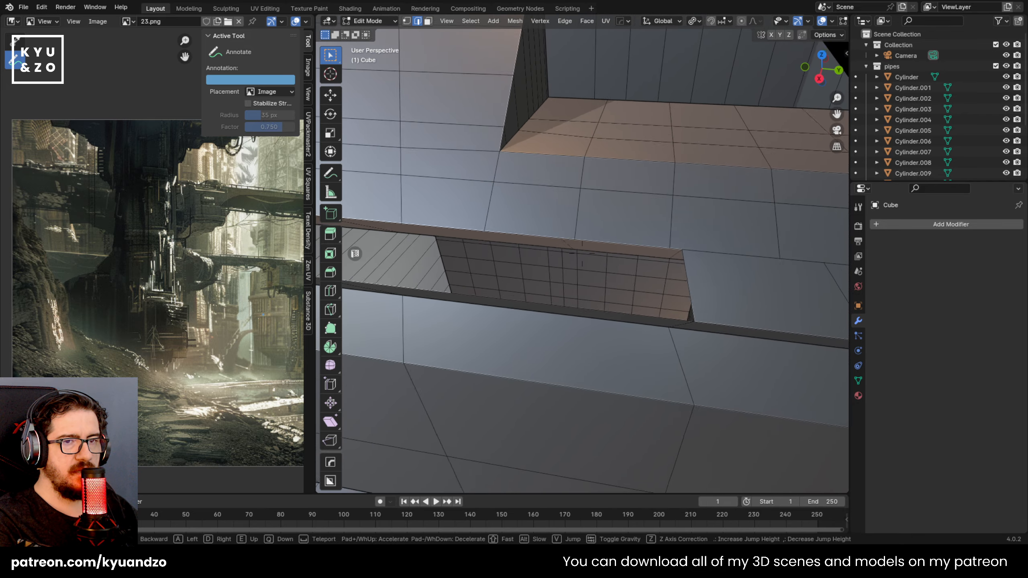
pyautogui.press('q')
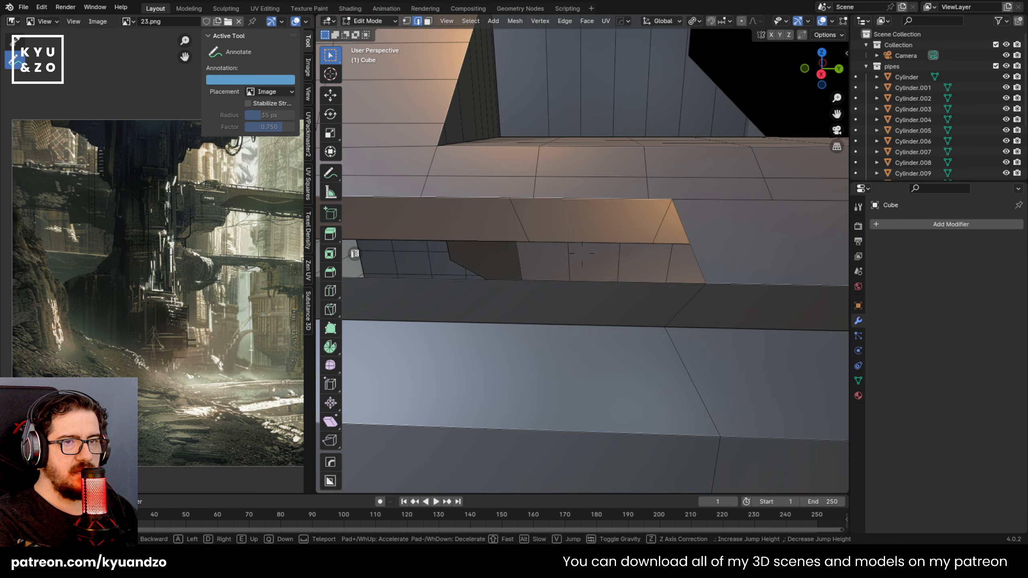
pyautogui.click(519, 285)
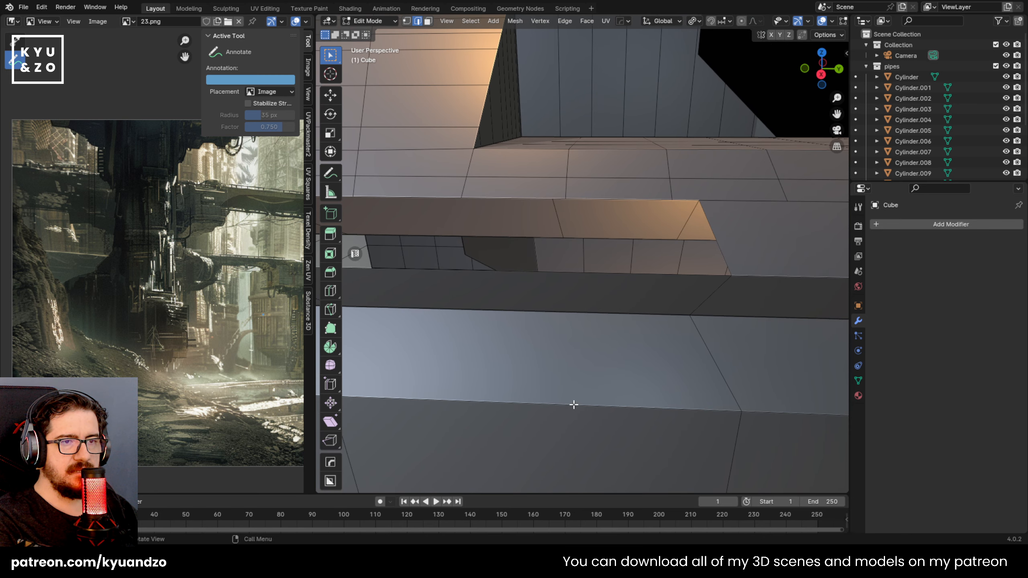
pyautogui.hotkey('ctrl', 'r')
pyautogui.click(569, 284)
# Connect the loop cut's end vertex on the gap's lower edge to the opposite vertex above with a new edge
pyautogui.press('1')
pyautogui.click(566, 273)
pyautogui.keyDown('shift'); pyautogui.click(553, 199); pyautogui.keyUp('shift')
pyautogui.press('f')
# Fill the end section of the gap with a face between its upper and lower border edges
pyautogui.moveTo(587, 270); pyautogui.dragTo(582, 232, button='middle')
pyautogui.press('2')
pyautogui.click(603, 219)
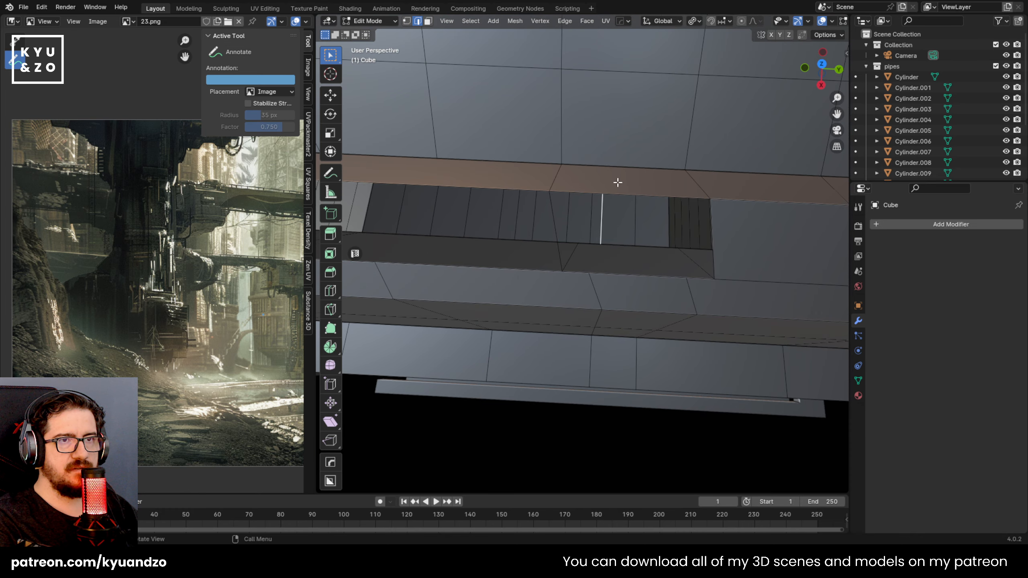
pyautogui.click(617, 183)
pyautogui.keyDown('shift'); pyautogui.click(626, 270); pyautogui.keyUp('shift')
pyautogui.press('f')
# Knife-cut the narrow strip above the gap from its middle wall vertex straight to the gap's upper edge
pyautogui.moveTo(612, 308); pyautogui.dragTo(610, 286, button='middle')
pyautogui.scroll(2, 610, 287)
pyautogui.click(590, 261)
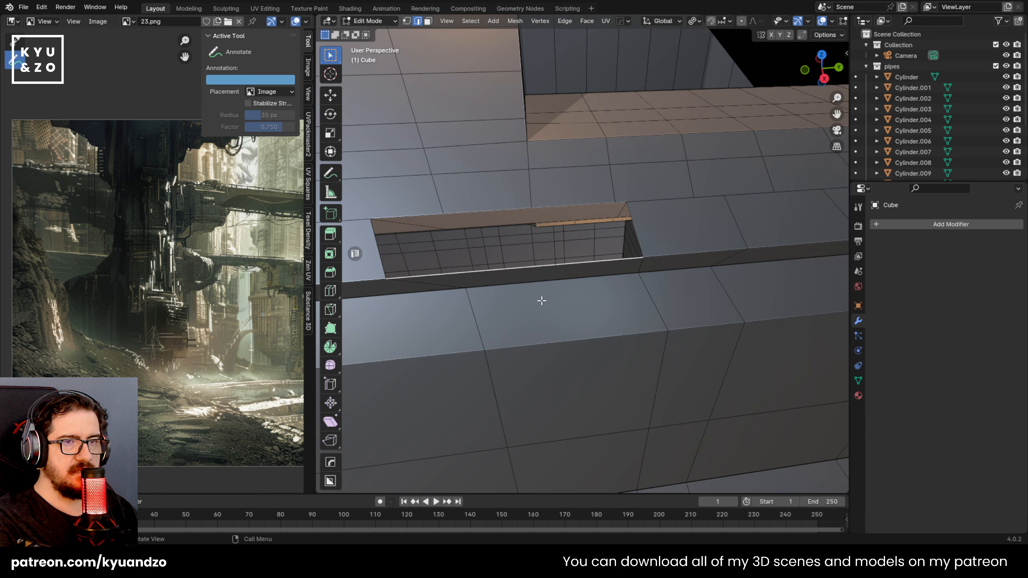
pyautogui.moveTo(517, 279); pyautogui.dragTo(508, 324, button='middle')
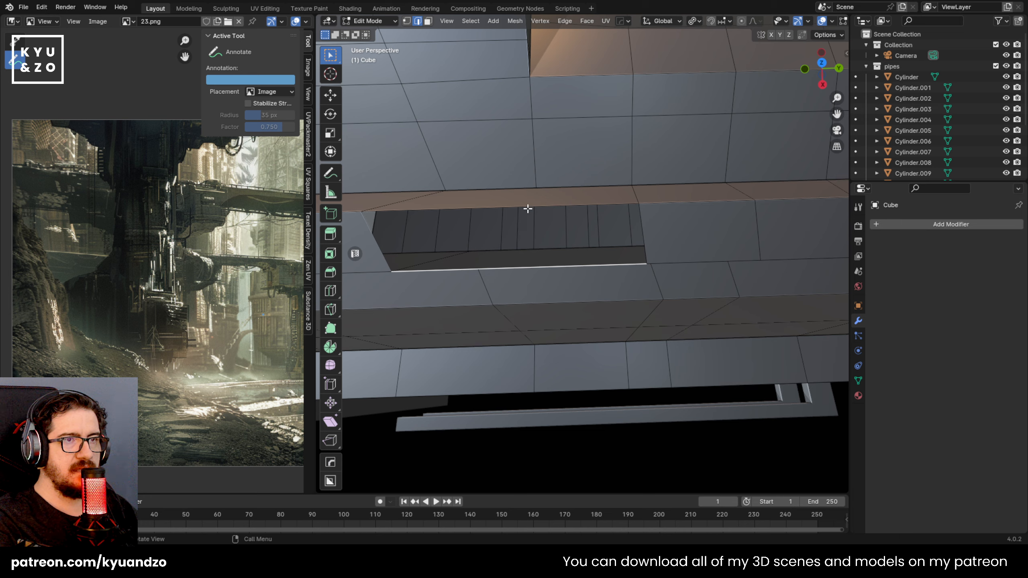
pyautogui.moveTo(528, 209); pyautogui.dragTo(533, 203, button='middle')
pyautogui.press('1')
pyautogui.press('k')
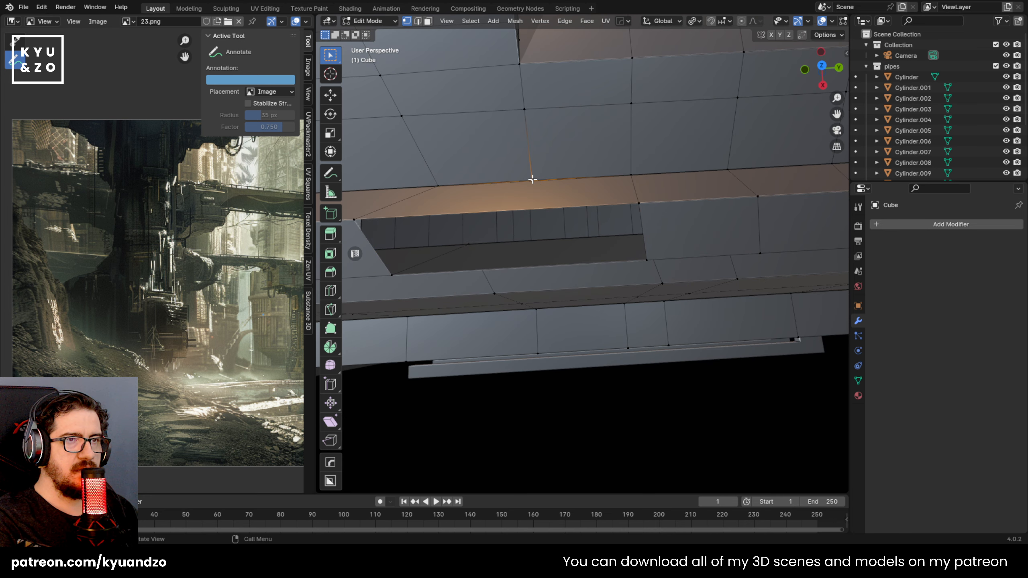
pyautogui.click(531, 181)
pyautogui.click(532, 209)
pyautogui.press('Return')
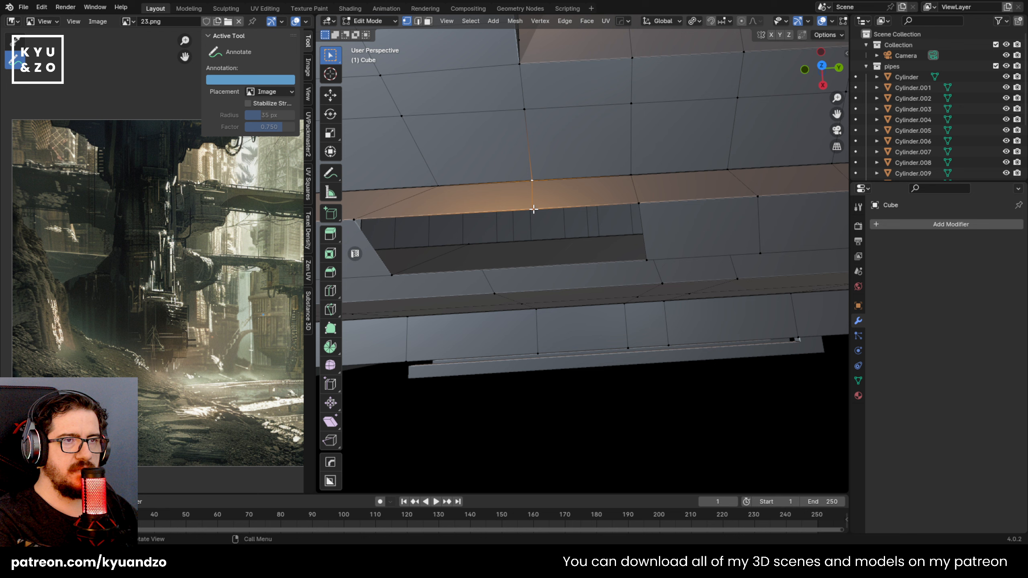
# Add a loop cut down the lower ledge and wall below the middle of the remaining gap
pyautogui.moveTo(533, 299); pyautogui.dragTo(539, 238, button='middle')
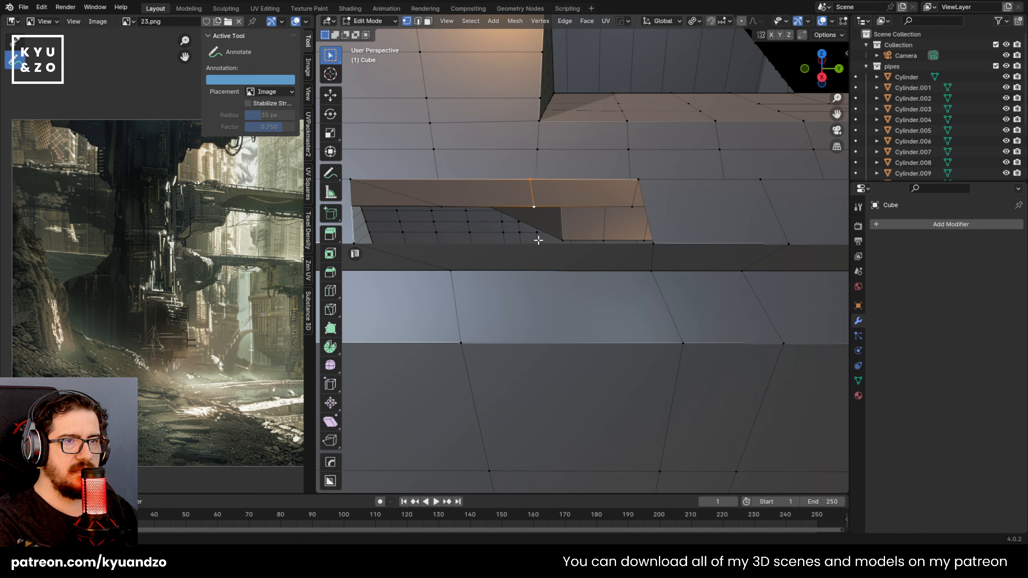
pyautogui.press('g')
pyautogui.press('g')
pyautogui.click(562, 254)
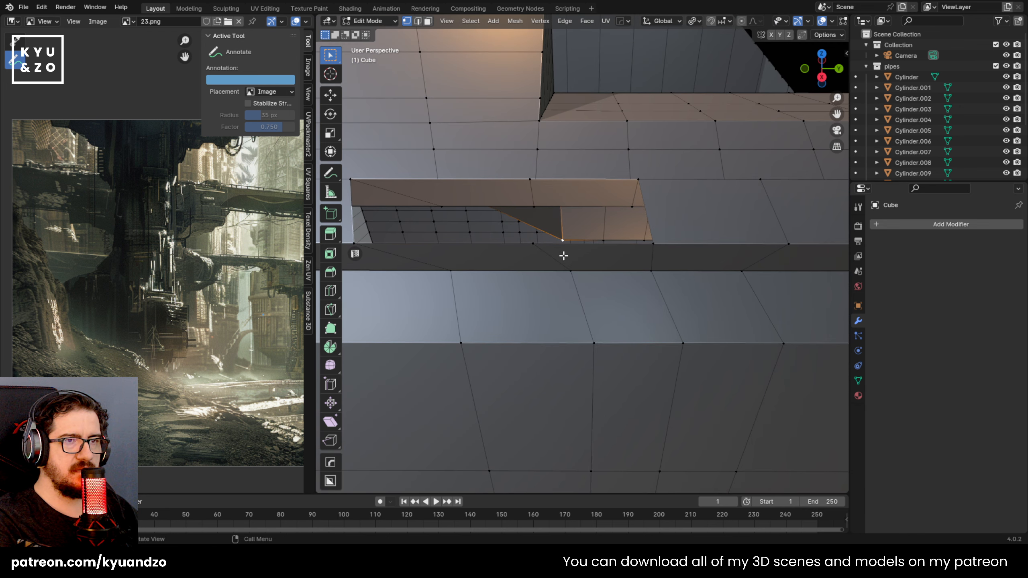
pyautogui.click(564, 238)
# Fill the next section of the gap with a face between its upper and lower border edges
pyautogui.press('2')
pyautogui.click(585, 180)
pyautogui.keyDown('shift'); pyautogui.click(592, 244); pyautogui.keyUp('shift')
pyautogui.press('f')
# Move the slanted end edge of the remaining gap about 0.037 m along the Y axis, in line with the strip's cut
pyautogui.moveTo(591, 244); pyautogui.dragTo(571, 305, button='middle')
pyautogui.click(530, 262)
pyautogui.moveTo(534, 262); pyautogui.dragTo(543, 286, button='middle')
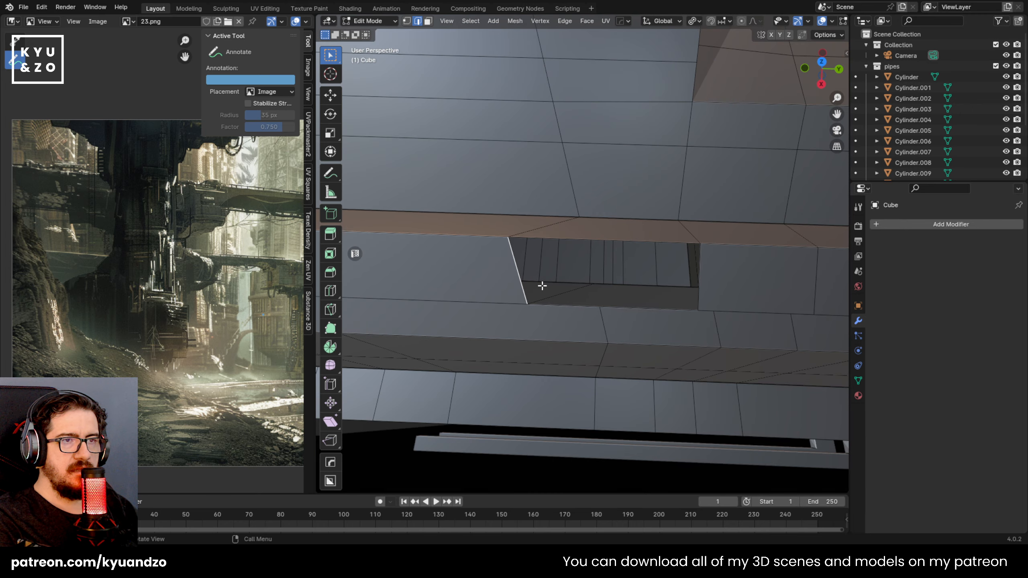
pyautogui.press('g')
pyautogui.press('y')
pyautogui.click(612, 295)
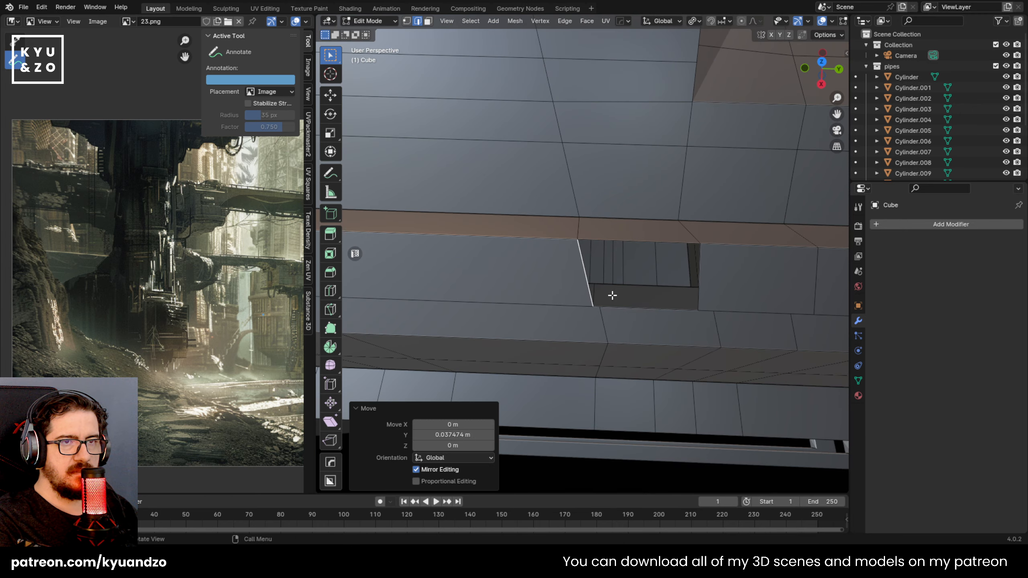
# Close the last part of the gap with a face between its upper and lower edges
pyautogui.moveTo(612, 295); pyautogui.dragTo(534, 303, button='middle')
pyautogui.click(620, 288)
pyautogui.keyDown('shift'); pyautogui.click(610, 218); pyautogui.keyUp('shift')
pyautogui.press('f')
# Add a centred loop cut through the wide section of the lower ledge and wall near the far corner
pyautogui.scroll(-4, 606, 251)
pyautogui.moveTo(697, 308); pyautogui.dragTo(613, 230, button='middle')
pyautogui.hotkey('ctrl', 'r')
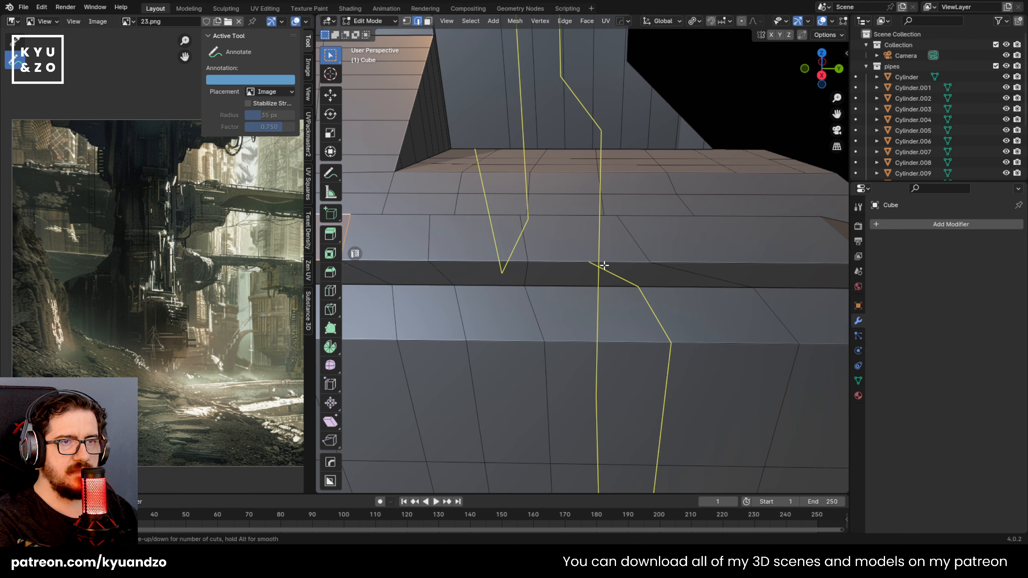
pyautogui.click(603, 266)
pyautogui.rightClick(604, 265)
# Move the vertical edge on the ledge's front face about 0.09 m along the Y axis toward the far corner
pyautogui.moveTo(604, 266); pyautogui.dragTo(607, 307, button='middle')
pyautogui.scroll(-3, 598, 250)
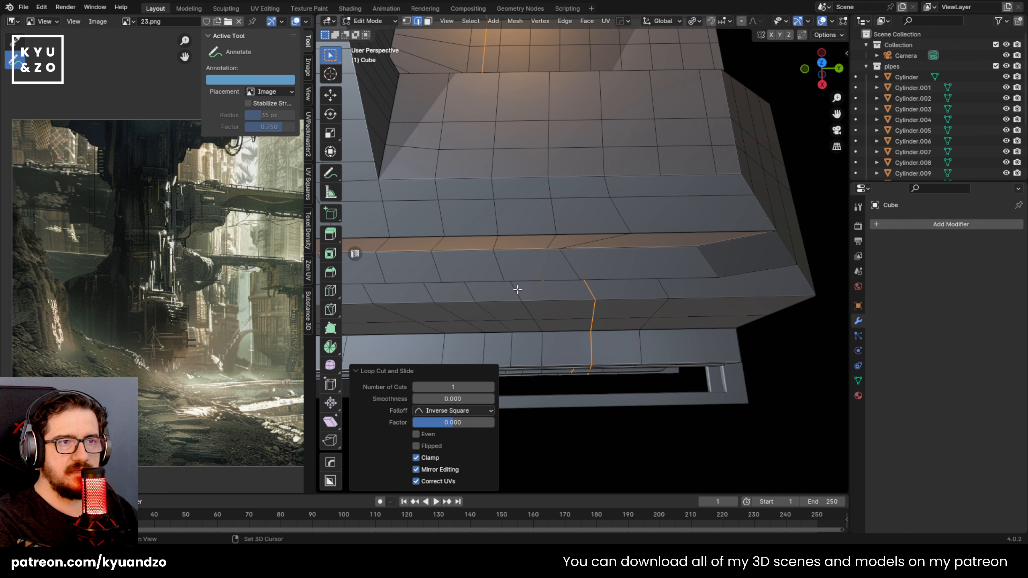
pyautogui.moveTo(516, 289); pyautogui.dragTo(482, 98, button='middle')
pyautogui.moveTo(493, 144); pyautogui.dragTo(485, 123, button='middle')
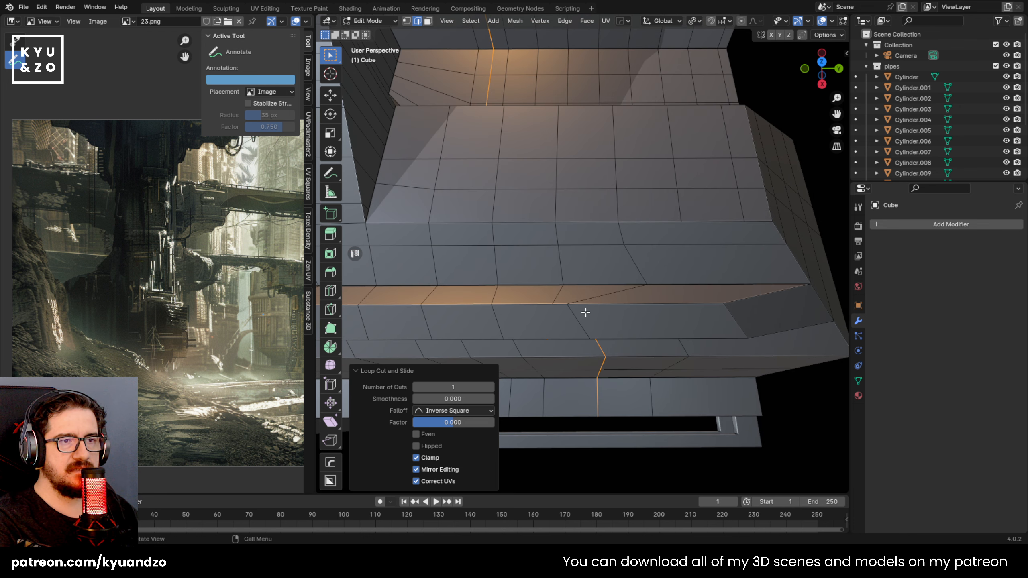
pyautogui.moveTo(585, 285); pyautogui.dragTo(569, 167, button='middle')
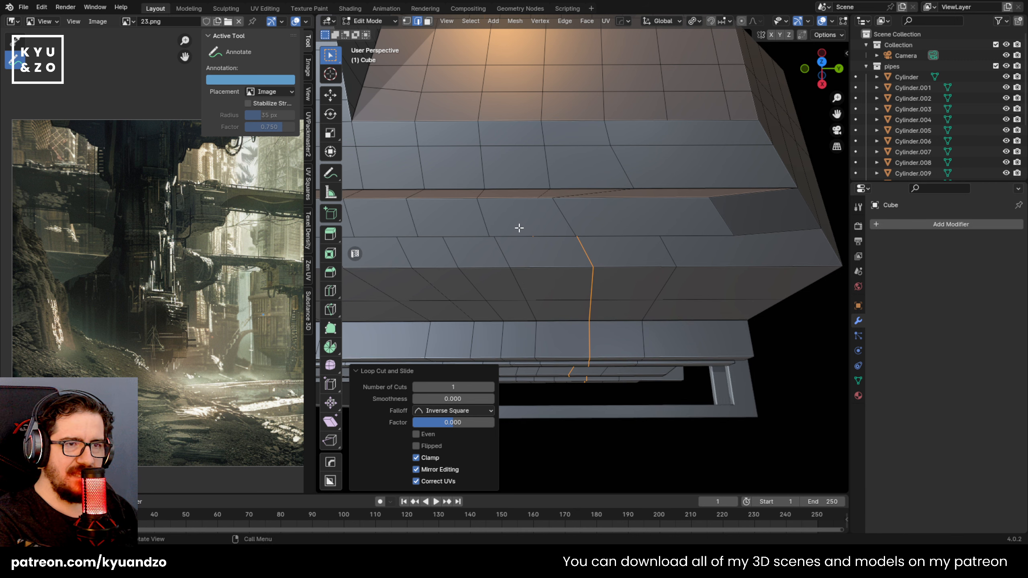
pyautogui.moveTo(518, 227); pyautogui.dragTo(558, 211, button='middle')
pyautogui.click(549, 209)
pyautogui.press('g')
pyautogui.press('y')
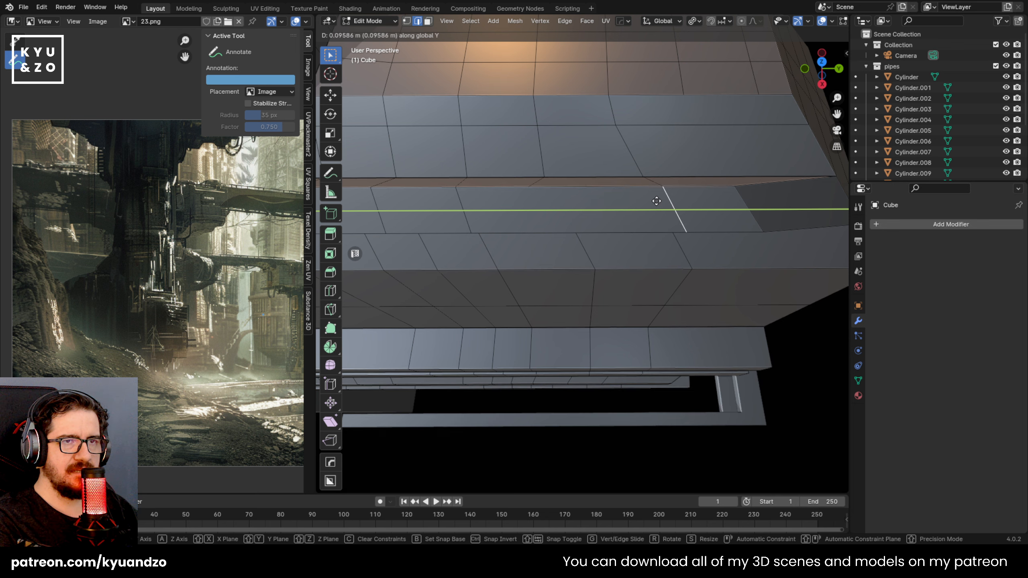
pyautogui.click(649, 200)
# Divide the widened ledge face with a new edge and slide its lower vertex along the border by a factor of about 0.345
pyautogui.moveTo(650, 199); pyautogui.dragTo(498, 222, button='middle')
pyautogui.press('1')
pyautogui.click(523, 230)
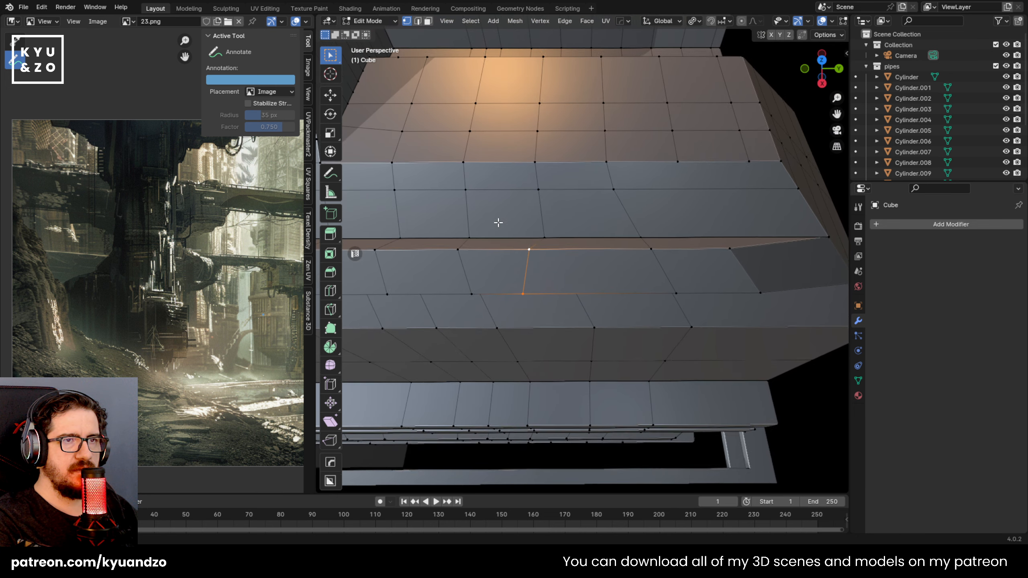
pyautogui.moveTo(503, 305); pyautogui.dragTo(491, 240, button='middle')
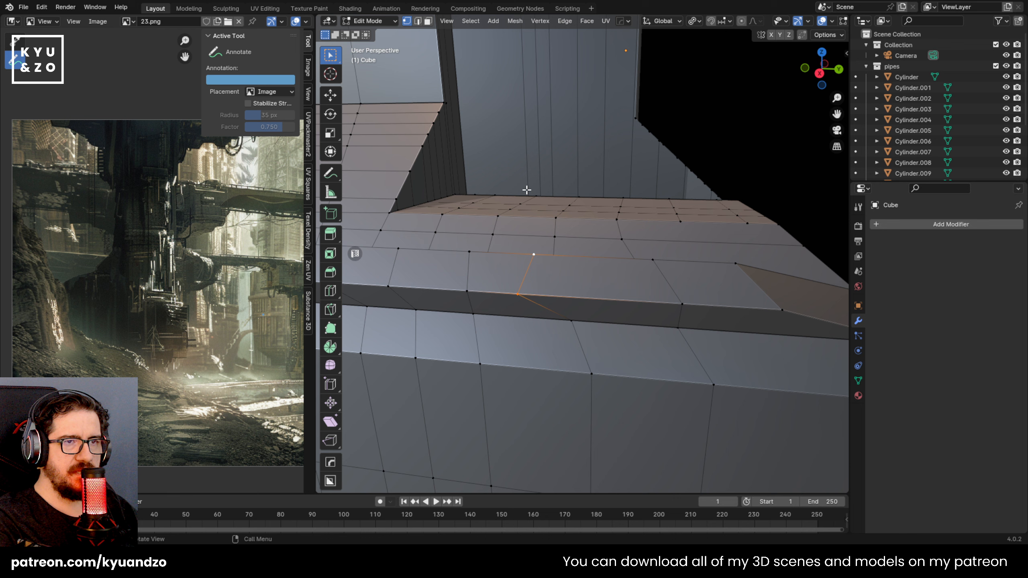
pyautogui.click(515, 296)
pyautogui.hotkey('shift', 'v')
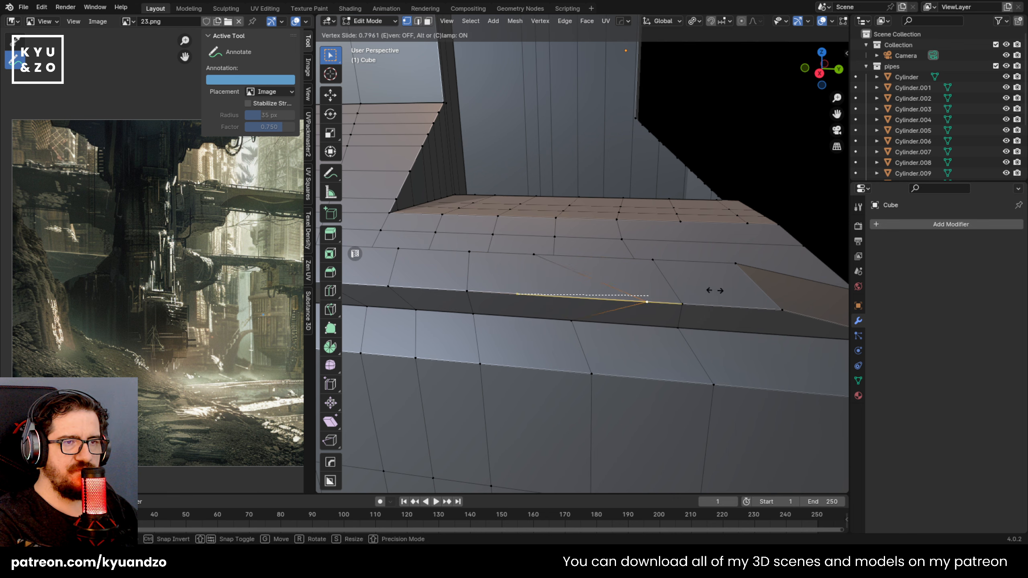
pyautogui.click(625, 283)
# Even out the new edge by sliding its lower vertex by a factor of about 0.167 and its upper vertex by about 0.112
pyautogui.moveTo(625, 284); pyautogui.dragTo(622, 228, button='middle')
pyautogui.press('KP_3')
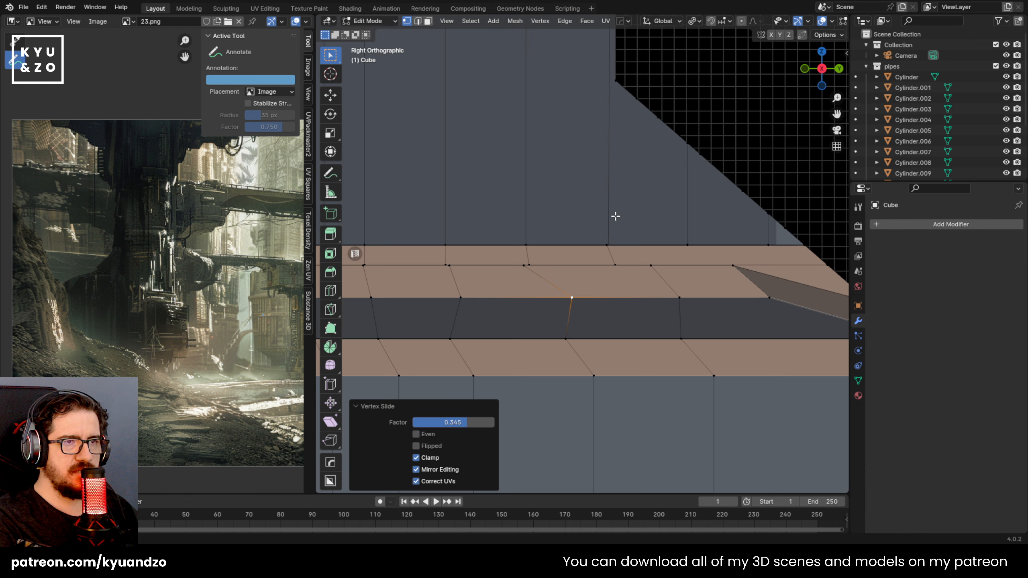
pyautogui.hotkey('shift', 'v')
pyautogui.moveTo(562, 253); pyautogui.dragTo(546, 292, button='middle')
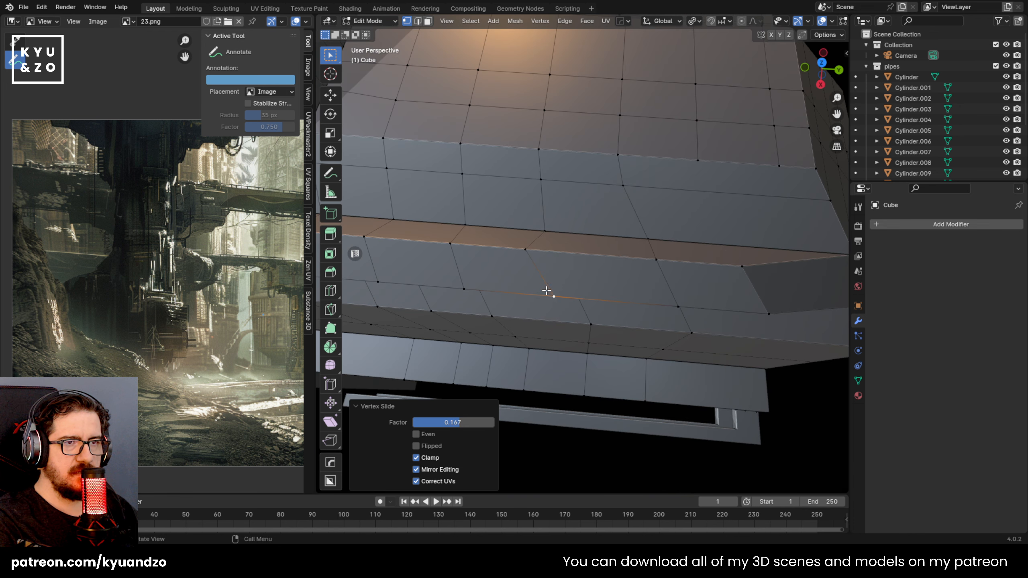
pyautogui.click(544, 259)
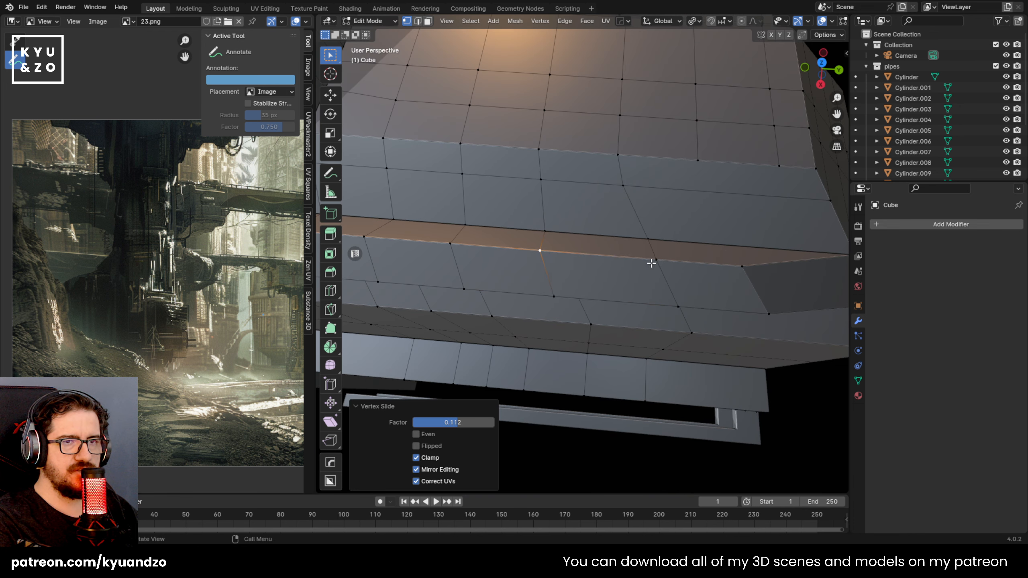
# Test-move the bent vertex on the wall band below the recess, and select it together with the vertex directly above
pyautogui.click(623, 186)
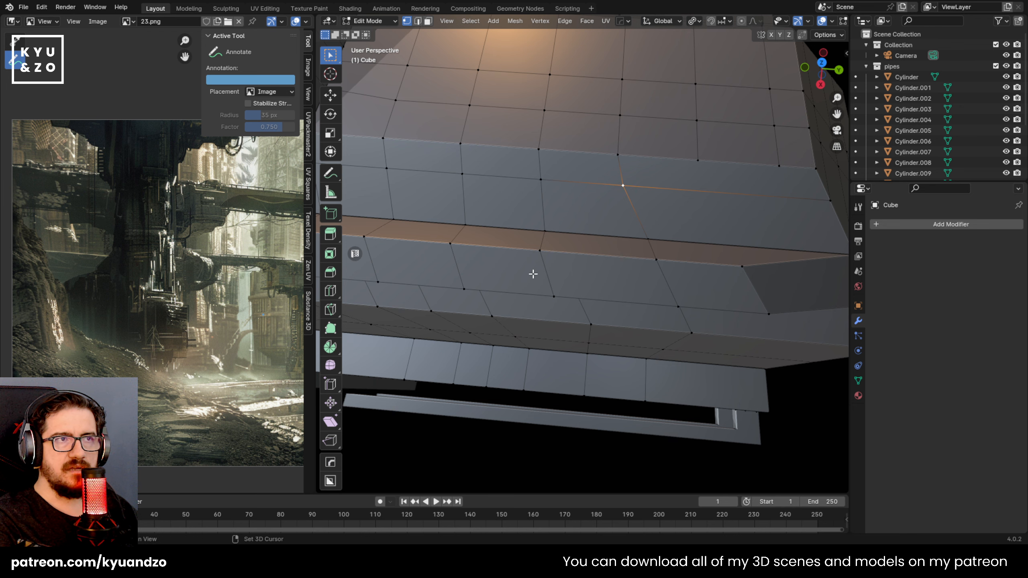
pyautogui.moveTo(532, 273); pyautogui.dragTo(588, 199, button='middle')
pyautogui.scroll(3, 570, 225)
pyautogui.keyDown('shift'); pyautogui.moveTo(587, 199); pyautogui.dragTo(578, 252, button='middle'); pyautogui.keyUp('shift')
pyautogui.scroll(2, 606, 251)
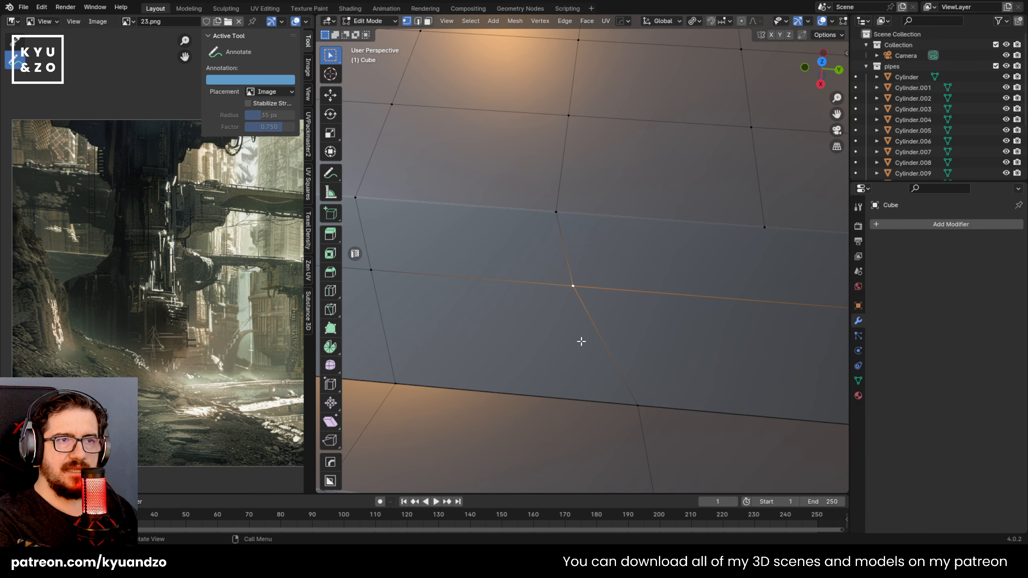
pyautogui.click(558, 208)
pyautogui.click(572, 286)
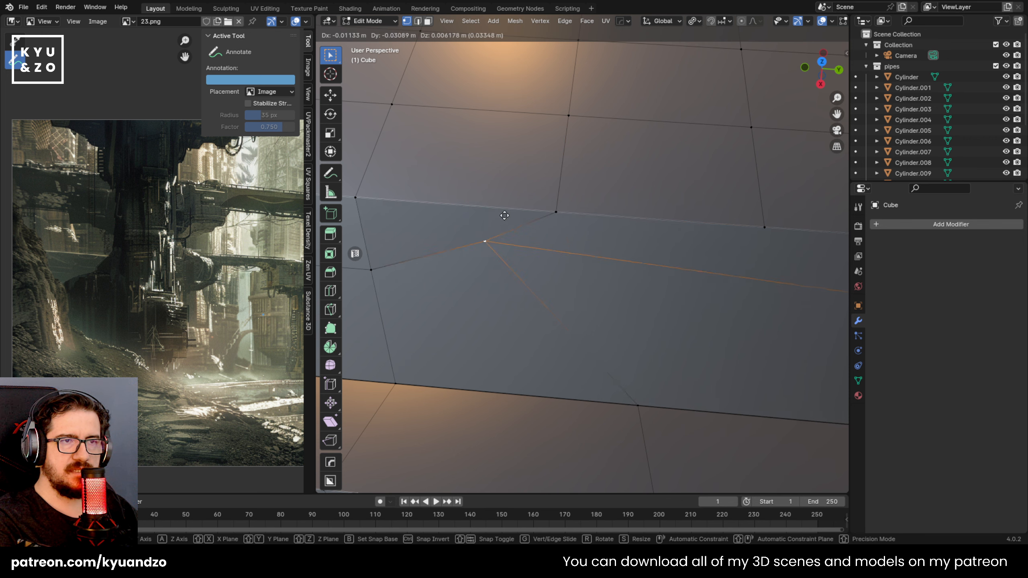
pyautogui.keyDown('shift'); pyautogui.click(559, 209); pyautogui.keyUp('shift')
pyautogui.moveTo(541, 353); pyautogui.dragTo(621, 241, button='middle')
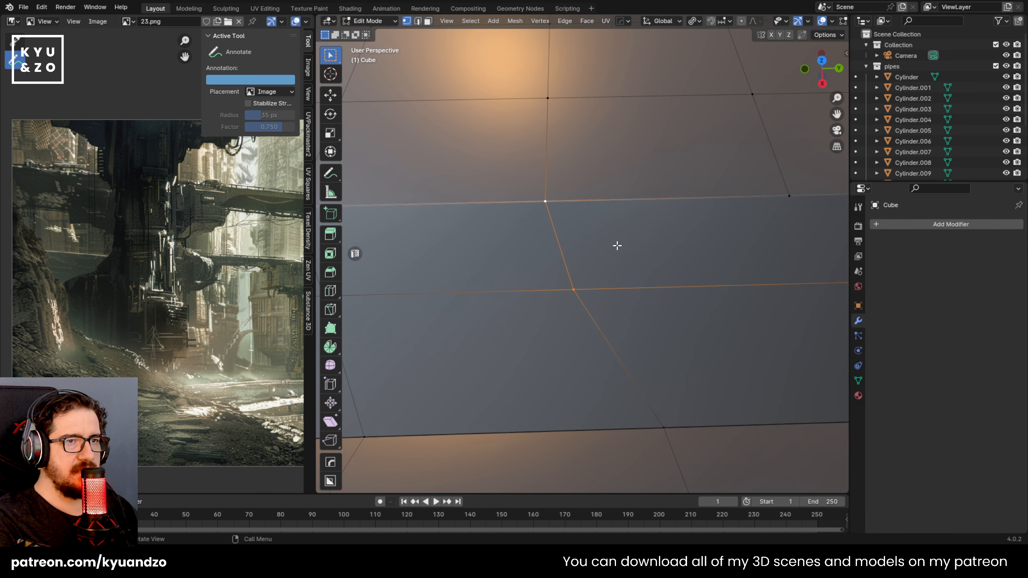
pyautogui.press('s')
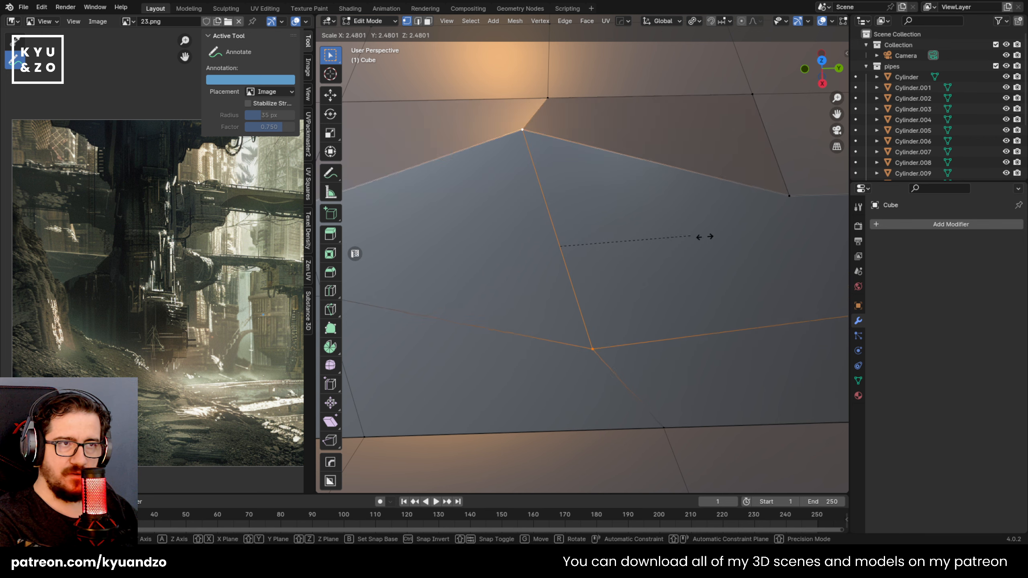
pyautogui.press('x')
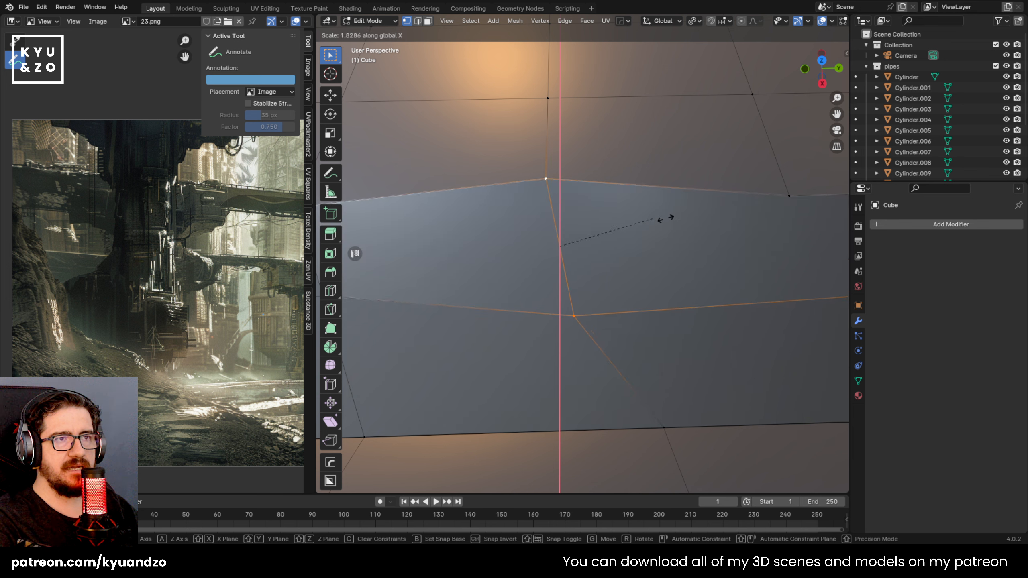
pyautogui.rightClick(644, 216)
pyautogui.press('s')
pyautogui.press('y')
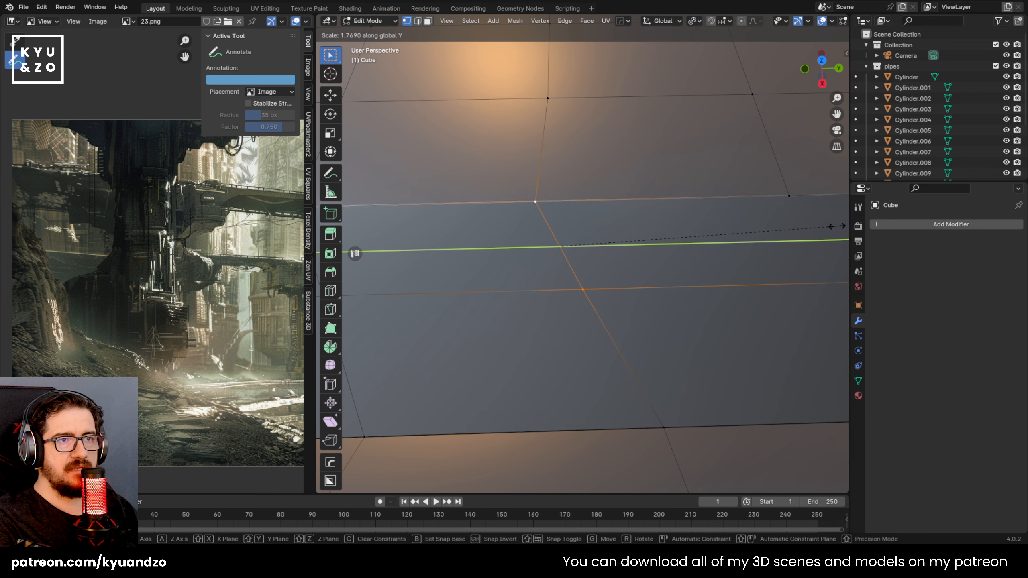
pyautogui.press('x')
pyautogui.rightClick(722, 274)
# Scale the two selected wall-band vertices along the Y axis by about 0.27 to straighten the edge between them
pyautogui.press('s')
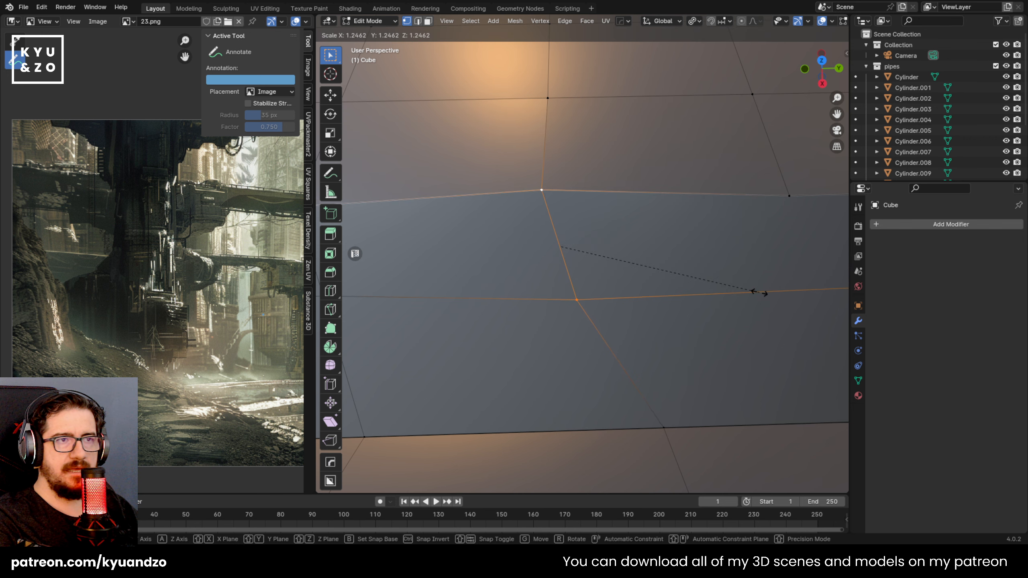
pyautogui.press('y')
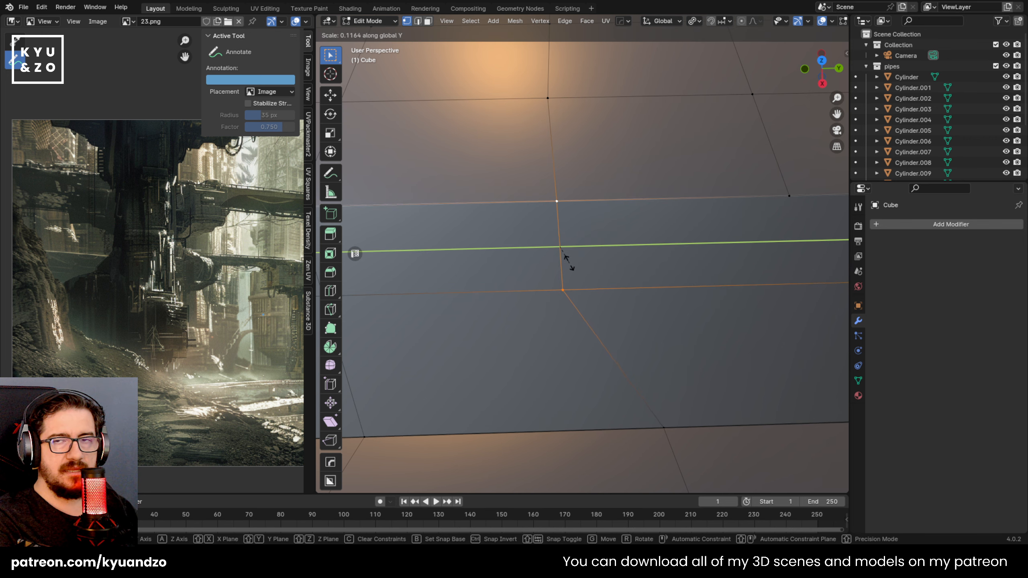
pyautogui.press('x')
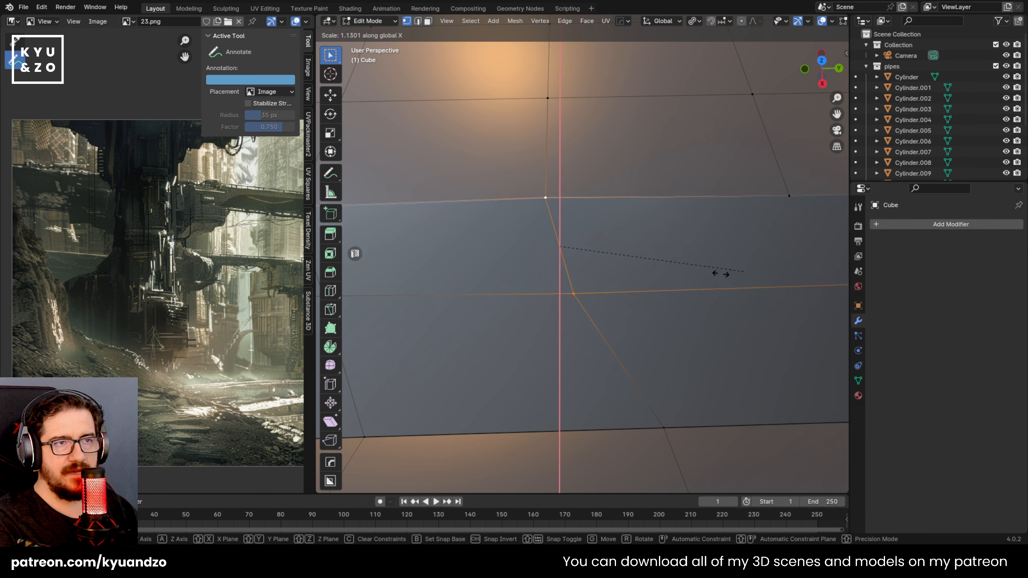
pyautogui.press('y')
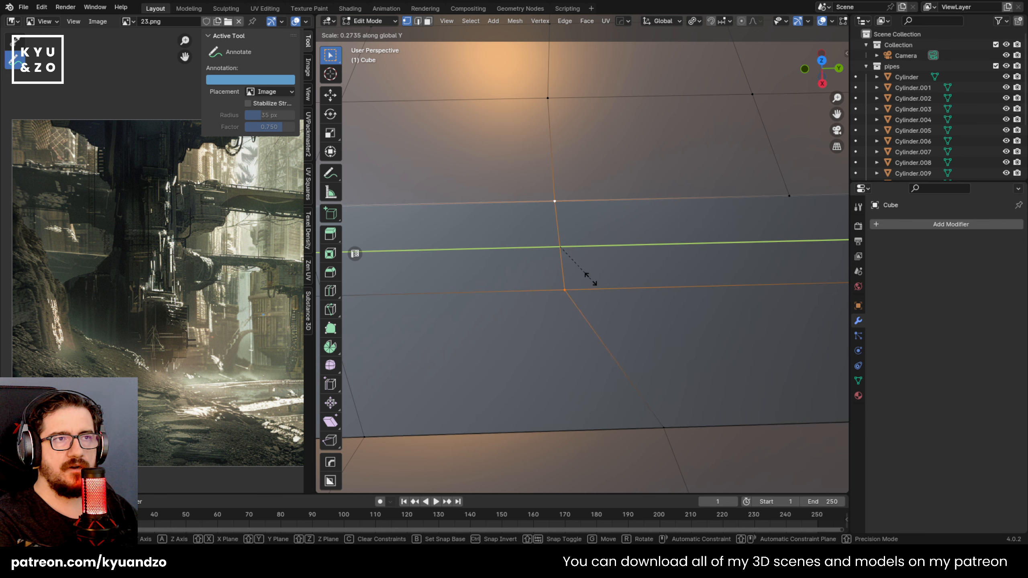
pyautogui.click(590, 279)
# Select the slanted column of four vertices running from the lower wall-band vertex down across the ledge to its outer border
pyautogui.scroll(-4, 590, 279)
pyautogui.keyDown('shift'); pyautogui.moveTo(636, 399); pyautogui.dragTo(582, 255, button='middle'); pyautogui.keyUp('shift')
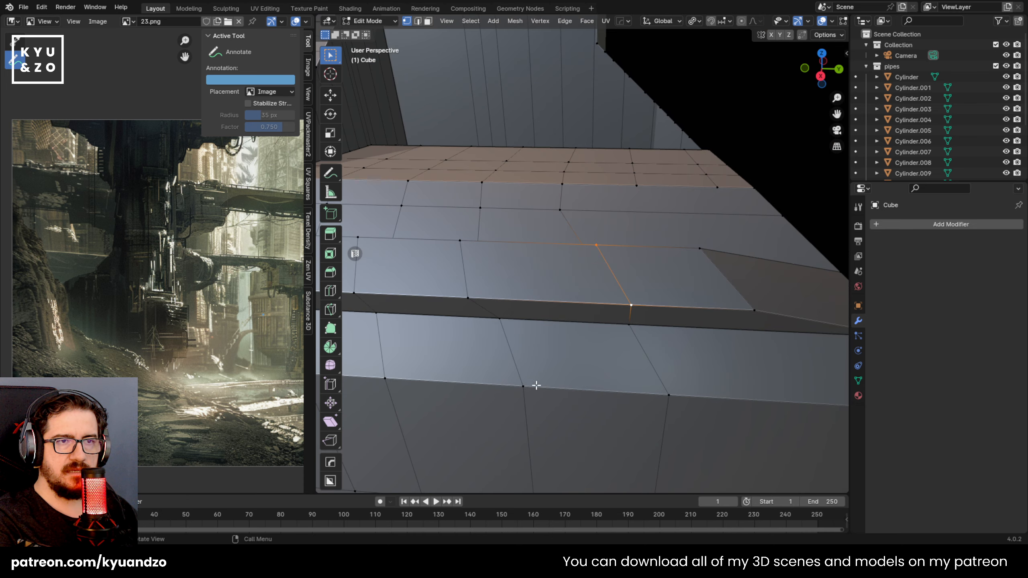
pyautogui.keyDown('shift'); pyautogui.click(623, 327); pyautogui.keyUp('shift')
pyautogui.moveTo(623, 326); pyautogui.dragTo(564, 249, button='middle')
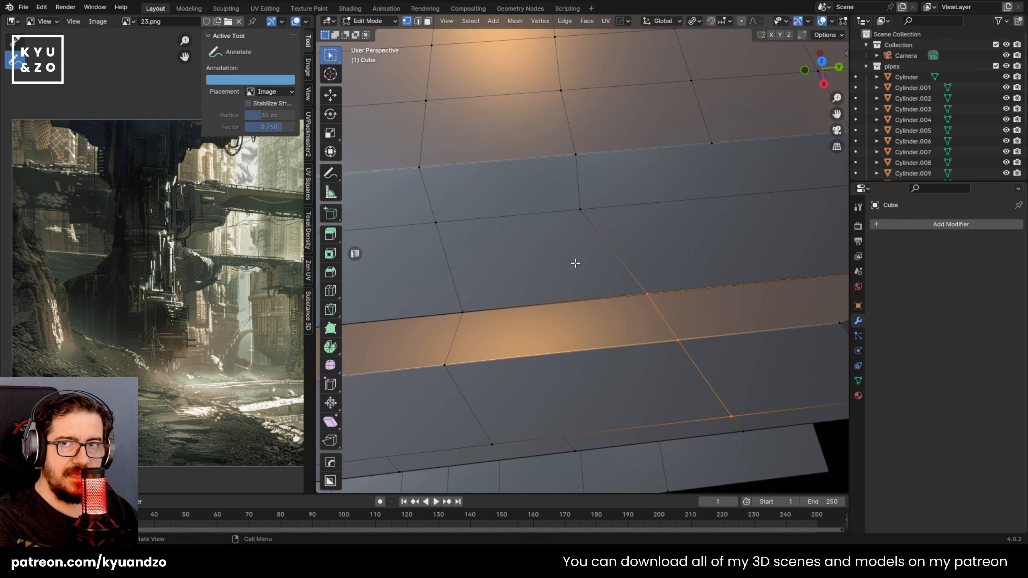
pyautogui.scroll(2, 574, 254)
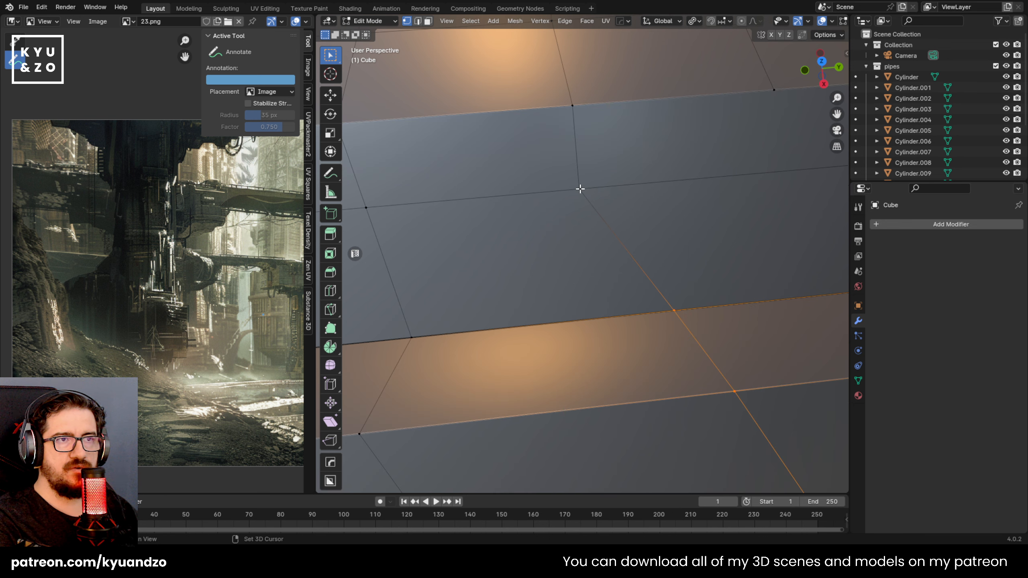
pyautogui.keyDown('shift'); pyautogui.click(580, 189); pyautogui.keyUp('shift')
pyautogui.scroll(-3, 557, 292)
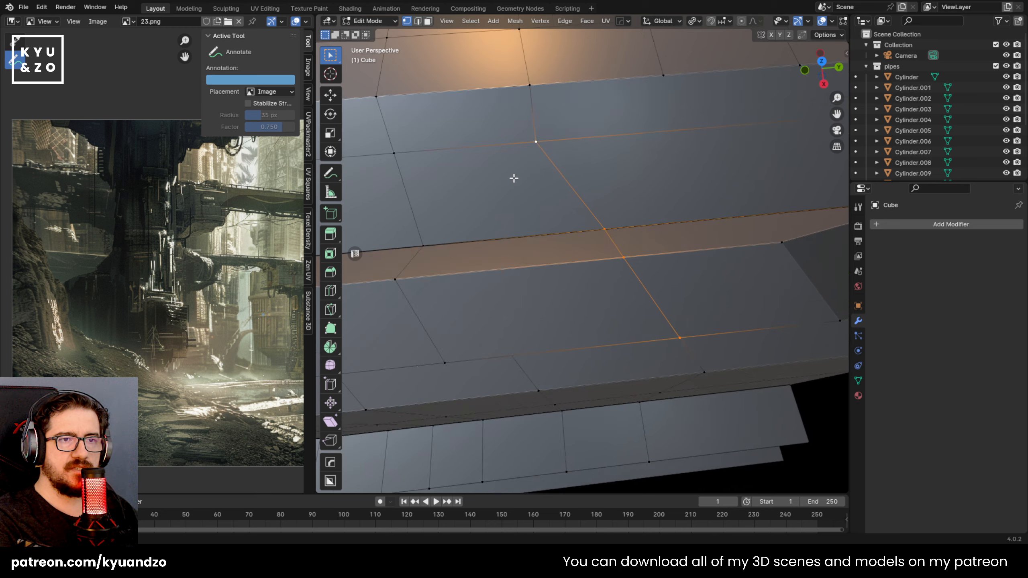
pyautogui.keyDown('shift'); pyautogui.moveTo(513, 178); pyautogui.dragTo(495, 150, button='middle'); pyautogui.keyUp('shift')
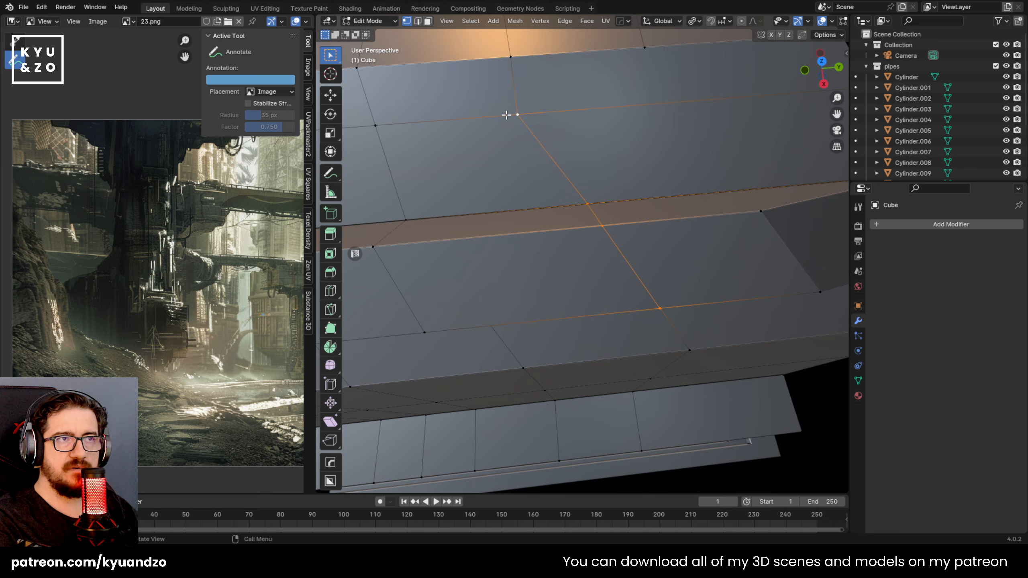
# Try to flatten the selected vertex column by scaling it to 0 along the X axis, and undo it
pyautogui.moveTo(516, 110); pyautogui.dragTo(509, 225, button='middle')
pyautogui.moveTo(588, 247); pyautogui.dragTo(599, 238, button='middle')
pyautogui.scroll(-1, 599, 238)
pyautogui.press('s')
pyautogui.press('x')
pyautogui.press('0')
pyautogui.press('Return')
pyautogui.hotkey('ctrl', 'z')
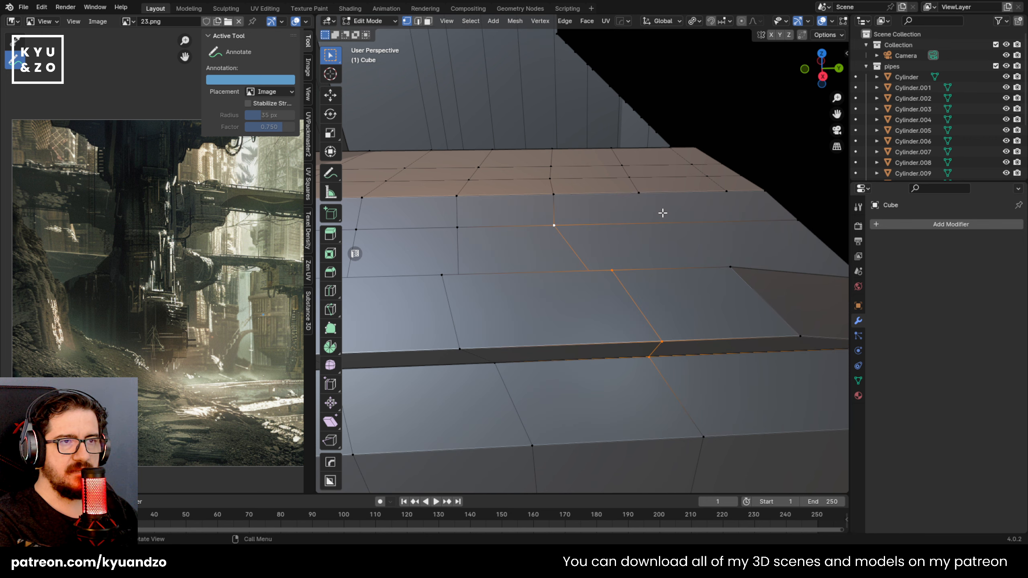
# Straighten the selected vertex column by scaling it to 0 along Y, and move it about -0.036 m along Y
pyautogui.press('s')
pyautogui.press('y')
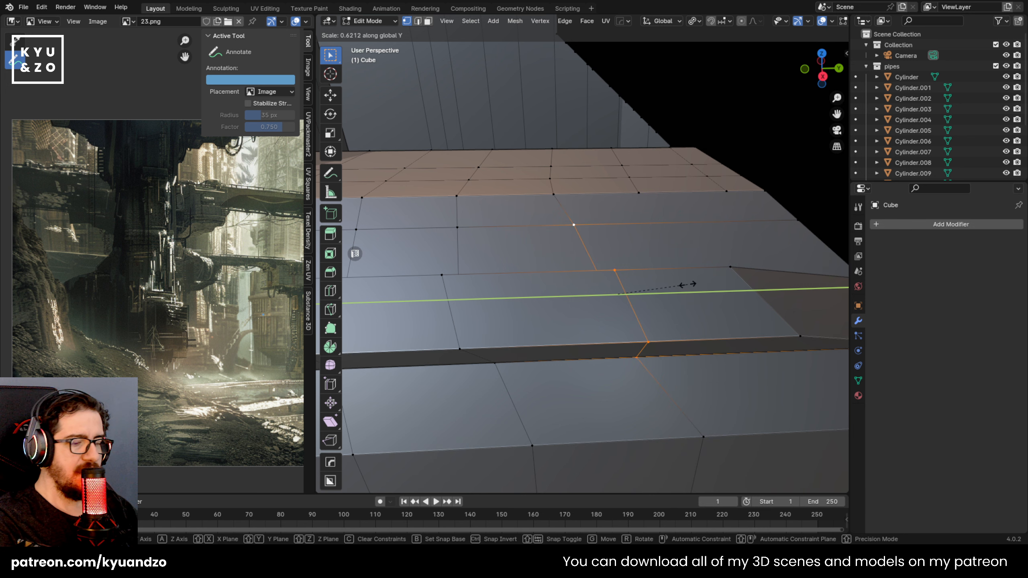
pyautogui.press('Return')
pyautogui.moveTo(657, 238); pyautogui.dragTo(613, 236, button='middle')
pyautogui.press('g')
pyautogui.press('y')
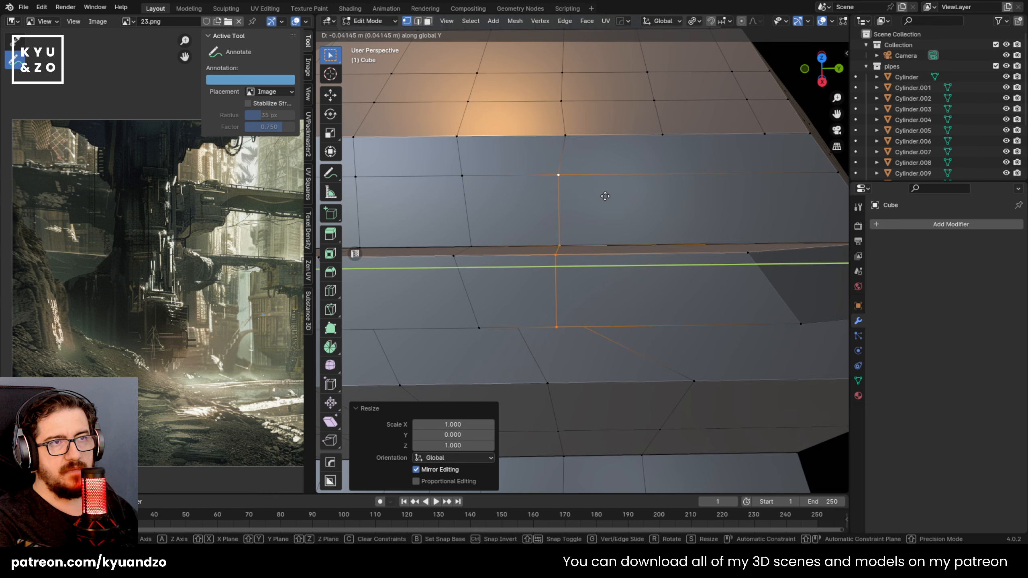
pyautogui.click(614, 195)
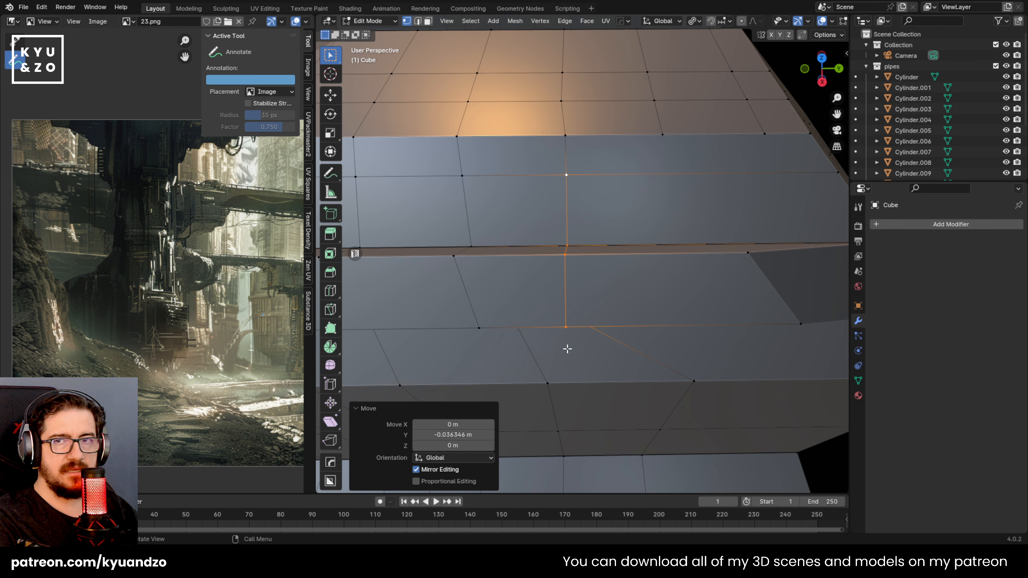
# Nudge the straightened vertex column about -0.0005 m along the Y axis to line it up with the edges above
pyautogui.moveTo(633, 359); pyautogui.dragTo(623, 279, button='middle')
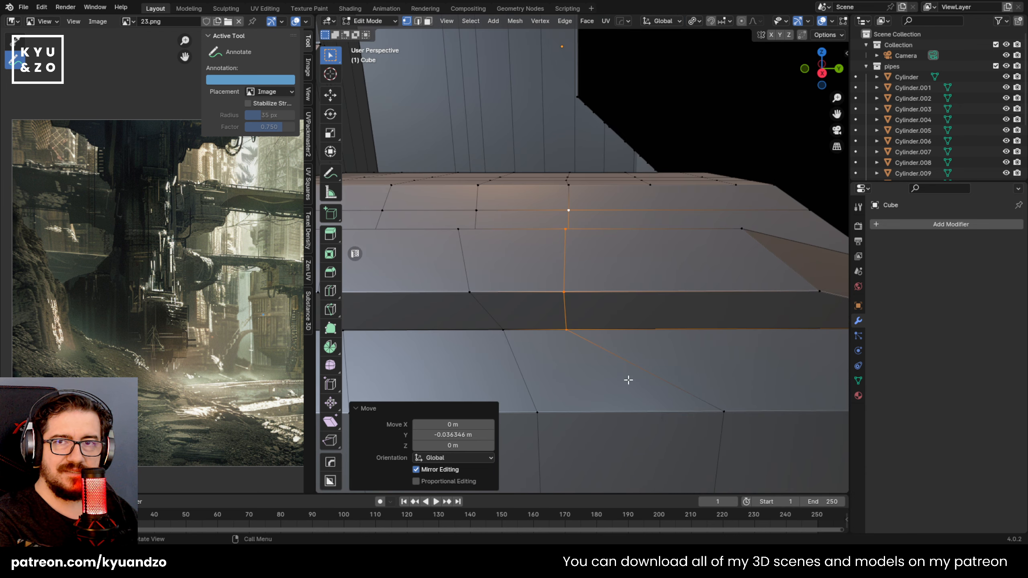
pyautogui.moveTo(539, 159); pyautogui.dragTo(525, 275, button='middle')
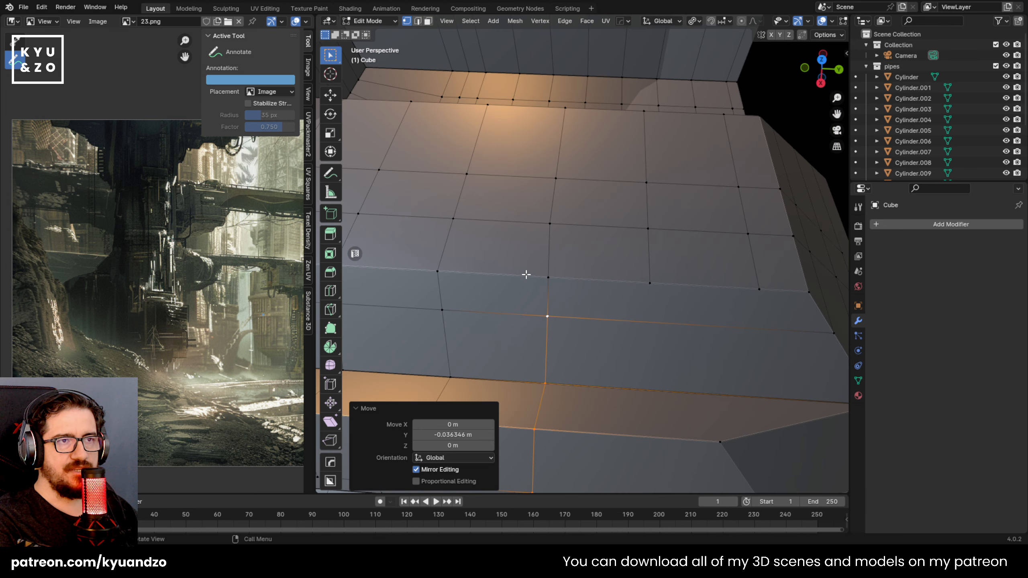
pyautogui.moveTo(502, 363); pyautogui.dragTo(511, 322, button='middle')
pyautogui.keyDown('shift'); pyautogui.moveTo(631, 372); pyautogui.dragTo(608, 327, button='middle'); pyautogui.keyUp('shift')
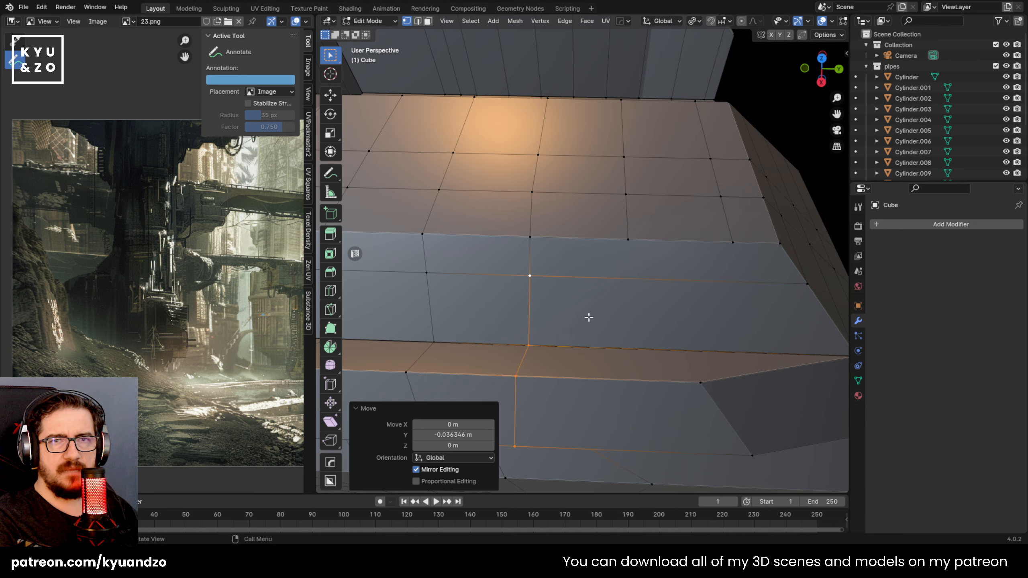
pyautogui.keyDown('shift'); pyautogui.moveTo(544, 332); pyautogui.dragTo(607, 298, button='middle'); pyautogui.keyUp('shift')
pyautogui.press('g')
pyautogui.press('y')
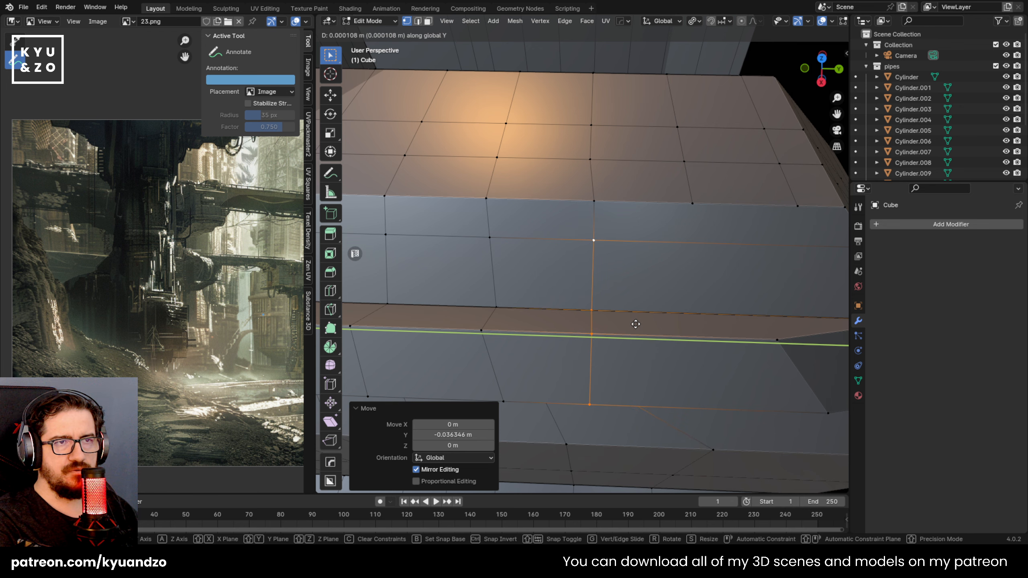
pyautogui.click(605, 221)
# Extend the selected column with the vertices on the front face below and on the upper sloped face above
pyautogui.moveTo(604, 222); pyautogui.dragTo(573, 296, button='middle')
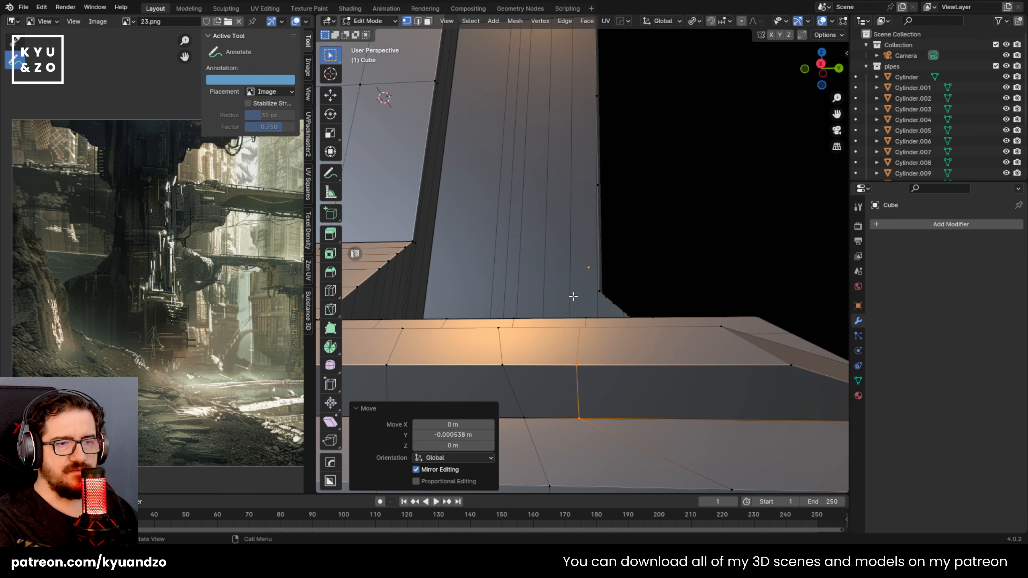
pyautogui.keyDown('shift'); pyautogui.moveTo(680, 409); pyautogui.dragTo(625, 278, button='middle'); pyautogui.keyUp('shift')
pyautogui.moveTo(556, 239); pyautogui.dragTo(505, 269, button='middle')
pyautogui.click(462, 308)
pyautogui.moveTo(462, 309); pyautogui.dragTo(591, 146, button='middle')
pyautogui.scroll(1, 540, 226)
pyautogui.scroll(-2, 530, 226)
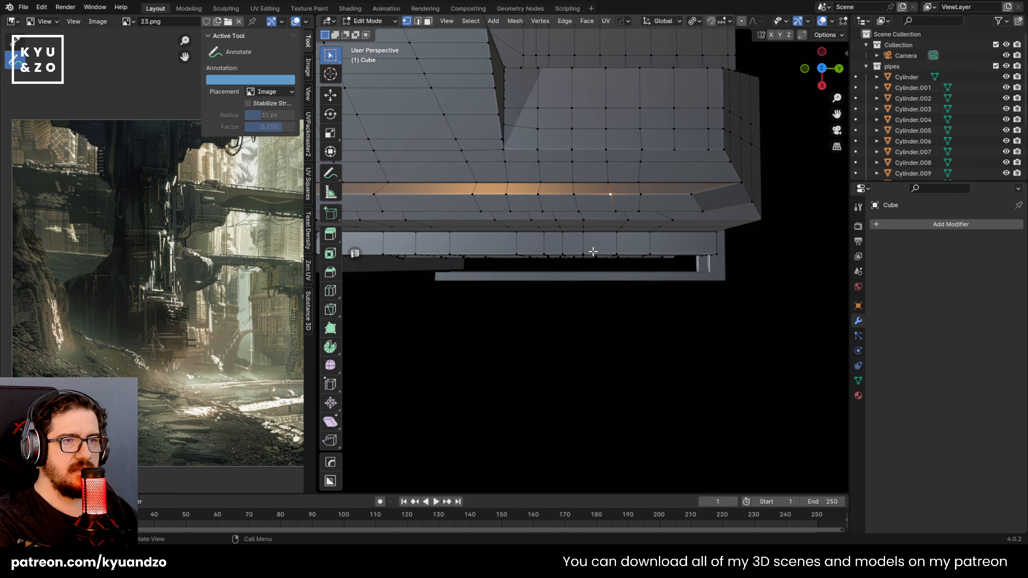
pyautogui.moveTo(593, 251); pyautogui.dragTo(594, 222, button='middle')
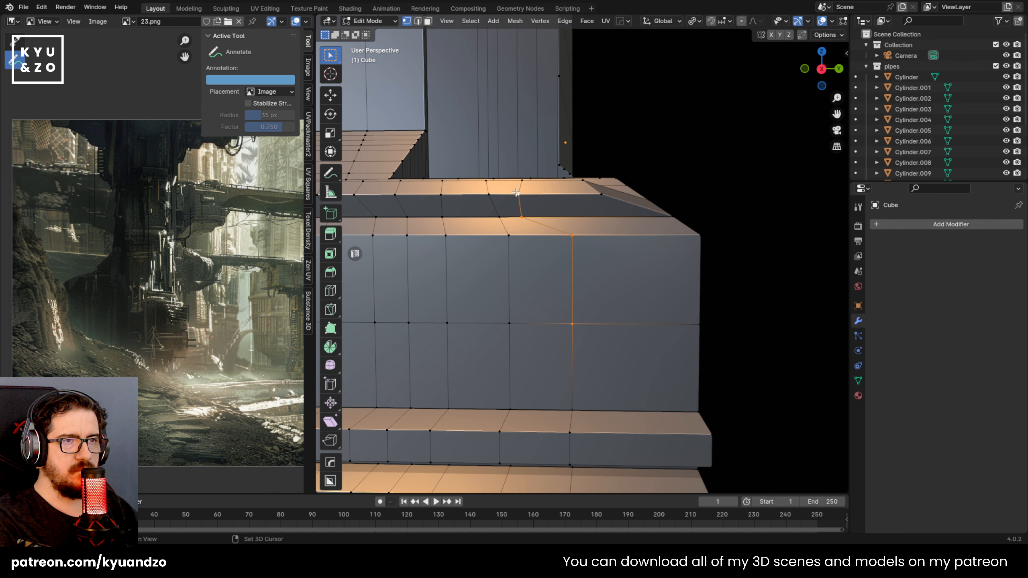
pyautogui.moveTo(516, 192); pyautogui.dragTo(532, 286, button='middle')
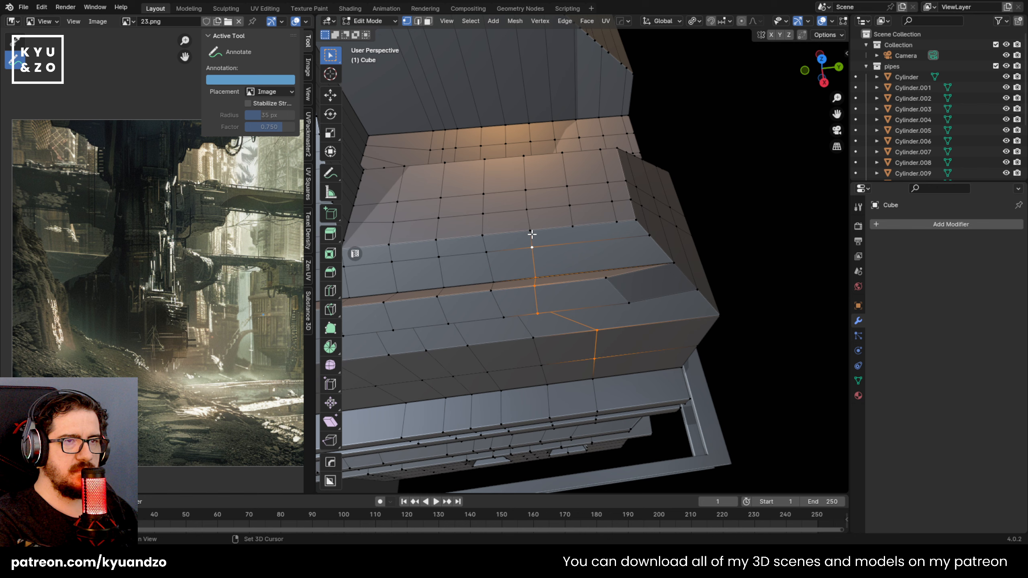
pyautogui.moveTo(555, 341); pyautogui.dragTo(566, 310, button='middle')
pyautogui.moveTo(559, 255); pyautogui.dragTo(543, 243, button='middle')
# Try to flatten the extended vertex column by scaling it to 0 along the Y axis
pyautogui.press('s')
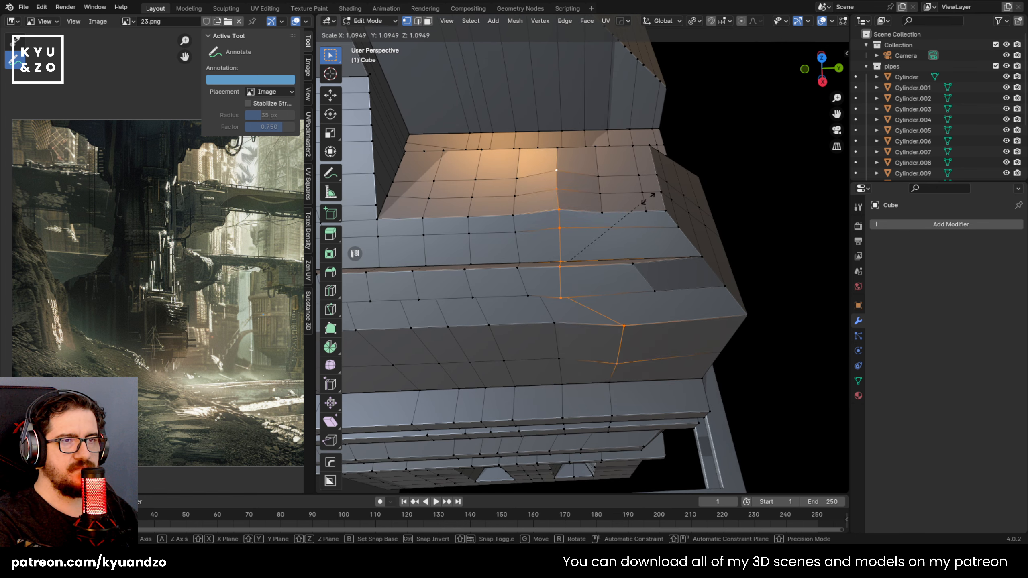
pyautogui.press('y')
pyautogui.press('Return')
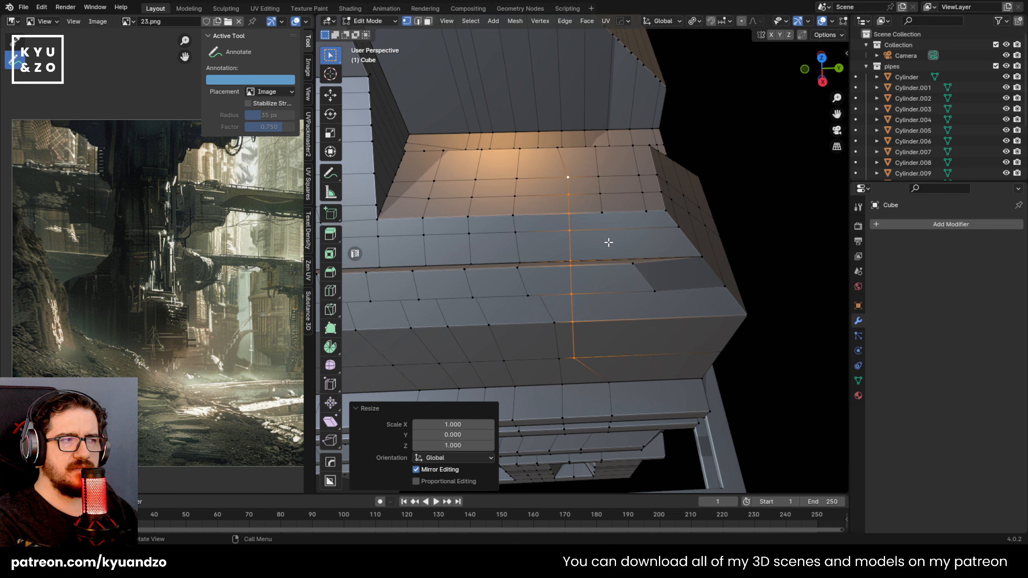
pyautogui.hotkey('ctrl', 'z')
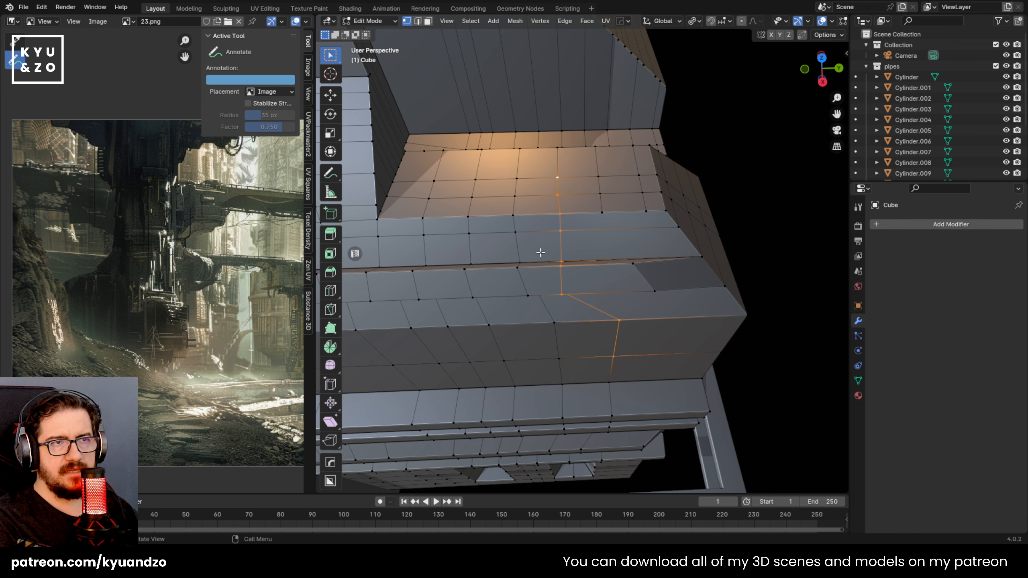
pyautogui.press('s')
pyautogui.press('y')
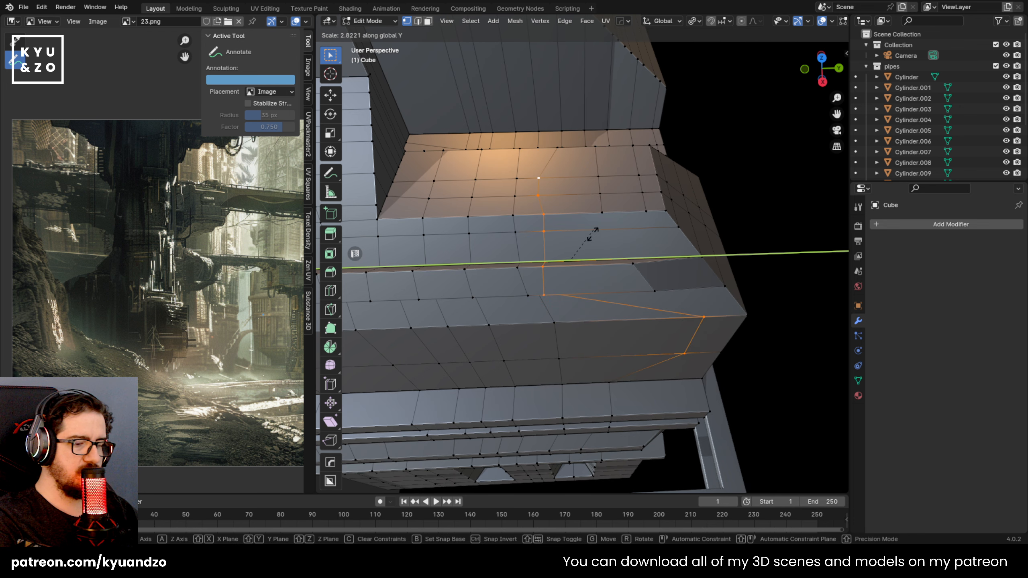
pyautogui.press('0')
pyautogui.press('Return')
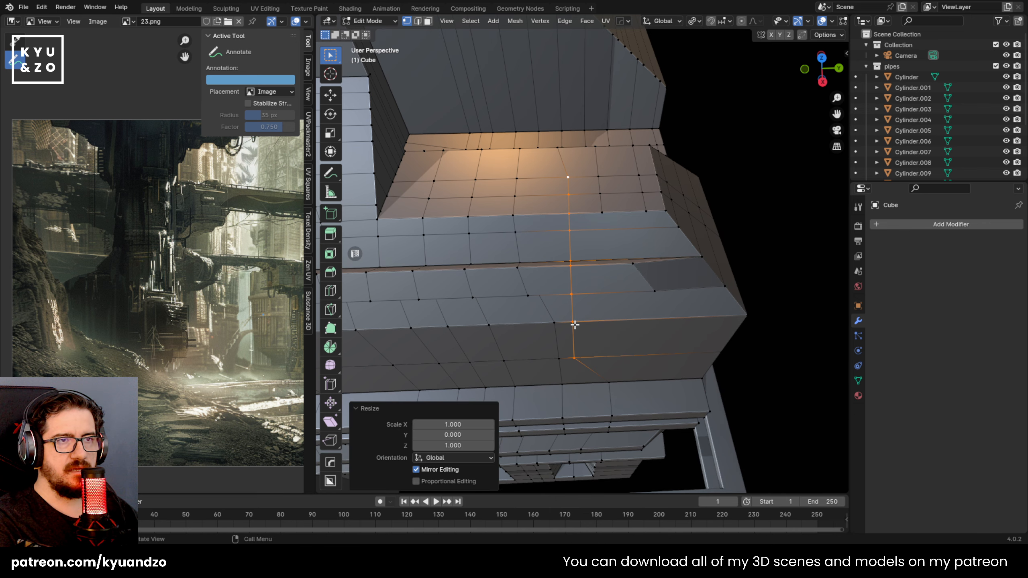
# Align the extended vertex column into one straight vertical line by flattening it along the Y axis
pyautogui.moveTo(574, 325)
pyautogui.mouseDown(button='middle')
pyautogui.moveTo(566, 239)
pyautogui.moveTo(579, 141)
pyautogui.moveTo(553, 154)
pyautogui.moveTo(557, 236)
pyautogui.moveTo(566, 154)
pyautogui.moveTo(572, 323)
pyautogui.mouseUp(button='middle')
pyautogui.press('s')
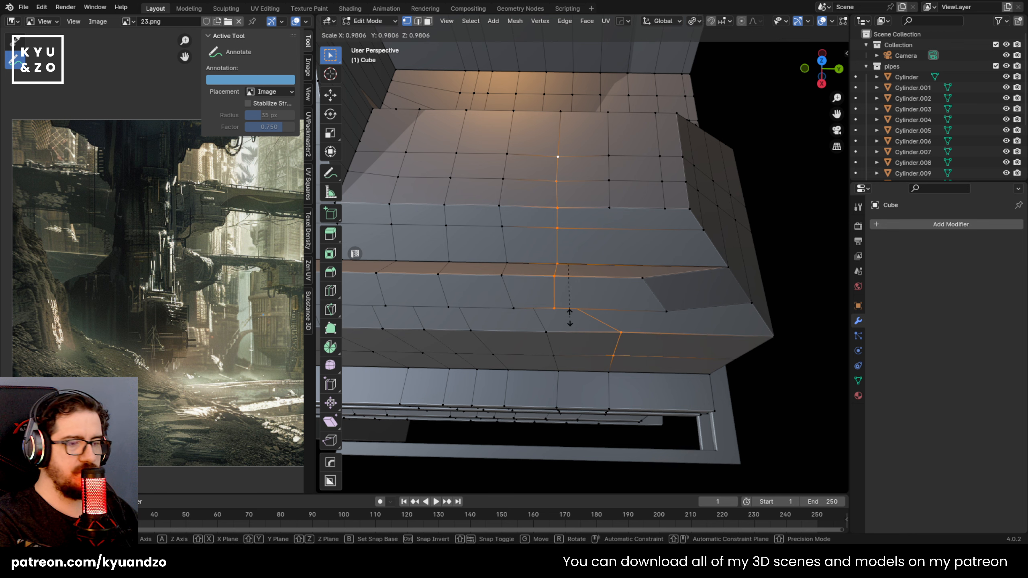
pyautogui.press('y')
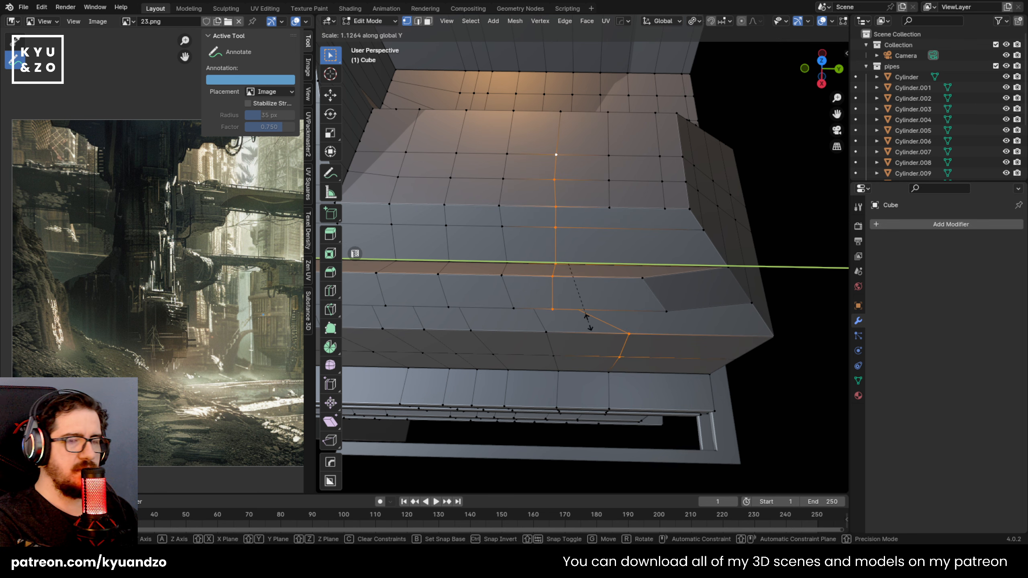
pyautogui.click(586, 322)
pyautogui.moveTo(589, 322); pyautogui.dragTo(725, 165, button='middle')
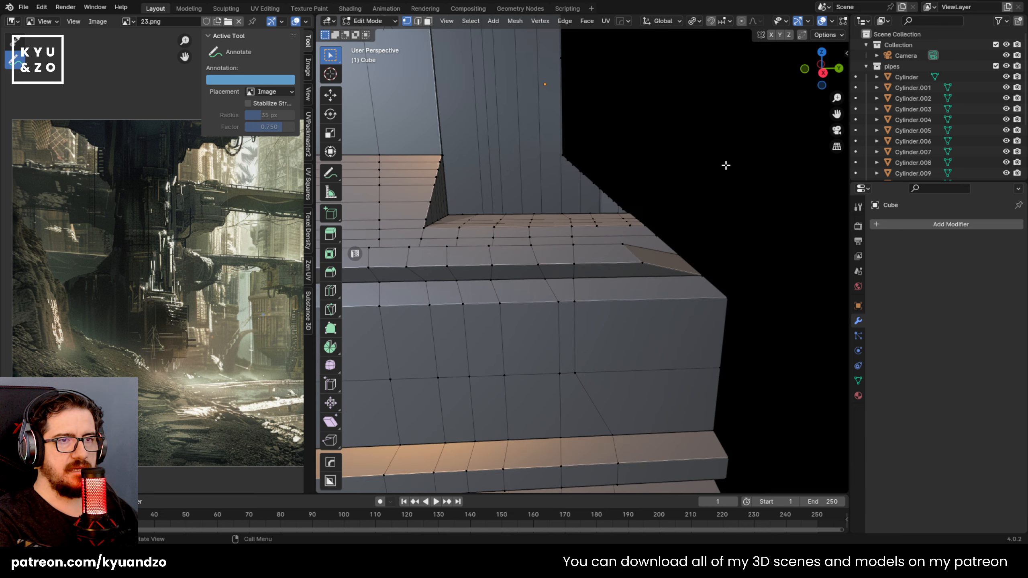
# Examine the straightened edge column and the surrounding ledge topology from several sides
pyautogui.press('Tab')
pyautogui.press('Tab')
pyautogui.scroll(-2, 692, 197)
pyautogui.scroll(-2, 557, 220)
pyautogui.moveTo(579, 133); pyautogui.dragTo(574, 194, button='middle')
pyautogui.scroll(2, 546, 153)
pyautogui.scroll(3, 551, 218)
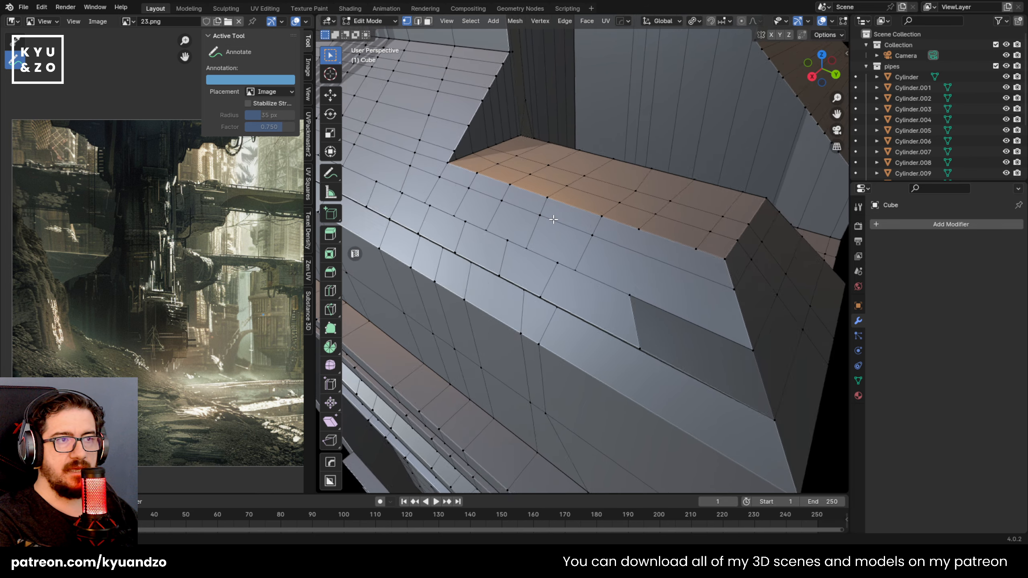
pyautogui.scroll(-6, 569, 224)
pyautogui.scroll(-3, 569, 223)
pyautogui.scroll(6, 569, 223)
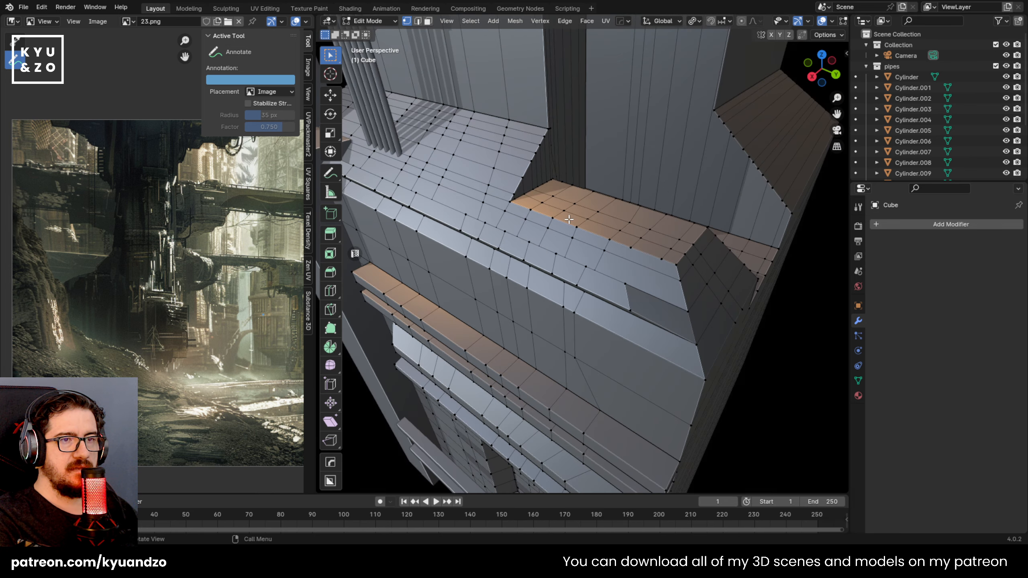
pyautogui.moveTo(576, 207); pyautogui.dragTo(599, 282, button='middle')
pyautogui.scroll(3, 579, 276)
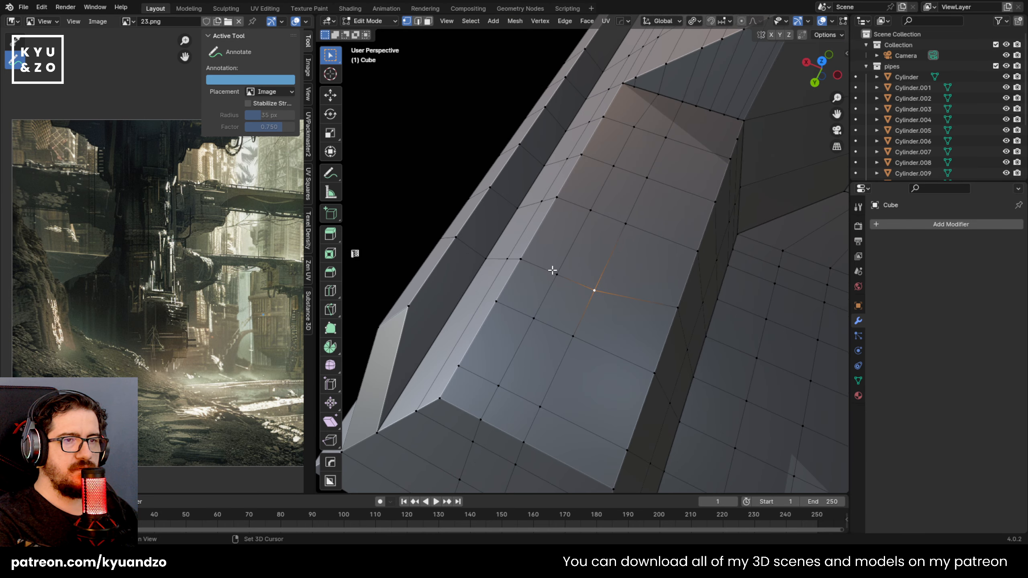
# Shift the selected vertices running across the ledge's top and sloped front along the Y axis to straighten their column
pyautogui.press('g')
pyautogui.press('y')
pyautogui.rightClick(507, 257)
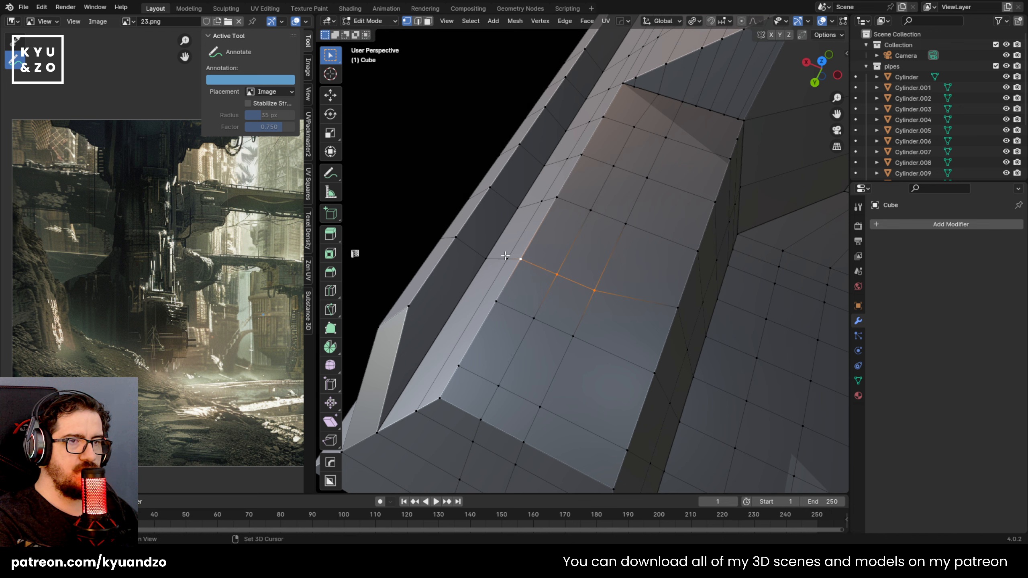
pyautogui.moveTo(441, 238); pyautogui.dragTo(555, 254, button='middle')
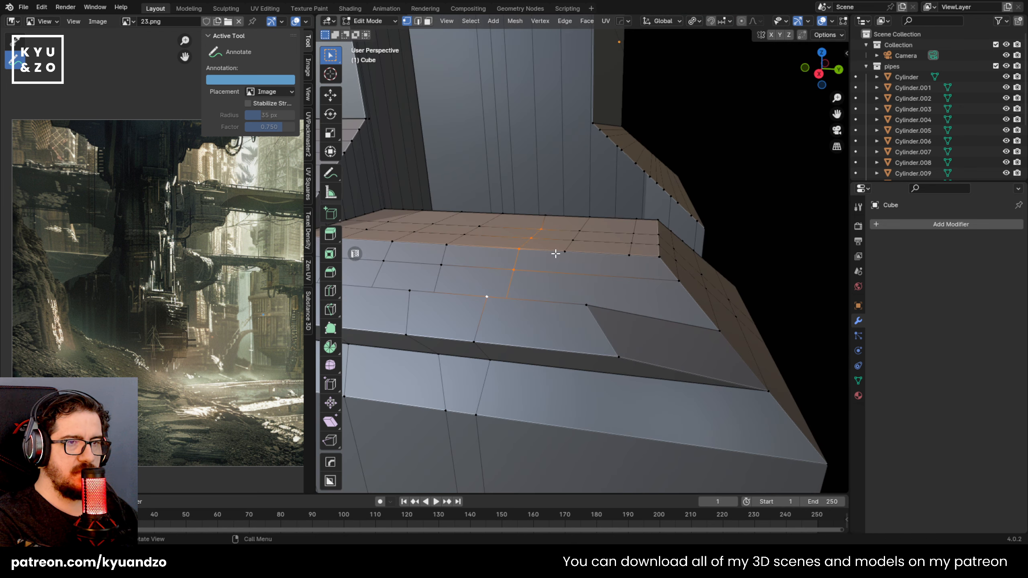
pyautogui.moveTo(479, 335); pyautogui.dragTo(596, 234, button='middle')
pyautogui.press('g')
pyautogui.press('y')
pyautogui.click(588, 300)
# Move the misaligned column vertices on the lower ledge's top and front edges along the Y axis
pyautogui.moveTo(590, 304); pyautogui.dragTo(585, 258, button='middle')
pyautogui.click(584, 258)
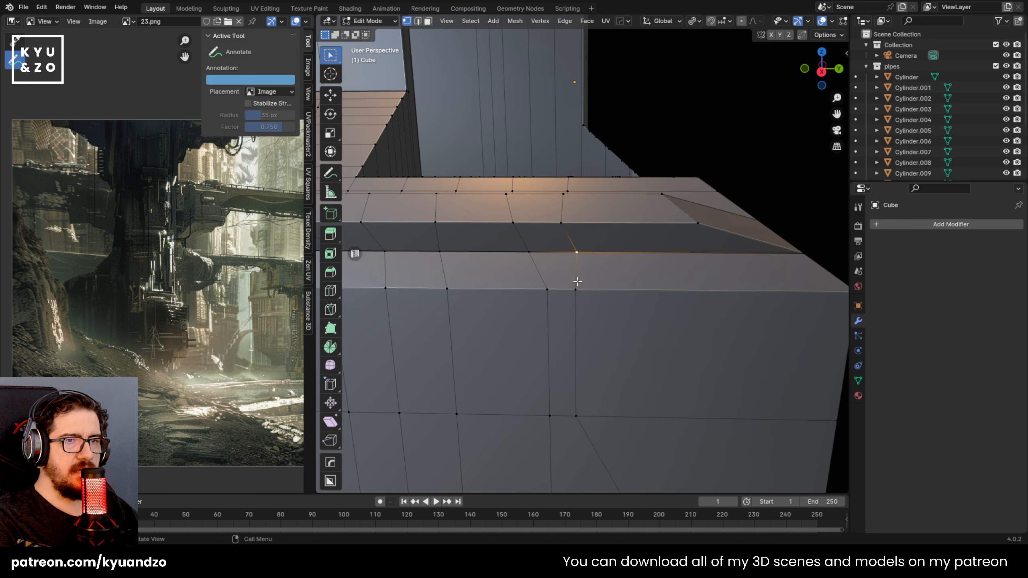
pyautogui.press('g')
pyautogui.press('y')
pyautogui.click(586, 262)
pyautogui.click(548, 291)
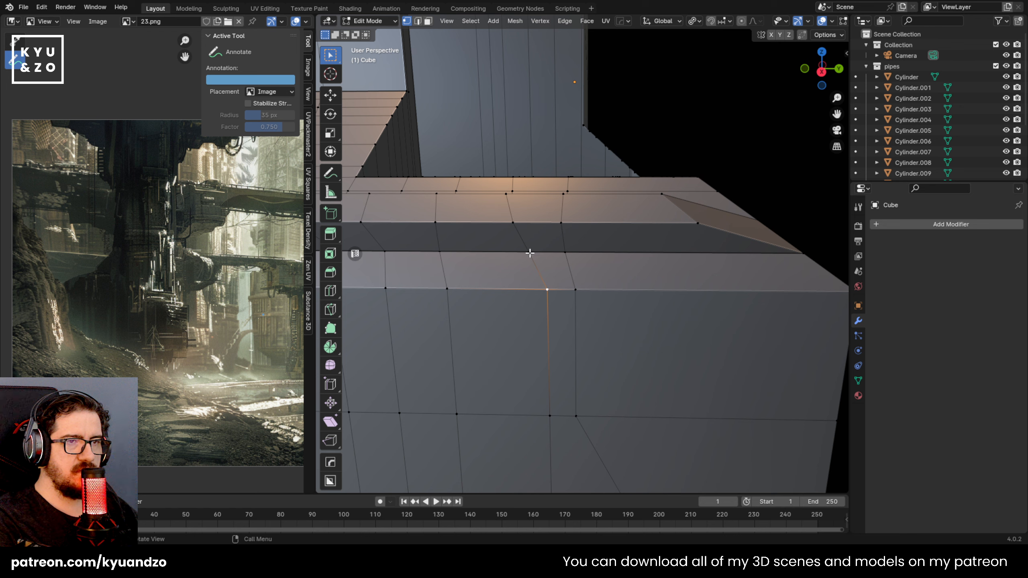
pyautogui.press('g')
pyautogui.press('y')
pyautogui.click(603, 332)
# Add the column's mid-height wall vertex to the selection and move the selection about -0.021 m along the Y axis
pyautogui.keyDown('shift'); pyautogui.moveTo(602, 342); pyautogui.dragTo(574, 230, button='middle'); pyautogui.keyUp('shift')
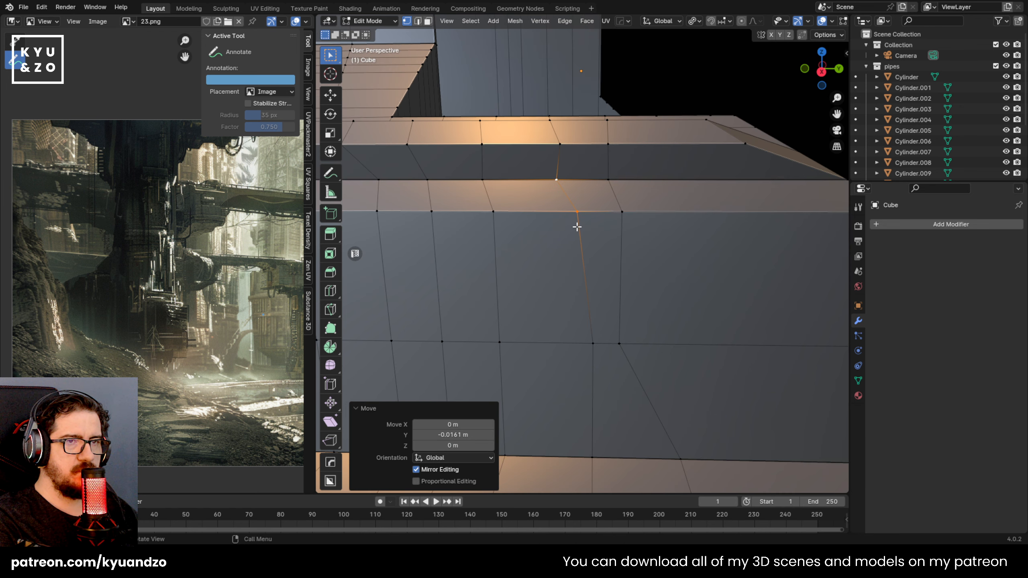
pyautogui.keyDown('shift'); pyautogui.click(589, 351); pyautogui.keyUp('shift')
pyautogui.press('g')
pyautogui.press('y')
pyautogui.click(570, 346)
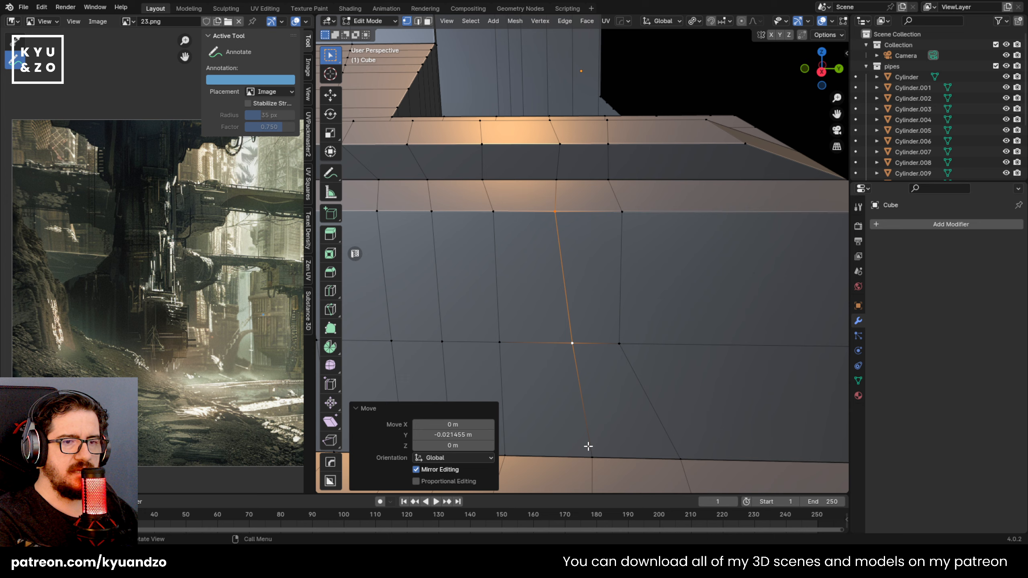
# Try to move the column's vertex at the wall's bottom edge about -0.018 m along the Y axis
pyautogui.click(591, 456)
pyautogui.keyDown('shift'); pyautogui.moveTo(592, 392); pyautogui.dragTo(606, 325, button='middle'); pyautogui.keyUp('shift')
pyautogui.press('g')
pyautogui.press('y')
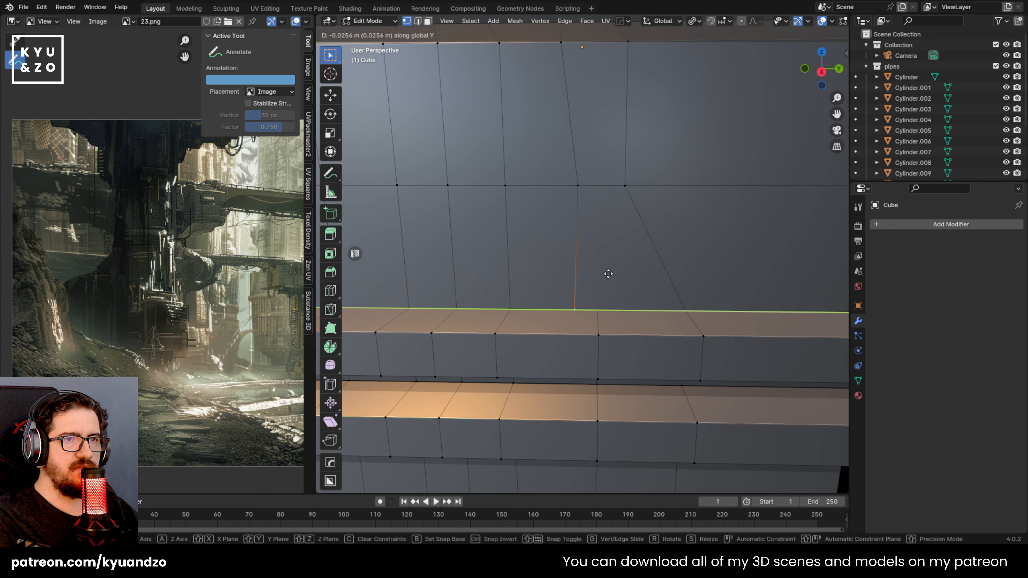
pyautogui.click(615, 275)
# Test with trial moves whether the wall's bottom vertex is joined to the ledge beneath it
pyautogui.keyDown('shift'); pyautogui.moveTo(561, 194); pyautogui.dragTo(608, 280, button='middle'); pyautogui.keyUp('shift')
pyautogui.press('g')
pyautogui.rightClick(623, 301)
pyautogui.press('g')
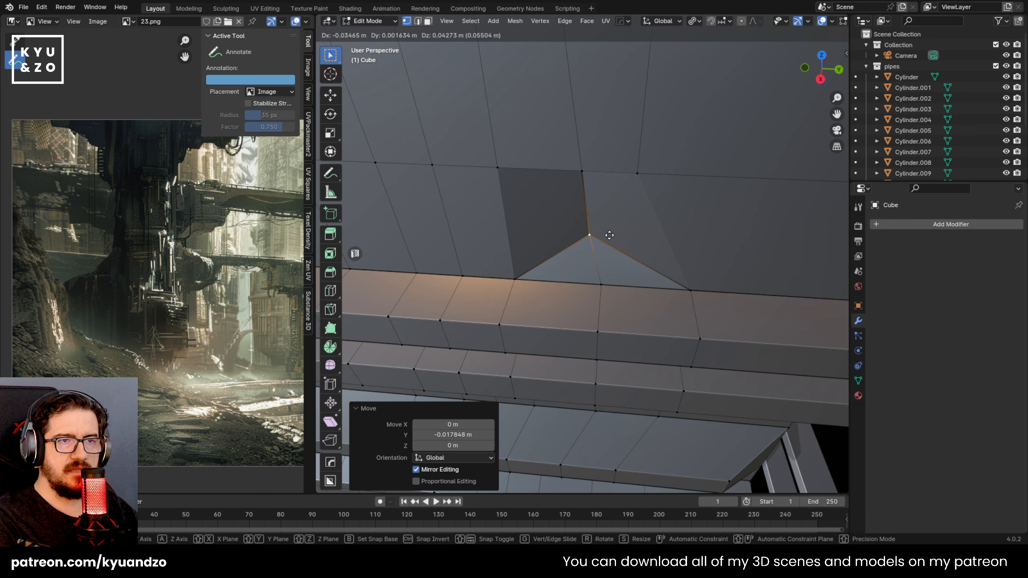
pyautogui.rightClick(599, 306)
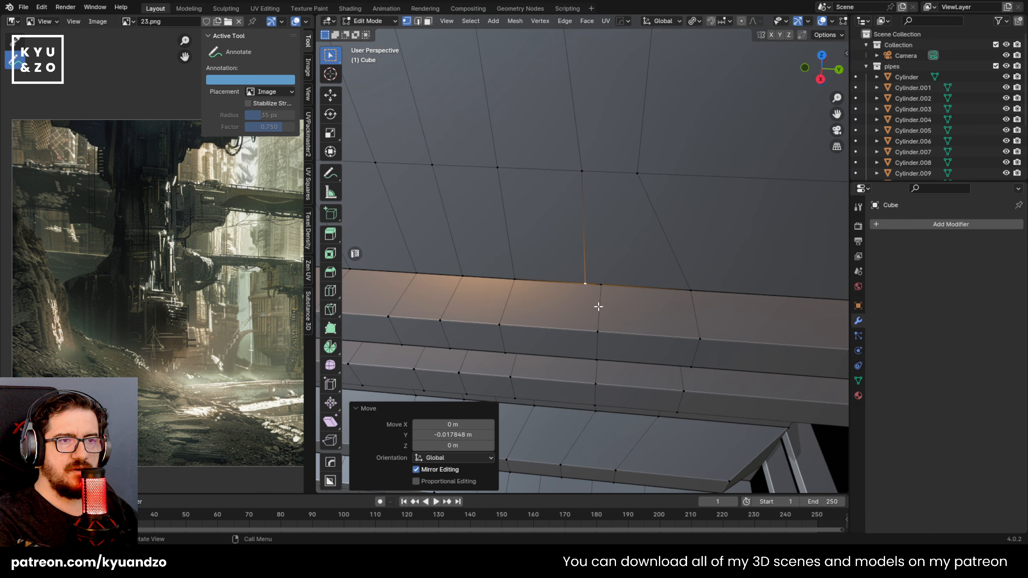
pyautogui.click(586, 326)
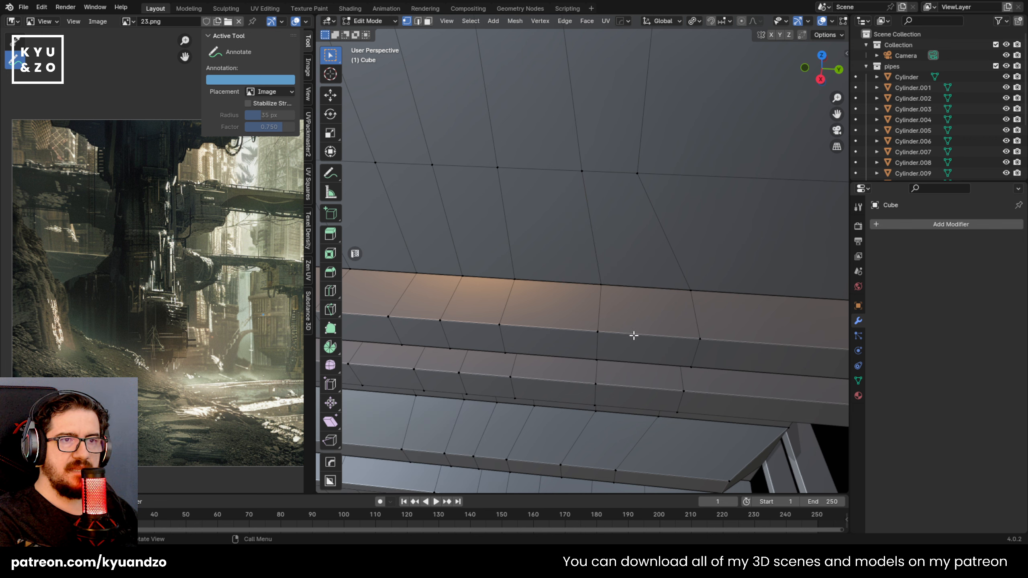
# Check neighbouring vertices along the seam between wall and ledge for a connection, using cancelled trial moves
pyautogui.scroll(5, 614, 305)
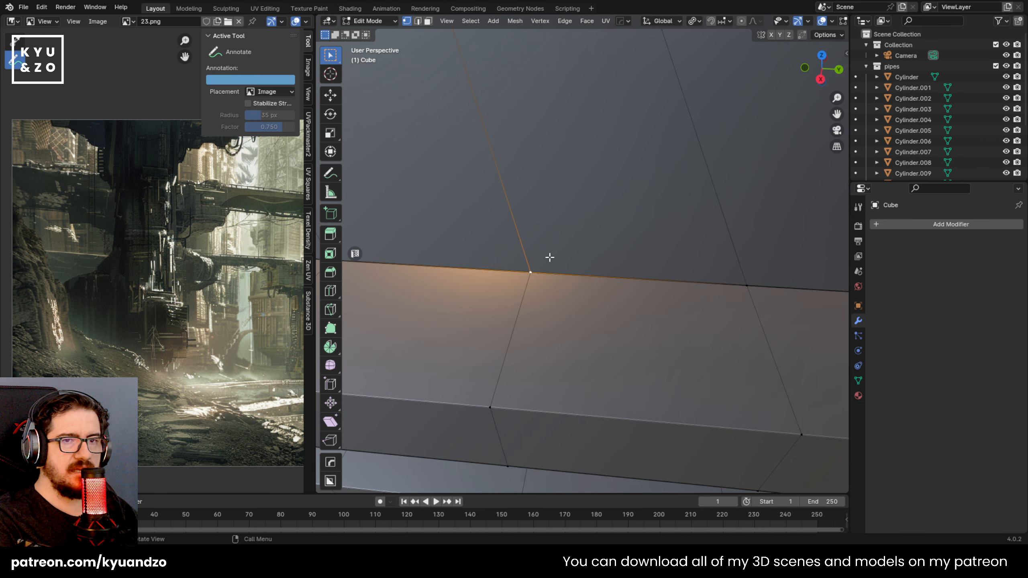
pyautogui.click(529, 317)
pyautogui.click(545, 259)
pyautogui.scroll(-3, 593, 322)
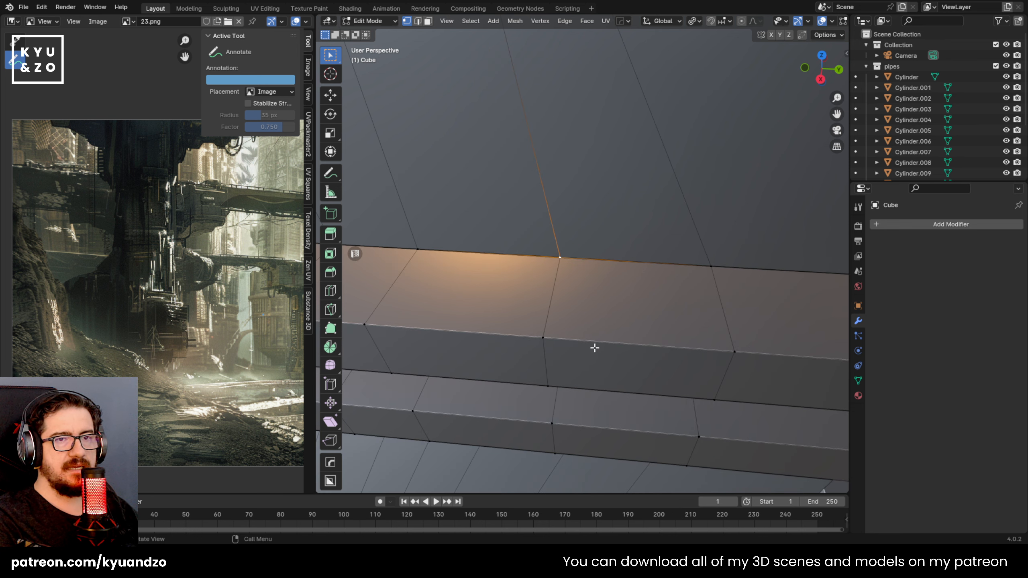
pyautogui.press('g')
pyautogui.rightClick(724, 289)
pyautogui.click(716, 261)
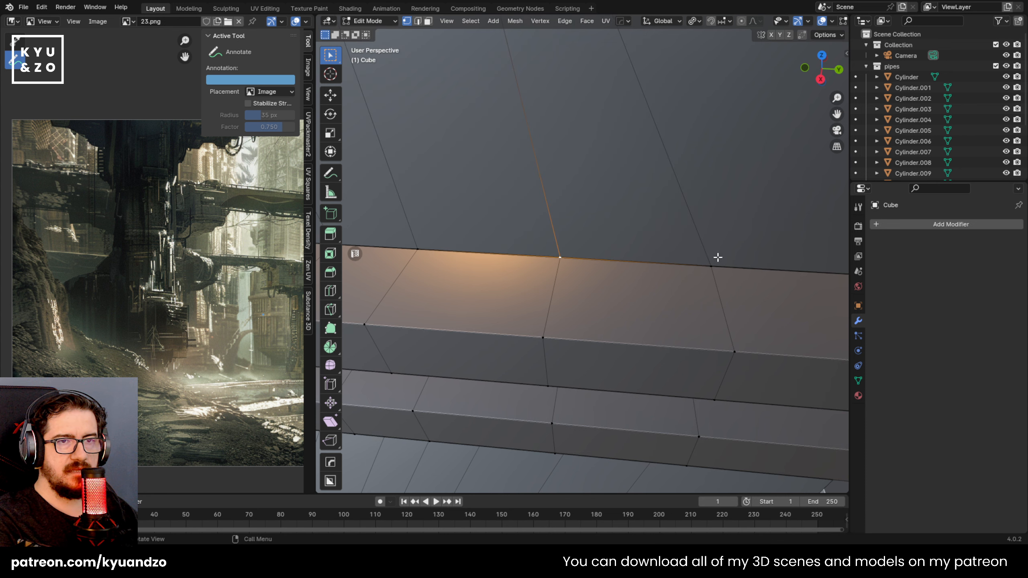
pyautogui.press('g')
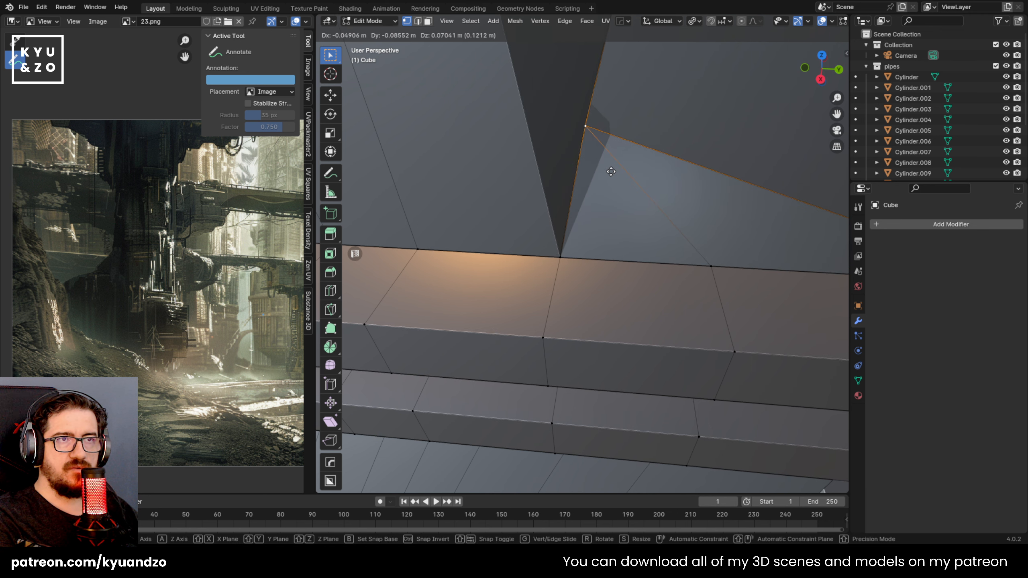
pyautogui.press('Escape')
# Pull the loose wall vertex away from the ledge seam twice, undoing the move each time
pyautogui.click(555, 252)
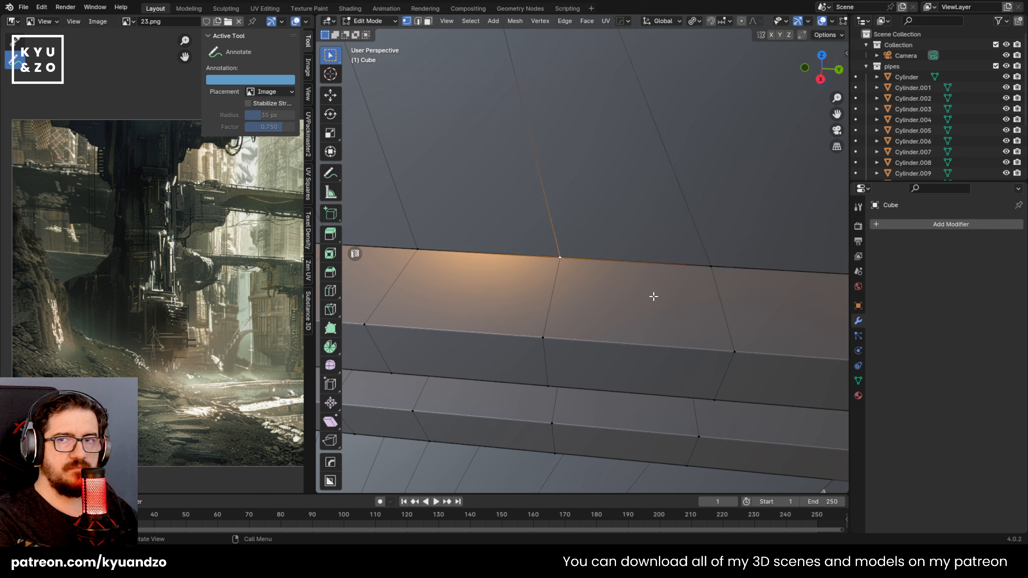
pyautogui.press('g')
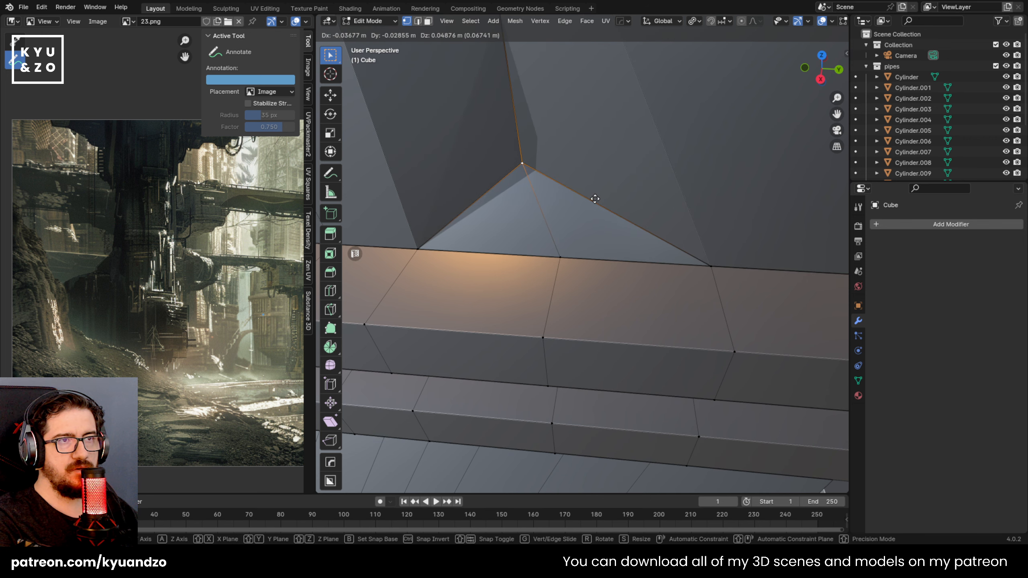
pyautogui.click(591, 199)
pyautogui.hotkey('ctrl', 'z')
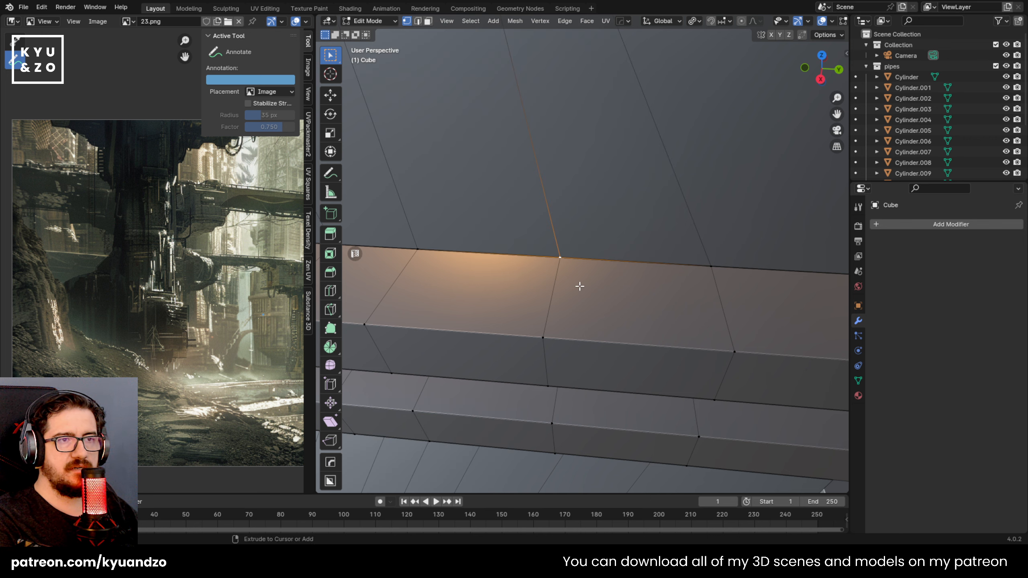
pyautogui.press('g')
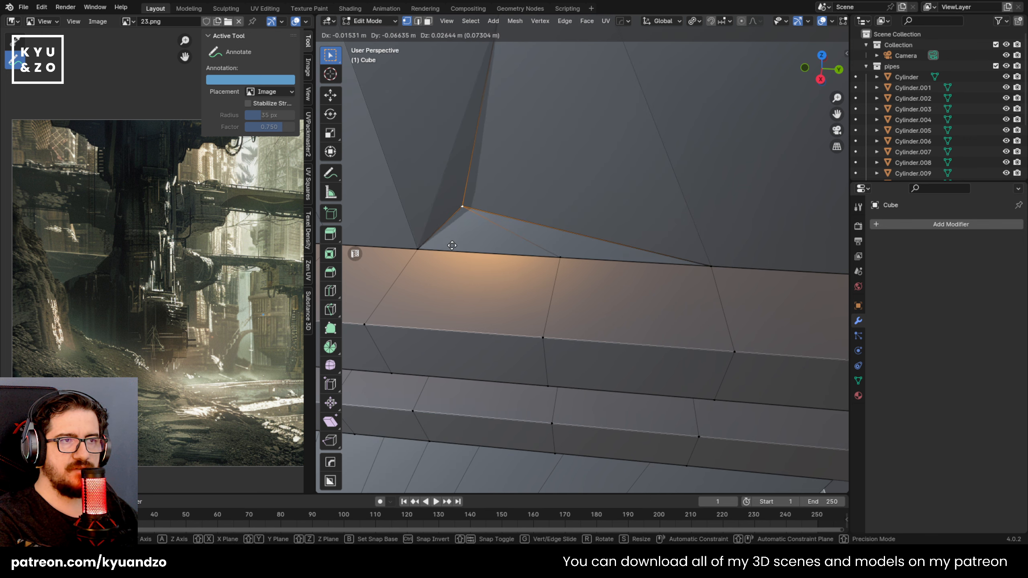
pyautogui.click(521, 289)
pyautogui.keyDown('shift'); pyautogui.moveTo(456, 230); pyautogui.dragTo(463, 229, button='middle'); pyautogui.keyUp('shift')
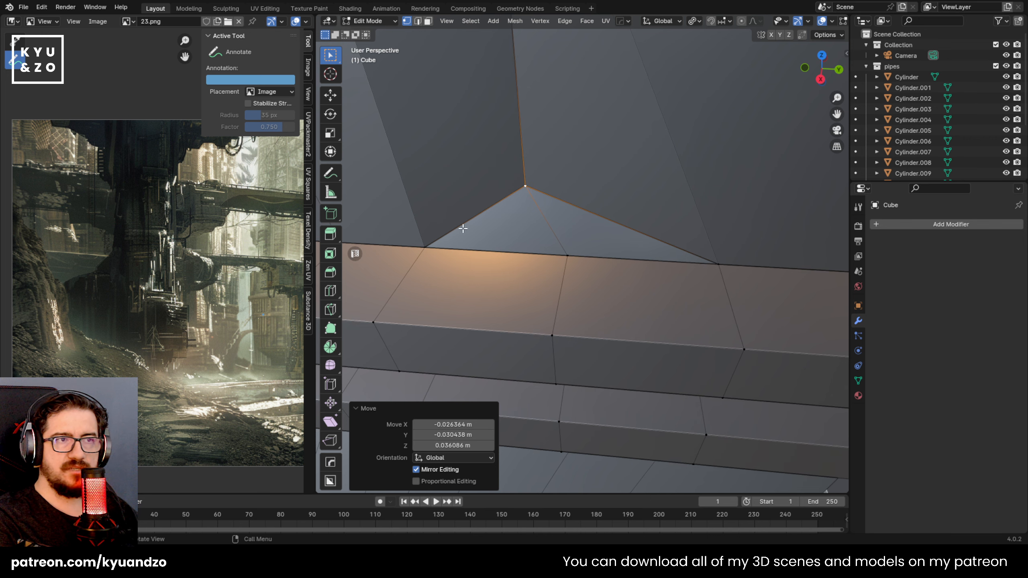
pyautogui.hotkey('ctrl', 'z')
# Pull the loose wall vertex off the seam and merge it At Last into the matching ledge vertex
pyautogui.press('g')
pyautogui.click(538, 193)
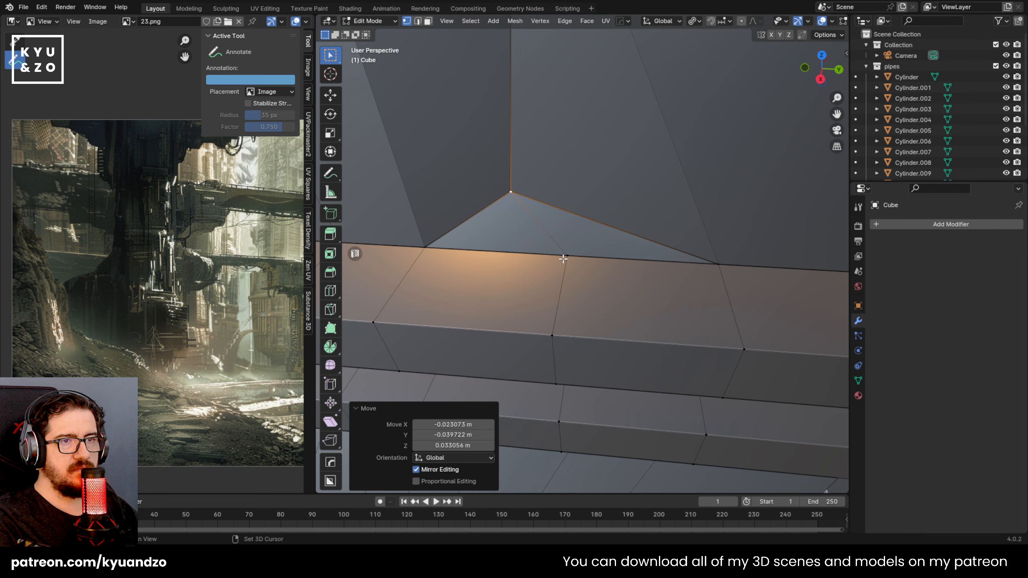
pyautogui.keyDown('shift'); pyautogui.click(564, 258); pyautogui.keyUp('shift')
pyautogui.press('m')
pyautogui.click(564, 304)
pyautogui.press('g')
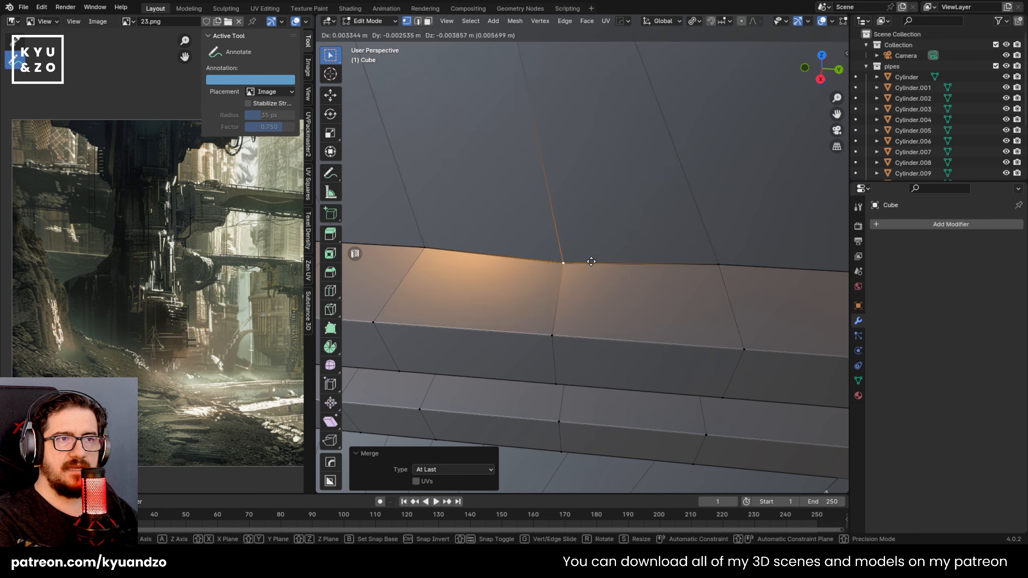
pyautogui.rightClick(574, 268)
# Merge the next loose wall vertex along the seam At Last into the ledge vertex beneath it
pyautogui.keyDown('shift'); pyautogui.moveTo(745, 246); pyautogui.dragTo(637, 250, button='middle'); pyautogui.keyUp('shift')
pyautogui.click(613, 263)
pyautogui.press('g')
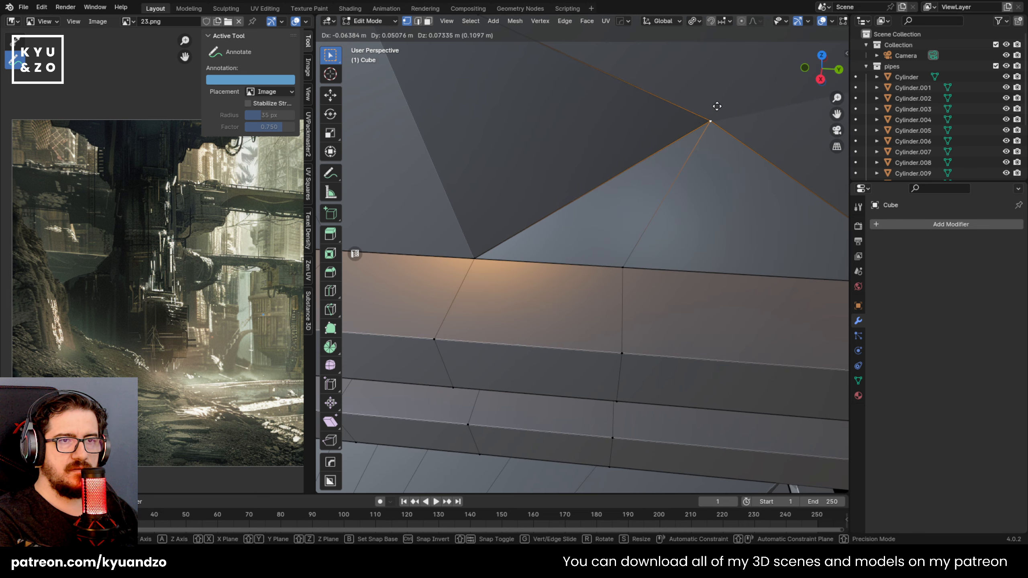
pyautogui.click(651, 187)
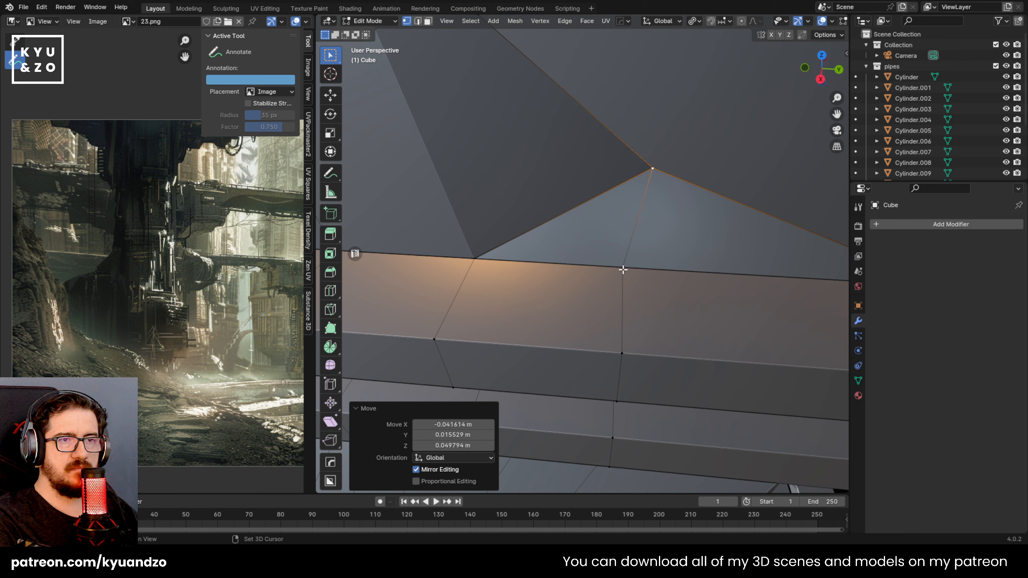
pyautogui.keyDown('shift'); pyautogui.click(622, 271); pyautogui.keyUp('shift')
pyautogui.press('m')
pyautogui.click(623, 322)
pyautogui.press('g')
pyautogui.rightClick(655, 276)
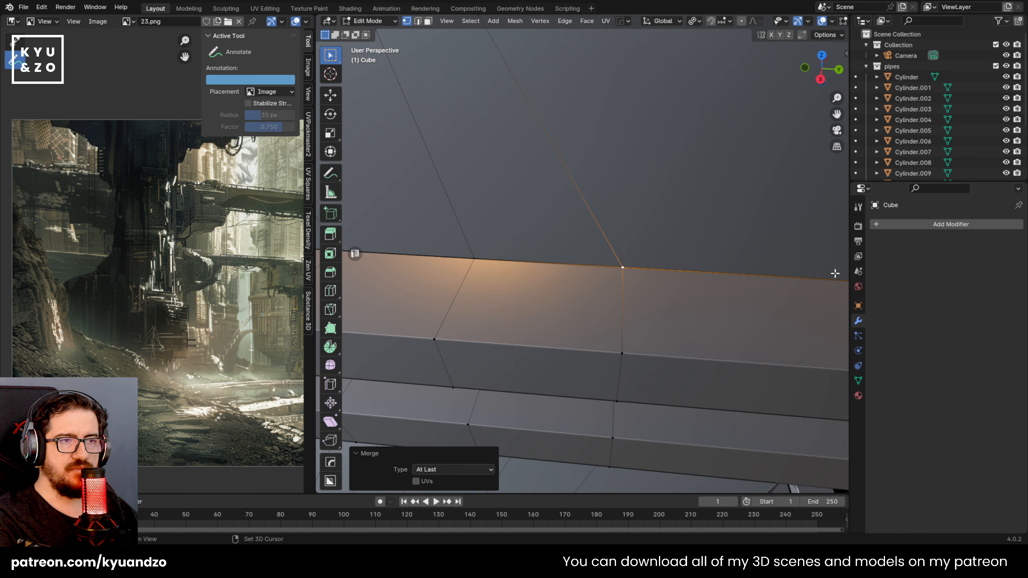
# Pull the loose vertex off the ledge's end corner and merge it At Last into the corner vertex
pyautogui.keyDown('shift'); pyautogui.moveTo(835, 274); pyautogui.dragTo(459, 230, button='middle'); pyautogui.keyUp('shift')
pyautogui.click(587, 247)
pyautogui.press('g')
pyautogui.moveTo(579, 186); pyautogui.dragTo(580, 140, button='middle')
pyautogui.rightClick(581, 139)
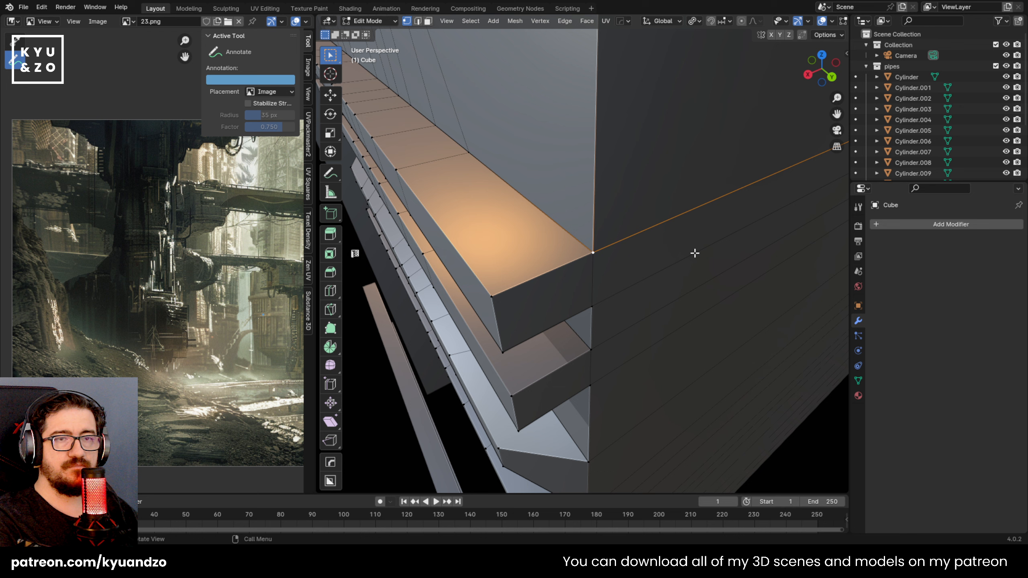
pyautogui.press('g')
pyautogui.rightClick(650, 115)
pyautogui.press('g')
pyautogui.click(612, 173)
pyautogui.keyDown('shift'); pyautogui.click(593, 251); pyautogui.keyUp('shift')
pyautogui.press('m')
pyautogui.click(581, 251)
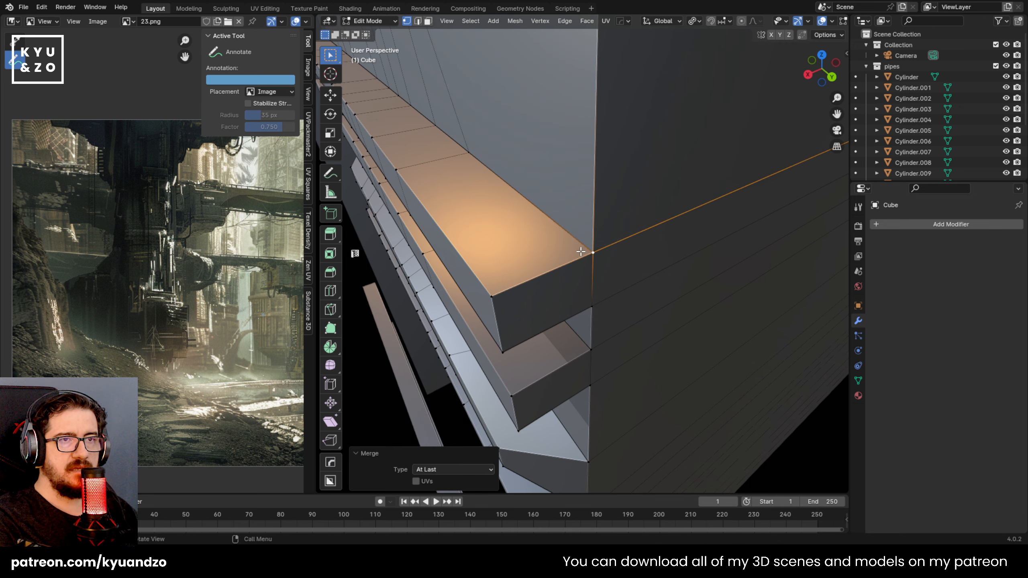
# Select the run of wall edges still separate from the ledge and slide it up the wall with a factor of 0.504
pyautogui.scroll(-4, 580, 251)
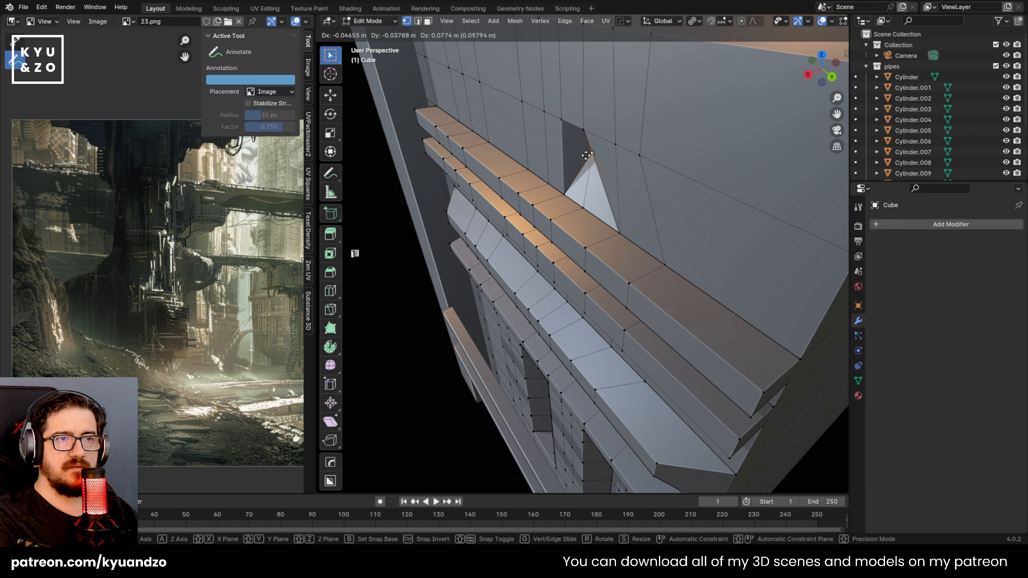
pyautogui.scroll(3, 573, 213)
pyautogui.press('2')
pyautogui.click(589, 253)
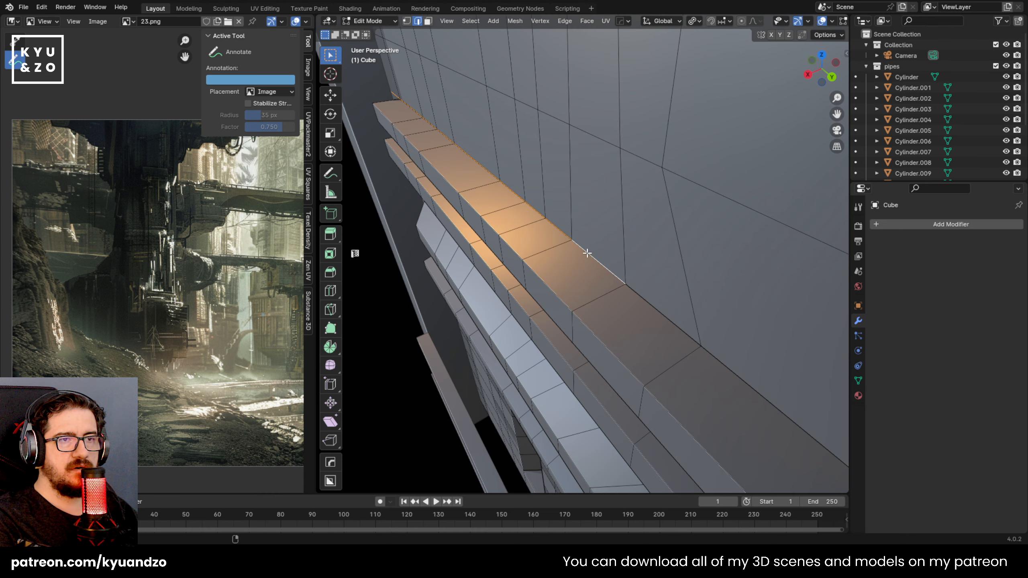
pyautogui.press('g')
pyautogui.rightClick(574, 237)
pyautogui.moveTo(565, 203); pyautogui.dragTo(512, 175, button='middle')
pyautogui.scroll(-2, 603, 229)
pyautogui.press('g')
pyautogui.press('z')
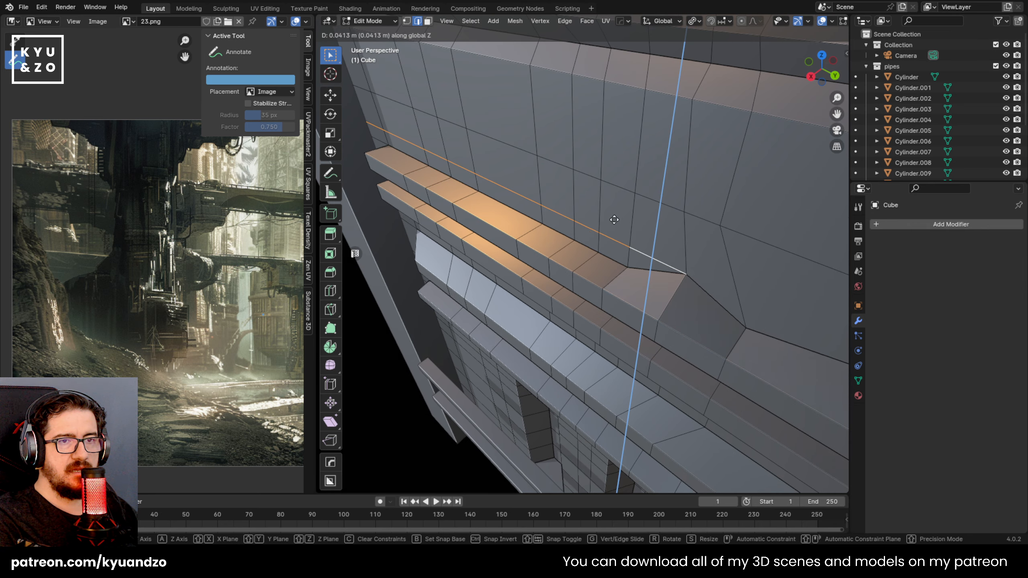
pyautogui.press('g')
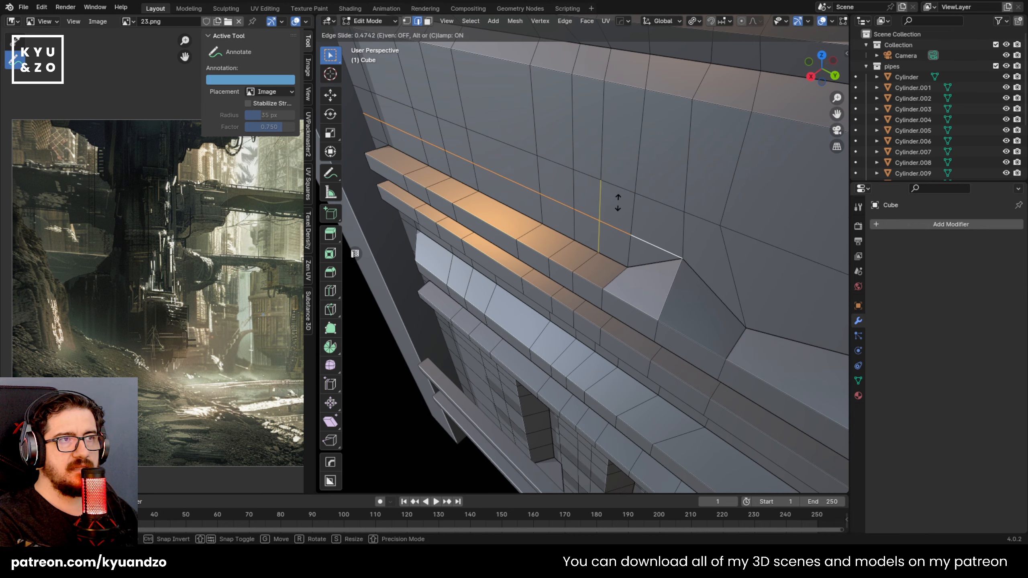
pyautogui.click(595, 245)
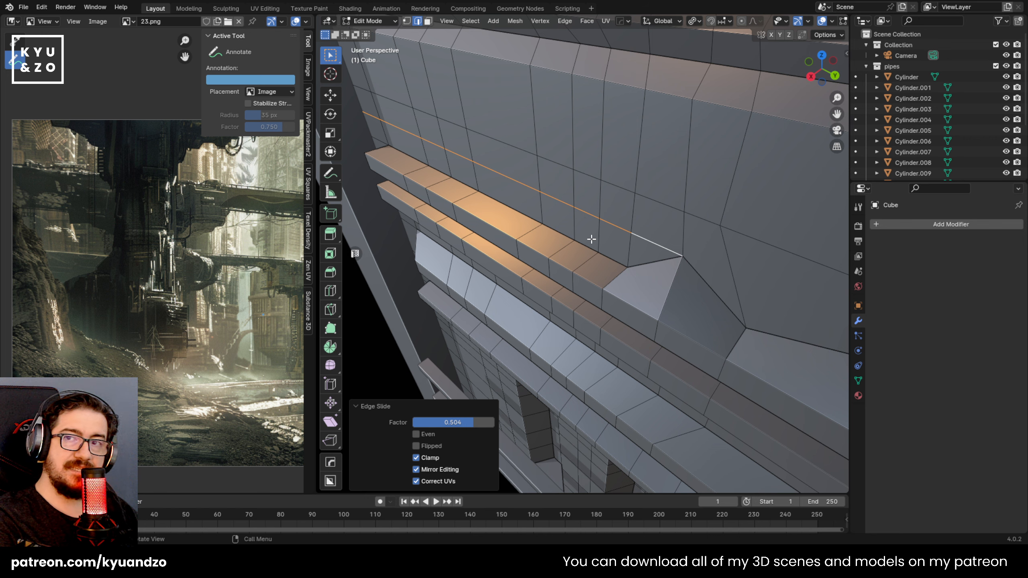
# Delete the two slanted faces closing the end of the upper ledge against the wall
pyautogui.moveTo(588, 202); pyautogui.dragTo(840, 257, button='middle')
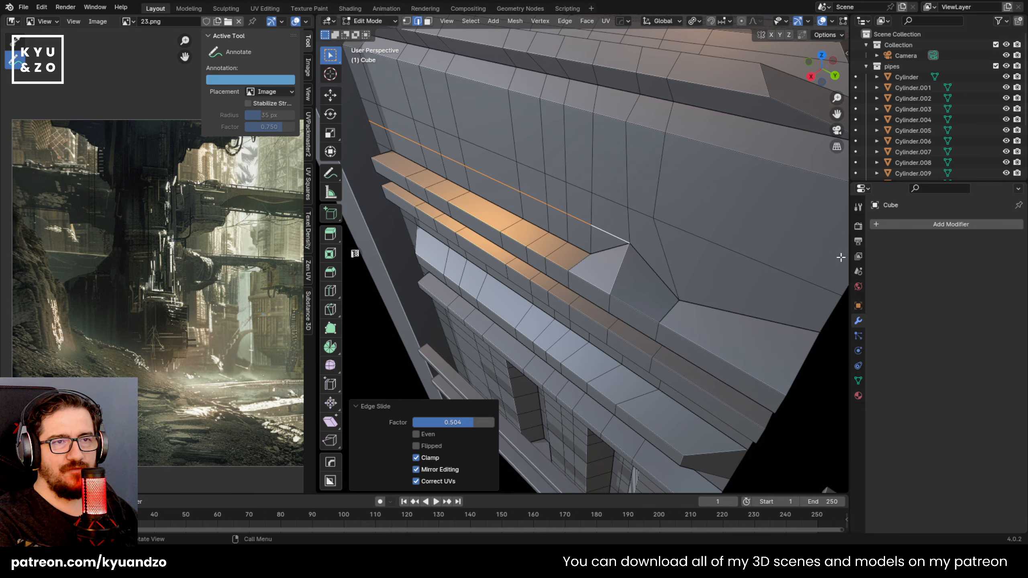
pyautogui.hotkey('shift', '`')
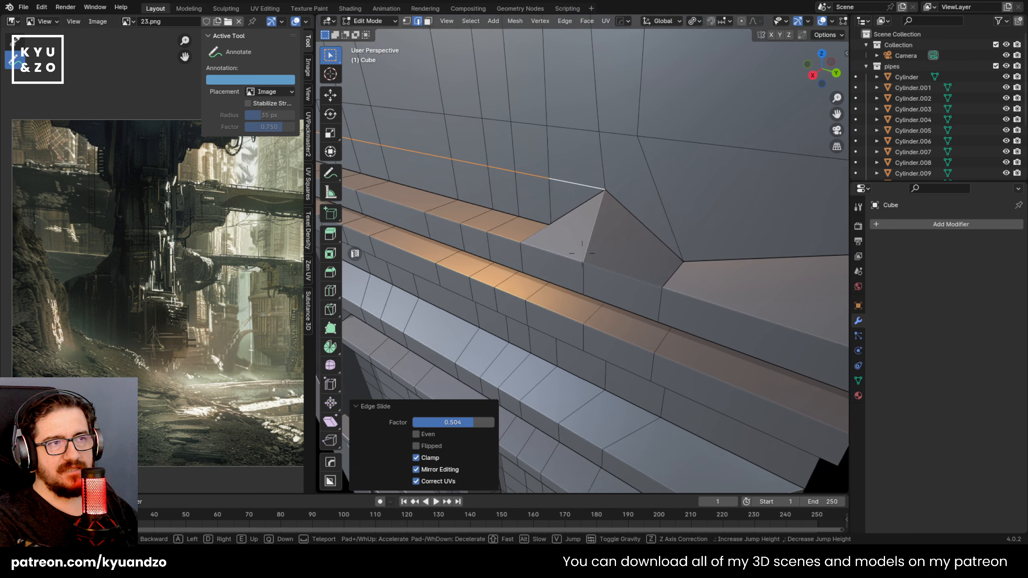
pyautogui.press('w')
pyautogui.click(554, 290)
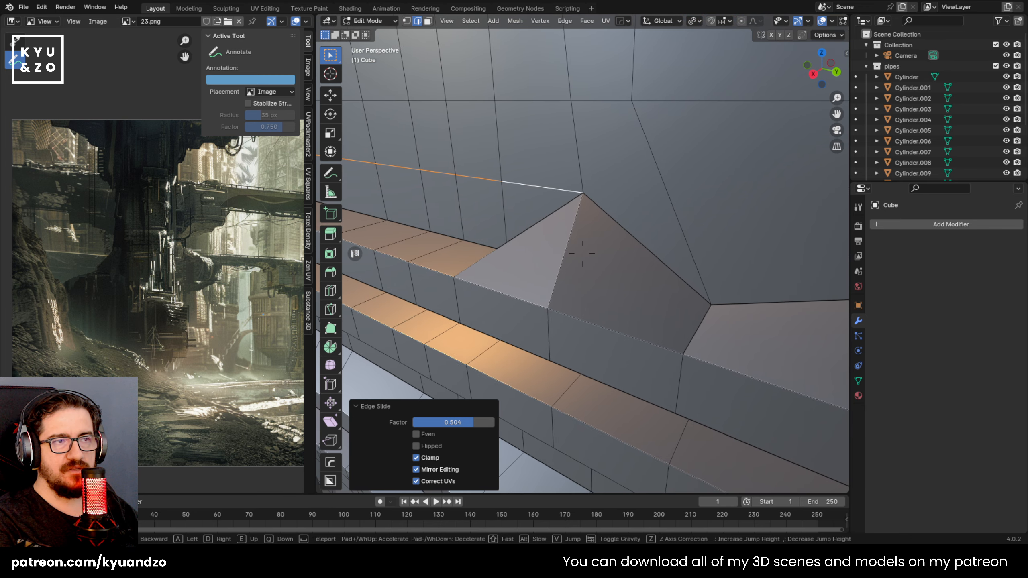
pyautogui.click(643, 247)
pyautogui.press('3')
pyautogui.click(579, 283)
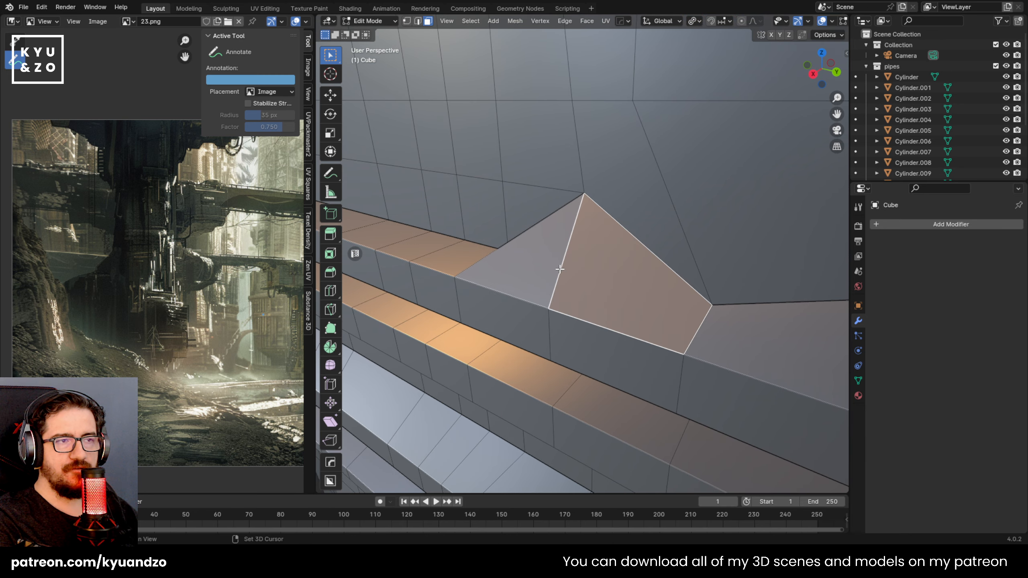
pyautogui.keyDown('shift'); pyautogui.click(555, 269); pyautogui.keyUp('shift')
pyautogui.press('x')
pyautogui.click(555, 280)
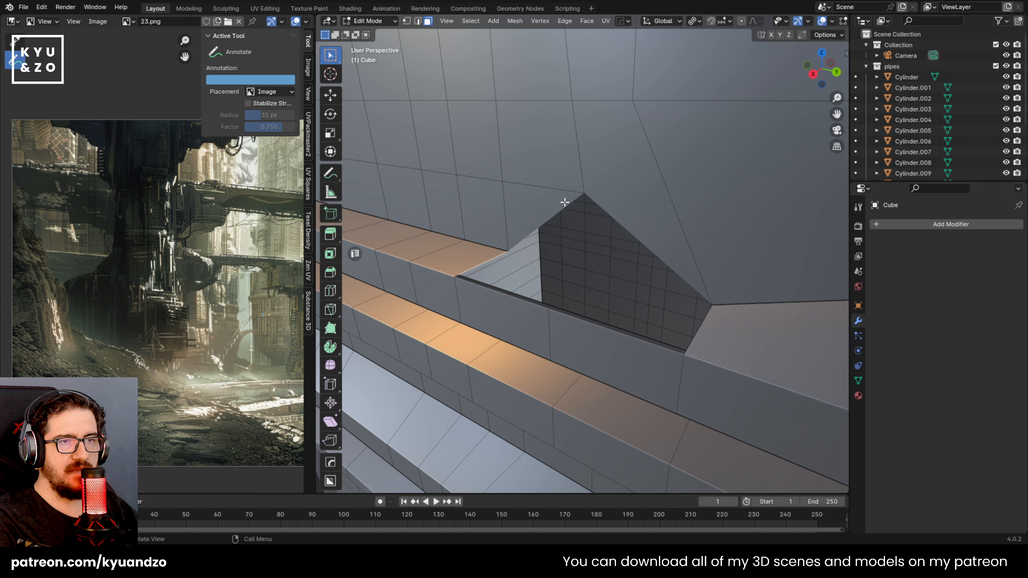
# Examine the opening at the ledge's end and the surrounding wall topology from close up and from farther out
pyautogui.moveTo(565, 203); pyautogui.dragTo(534, 247, button='middle')
pyautogui.moveTo(631, 184); pyautogui.dragTo(563, 290, button='middle')
pyautogui.scroll(1, 601, 250)
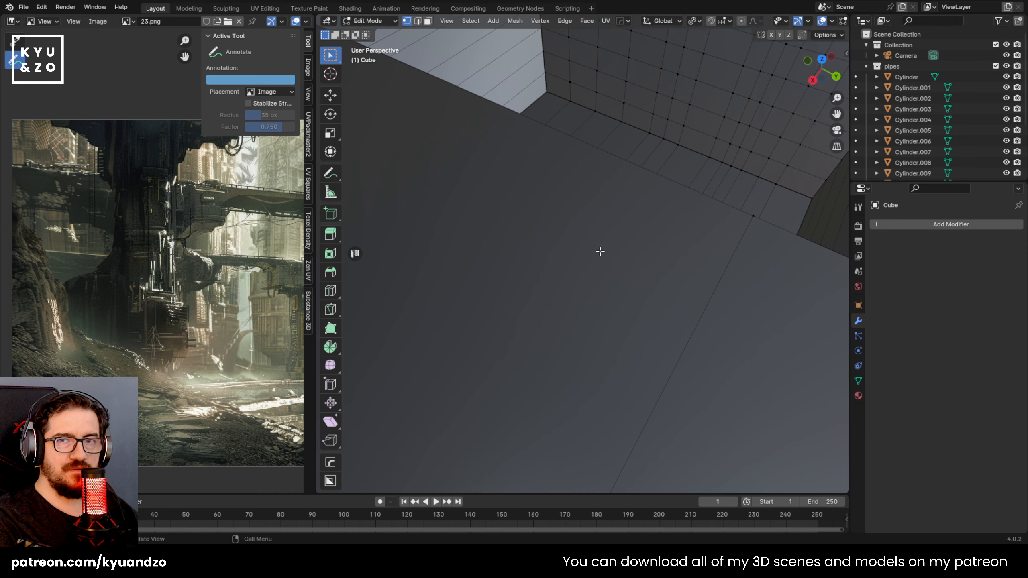
pyautogui.scroll(-1, 599, 251)
pyautogui.hotkey('shift', '`')
pyautogui.press('w')
pyautogui.press('q')
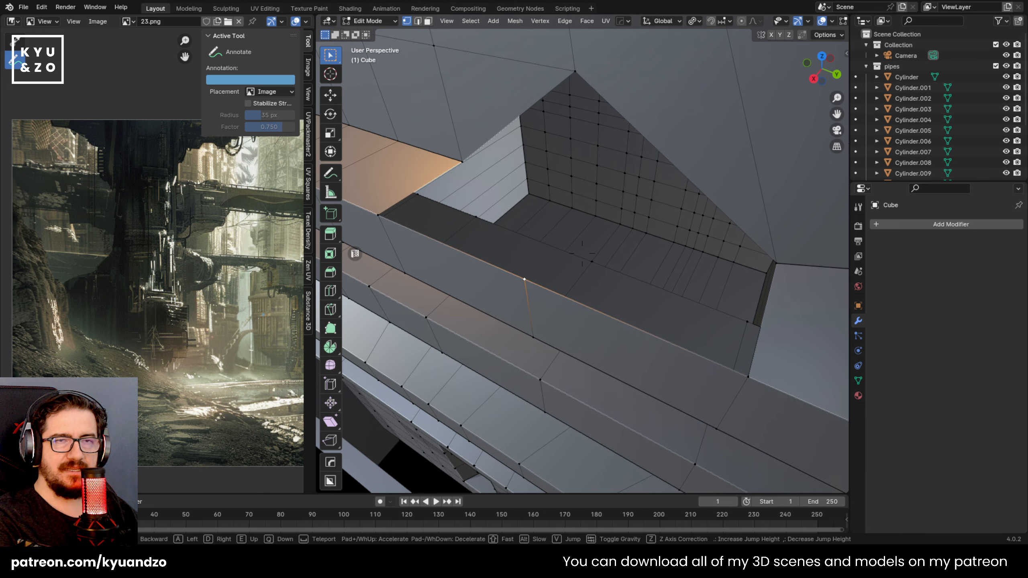
pyautogui.press('s')
pyautogui.click(592, 256)
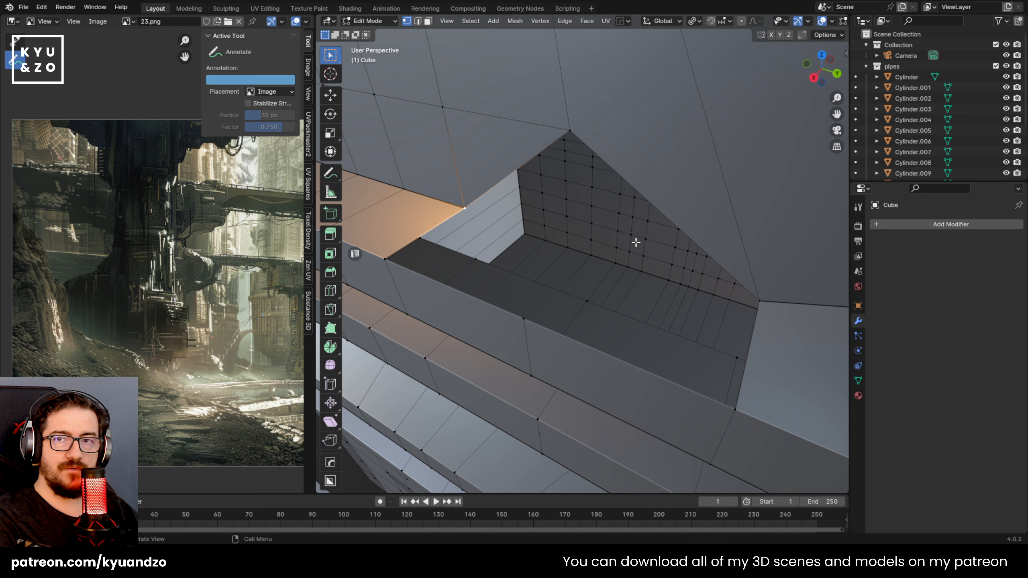
pyautogui.scroll(-13, 628, 182)
pyautogui.scroll(6, 627, 184)
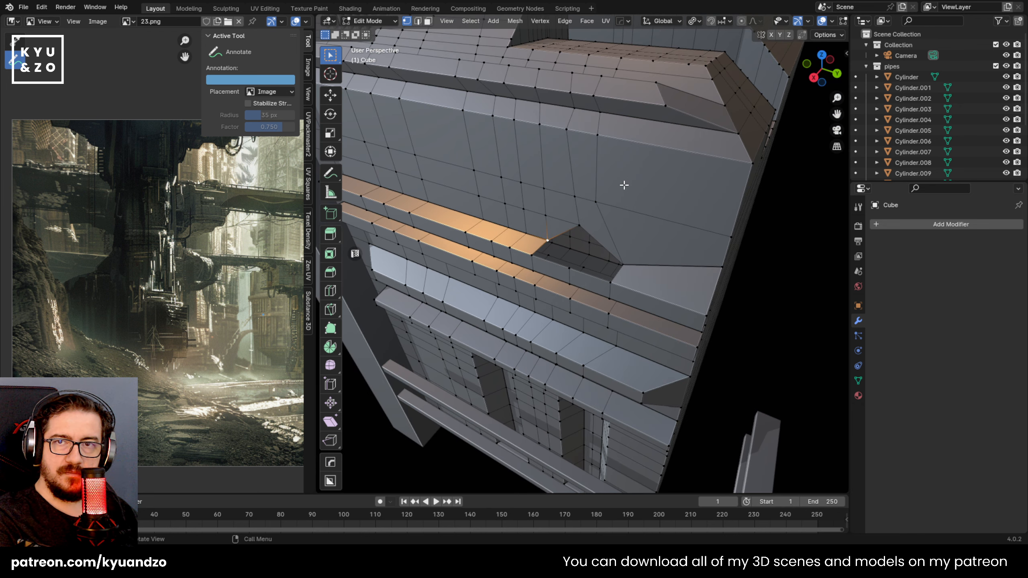
pyautogui.scroll(6, 621, 278)
pyautogui.scroll(-10, 622, 278)
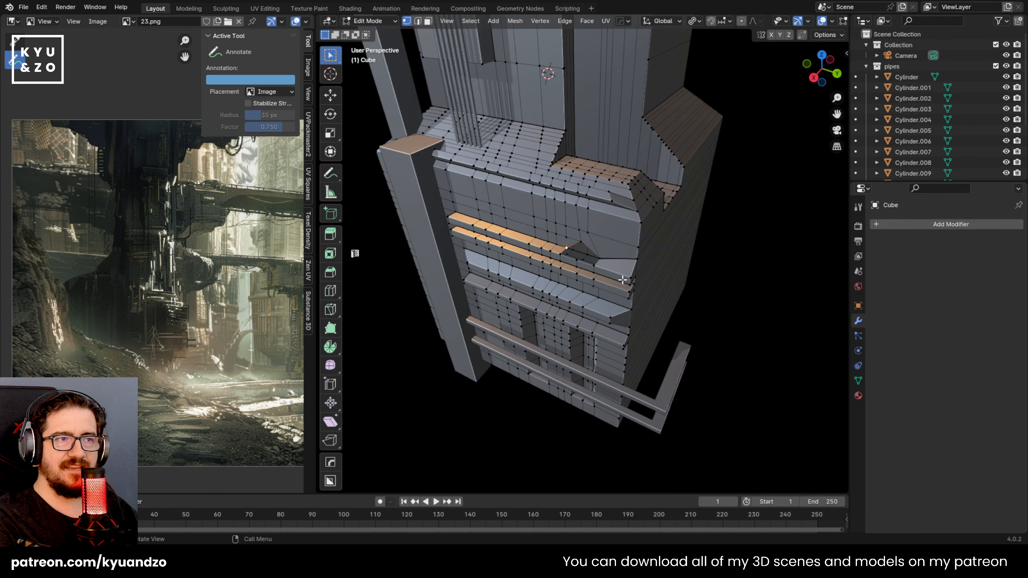
pyautogui.scroll(12, 616, 276)
pyautogui.scroll(-5, 617, 276)
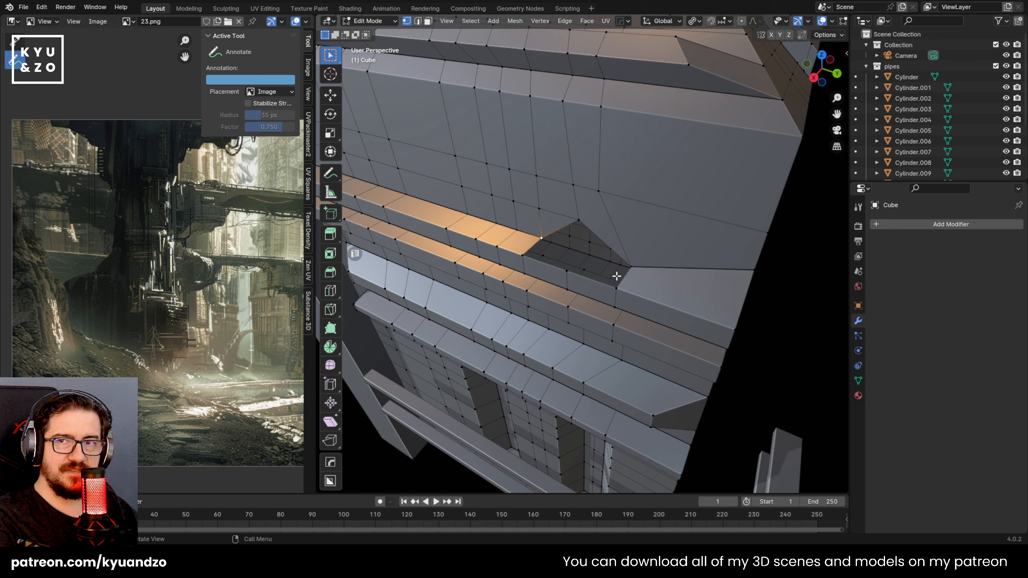
pyautogui.hotkey('shift', '`')
pyautogui.press('w')
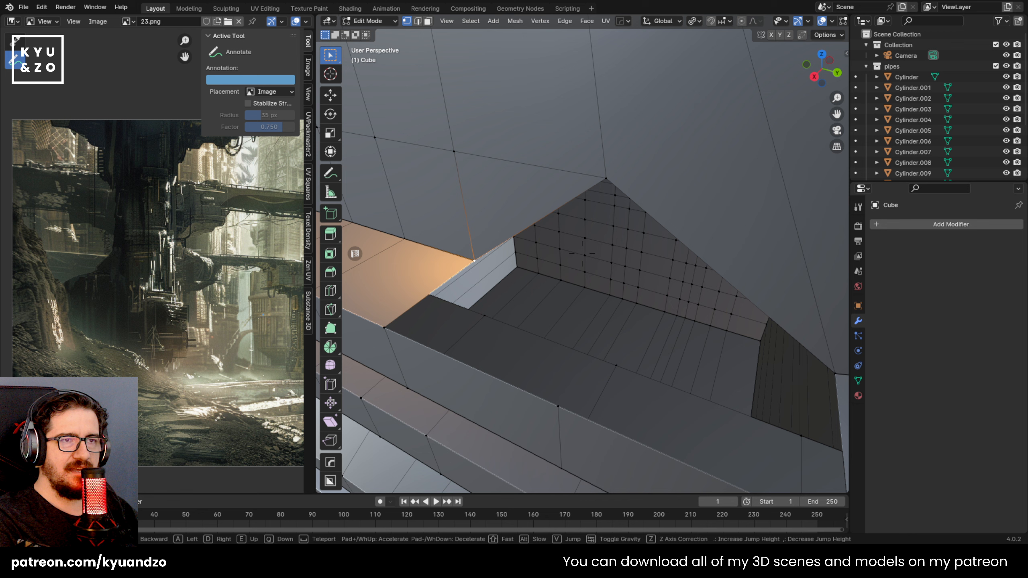
pyautogui.click(488, 247)
pyautogui.scroll(-5, 535, 279)
pyautogui.scroll(7, 535, 280)
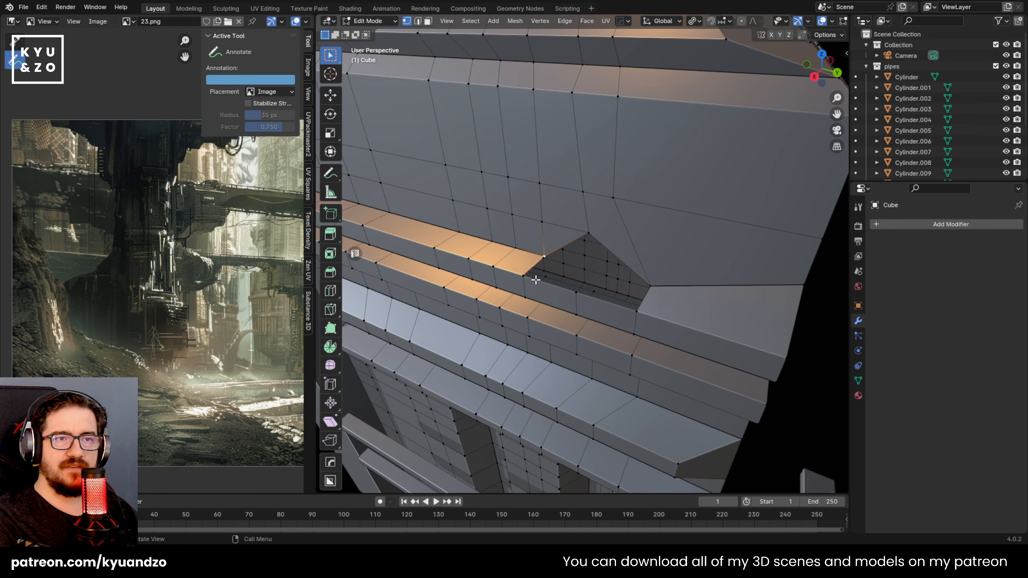
pyautogui.scroll(-3, 561, 189)
# Extrude the wall vertex at the ledge's inner end corner 0.077175 m along the global Y axis
pyautogui.hotkey('shift', '`')
pyautogui.press('w')
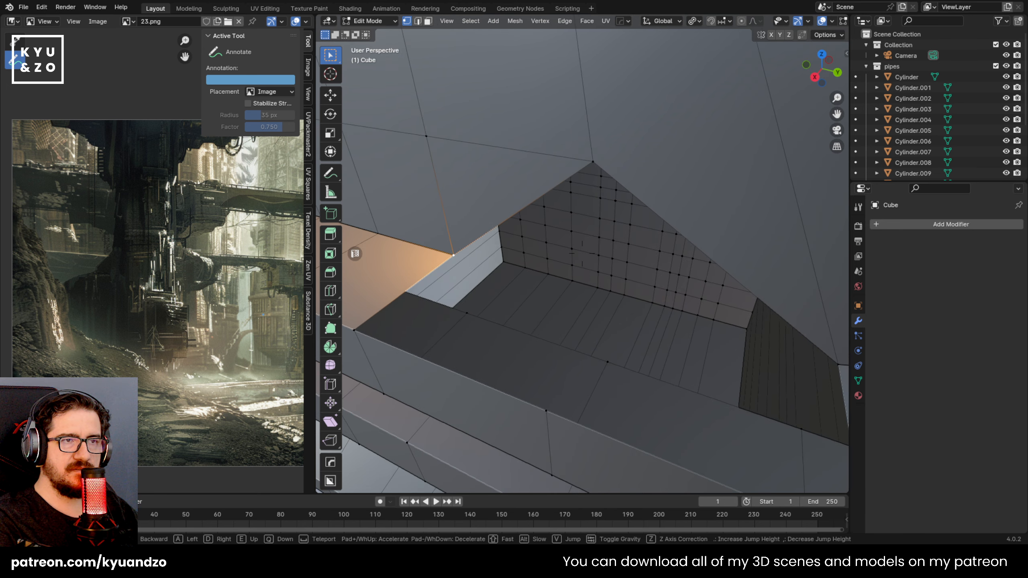
pyautogui.click(496, 277)
pyautogui.press('g')
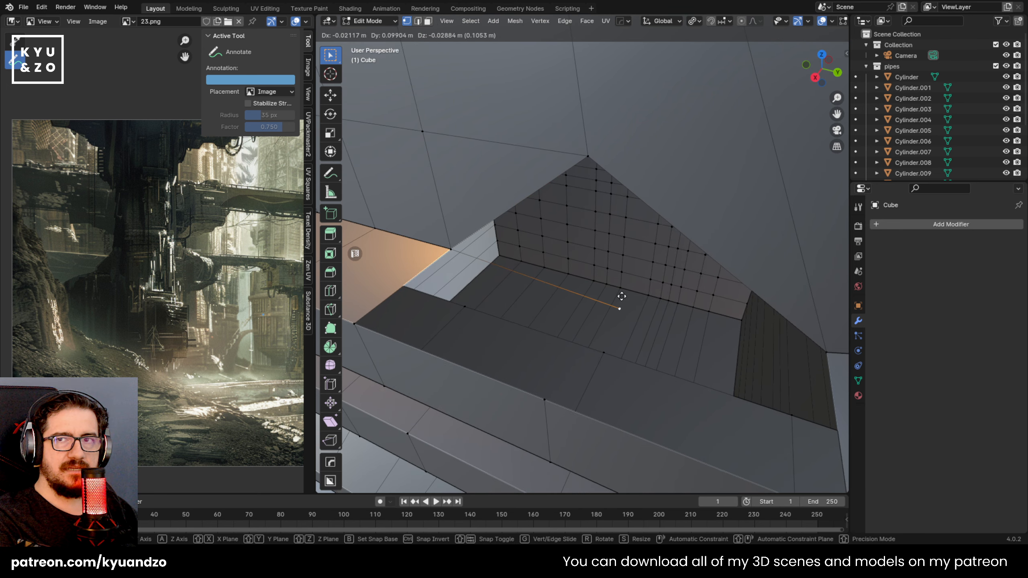
pyautogui.press('y')
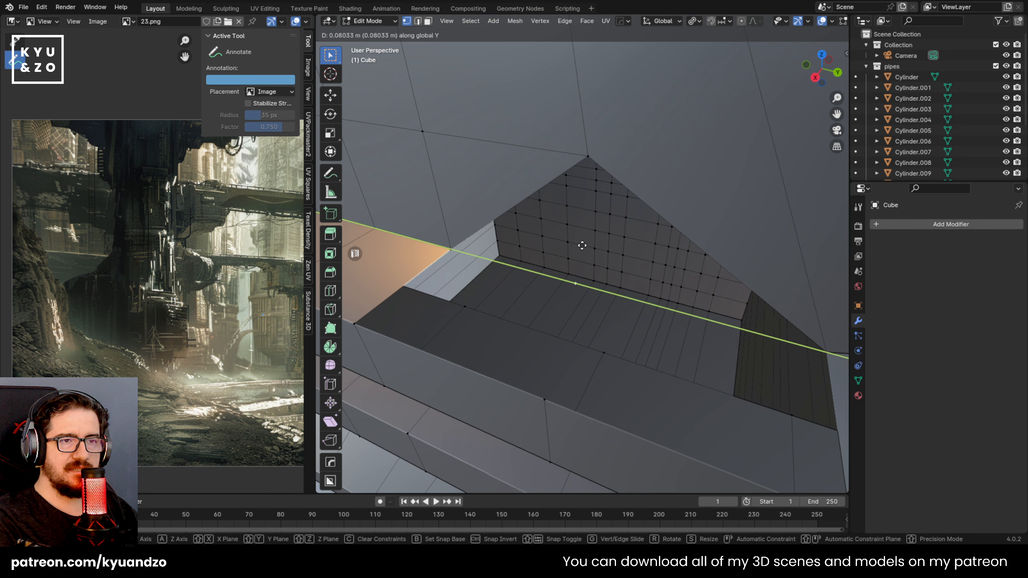
pyautogui.click(582, 249)
pyautogui.moveTo(583, 255); pyautogui.dragTo(614, 218, button='middle')
pyautogui.press('g')
pyautogui.press('y')
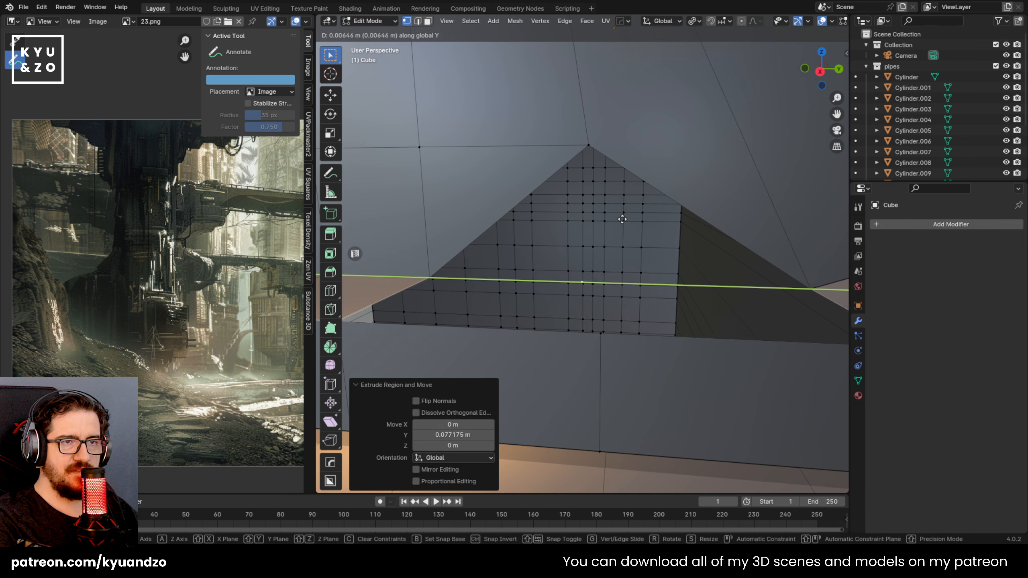
pyautogui.press('Escape')
pyautogui.hotkey('ctrl', 'z')
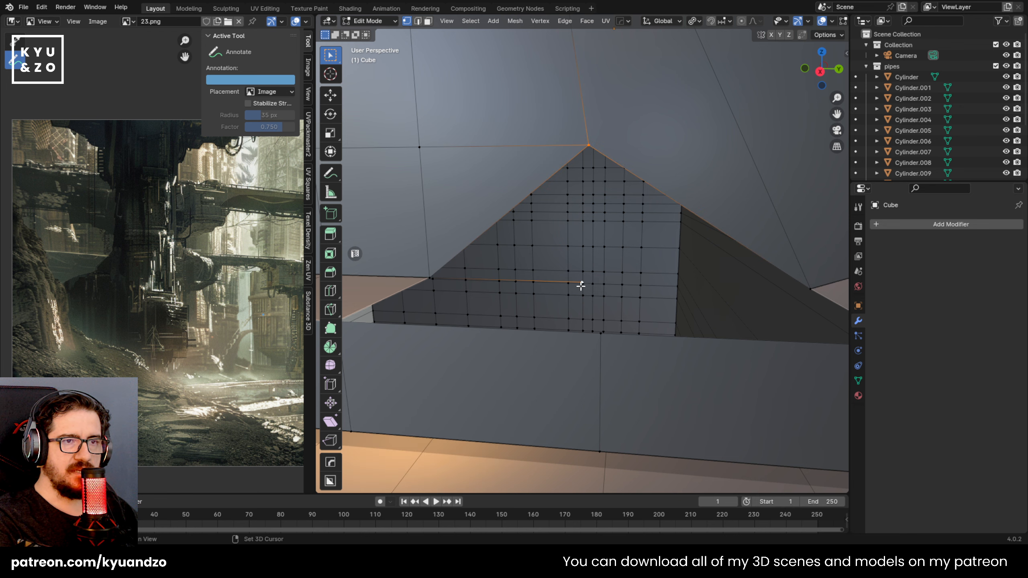
# Delete the wall face beside the opening, between its peak and the ledge's inner end corner
pyautogui.moveTo(581, 286); pyautogui.dragTo(604, 162, button='middle')
pyautogui.press('3')
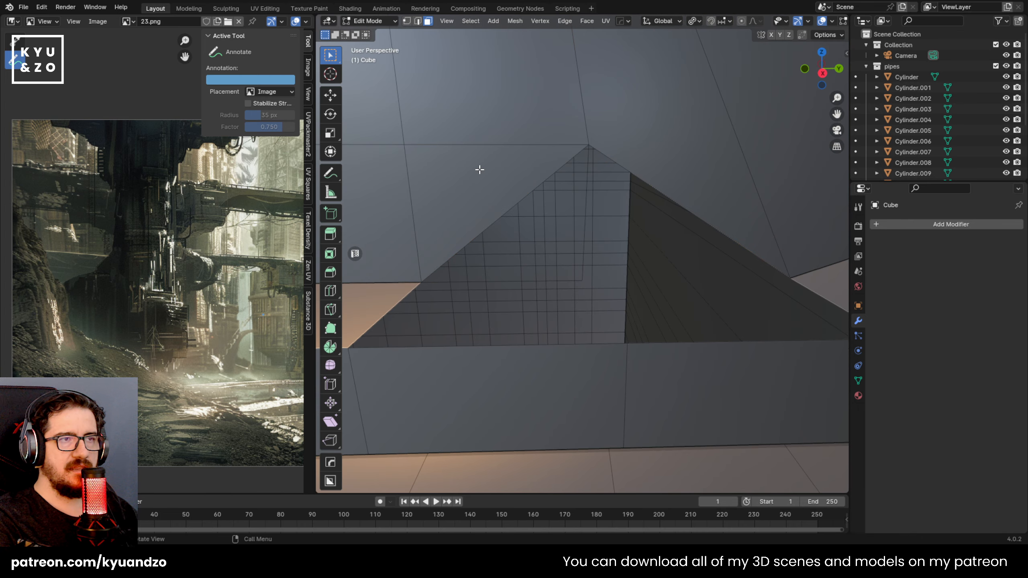
pyautogui.click(480, 174)
pyautogui.press('x')
pyautogui.click(486, 193)
# Fill a new face between the upper edge of the wall gap and the extruded edge
pyautogui.press('2')
pyautogui.click(513, 148)
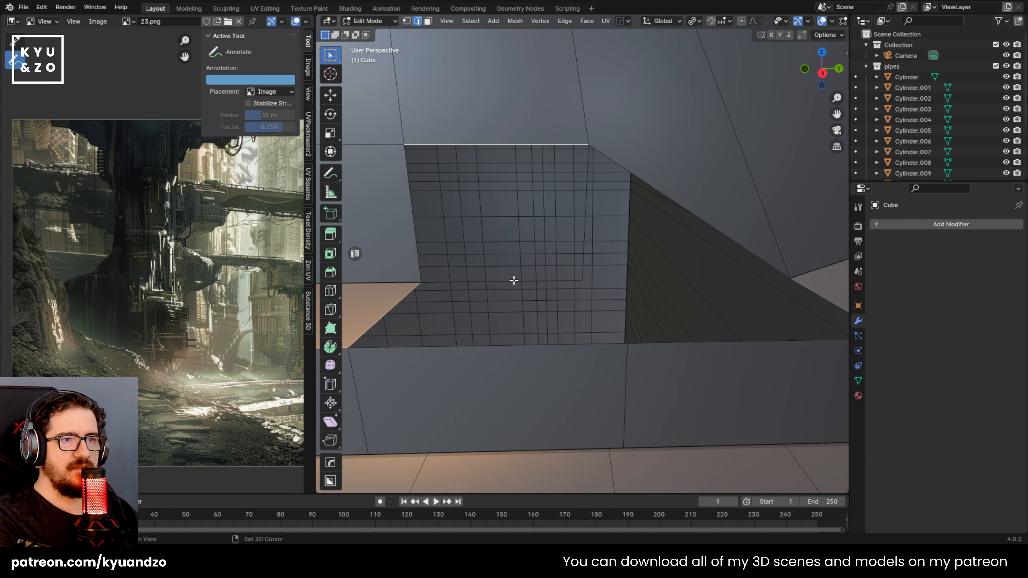
pyautogui.keyDown('shift'); pyautogui.click(514, 282); pyautogui.keyUp('shift')
pyautogui.press('f')
# Knife-cut the wall horizontally from the new face's upper outer corner to the neighbouring column edge
pyautogui.moveTo(514, 280); pyautogui.dragTo(639, 179, button='middle')
pyautogui.scroll(5, 587, 213)
pyautogui.moveTo(587, 214); pyautogui.dragTo(577, 227, button='middle')
pyautogui.scroll(-5, 577, 227)
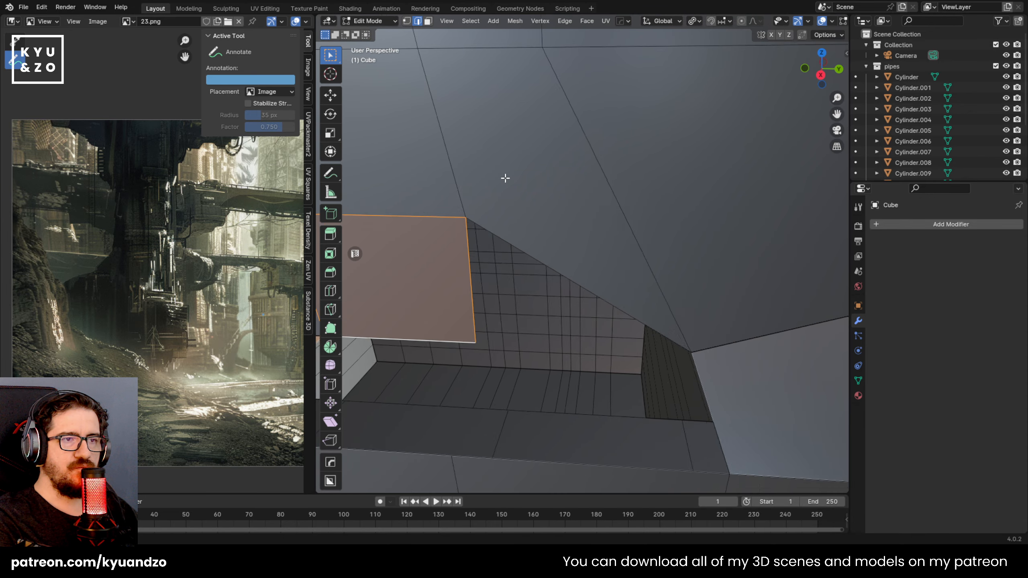
pyautogui.keyDown('shift'); pyautogui.moveTo(504, 179); pyautogui.dragTo(548, 131, button='middle'); pyautogui.keyUp('shift')
pyautogui.press('1')
pyautogui.moveTo(526, 168)
pyautogui.mouseDown(button='middle')
pyautogui.moveTo(532, 200)
pyautogui.moveTo(537, 182)
pyautogui.mouseUp(button='middle')
pyautogui.press('k')
pyautogui.click(665, 185)
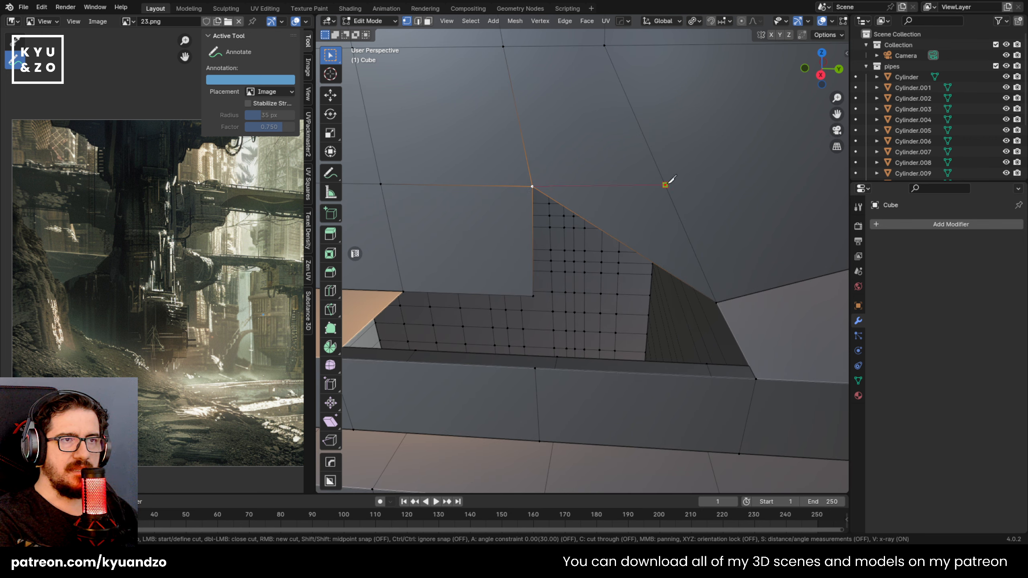
pyautogui.press('Return')
pyautogui.click(531, 296)
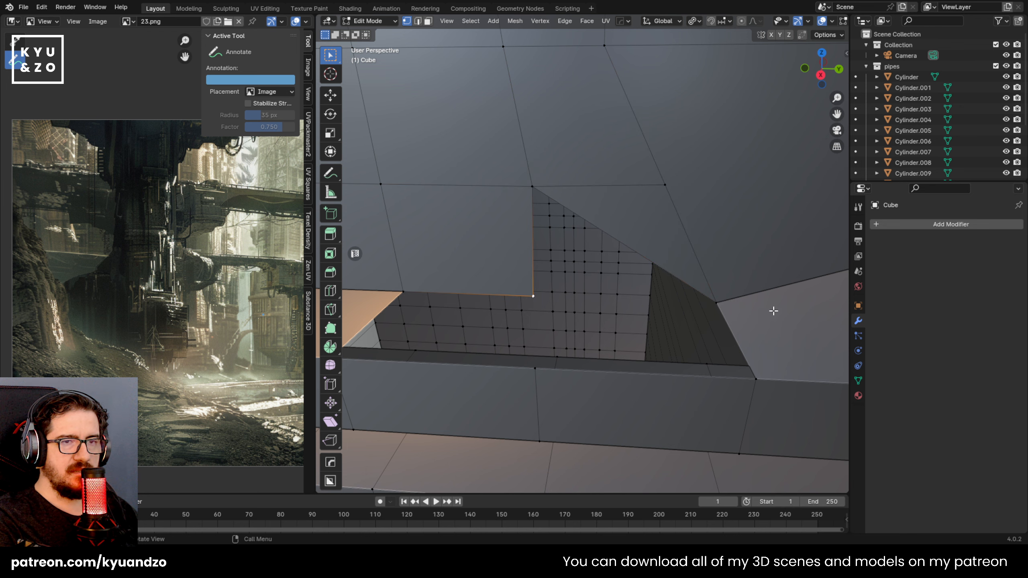
pyautogui.keyDown('ctrl'); pyautogui.click(714, 301); pyautogui.keyUp('ctrl')
pyautogui.moveTo(638, 237); pyautogui.dragTo(628, 215, button='middle')
pyautogui.press('3')
pyautogui.click(627, 216)
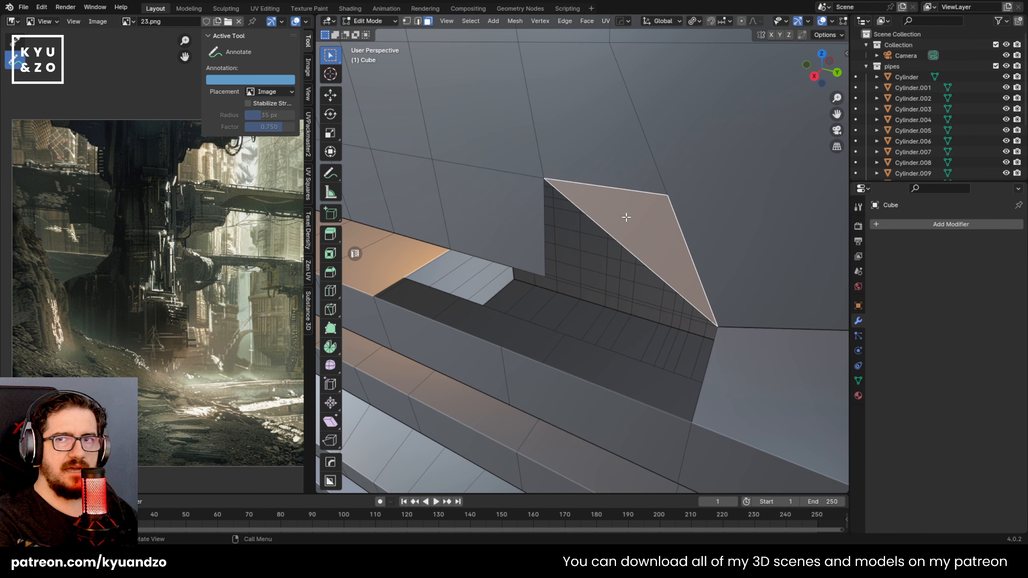
pyautogui.click(566, 21)
pyautogui.moveTo(594, 18)
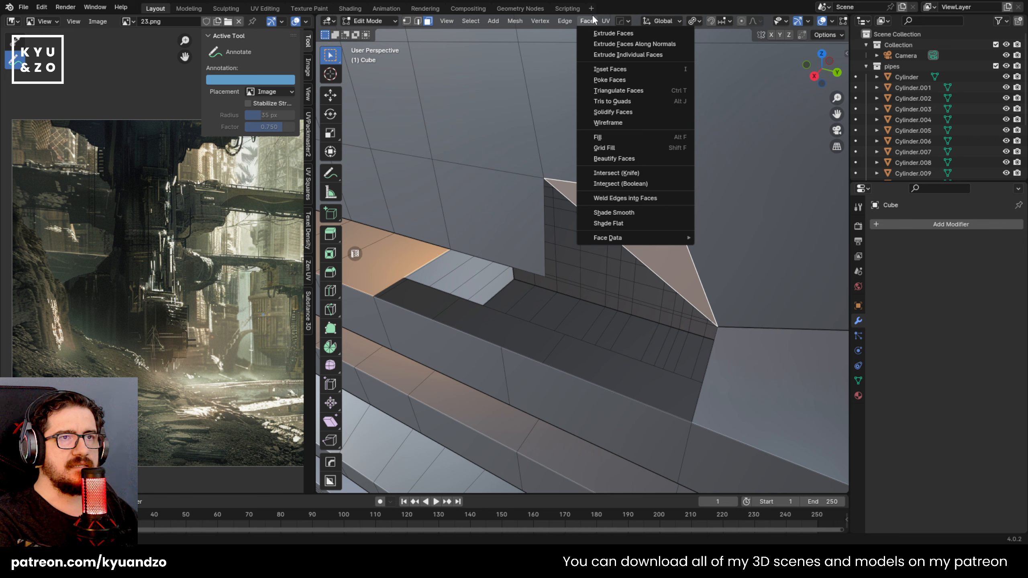
pyautogui.click(577, 269)
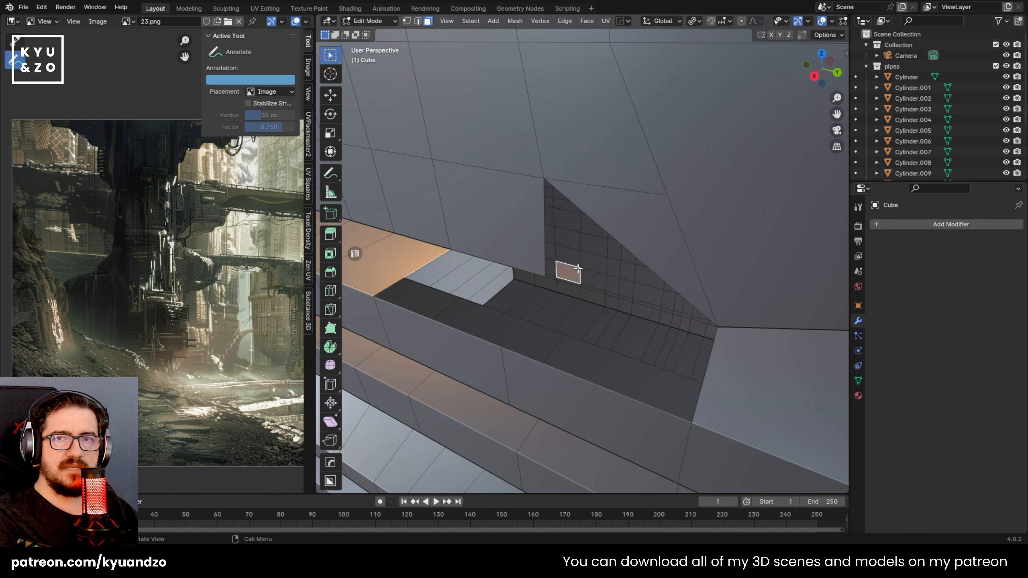
pyautogui.click(526, 244)
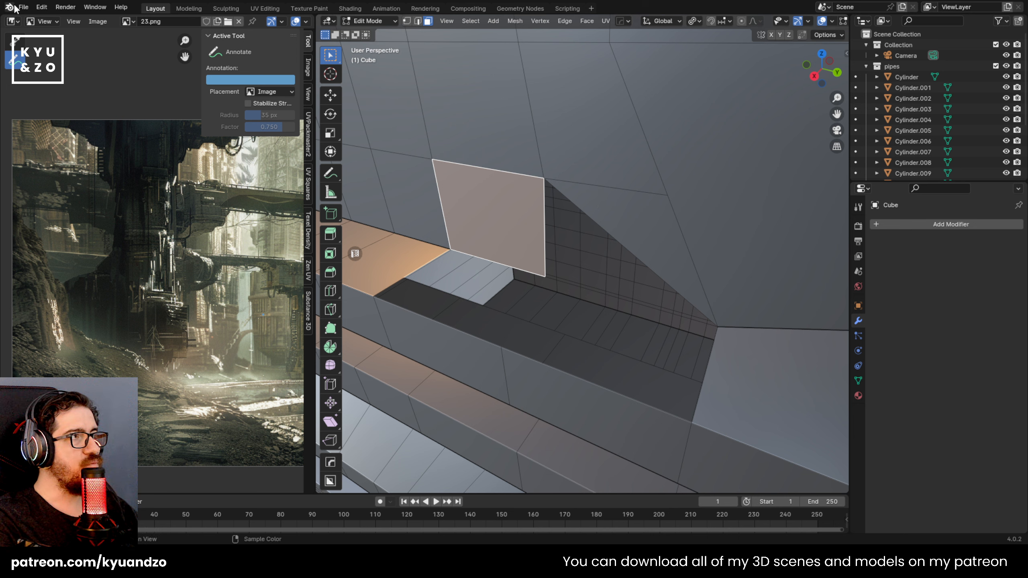
pyautogui.click(42, 7)
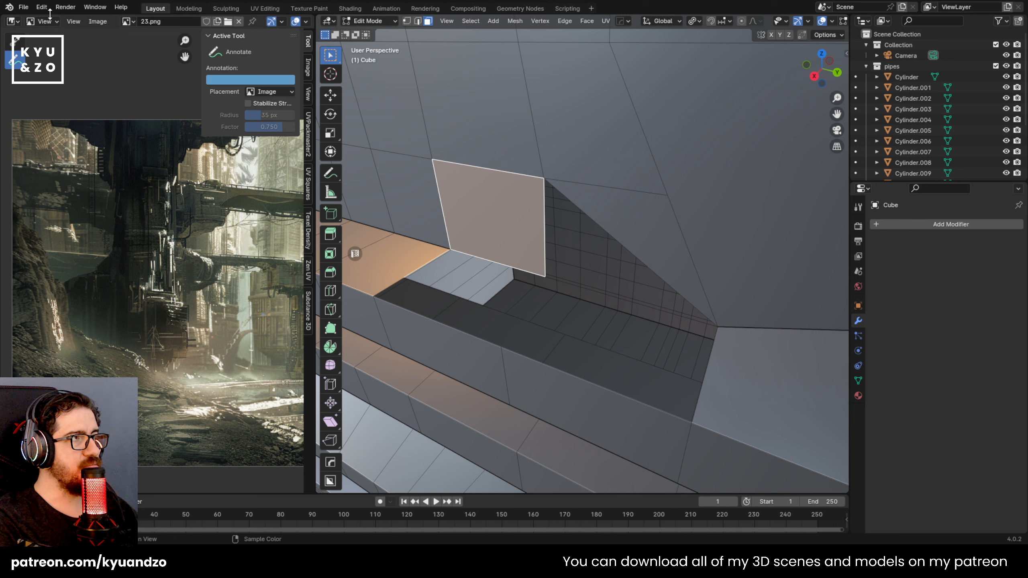
pyautogui.click(43, 7)
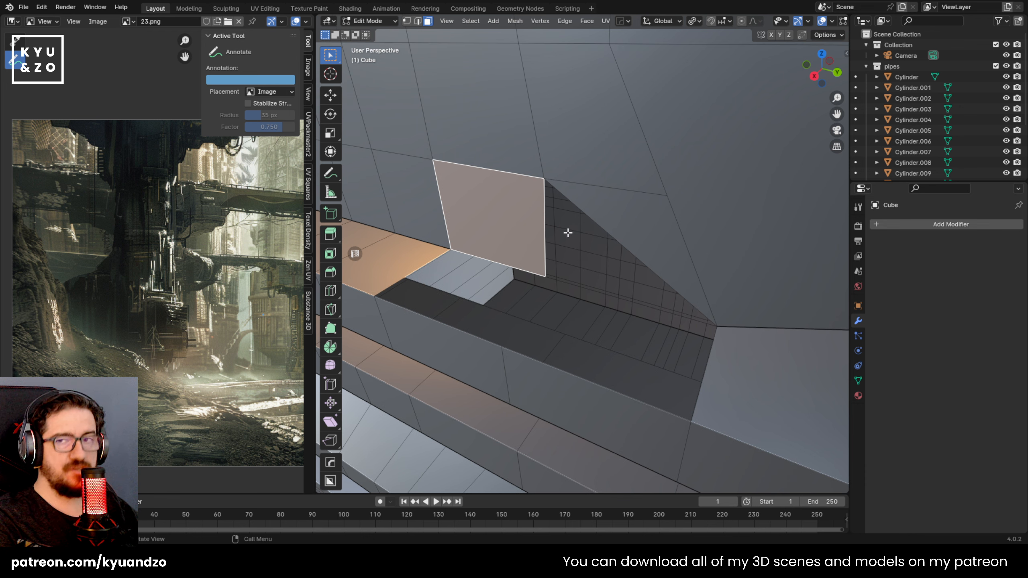
# Delete the triangular wall face beneath the knife cut, beside the new quad face
pyautogui.scroll(-2, 585, 219)
pyautogui.scroll(2, 585, 219)
pyautogui.scroll(-5, 584, 220)
pyautogui.hotkey('shift', '`')
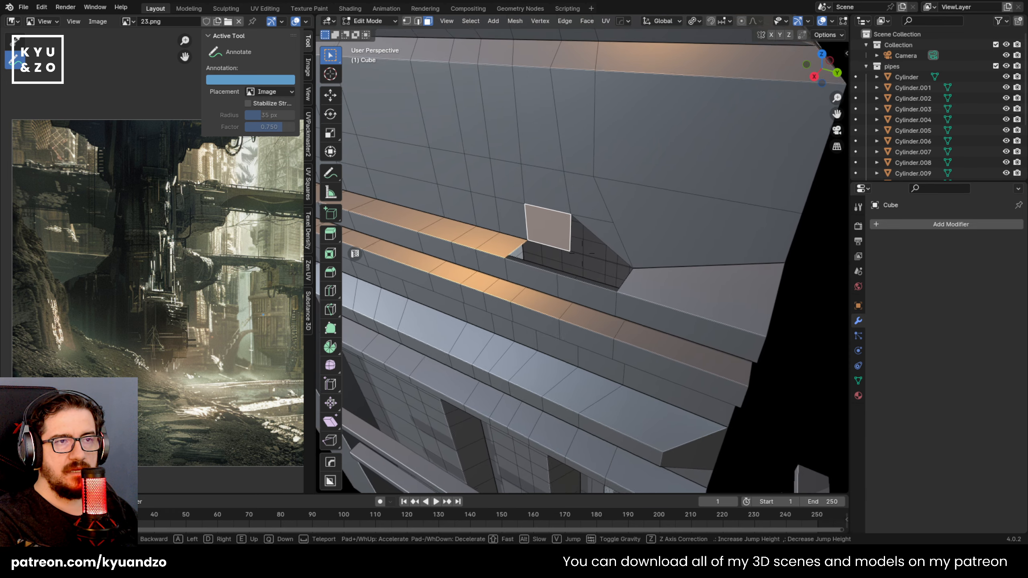
pyautogui.press('w')
pyautogui.click(368, 329)
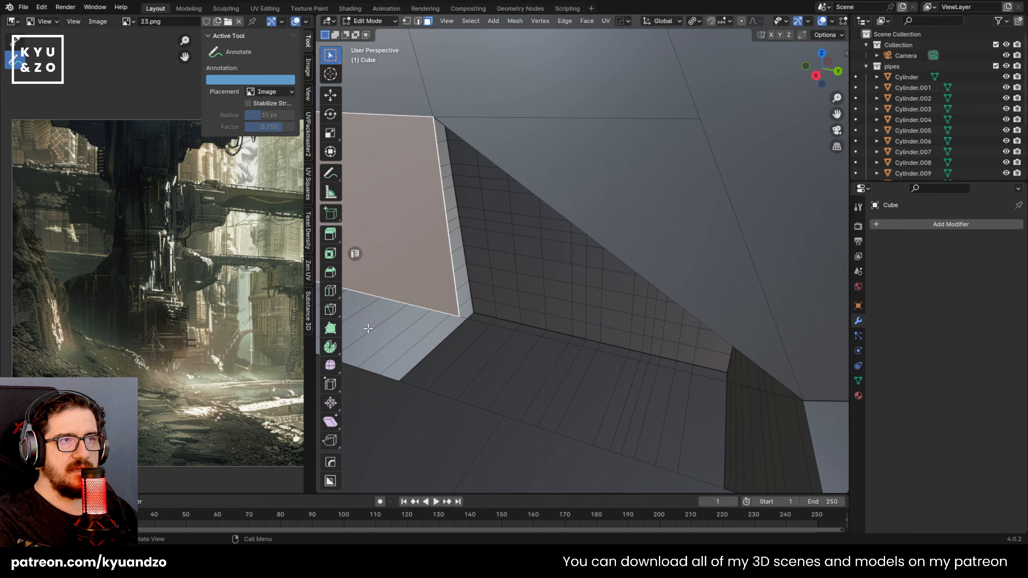
pyautogui.scroll(-5, 454, 311)
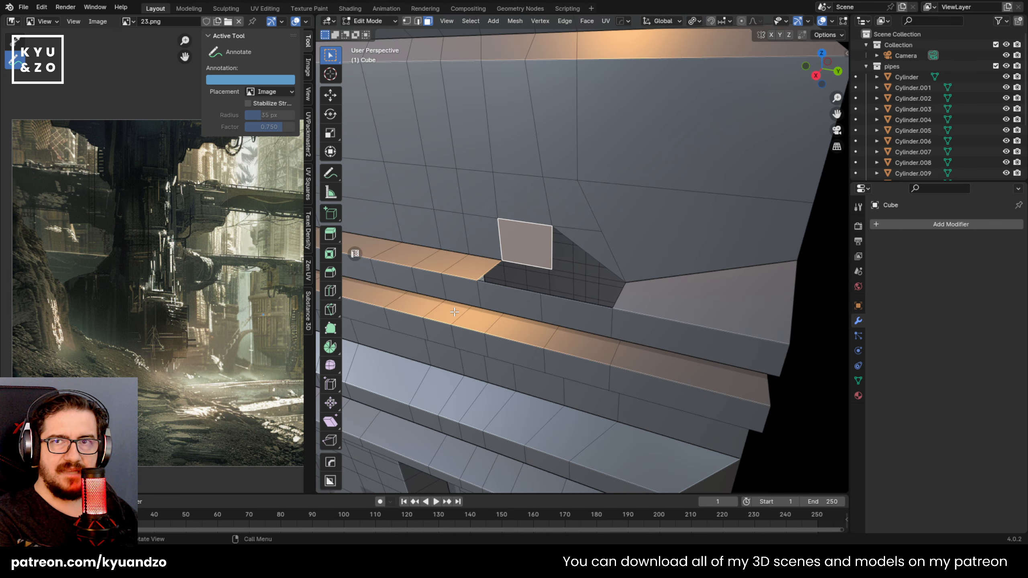
pyautogui.scroll(5, 455, 312)
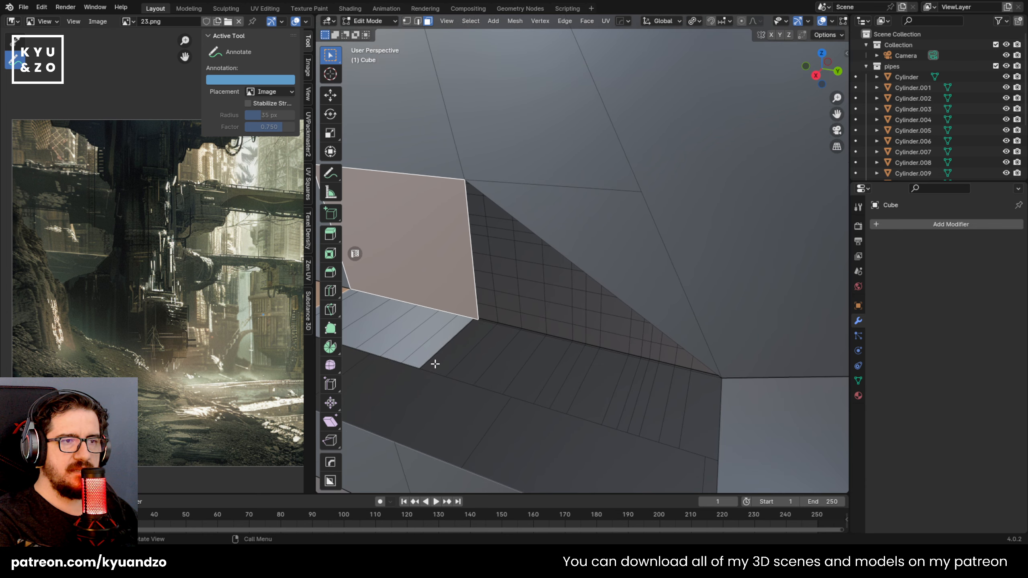
pyautogui.press('1')
pyautogui.click(468, 316)
pyautogui.click(726, 376)
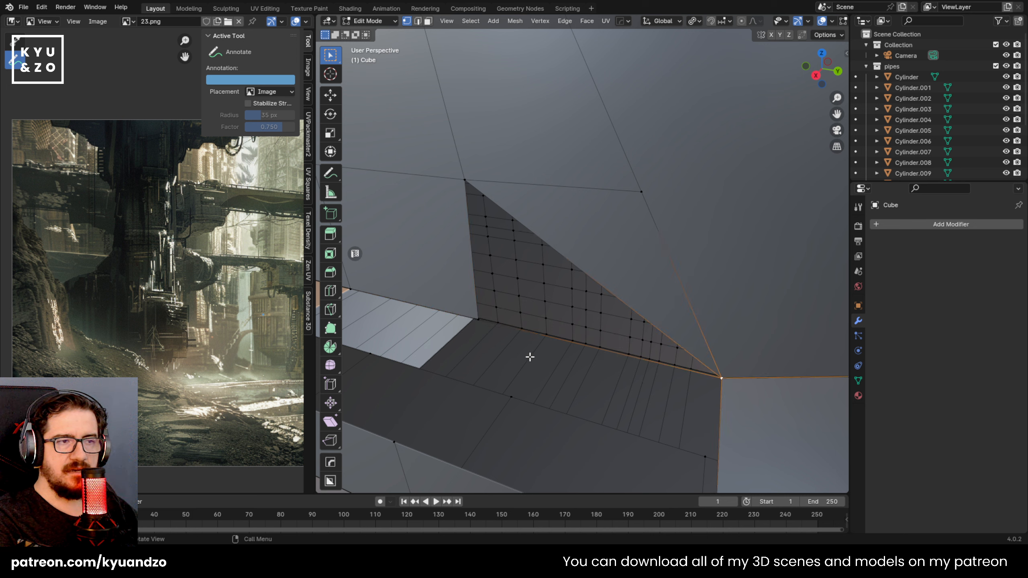
pyautogui.press('3')
pyautogui.click(574, 230)
pyautogui.press('x')
pyautogui.click(574, 229)
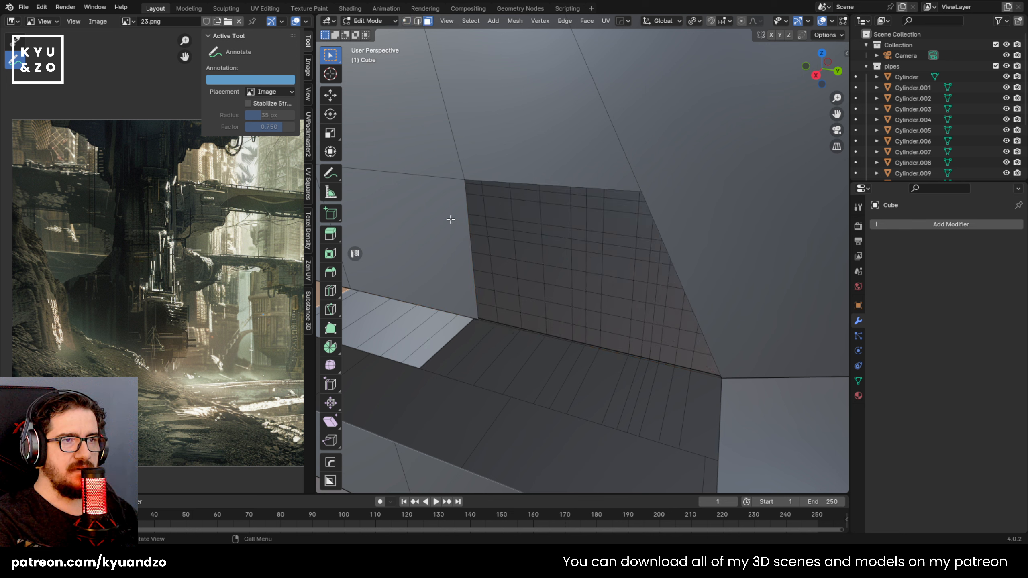
# Fill the four-sided wall gap above the ledge with a face between its side edges
pyautogui.press('2')
pyautogui.keyDown('alt'); pyautogui.click(669, 238); pyautogui.keyUp('alt')
pyautogui.press('f')
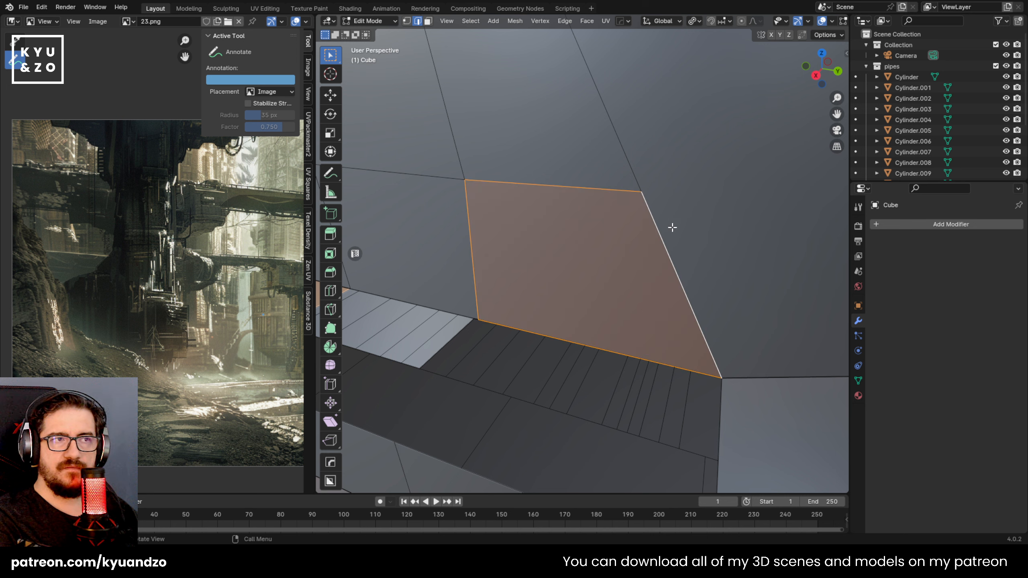
pyautogui.hotkey('ctrl', 'z')
pyautogui.hotkey('ctrl', 'shift', 'z')
pyautogui.hotkey('ctrl', 'z')
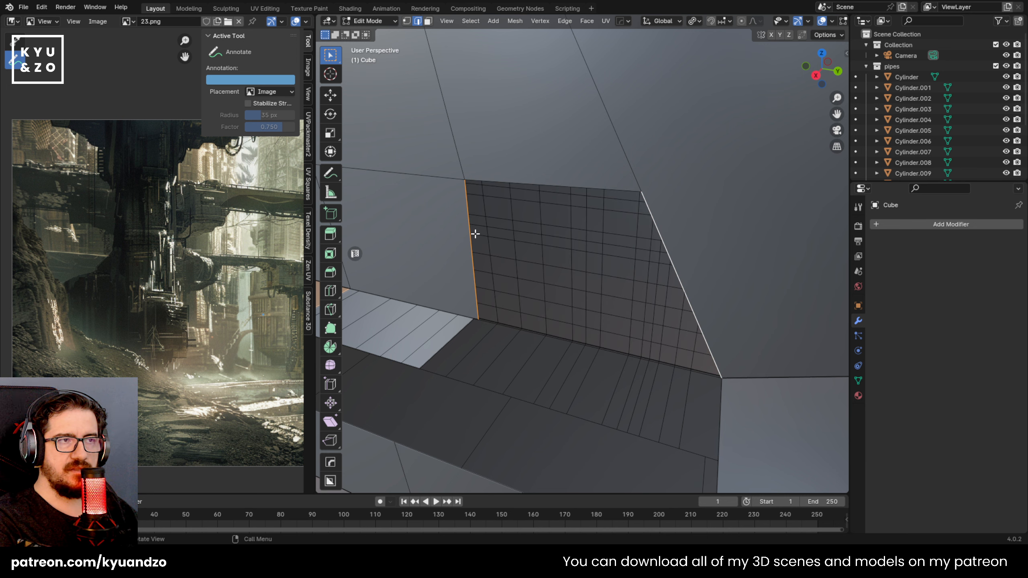
pyautogui.hotkey('ctrl', 'shift', 'z')
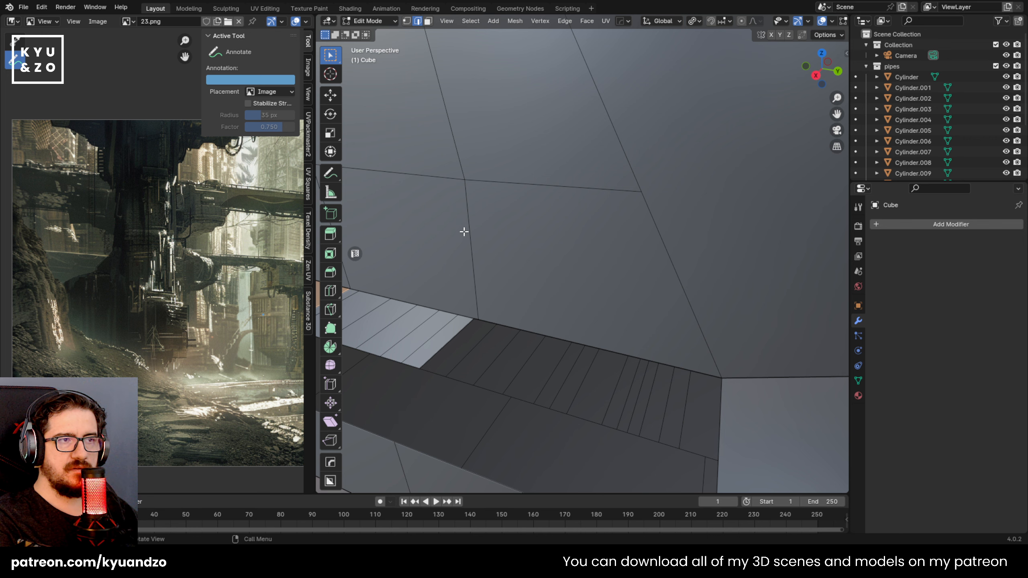
pyautogui.hotkey('ctrl', 'z')
pyautogui.hotkey('ctrl', 'shift', 'z')
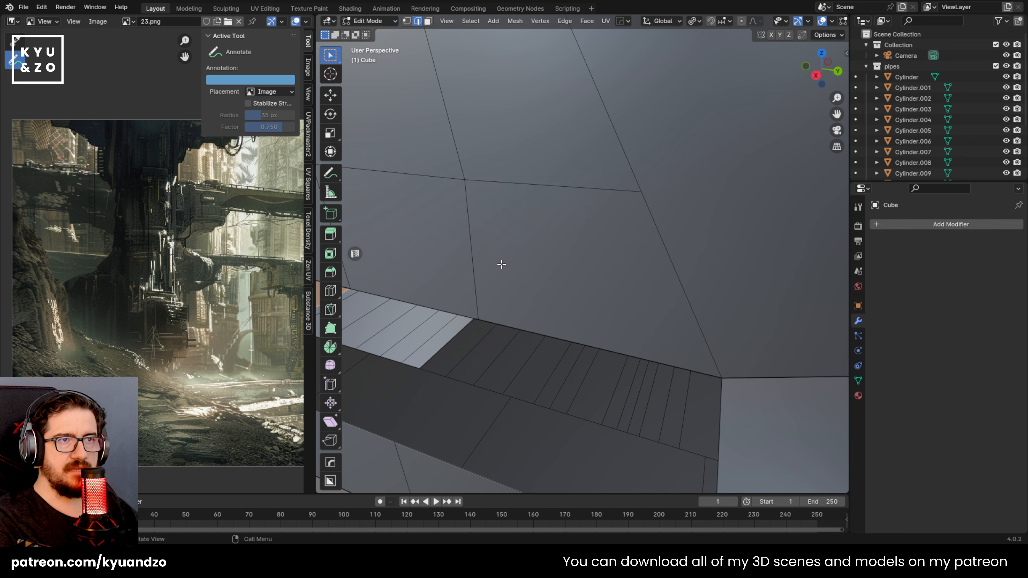
# Fill the outer part of the ledge-top opening with a face between the wall's lower edge and the ledge's front edge
pyautogui.scroll(-5, 502, 263)
pyautogui.scroll(2, 502, 264)
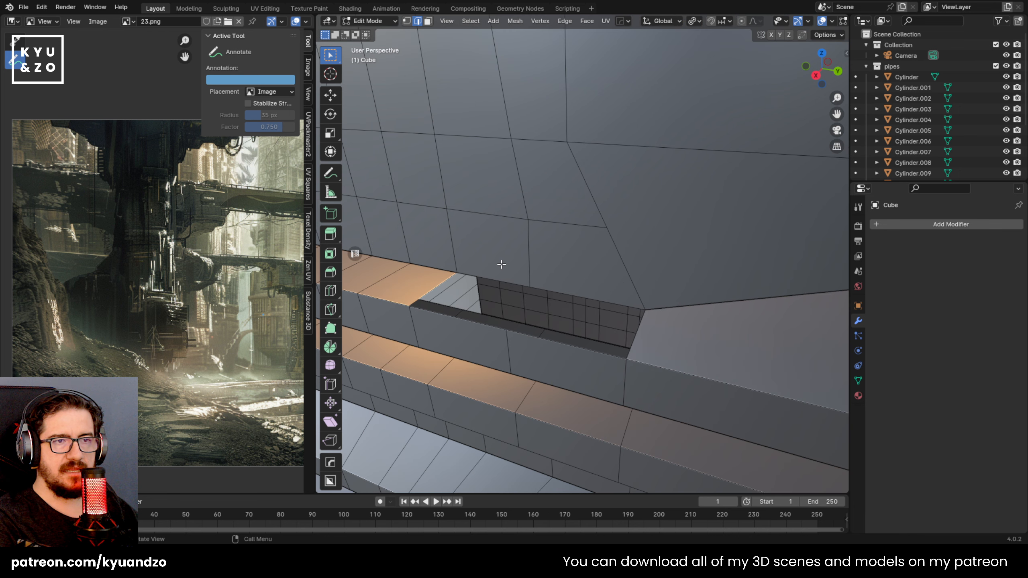
pyautogui.press('1')
pyautogui.click(507, 330)
pyautogui.keyDown('shift'); pyautogui.click(530, 280); pyautogui.keyUp('shift')
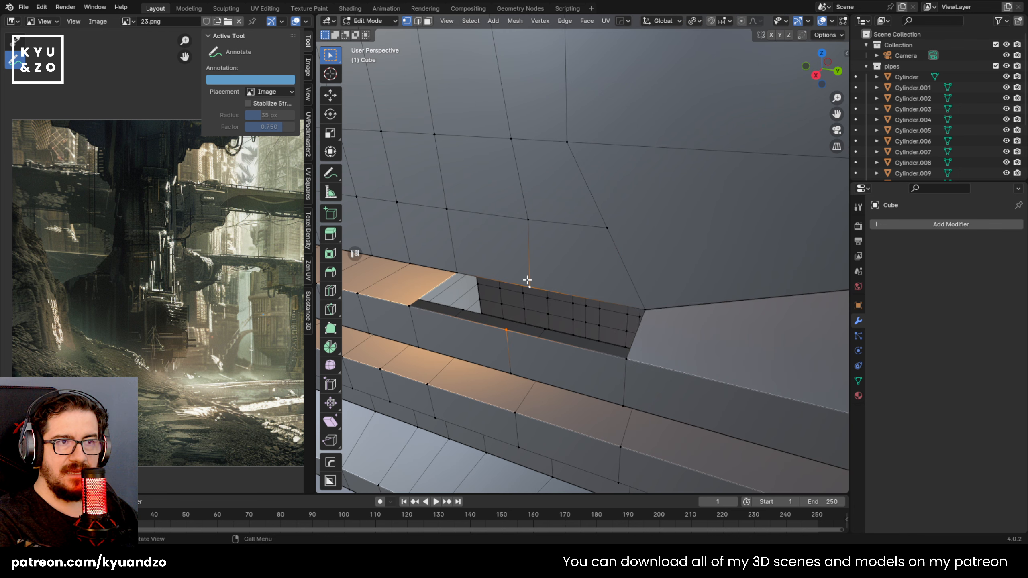
pyautogui.press('f')
pyautogui.press('2')
pyautogui.click(588, 292)
pyautogui.keyDown('shift'); pyautogui.click(571, 351); pyautogui.keyUp('shift')
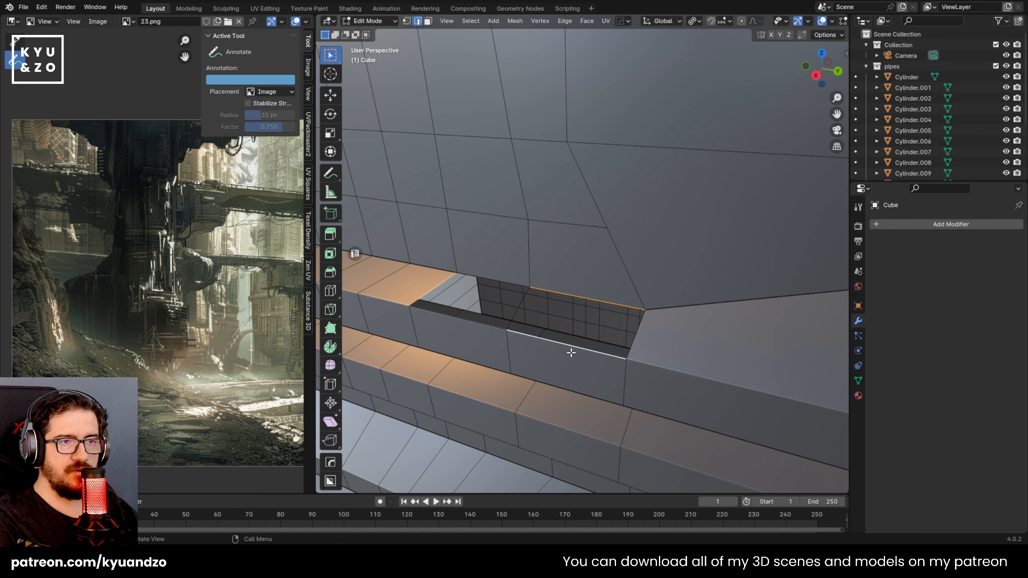
pyautogui.press('f')
# Close the remaining ledge-top gap with a face between the opposite wall and front edges
pyautogui.keyDown('shift'); pyautogui.moveTo(566, 360); pyautogui.dragTo(687, 349, button='middle'); pyautogui.keyUp('shift')
pyautogui.scroll(2, 551, 310)
pyautogui.click(551, 311)
pyautogui.click(578, 253)
pyautogui.keyDown('shift'); pyautogui.click(546, 329); pyautogui.keyUp('shift')
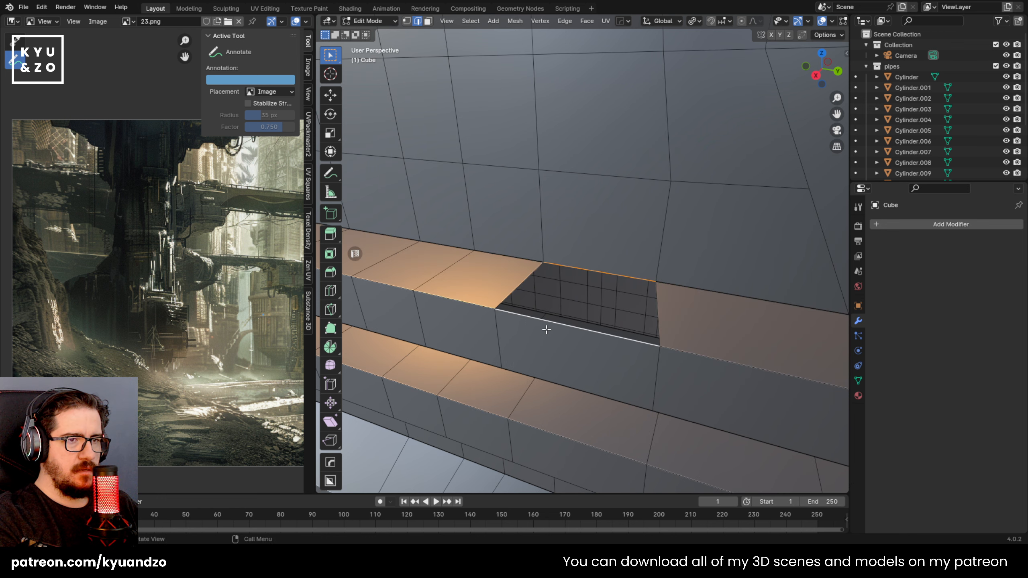
pyautogui.press('f')
# Check the rebuilt wall and ledge surfaces in Object Mode, and return to vertex editing of the mesh
pyautogui.scroll(-10, 593, 242)
pyautogui.scroll(6, 593, 243)
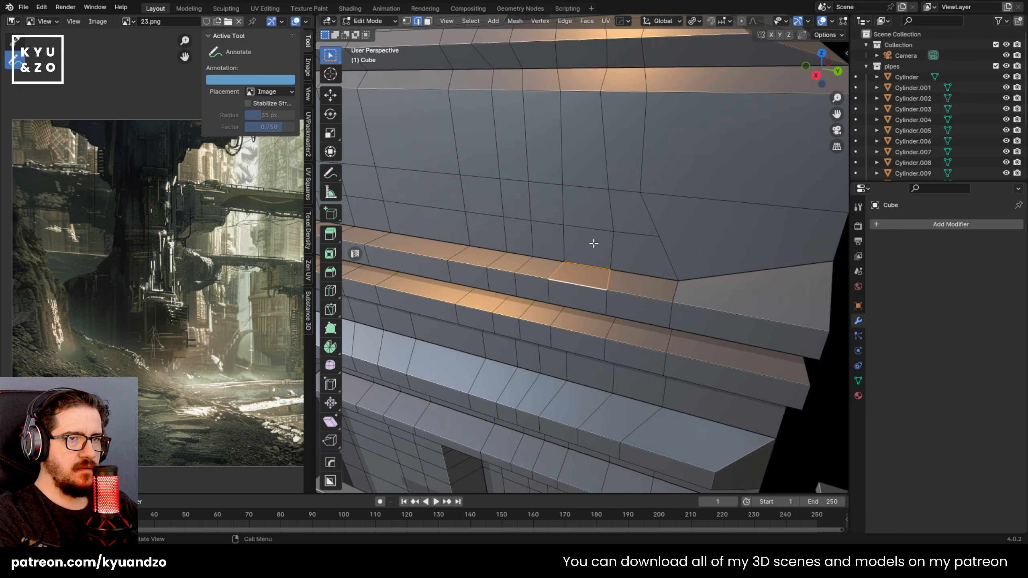
pyautogui.scroll(-8, 593, 243)
pyautogui.press('Tab')
pyautogui.scroll(6, 594, 249)
pyautogui.scroll(-5, 594, 249)
pyautogui.scroll(4, 593, 250)
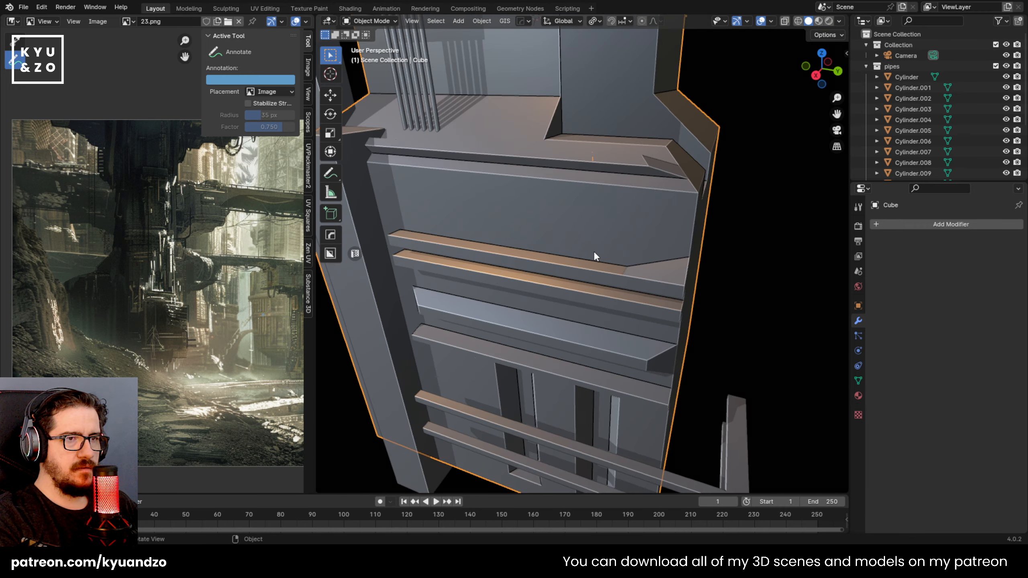
pyautogui.scroll(4, 593, 250)
pyautogui.press('Tab')
pyautogui.scroll(1, 594, 259)
pyautogui.press('1')
pyautogui.click(559, 278)
pyautogui.press('g')
pyautogui.rightClick(548, 238)
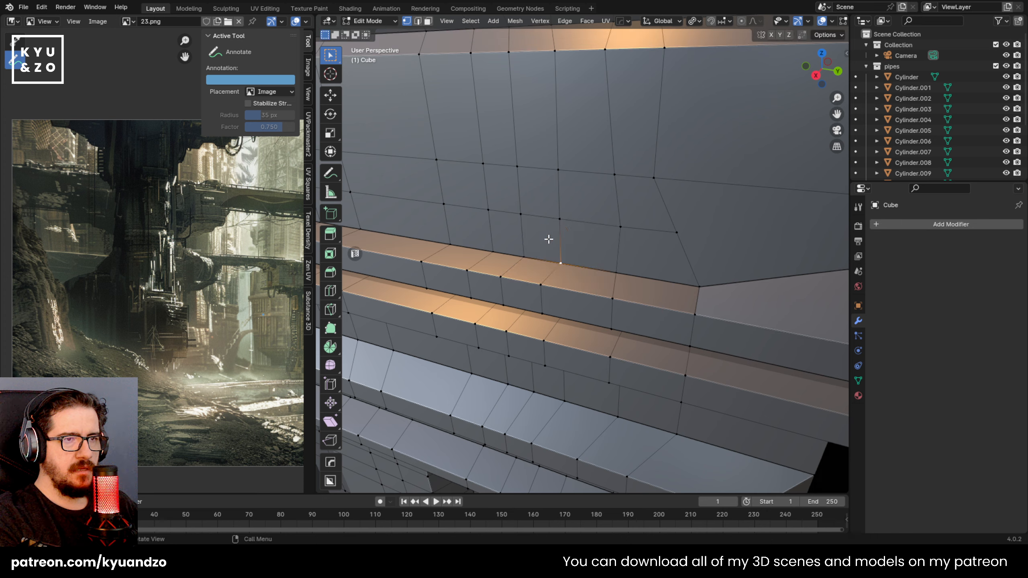
pyautogui.scroll(1, 558, 259)
pyautogui.click(542, 295)
pyautogui.press('g')
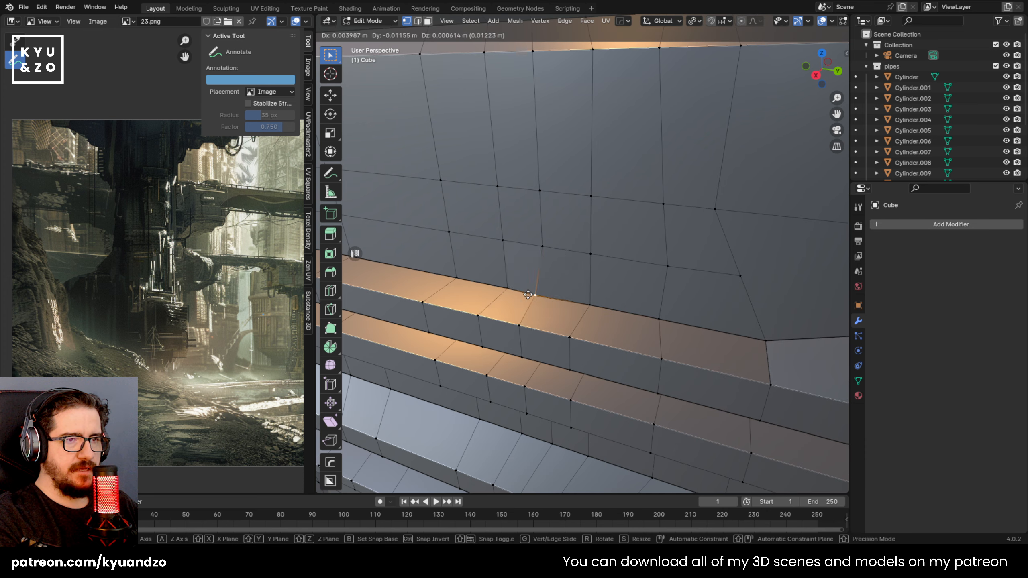
pyautogui.rightClick(534, 293)
pyautogui.scroll(-1, 644, 258)
pyautogui.scroll(4, 646, 305)
pyautogui.click(649, 323)
pyautogui.press('g')
pyautogui.rightClick(683, 278)
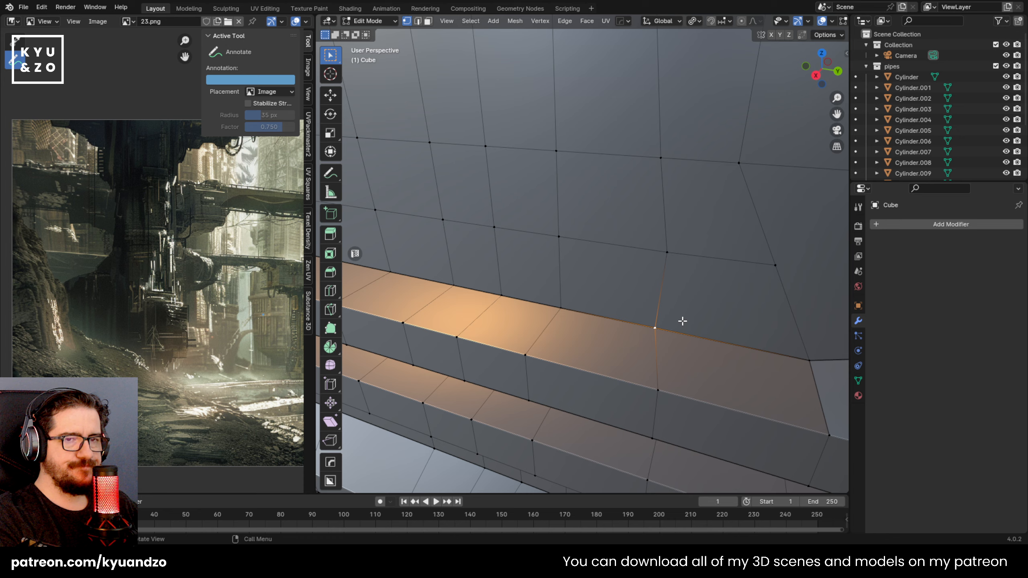
# Try to lower the wall corner vertex at the ledge's outer end along Z
pyautogui.scroll(-6, 559, 298)
pyautogui.moveTo(653, 245)
pyautogui.mouseDown(button='middle')
pyautogui.moveTo(595, 225)
pyautogui.moveTo(646, 260)
pyautogui.mouseUp(button='middle')
pyautogui.click(645, 258)
pyautogui.press('g')
pyautogui.press('z')
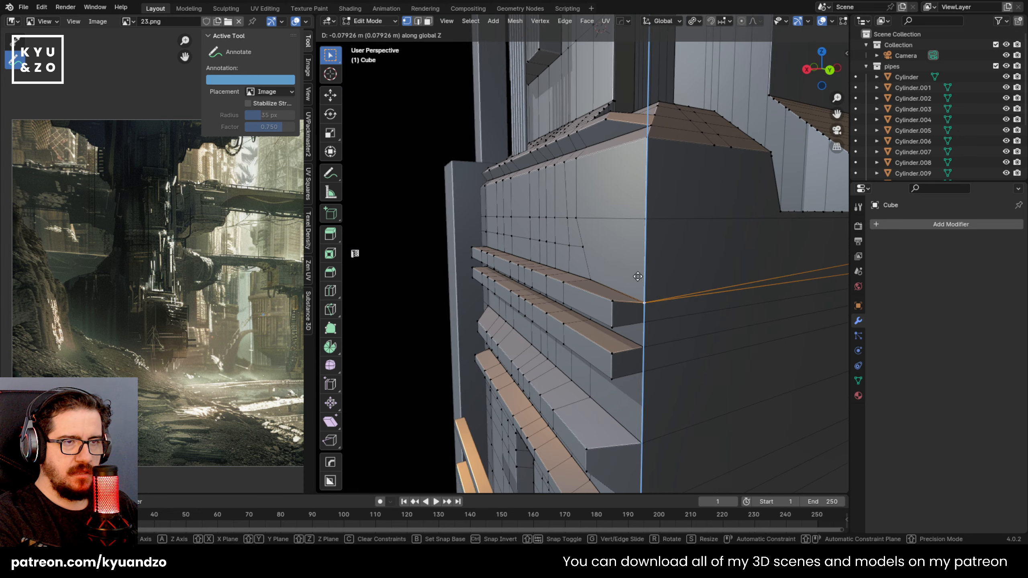
pyautogui.rightClick(639, 263)
# Try to scale the two back-edge vertices of the ledge's end section along Y
pyautogui.moveTo(631, 245)
pyautogui.mouseDown(button='middle')
pyautogui.moveTo(647, 255)
pyautogui.moveTo(644, 271)
pyautogui.moveTo(652, 257)
pyautogui.moveTo(637, 262)
pyautogui.mouseUp(button='middle')
pyautogui.scroll(2, 618, 288)
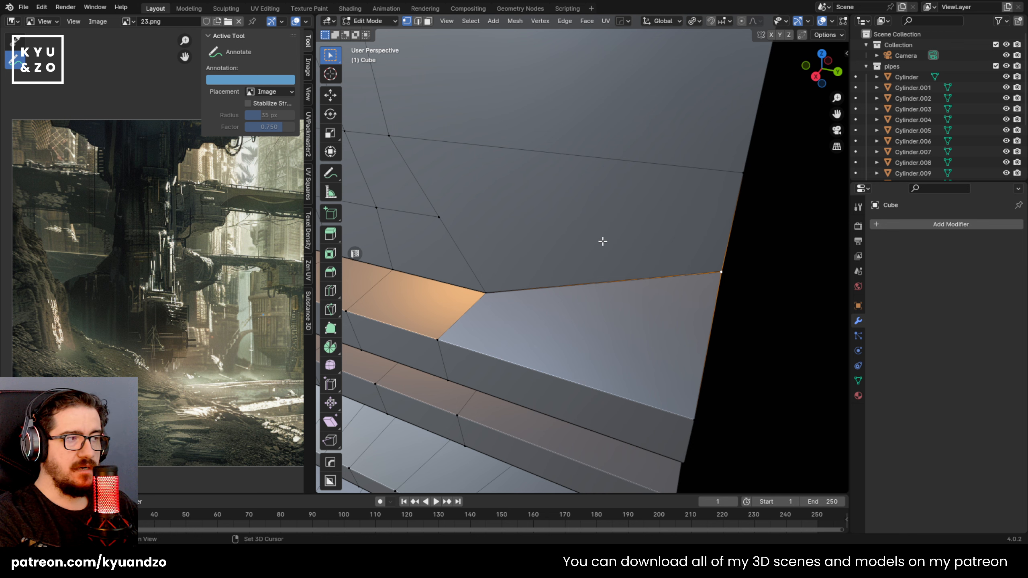
pyautogui.moveTo(602, 242); pyautogui.dragTo(688, 427, button='middle')
pyautogui.moveTo(535, 231); pyautogui.dragTo(548, 266, button='middle')
pyautogui.scroll(2, 548, 266)
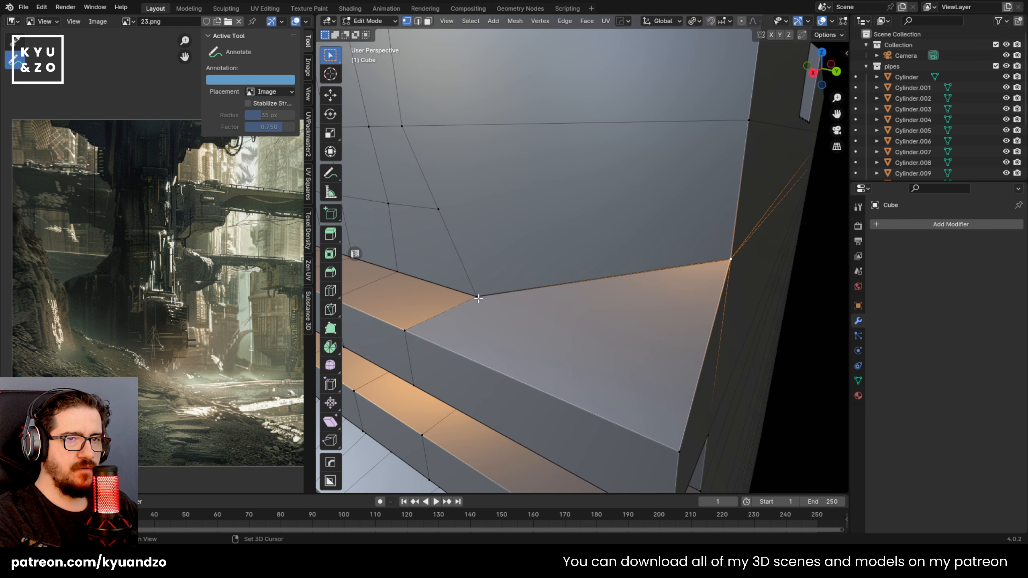
pyautogui.keyDown('shift'); pyautogui.click(478, 298); pyautogui.keyUp('shift')
pyautogui.moveTo(505, 372); pyautogui.dragTo(423, 309, button='middle')
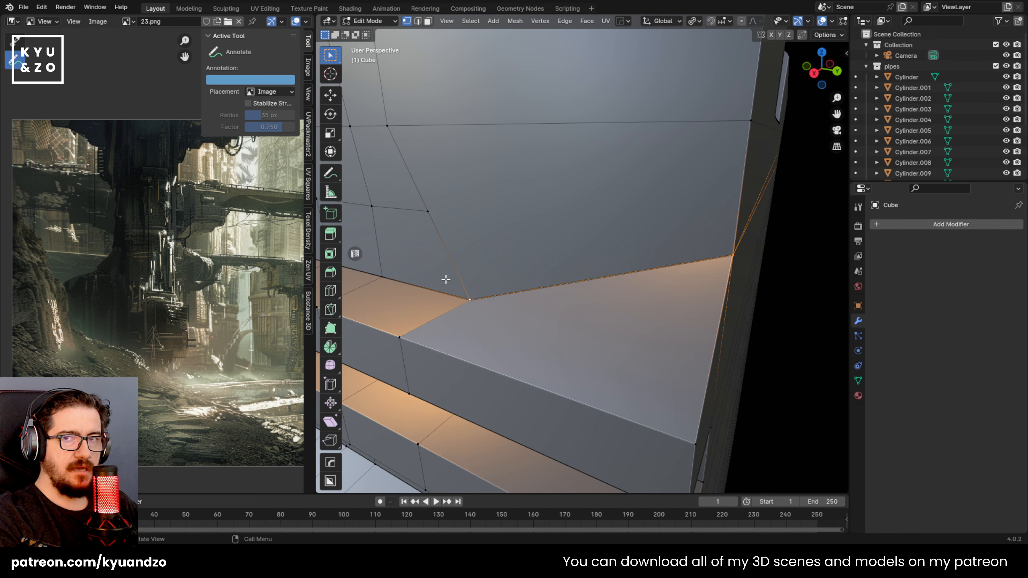
pyautogui.press('s')
pyautogui.press('y')
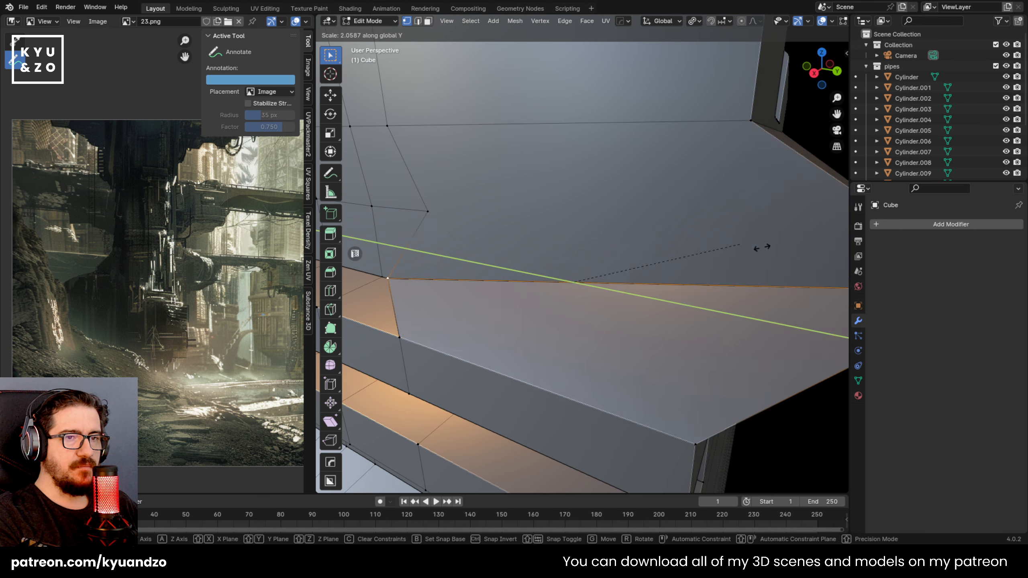
pyautogui.click(657, 230)
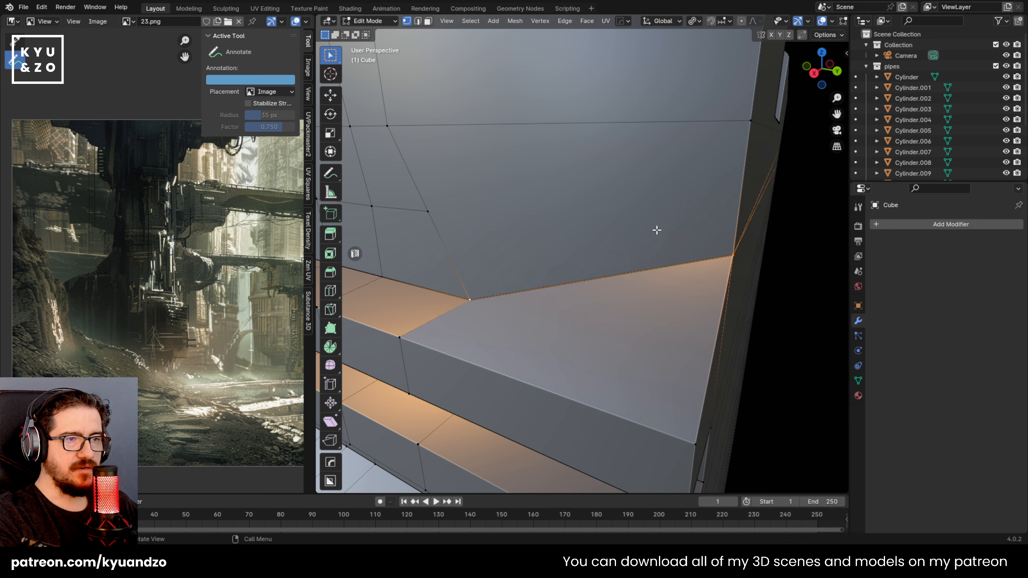
pyautogui.press('s')
pyautogui.press('z')
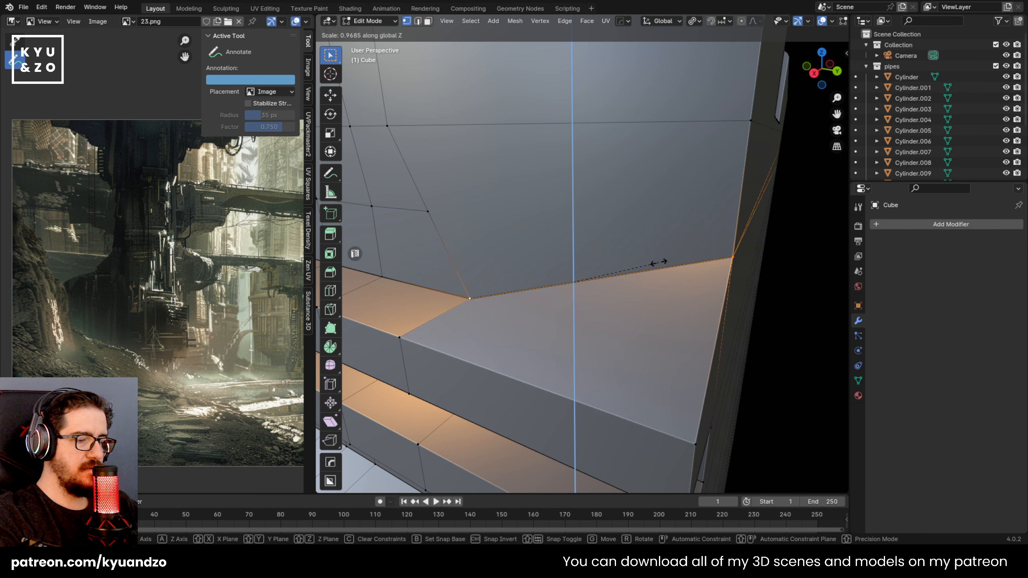
pyautogui.write('0')
pyautogui.press('Escape')
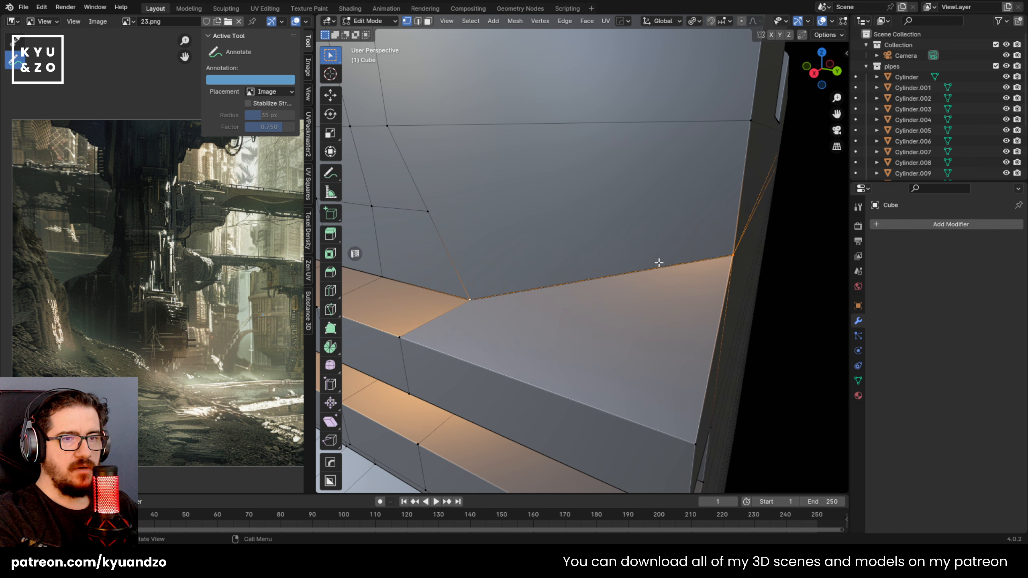
pyautogui.write('sz')
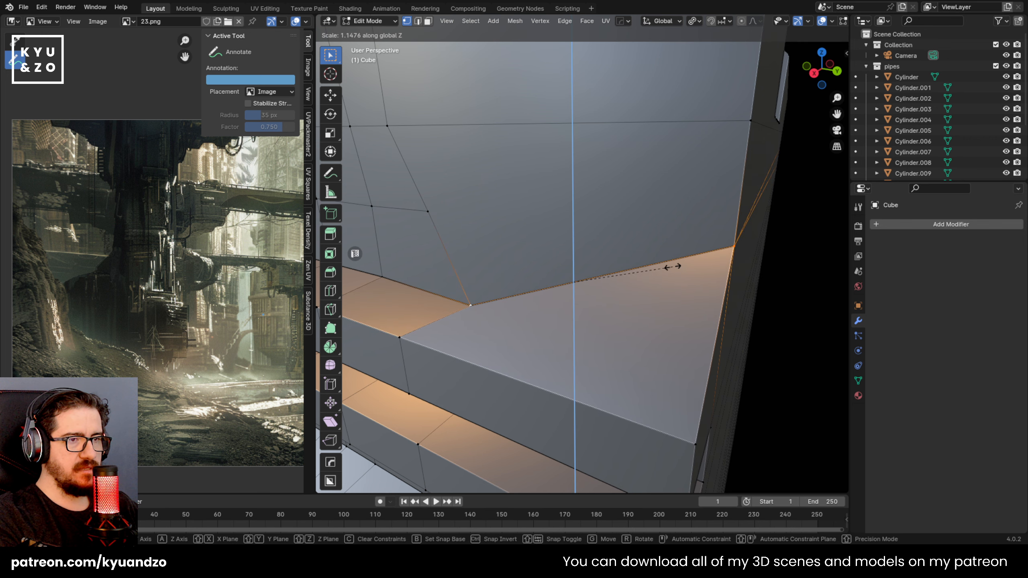
pyautogui.write('1')
pyautogui.press('BackSpace')
pyautogui.press('BackSpace')
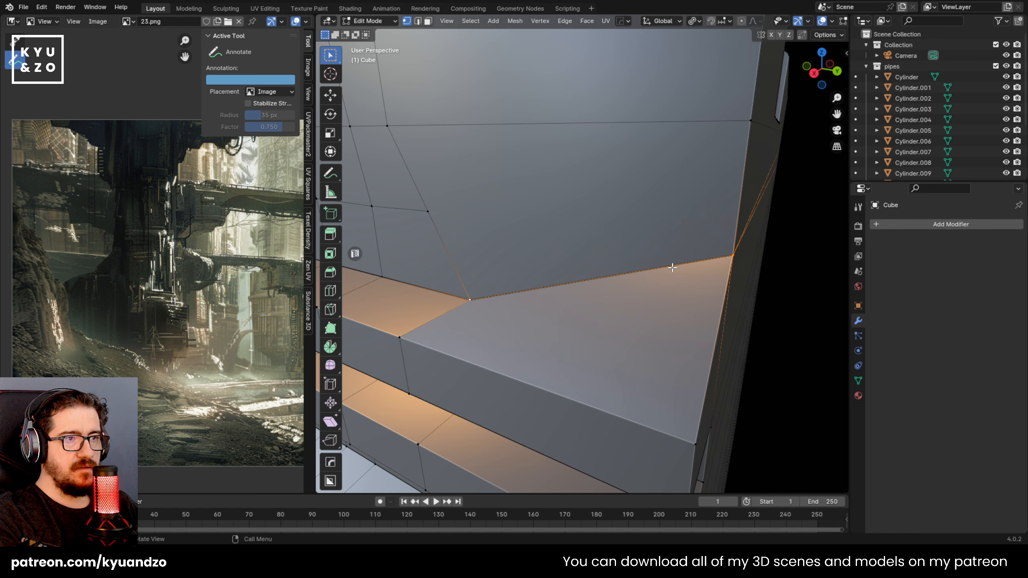
pyautogui.write('45')
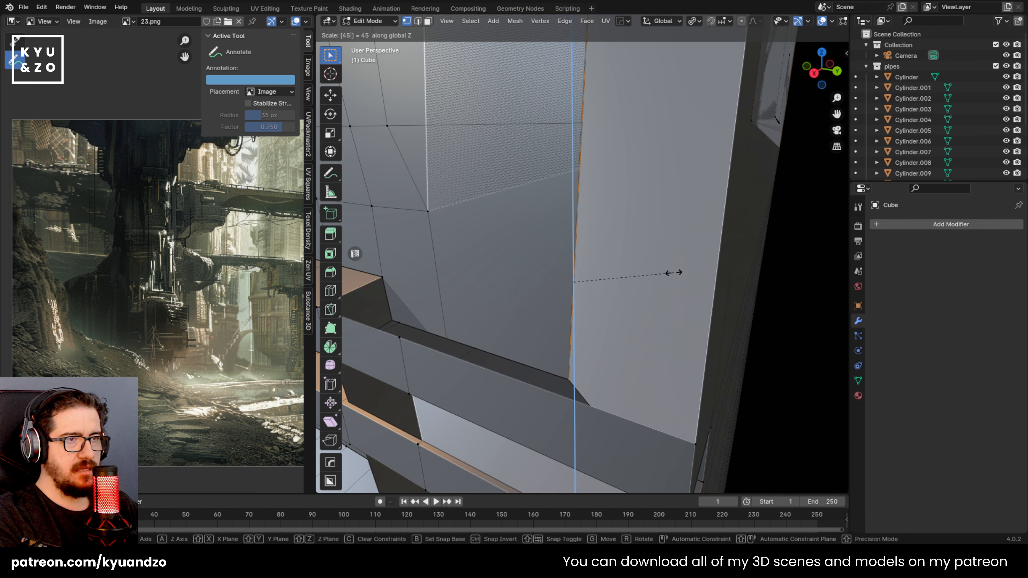
pyautogui.press('Escape')
# Level the two back-edge vertices of the ledge's end section by scaling them to 0 along Z
pyautogui.write('sz')
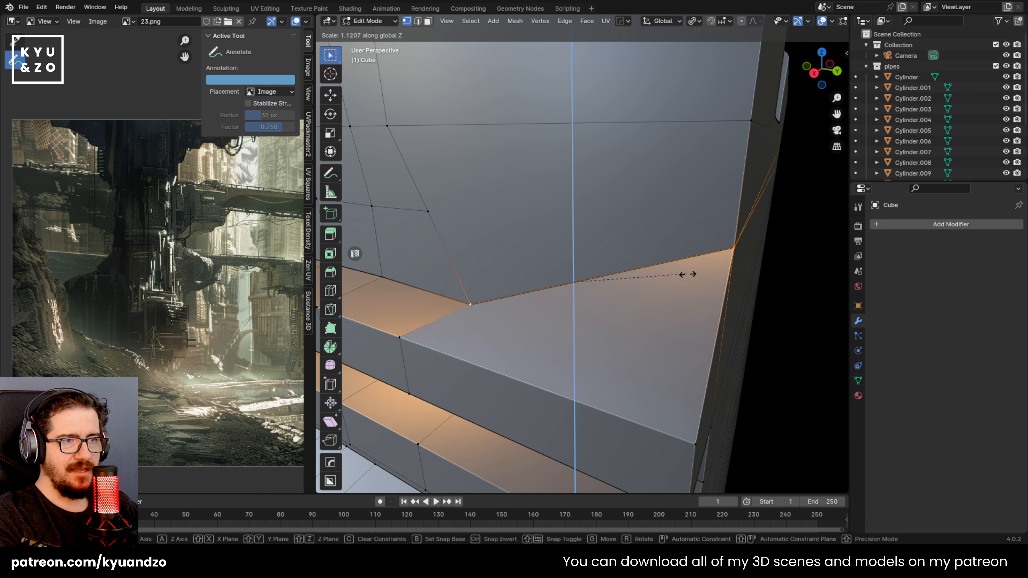
pyautogui.write('6')
pyautogui.press('BackSpace')
pyautogui.press('BackSpace')
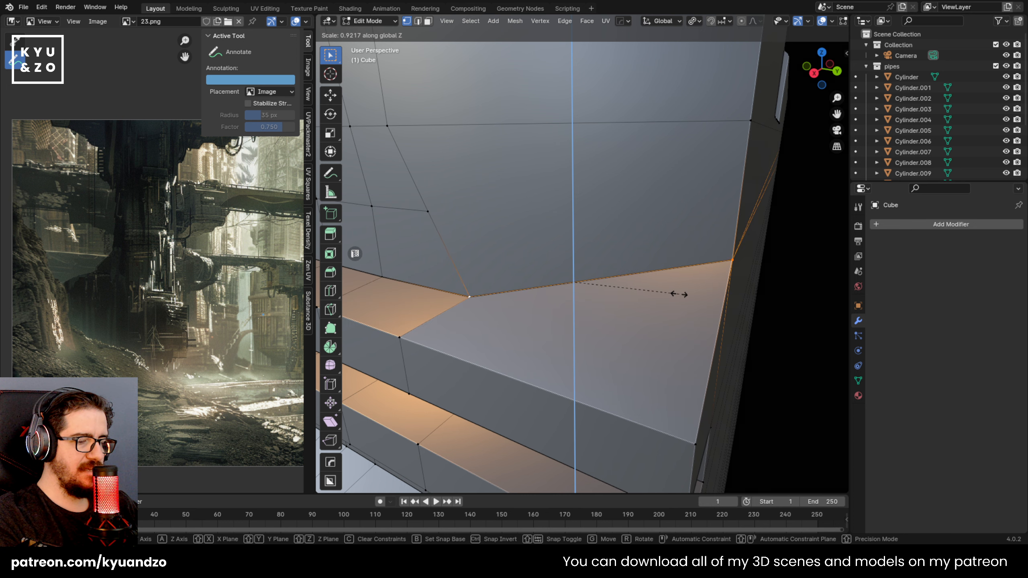
pyautogui.write('0')
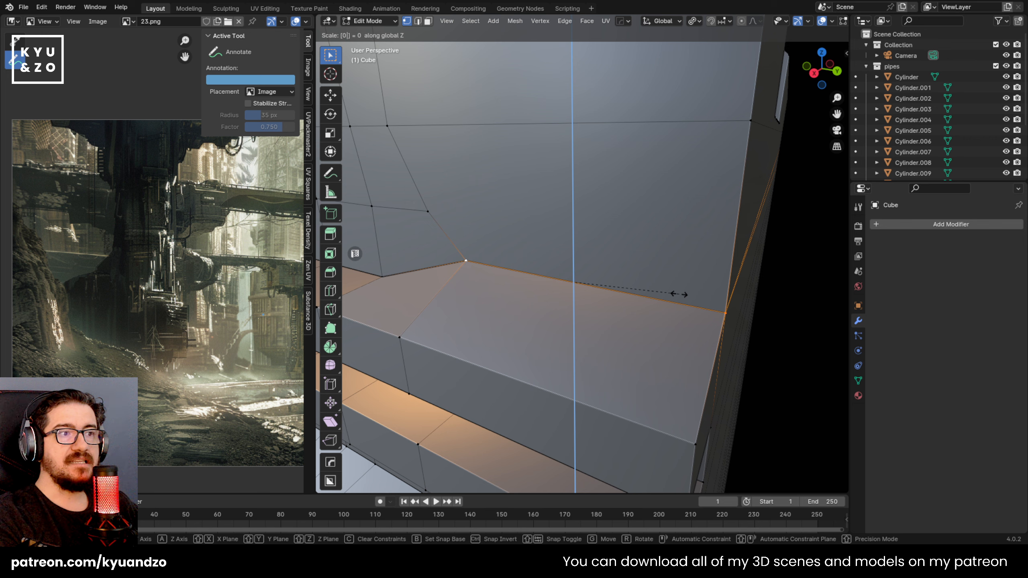
pyautogui.press('Return')
pyautogui.scroll(-3, 679, 290)
pyautogui.scroll(3, 679, 290)
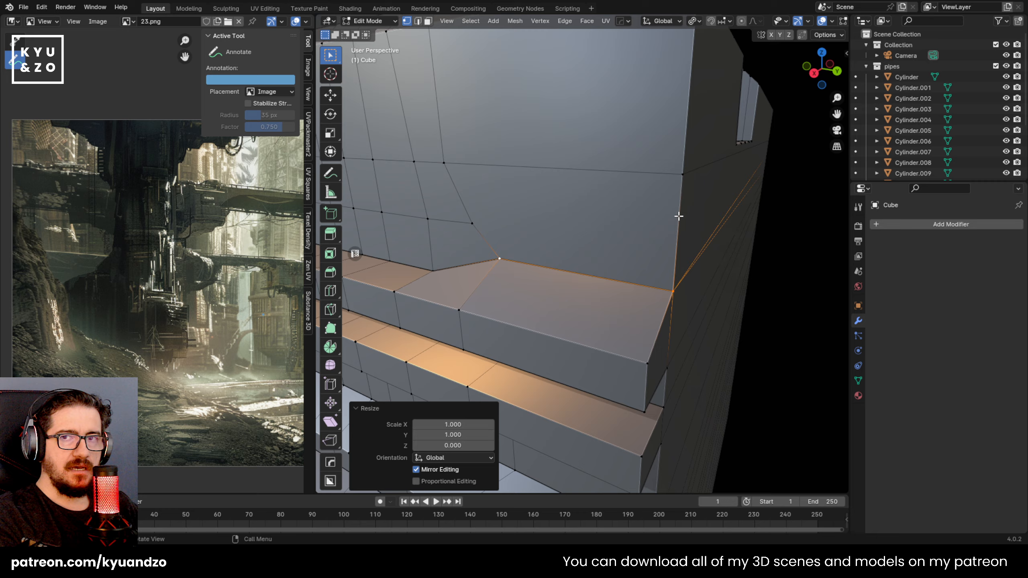
pyautogui.moveTo(678, 216); pyautogui.dragTo(462, 273, button='middle')
pyautogui.moveTo(570, 298); pyautogui.dragTo(603, 299, button='middle')
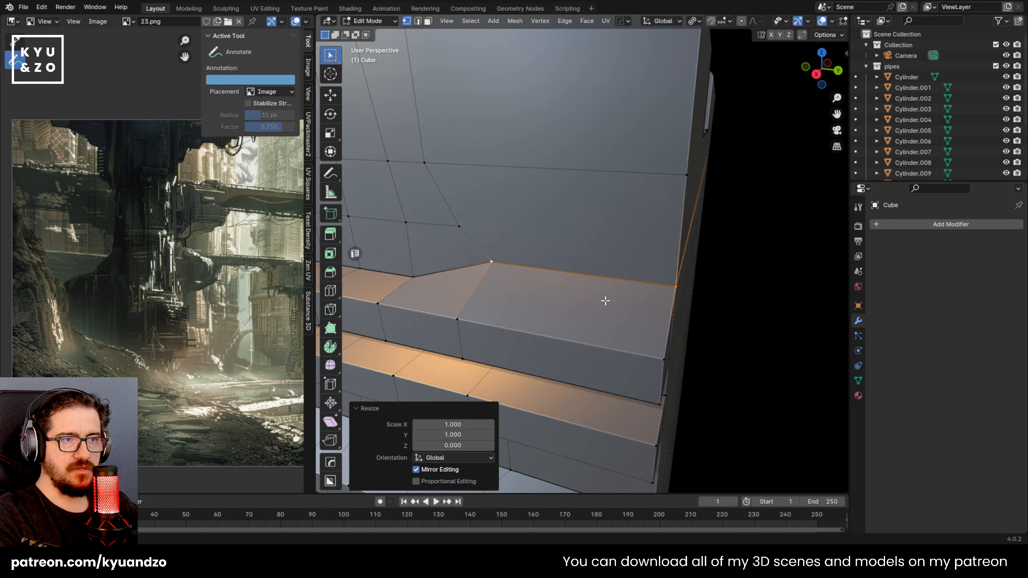
pyautogui.scroll(2, 615, 281)
pyautogui.moveTo(565, 257); pyautogui.dragTo(521, 265, button='middle')
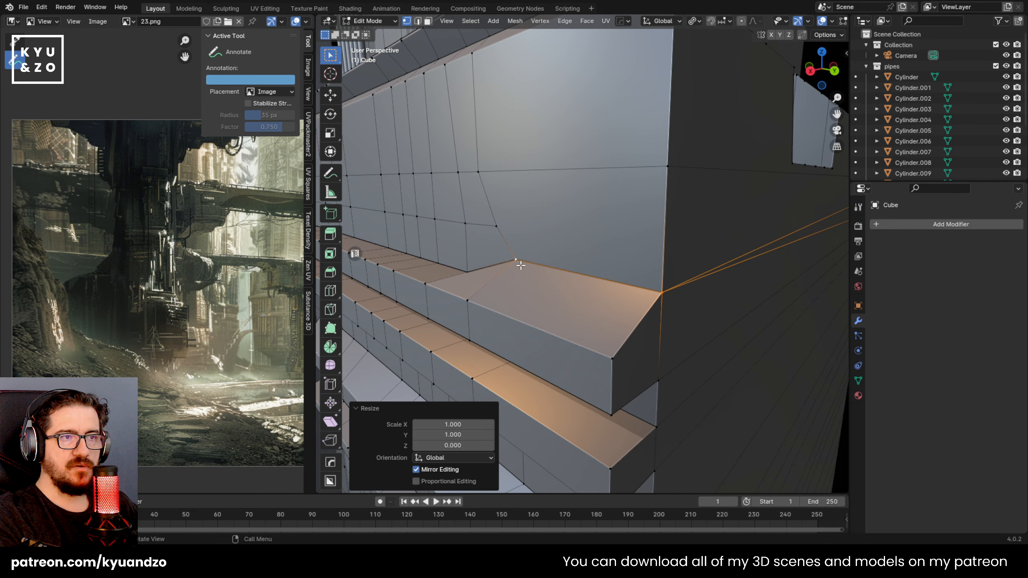
pyautogui.scroll(-3, 604, 294)
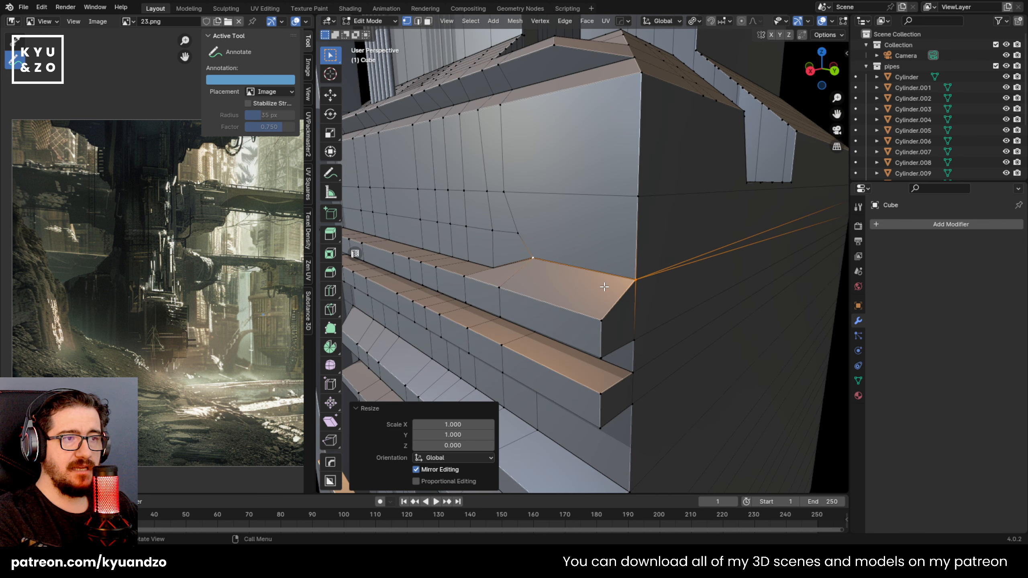
# Lower the wall corner vertex at the ledge's outer end about 0.0687 m along Z, snapped level with the ledge's inner back vertex
pyautogui.scroll(3, 604, 289)
pyautogui.scroll(2, 604, 287)
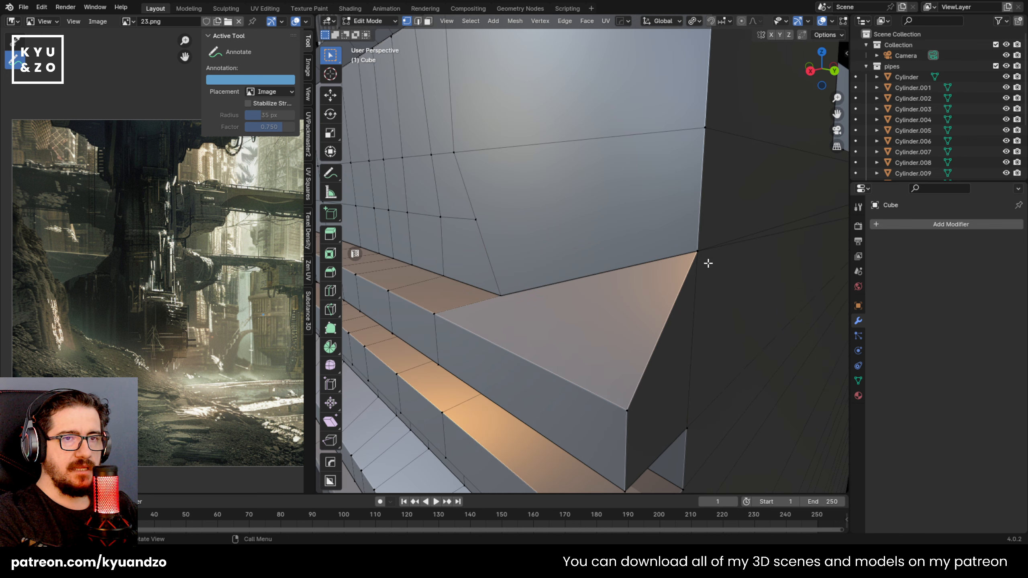
pyautogui.click(694, 22)
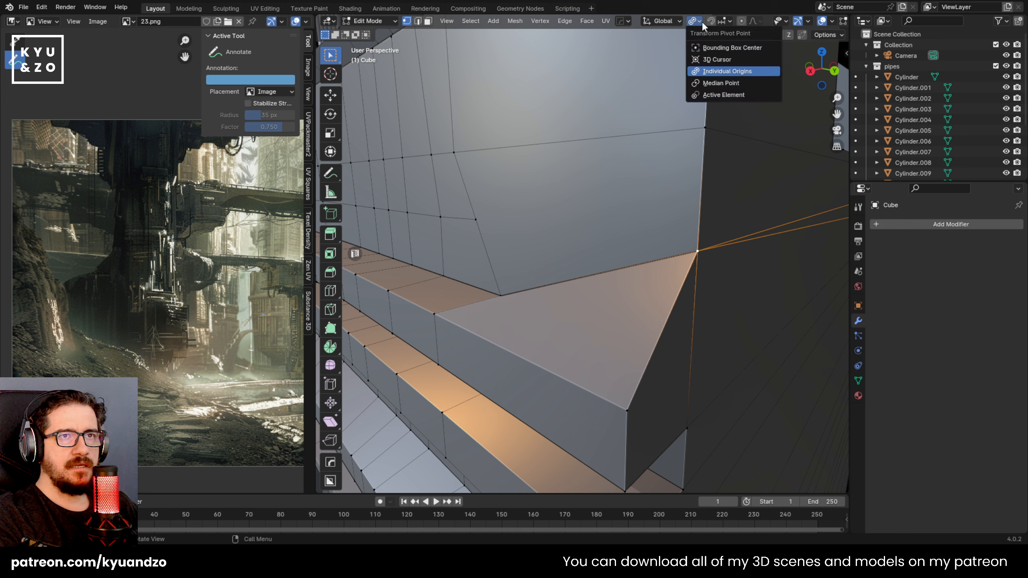
pyautogui.click(729, 21)
pyautogui.click(703, 88)
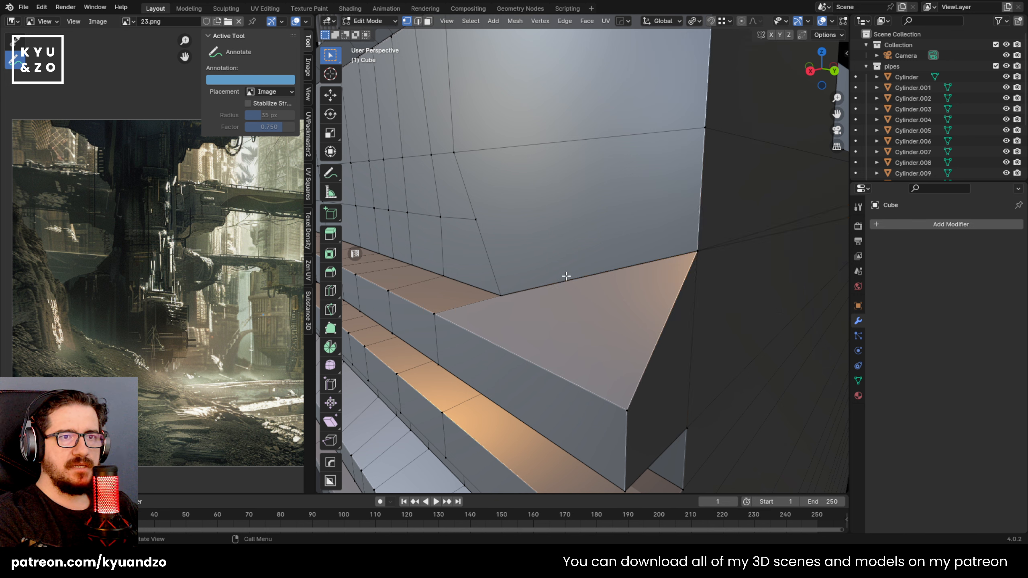
pyautogui.moveTo(631, 259); pyautogui.dragTo(652, 248, button='middle')
pyautogui.press('g')
pyautogui.press('z')
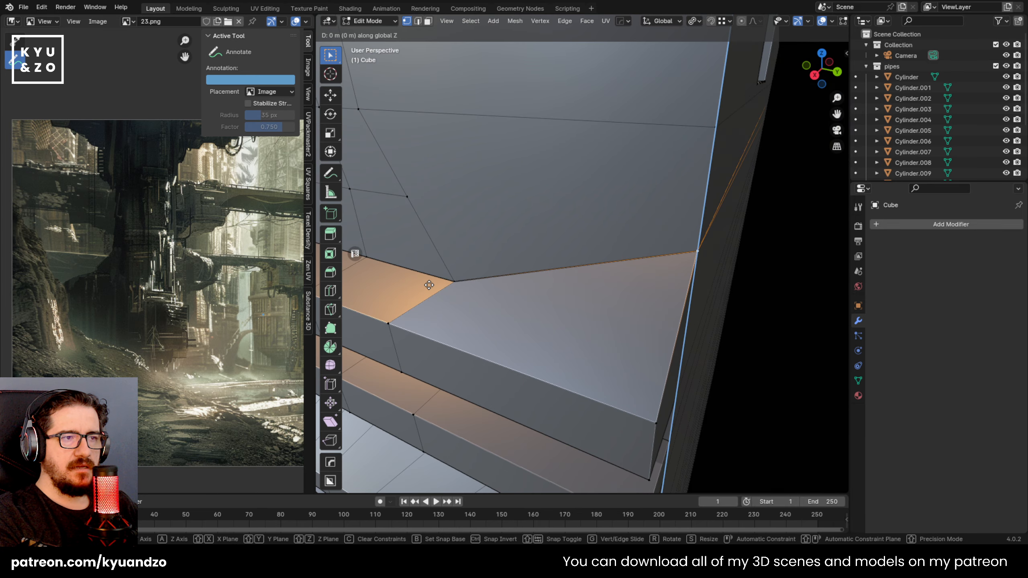
pyautogui.rightClick(650, 297)
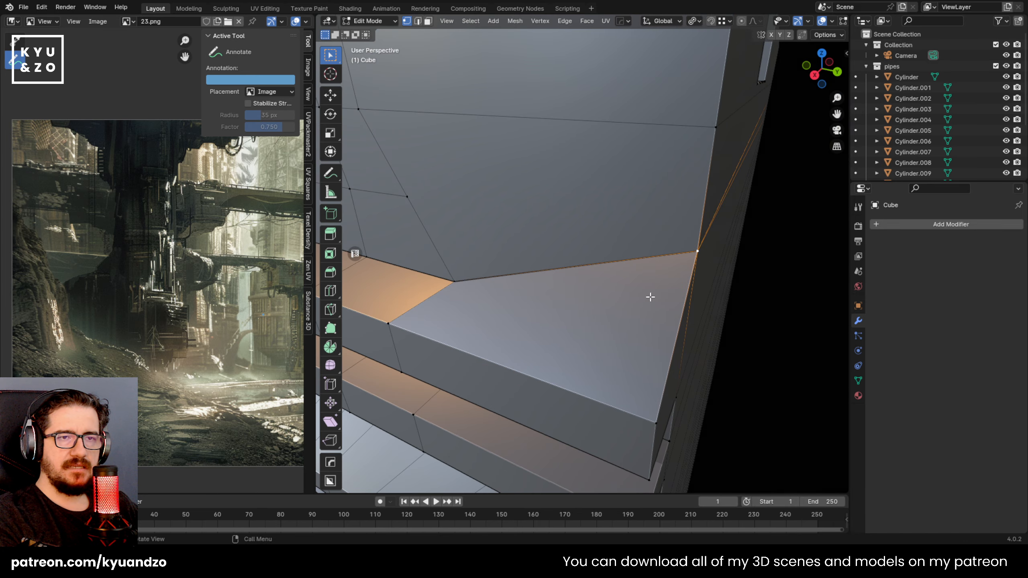
pyautogui.press('g')
pyautogui.press('z')
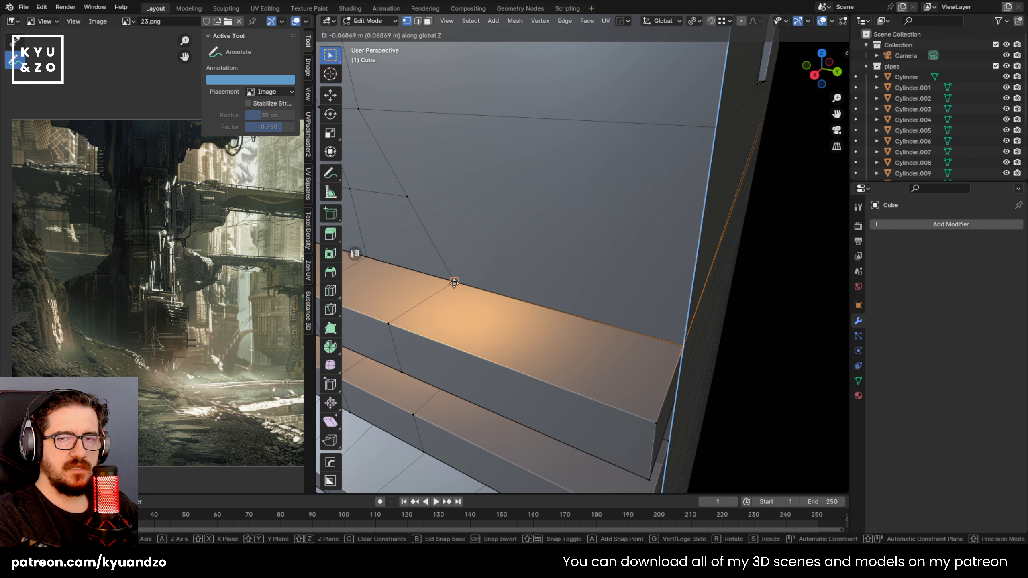
pyautogui.click(453, 283)
# Try to move the two vertices of the crooked vertical edge line on the strip above the upper ledge together along Y
pyautogui.moveTo(454, 283)
pyautogui.mouseDown(button='middle')
pyautogui.moveTo(413, 259)
pyautogui.moveTo(374, 212)
pyautogui.moveTo(452, 271)
pyautogui.mouseUp(button='middle')
pyautogui.moveTo(505, 206); pyautogui.dragTo(516, 239, button='middle')
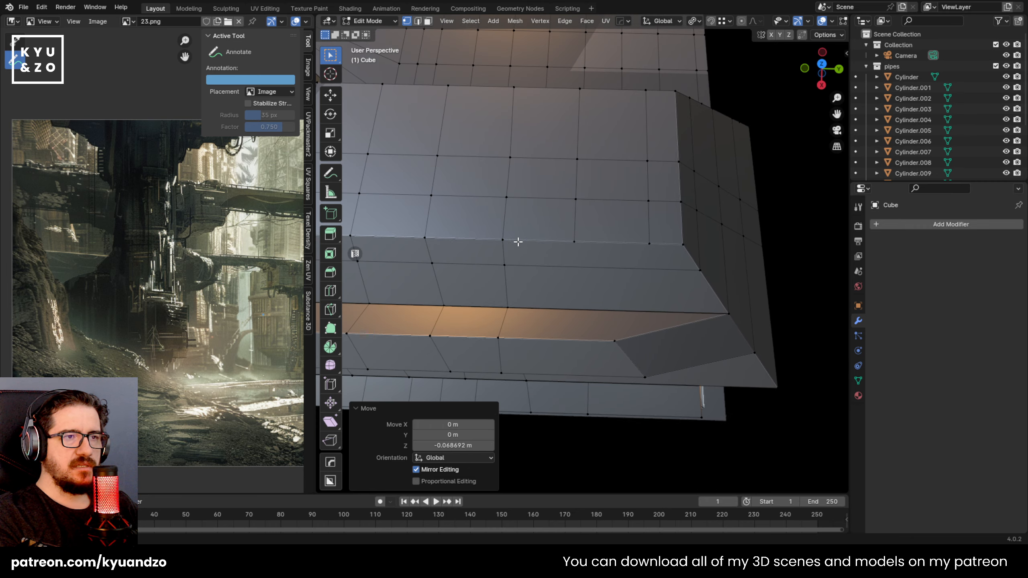
pyautogui.scroll(3, 647, 269)
pyautogui.moveTo(648, 269); pyautogui.dragTo(587, 271, button='middle')
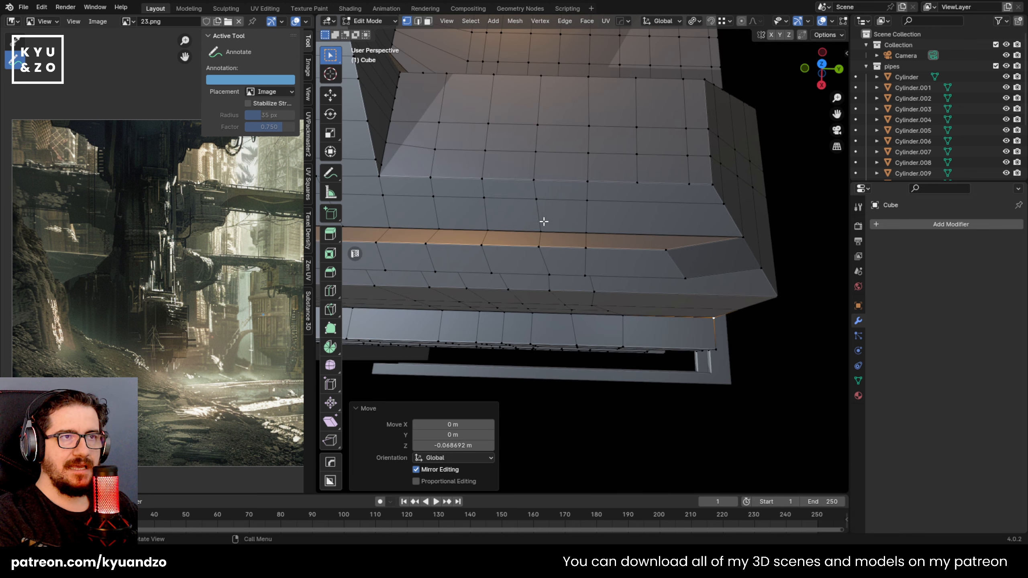
pyautogui.moveTo(544, 223); pyautogui.dragTo(584, 246, button='middle')
pyautogui.scroll(3, 584, 246)
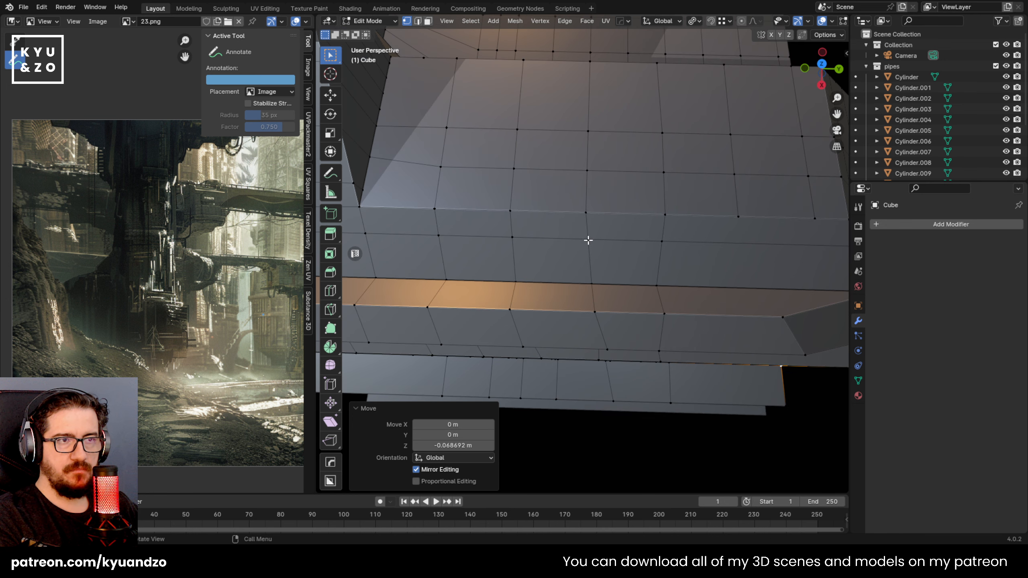
pyautogui.click(563, 281)
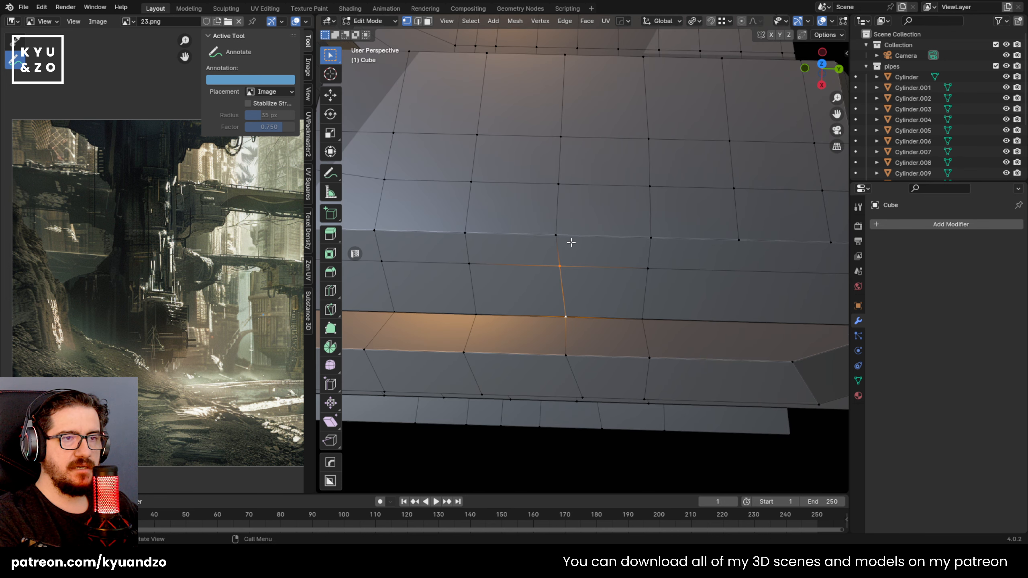
pyautogui.press('g')
pyautogui.press('y')
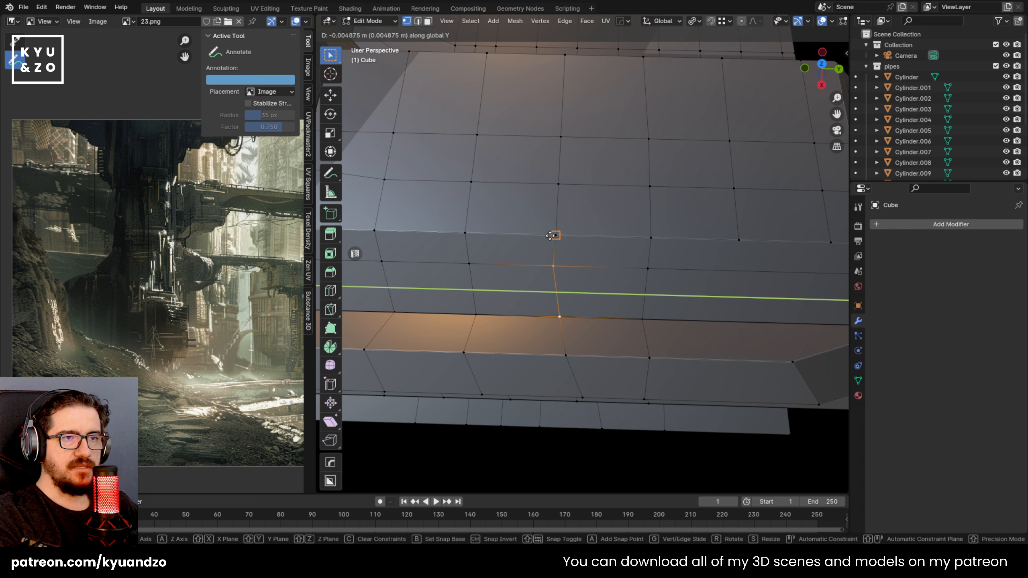
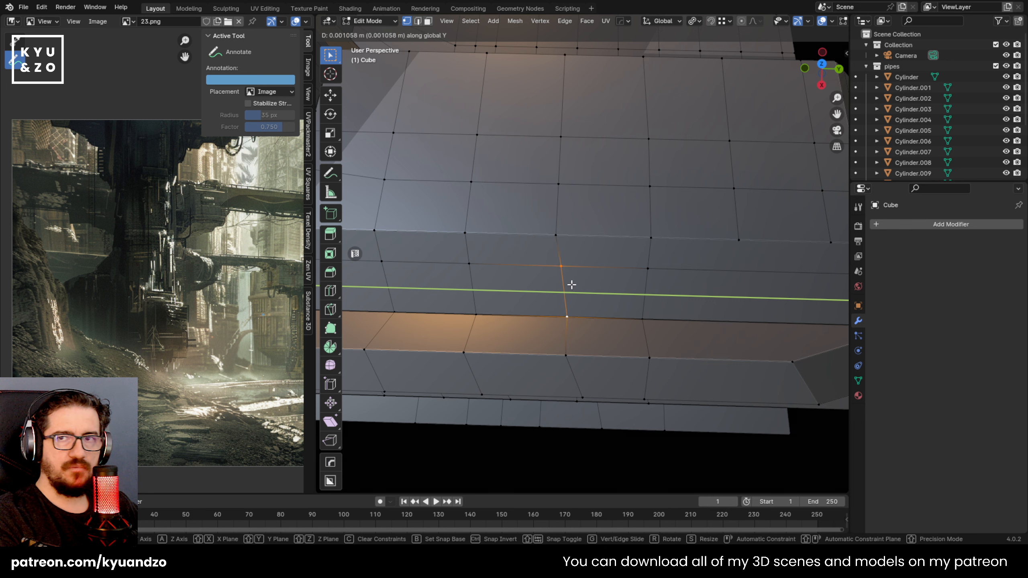
pyautogui.click(567, 303)
# Align the strip's middle vertex and the upper ledge's back-edge vertex along Y by snapping each to the straight edge line above
pyautogui.click(560, 266)
pyautogui.press('g')
pyautogui.press('y')
pyautogui.press('x')
pyautogui.press('y')
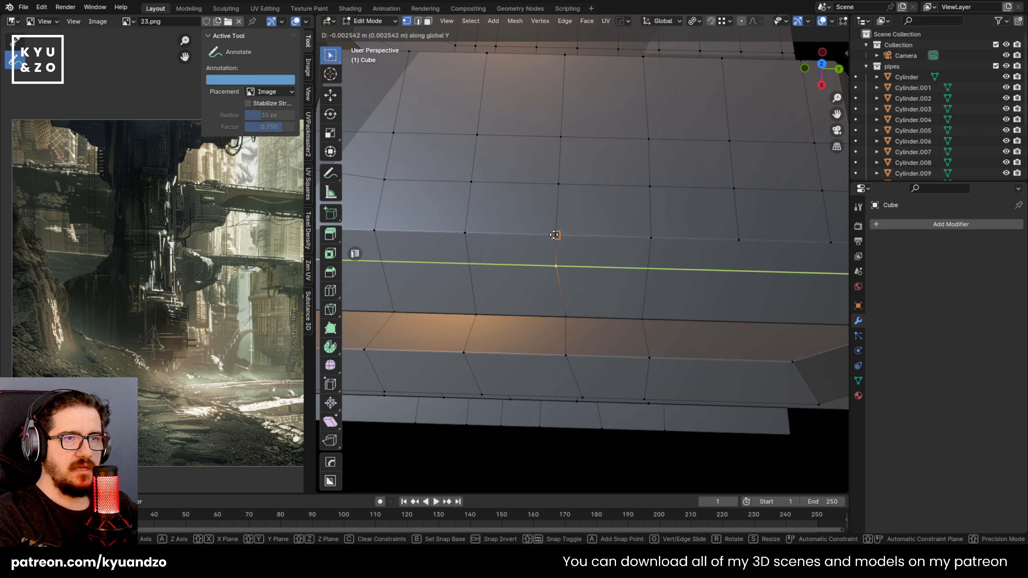
pyautogui.click(553, 234)
pyautogui.click(567, 323)
pyautogui.press('g')
pyautogui.press('y')
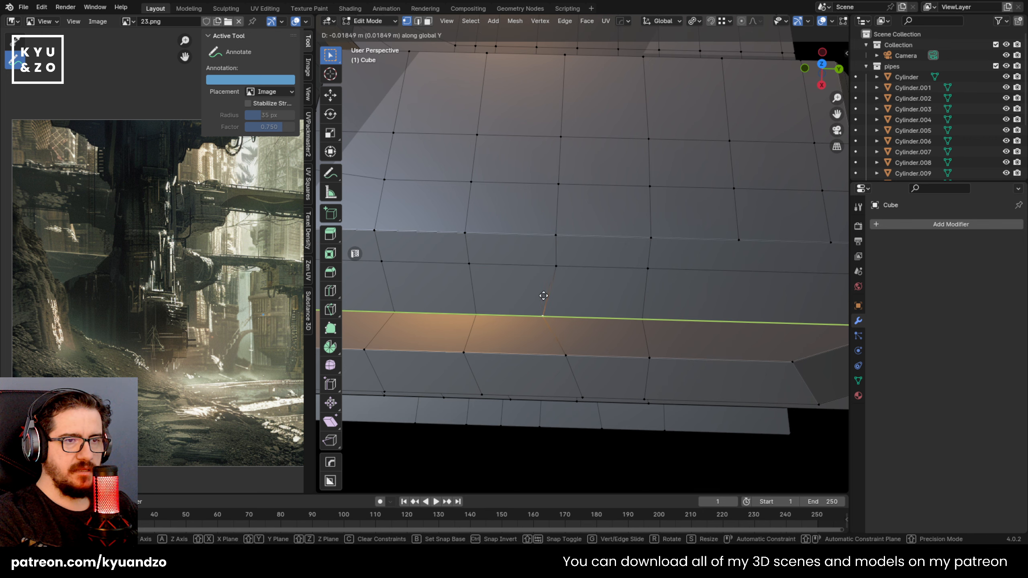
pyautogui.click(555, 269)
# Align the edge line's two vertices on the upper ledge's front face along Y by snapping them to the line above
pyautogui.keyDown('shift'); pyautogui.moveTo(546, 390); pyautogui.dragTo(557, 254, button='middle'); pyautogui.keyUp('shift')
pyautogui.press('g')
pyautogui.press('y')
pyautogui.click(557, 222)
pyautogui.click(590, 253)
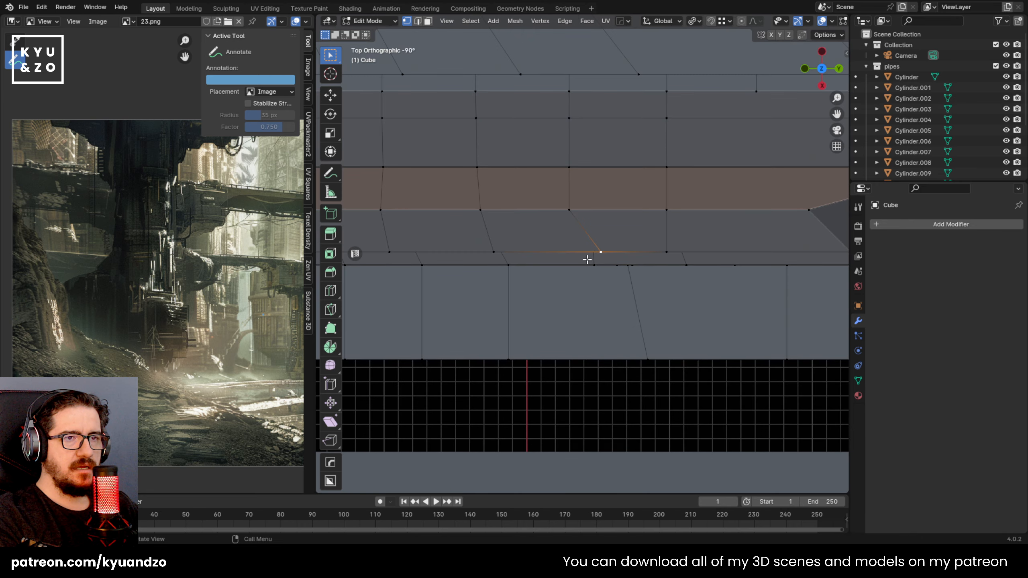
pyautogui.press('g')
pyautogui.press('y')
pyautogui.keyDown('ctrl'); pyautogui.click(570, 212); pyautogui.keyUp('ctrl')
# Try to move the column's five vertices on the lower sloped band and large wall together along Y in the right orthographic view
pyautogui.moveTo(592, 310); pyautogui.dragTo(587, 200, button='middle')
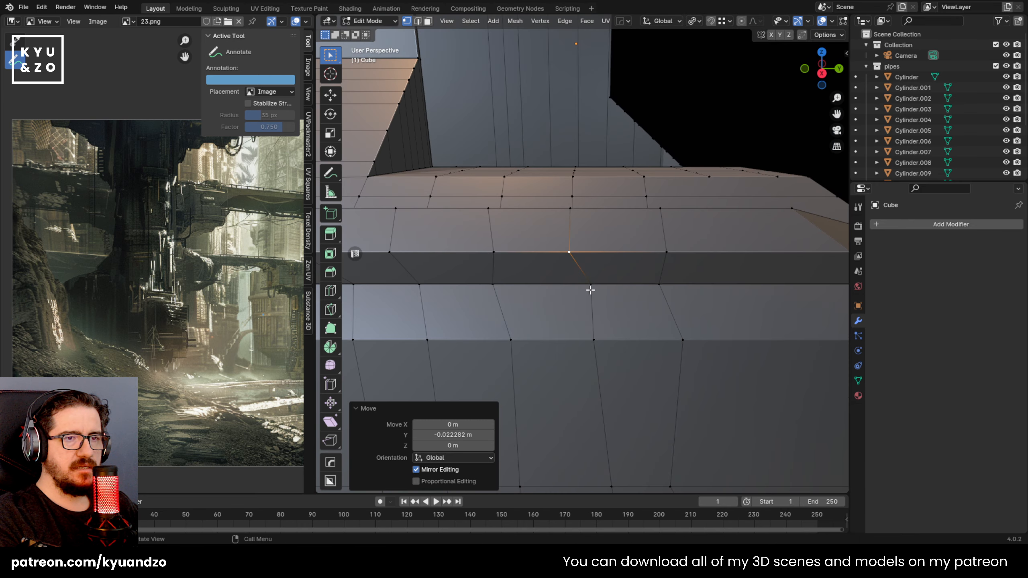
pyautogui.keyDown('shift'); pyautogui.click(591, 286); pyautogui.keyUp('shift')
pyautogui.moveTo(590, 300); pyautogui.dragTo(586, 320, button='middle')
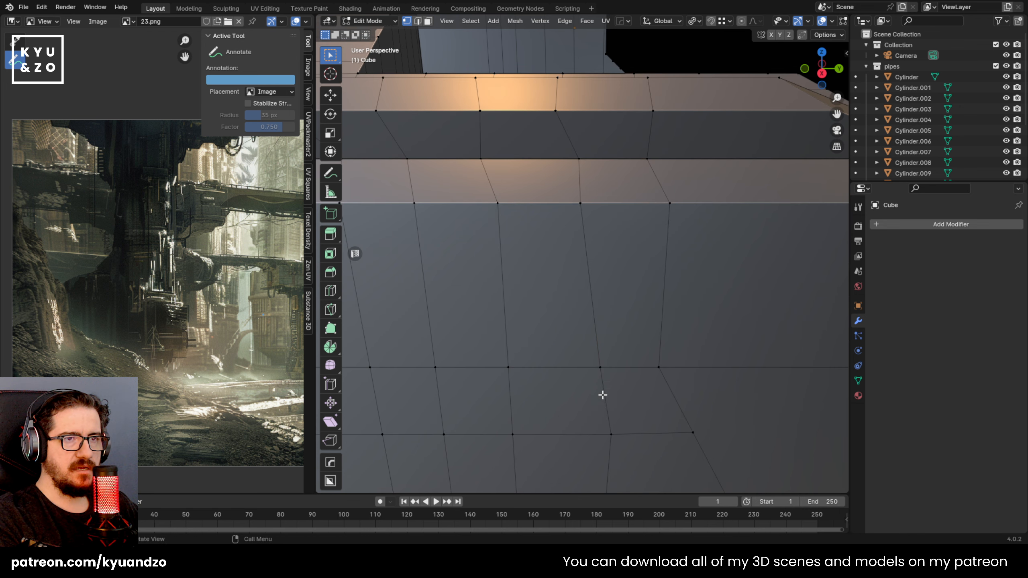
pyautogui.scroll(-3, 604, 384)
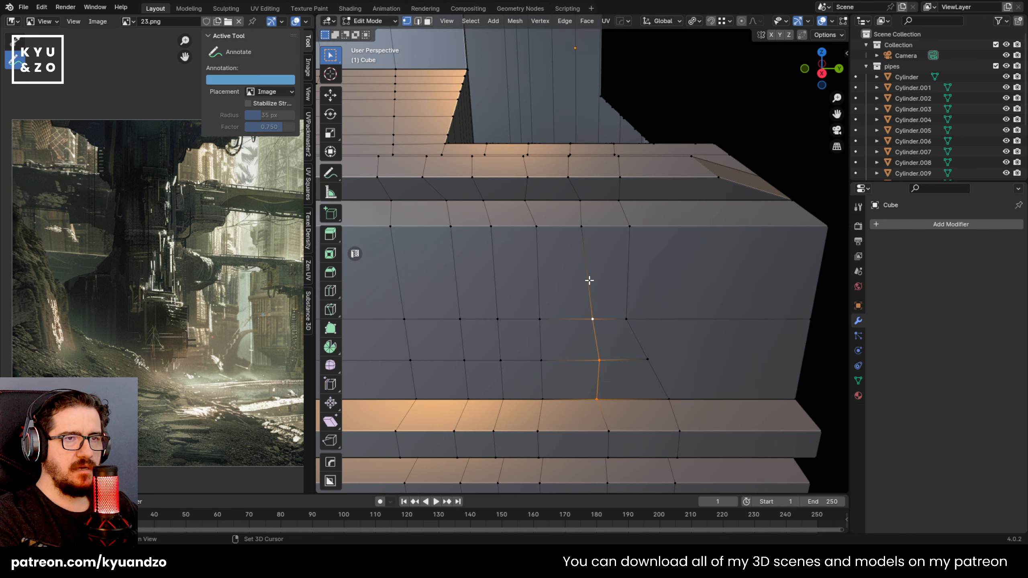
pyautogui.press('KP_3')
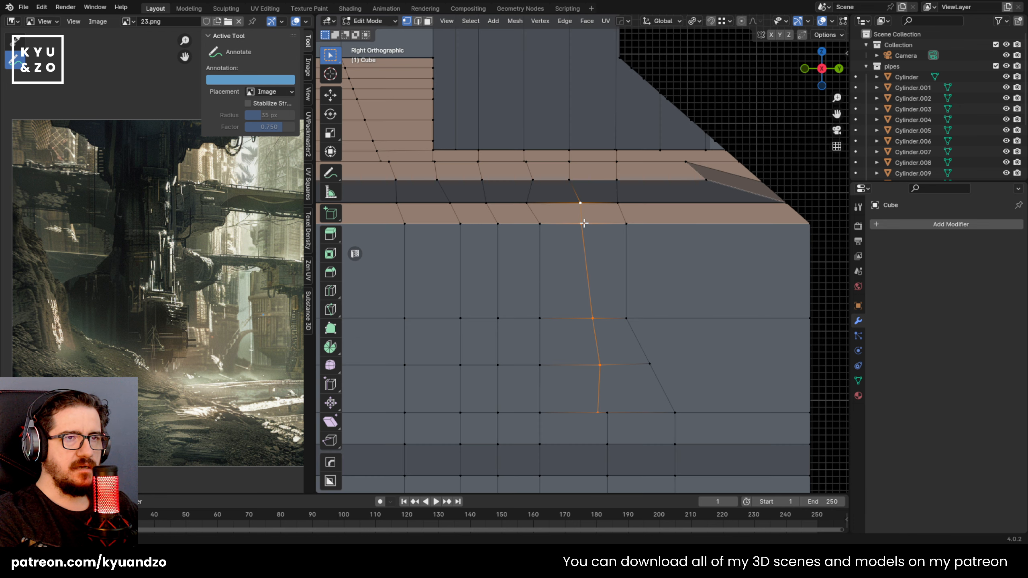
pyautogui.press('g')
pyautogui.press('y')
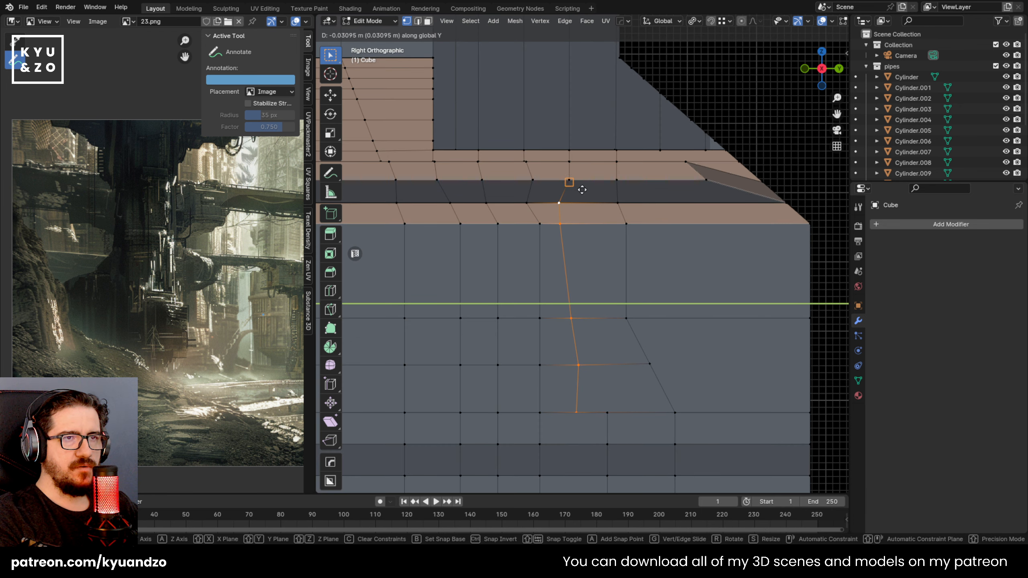
pyautogui.click(567, 201)
# Align the column's back and front vertices on the lower sloped band along Y by snapping each to the ledge vertex above
pyautogui.press('g')
pyautogui.press('y')
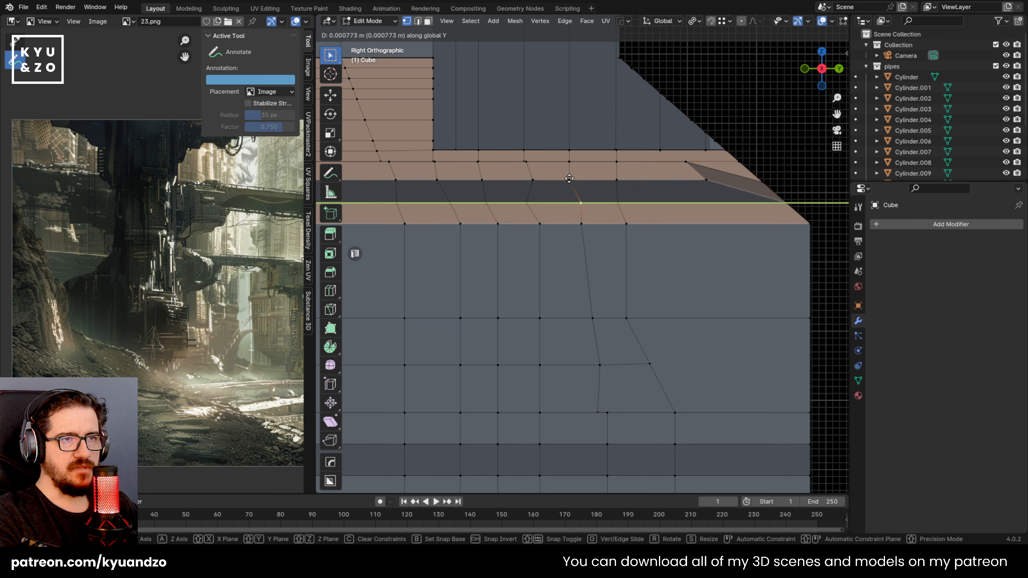
pyautogui.keyDown('ctrl'); pyautogui.click(569, 180); pyautogui.keyUp('ctrl')
pyautogui.click(582, 221)
pyautogui.press('g')
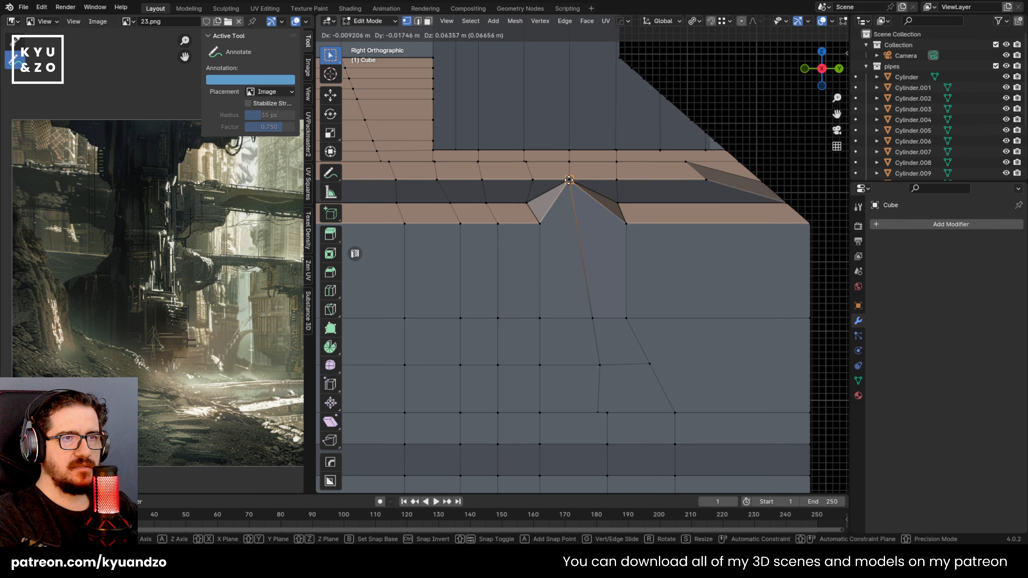
pyautogui.press('y')
pyautogui.keyDown('ctrl'); pyautogui.click(569, 180); pyautogui.keyUp('ctrl')
# Try to scale the column's first vertex on the large wall below the sloped band along Y
pyautogui.click(591, 318)
pyautogui.press('s')
pyautogui.press('y')
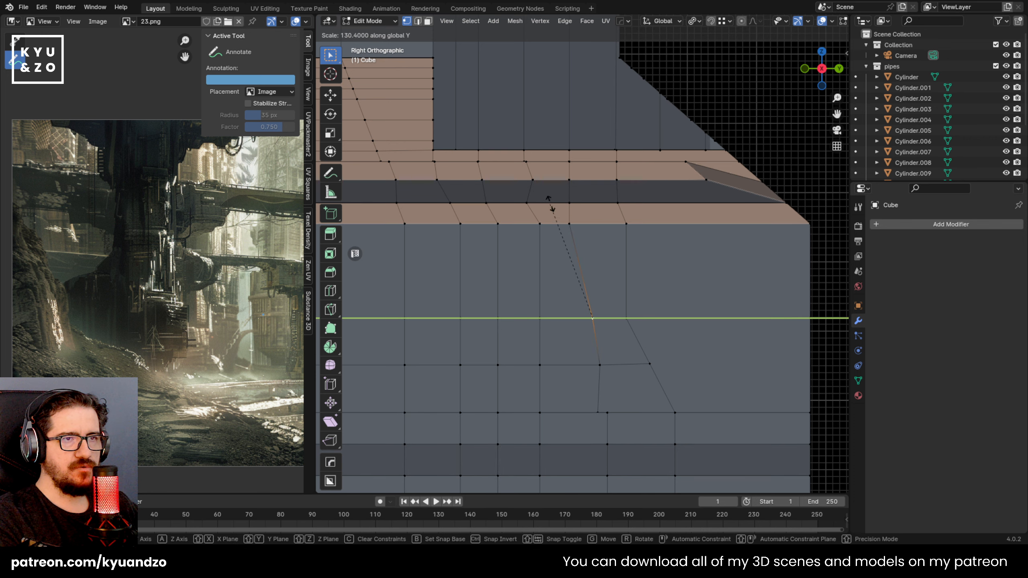
pyautogui.rightClick(570, 227)
pyautogui.press('s')
pyautogui.press('y')
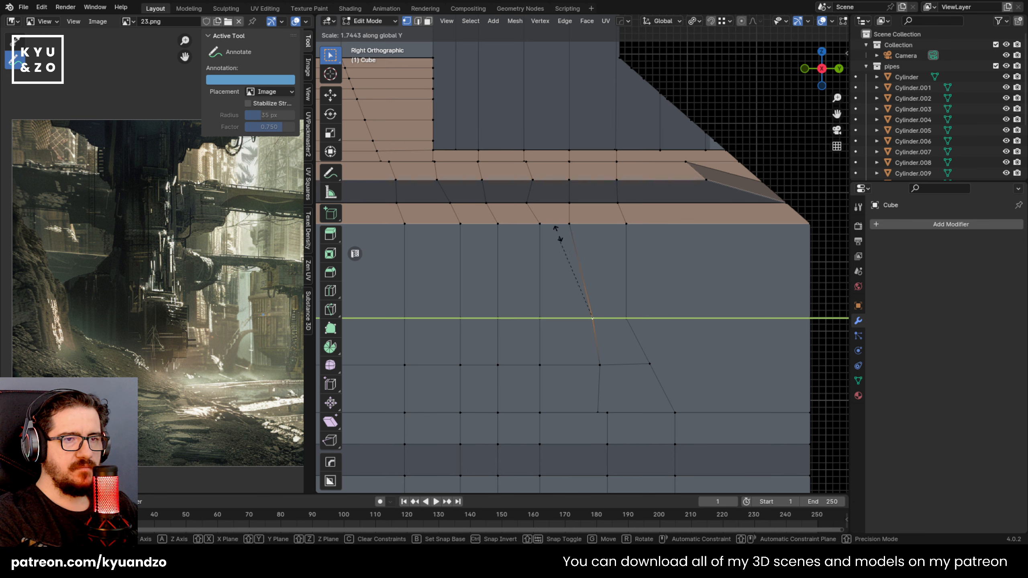
pyautogui.rightClick(570, 241)
# Align the column's two middle vertices on the large wall along Y by snapping each to the vertex directly above
pyautogui.moveTo(569, 244); pyautogui.dragTo(569, 279, button='middle')
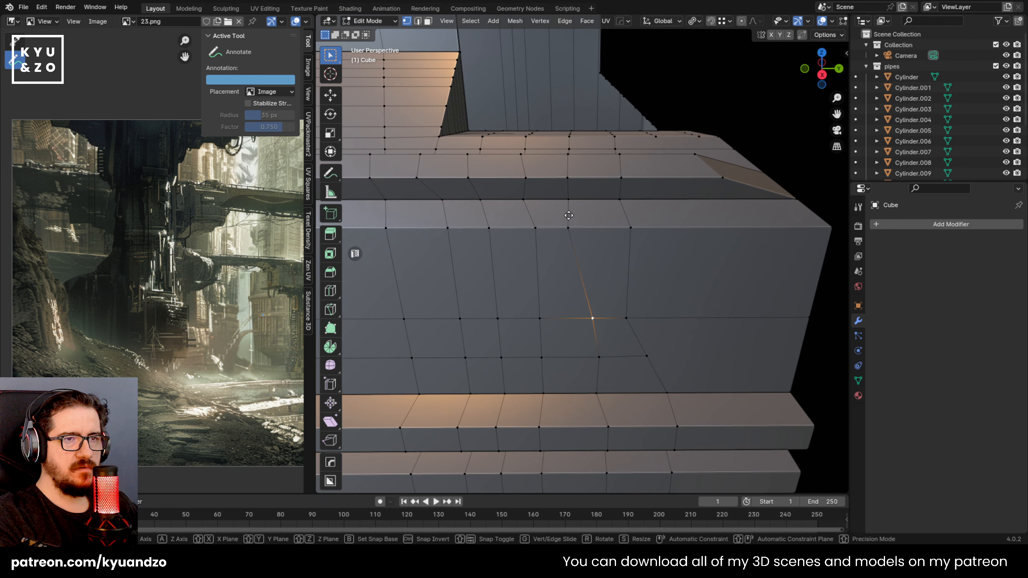
pyautogui.press('g')
pyautogui.press('y')
pyautogui.keyDown('ctrl'); pyautogui.click(568, 227); pyautogui.keyUp('ctrl')
pyautogui.click(600, 355)
pyautogui.press('g')
pyautogui.press('y')
pyautogui.press('x')
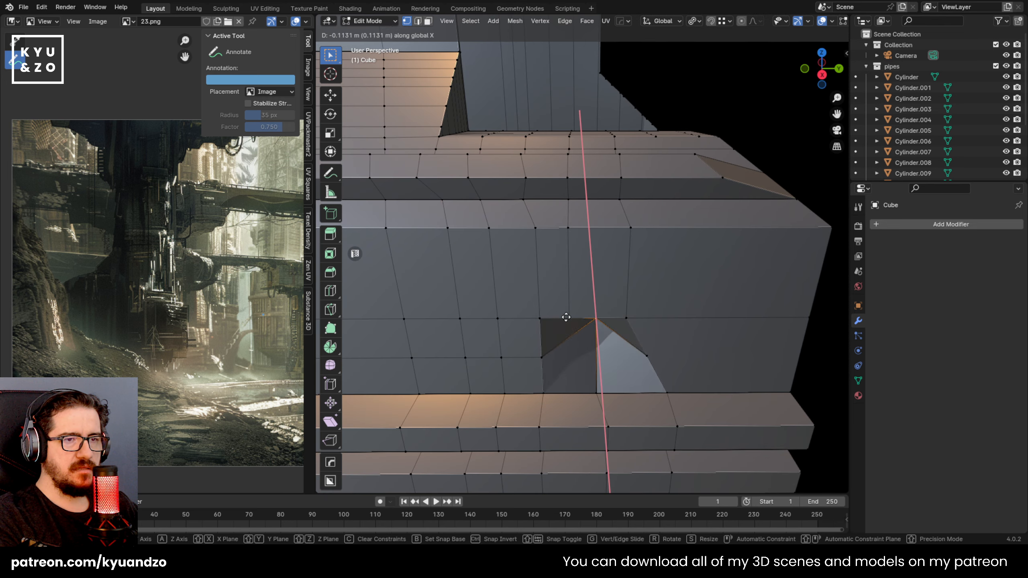
pyautogui.press('y')
pyautogui.keyDown('ctrl'); pyautogui.click(569, 319); pyautogui.keyUp('ctrl')
# Examine the straightened edge line, the ledges and the tower's corner and far side in Edit Mode and Object Mode
pyautogui.press('Tab')
pyautogui.scroll(-2, 587, 364)
pyautogui.press('Tab')
pyautogui.scroll(-1, 590, 363)
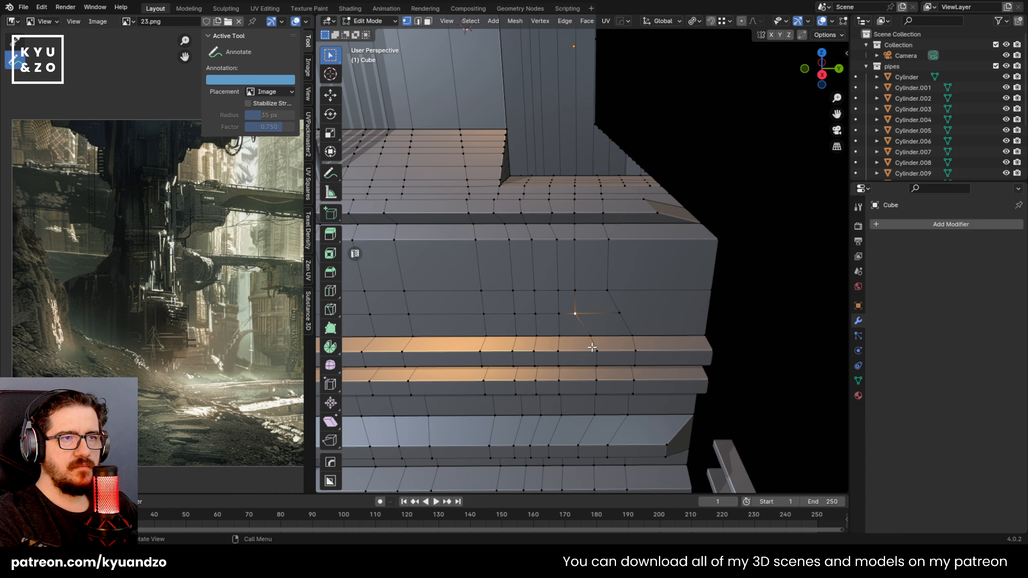
pyautogui.scroll(2, 592, 344)
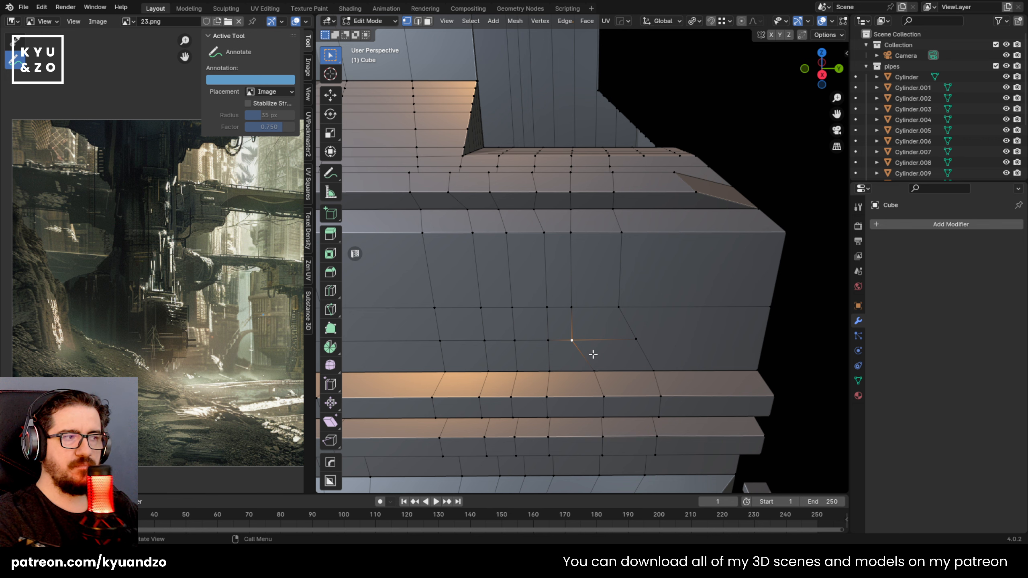
pyautogui.scroll(-2, 593, 354)
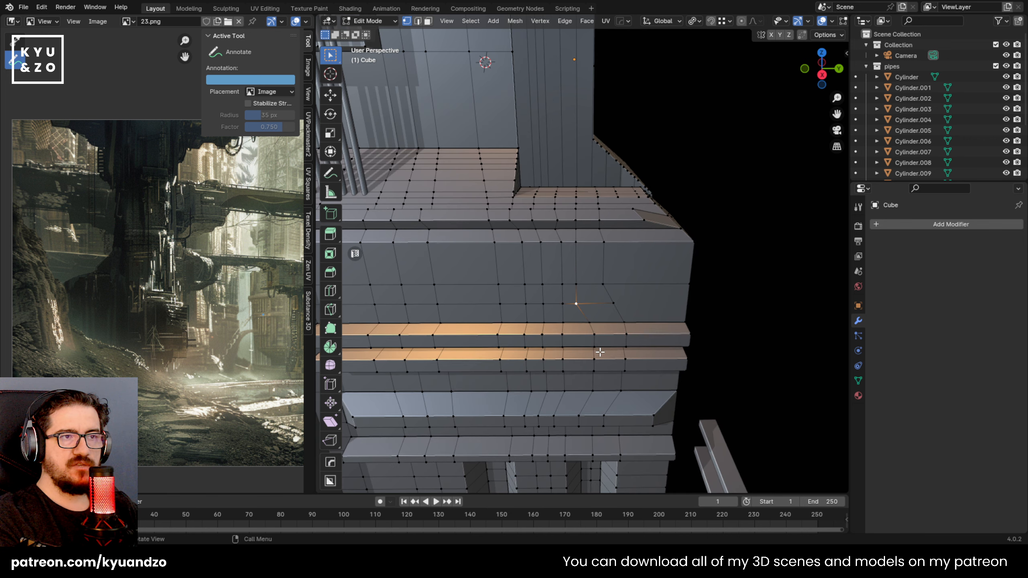
pyautogui.scroll(-2, 602, 350)
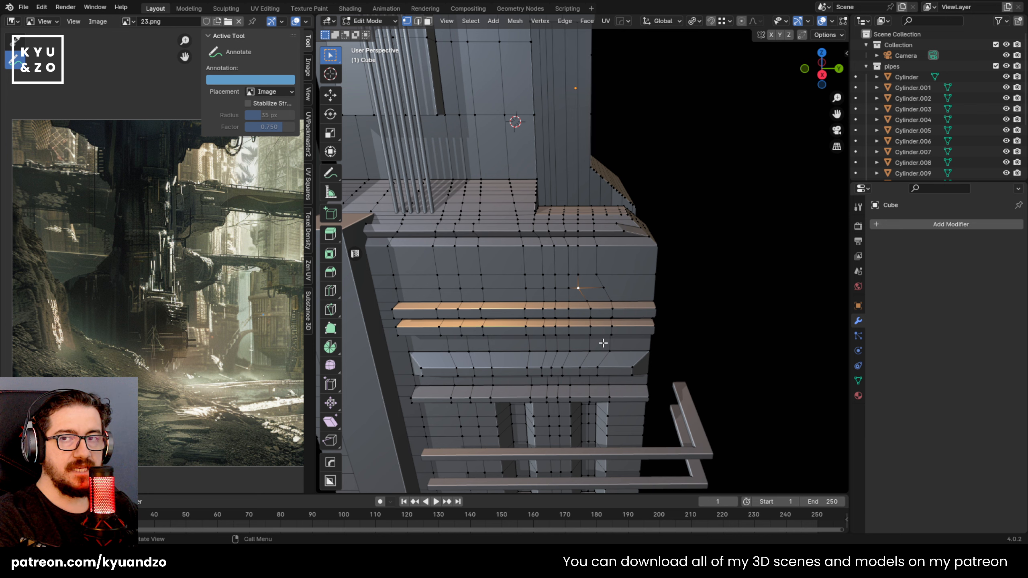
pyautogui.press('Tab')
pyautogui.scroll(2, 603, 342)
pyautogui.scroll(3, 483, 214)
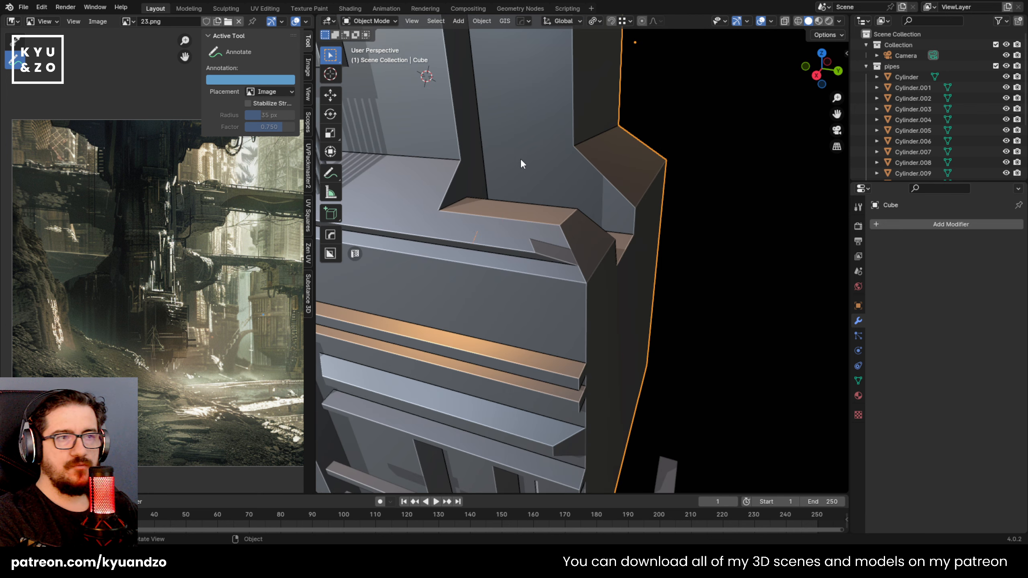
pyautogui.keyDown('shift'); pyautogui.moveTo(521, 163); pyautogui.dragTo(570, 259, button='middle'); pyautogui.keyUp('shift')
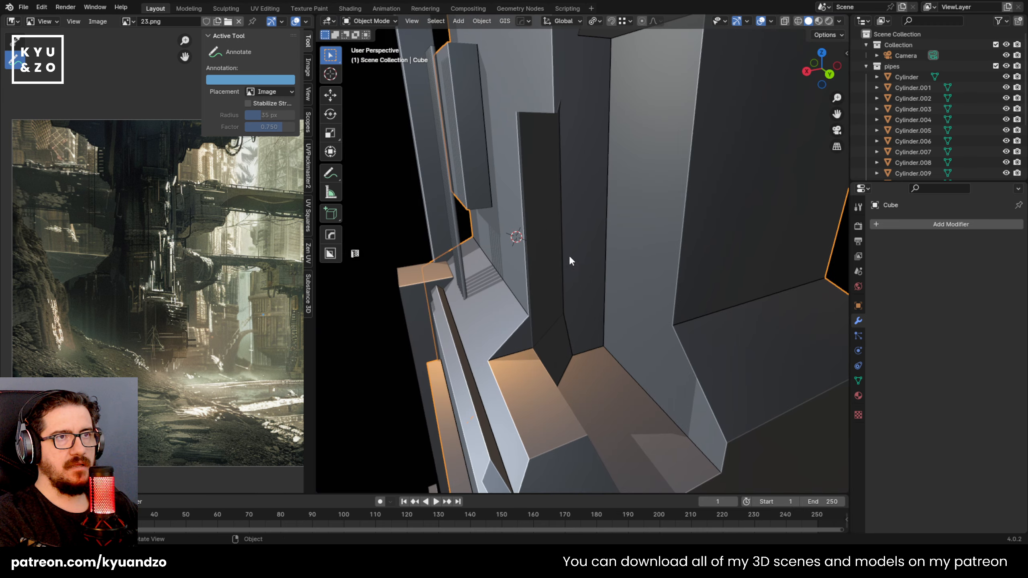
pyautogui.scroll(-2, 599, 149)
pyautogui.press('Tab')
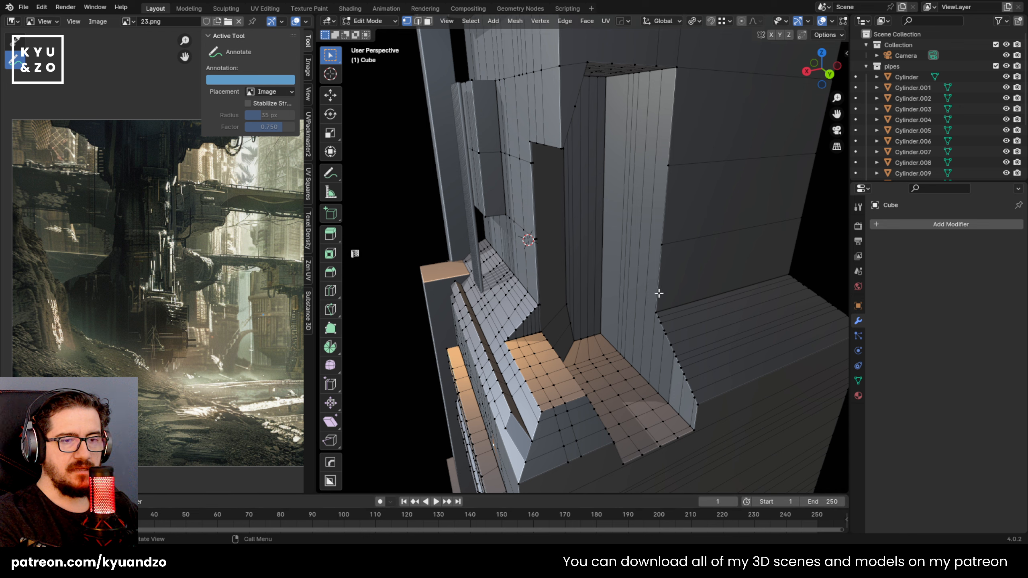
pyautogui.press('Tab')
pyautogui.scroll(-8, 673, 245)
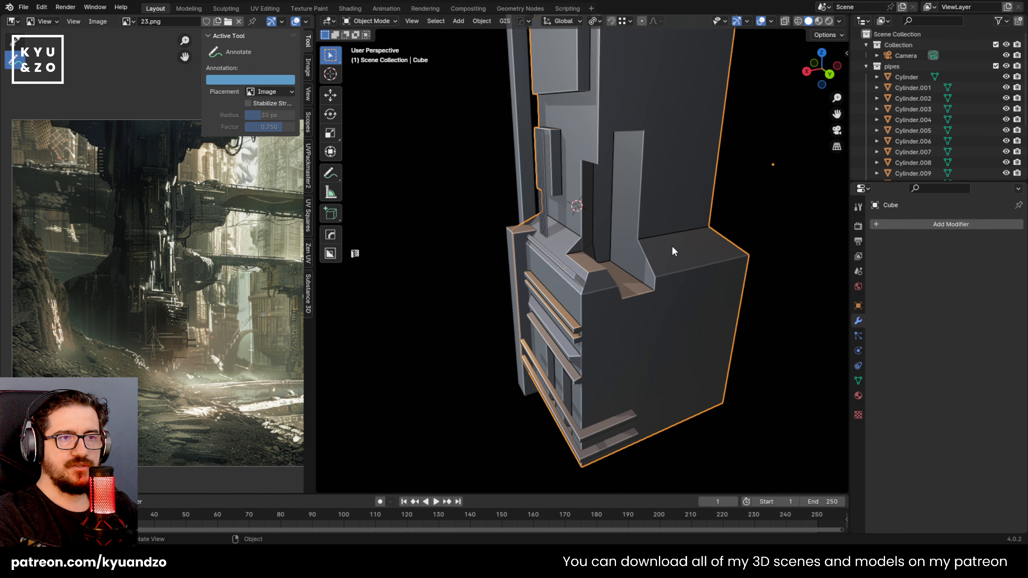
pyautogui.scroll(4, 672, 247)
pyautogui.moveTo(662, 226); pyautogui.dragTo(704, 222, button='middle')
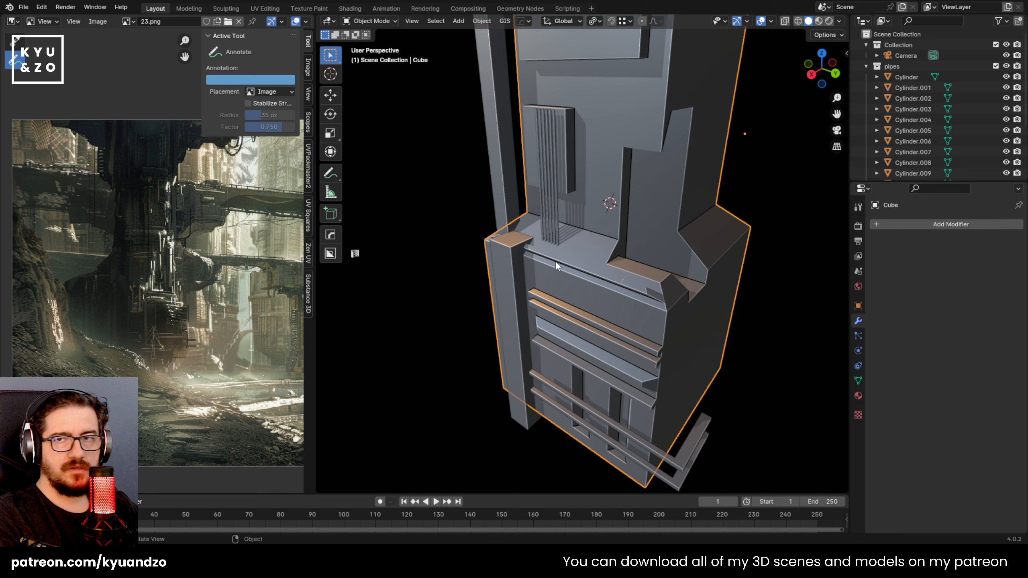
# Examine the tower's notched ledge, the wall above it and the recessed corner in Object Mode and Edit Mode
pyautogui.keyDown('shift'); pyautogui.moveTo(578, 239); pyautogui.dragTo(575, 276, button='middle'); pyautogui.keyUp('shift')
pyautogui.moveTo(574, 275); pyautogui.dragTo(595, 268, button='middle')
pyautogui.keyDown('shift'); pyautogui.moveTo(662, 232); pyautogui.dragTo(623, 239, button='middle'); pyautogui.keyUp('shift')
pyautogui.scroll(1, 619, 236)
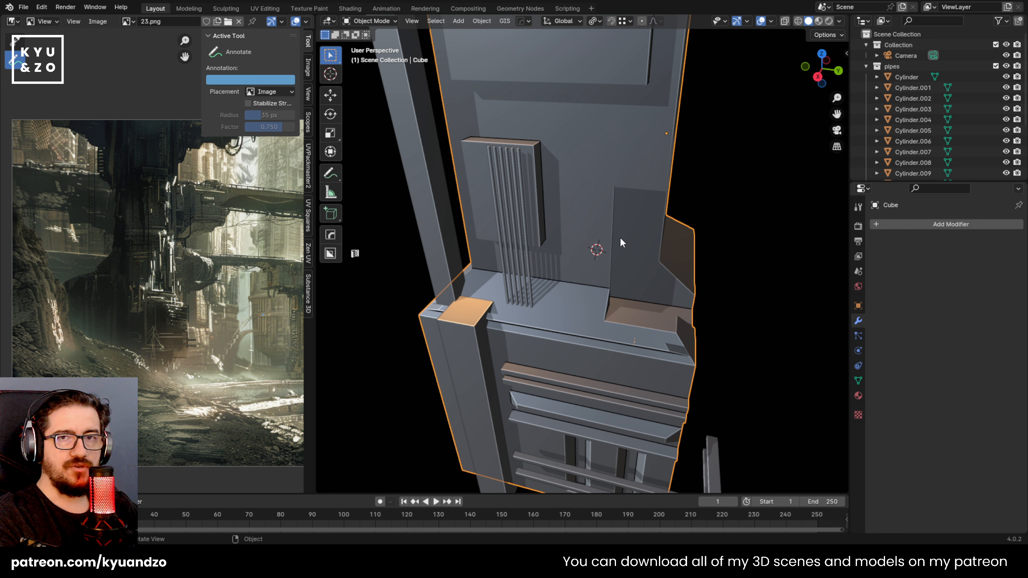
pyautogui.press('Tab')
pyautogui.scroll(5, 628, 232)
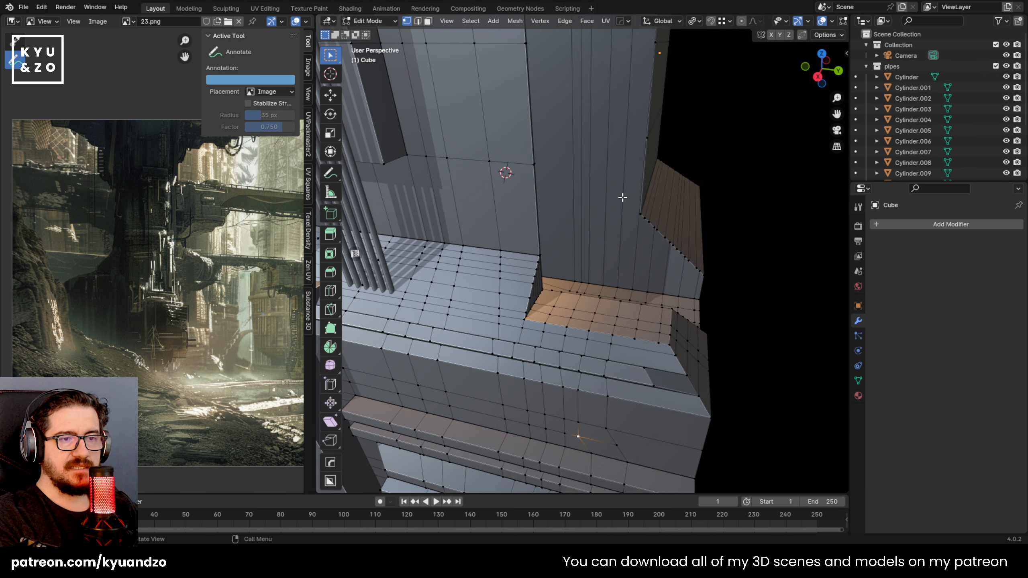
pyautogui.scroll(-5, 622, 197)
pyautogui.press('Tab')
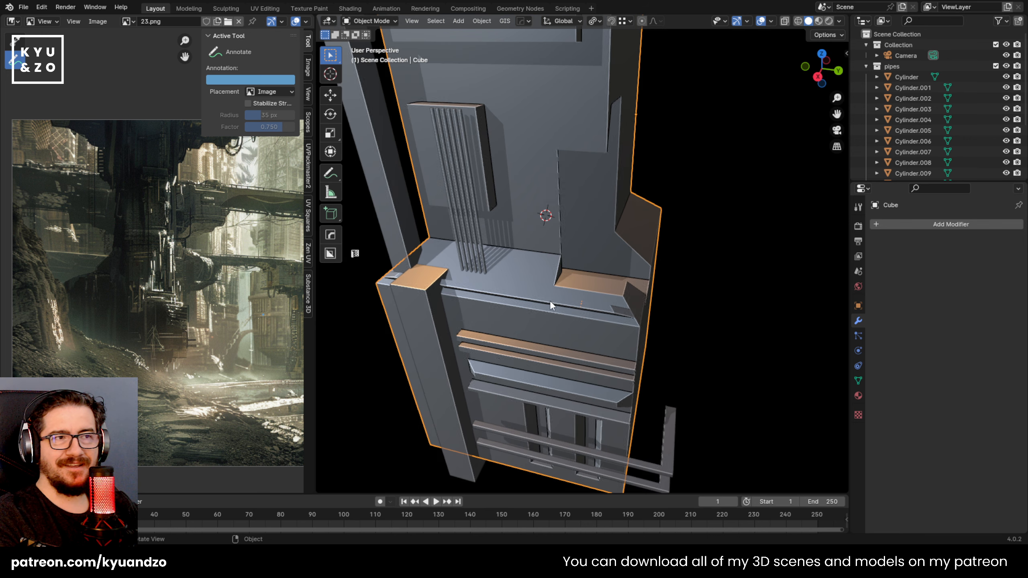
pyautogui.scroll(3, 551, 312)
pyautogui.scroll(-2, 555, 319)
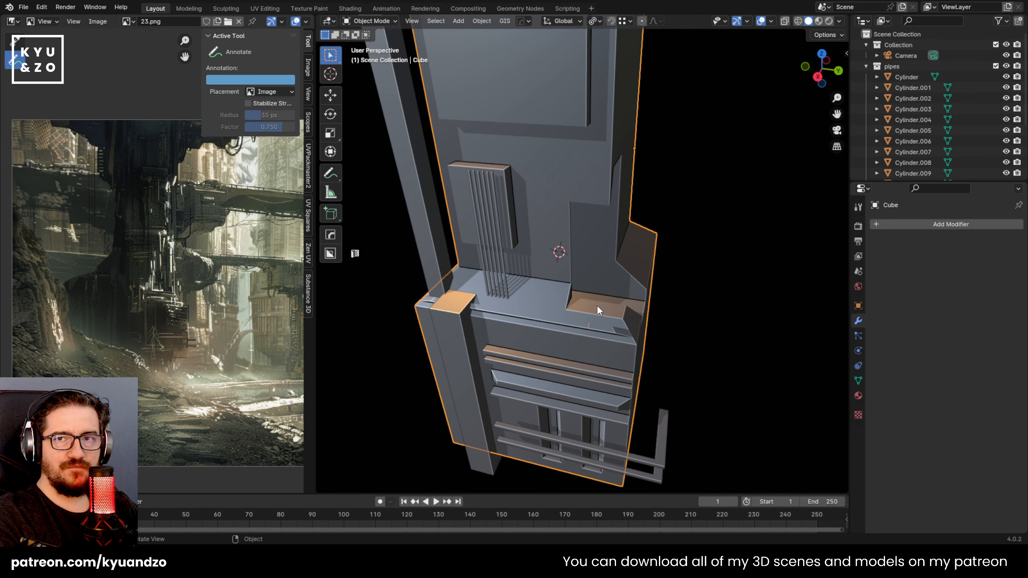
pyautogui.scroll(-1, 590, 280)
pyautogui.scroll(1, 571, 207)
pyautogui.scroll(-3, 584, 242)
pyautogui.scroll(4, 590, 234)
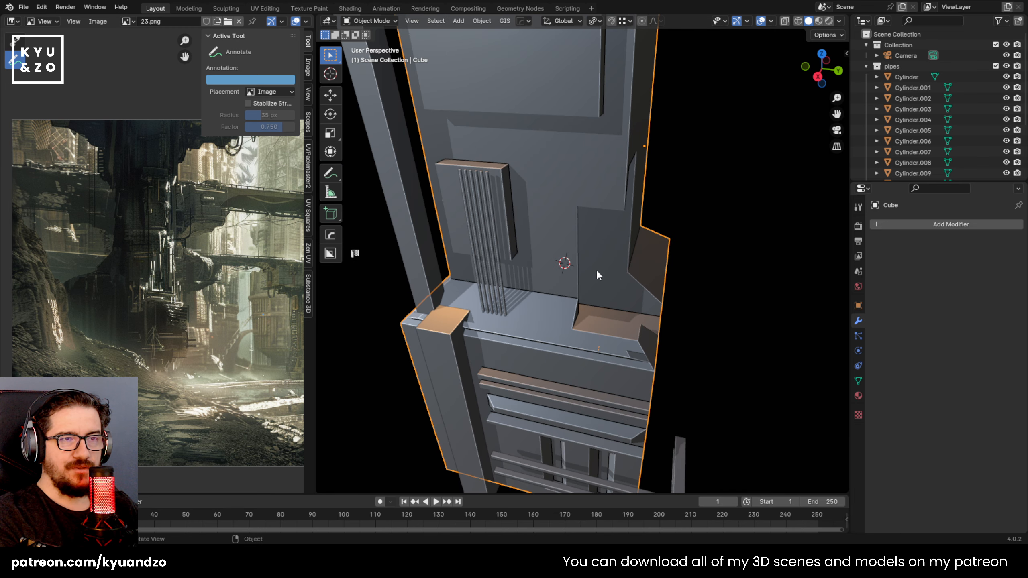
pyautogui.keyDown('shift'); pyautogui.moveTo(625, 184); pyautogui.dragTo(683, 142, button='middle'); pyautogui.keyUp('shift')
pyautogui.keyDown('shift'); pyautogui.moveTo(624, 206); pyautogui.dragTo(602, 225, button='middle'); pyautogui.keyUp('shift')
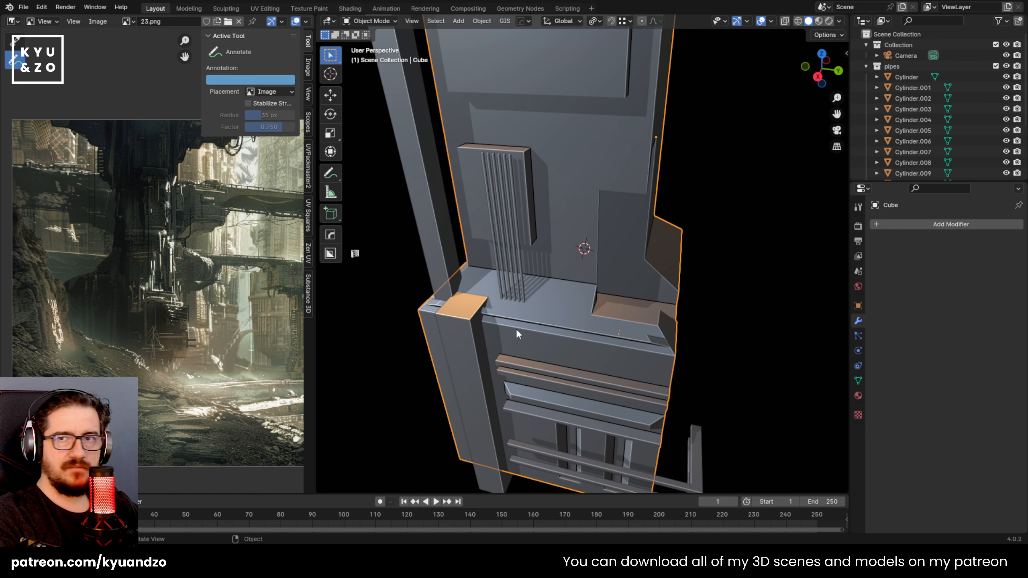
# Try to mirror the tower along its local Y axis, first from the positive side and again from the negative side
pyautogui.press('q')
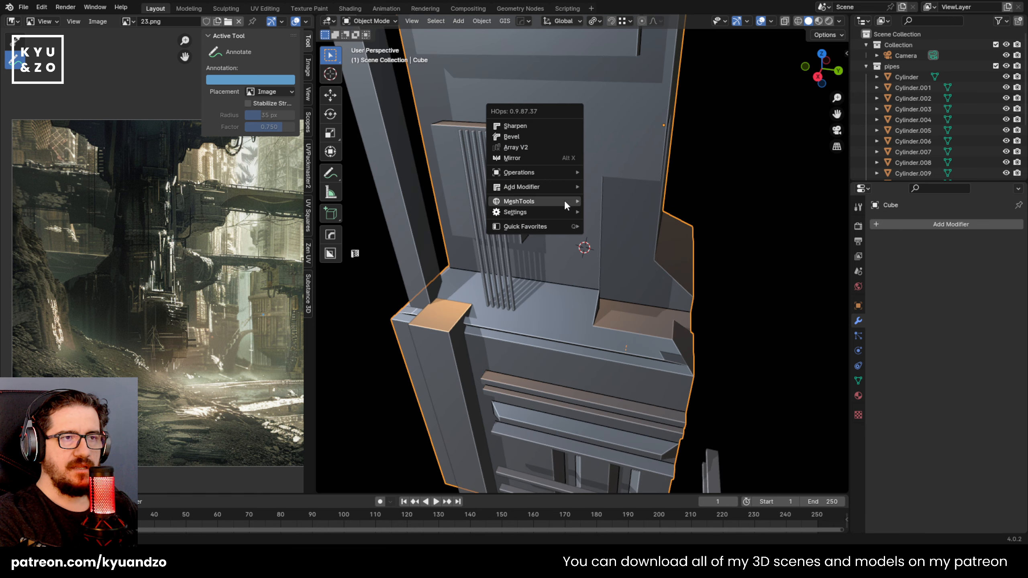
pyautogui.click(531, 153)
pyautogui.scroll(-1, 553, 192)
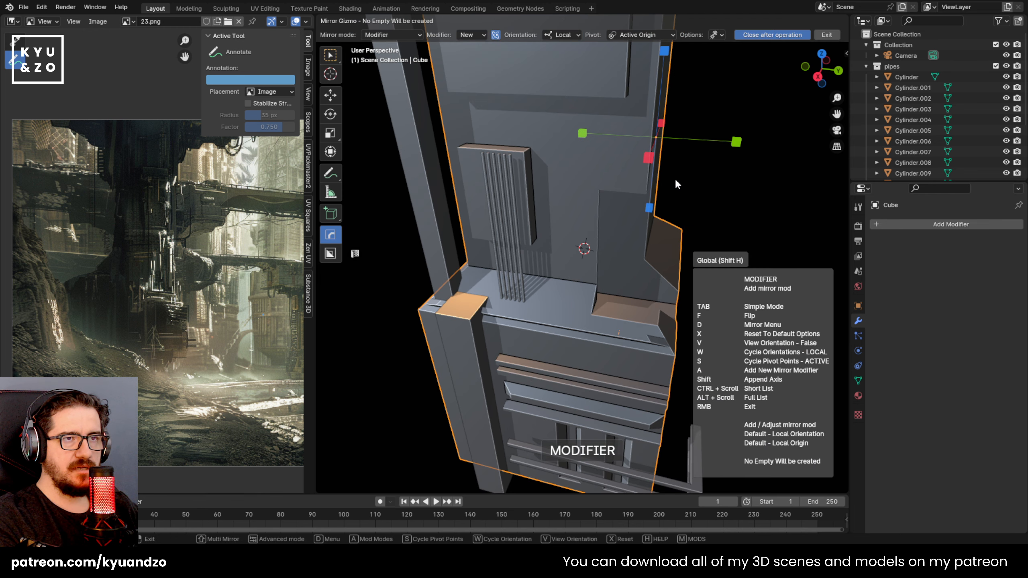
pyautogui.click(735, 141)
pyautogui.hotkey('ctrl', 'z')
pyautogui.press('q')
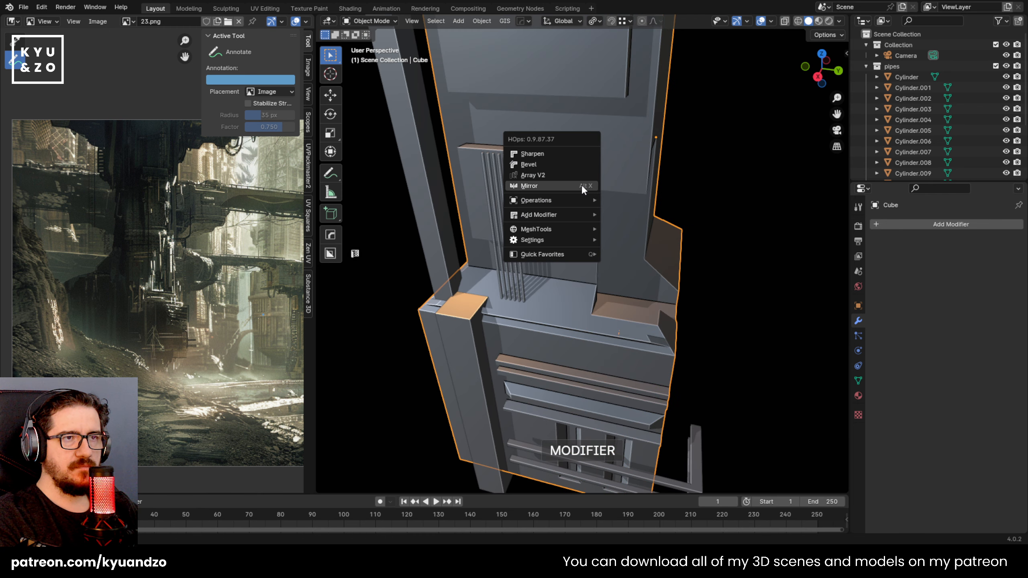
pyautogui.press('Escape')
pyautogui.press('q')
pyautogui.click(574, 175)
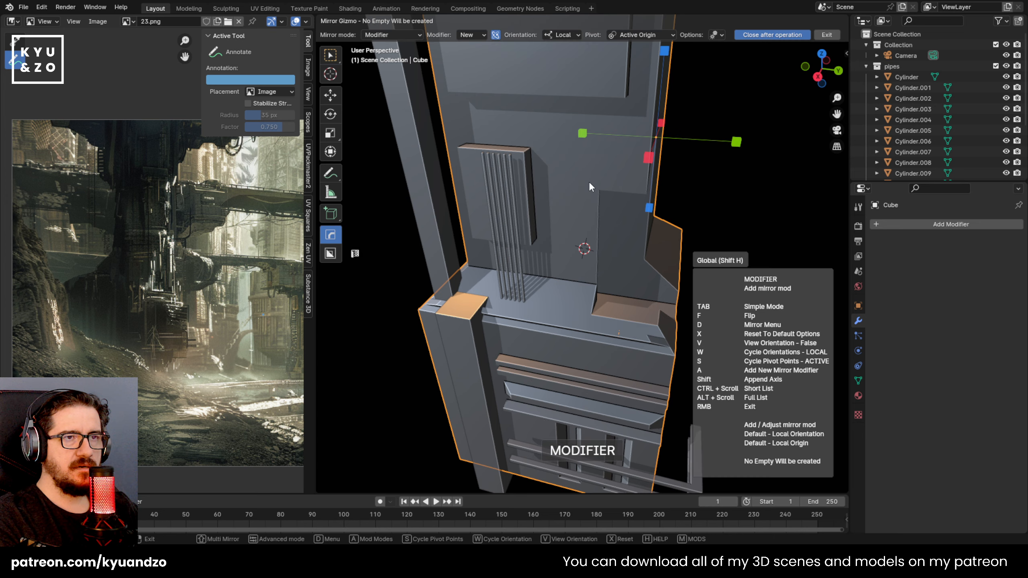
pyautogui.click(583, 133)
pyautogui.scroll(-3, 595, 260)
pyautogui.moveTo(607, 245); pyautogui.dragTo(606, 216, button='middle')
pyautogui.hotkey('ctrl', 'z')
pyautogui.scroll(-2, 647, 314)
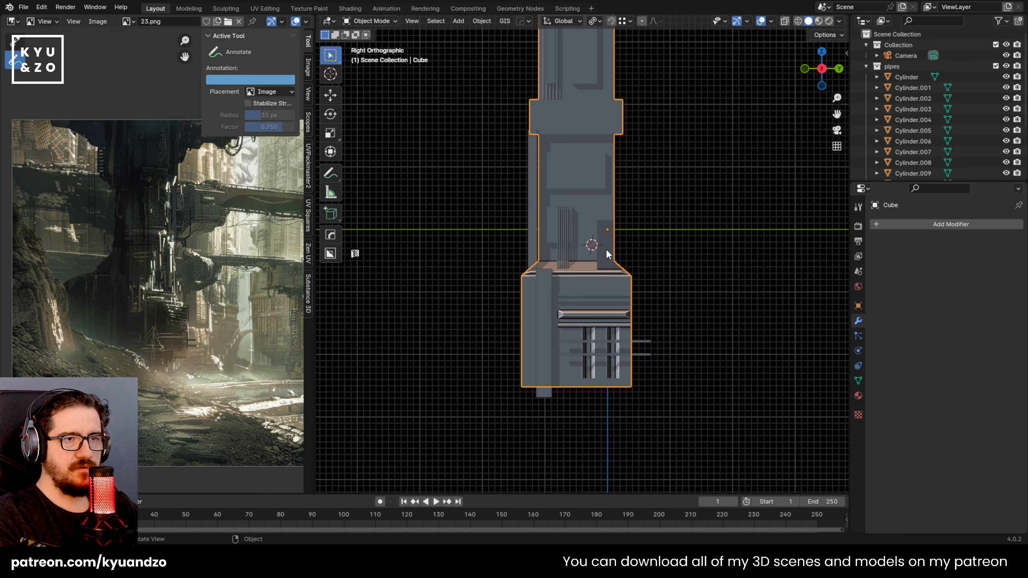
# Move the tower's entire mesh about 0.66 m along Y in Edit Mode, leaving the object's origin in place
pyautogui.press('Tab')
pyautogui.press('g')
pyautogui.press('y')
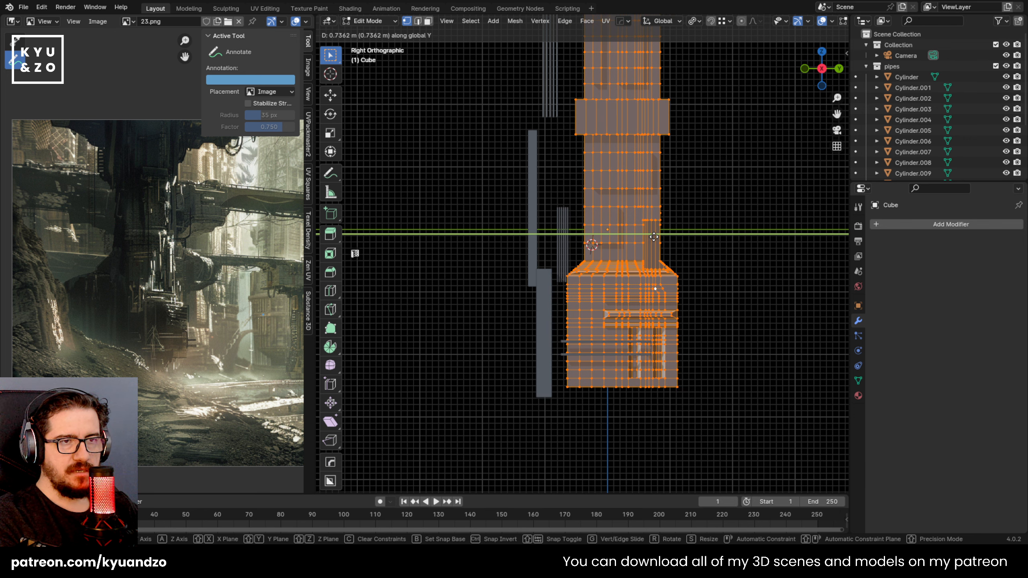
pyautogui.click(649, 237)
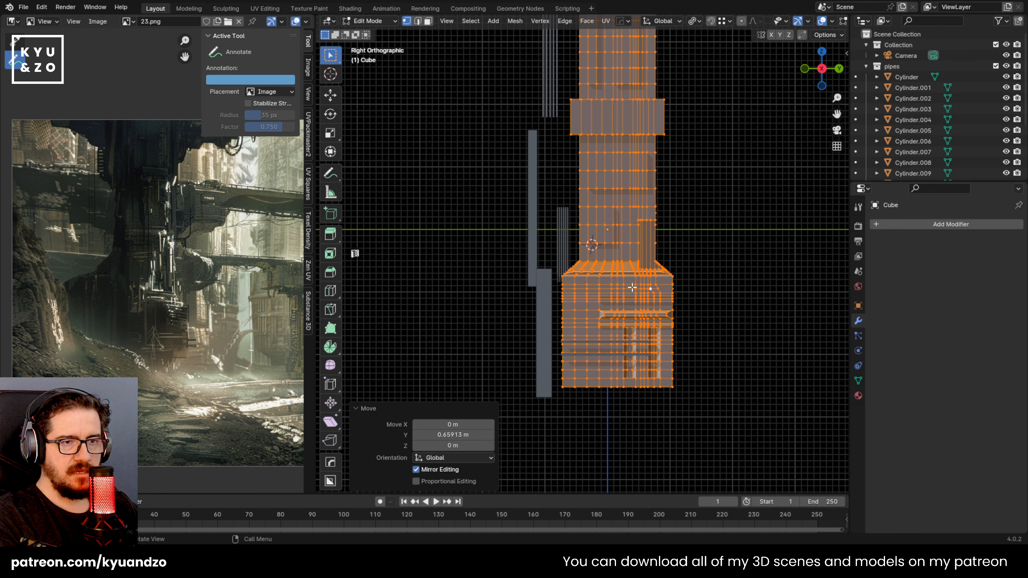
pyautogui.moveTo(636, 202); pyautogui.dragTo(600, 219, button='middle')
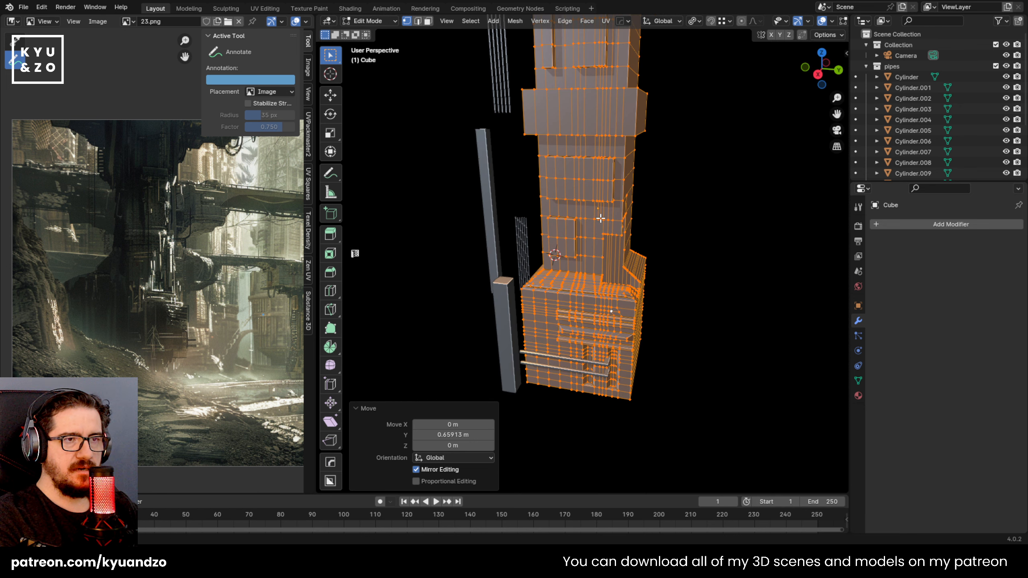
pyautogui.press('Tab')
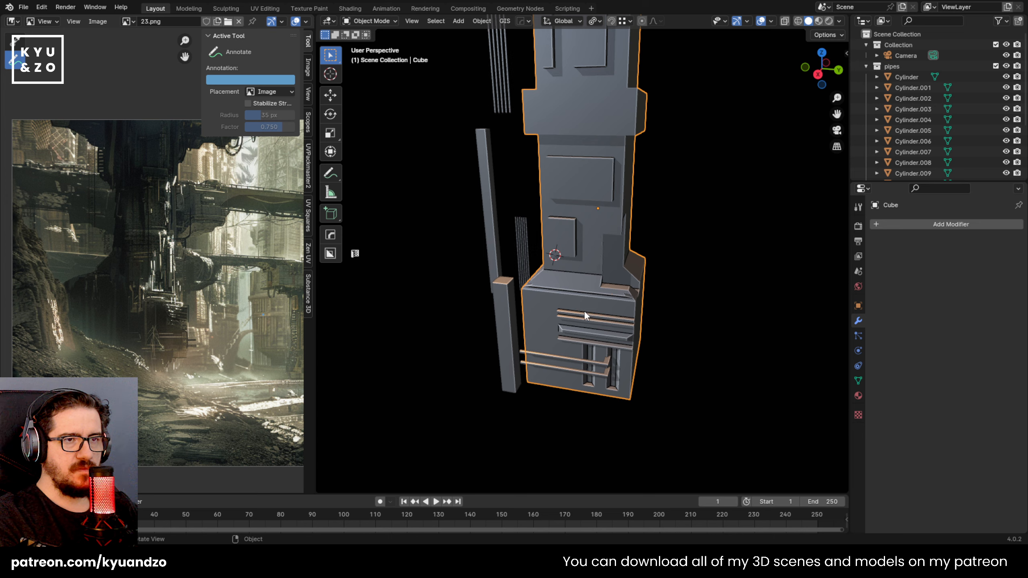
# Try to mirror the shifted tower along local Y from its positive side
pyautogui.press('KP_3')
pyautogui.press('q')
pyautogui.click(594, 194)
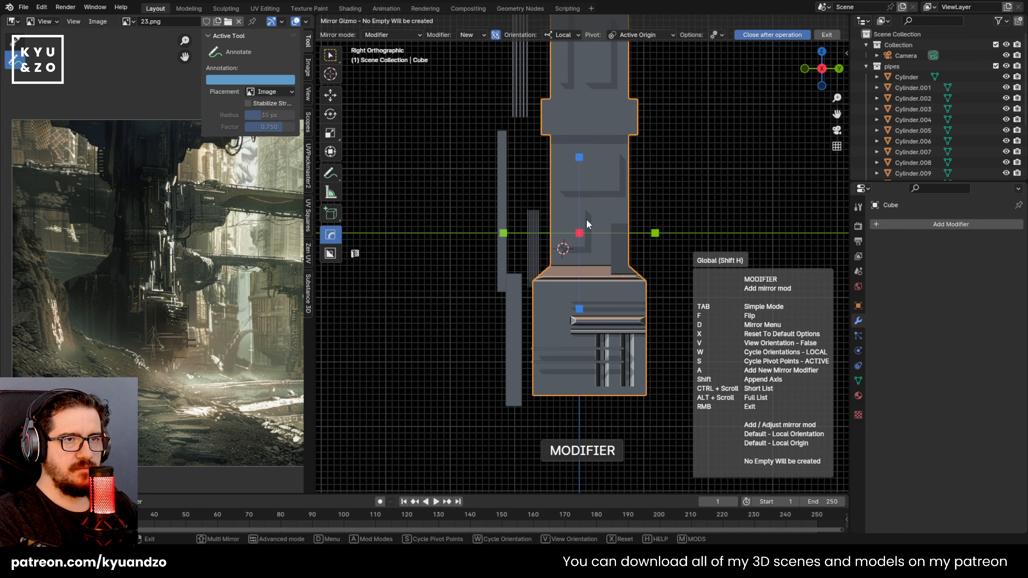
pyautogui.click(656, 233)
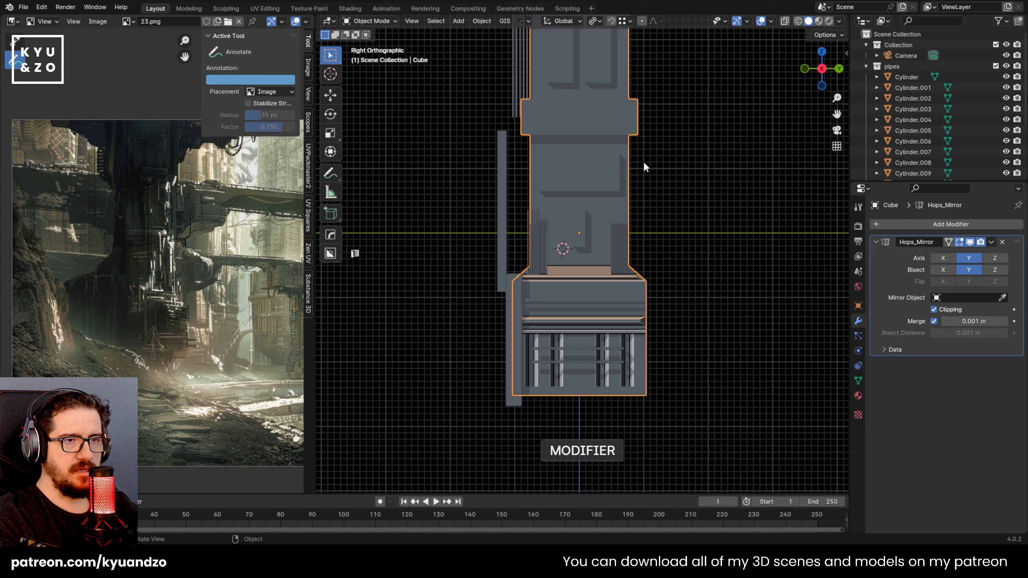
pyautogui.moveTo(642, 161); pyautogui.dragTo(580, 239, button='middle')
pyautogui.hotkey('ctrl', 'z')
# Mirror the tower along local Y from its negative side and apply the Mirror modifier
pyautogui.press('q')
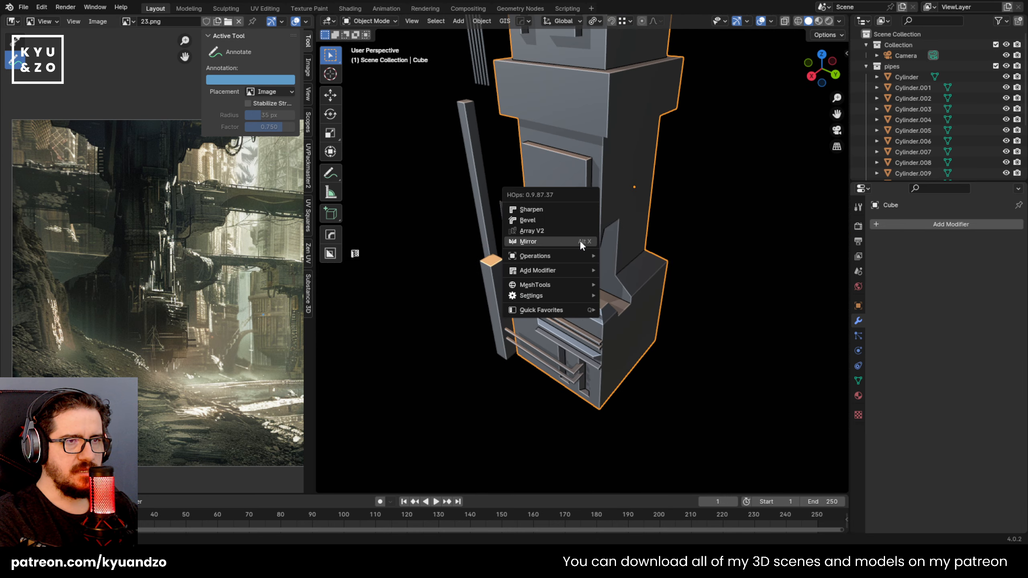
pyautogui.click(562, 242)
pyautogui.click(574, 170)
pyautogui.moveTo(577, 171); pyautogui.dragTo(520, 284, button='middle')
pyautogui.scroll(-5, 587, 203)
pyautogui.moveTo(588, 202); pyautogui.dragTo(659, 204, button='middle')
pyautogui.click(991, 242)
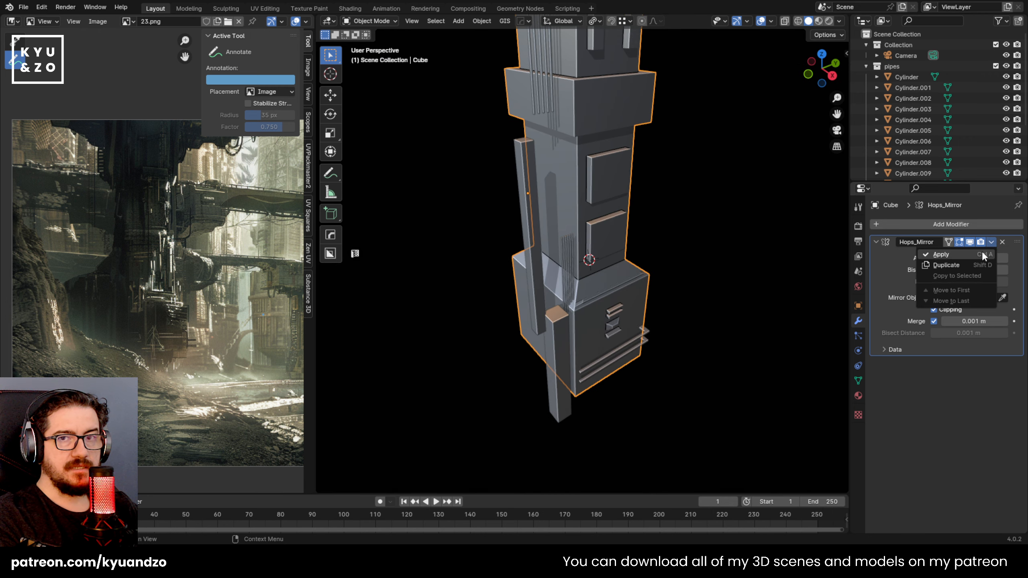
pyautogui.click(981, 250)
pyautogui.click(632, 246)
pyautogui.press('Tab')
pyautogui.moveTo(666, 250); pyautogui.dragTo(579, 270, button='middle')
pyautogui.press('Tab')
pyautogui.press('s')
pyautogui.press('y')
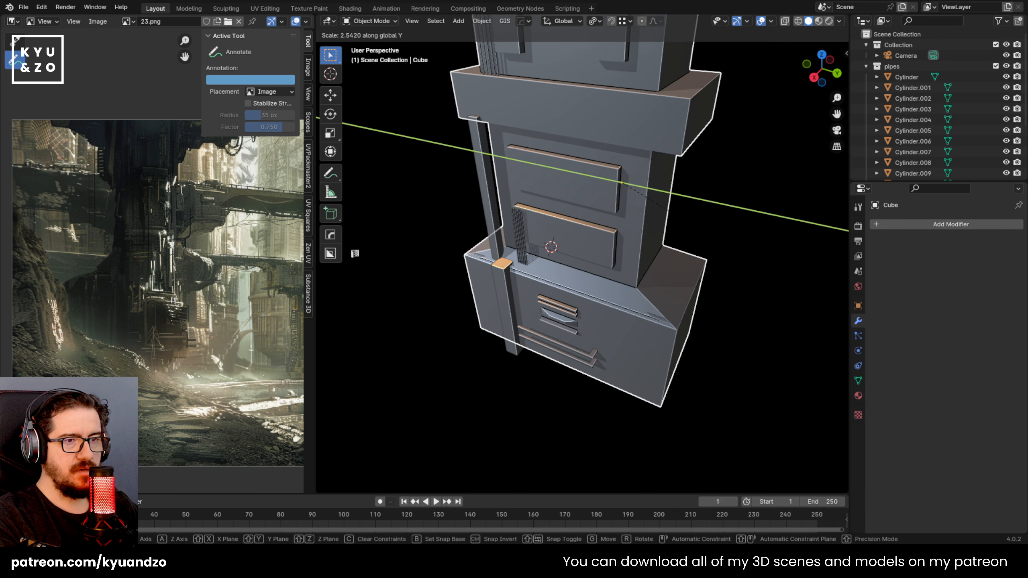
pyautogui.rightClick(777, 294)
# Move the mirrored tower about -0.89 m along Y, back towards the separate pillars and pipes
pyautogui.press('g')
pyautogui.press('y')
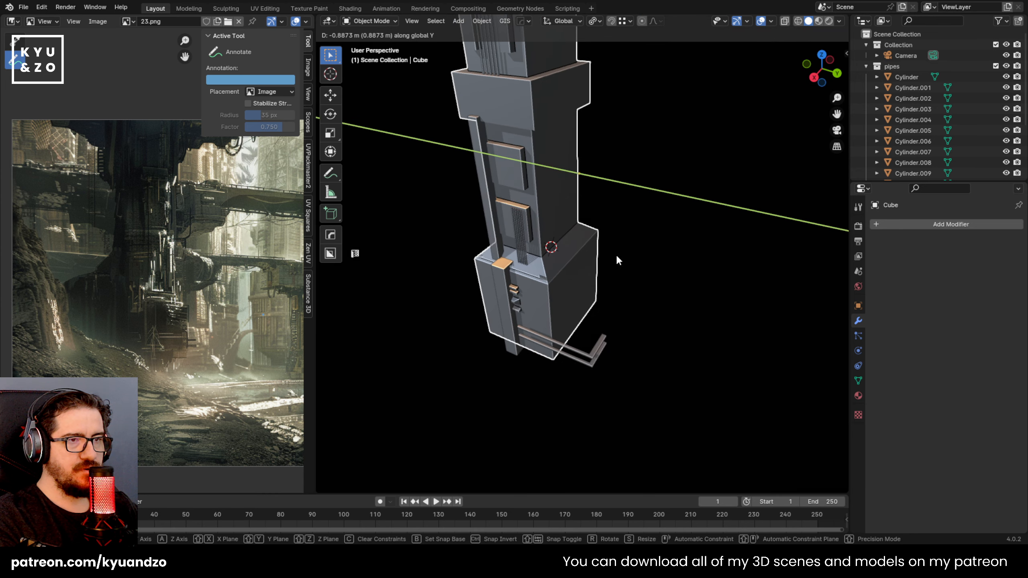
pyautogui.click(615, 254)
pyautogui.scroll(4, 619, 244)
pyautogui.moveTo(612, 271); pyautogui.dragTo(597, 225, button='middle')
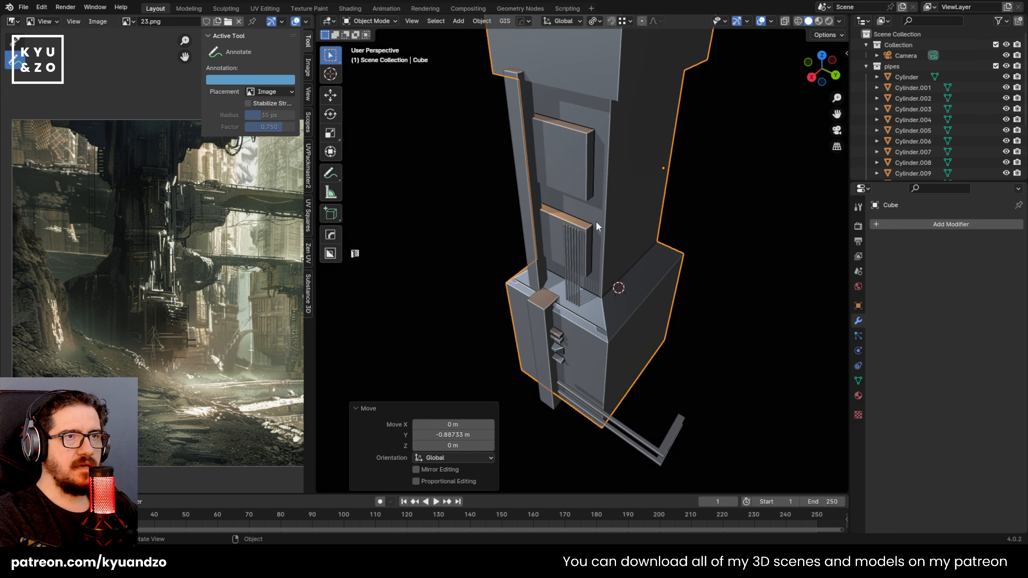
pyautogui.moveTo(550, 285); pyautogui.dragTo(595, 236, button='middle')
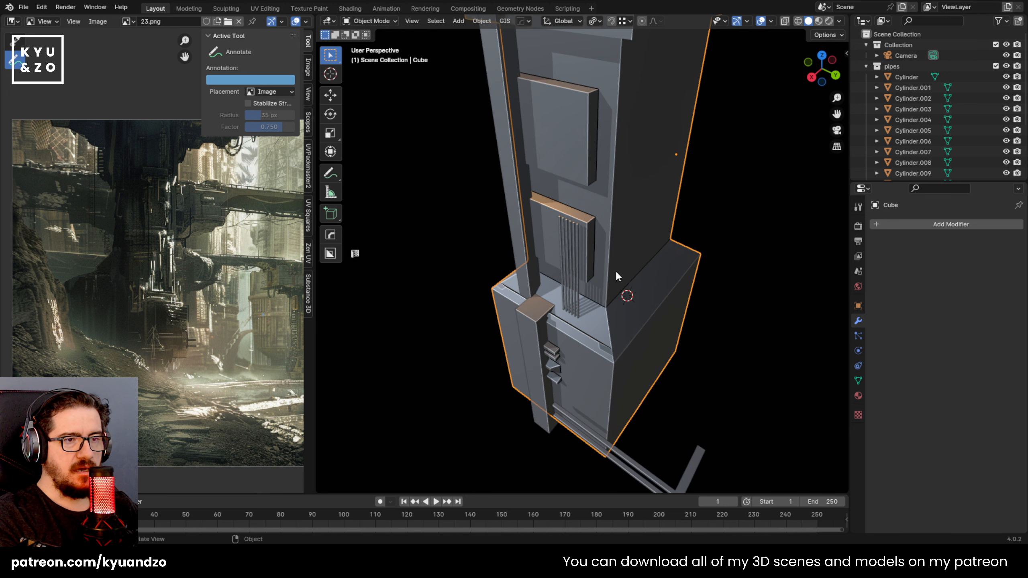
pyautogui.moveTo(617, 273); pyautogui.dragTo(601, 295, button='middle')
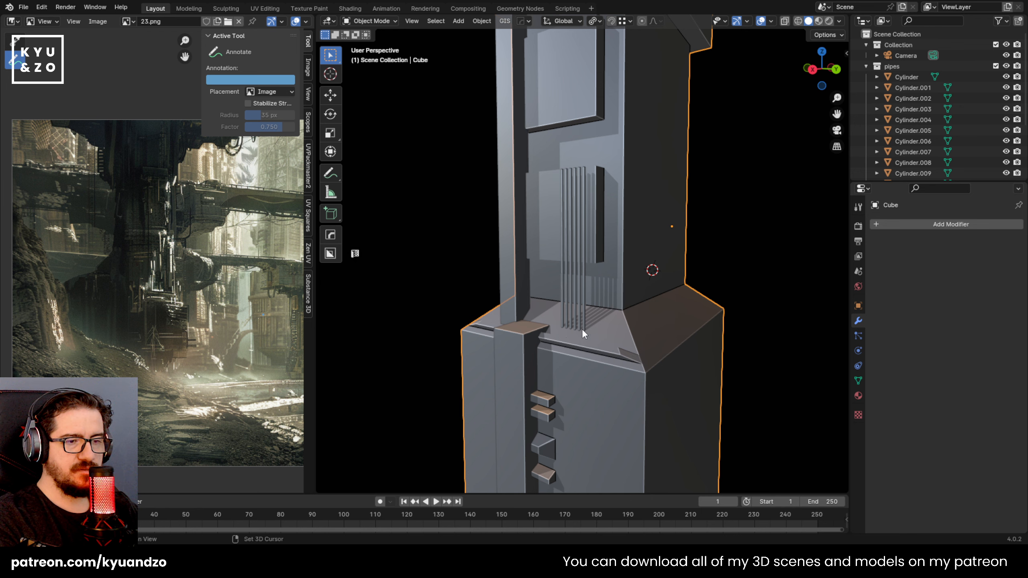
pyautogui.moveTo(581, 329); pyautogui.dragTo(570, 252, button='middle')
# Move the lower pillar, Cube.004, along Y to the other front corner of the tower's base
pyautogui.click(500, 283)
pyautogui.press('g')
pyautogui.press('y')
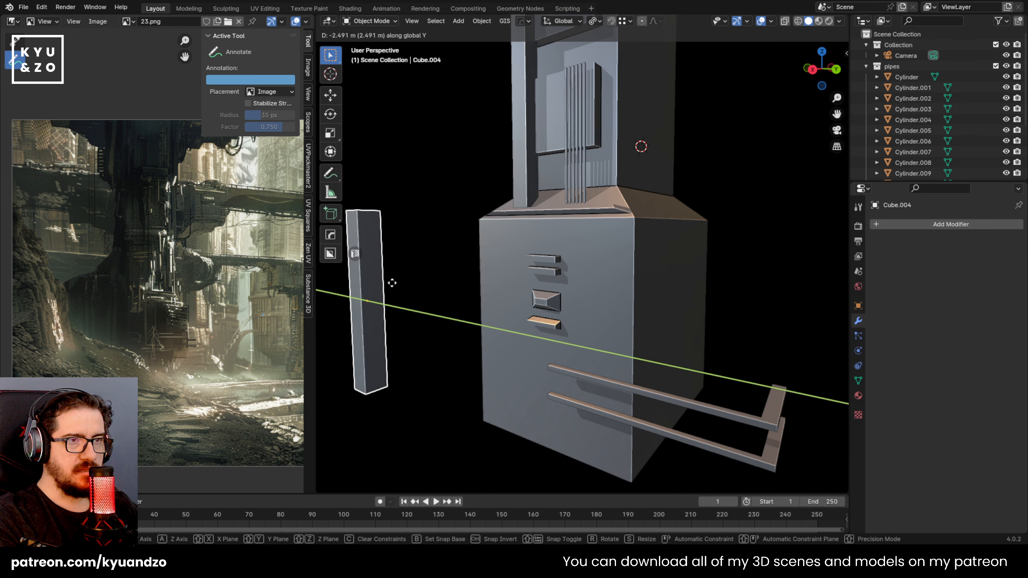
pyautogui.rightClick(392, 282)
pyautogui.press('g')
pyautogui.press('x')
pyautogui.press('y')
pyautogui.click(601, 261)
# Move the two bent rails, Cube.003, about -0.75 m along Y so they wrap around the base's corner
pyautogui.click(726, 428)
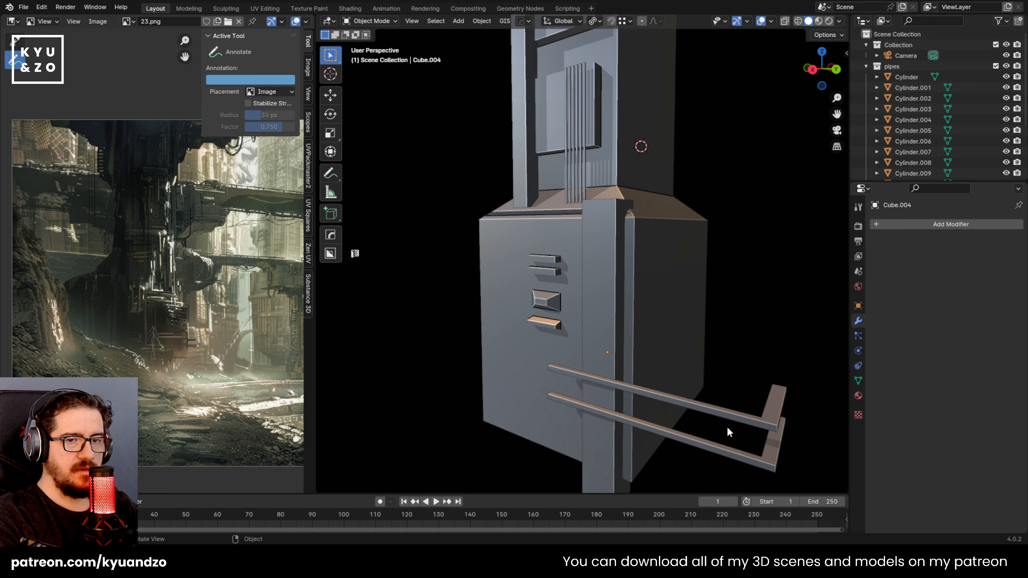
pyautogui.click(751, 454)
pyautogui.moveTo(752, 455); pyautogui.dragTo(699, 378, button='middle')
pyautogui.press('g')
pyautogui.press('y')
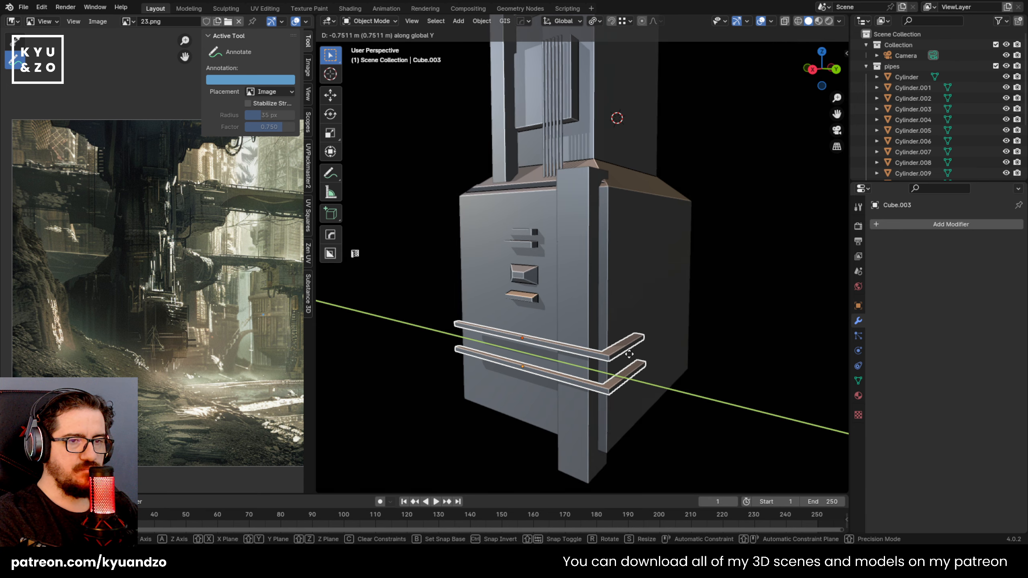
pyautogui.click(629, 355)
# Select the tower and open its mesh in Edit Mode at the small ledges on the base's front wall
pyautogui.keyDown('shift'); pyautogui.moveTo(554, 238); pyautogui.dragTo(571, 280, button='middle'); pyautogui.keyUp('shift')
pyautogui.click(537, 321)
pyautogui.moveTo(483, 296); pyautogui.dragTo(511, 321, button='middle')
pyautogui.press('Tab')
pyautogui.scroll(2, 608, 331)
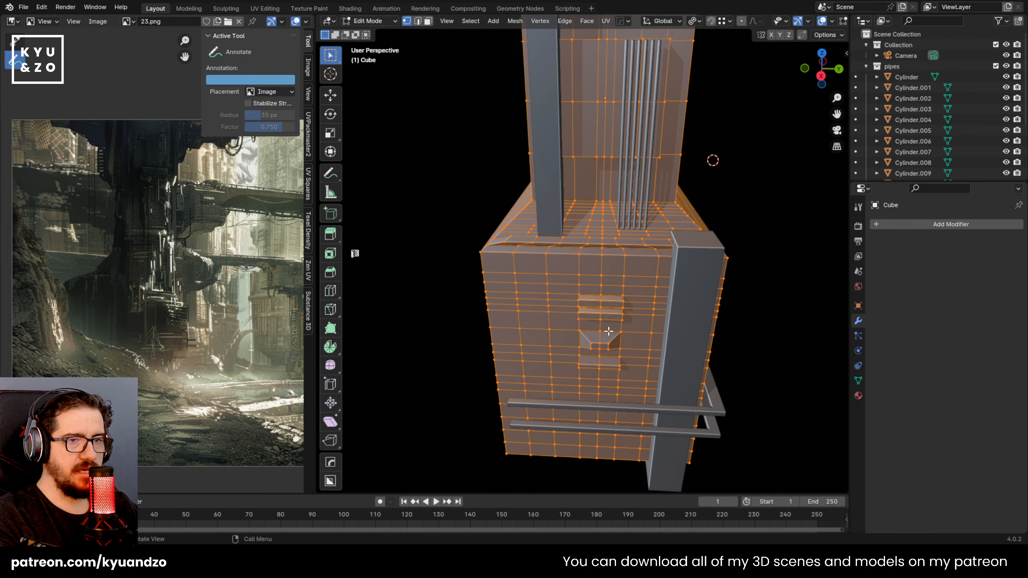
pyautogui.keyDown('shift'); pyautogui.moveTo(608, 331); pyautogui.dragTo(579, 311, button='middle'); pyautogui.keyUp('shift')
pyautogui.scroll(2, 580, 310)
pyautogui.moveTo(569, 359); pyautogui.dragTo(573, 333, button='middle')
pyautogui.scroll(1, 573, 333)
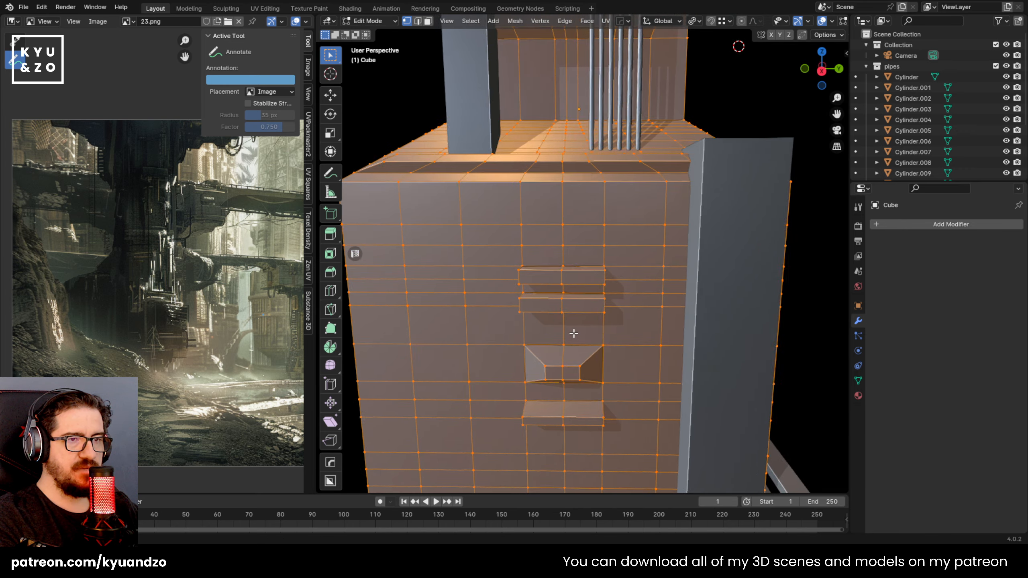
# Select the vertices of the protruding details on the tower base's front wall from the right orthographic view
pyautogui.press('KP_3')
pyautogui.scroll(2, 583, 278)
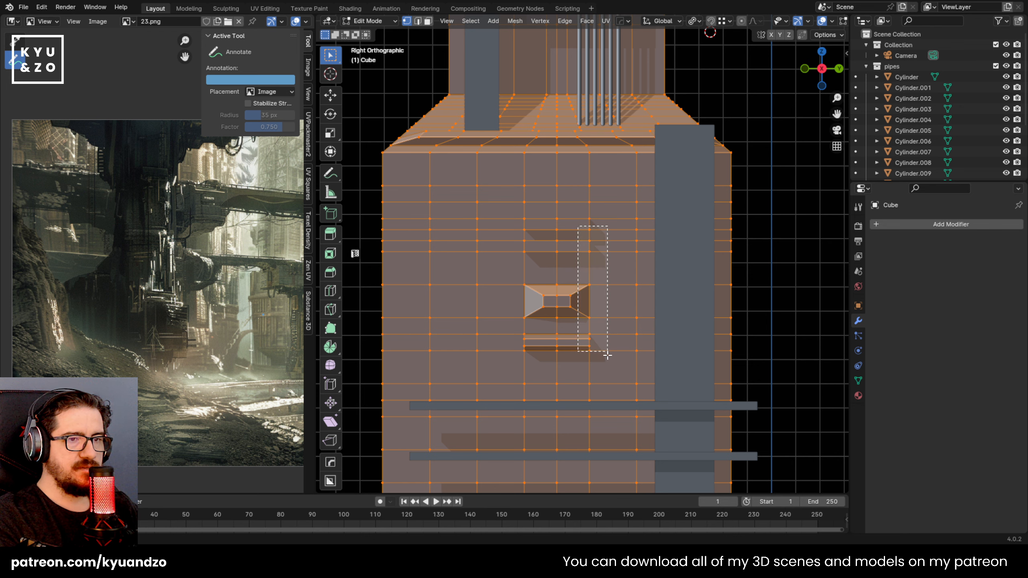
pyautogui.moveTo(607, 355); pyautogui.dragTo(607, 355)
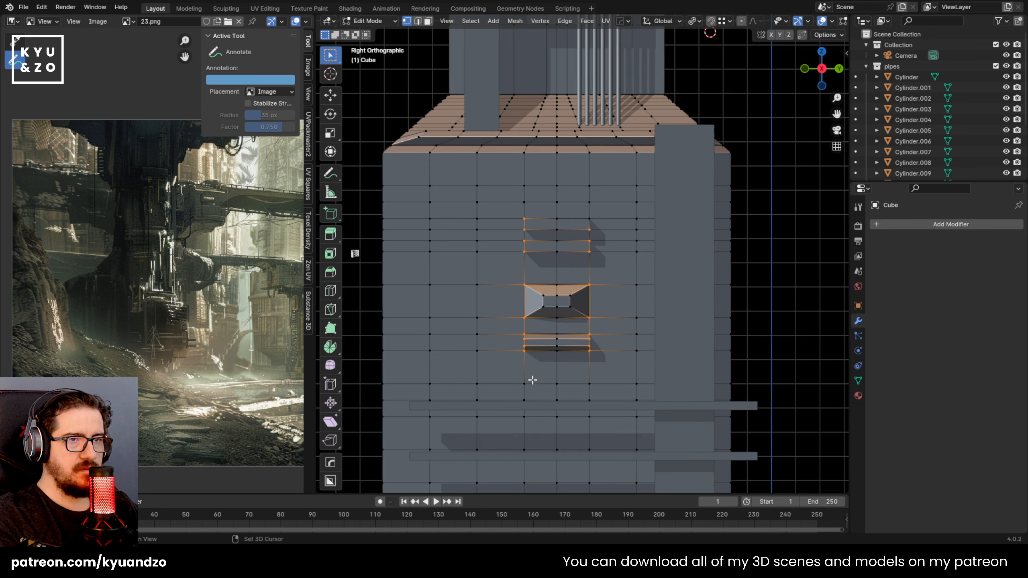
pyautogui.press('s')
pyautogui.press('y')
pyautogui.press('x')
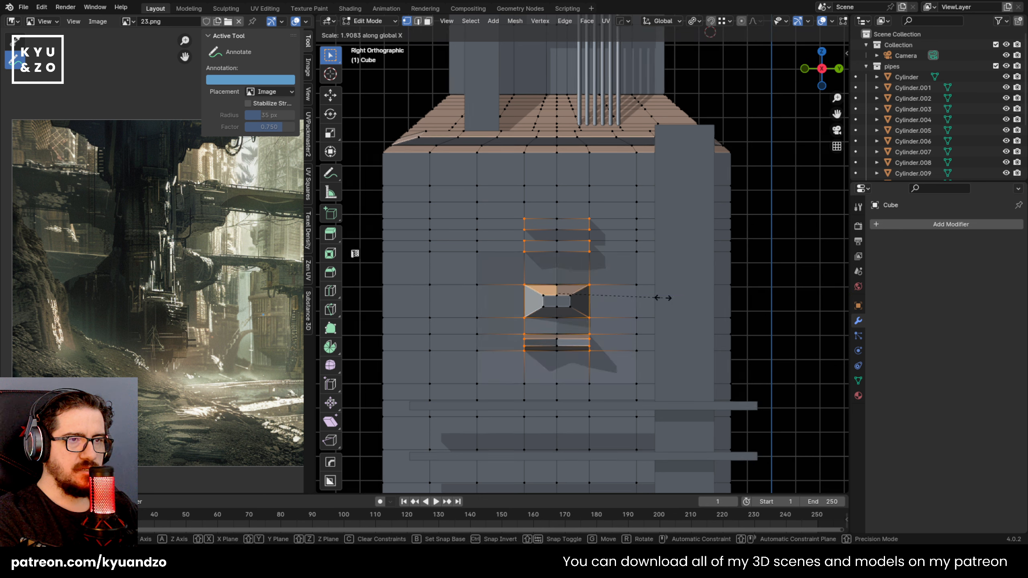
pyautogui.rightClick(627, 307)
# Set the transform pivot to Bounding Box Center and widen the protruding wall details along Y by a factor of about 1.9
pyautogui.click(694, 21)
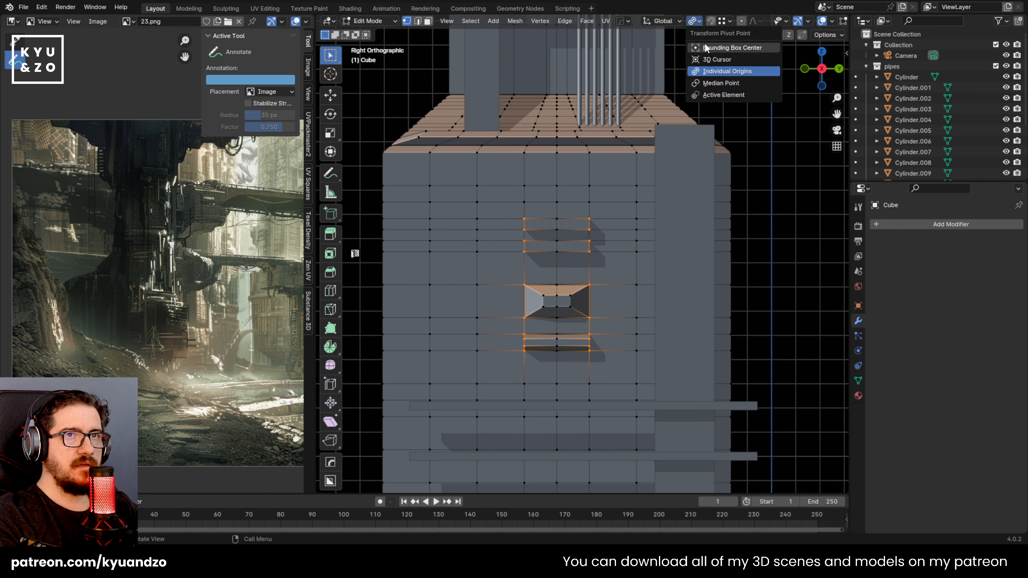
pyautogui.click(705, 48)
pyautogui.press('s')
pyautogui.press('y')
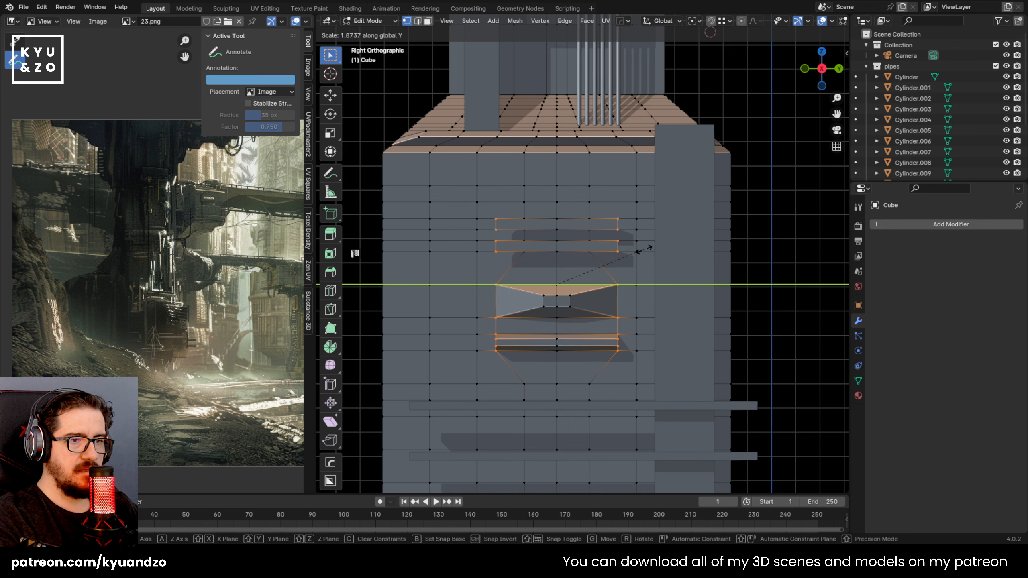
pyautogui.click(644, 249)
# Taper the upper two wall protrusions by scaling down their front faces along Y
pyautogui.press('Tab')
pyautogui.moveTo(614, 231); pyautogui.dragTo(585, 320, button='middle')
pyautogui.press('Tab')
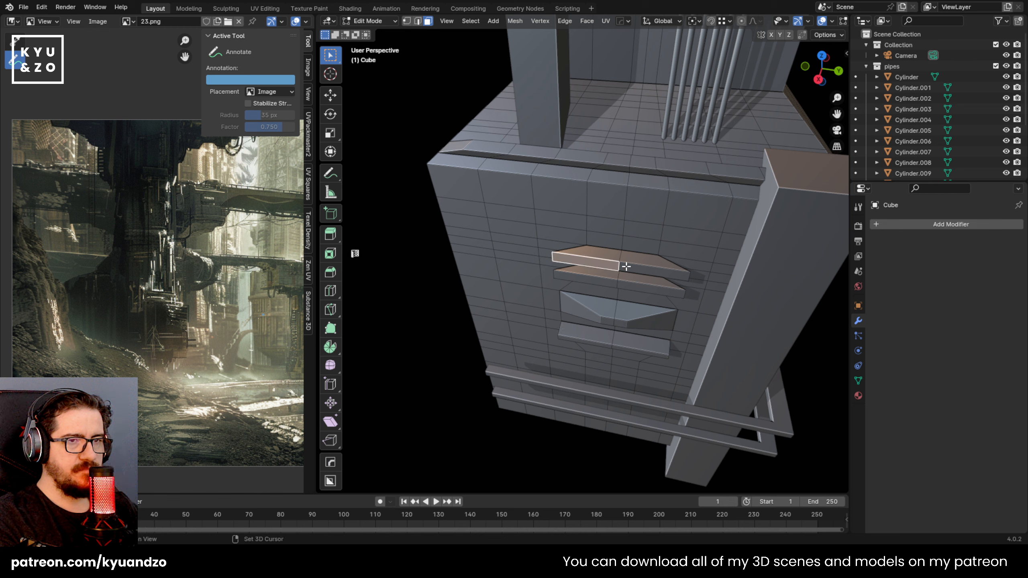
pyautogui.press('s')
pyautogui.press('y')
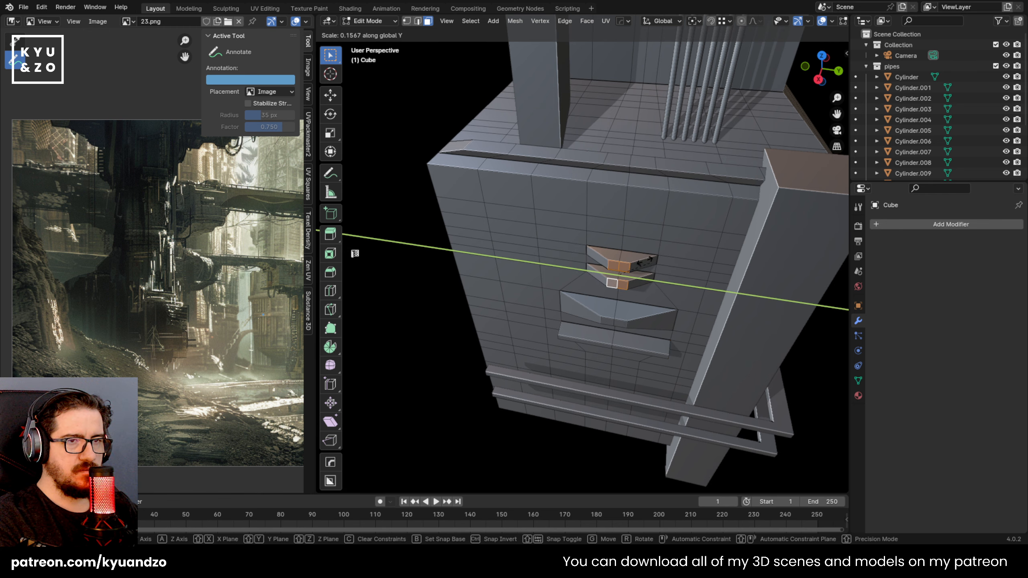
pyautogui.click(607, 282)
pyautogui.press('Tab')
# Join the six vertical pipes above the base into one object
pyautogui.moveTo(607, 281); pyautogui.dragTo(639, 257, button='middle')
pyautogui.scroll(6, 695, 186)
pyautogui.scroll(-6, 647, 219)
pyautogui.scroll(1, 650, 220)
pyautogui.click(610, 180)
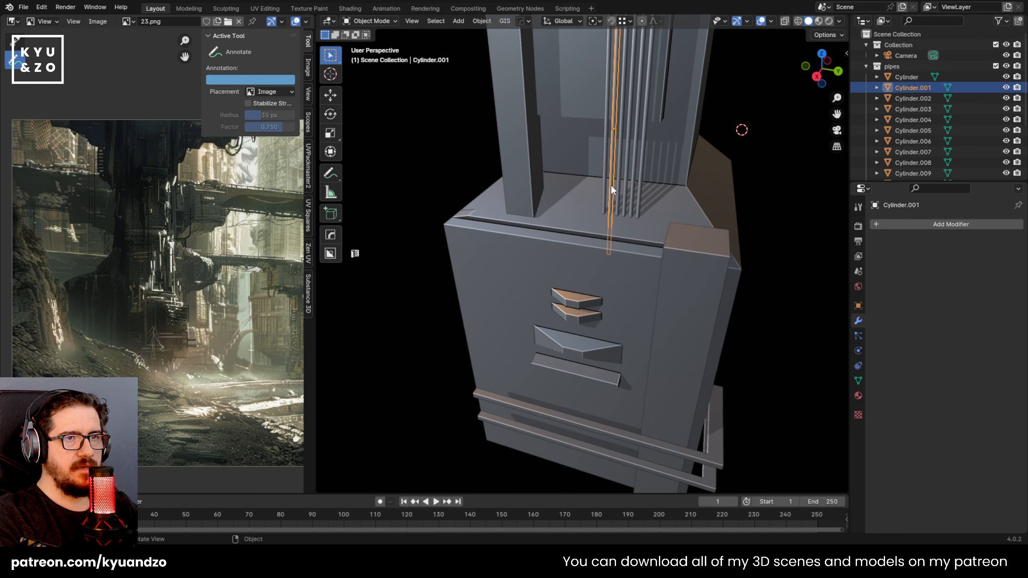
pyautogui.keyDown('shift'); pyautogui.moveTo(610, 184); pyautogui.dragTo(581, 249, button='middle'); pyautogui.keyUp('shift')
pyautogui.scroll(4, 568, 249)
pyautogui.keyDown('shift'); pyautogui.click(557, 243); pyautogui.keyUp('shift')
pyautogui.keyDown('shift'); pyautogui.click(583, 241); pyautogui.keyUp('shift')
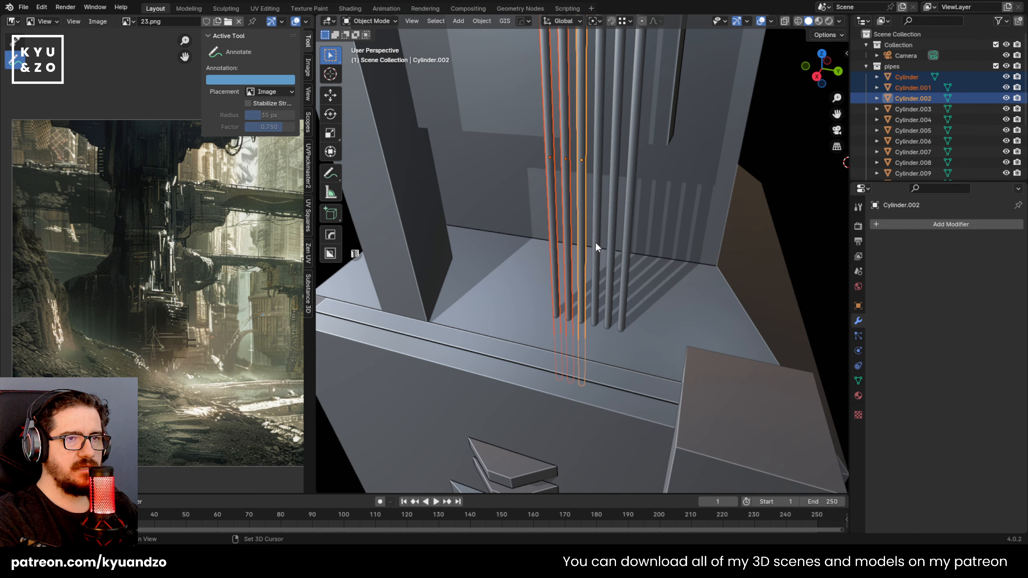
pyautogui.keyDown('shift'); pyautogui.click(598, 242); pyautogui.keyUp('shift')
pyautogui.keyDown('shift'); pyautogui.click(614, 243); pyautogui.keyUp('shift')
pyautogui.keyDown('shift'); pyautogui.click(625, 245); pyautogui.keyUp('shift')
pyautogui.hotkey('ctrl', 'j')
# Duplicate the joined pipes about 1.17 m downward and rotate the copy -90° around X
pyautogui.scroll(-8, 607, 240)
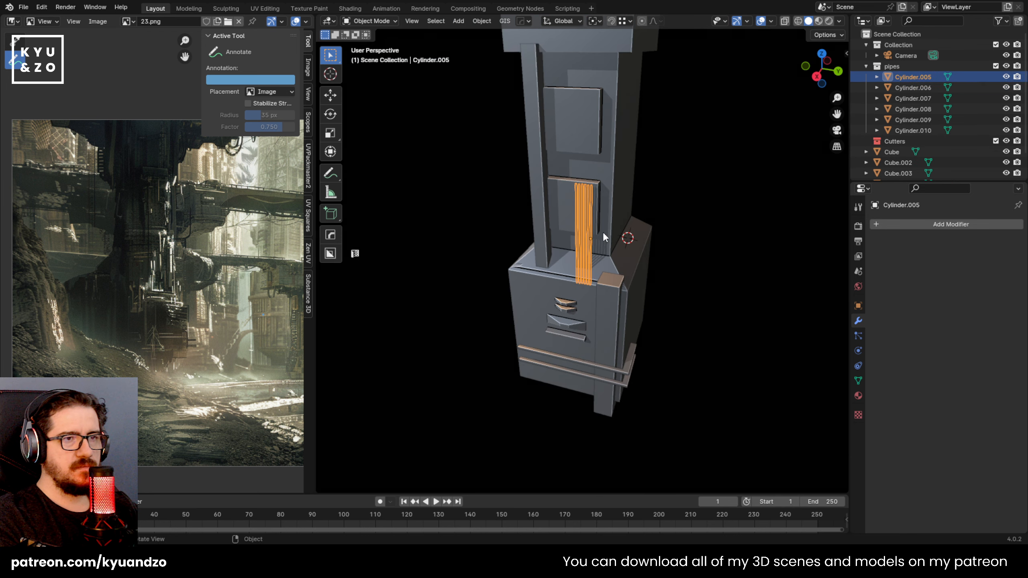
pyautogui.scroll(1, 602, 232)
pyautogui.hotkey('shift', 'd')
pyautogui.press('z')
pyautogui.click(606, 276)
pyautogui.write('rx-90')
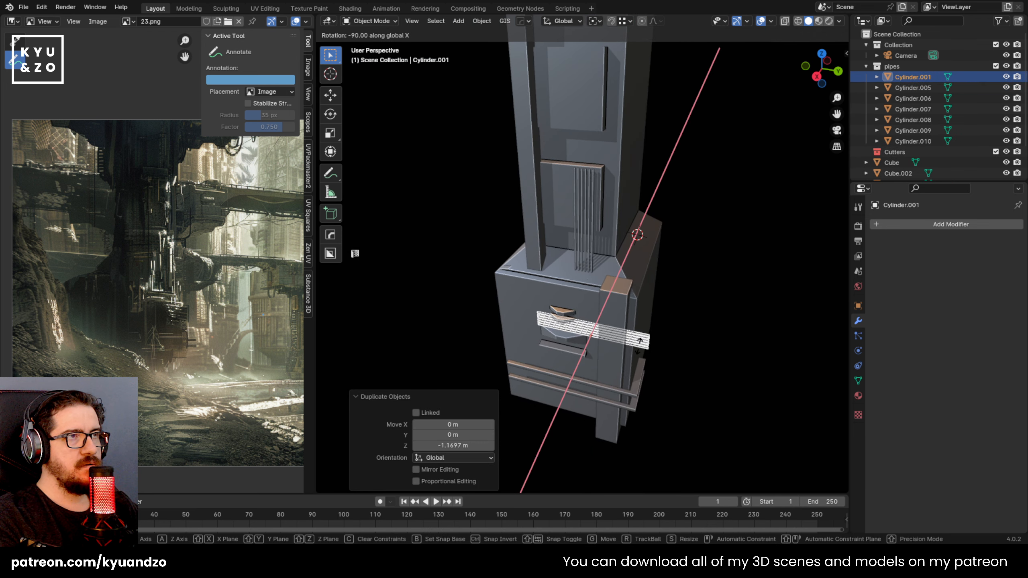
pyautogui.press('Return')
# Move the horizontal pipes about 0.33 m along X and adjust their length by scaling along Y
pyautogui.scroll(2, 607, 283)
pyautogui.press('g')
pyautogui.press('y')
pyautogui.press('x')
pyautogui.click(633, 283)
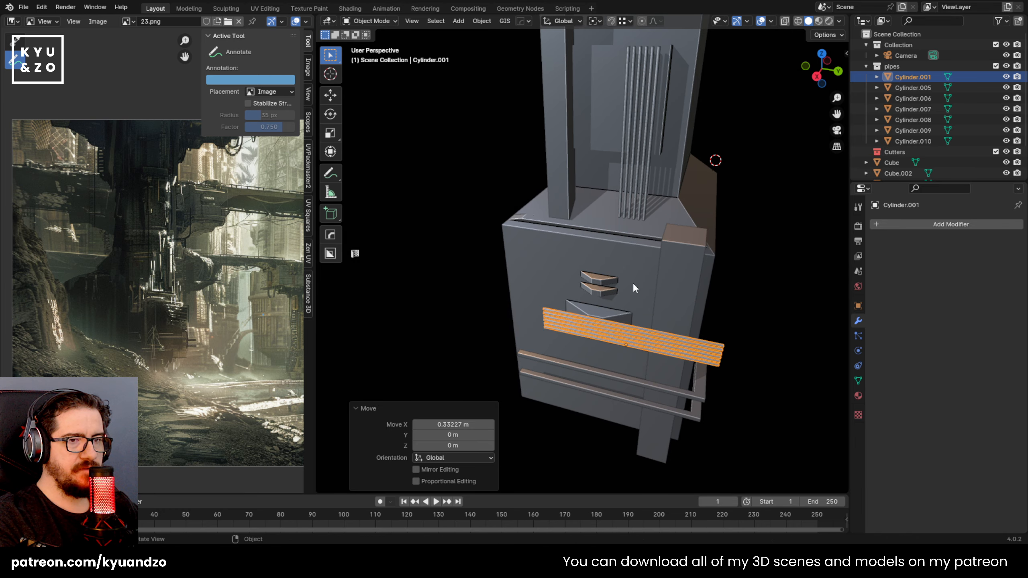
pyautogui.press('s')
pyautogui.press('y')
pyautogui.click(736, 338)
# Fit the horizontal pipes against the base wall along X and lower them about 0.36 m
pyautogui.moveTo(737, 342); pyautogui.dragTo(693, 282, button='middle')
pyautogui.press('g')
pyautogui.press('y')
pyautogui.press('x')
pyautogui.click(567, 226)
pyautogui.press('g')
pyautogui.press('z')
pyautogui.click(691, 354)
# Lengthen the horizontal pipes along Y and shift them about -0.12 m along Y
pyautogui.press('s')
pyautogui.press('y')
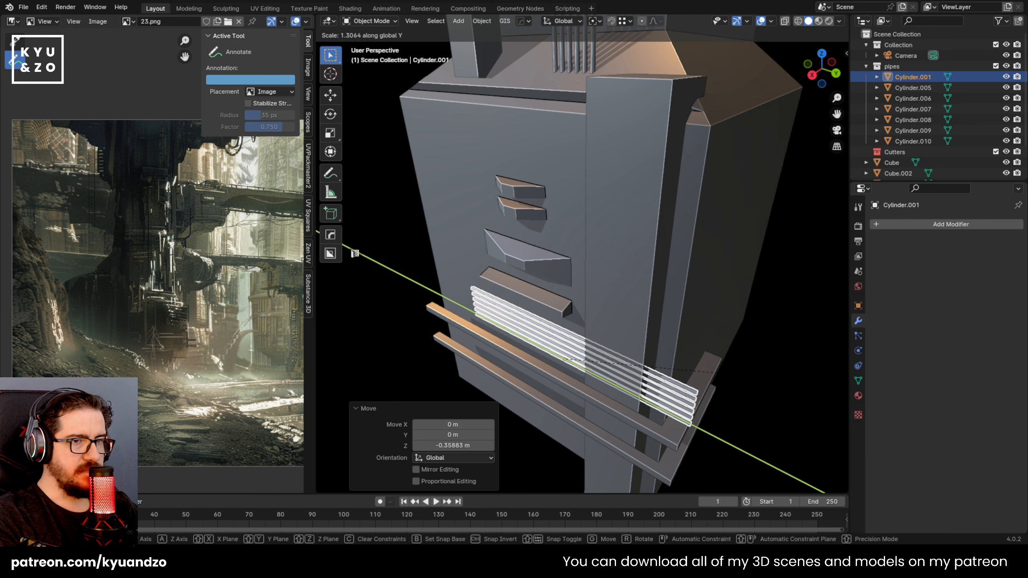
pyautogui.click(704, 351)
pyautogui.press('g')
pyautogui.press('y')
pyautogui.click(724, 361)
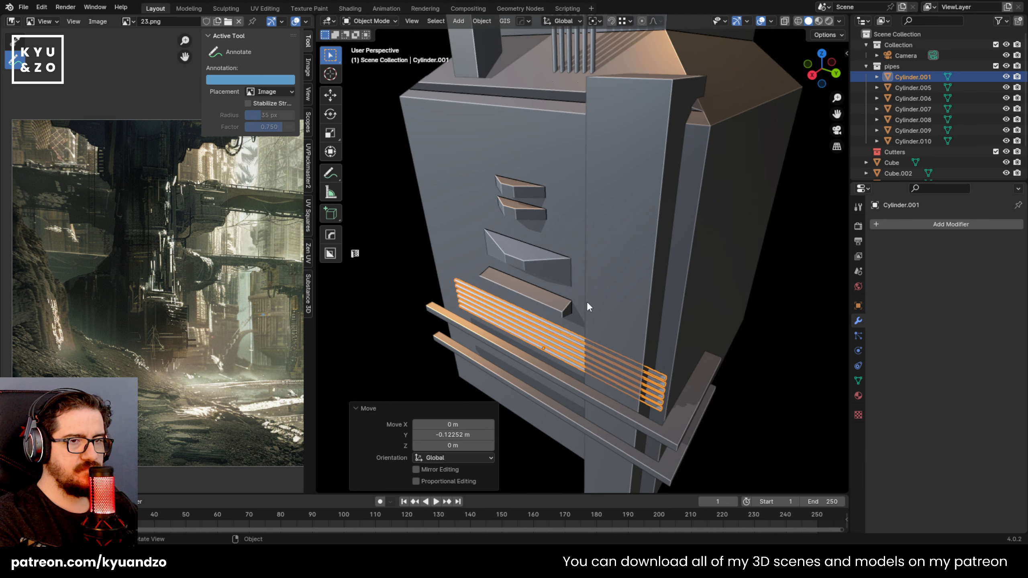
pyautogui.click(600, 345)
pyautogui.click(503, 330)
# Duplicate the horizontal pipes about 0.4 m lower and stretch the copy to about twice its height along Z
pyautogui.scroll(-4, 510, 331)
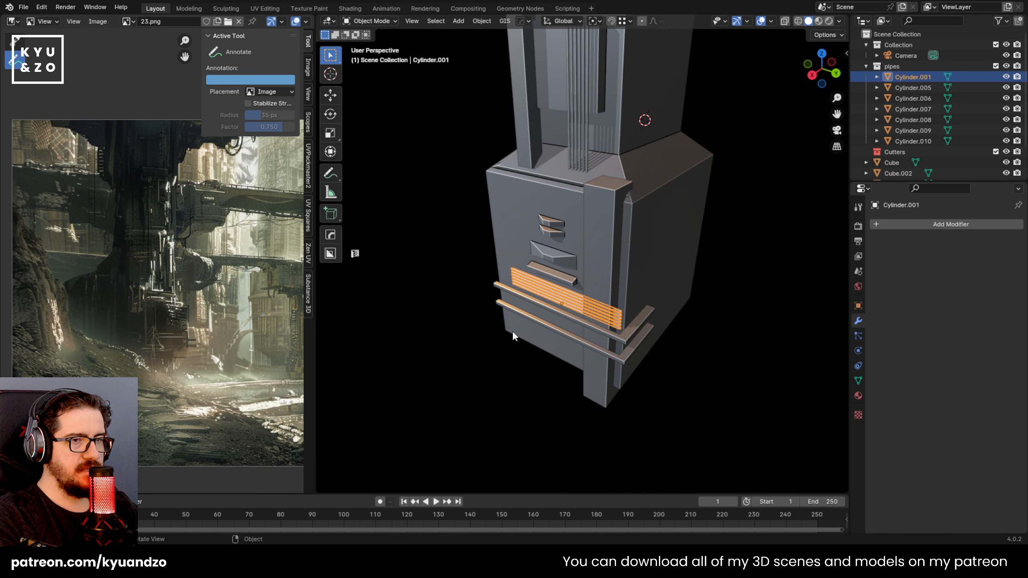
pyautogui.moveTo(513, 331); pyautogui.dragTo(540, 285, button='middle')
pyautogui.hotkey('shift', 'd')
pyautogui.press('z')
pyautogui.click(542, 335)
pyautogui.press('s')
pyautogui.press('z')
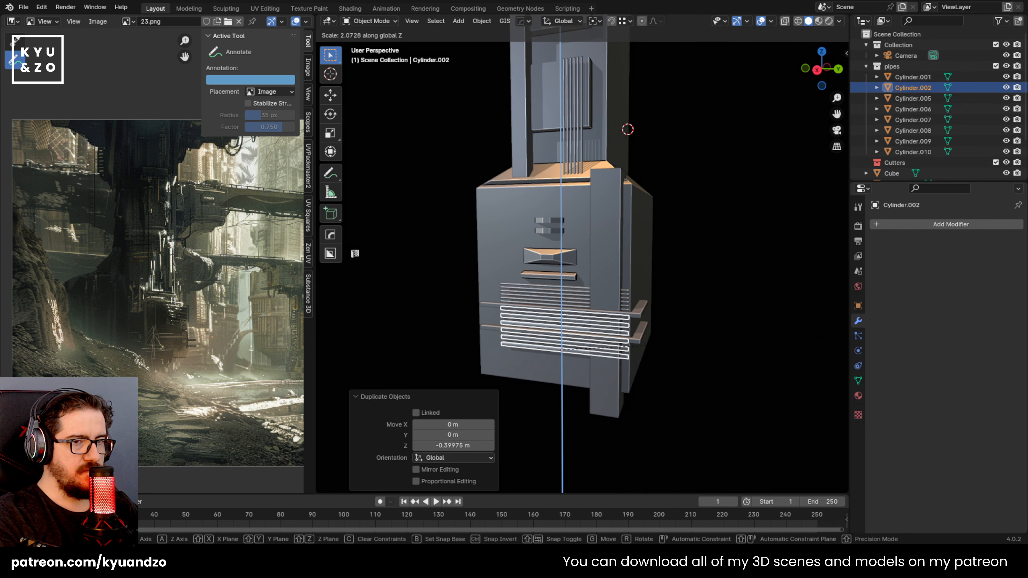
pyautogui.click(538, 296)
# Stretch the lower pipe set by about 1.28 along Z and lower it about 0.14 m
pyautogui.scroll(5, 536, 294)
pyautogui.click(548, 290)
pyautogui.moveTo(547, 290); pyautogui.dragTo(702, 309, button='middle')
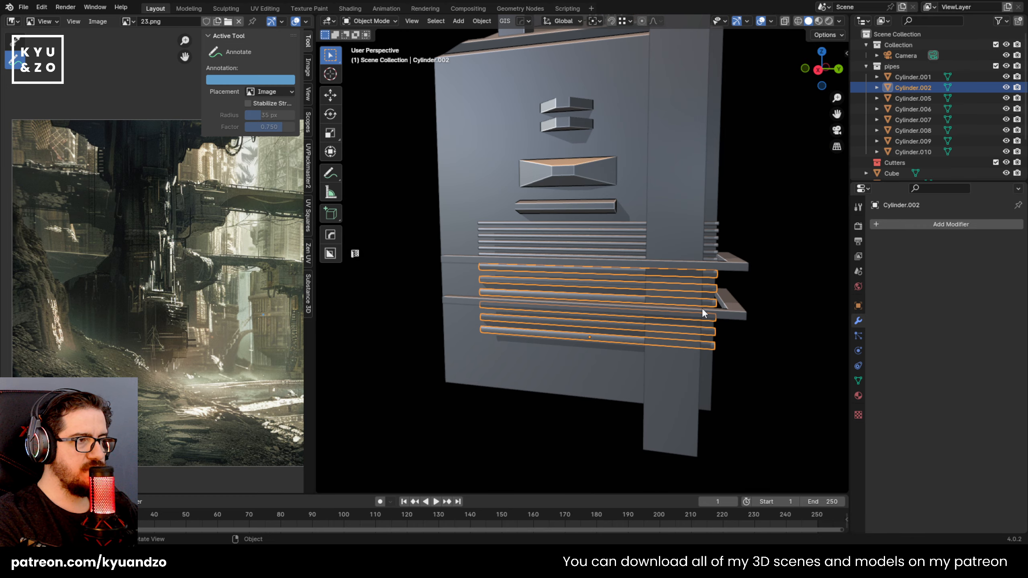
pyautogui.press('g')
pyautogui.press('z')
pyautogui.click(759, 324)
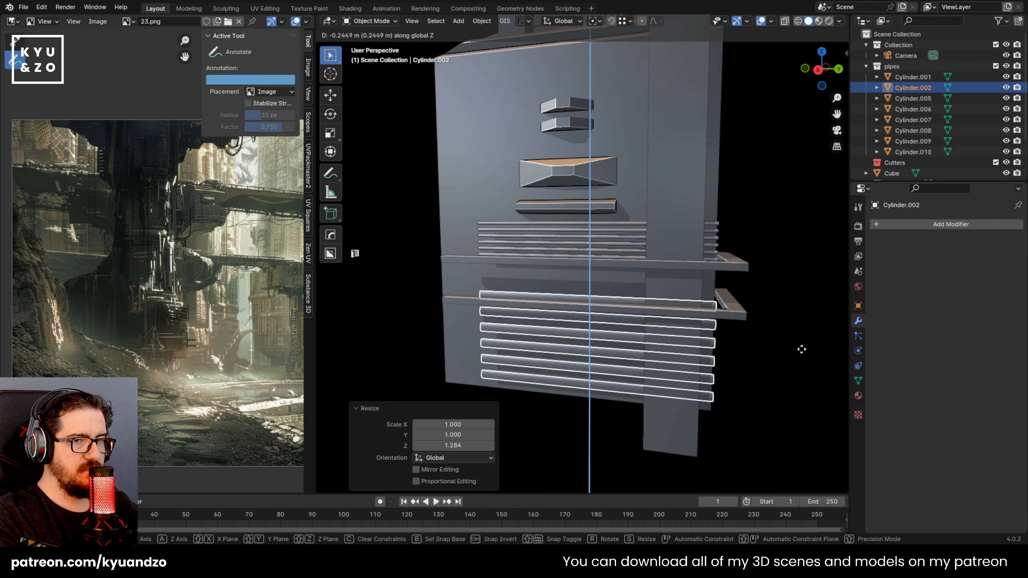
# Shorten the lower pipe set along Y to a scale of about 0.81
pyautogui.press('s')
pyautogui.press('y')
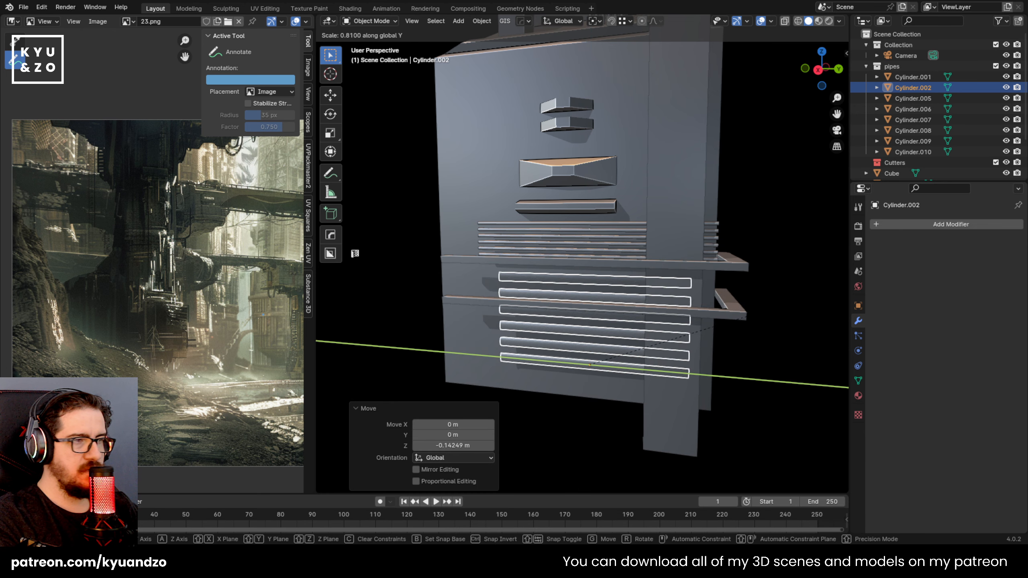
pyautogui.click(750, 317)
pyautogui.click(468, 327)
pyautogui.press('Tab')
pyautogui.press('Tab')
# Duplicate the wide pillar to the opposite side of the wall along Y and narrow the copy to 0.33 along Y
pyautogui.click(694, 334)
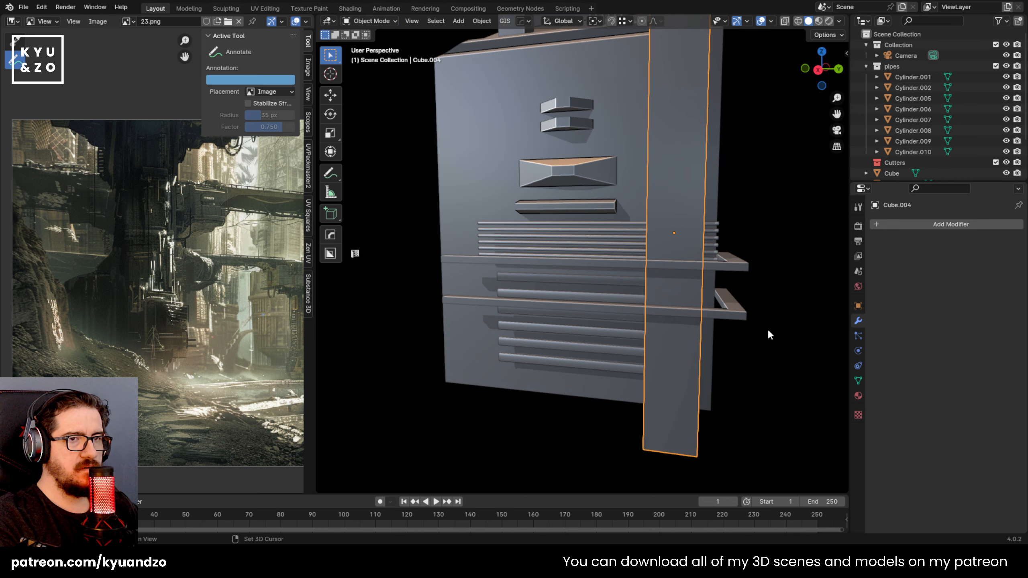
pyautogui.hotkey('shift', 'd')
pyautogui.press('x')
pyautogui.press('y')
pyautogui.click(588, 309)
pyautogui.press('s')
pyautogui.press('y')
pyautogui.click(550, 277)
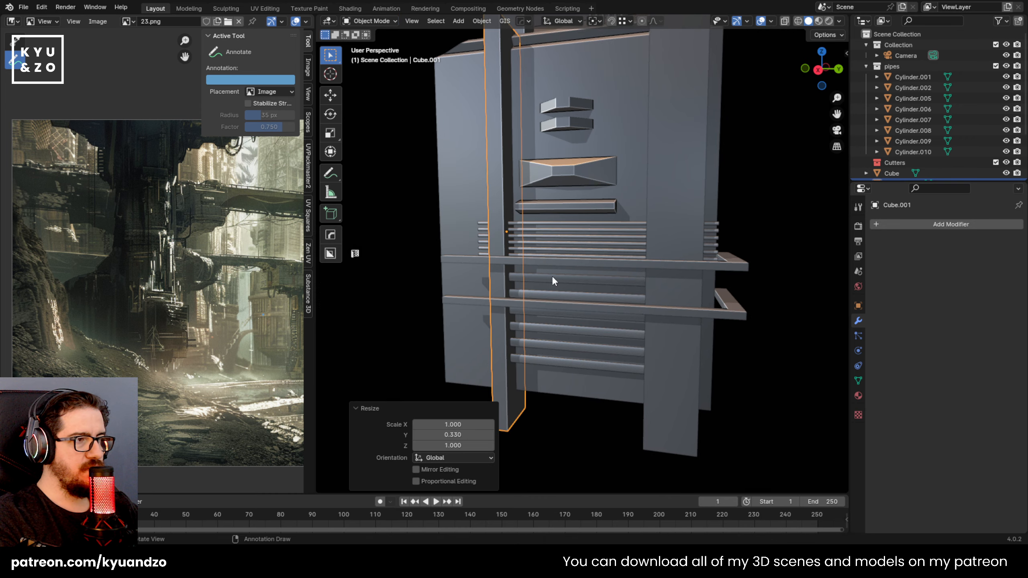
# Reduce the narrow pillar's depth to about 0.63 along X and shift it into place on the wall
pyautogui.moveTo(552, 279); pyautogui.dragTo(538, 336, button='middle')
pyautogui.press('s')
pyautogui.press('y')
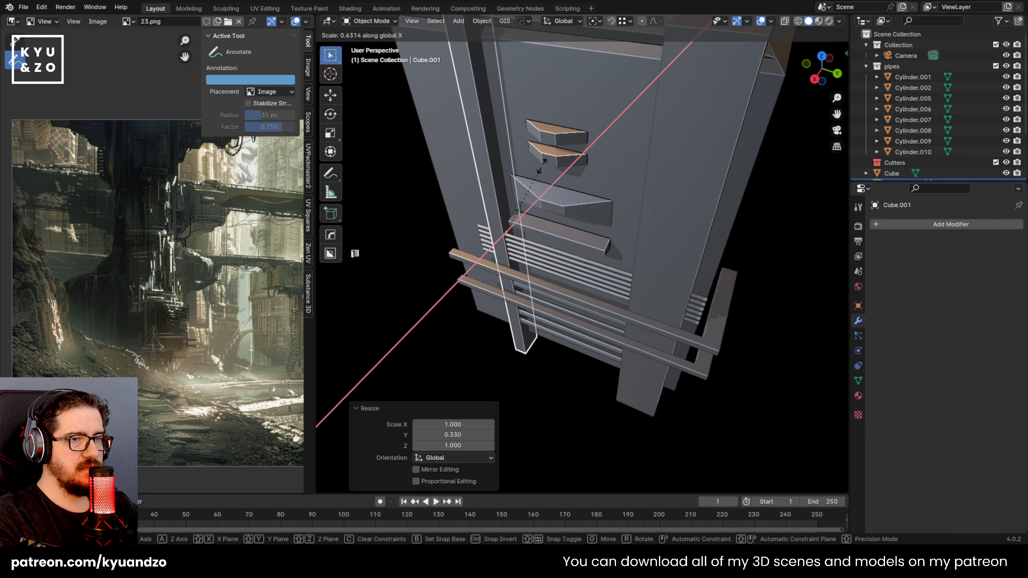
pyautogui.click(536, 169)
pyautogui.press('g')
pyautogui.press('y')
pyautogui.click(518, 166)
# Duplicate the narrow pillar and place the copy beside it along Y, toward the wall details
pyautogui.hotkey('shift', 'd')
pyautogui.press('x')
pyautogui.press('y')
pyautogui.click(582, 234)
# Shorten the copied narrow pillar to about 0.74 along Z and raise it about 0.22 m
pyautogui.moveTo(579, 233); pyautogui.dragTo(614, 341, button='middle')
pyautogui.press('s')
pyautogui.press('z')
pyautogui.rightClick(600, 334)
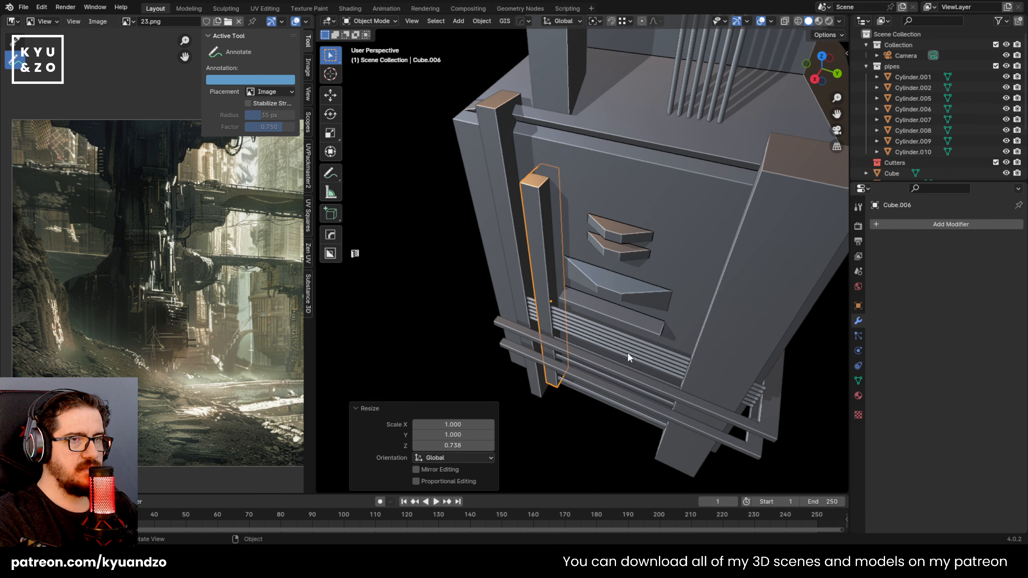
pyautogui.press('g')
pyautogui.press('z')
pyautogui.click(635, 326)
# Check the new pillars against the whole tower and save the scene
pyautogui.moveTo(635, 326); pyautogui.dragTo(564, 200, button='middle')
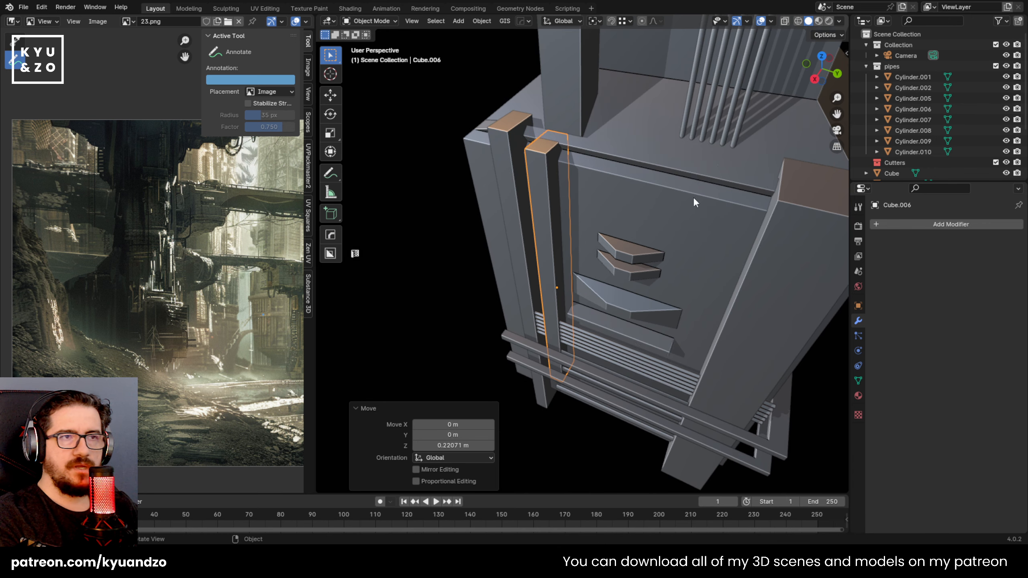
pyautogui.moveTo(692, 199); pyautogui.dragTo(588, 175, button='middle')
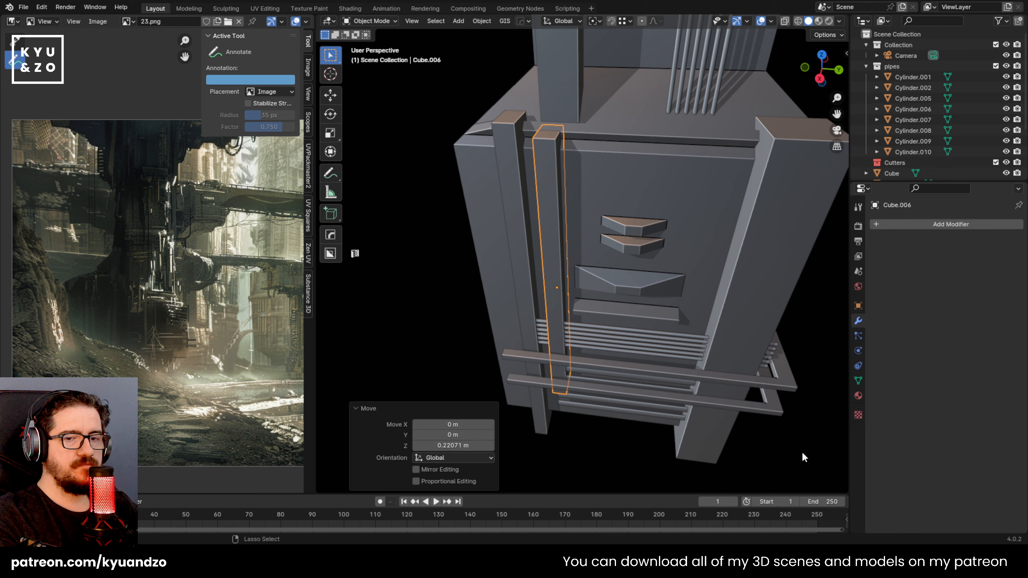
pyautogui.moveTo(604, 273); pyautogui.dragTo(570, 259, button='middle')
pyautogui.scroll(-5, 543, 241)
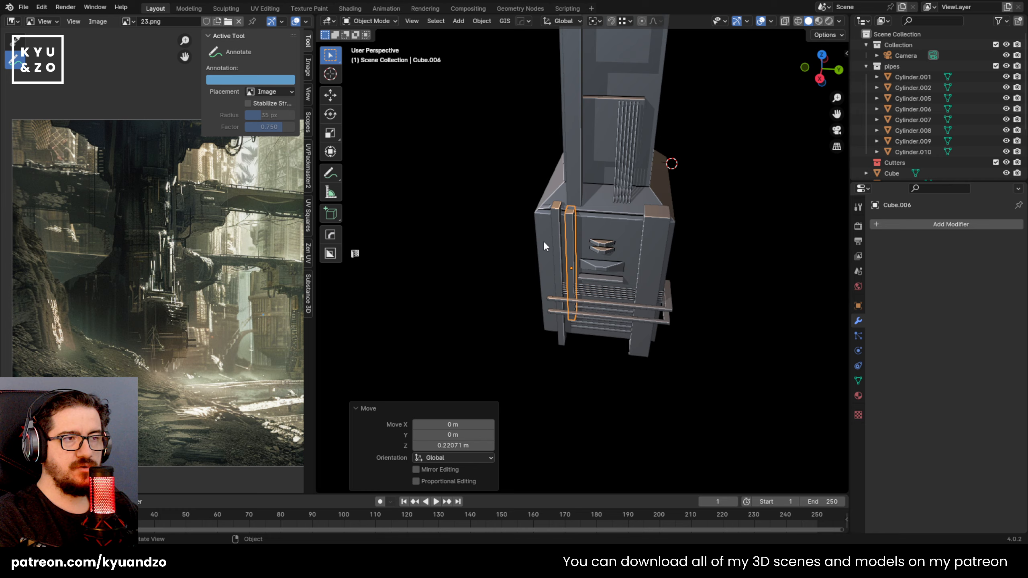
pyautogui.scroll(5, 544, 232)
pyautogui.hotkey('ctrl', 's')
# Using BoxCutter, cut a box notch into the shorter pillar's upper edge and draw a second cutter below it
pyautogui.moveTo(557, 299); pyautogui.dragTo(612, 306, button='middle')
pyautogui.scroll(3, 552, 236)
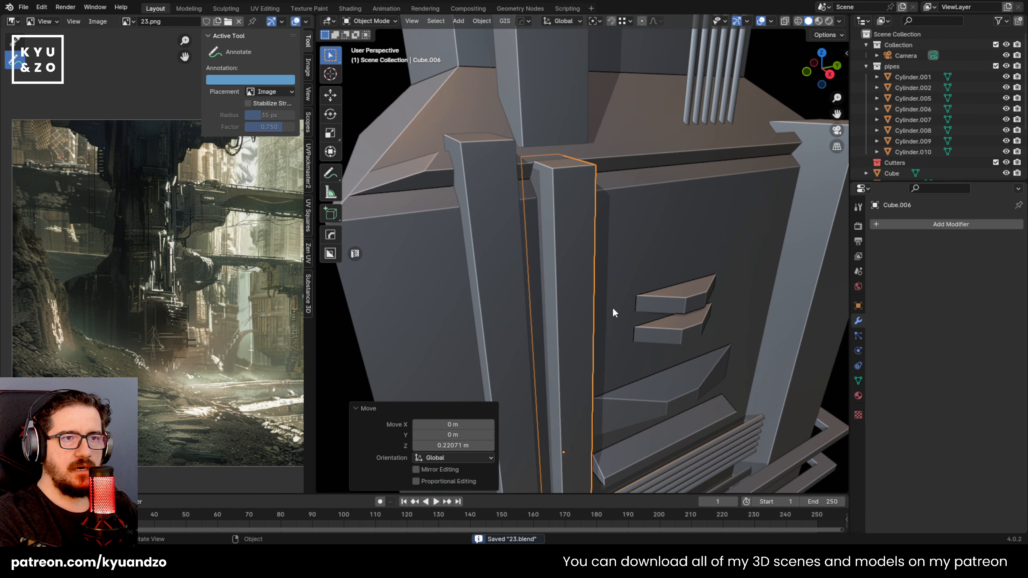
pyautogui.press('w')
pyautogui.press('n')
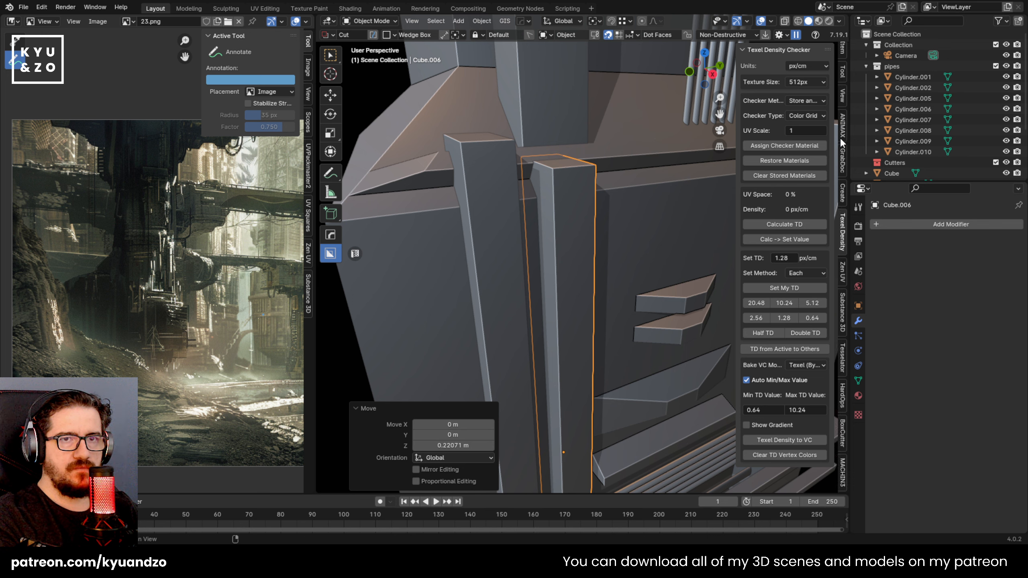
pyautogui.click(842, 441)
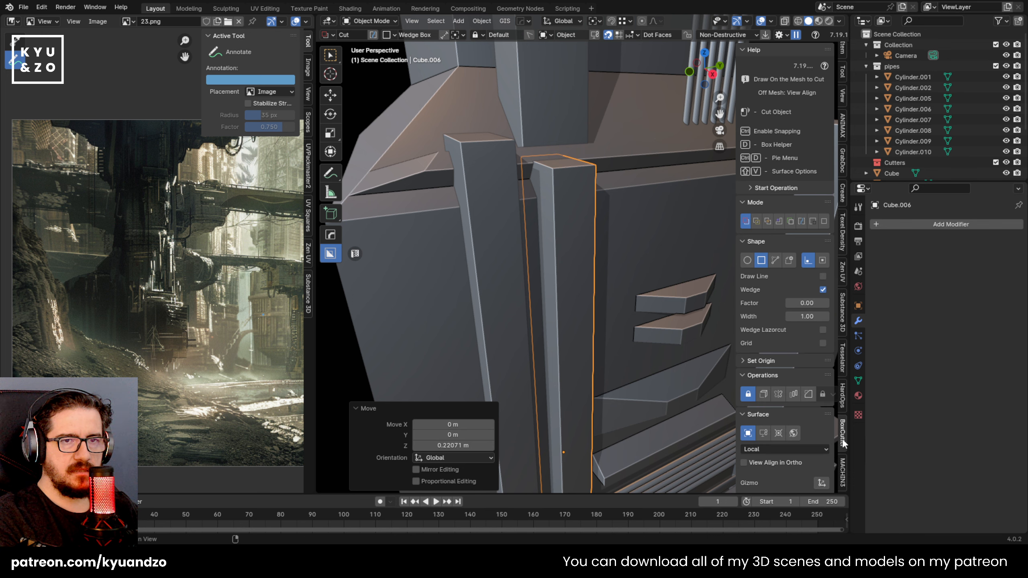
pyautogui.moveTo(564, 273)
pyautogui.mouseDown()
pyautogui.moveTo(614, 204)
pyautogui.moveTo(604, 203)
pyautogui.moveTo(599, 227)
pyautogui.mouseUp()
pyautogui.moveTo(579, 303); pyautogui.dragTo(510, 371)
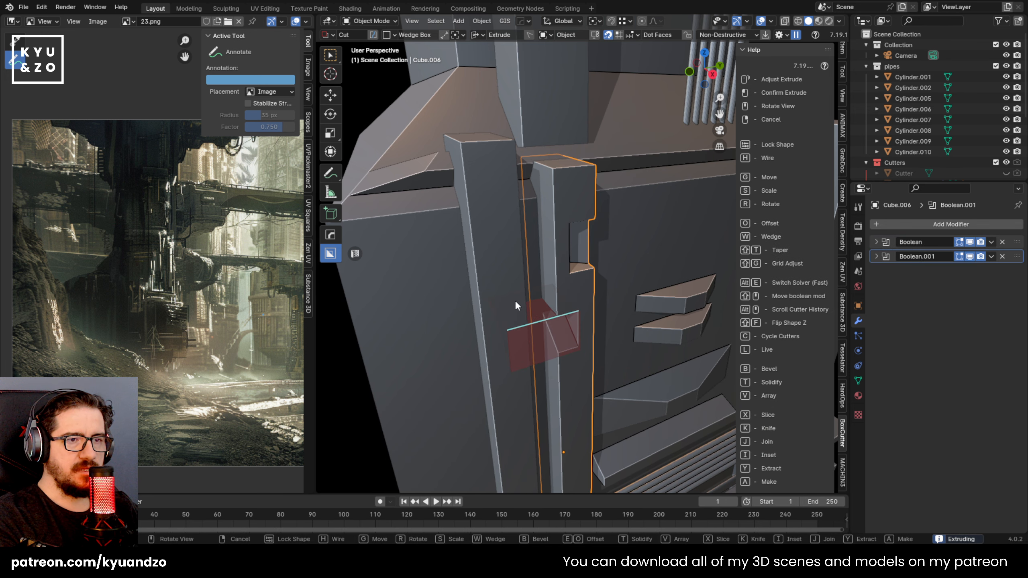
# Try a radial array on the second cutter
pyautogui.press('v')
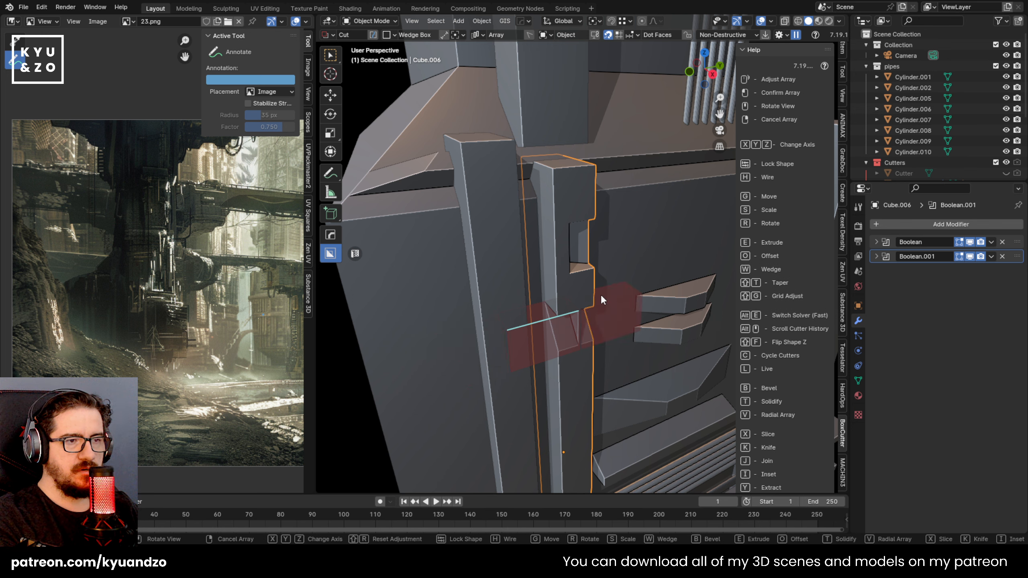
pyautogui.press('w')
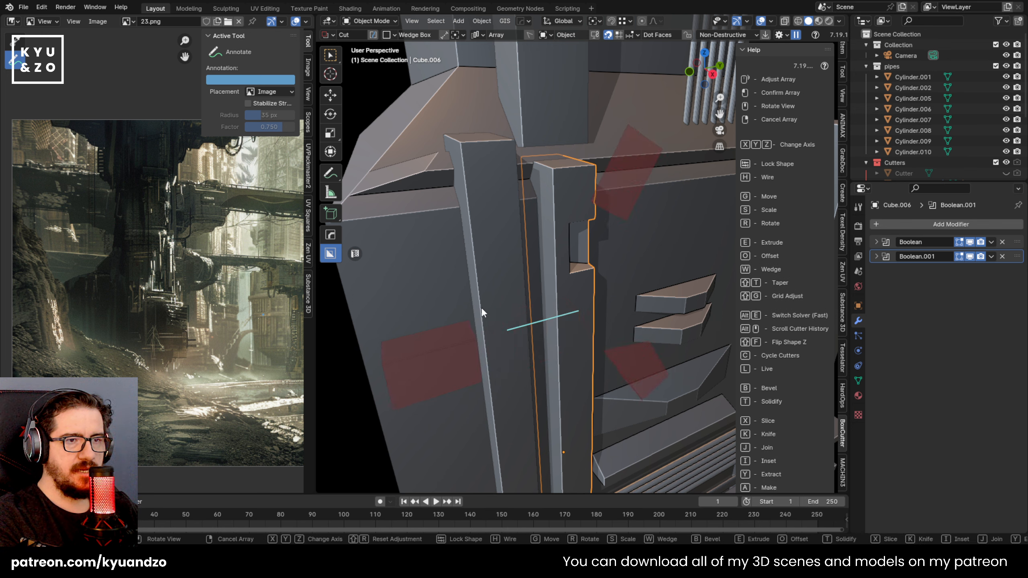
pyautogui.press('w')
pyautogui.press('w')
pyautogui.press('w')
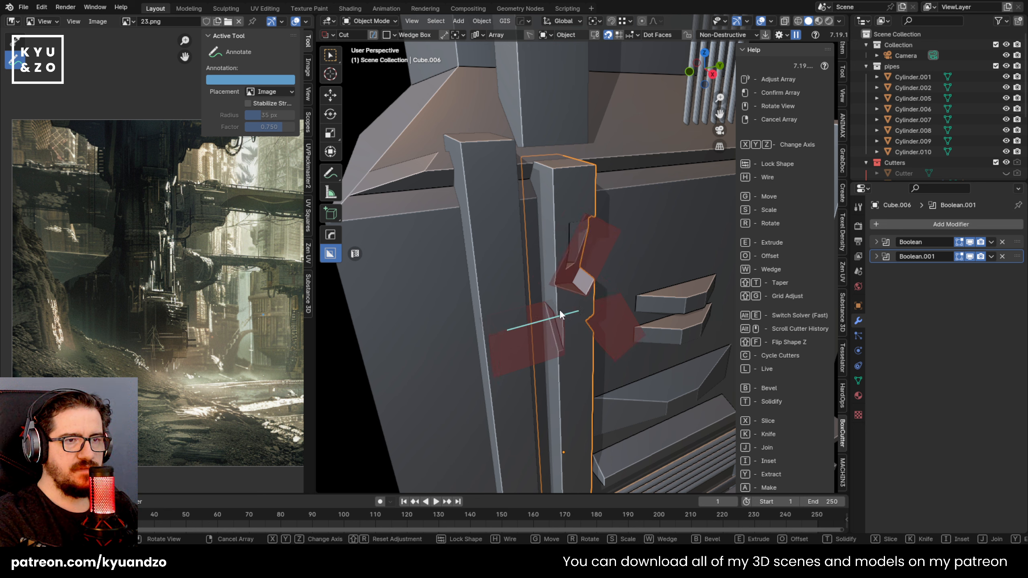
pyautogui.press('w')
pyautogui.press('v')
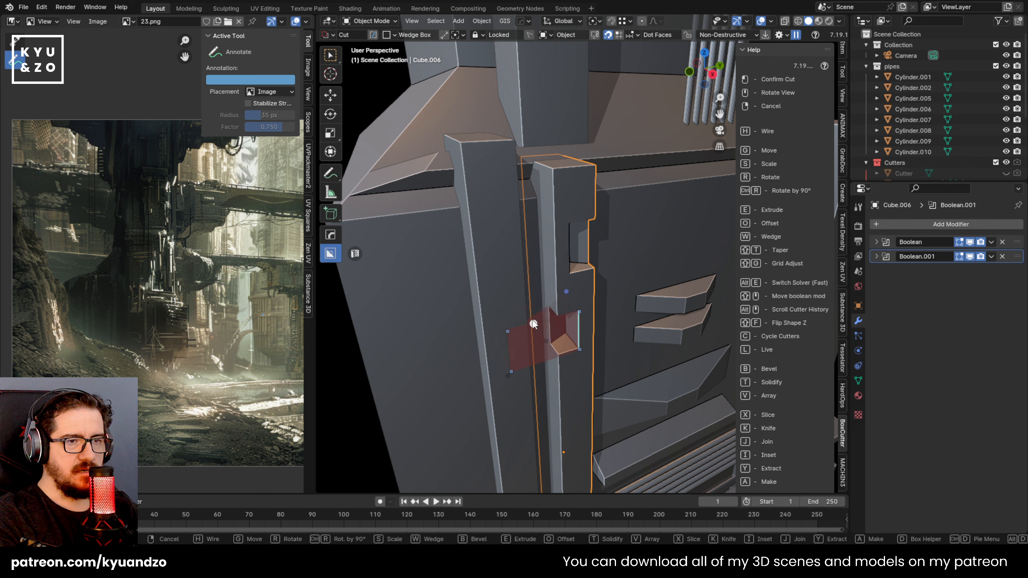
# Switch the second cutter on the shorter pillar from a wedge back to a plain box and complete the cut
pyautogui.press('w')
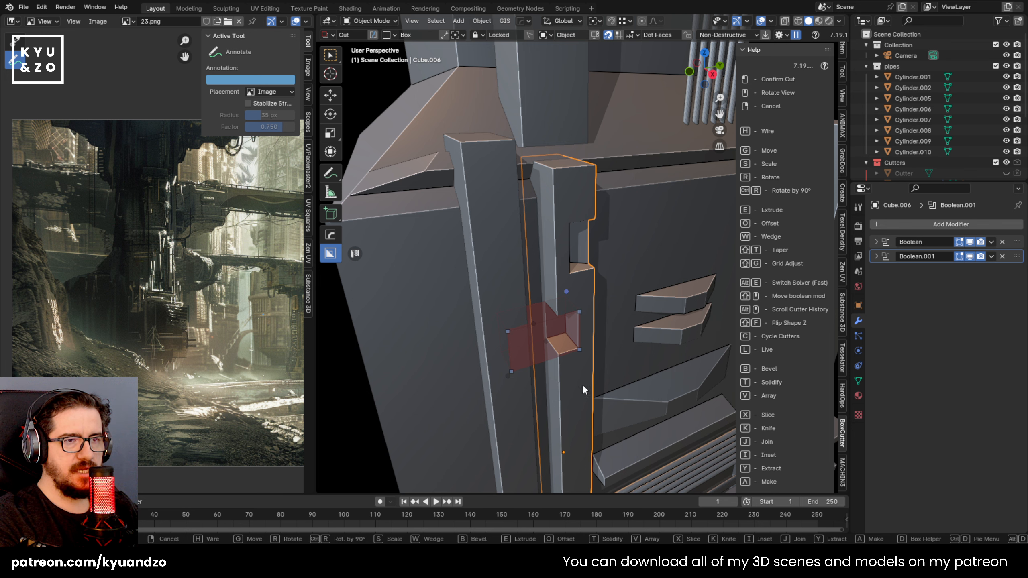
pyautogui.keyDown('shift'); pyautogui.moveTo(585, 388); pyautogui.dragTo(564, 291, button='middle'); pyautogui.keyUp('shift')
pyautogui.click(569, 449)
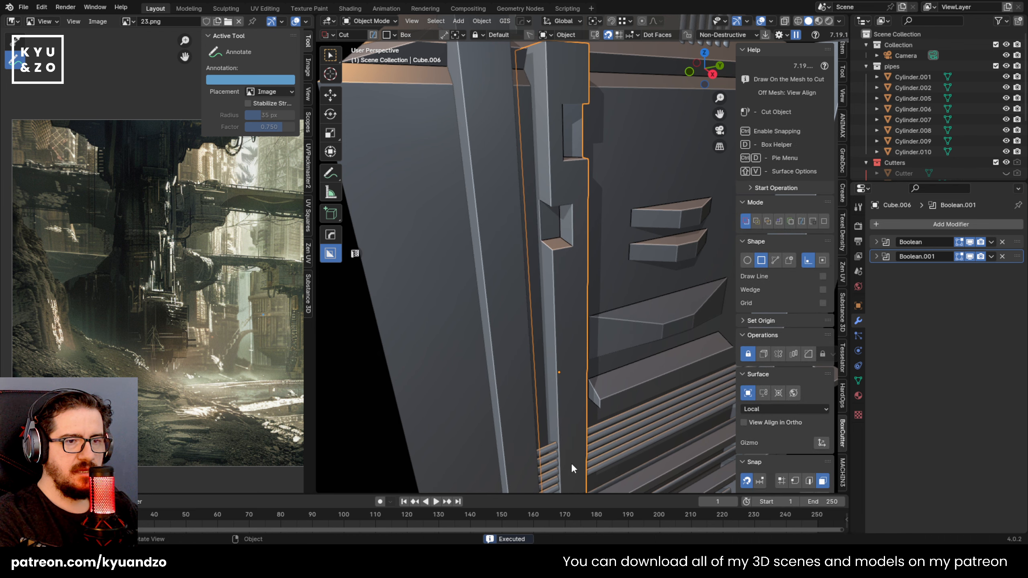
# Cut a long, thin vertical slot into the shorter pillar's front face below the two notches
pyautogui.moveTo(570, 457); pyautogui.dragTo(572, 267)
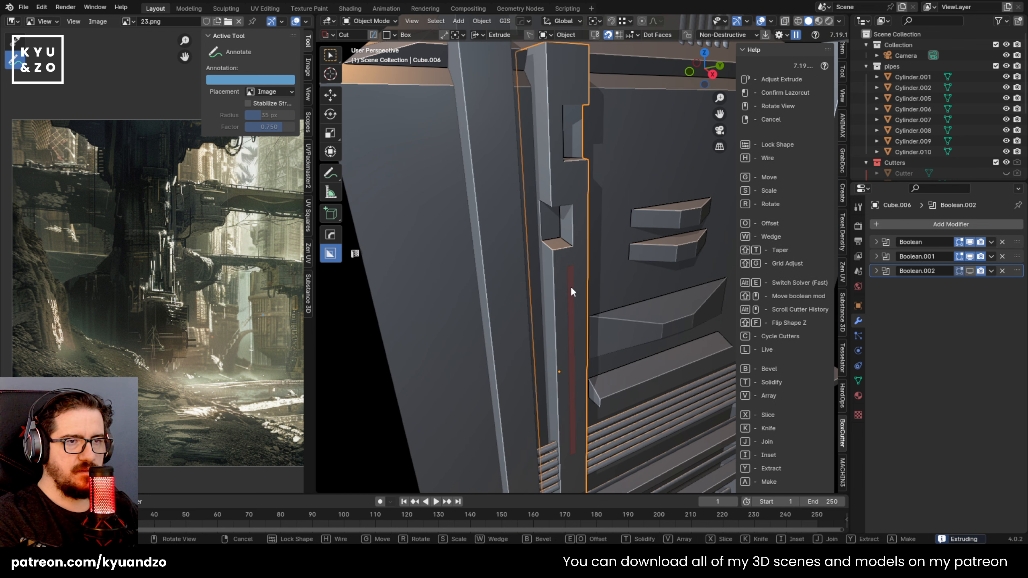
pyautogui.press('g')
pyautogui.click(575, 344)
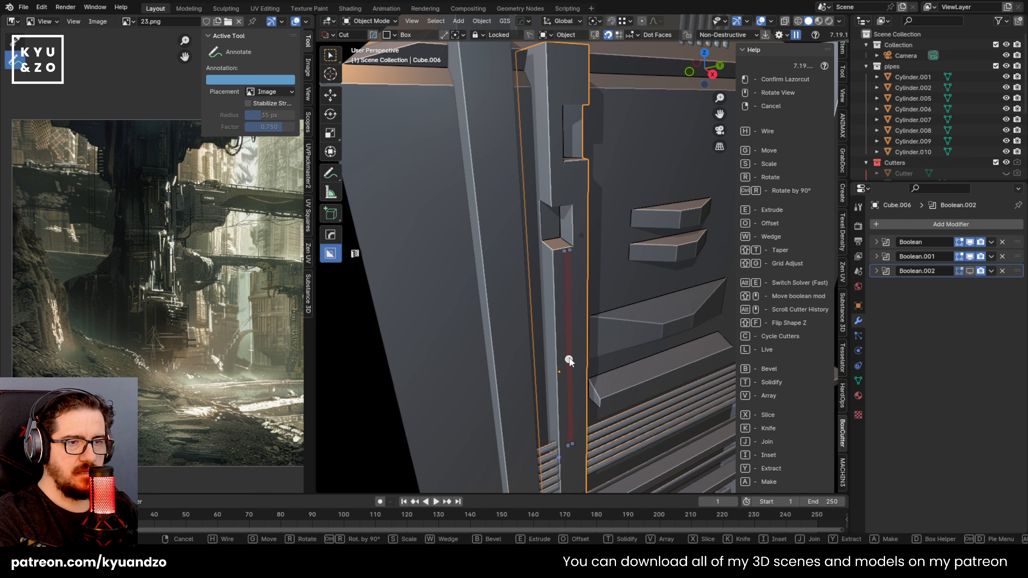
pyautogui.moveTo(666, 343); pyautogui.dragTo(561, 303, button='middle')
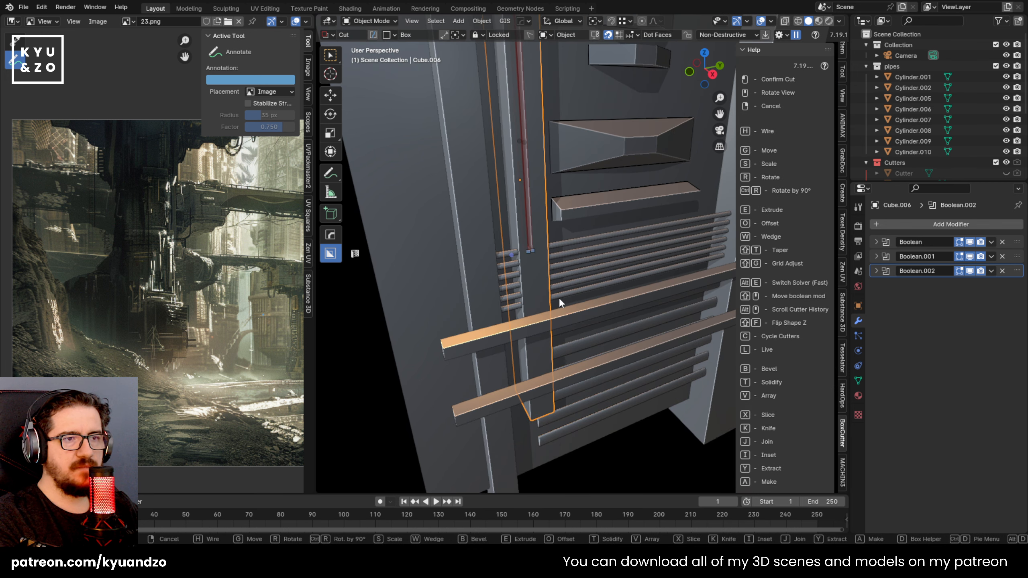
pyautogui.click(515, 309)
pyautogui.moveTo(532, 296)
pyautogui.mouseDown()
pyautogui.moveTo(557, 273)
pyautogui.moveTo(578, 281)
pyautogui.mouseUp()
pyautogui.press('v')
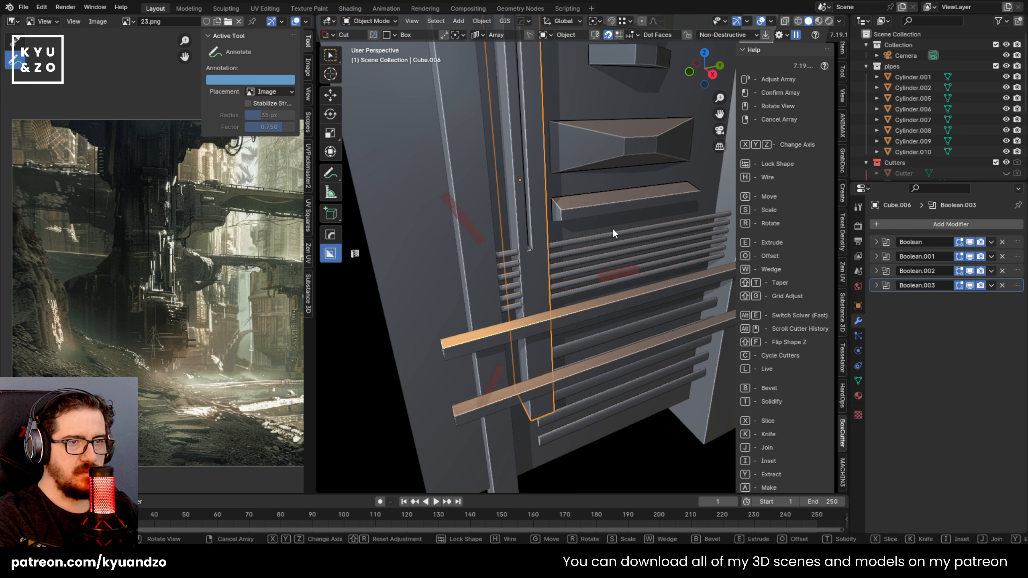
pyautogui.press('x')
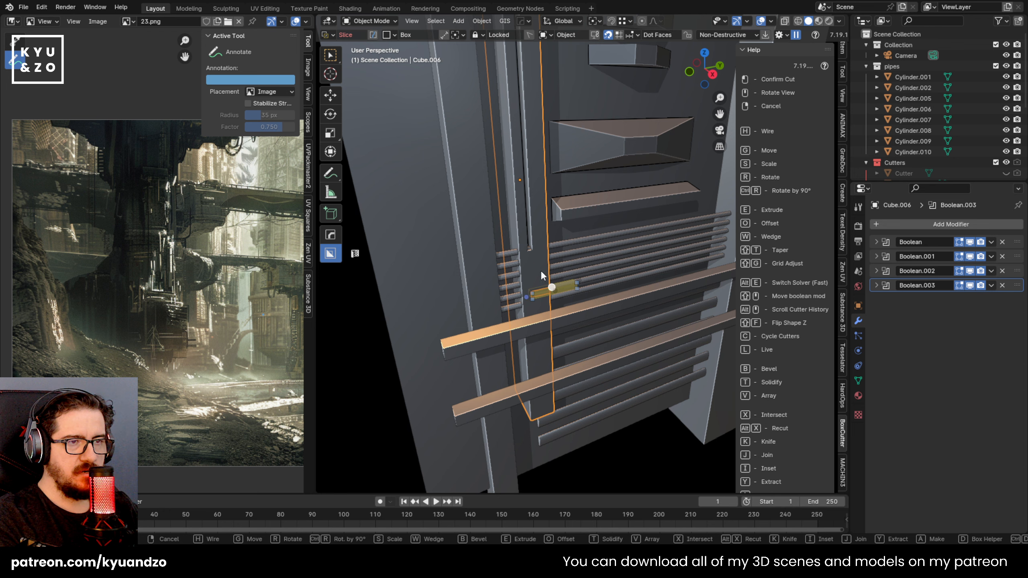
pyautogui.press('x')
pyautogui.rightClick(645, 248)
# Undo all the BoxCutter cuts on the shorter pillar along with its last vertical move
pyautogui.scroll(-9, 638, 203)
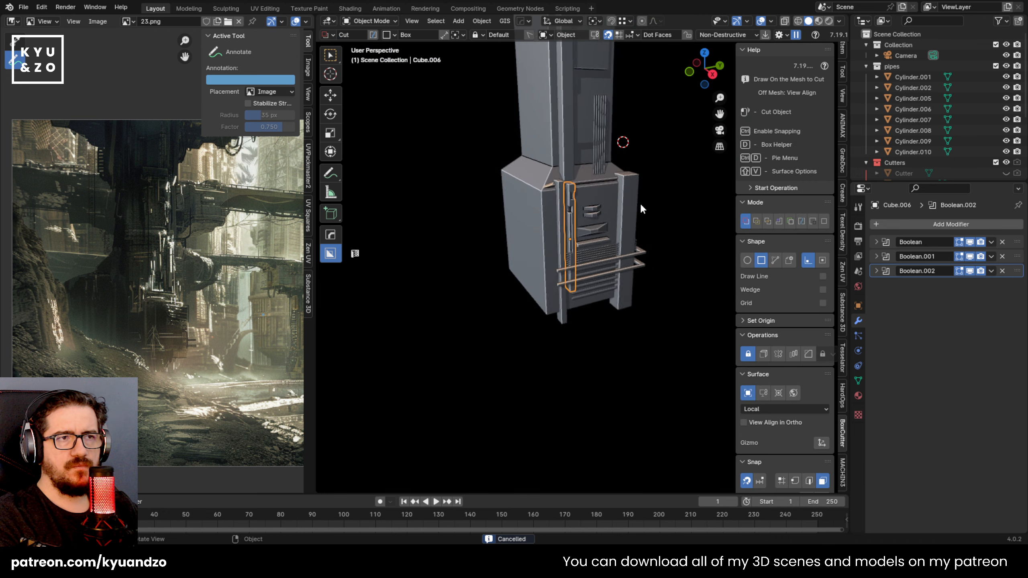
pyautogui.scroll(3, 639, 203)
pyautogui.press('Tab')
pyautogui.scroll(3, 603, 228)
pyautogui.press('Tab')
pyautogui.keyDown('shift'); pyautogui.moveTo(629, 152); pyautogui.dragTo(617, 242, button='middle'); pyautogui.keyUp('shift')
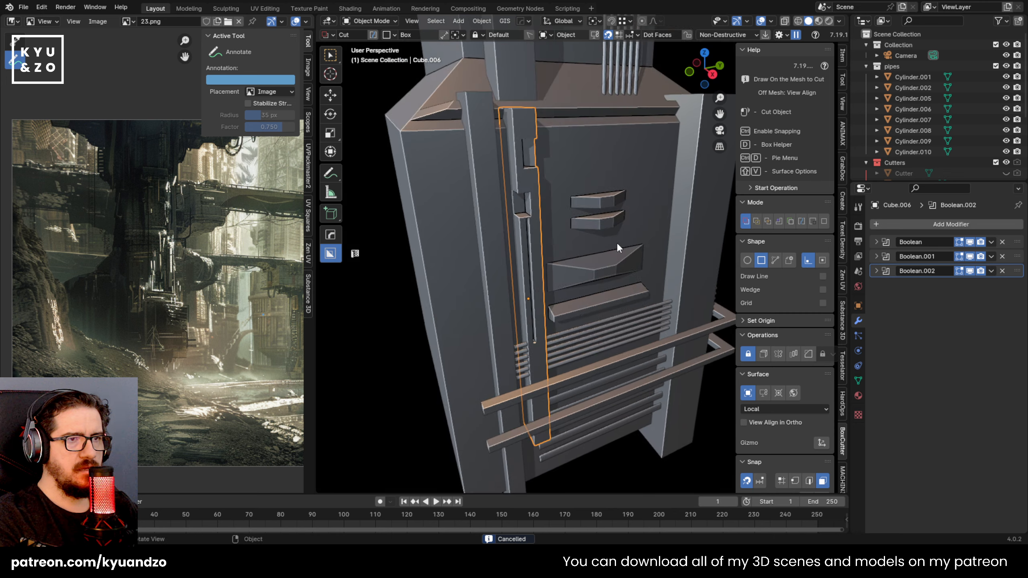
pyautogui.hotkey('ctrl', 'z')
pyautogui.hotkey('ctrl', 'z')
pyautogui.hotkey('ctrl', 'z')
pyautogui.hotkey('ctrl', 'z')
pyautogui.hotkey('ctrl', 'z')
pyautogui.hotkey('ctrl', 'z')
pyautogui.hotkey('ctrl', 'z')
pyautogui.scroll(-2, 603, 242)
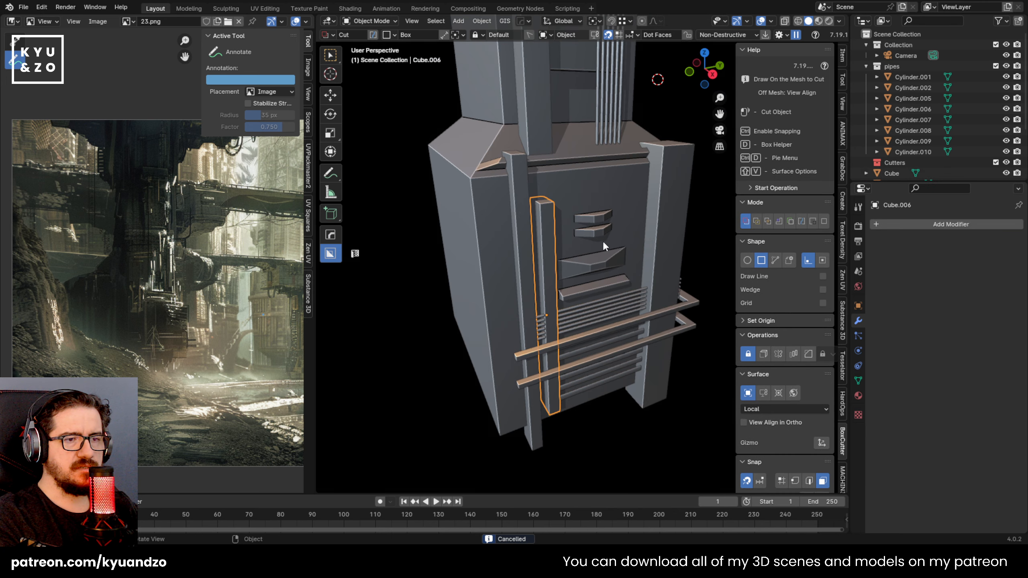
# Raise the shorter pillar about 0.16 m along Z
pyautogui.scroll(2, 602, 242)
pyautogui.click(366, 252)
pyautogui.scroll(1, 489, 208)
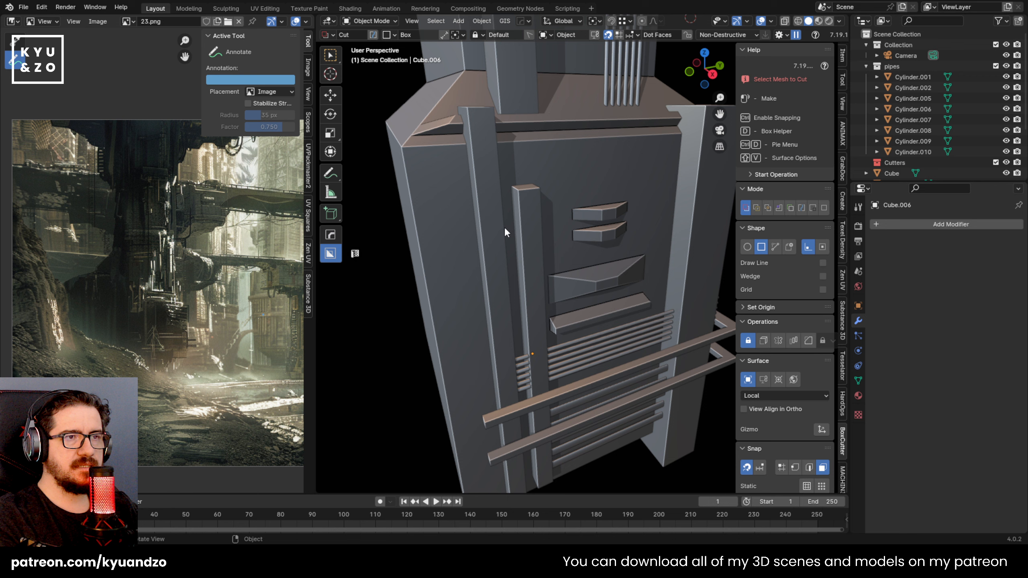
pyautogui.click(542, 307)
pyautogui.scroll(1, 574, 319)
pyautogui.press('g')
pyautogui.press('z')
pyautogui.click(604, 341)
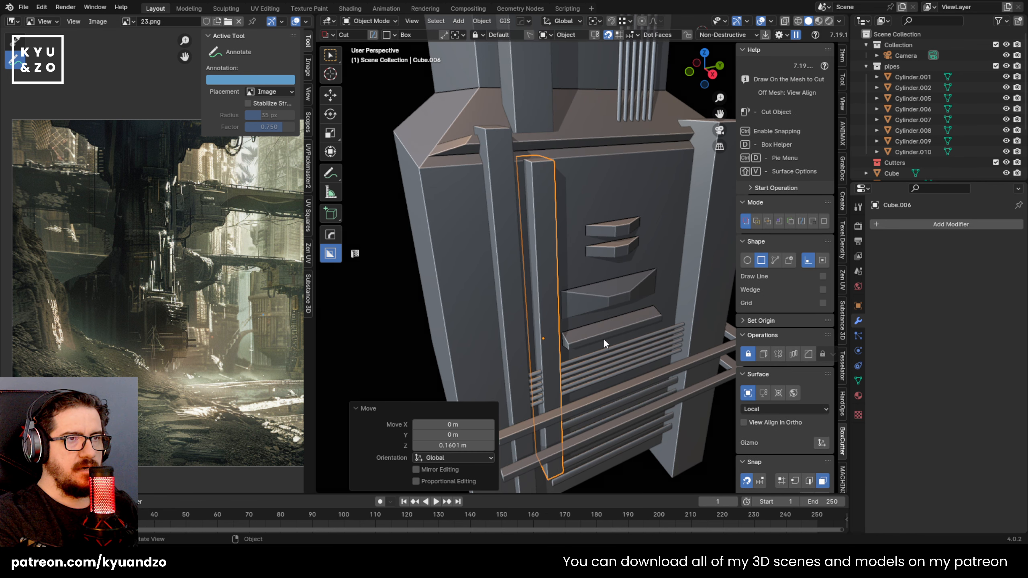
# Scale the shorter pillar to about 0.864 along Z and raise it about 0.08 m
pyautogui.press('s')
pyautogui.press('z')
pyautogui.click(645, 344)
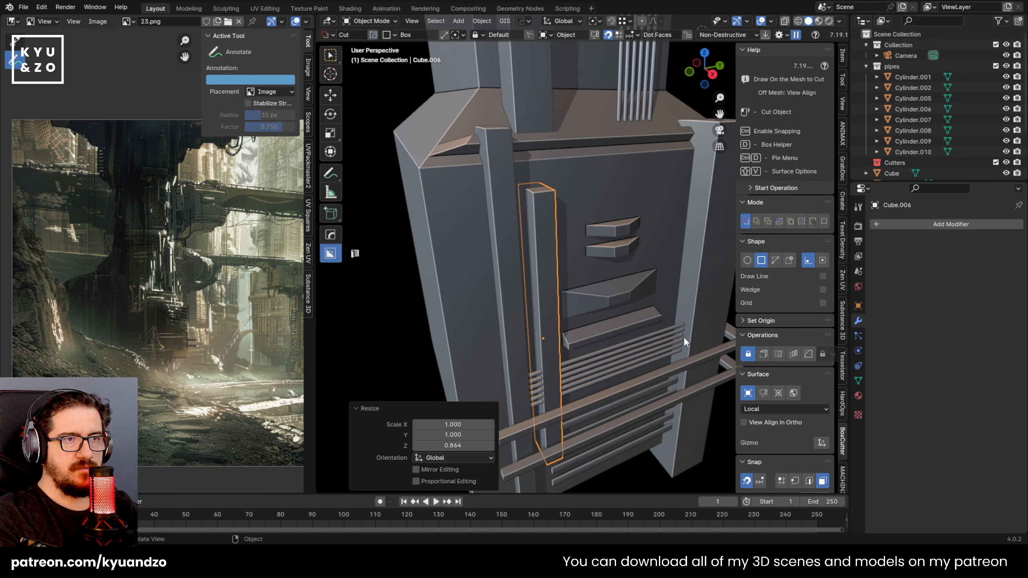
pyautogui.moveTo(578, 99); pyautogui.dragTo(458, 167, button='middle')
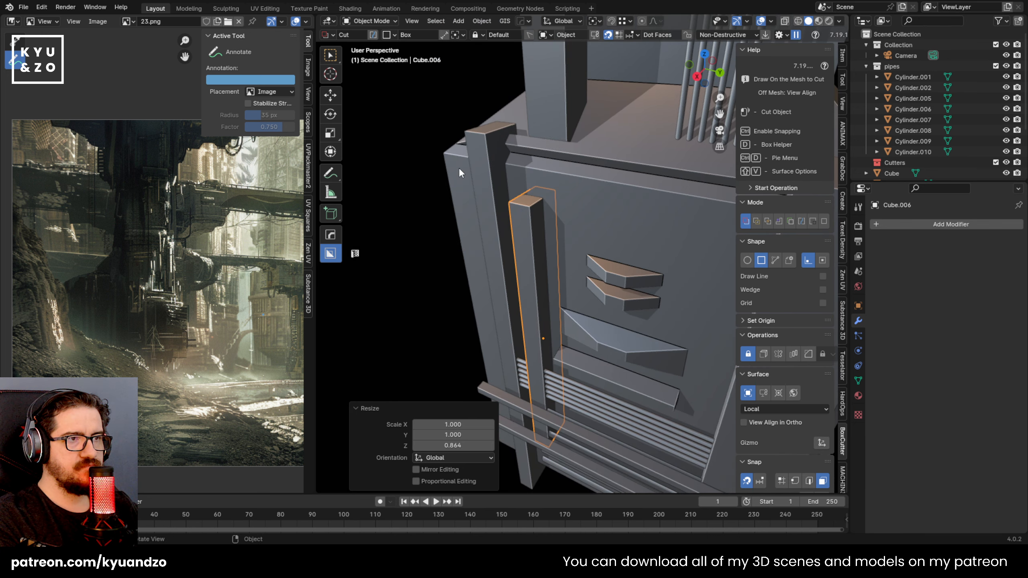
pyautogui.click(458, 167)
pyautogui.click(528, 282)
pyautogui.press('g')
pyautogui.press('z')
pyautogui.click(559, 307)
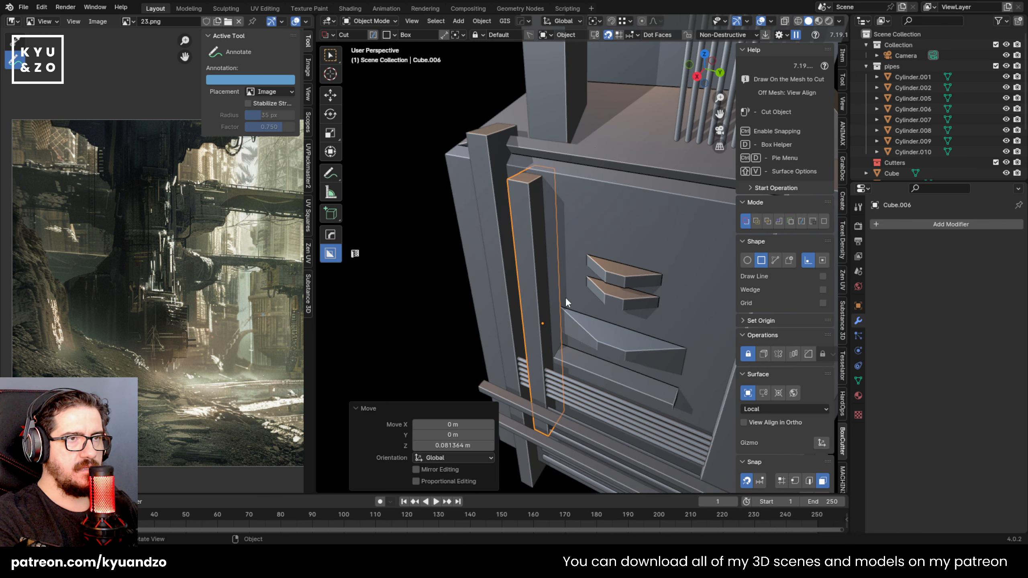
# Lower the front top edge of the shorter pillar along Z so its top slopes outward
pyautogui.press('Tab')
pyautogui.press('2')
pyautogui.click(522, 190)
pyautogui.press('g')
pyautogui.press('z')
pyautogui.click(565, 292)
pyautogui.press('Tab')
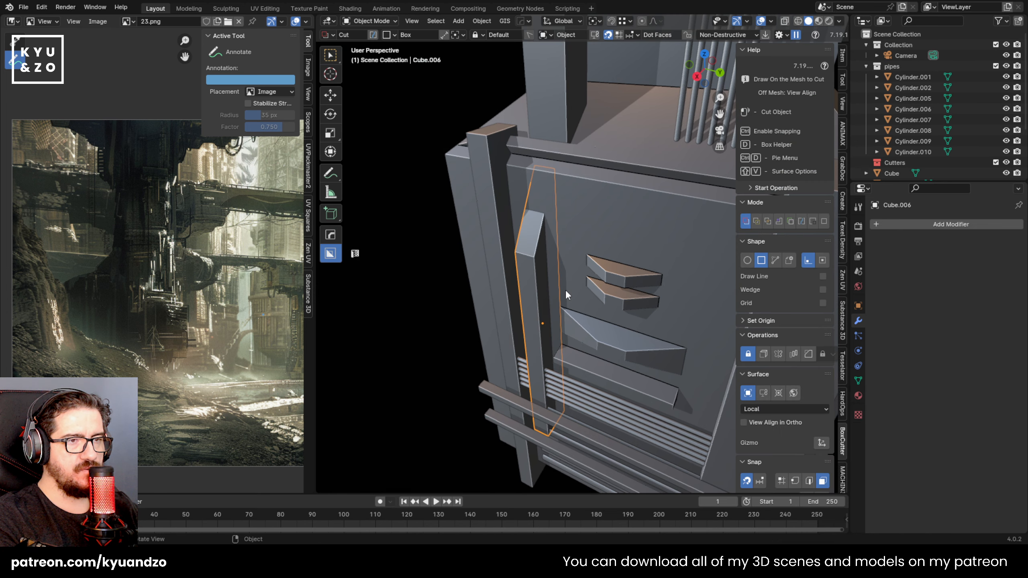
# Raise the slanted pillar about 0.1 m and make it slimmer along the Y and X axes
pyautogui.press('g')
pyautogui.press('z')
pyautogui.click(562, 263)
pyautogui.press('g')
pyautogui.press('y')
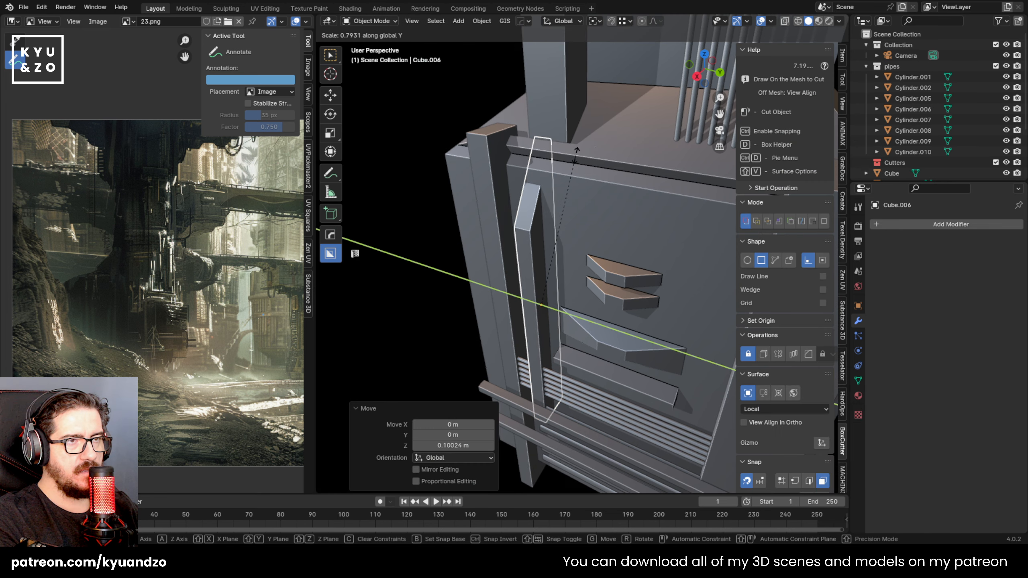
pyautogui.click(583, 167)
pyautogui.press('s')
pyautogui.press('y')
pyautogui.press('x')
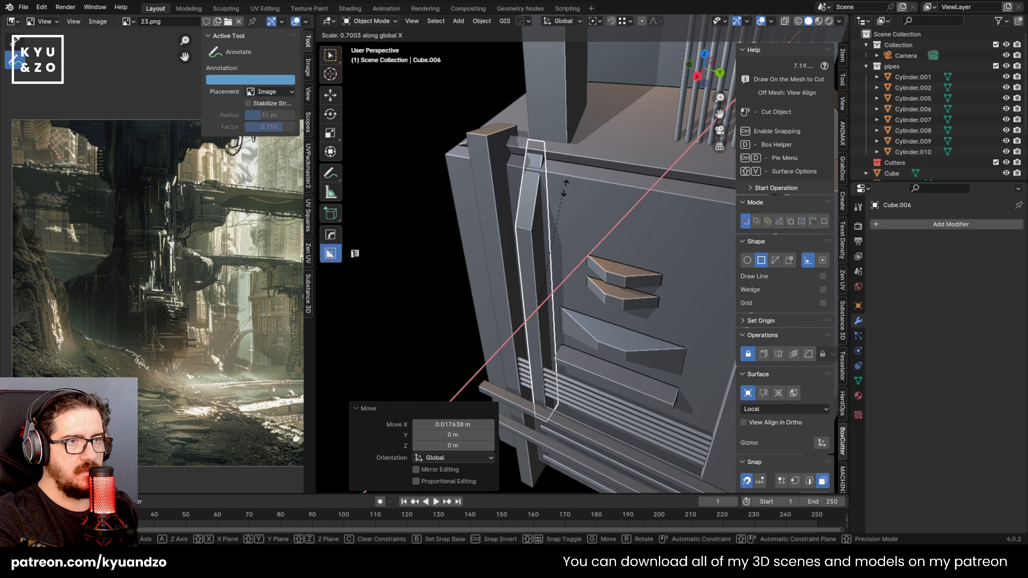
pyautogui.click(565, 189)
# Move the slanted pillar about 0.024 m along X and scale it to about 0.89 along Z
pyautogui.press('g')
pyautogui.press('y')
pyautogui.press('x')
pyautogui.click(563, 199)
pyautogui.press('s')
pyautogui.press('z')
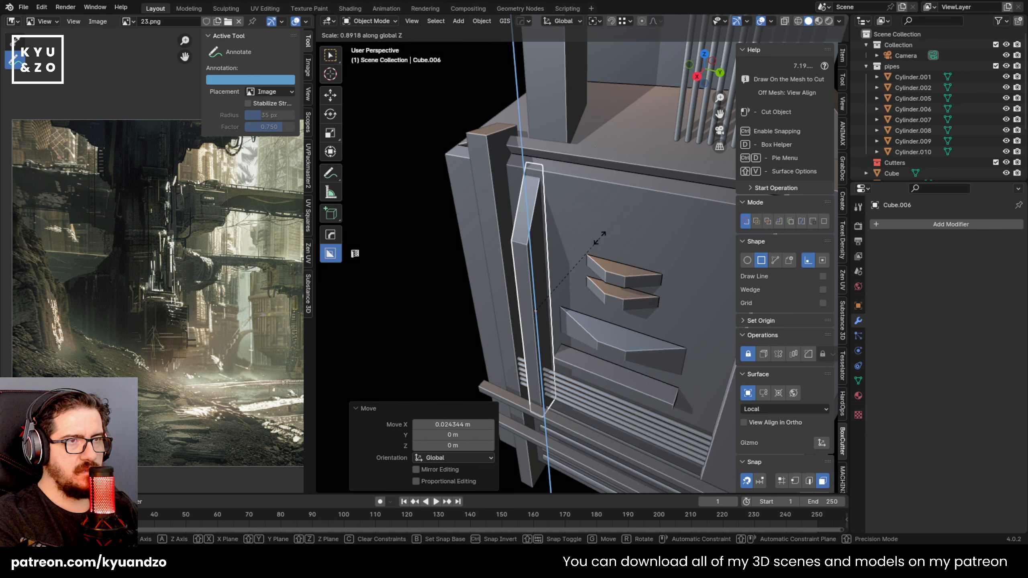
pyautogui.click(602, 205)
# Shift the slanted pillar about -0.028 m along X relative to the wall and deselect it
pyautogui.press('g')
pyautogui.press('y')
pyautogui.press('x')
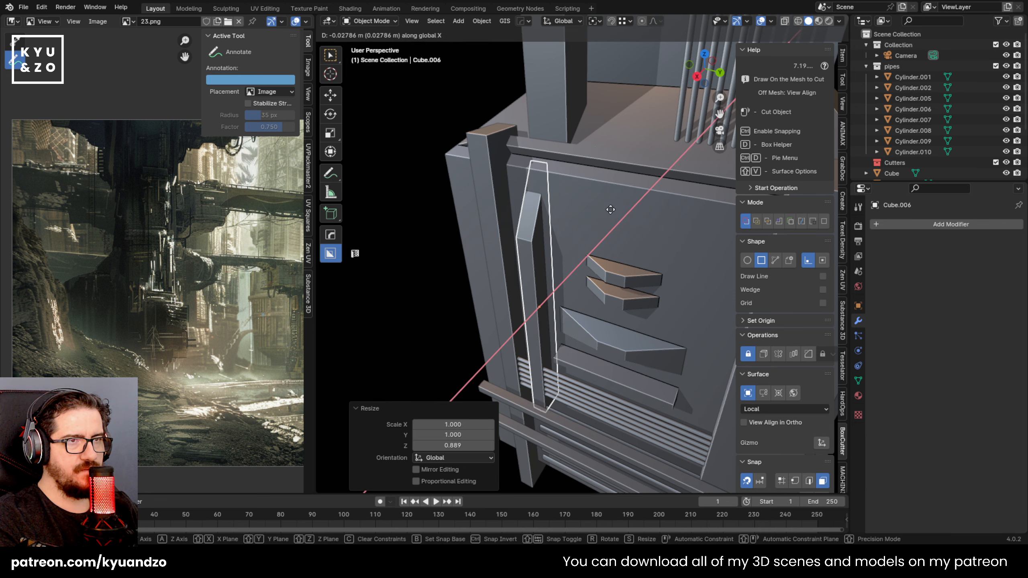
pyautogui.click(609, 208)
pyautogui.click(452, 182)
pyautogui.scroll(-2, 450, 182)
pyautogui.click(448, 193)
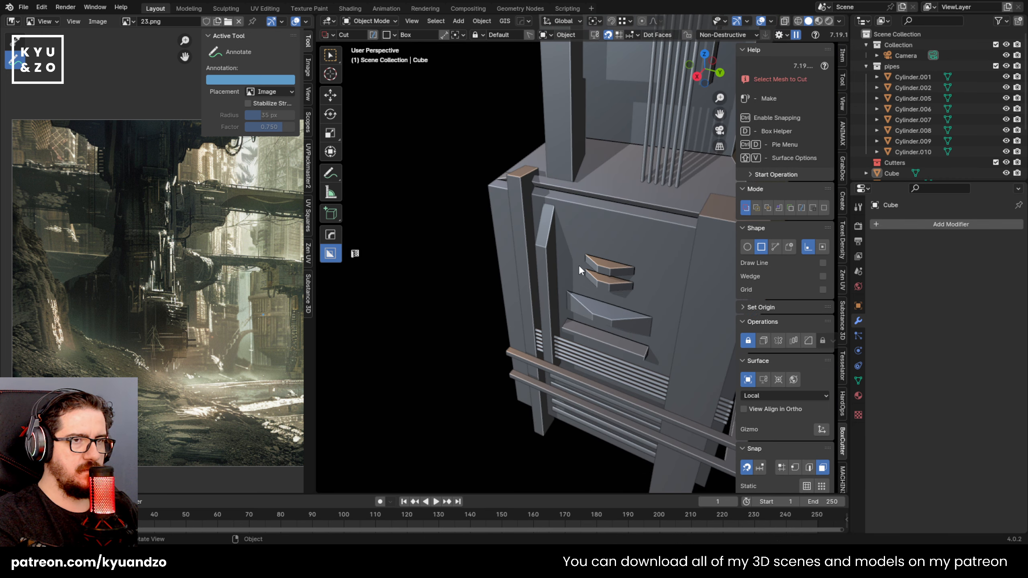
# Duplicate the slanted pillar about 0.078 m along Y to form a side-by-side pair
pyautogui.click(544, 229)
pyautogui.scroll(3, 544, 229)
pyautogui.hotkey('shift', 'd')
pyautogui.press('y')
pyautogui.click(565, 245)
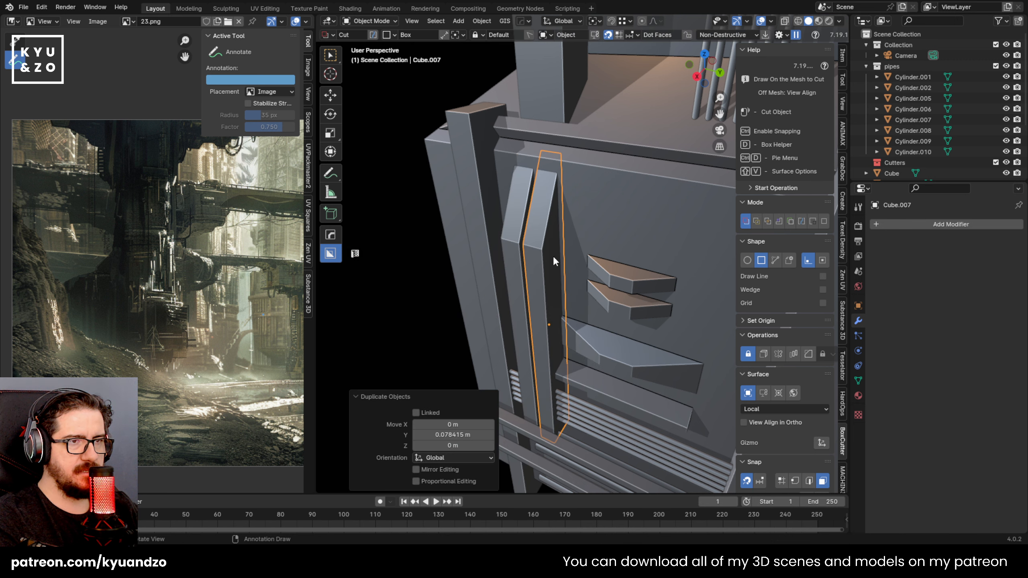
# Compare the tower base with the layered structure on the lower part of the concept art's central column
pyautogui.scroll(-3, 554, 252)
pyautogui.moveTo(554, 252); pyautogui.dragTo(591, 216, button='middle')
pyautogui.scroll(2, 107, 286)
pyautogui.scroll(2, 109, 282)
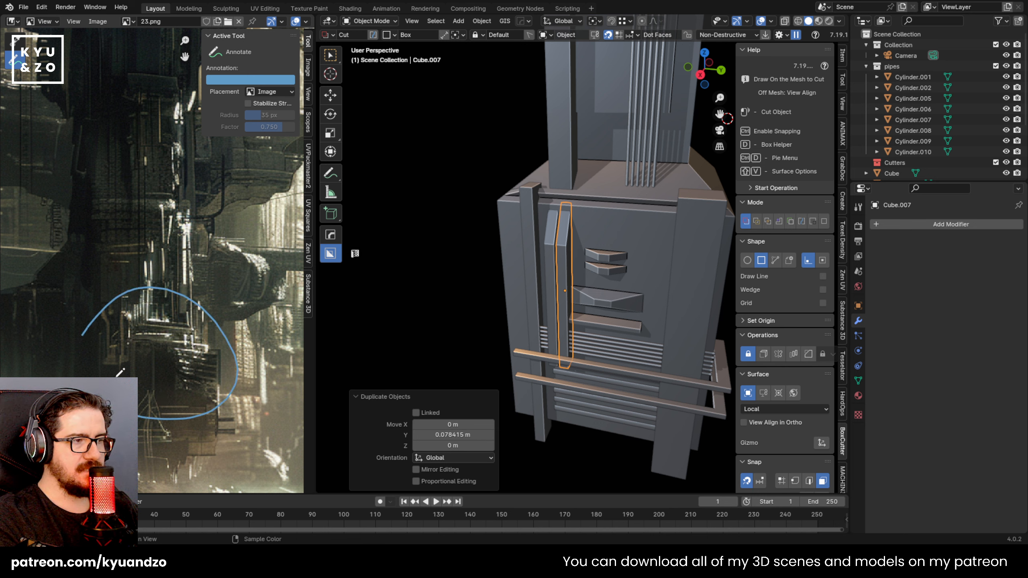
pyautogui.moveTo(117, 375); pyautogui.dragTo(127, 341)
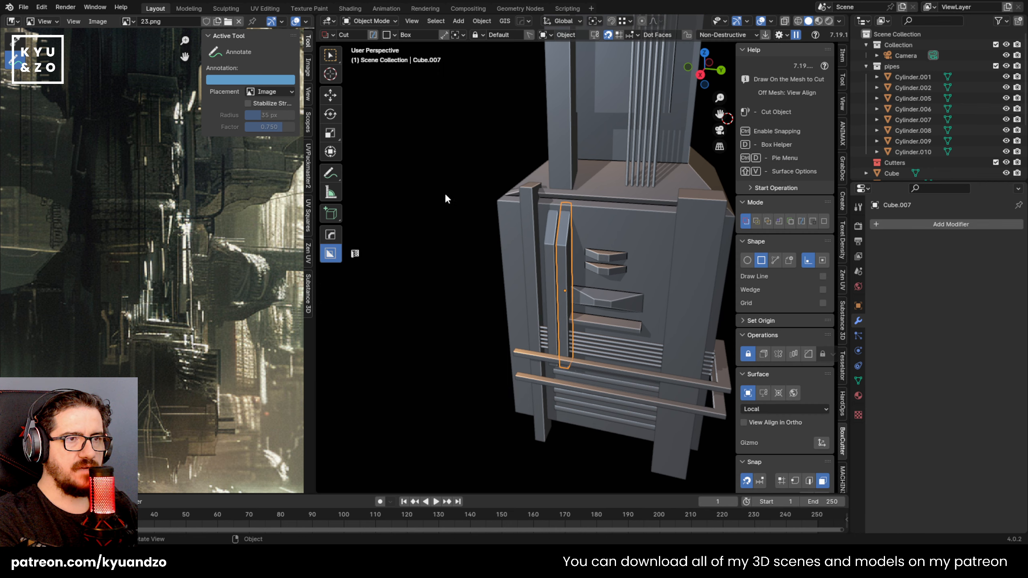
pyautogui.press('Tab')
pyautogui.press('Tab')
pyautogui.press('Tab')
pyautogui.press('Tab')
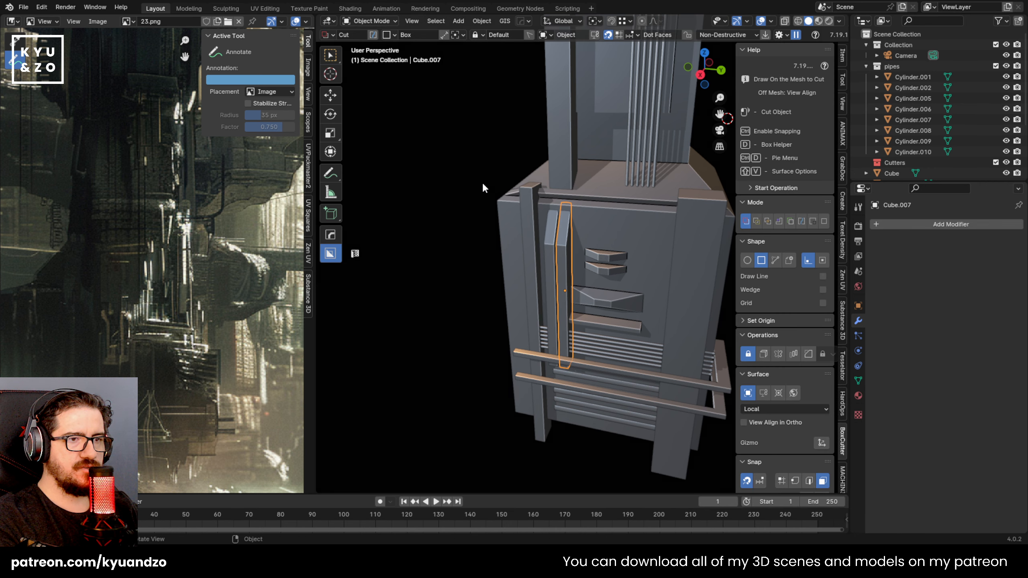
# Extend the lower ends of both slanted pillars about 0.66 m downward along Z, past the wall's bottom edge
pyautogui.click(482, 182)
pyautogui.scroll(-2, 612, 227)
pyautogui.moveTo(611, 226); pyautogui.dragTo(614, 203, button='middle')
pyautogui.scroll(5, 567, 259)
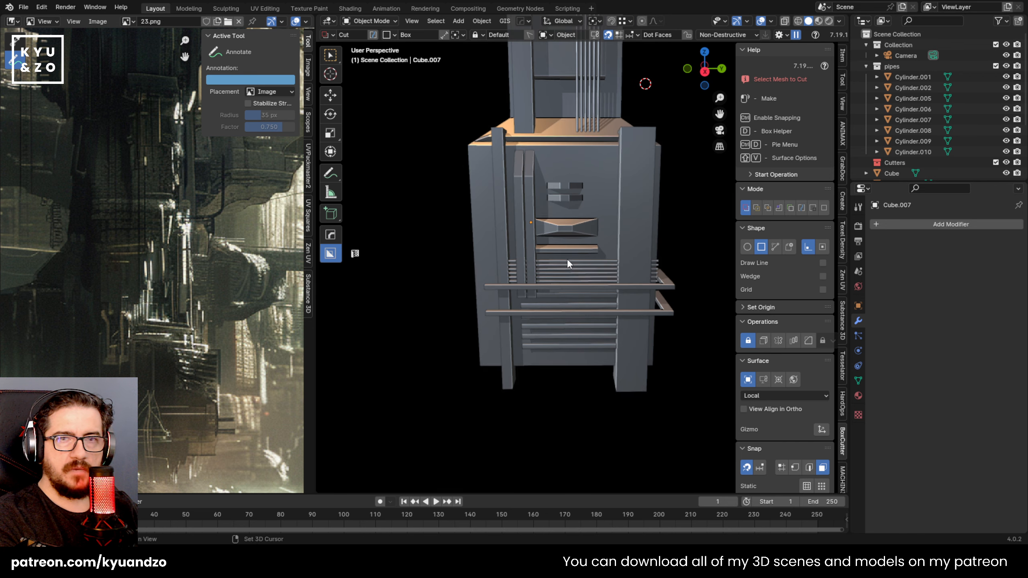
pyautogui.click(492, 263)
pyautogui.keyDown('shift'); pyautogui.moveTo(466, 246); pyautogui.dragTo(484, 183, button='middle'); pyautogui.keyUp('shift')
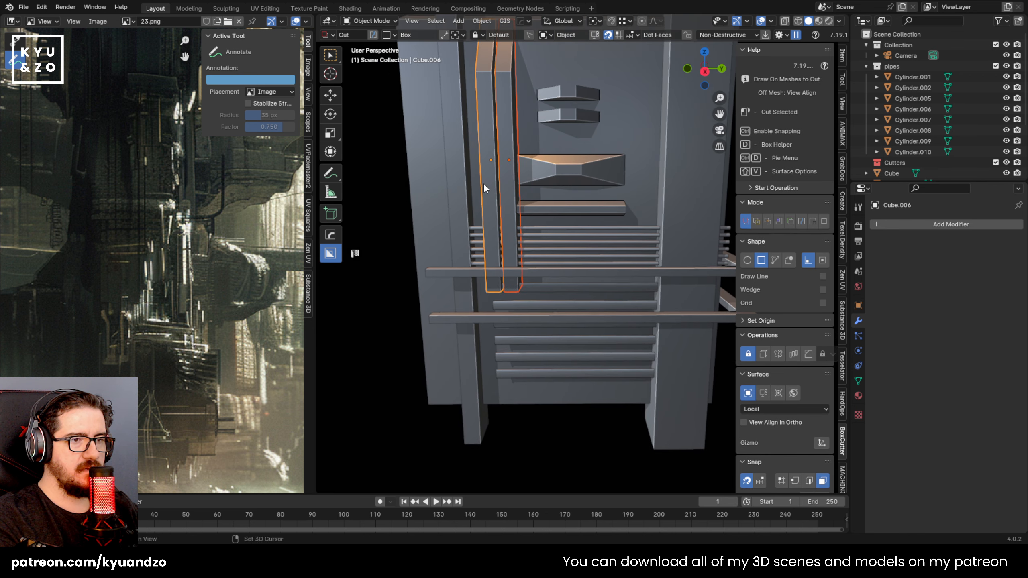
pyautogui.press('Tab')
pyautogui.hotkey('alt', 'z')
pyautogui.moveTo(448, 243); pyautogui.dragTo(570, 320)
pyautogui.hotkey('alt', 'z')
pyautogui.press('g')
pyautogui.press('z')
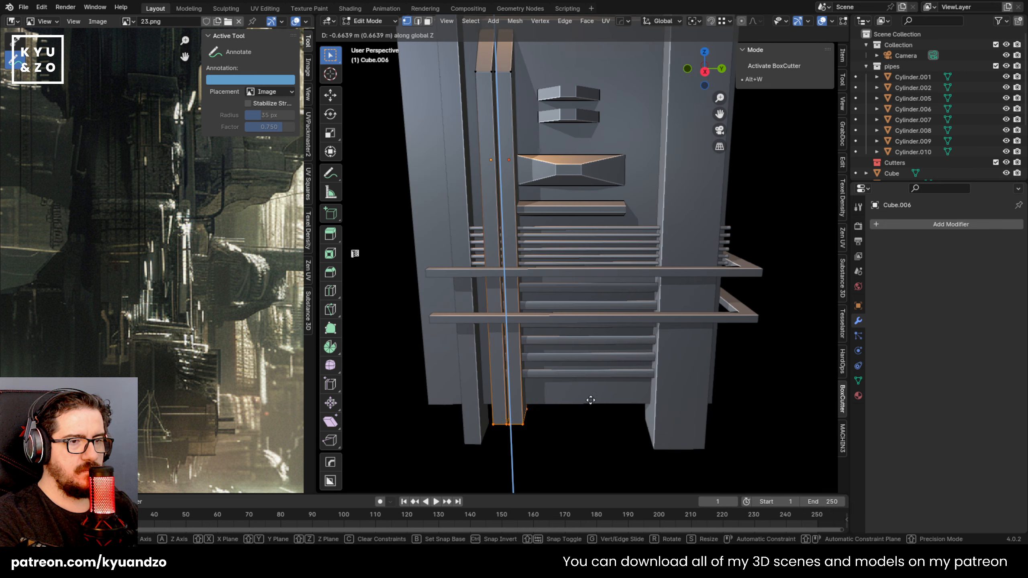
pyautogui.click(589, 404)
pyautogui.press('Tab')
# Join the two slanted pillars into a single object
pyautogui.keyDown('shift'); pyautogui.moveTo(529, 219); pyautogui.dragTo(538, 301, button='middle'); pyautogui.keyUp('shift')
pyautogui.click(558, 272)
pyautogui.keyDown('shift'); pyautogui.moveTo(547, 171); pyautogui.dragTo(551, 242, button='middle'); pyautogui.keyUp('shift')
pyautogui.scroll(-2, 552, 195)
pyautogui.click(484, 201)
pyautogui.scroll(3, 532, 243)
pyautogui.click(498, 215)
pyautogui.scroll(2, 550, 242)
pyautogui.keyDown('shift'); pyautogui.click(541, 209); pyautogui.keyUp('shift')
pyautogui.hotkey('ctrl', 'j')
pyautogui.moveTo(541, 208); pyautogui.dragTo(535, 265, button='middle')
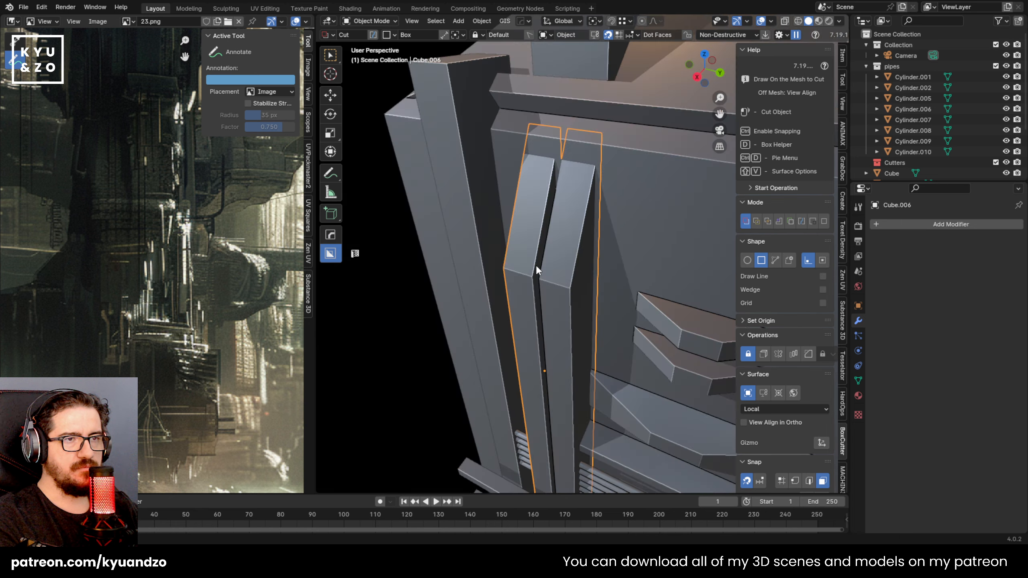
# Add a cube at the 3D cursor on the twin pillars, shrink it and stretch it about 2.43 along Y
pyautogui.keyDown('shift'); pyautogui.rightClick(531, 256); pyautogui.keyUp('shift')
pyautogui.hotkey('shift', 'a')
pyautogui.click(623, 266)
pyautogui.press('s')
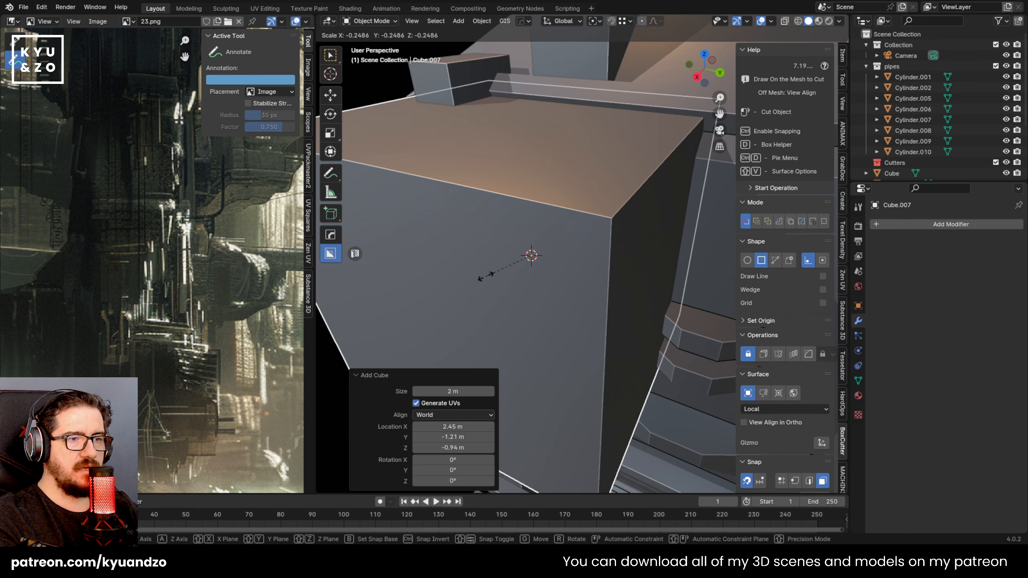
pyautogui.click(493, 276)
pyautogui.press('s')
pyautogui.click(502, 242)
pyautogui.press('s')
pyautogui.press('y')
pyautogui.click(695, 337)
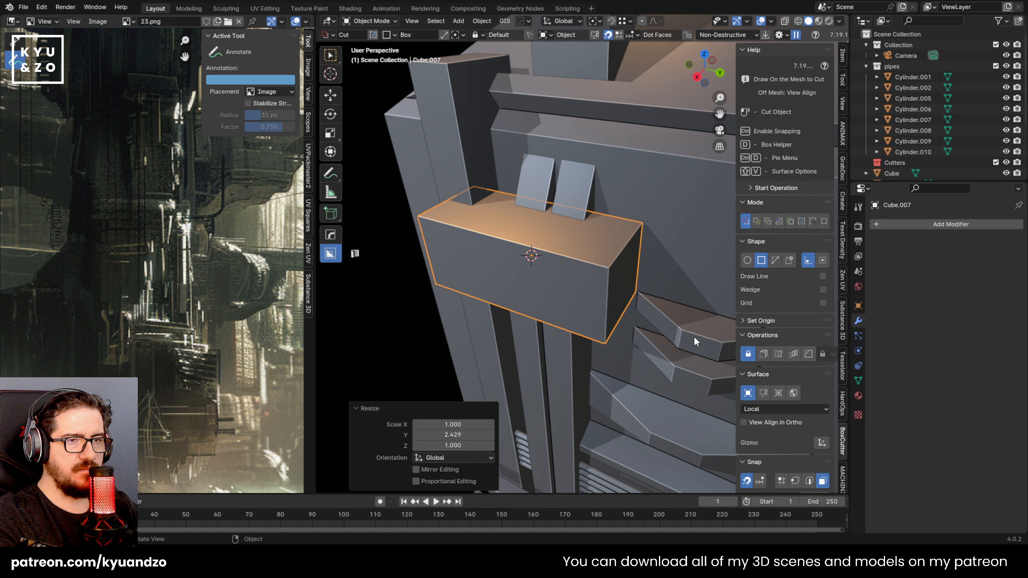
# Flatten the cube into a thin horizontal bar, scale it to about 0.5 along X and lower it about 0.074 m
pyautogui.press('s')
pyautogui.press('z')
pyautogui.click(560, 266)
pyautogui.press('s')
pyautogui.press('y')
pyautogui.click(631, 248)
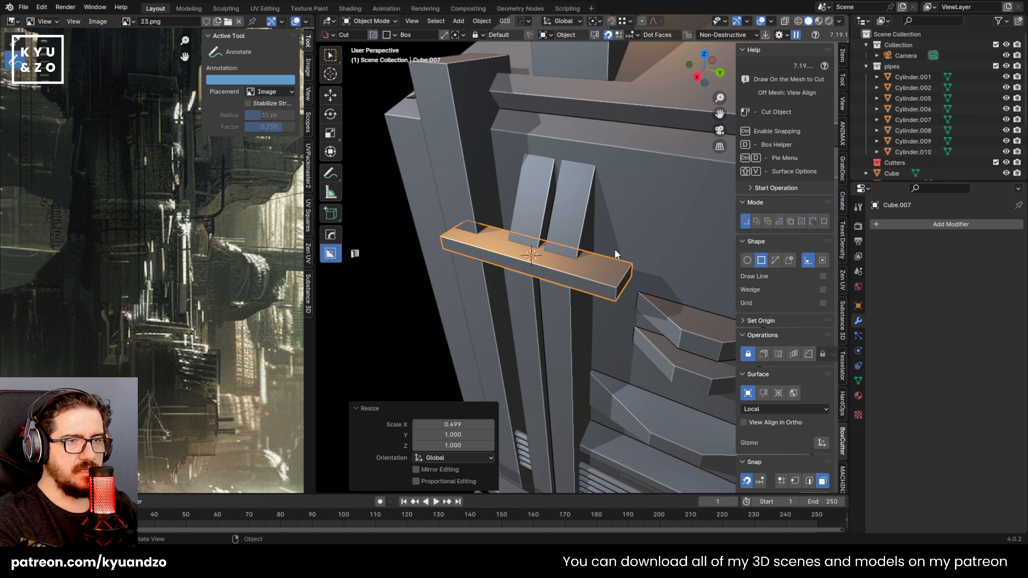
pyautogui.press('g')
pyautogui.press('z')
pyautogui.click(585, 368)
# Duplicate the bar about 0.052 m downward and repeat the duplication six times to form a stack of slats
pyautogui.keyDown('shift'); pyautogui.moveTo(585, 369); pyautogui.dragTo(586, 244, button='middle'); pyautogui.keyUp('shift')
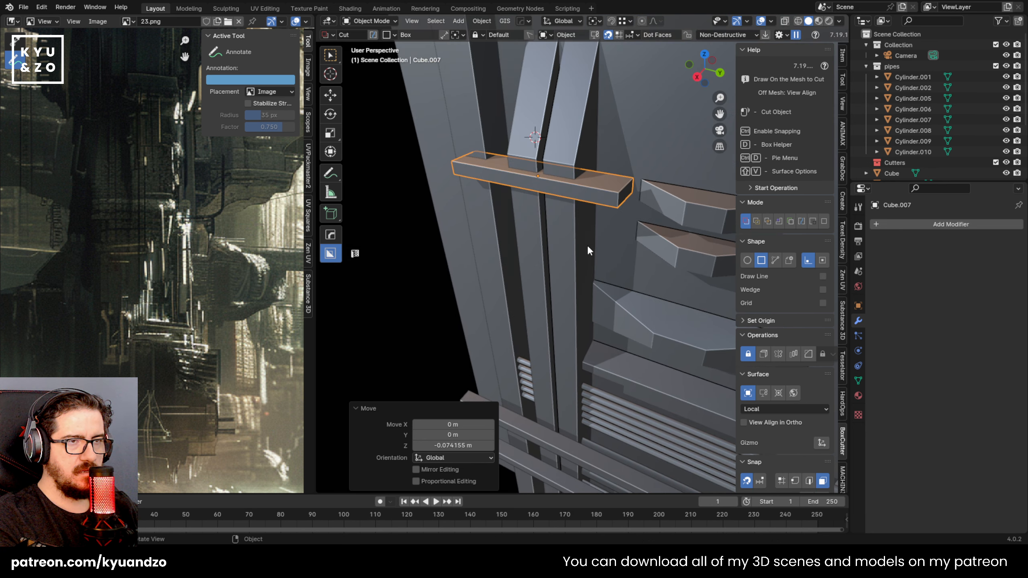
pyautogui.hotkey('shift', 'd')
pyautogui.press('z')
pyautogui.click(607, 233)
pyautogui.hotkey('shift', 'r')
pyautogui.hotkey('shift', 'r')
pyautogui.hotkey('shift', 'r')
pyautogui.hotkey('shift', 'r')
pyautogui.hotkey('shift', 'r')
pyautogui.hotkey('shift', 'r')
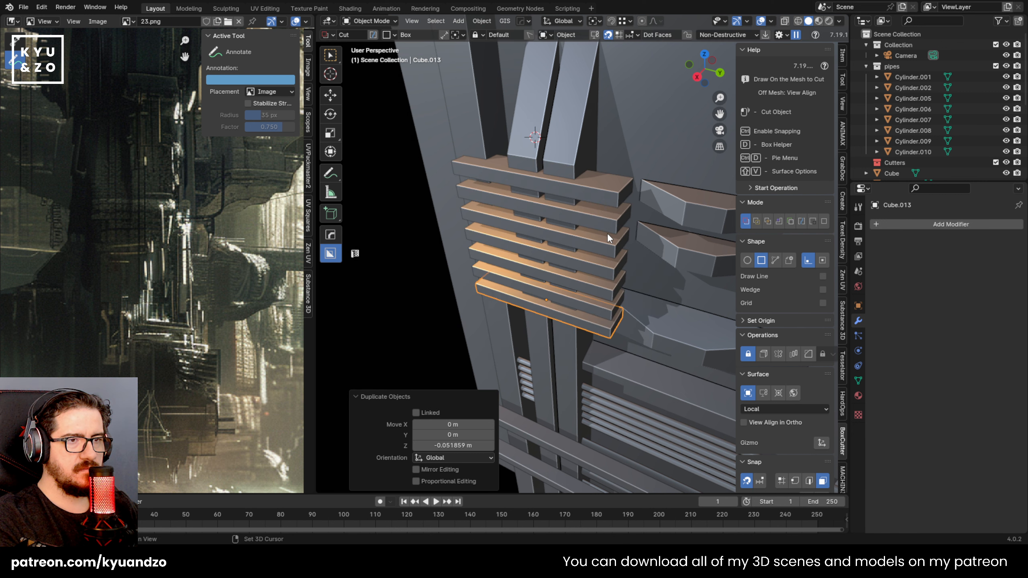
# Select all the stacked slats over the twin pillars and join them into a single object
pyautogui.keyDown('shift'); pyautogui.click(487, 280); pyautogui.keyUp('shift')
pyautogui.keyDown('shift'); pyautogui.click(488, 257); pyautogui.keyUp('shift')
pyautogui.keyDown('shift'); pyautogui.click(487, 256); pyautogui.keyUp('shift')
pyautogui.keyDown('shift'); pyautogui.click(489, 276); pyautogui.keyUp('shift')
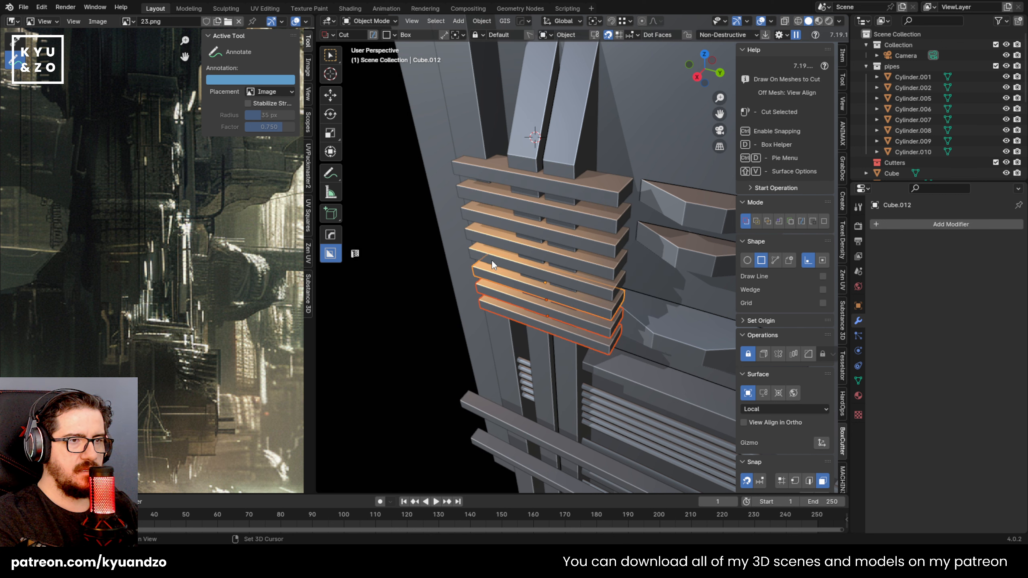
pyautogui.keyDown('shift'); pyautogui.click(491, 259); pyautogui.keyUp('shift')
pyautogui.keyDown('shift'); pyautogui.click(492, 239); pyautogui.keyUp('shift')
pyautogui.keyDown('shift'); pyautogui.click(492, 187); pyautogui.keyUp('shift')
pyautogui.keyDown('shift'); pyautogui.click(491, 169); pyautogui.keyUp('shift')
pyautogui.hotkey('ctrl', 'j')
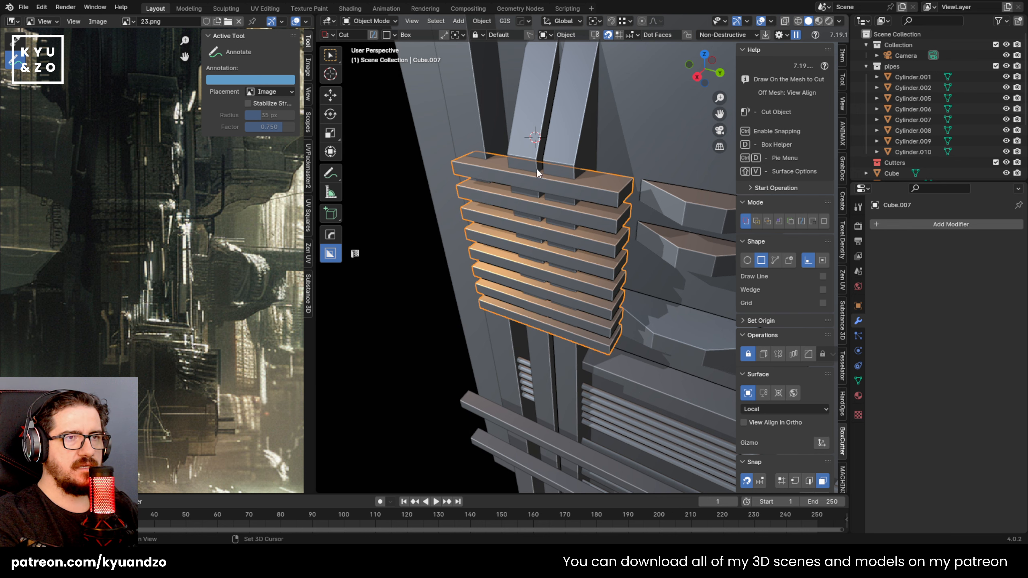
# Cut the joined slats out of the twin slanted pillars with a non-destructive Boolean difference
pyautogui.keyDown('shift'); pyautogui.click(553, 135); pyautogui.keyUp('shift')
pyautogui.press('q')
pyautogui.click(553, 110)
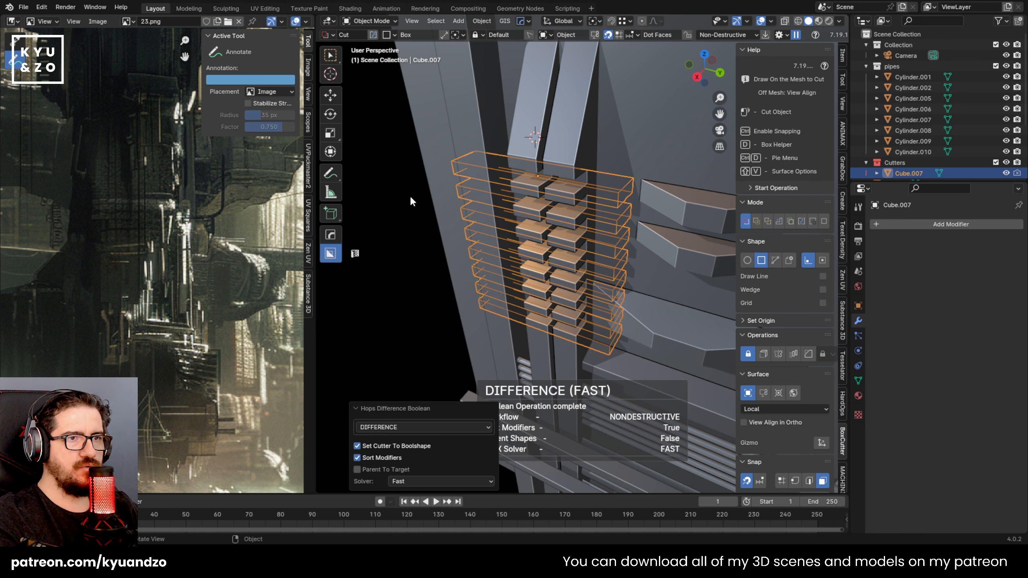
pyautogui.click(410, 195)
# Apply the twin pillars' Boolean modifier with Smart Apply and delete the leftover slat cutter
pyautogui.moveTo(492, 242); pyautogui.dragTo(545, 198, button='middle')
pyautogui.click(533, 183)
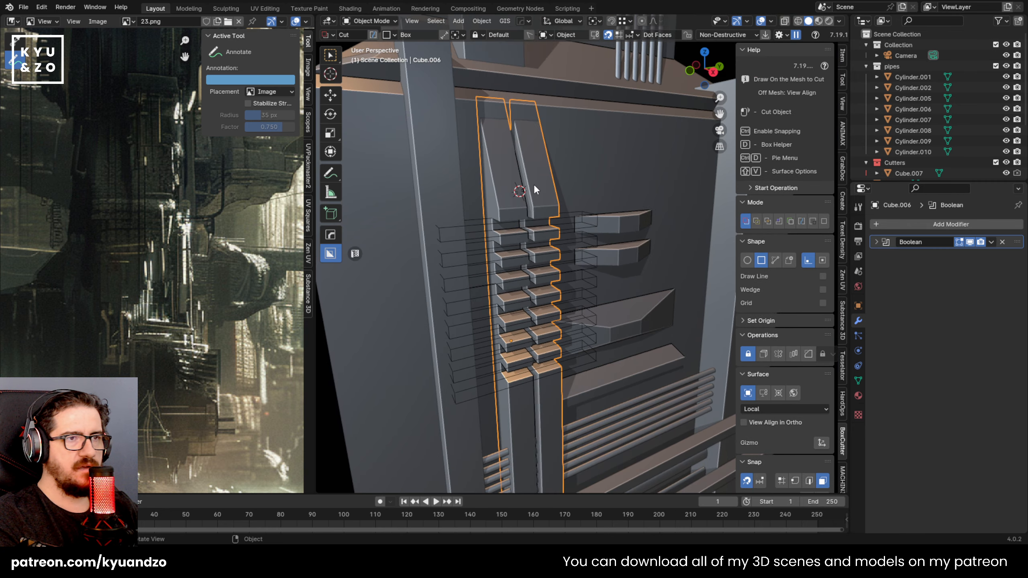
pyautogui.press('q')
pyautogui.press('q')
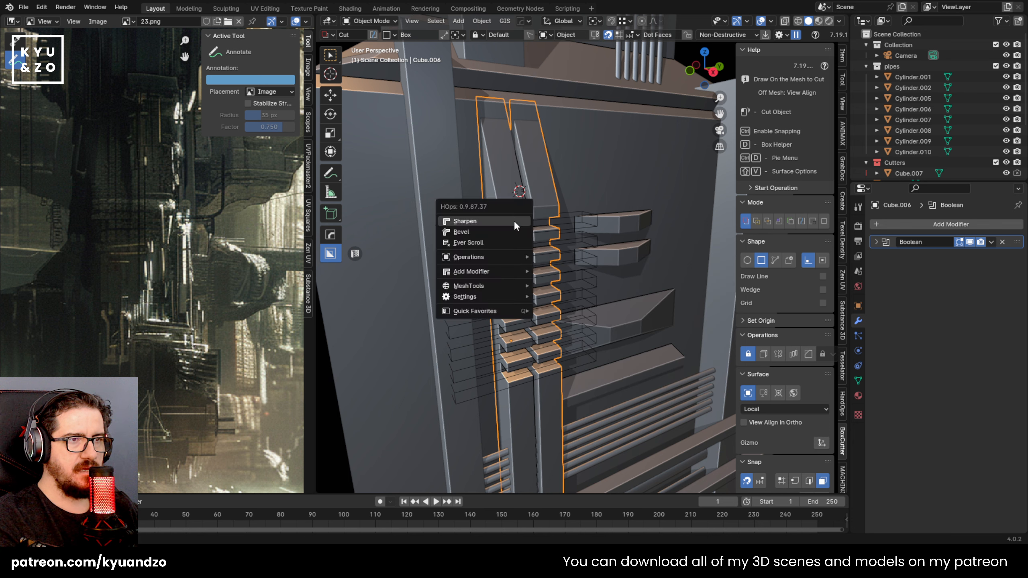
pyautogui.moveTo(491, 289)
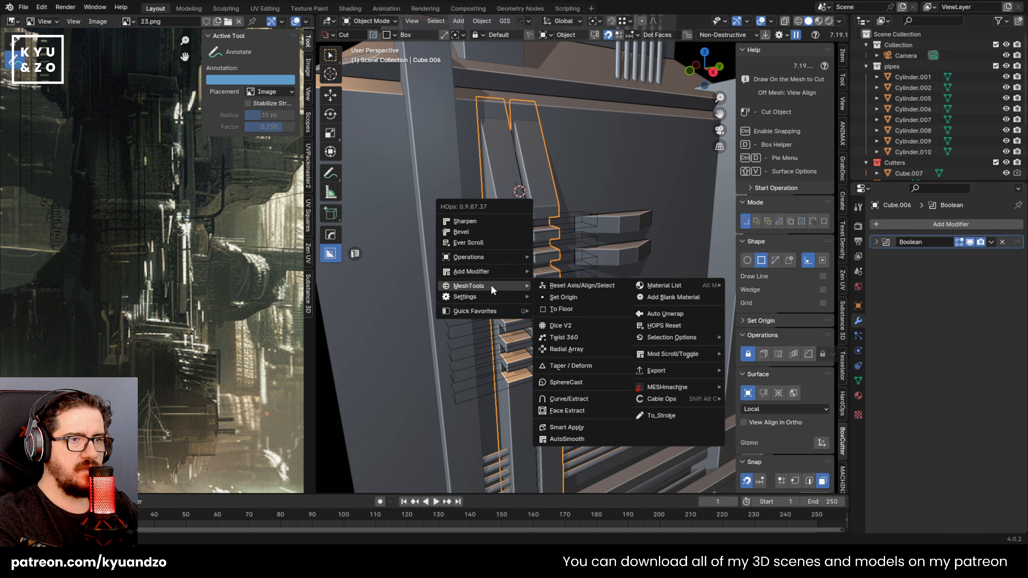
pyautogui.click(583, 425)
pyautogui.press('Delete')
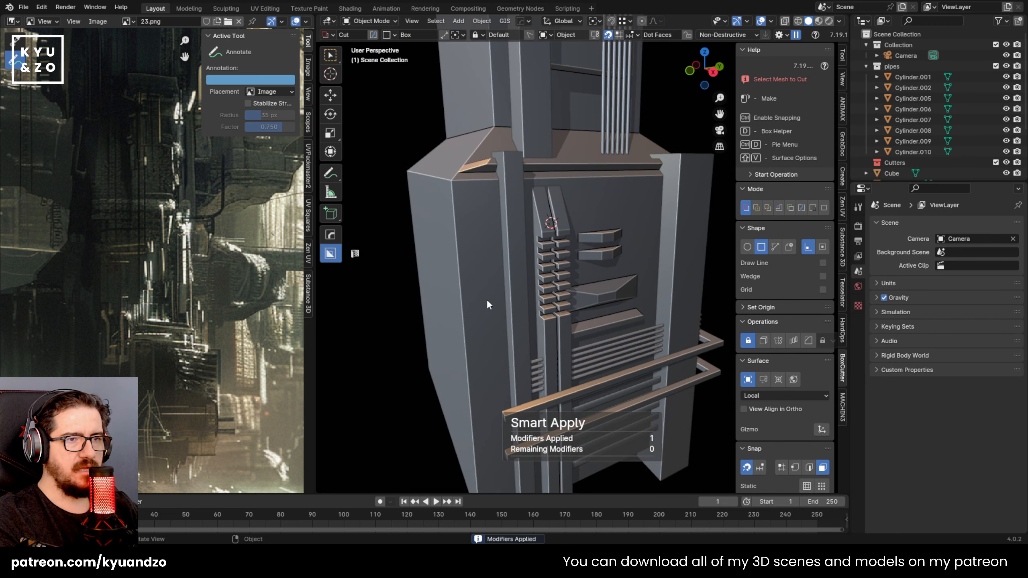
# Duplicate the notched twin pillars about 0.626 m along Y to the opposite side of the front wall
pyautogui.moveTo(486, 300); pyautogui.dragTo(512, 297, button='middle')
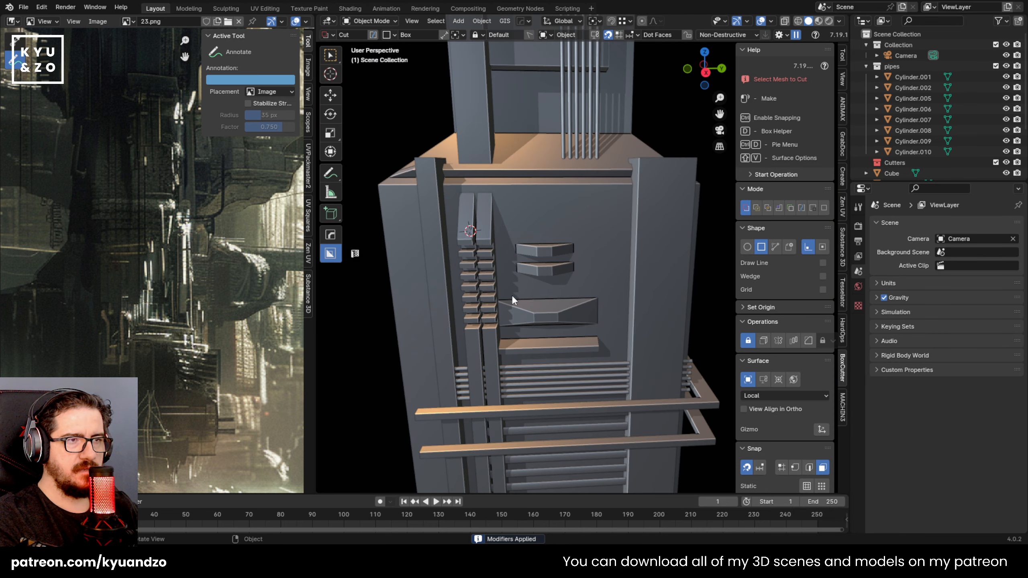
pyautogui.click(485, 235)
pyautogui.scroll(1, 523, 238)
pyautogui.keyDown('shift'); pyautogui.moveTo(525, 240); pyautogui.dragTo(497, 280, button='middle'); pyautogui.keyUp('shift')
pyautogui.hotkey('shift', 'd')
pyautogui.press('x')
pyautogui.press('y')
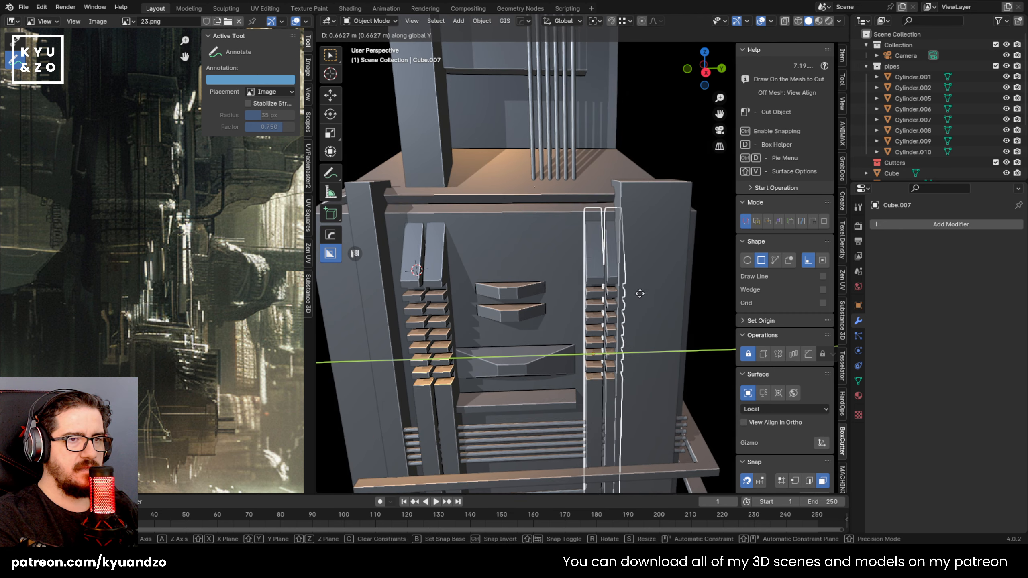
pyautogui.click(638, 295)
pyautogui.scroll(-4, 530, 339)
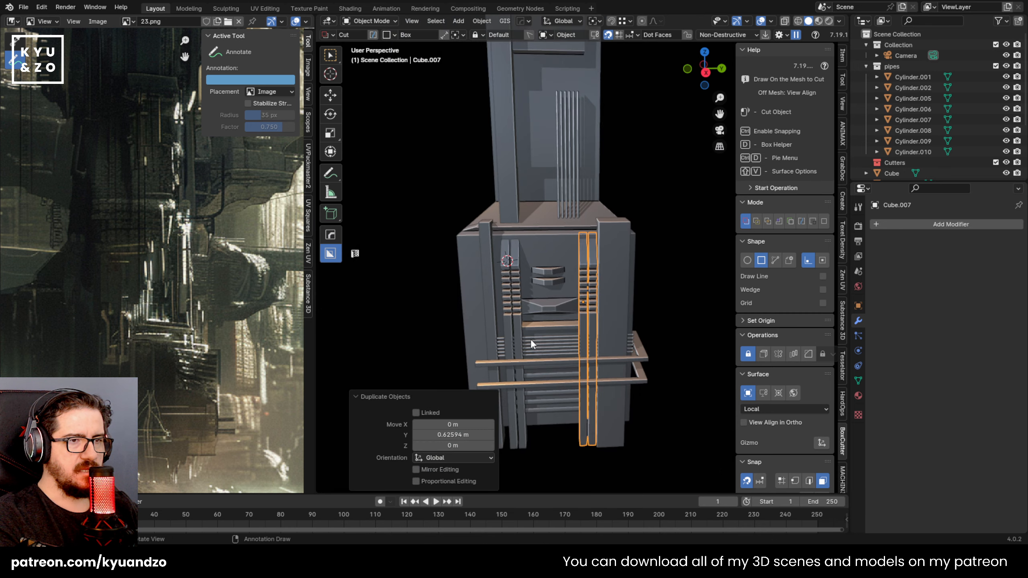
pyautogui.click(663, 442)
# Extrude the center faces of the two small angled wall protrusions outward into short blocks
pyautogui.moveTo(661, 344); pyautogui.dragTo(593, 344, button='middle')
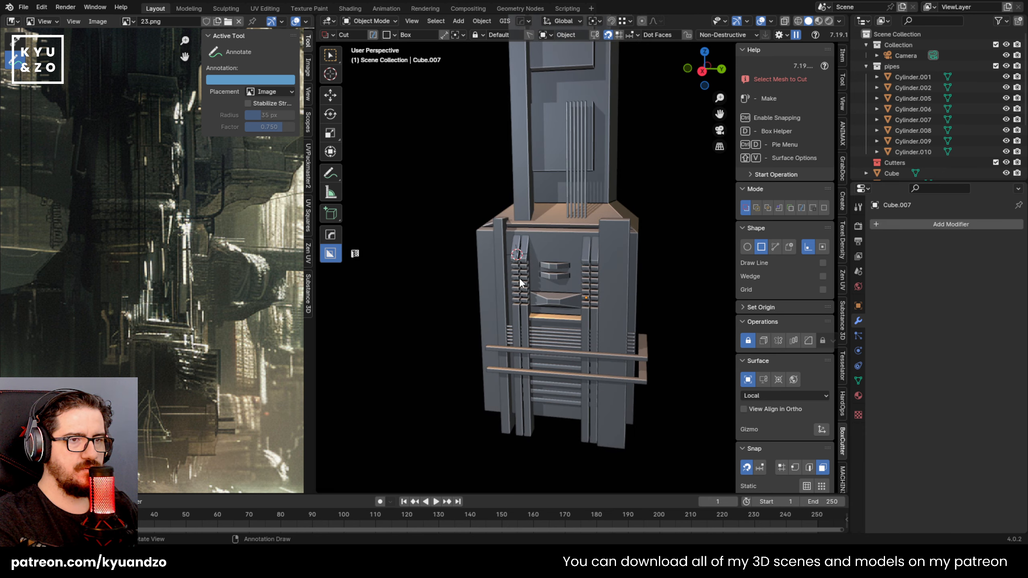
pyautogui.scroll(4, 519, 283)
pyautogui.moveTo(520, 283)
pyautogui.mouseDown(button='middle')
pyautogui.moveTo(526, 334)
pyautogui.moveTo(503, 287)
pyautogui.moveTo(527, 266)
pyautogui.mouseUp(button='middle')
pyautogui.click(514, 304)
pyautogui.scroll(-3, 513, 303)
pyautogui.scroll(3, 518, 270)
pyautogui.press('Tab')
pyautogui.press('3')
pyautogui.click(501, 239)
pyautogui.scroll(2, 511, 270)
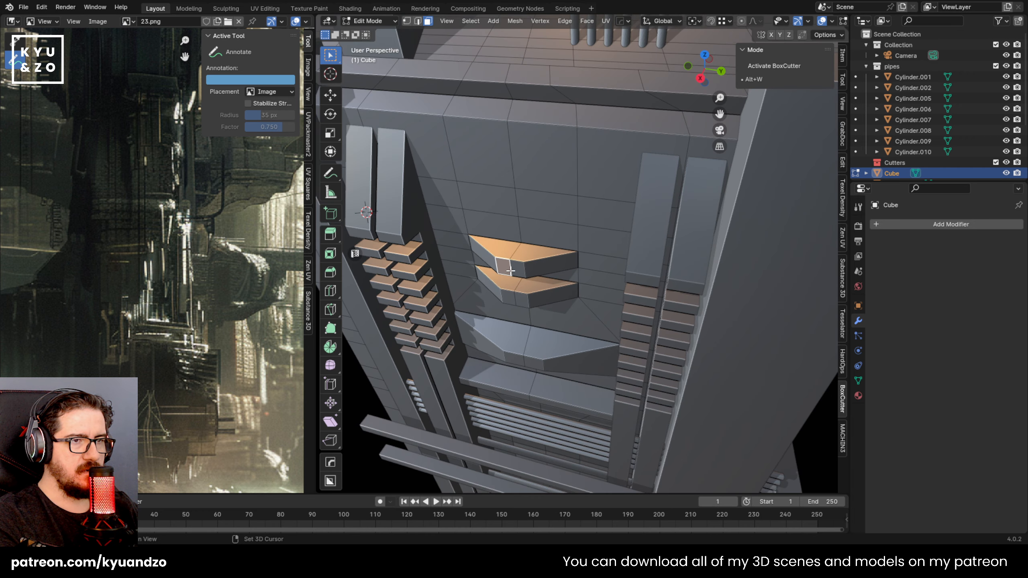
pyautogui.keyDown('shift'); pyautogui.click(511, 298); pyautogui.keyUp('shift')
pyautogui.press('e')
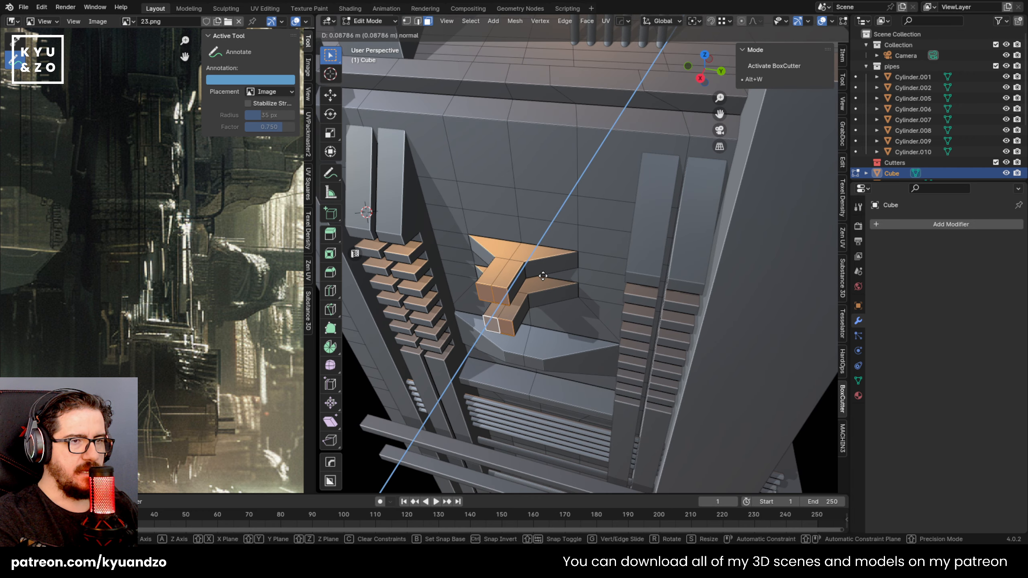
pyautogui.click(546, 266)
# Extrude the top faces of the upper block upward about 0.27 m to form a central column
pyautogui.click(513, 270)
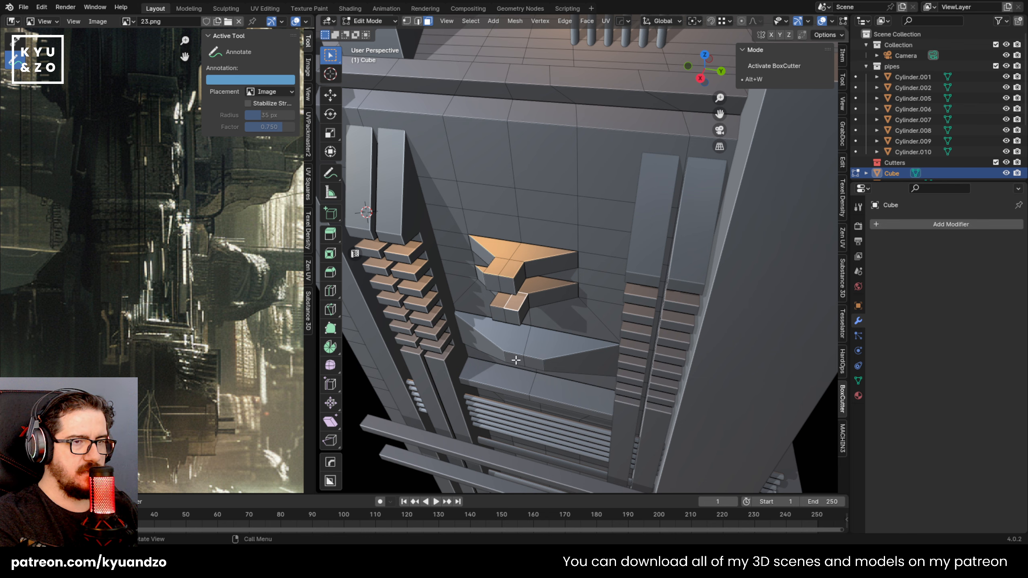
pyautogui.keyDown('shift'); pyautogui.moveTo(515, 359); pyautogui.dragTo(544, 195, button='middle'); pyautogui.keyUp('shift')
pyautogui.click(557, 118)
pyautogui.keyDown('shift'); pyautogui.moveTo(557, 118); pyautogui.dragTo(547, 288, button='middle'); pyautogui.keyUp('shift')
pyautogui.click(554, 164)
pyautogui.keyDown('shift'); pyautogui.click(565, 163); pyautogui.keyUp('shift')
pyautogui.press('e')
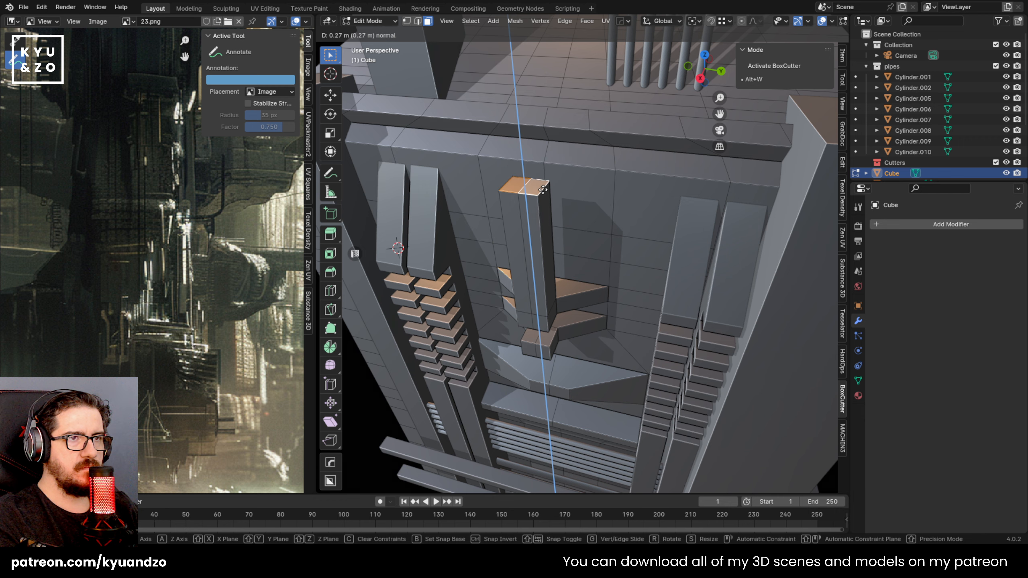
pyautogui.click(543, 188)
# Add a loop cut near the top of the central column and extrude the rear upper face toward the wall
pyautogui.moveTo(543, 188); pyautogui.dragTo(559, 177, button='middle')
pyautogui.hotkey('ctrl', 'r')
pyautogui.click(512, 229)
pyautogui.click(520, 194)
pyautogui.hotkey('alt', 'z')
pyautogui.press('3')
pyautogui.click(540, 209)
pyautogui.hotkey('alt', 'z')
pyautogui.press('e')
pyautogui.click(581, 199)
pyautogui.press('Tab')
pyautogui.scroll(-5, 580, 199)
pyautogui.scroll(-7, 596, 229)
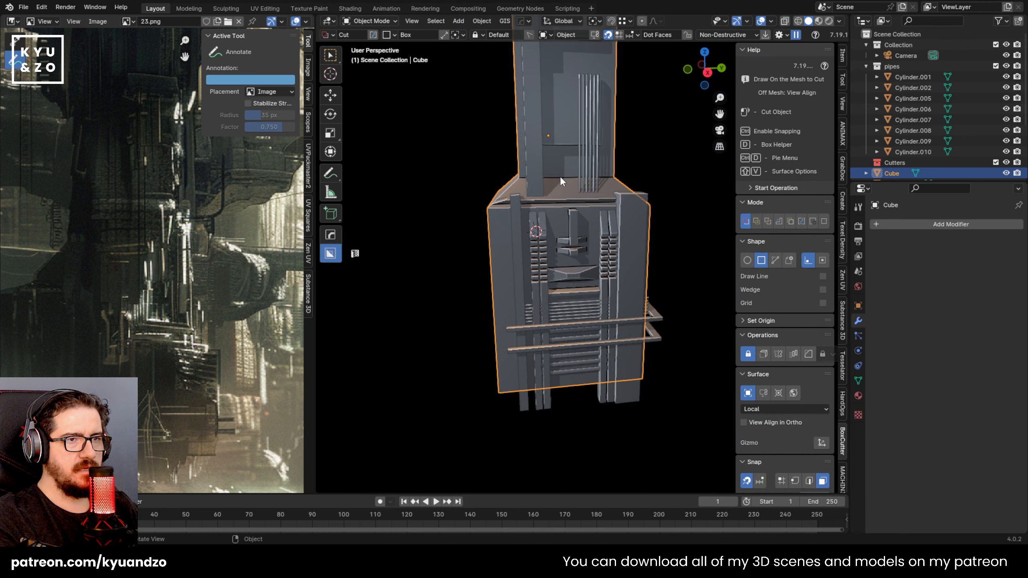
# Extrude the bottom faces of the lower block about 0.34 m downward
pyautogui.scroll(5, 559, 176)
pyautogui.moveTo(549, 253); pyautogui.dragTo(565, 186, button='middle')
pyautogui.press('Tab')
pyautogui.scroll(1, 597, 257)
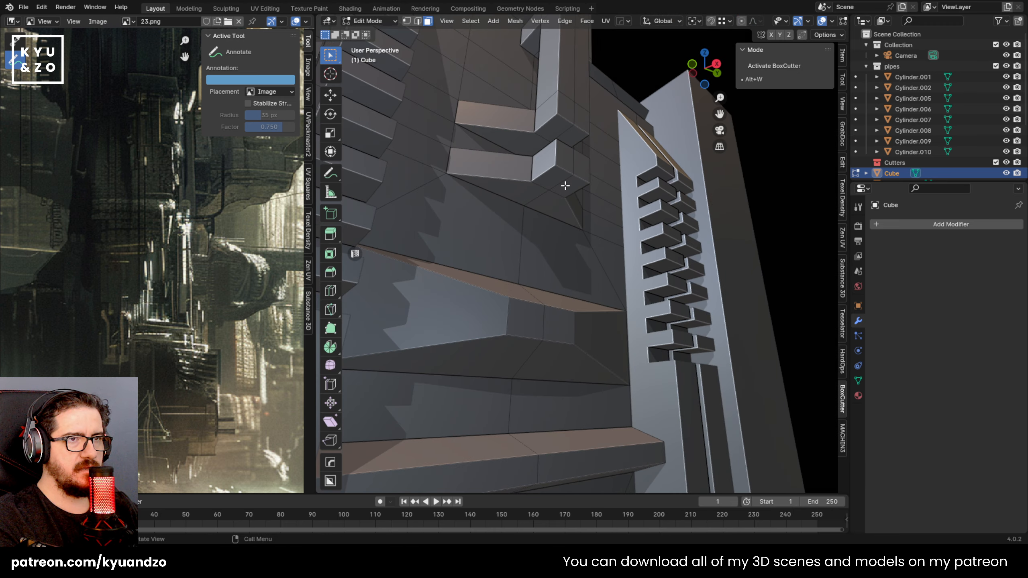
pyautogui.keyDown('shift'); pyautogui.click(572, 186); pyautogui.keyUp('shift')
pyautogui.press('e')
pyautogui.click(573, 422)
pyautogui.scroll(-5, 574, 398)
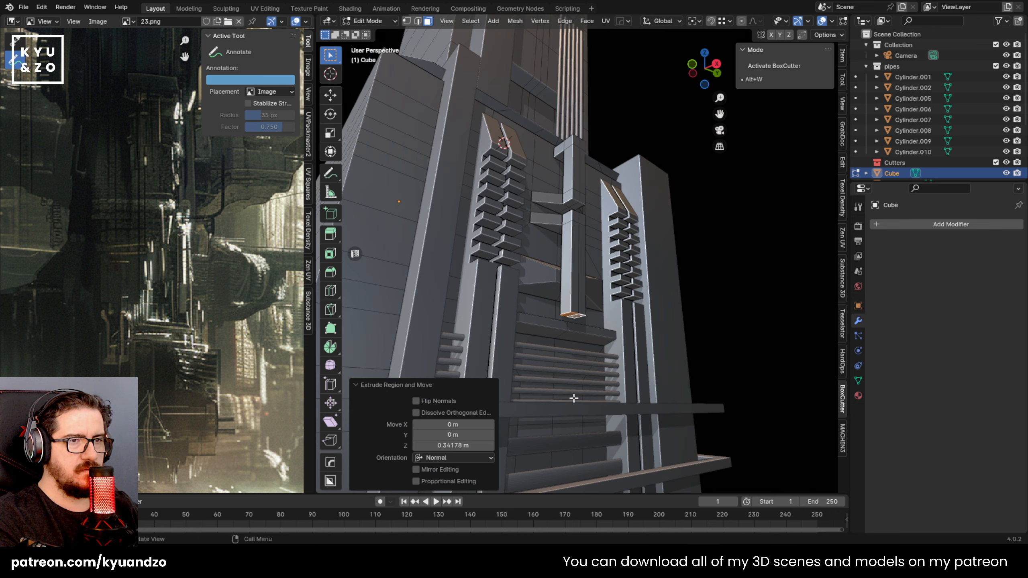
# Lower the central column's bottom end along Z by about 0.55 m and another 0.61 m, past the base's lower edge
pyautogui.moveTo(615, 310); pyautogui.dragTo(591, 344, button='middle')
pyautogui.press('g')
pyautogui.press('z')
pyautogui.click(616, 423)
pyautogui.scroll(-5, 617, 419)
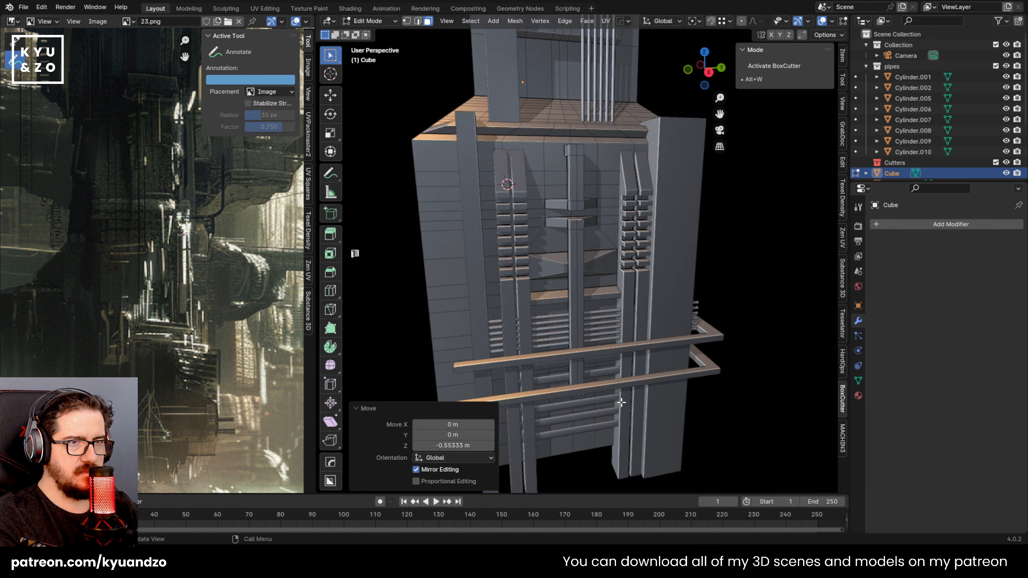
pyautogui.press('g')
pyautogui.press('z')
pyautogui.click(627, 406)
pyautogui.moveTo(633, 310); pyautogui.dragTo(577, 309, button='middle')
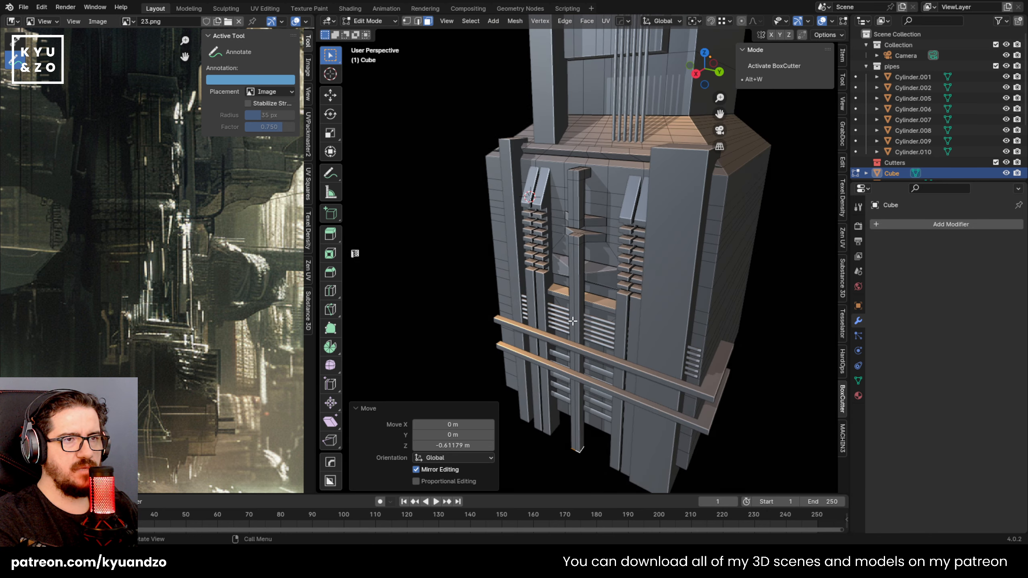
# Finish editing the tower mesh and save the scene
pyautogui.press('Tab')
pyautogui.scroll(-3, 575, 313)
pyautogui.keyDown('shift'); pyautogui.moveTo(579, 253); pyautogui.dragTo(586, 274, button='middle'); pyautogui.keyUp('shift')
pyautogui.hotkey('ctrl', 's')
pyautogui.keyDown('shift'); pyautogui.moveTo(618, 208); pyautogui.dragTo(594, 202, button='middle'); pyautogui.keyUp('shift')
# Scale the wide corner pillar along Y and apply its transforms
pyautogui.click(604, 256)
pyautogui.moveTo(604, 256); pyautogui.dragTo(668, 237, button='middle')
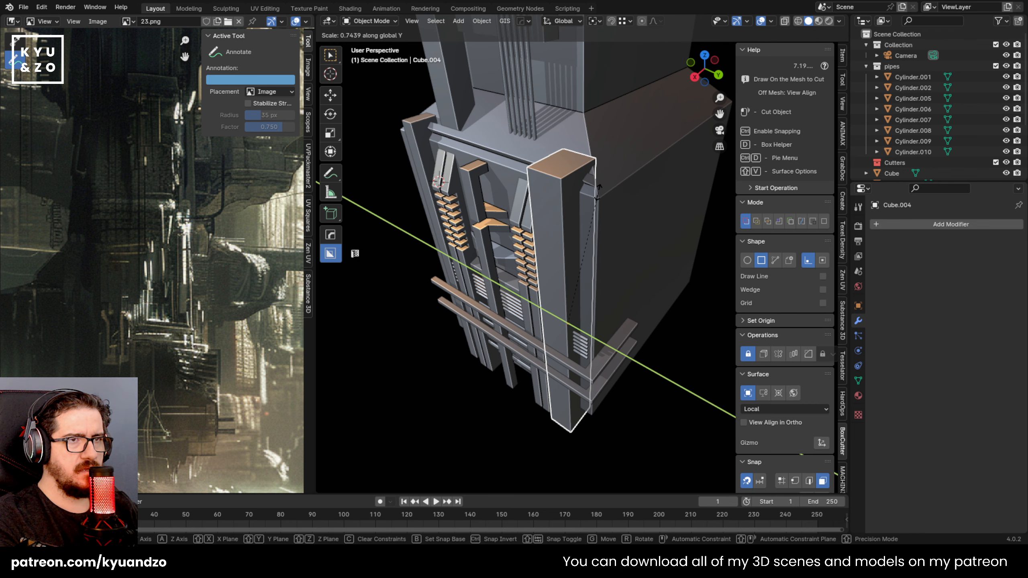
pyautogui.press('Tab')
pyautogui.click(580, 163)
pyautogui.press('Tab')
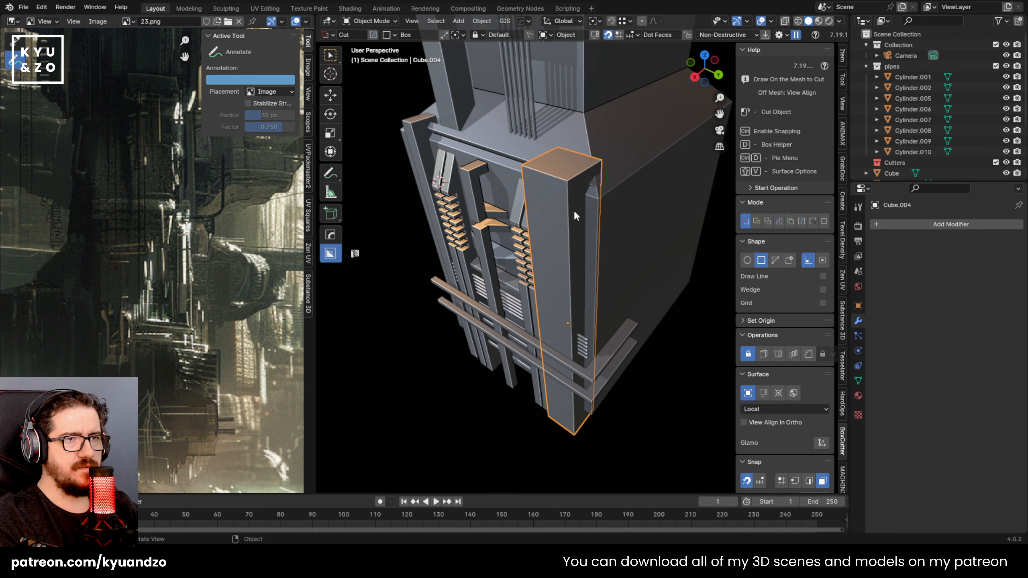
pyautogui.hotkey('ctrl', 'a')
pyautogui.click(573, 209)
# Bevel the top front edge of the wide corner pillar into a sloped chamfer
pyautogui.press('Tab')
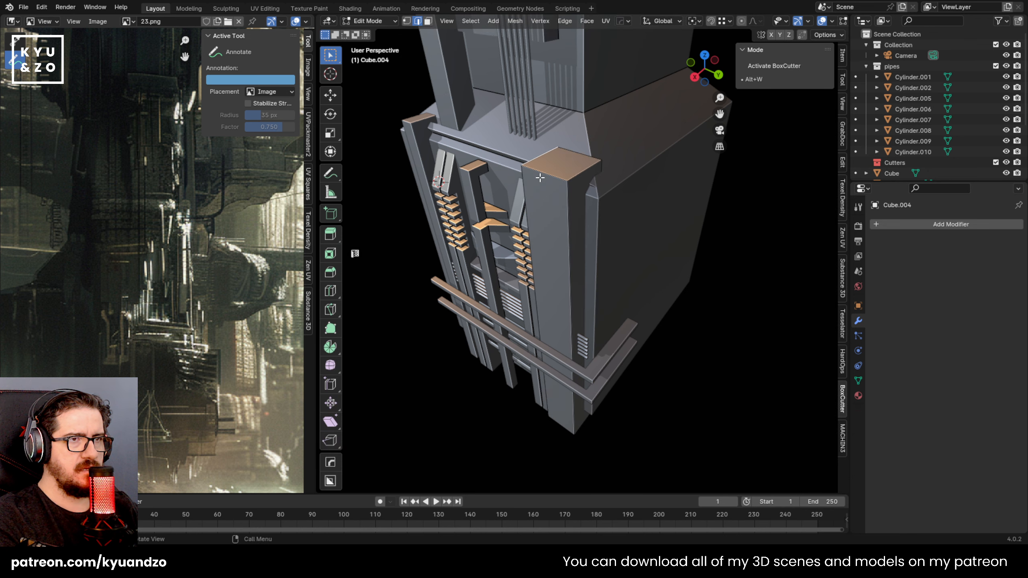
pyautogui.click(330, 272)
pyautogui.moveTo(513, 149); pyautogui.dragTo(492, 118)
pyautogui.press('Tab')
pyautogui.scroll(-2, 645, 324)
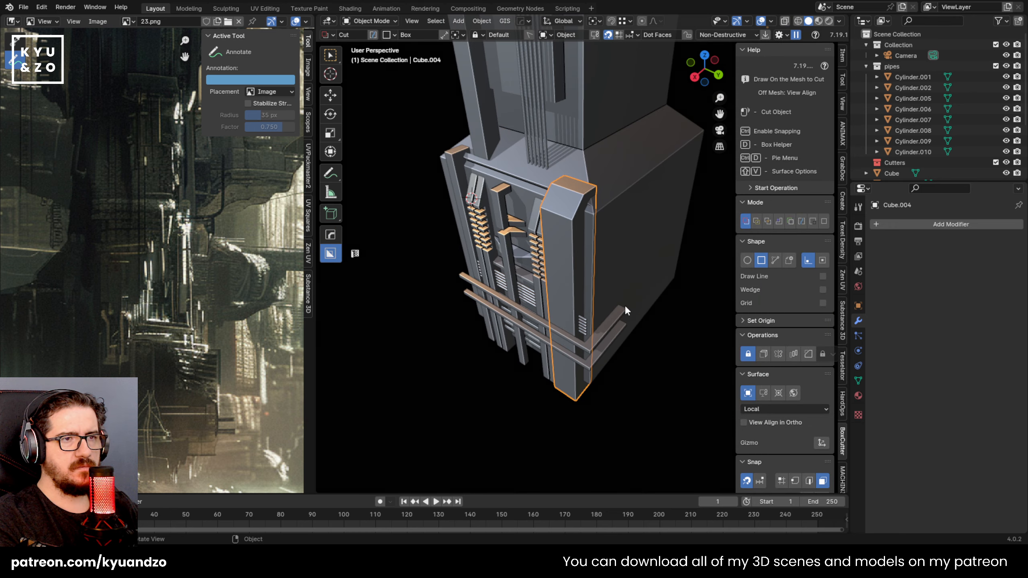
# Add a cube on the front of the wide corner pillar, shrink it and stretch it about 10.29 along Z
pyautogui.moveTo(577, 245); pyautogui.dragTo(557, 236, button='middle')
pyautogui.scroll(2, 561, 248)
pyautogui.scroll(1, 565, 208)
pyautogui.scroll(3, 549, 248)
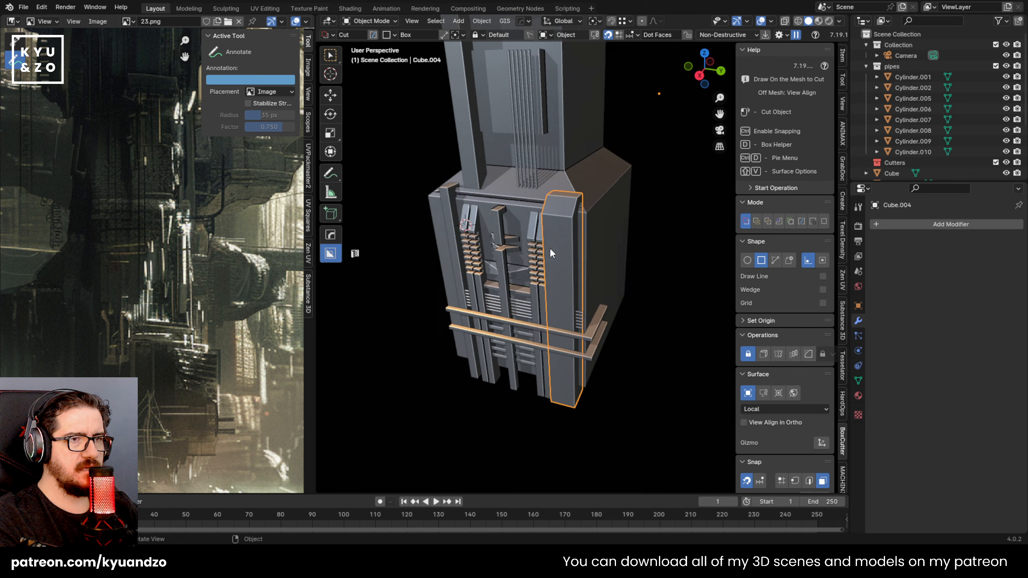
pyautogui.scroll(3, 479, 238)
pyautogui.moveTo(479, 239); pyautogui.dragTo(568, 245, button='middle')
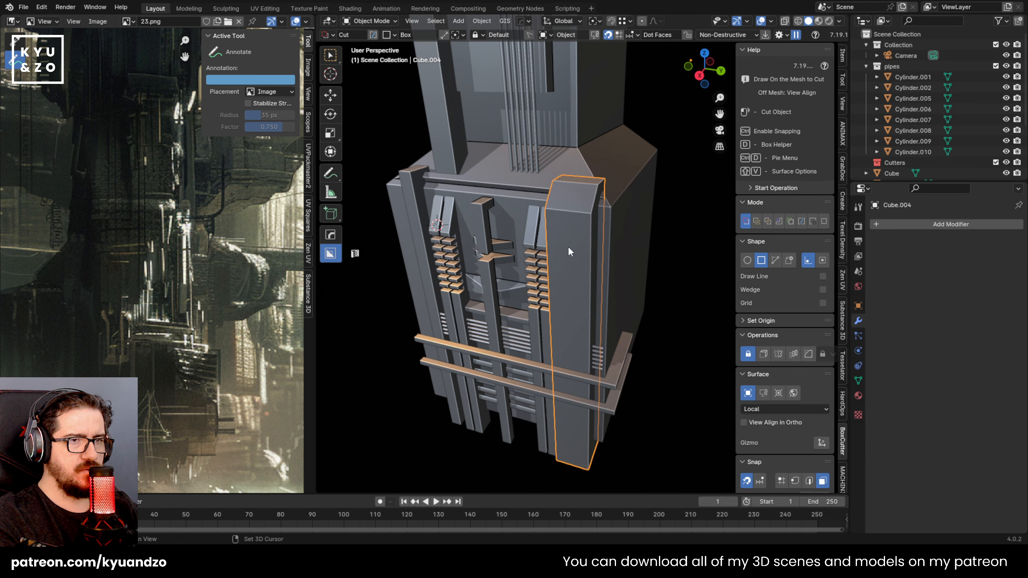
pyautogui.hotkey('shift', 'a')
pyautogui.moveTo(566, 246)
pyautogui.click(620, 255)
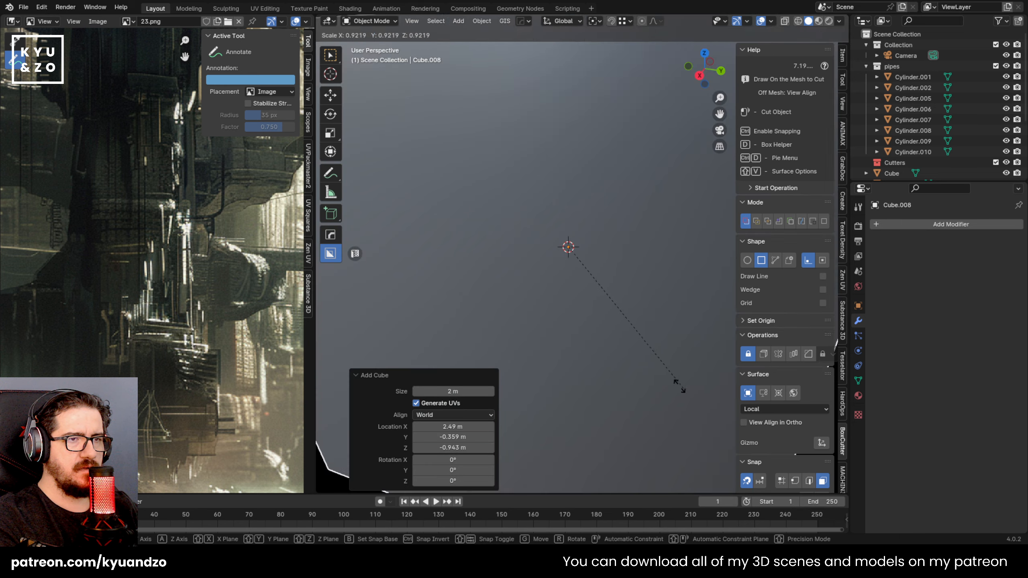
pyautogui.press('s')
pyautogui.click(614, 272)
pyautogui.press('s')
pyautogui.press('z')
pyautogui.click(404, 283)
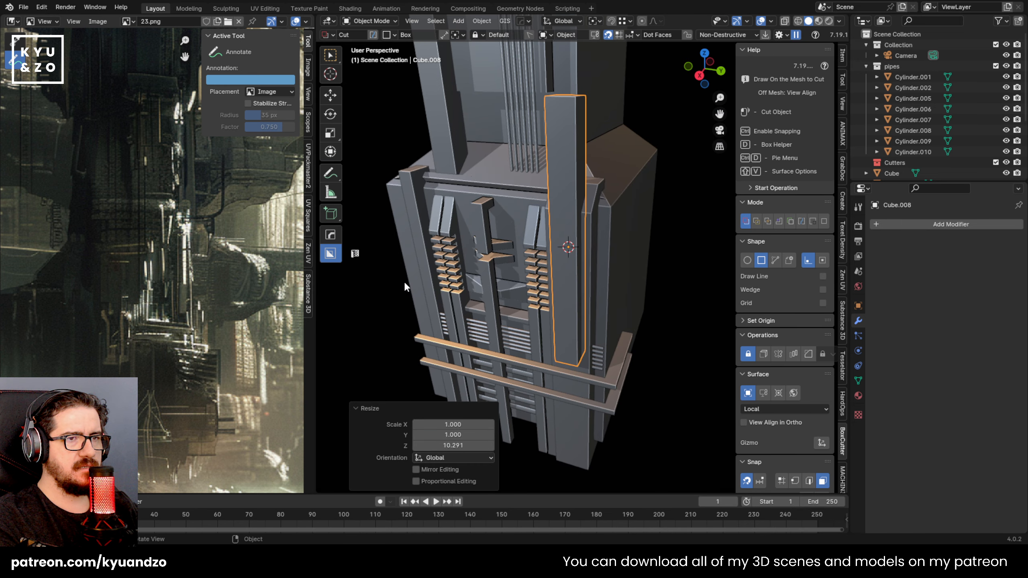
# Slim the new bar by scaling it to about 0.5 and again to about 0.68, restoring its height along Z
pyautogui.press('s')
pyautogui.click(616, 286)
pyautogui.hotkey('ctrl', 'z')
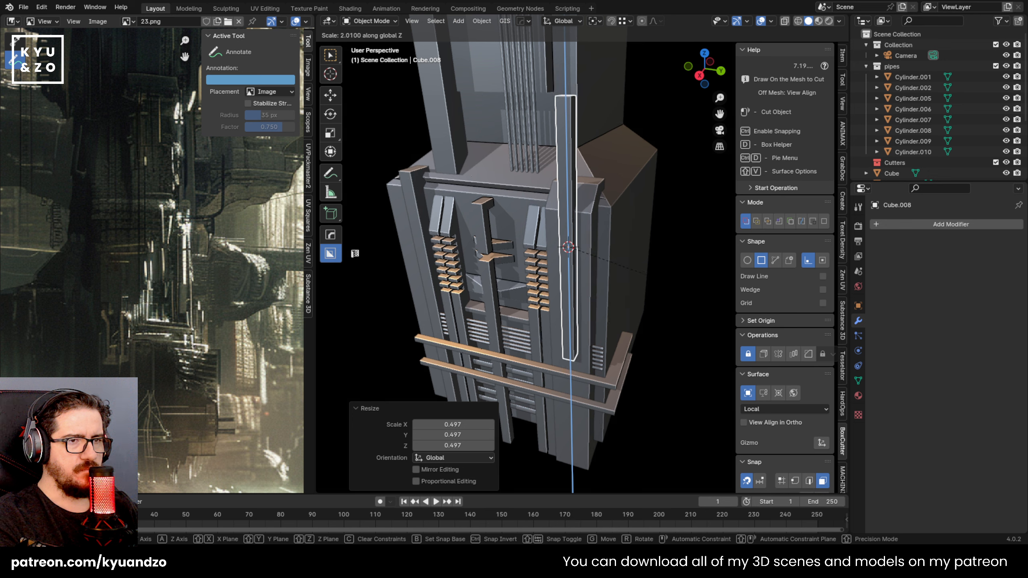
pyautogui.press('s')
pyautogui.click(592, 278)
# Lower the thin bar along Z and adjust its height to run down most of the corner pillar's front
pyautogui.press('g')
pyautogui.press('z')
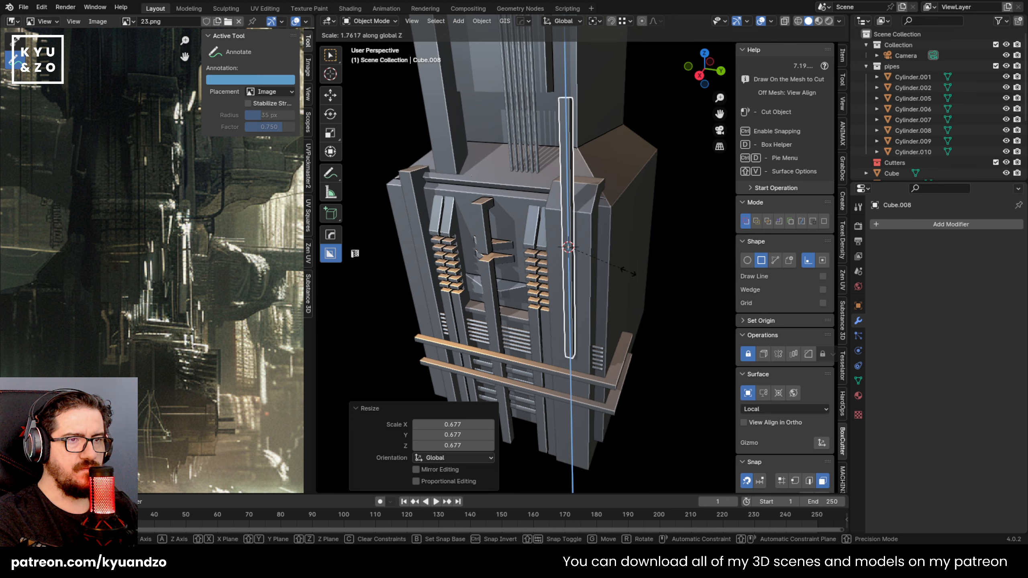
pyautogui.click(579, 389)
pyautogui.press('s')
pyautogui.press('z')
pyautogui.click(642, 385)
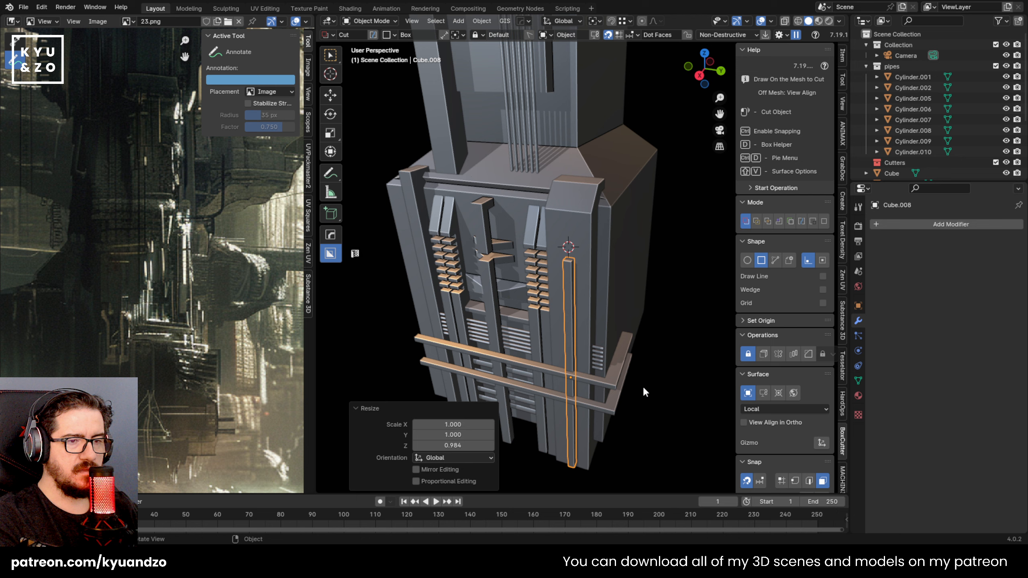
pyautogui.press('s')
pyautogui.press('z')
pyautogui.click(650, 389)
# Set the origins of all objects to their geometry and clear the selection
pyautogui.press('a')
pyautogui.rightClick(645, 388)
pyautogui.moveTo(644, 389)
pyautogui.click(688, 402)
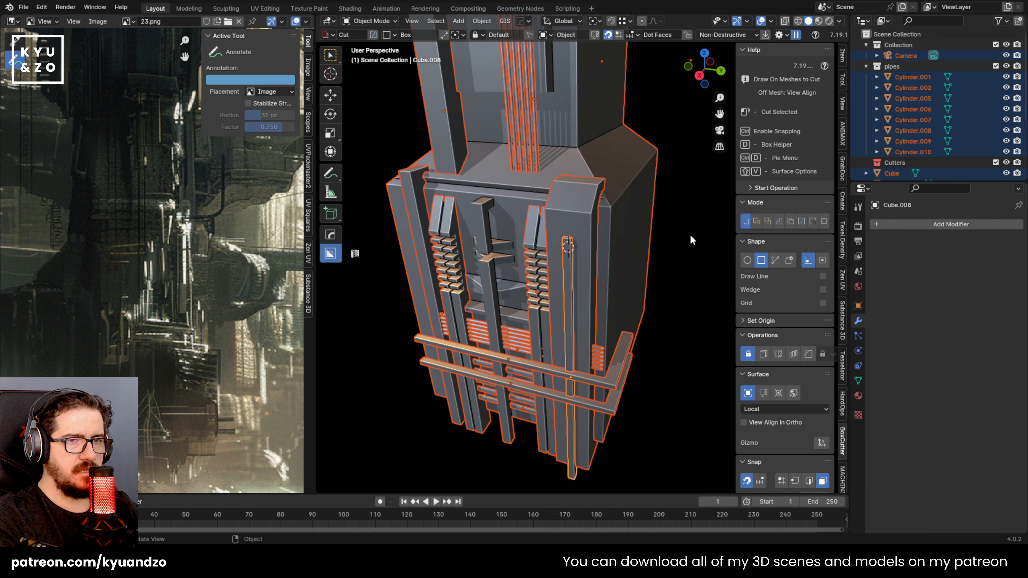
pyautogui.click(688, 234)
# Raise the thin bar about 0.12 m, and in the right view shift it about -0.053 m along Y and 0.047 m along Z
pyautogui.click(568, 273)
pyautogui.moveTo(565, 339); pyautogui.dragTo(593, 326, button='middle')
pyautogui.keyDown('shift'); pyautogui.moveTo(592, 326); pyautogui.dragTo(547, 219, button='middle'); pyautogui.keyUp('shift')
pyautogui.press('g')
pyautogui.press('z')
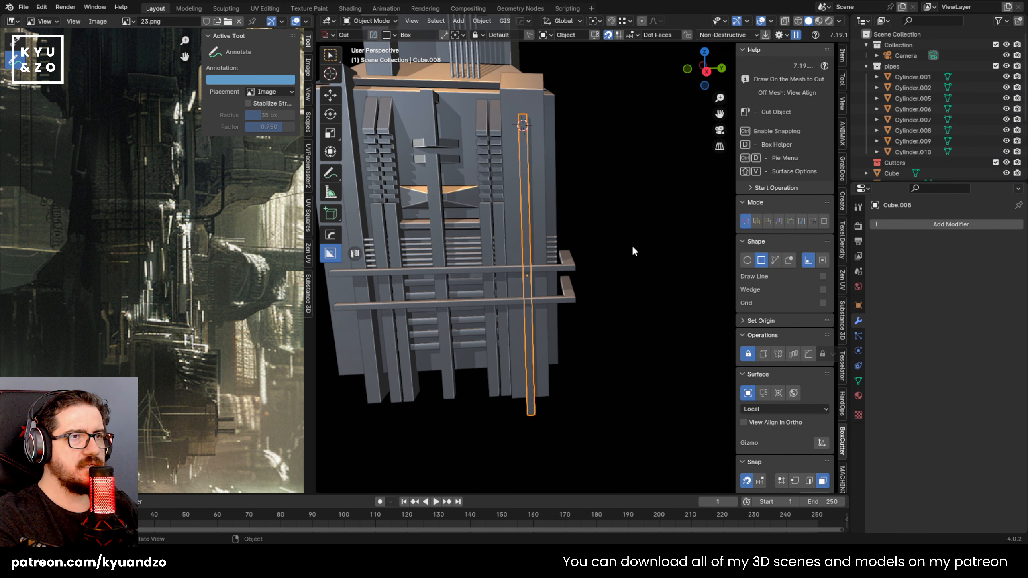
pyautogui.click(623, 239)
pyautogui.press('KP_3')
pyautogui.press('g')
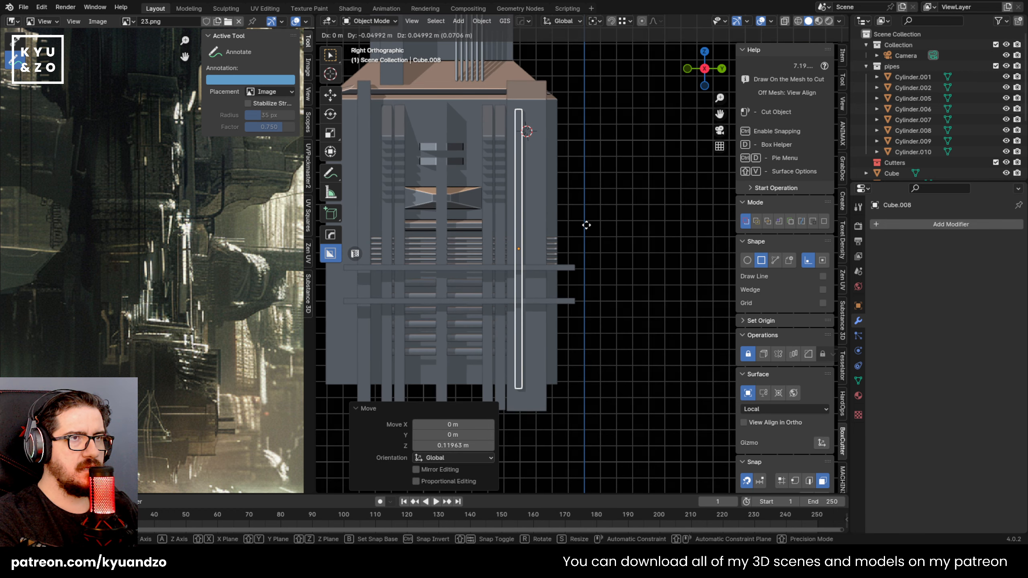
pyautogui.click(585, 224)
# Duplicate the thin bar about 0.062 m along Y and repeat the offset copy to make three parallel bars
pyautogui.scroll(2, 590, 211)
pyautogui.keyDown('shift'); pyautogui.moveTo(565, 229); pyautogui.dragTo(582, 249, button='middle'); pyautogui.keyUp('shift')
pyautogui.hotkey('shift', 'd')
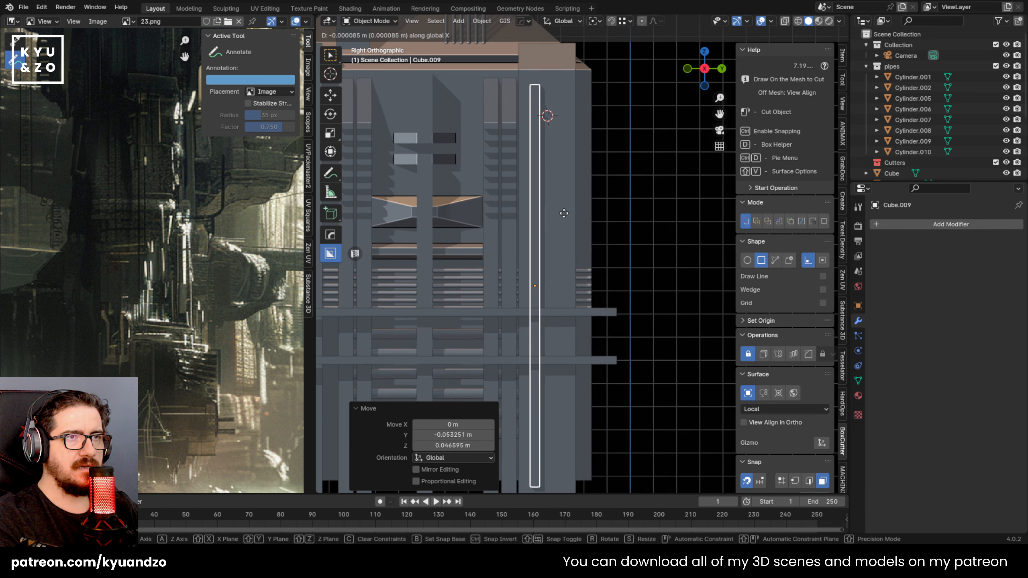
pyautogui.press('y')
pyautogui.click(568, 214)
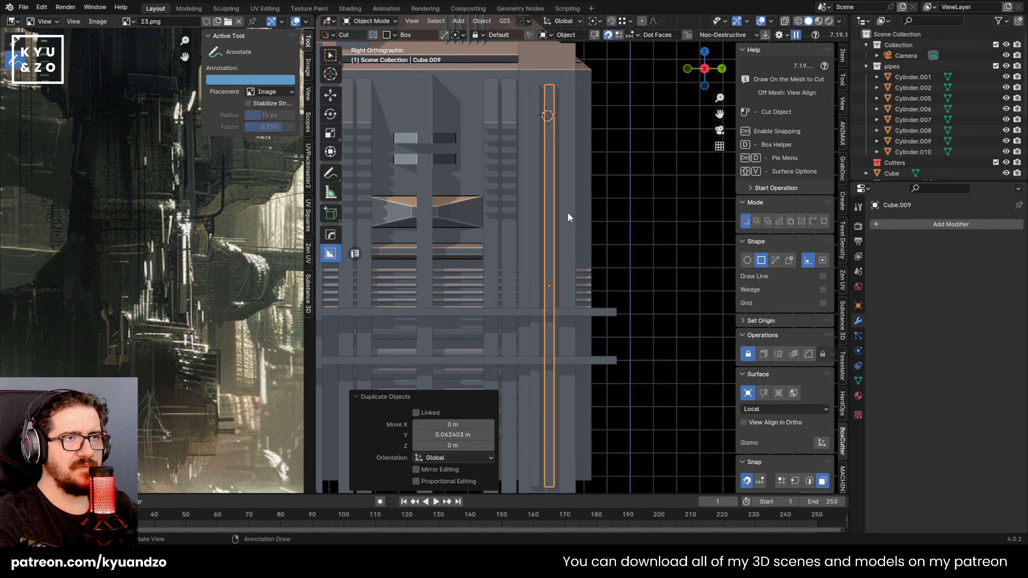
# Join the three thin bars and align them by centers to the corner pillar along Y
pyautogui.keyDown('shift'); pyautogui.click(541, 208); pyautogui.keyUp('shift')
pyautogui.keyDown('shift'); pyautogui.click(536, 206); pyautogui.keyUp('shift')
pyautogui.keyDown('shift'); pyautogui.click(522, 76); pyautogui.keyUp('shift')
pyautogui.hotkey('alt', 'a')
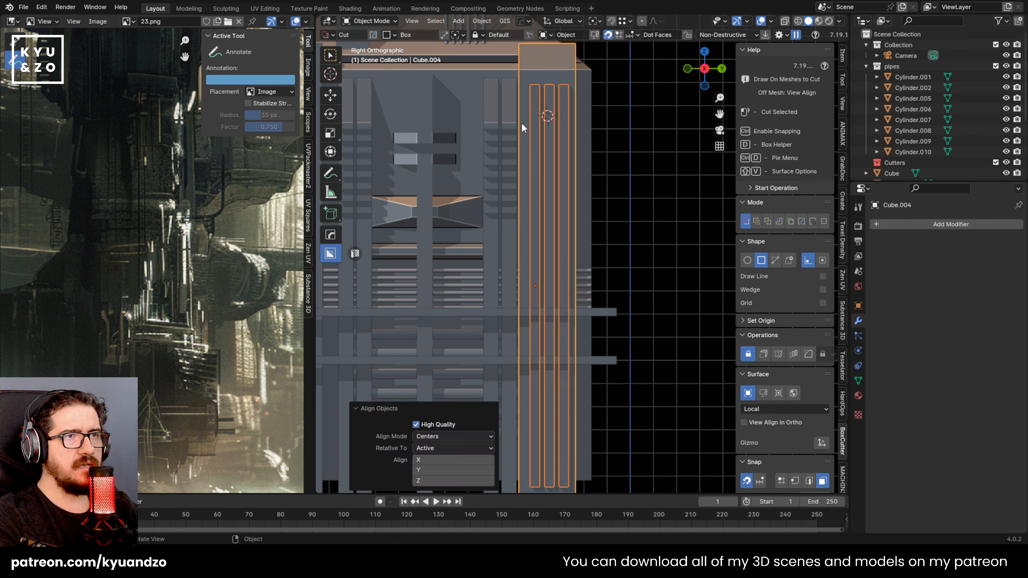
pyautogui.click(438, 459)
pyautogui.click(432, 469)
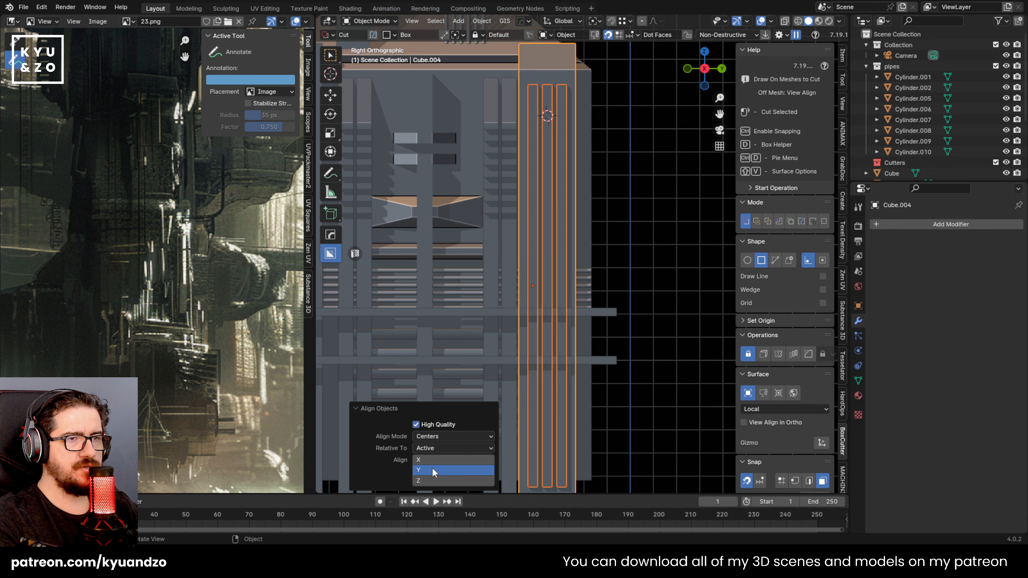
# Cut the three bars out of the corner pillar's front with a Difference boolean
pyautogui.moveTo(619, 262); pyautogui.dragTo(579, 280, button='middle')
pyautogui.moveTo(557, 130); pyautogui.dragTo(539, 238, button='middle')
pyautogui.click(533, 189)
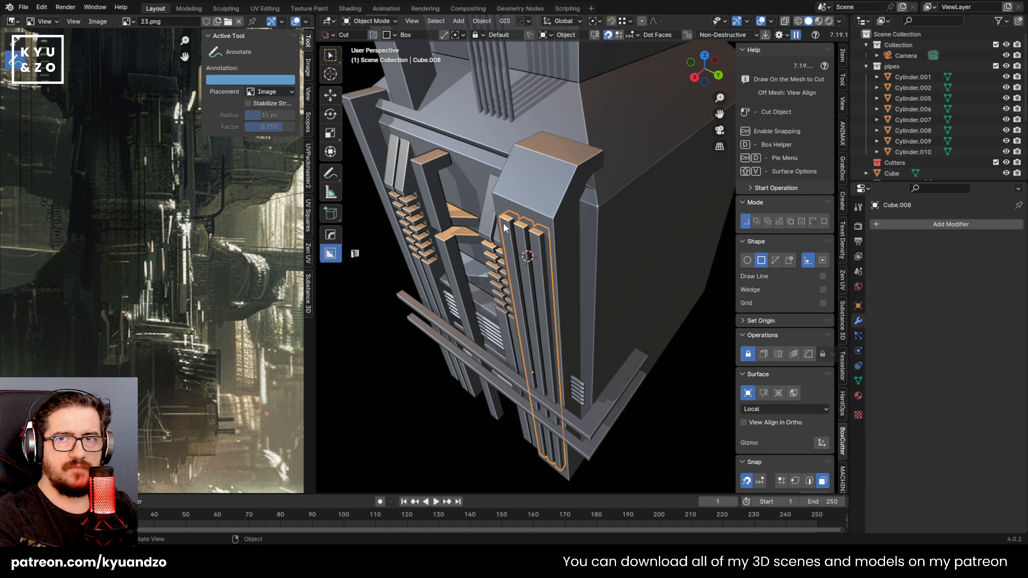
pyautogui.keyDown('shift'); pyautogui.click(510, 187); pyautogui.keyUp('shift')
pyautogui.press('q')
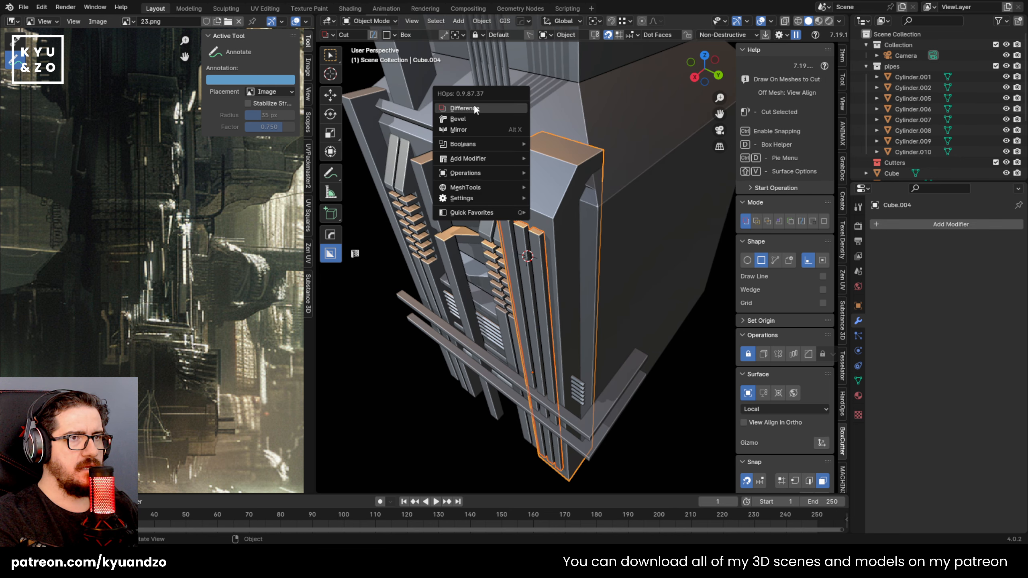
pyautogui.click(475, 109)
pyautogui.click(703, 351)
pyautogui.scroll(-2, 599, 236)
pyautogui.moveTo(599, 236); pyautogui.dragTo(569, 242, button='middle')
# Apply the boolean on the corner pillar with Smart Apply and delete the bar cutter object
pyautogui.click(564, 289)
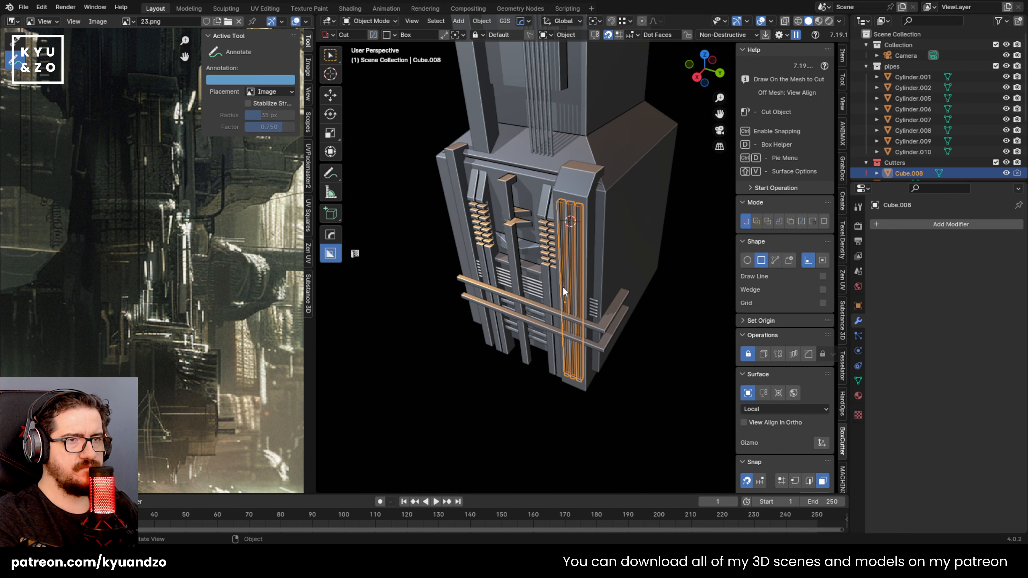
pyautogui.click(581, 194)
pyautogui.press('q')
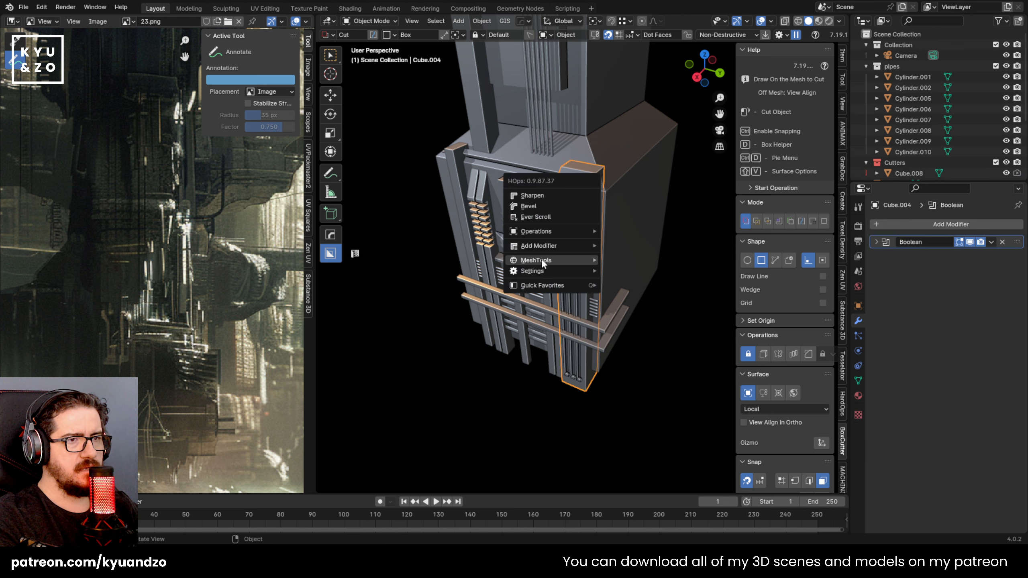
pyautogui.moveTo(574, 261)
pyautogui.click(634, 401)
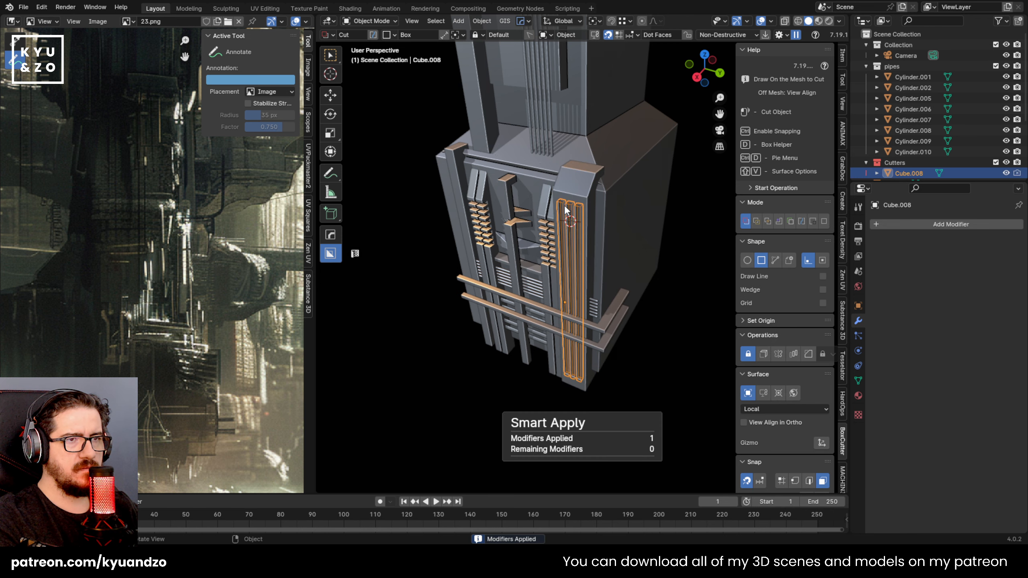
pyautogui.hotkey('alt', 'a')
# Examine the grooved corner pillar and the front details of the tower base from close up
pyautogui.moveTo(565, 197); pyautogui.dragTo(458, 167, button='middle')
pyautogui.scroll(4, 574, 244)
pyautogui.scroll(1, 574, 244)
pyautogui.click(618, 220)
pyautogui.scroll(-5, 578, 284)
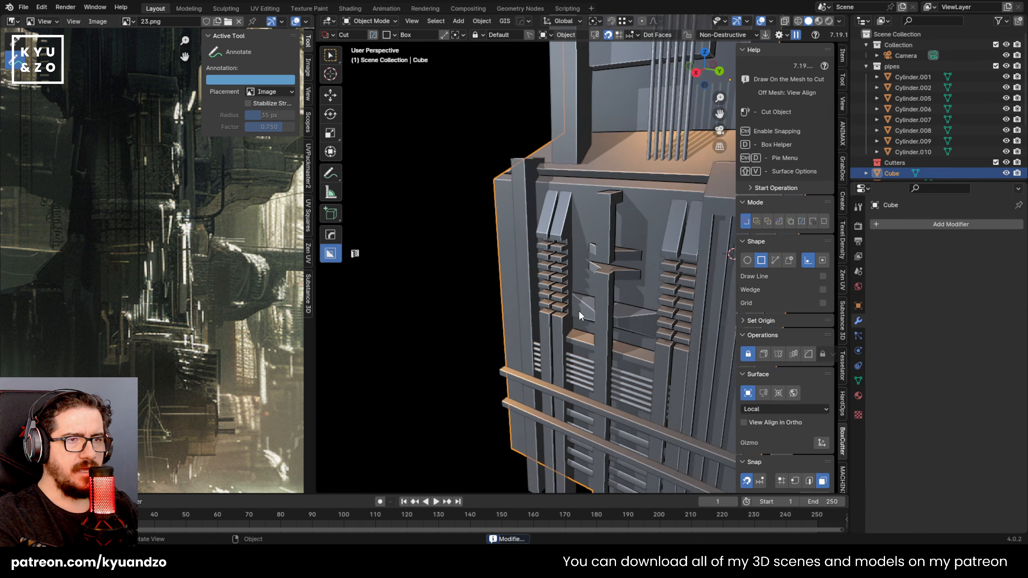
pyautogui.scroll(1, 569, 260)
pyautogui.click(569, 262)
pyautogui.keyDown('shift'); pyautogui.moveTo(569, 259); pyautogui.dragTo(533, 329, button='middle'); pyautogui.keyUp('shift')
# Move the tall pillar above the base about -0.138 m along X and shift it in the negative Y direction
pyautogui.click(540, 253)
pyautogui.scroll(-4, 541, 252)
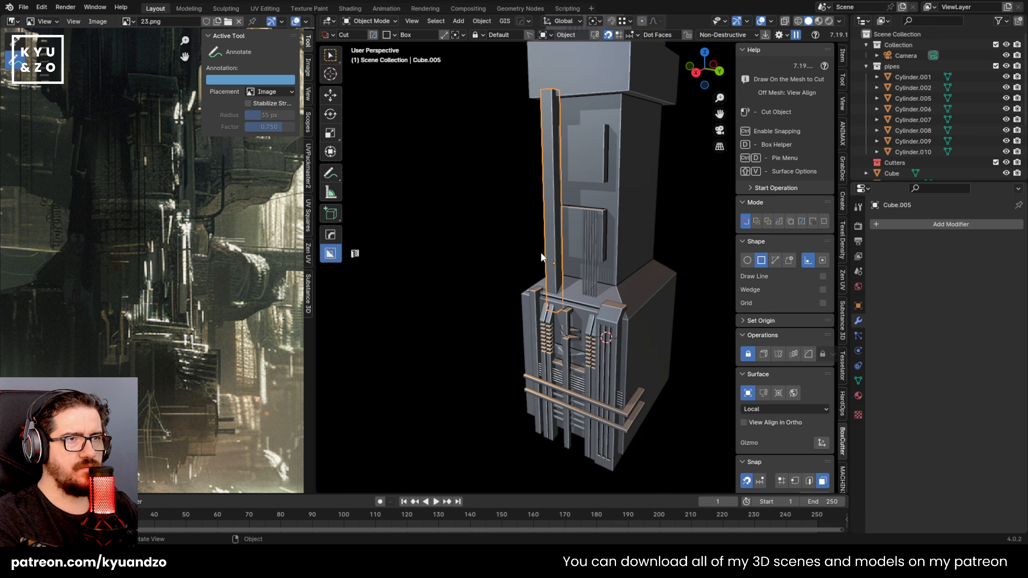
pyautogui.moveTo(541, 252); pyautogui.dragTo(630, 280, button='middle')
pyautogui.scroll(2, 557, 275)
pyautogui.press('g')
pyautogui.press('y')
pyautogui.press('x')
pyautogui.click(548, 278)
pyautogui.press('g')
pyautogui.press('y')
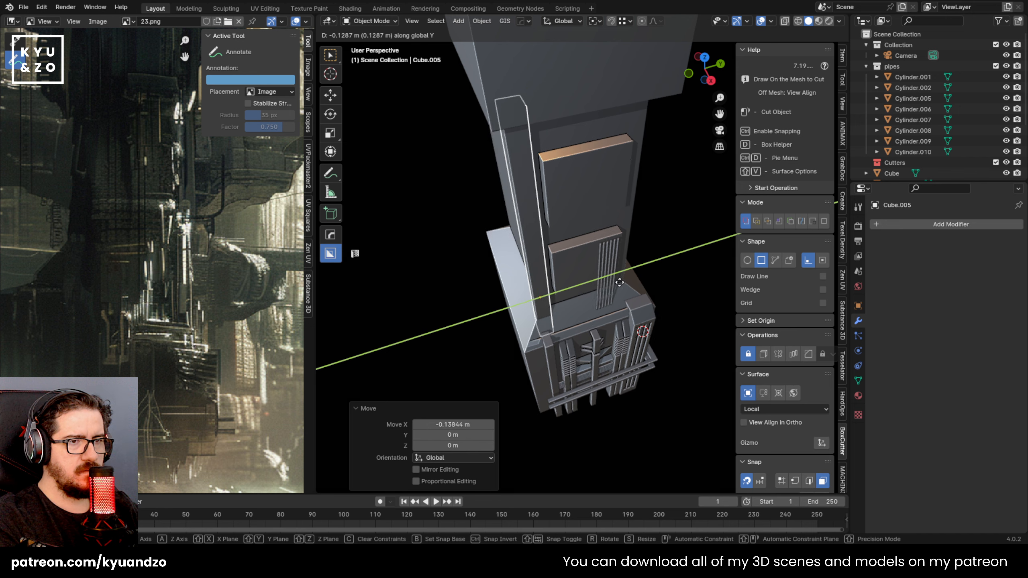
pyautogui.click(612, 289)
# Scale the tall pillar up uniformly, and shorten it with a Z scale of about 0.641
pyautogui.press('s')
pyautogui.click(647, 286)
pyautogui.press('s')
pyautogui.press('z')
pyautogui.click(612, 273)
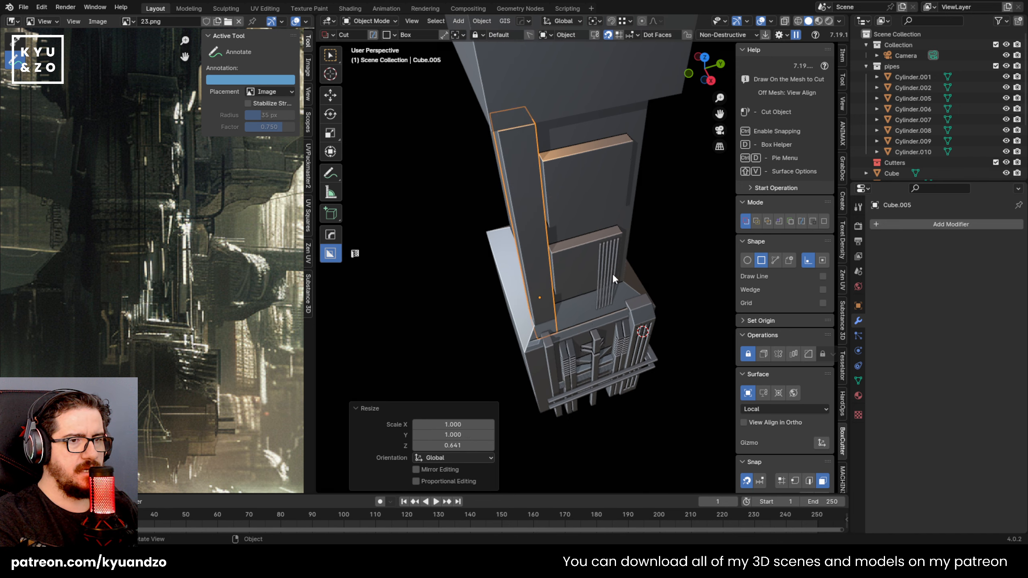
# Shift the tall pillar about -0.099 m along Y, beyond the edge of the tower's middle section
pyautogui.moveTo(612, 273); pyautogui.dragTo(521, 288, button='middle')
pyautogui.press('g')
pyautogui.press('y')
pyautogui.press('x')
pyautogui.press('y')
pyautogui.click(589, 245)
pyautogui.scroll(1, 530, 245)
pyautogui.scroll(-4, 151, 269)
pyautogui.scroll(3, 56, 232)
pyautogui.scroll(-5, 553, 370)
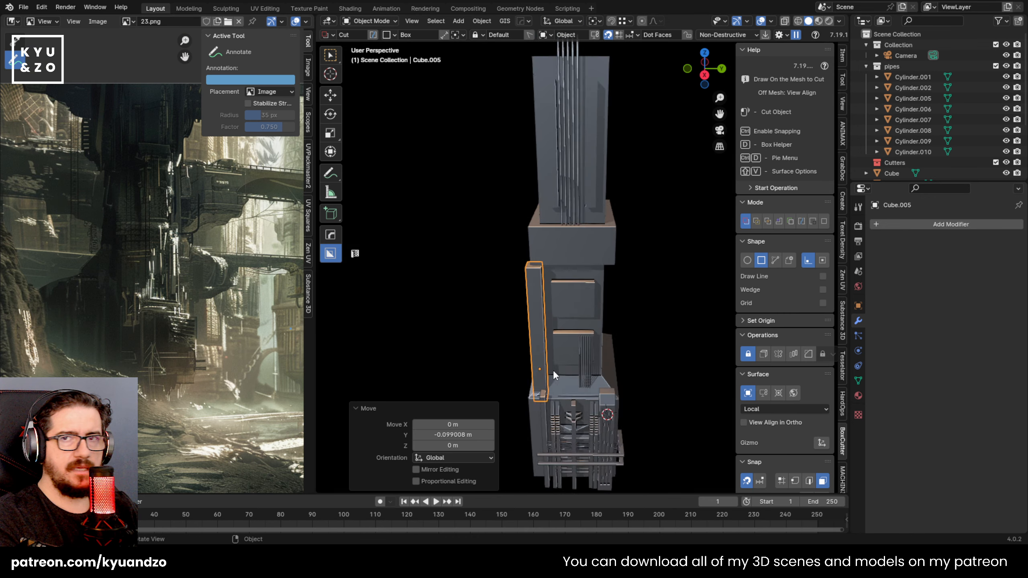
pyautogui.moveTo(543, 397); pyautogui.dragTo(562, 384, button='middle')
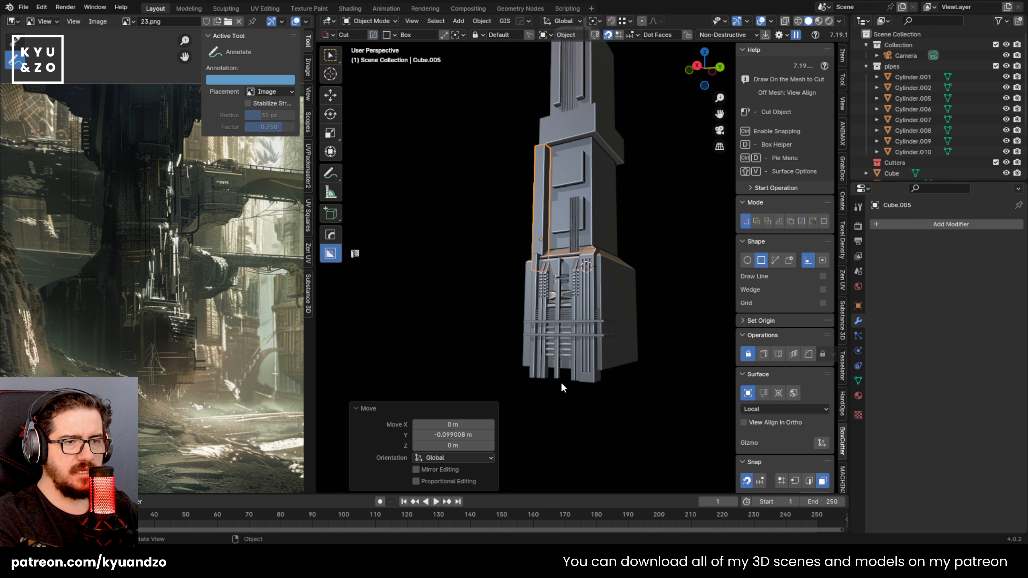
# Delete the two horizontal bars that wrap around the lower part of the tower base
pyautogui.scroll(2, 582, 328)
pyautogui.click(570, 366)
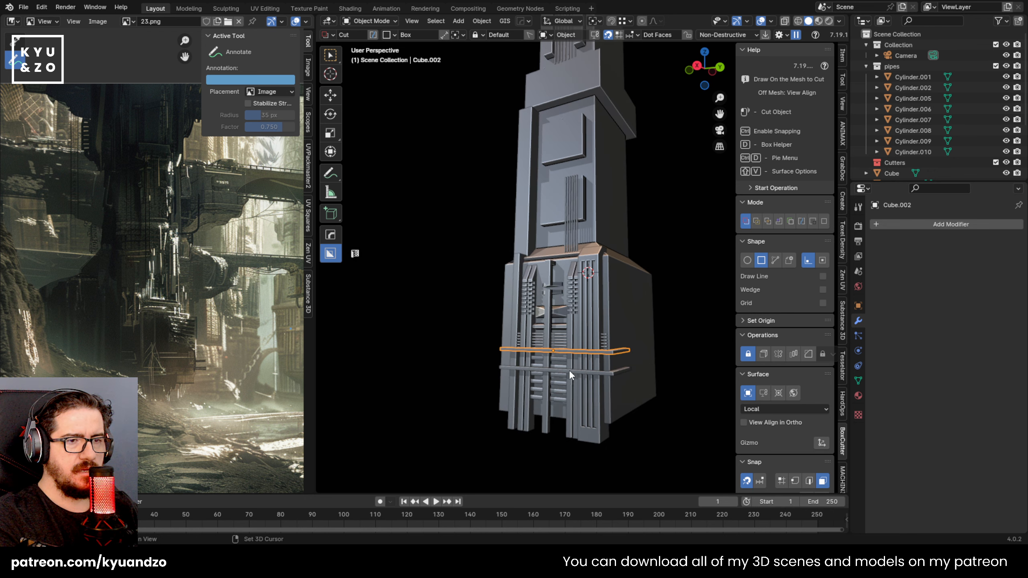
pyautogui.press('x')
pyautogui.click(569, 371)
pyautogui.moveTo(551, 259); pyautogui.dragTo(577, 288, button='middle')
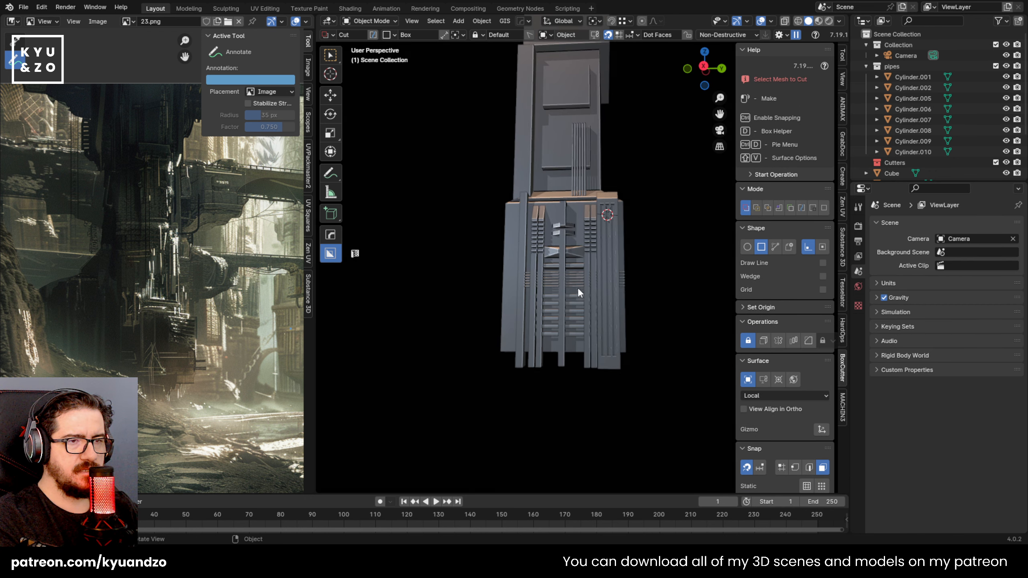
pyautogui.scroll(3, 577, 287)
# Align the lower horizontal slats by centers to the main tower body along Y
pyautogui.hotkey('ctrl', 'z')
pyautogui.click(561, 351)
pyautogui.press('g')
pyautogui.press('y')
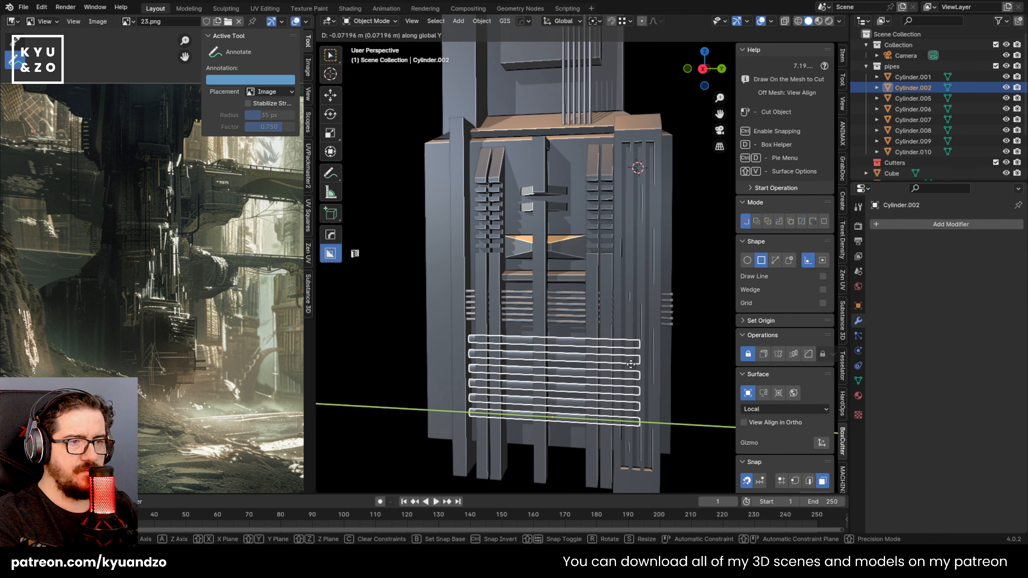
pyautogui.rightClick(478, 353)
pyautogui.keyDown('shift'); pyautogui.click(448, 316); pyautogui.keyUp('shift')
pyautogui.press('q')
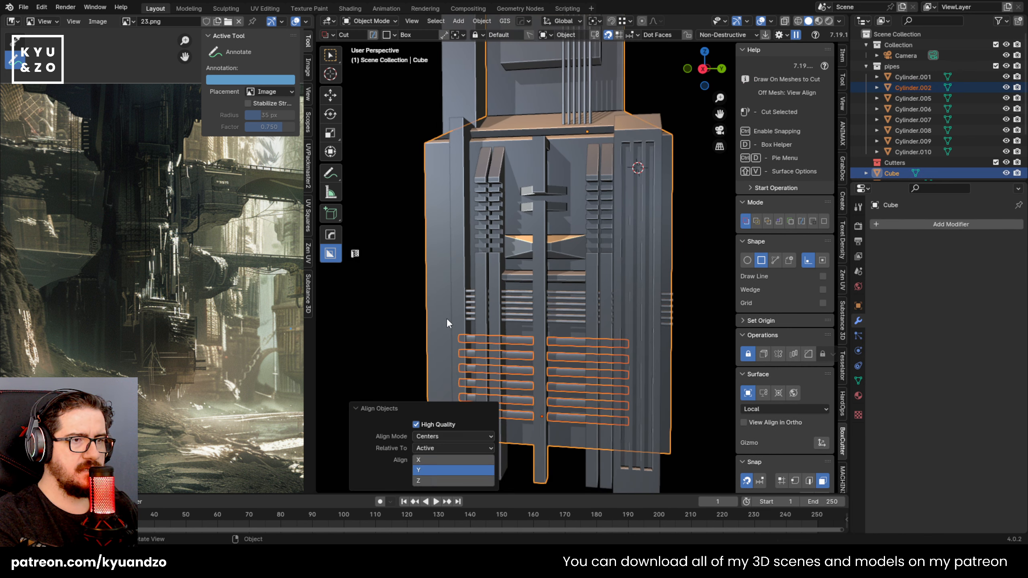
pyautogui.click(409, 362)
# Delete the plain narrow corner pillar opposite the grooved one on the base's front
pyautogui.scroll(-2, 442, 282)
pyautogui.moveTo(478, 267)
pyautogui.mouseDown(button='middle')
pyautogui.moveTo(490, 242)
pyautogui.moveTo(499, 258)
pyautogui.moveTo(440, 291)
pyautogui.moveTo(450, 263)
pyautogui.moveTo(467, 263)
pyautogui.mouseUp(button='middle')
pyautogui.scroll(3, 467, 263)
pyautogui.scroll(-2, 485, 251)
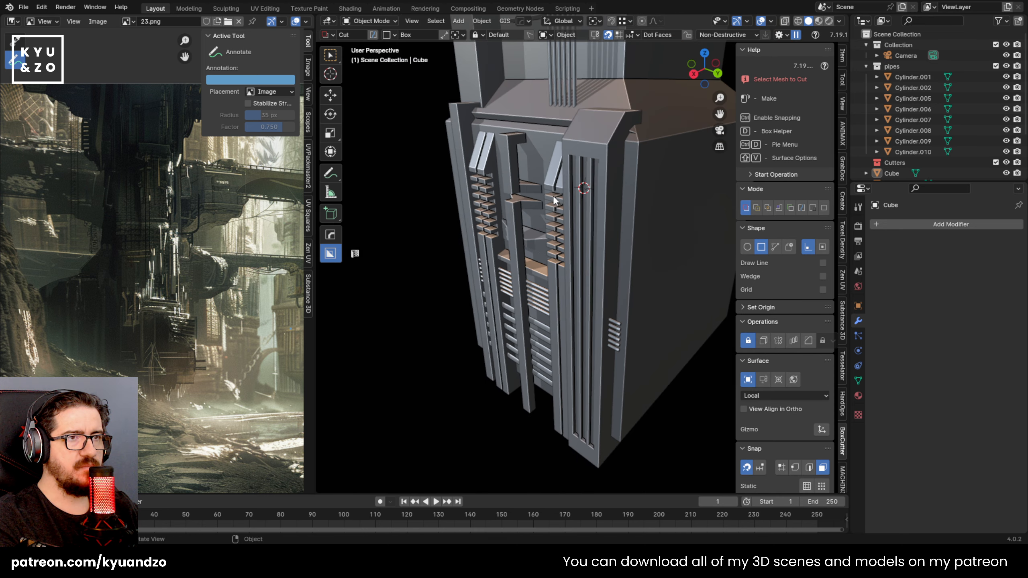
pyautogui.click(568, 190)
pyautogui.moveTo(550, 177); pyautogui.dragTo(578, 200, button='middle')
pyautogui.click(395, 110)
pyautogui.press('x')
pyautogui.click(396, 110)
# Duplicate the grooved corner pillar about -1.084 m along Y to the opposite front corner
pyautogui.click(587, 166)
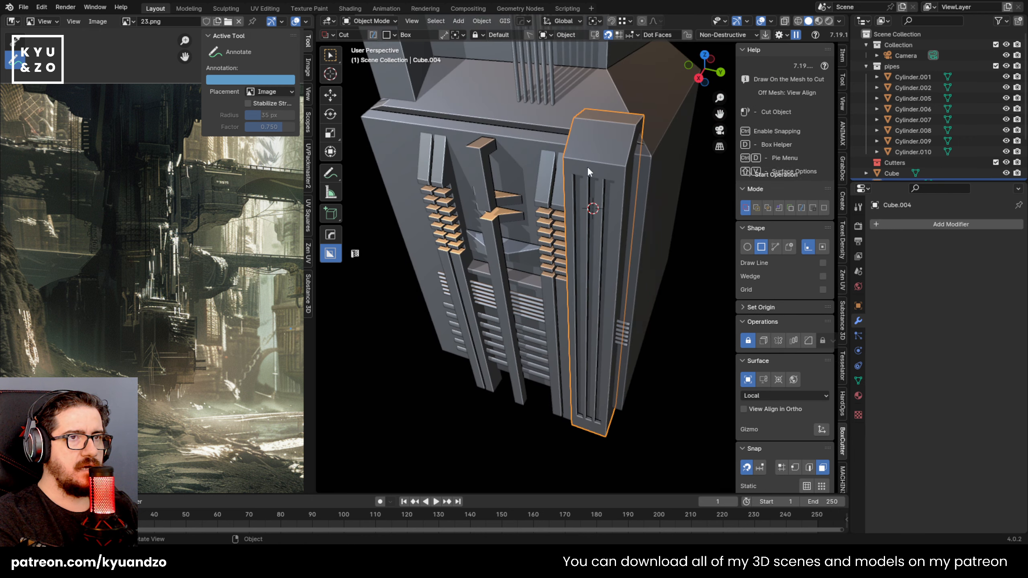
pyautogui.scroll(-1, 620, 227)
pyautogui.keyDown('shift'); pyautogui.moveTo(641, 244); pyautogui.dragTo(675, 258, button='middle'); pyautogui.keyUp('shift')
pyautogui.hotkey('shift', 'd')
pyautogui.press('y')
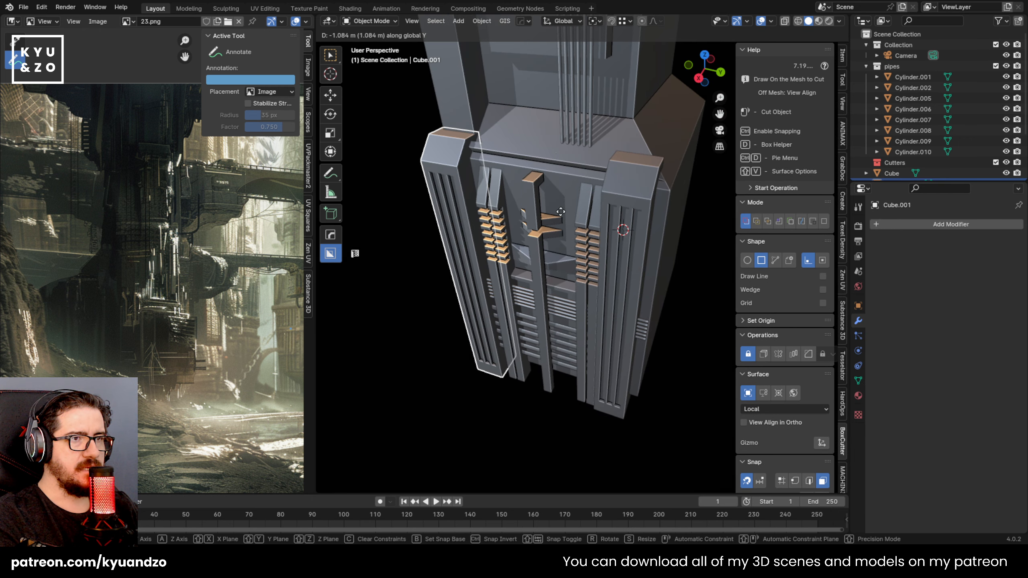
pyautogui.click(561, 211)
# In the right orthographic view, shift the duplicated pillar about 0.047 m along Y
pyautogui.press('KP_3')
pyautogui.press('g')
pyautogui.press('y')
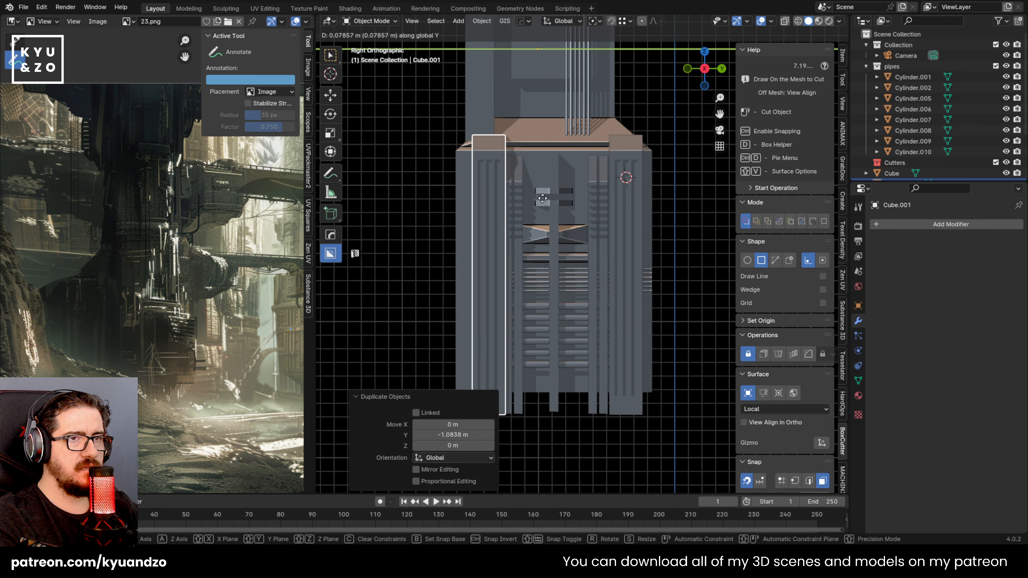
pyautogui.click(537, 186)
# Compare the base with its two grooved pillars and the whole tower against the concept art
pyautogui.keyDown('shift'); pyautogui.moveTo(538, 159); pyautogui.dragTo(535, 262, button='middle'); pyautogui.keyUp('shift')
pyautogui.scroll(-6, 535, 262)
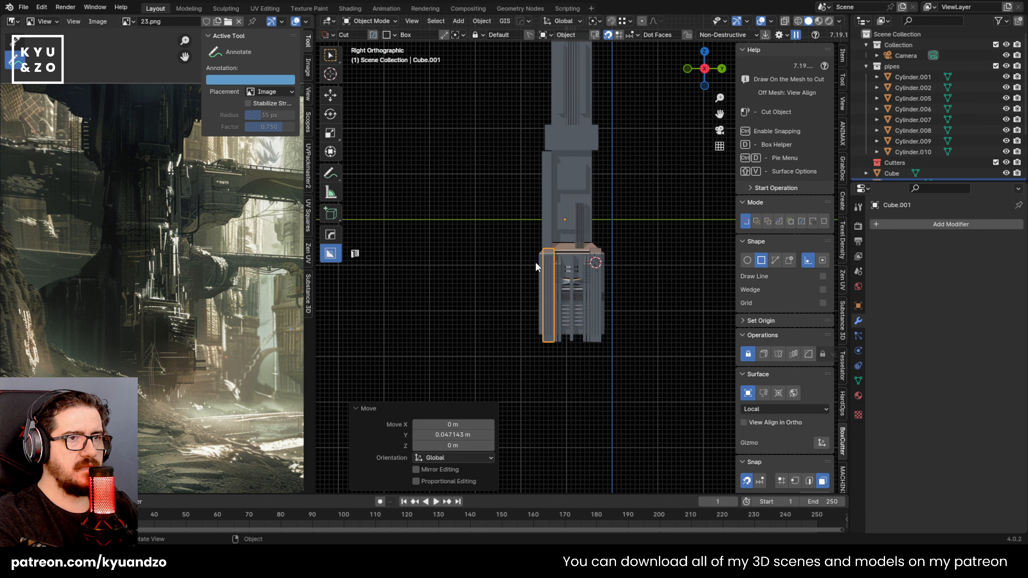
pyautogui.scroll(4, 535, 261)
pyautogui.moveTo(469, 204); pyautogui.dragTo(401, 258, button='middle')
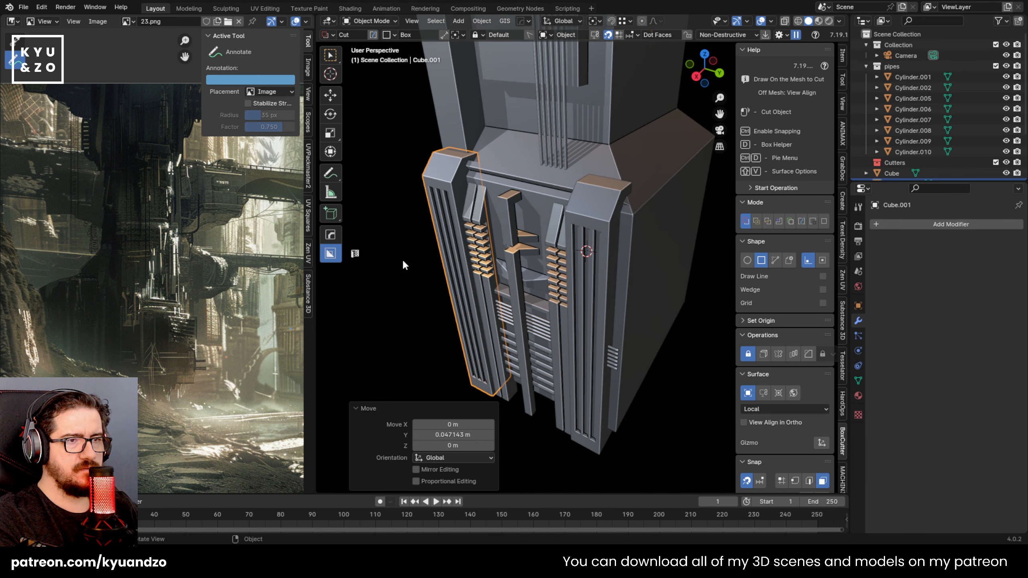
pyautogui.click(413, 285)
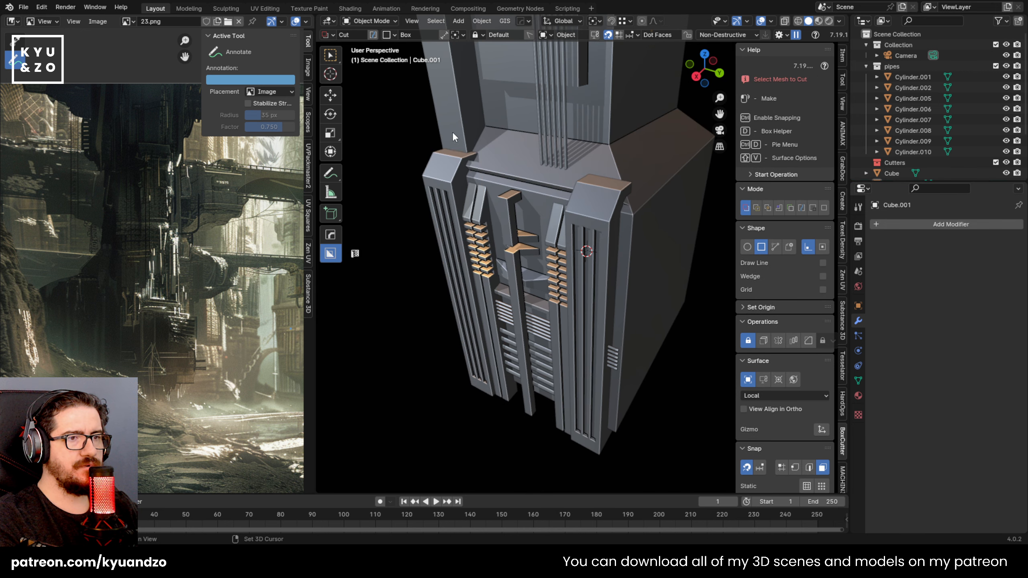
pyautogui.keyDown('shift'); pyautogui.moveTo(453, 133); pyautogui.dragTo(465, 126, button='middle'); pyautogui.keyUp('shift')
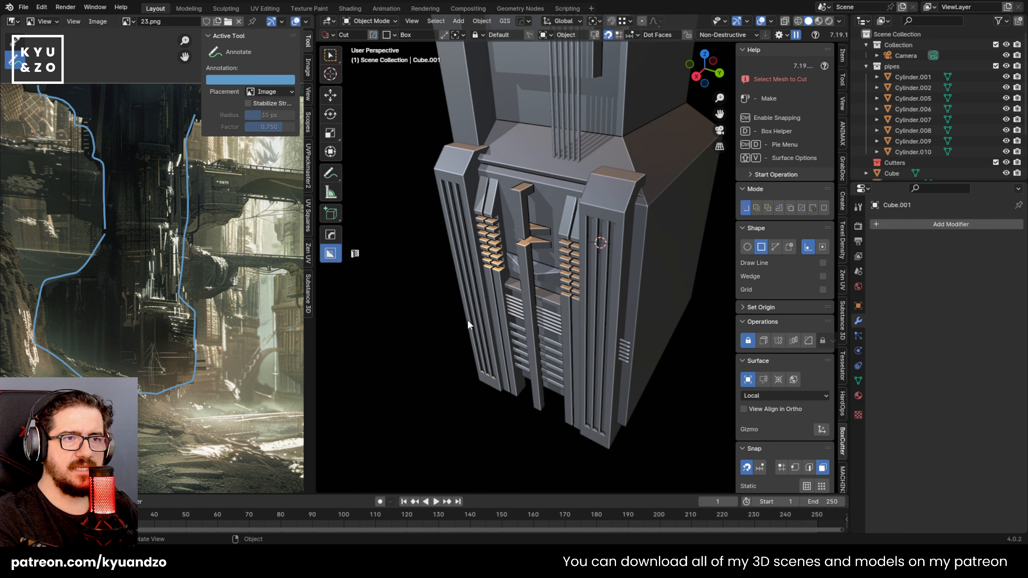
pyautogui.scroll(-7, 594, 293)
pyautogui.scroll(5, 582, 291)
pyautogui.keyDown('shift'); pyautogui.moveTo(585, 249); pyautogui.dragTo(435, 301, button='middle'); pyautogui.keyUp('shift')
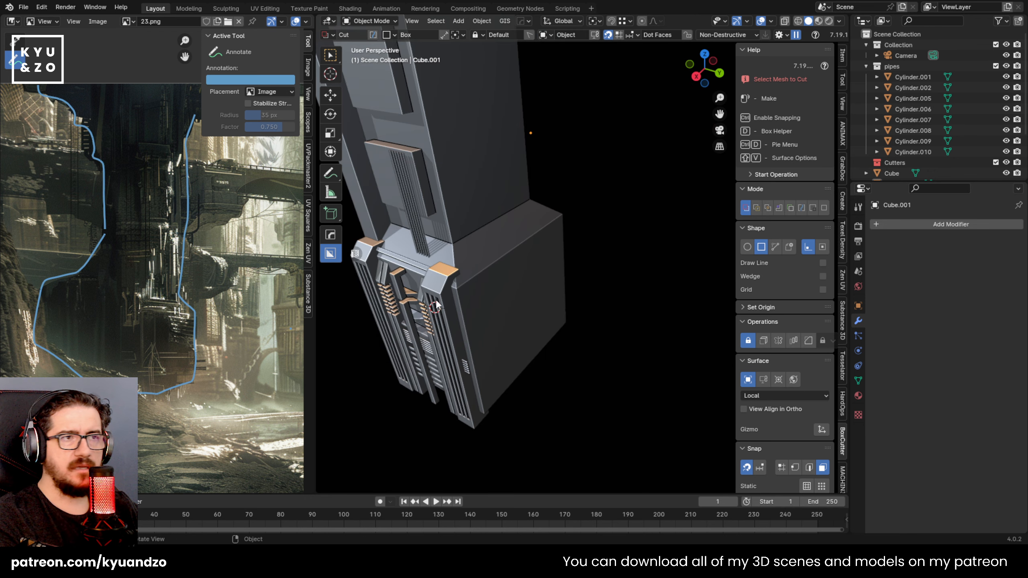
pyautogui.scroll(-3, 441, 296)
pyautogui.keyDown('shift'); pyautogui.moveTo(461, 262); pyautogui.dragTo(459, 299, button='middle'); pyautogui.keyUp('shift')
pyautogui.moveTo(212, 252)
pyautogui.mouseDown(button='middle')
pyautogui.moveTo(66, 278)
pyautogui.moveTo(87, 344)
pyautogui.moveTo(105, 314)
pyautogui.moveTo(142, 289)
pyautogui.mouseUp(button='middle')
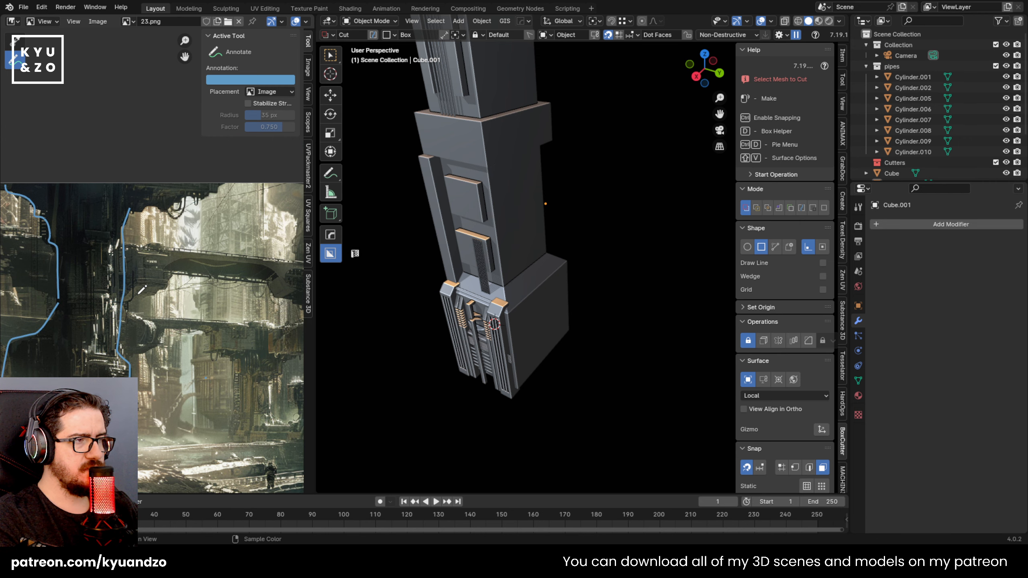
pyautogui.keyDown('shift'); pyautogui.moveTo(520, 325); pyautogui.dragTo(590, 310, button='middle'); pyautogui.keyUp('shift')
pyautogui.scroll(3, 590, 310)
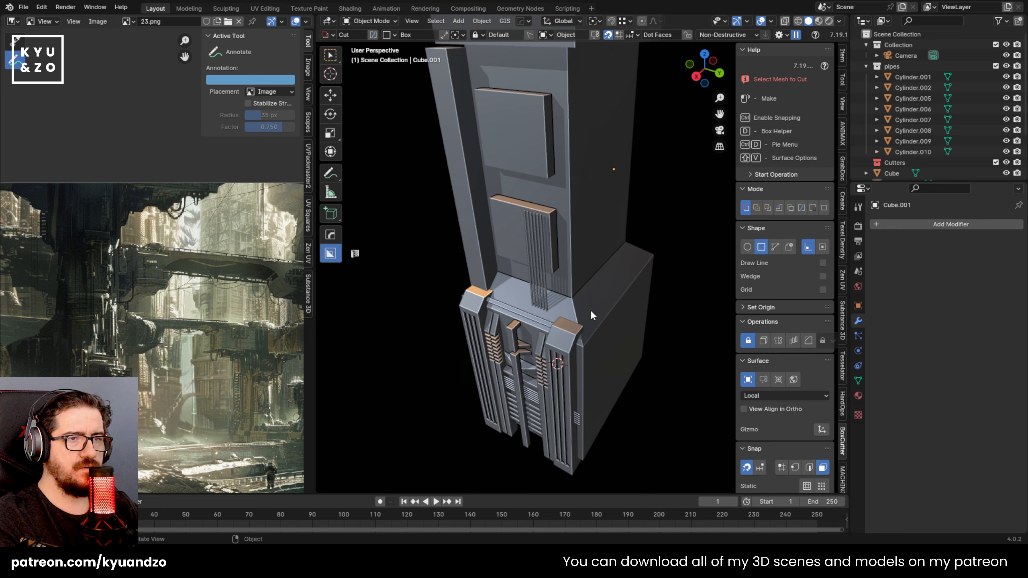
# Save the tower scene to 23.blend
pyautogui.hotkey('ctrl', 's')
pyautogui.keyDown('shift'); pyautogui.moveTo(536, 242); pyautogui.dragTo(571, 197, button='middle'); pyautogui.keyUp('shift')
pyautogui.keyDown('shift'); pyautogui.moveTo(548, 261); pyautogui.dragTo(568, 221, button='middle'); pyautogui.keyUp('shift')
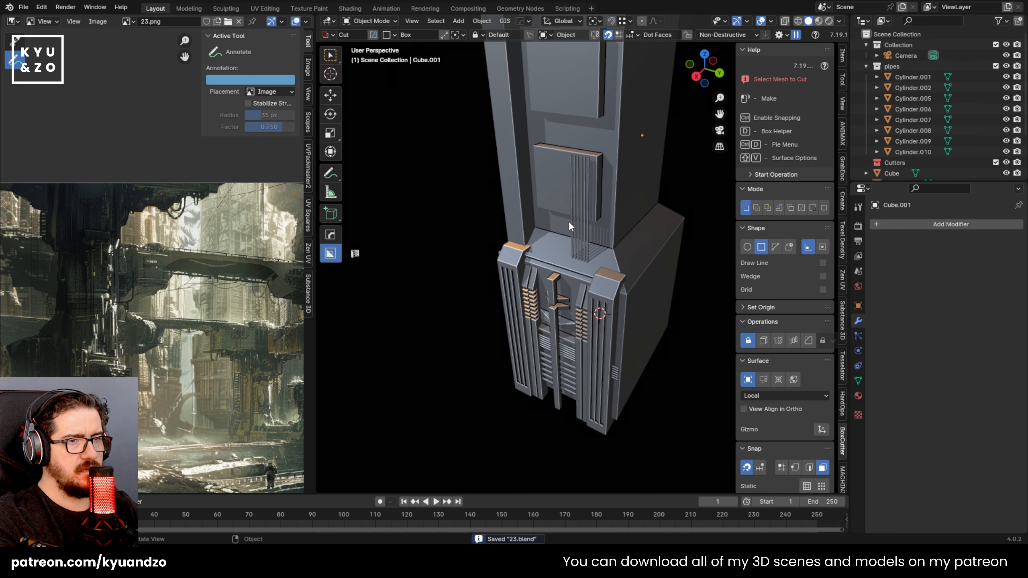
# Clean up the whole mesh of the main tower body with Limited Dissolve at a 5° maximum angle
pyautogui.click(568, 222)
pyautogui.scroll(4, 503, 279)
pyautogui.moveTo(142, 347); pyautogui.dragTo(182, 282, button='middle')
pyautogui.scroll(-4, 497, 270)
pyautogui.press('Tab')
pyautogui.moveTo(509, 256); pyautogui.dragTo(568, 278, button='middle')
pyautogui.moveTo(584, 229); pyautogui.dragTo(583, 249, button='middle')
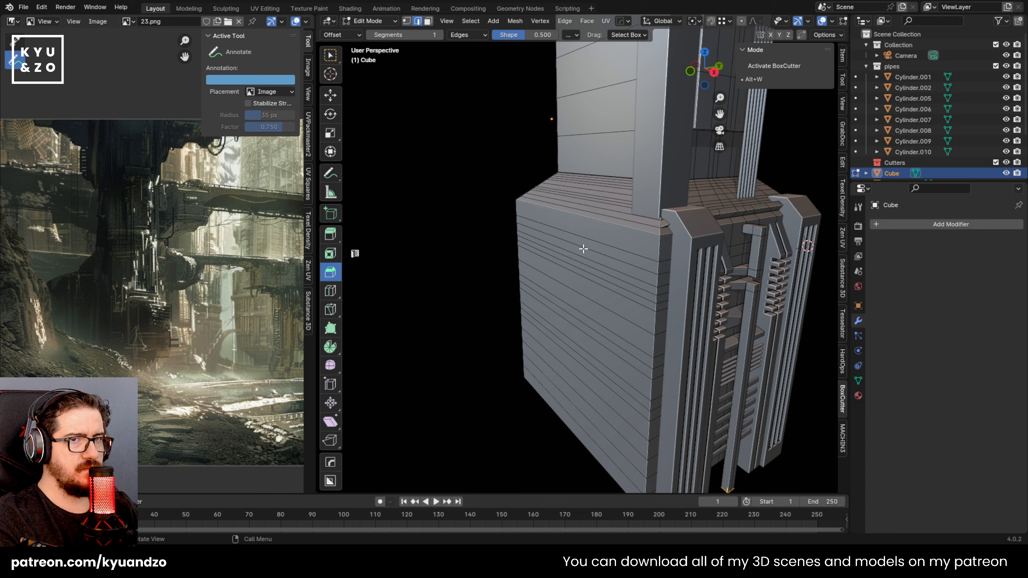
pyautogui.scroll(2, 589, 262)
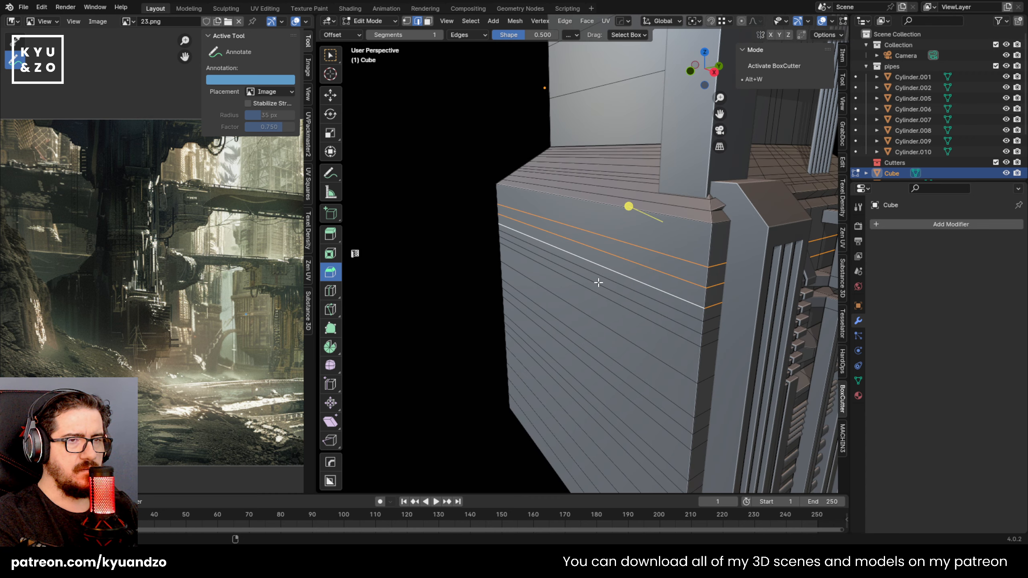
pyautogui.scroll(-3, 598, 282)
pyautogui.press('a')
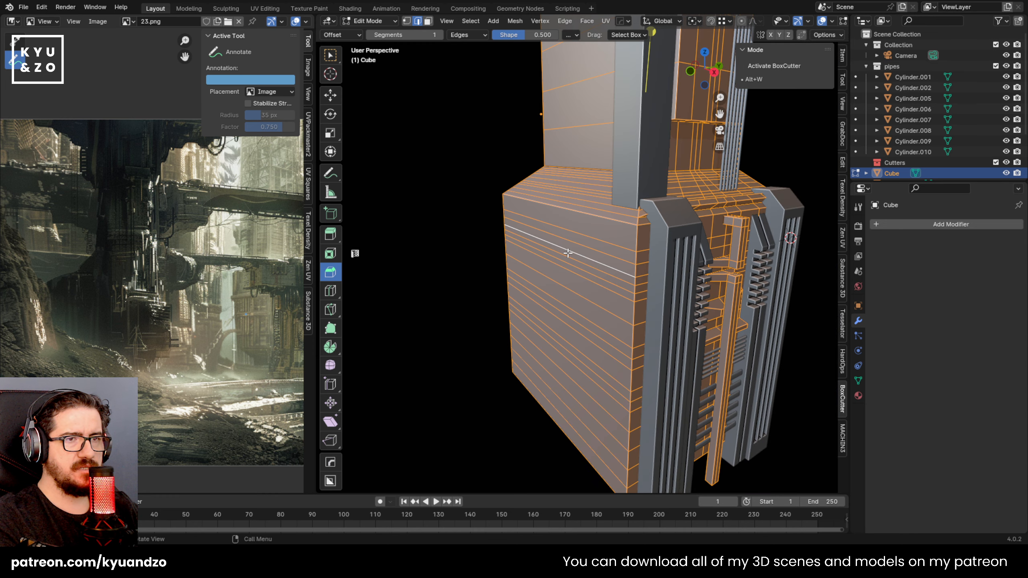
pyautogui.scroll(1, 567, 253)
pyautogui.press('x')
pyautogui.click(546, 326)
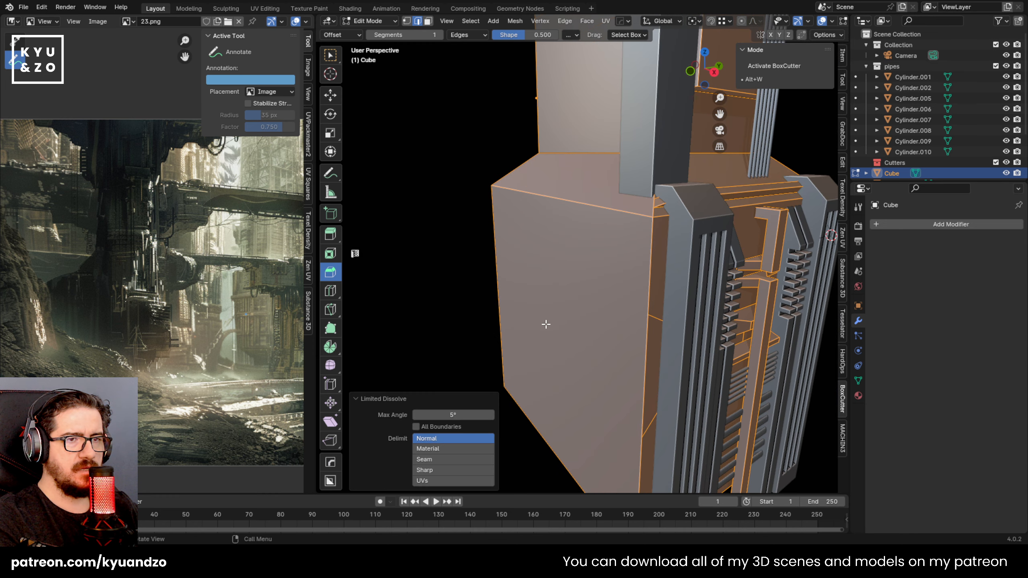
# Check the dissolved tower body from the front and undo its Limited Dissolve
pyautogui.press('Tab')
pyautogui.moveTo(600, 262); pyautogui.dragTo(449, 259, button='middle')
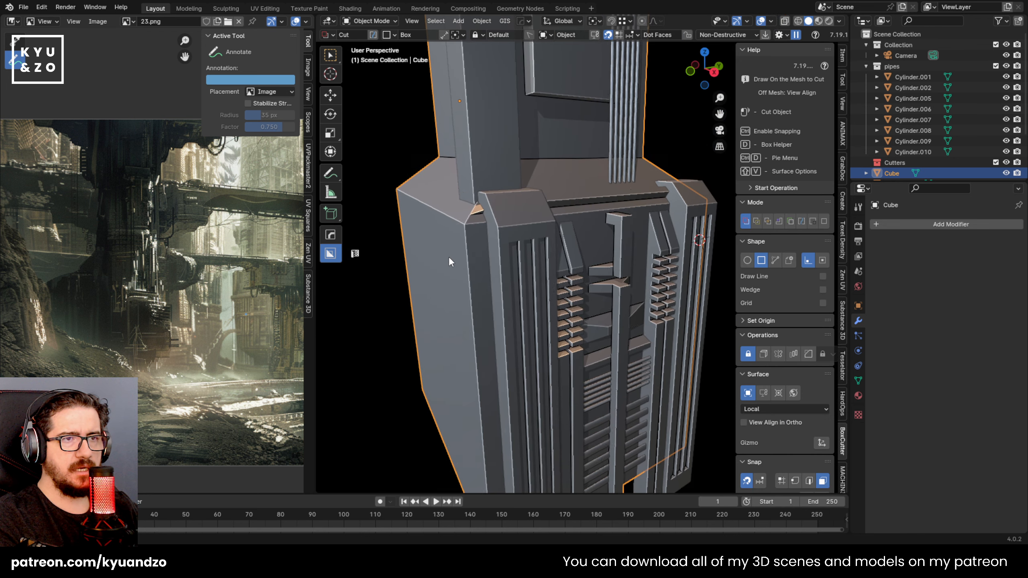
pyautogui.moveTo(586, 174); pyautogui.dragTo(562, 204, button='middle')
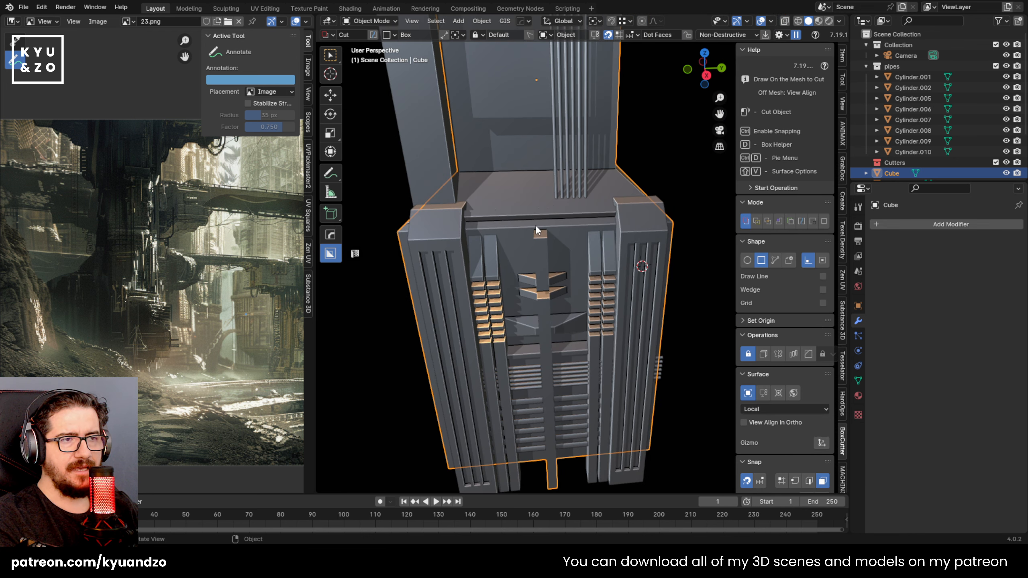
pyautogui.press('Tab')
pyautogui.scroll(1, 540, 229)
pyautogui.keyDown('shift'); pyautogui.moveTo(461, 317); pyautogui.dragTo(507, 311, button='middle'); pyautogui.keyUp('shift')
pyautogui.moveTo(564, 240); pyautogui.dragTo(601, 218, button='middle')
pyautogui.hotkey('ctrl', 'z')
pyautogui.hotkey('ctrl', 'z')
pyautogui.hotkey('ctrl', 'z')
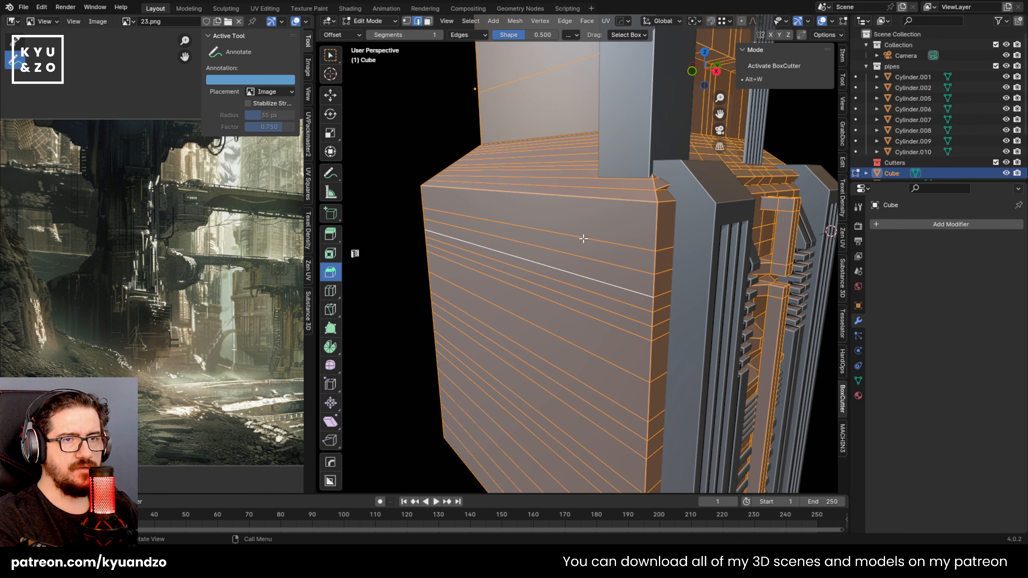
# Try Dissolve Edges on the whole mesh of the tower body
pyautogui.press('x')
pyautogui.click(572, 216)
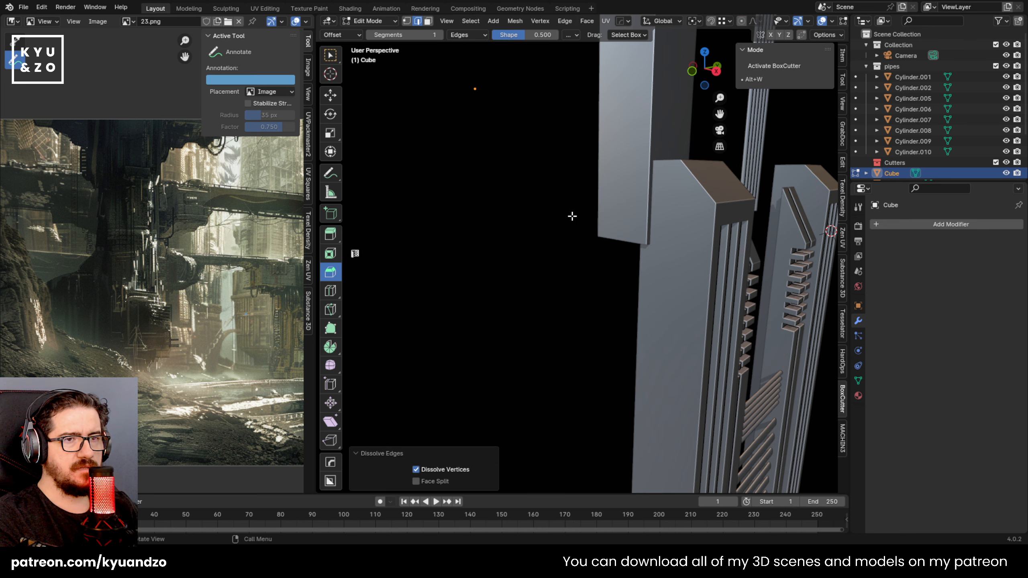
pyautogui.hotkey('ctrl', 'z')
# Clean up the tower body's mesh with Limited Dissolve at a 5° maximum angle and return to Object Mode
pyautogui.press('x')
pyautogui.click(557, 249)
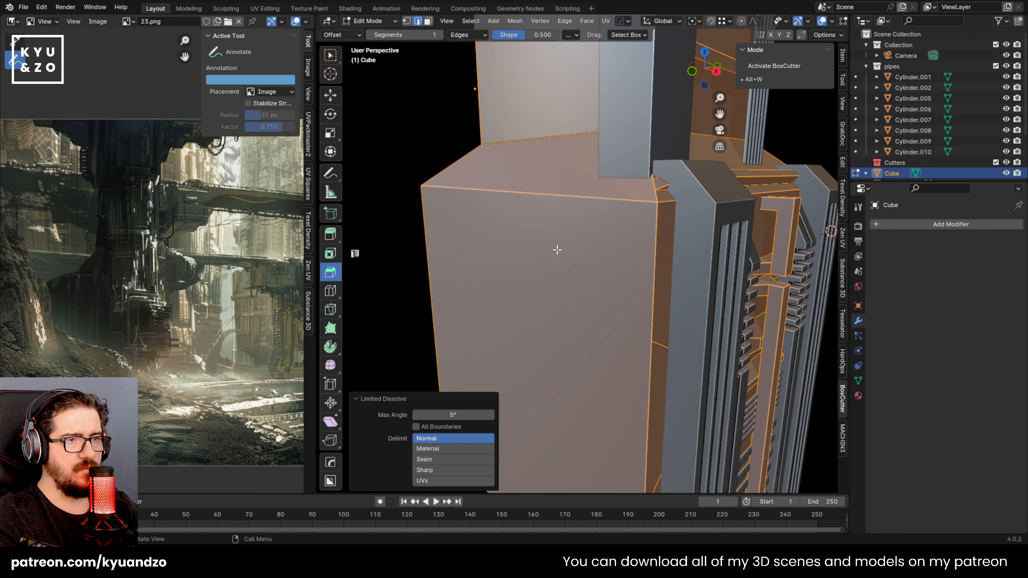
pyautogui.scroll(-3, 559, 248)
pyautogui.press('Tab')
pyautogui.click(454, 209)
pyautogui.click(534, 205)
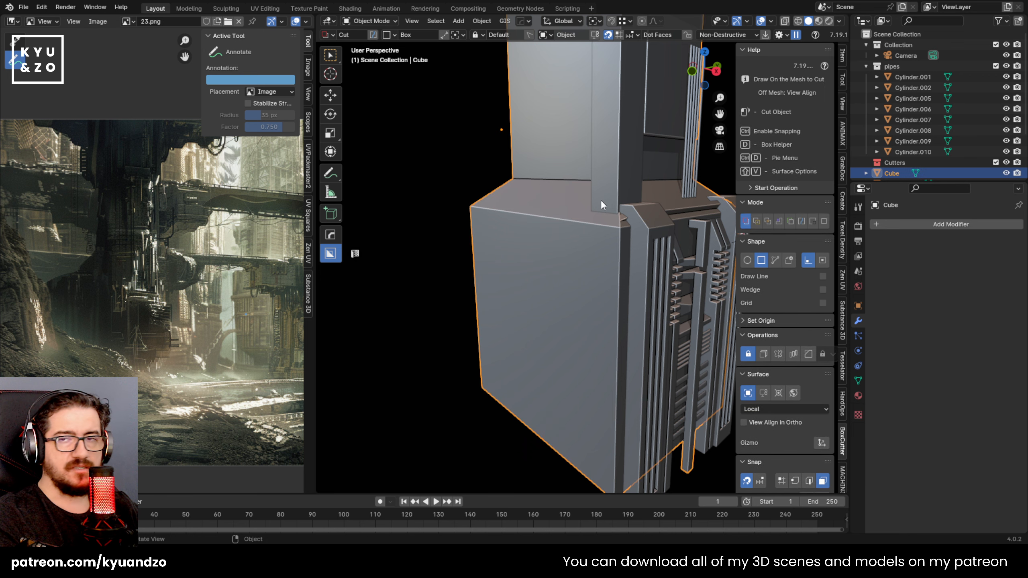
# Select the large flat side face of the tower base for face editing
pyautogui.moveTo(601, 199); pyautogui.dragTo(527, 296, button='middle')
pyautogui.scroll(2, 655, 151)
pyautogui.press('Tab')
pyautogui.press('3')
pyautogui.click(544, 231)
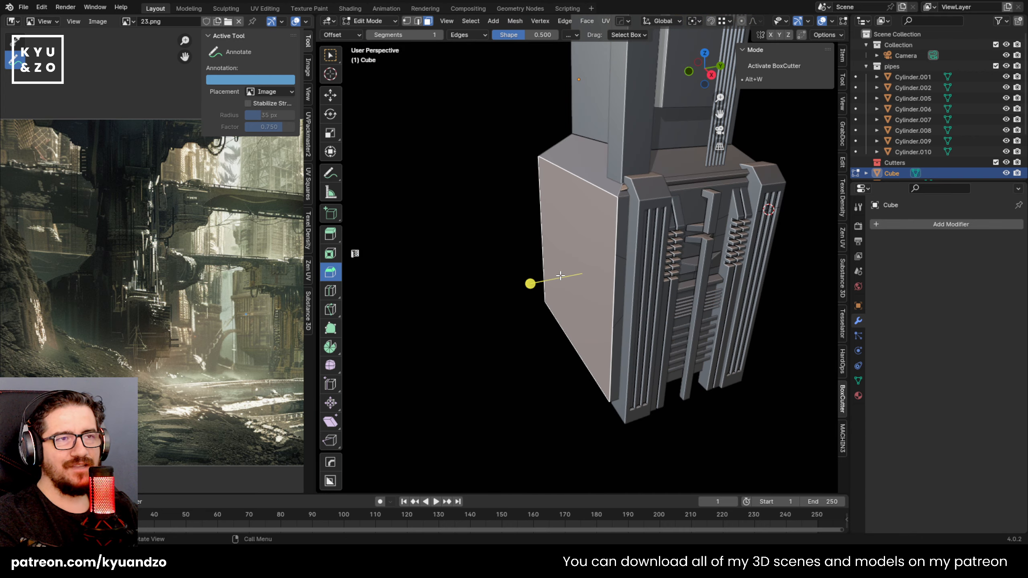
pyautogui.moveTo(544, 231); pyautogui.dragTo(618, 208, button='middle')
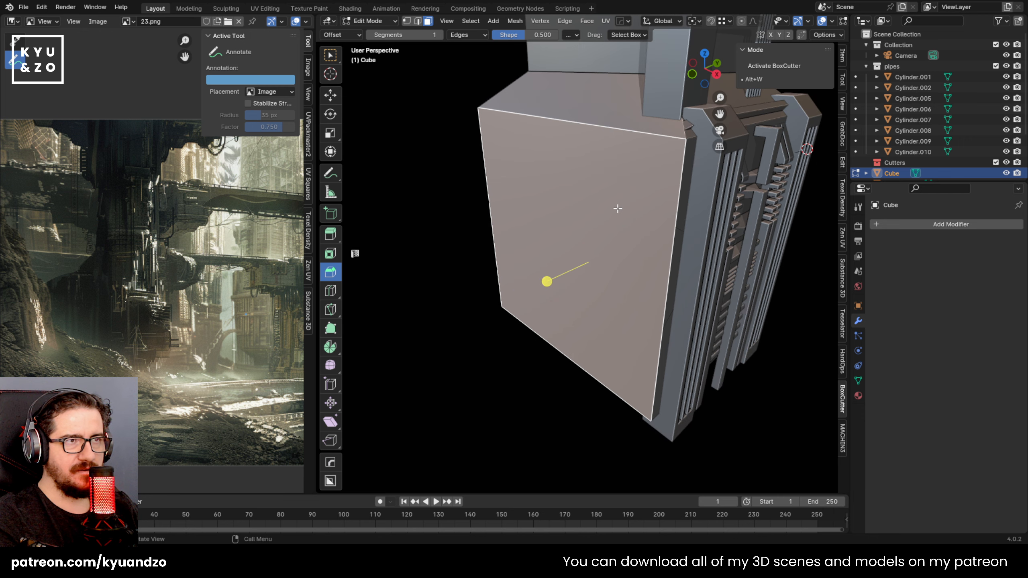
# Try insetting the base's large side face with a thickness of about 0.117 m
pyautogui.click(329, 254)
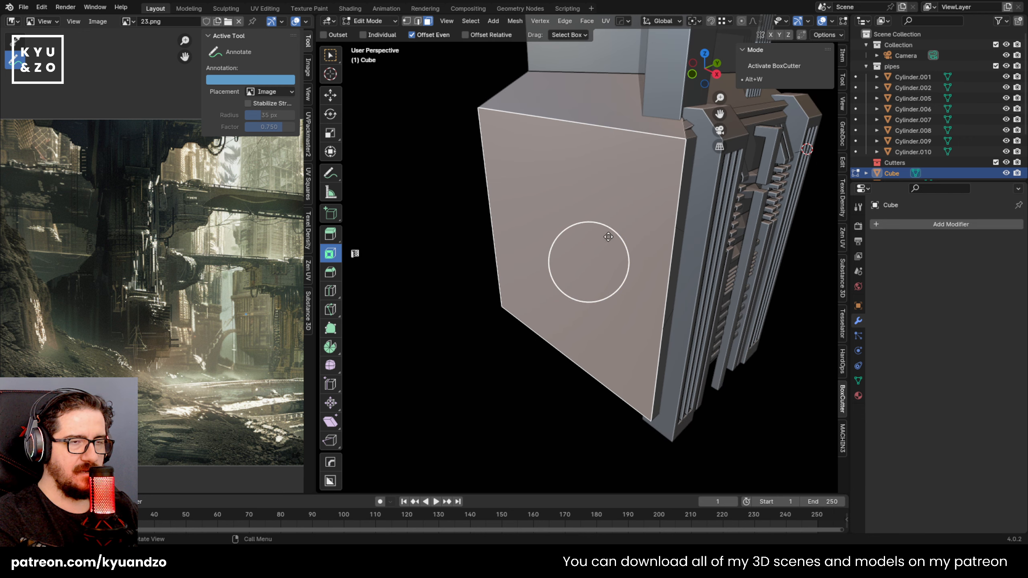
pyautogui.moveTo(608, 237)
pyautogui.mouseDown()
pyautogui.moveTo(597, 239)
pyautogui.moveTo(605, 256)
pyautogui.mouseUp()
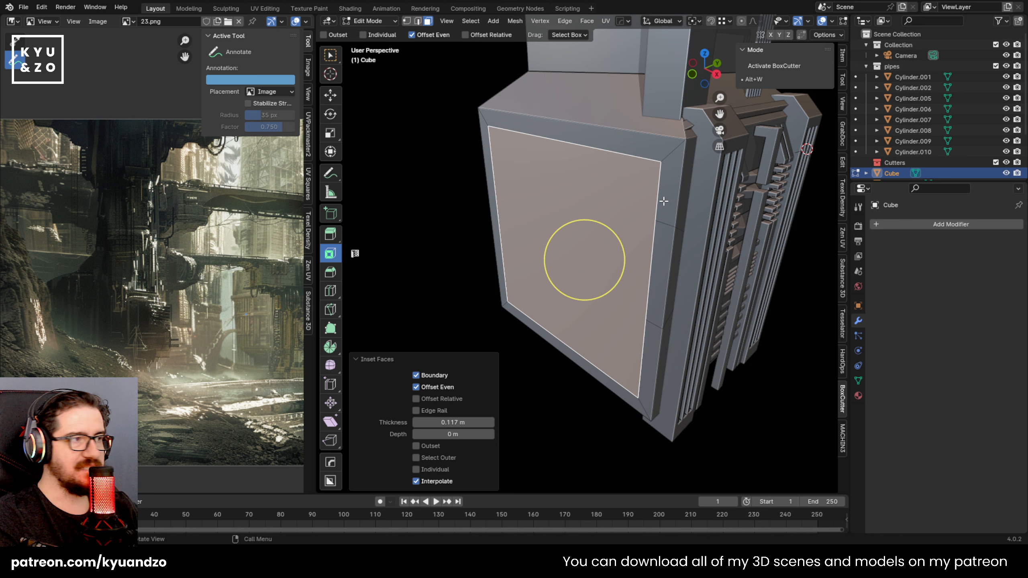
pyautogui.scroll(-1, 671, 186)
pyautogui.hotkey('ctrl', 'z')
pyautogui.moveTo(580, 269); pyautogui.dragTo(560, 256, button='middle')
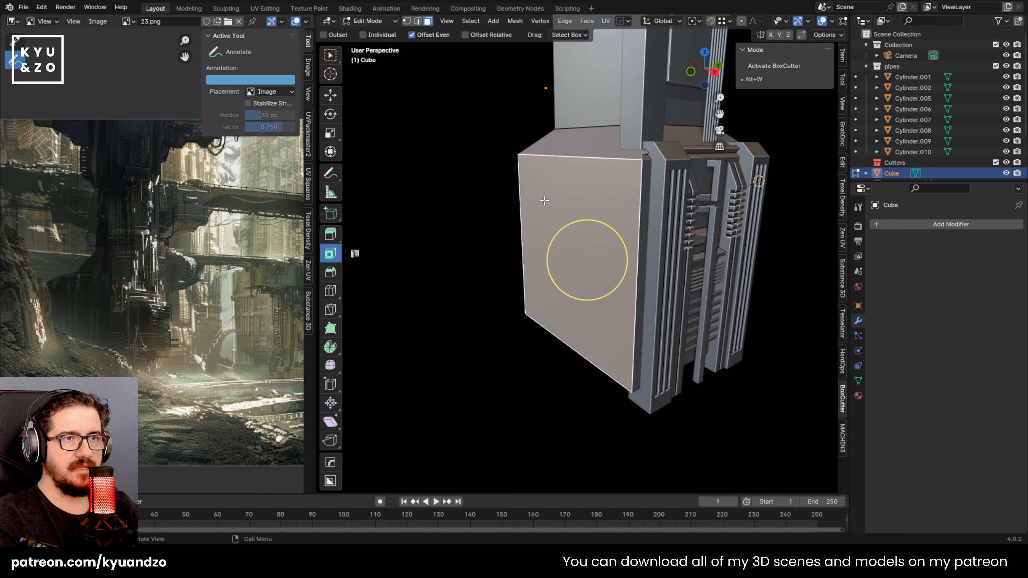
# Extrude the base's large side face outward by a little over 0.15 m to form a side block
pyautogui.press('Tab')
pyautogui.press('Tab')
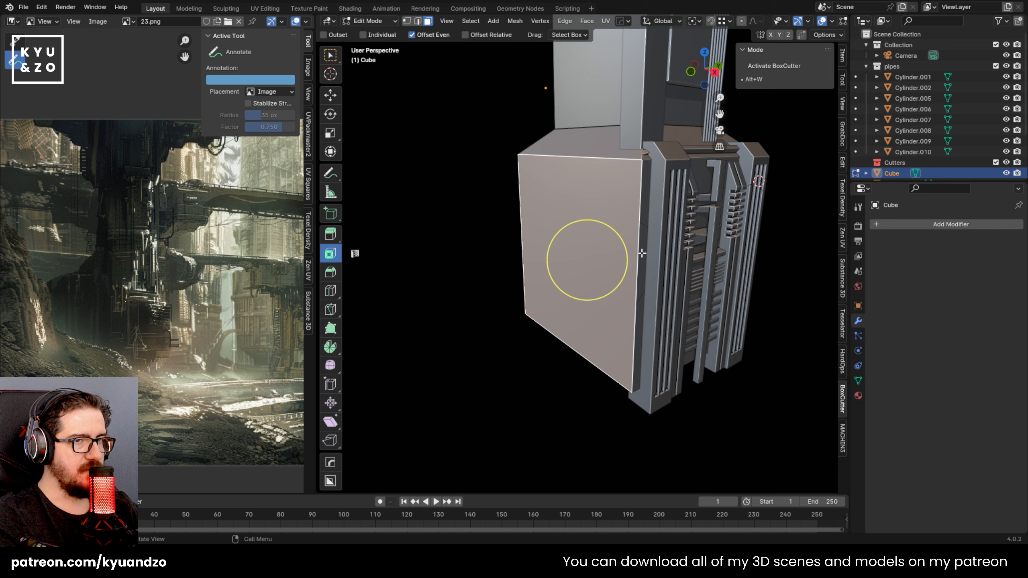
pyautogui.press('e')
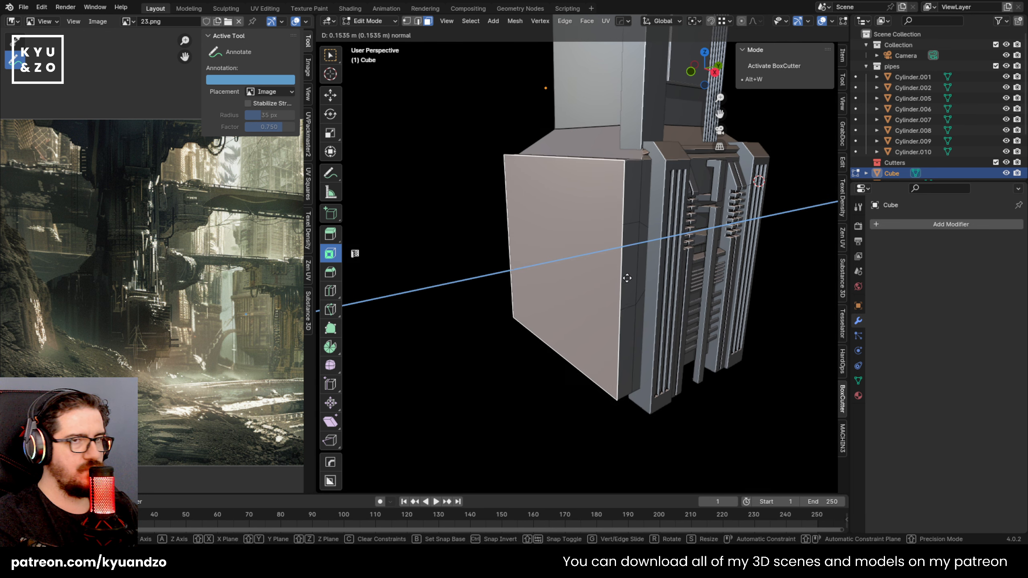
pyautogui.click(617, 282)
# Lower the outer top edge of the extruded side block about 0.22 m along Z
pyautogui.moveTo(614, 282); pyautogui.dragTo(583, 187, button='middle')
pyautogui.click(583, 187)
pyautogui.press('g')
pyautogui.press('z')
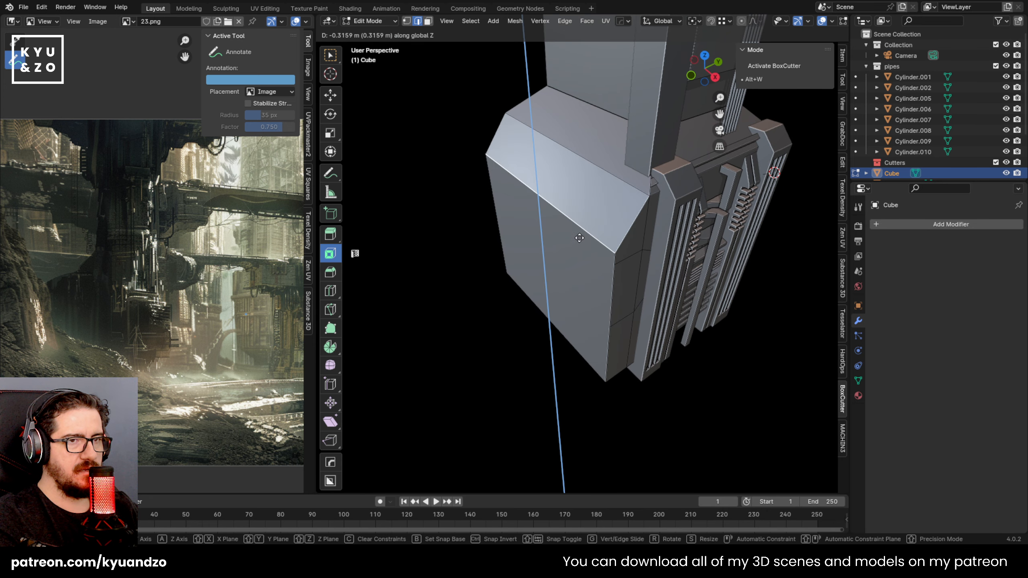
pyautogui.click(579, 239)
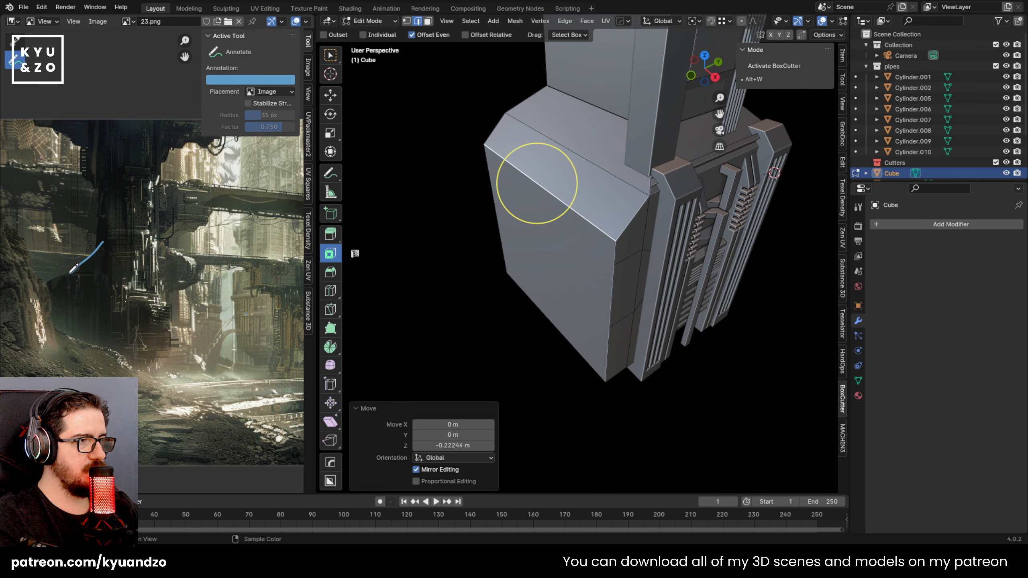
# Sketch the sloped block's outline on the concept art, and undo both the annotation and the edge move
pyautogui.moveTo(102, 262); pyautogui.dragTo(102, 254)
pyautogui.moveTo(504, 271)
pyautogui.keyDown('shift'); pyautogui.mouseDown(button='middle')
pyautogui.moveTo(507, 214)
pyautogui.moveTo(546, 204)
pyautogui.mouseUp(button='middle'); pyautogui.keyUp('shift')
pyautogui.hotkey('ctrl', 'z')
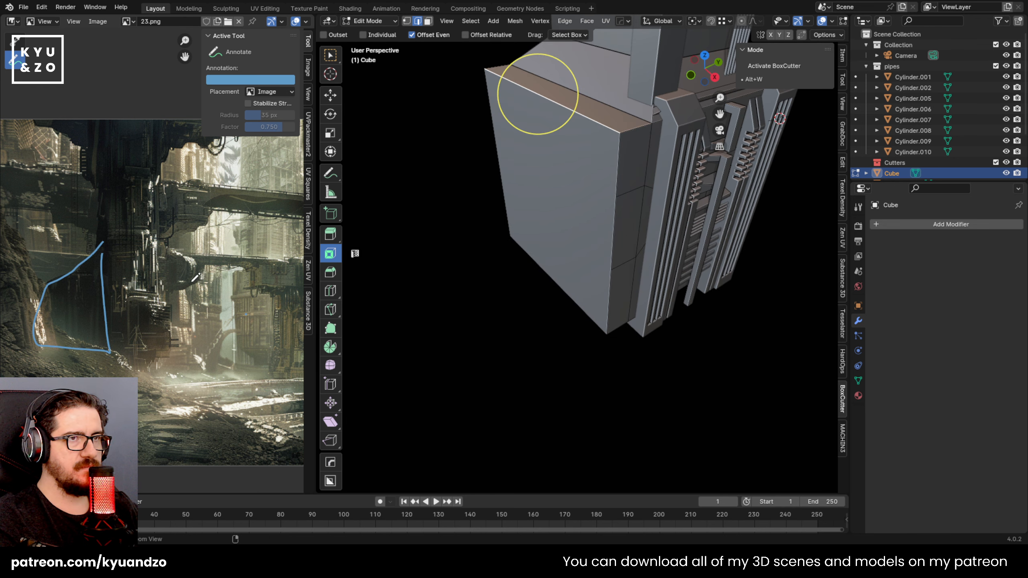
pyautogui.hotkey('ctrl', 'z')
pyautogui.hotkey('ctrl', 'z')
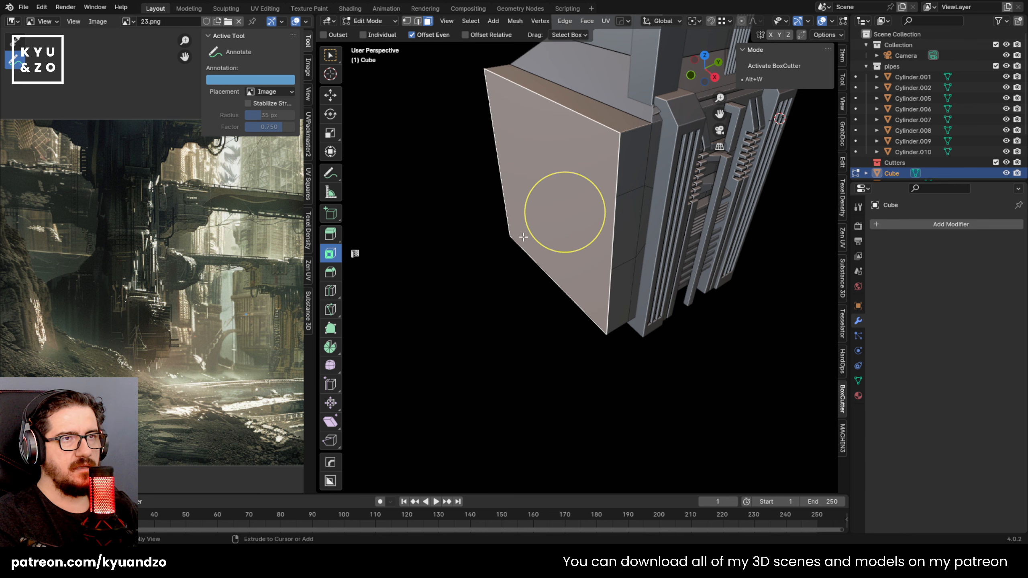
pyautogui.press('g')
pyautogui.click(557, 101)
pyautogui.hotkey('ctrl', 'z')
# Lower only the outer top edge of the side block along Z to form a sloped shoulder
pyautogui.press('2')
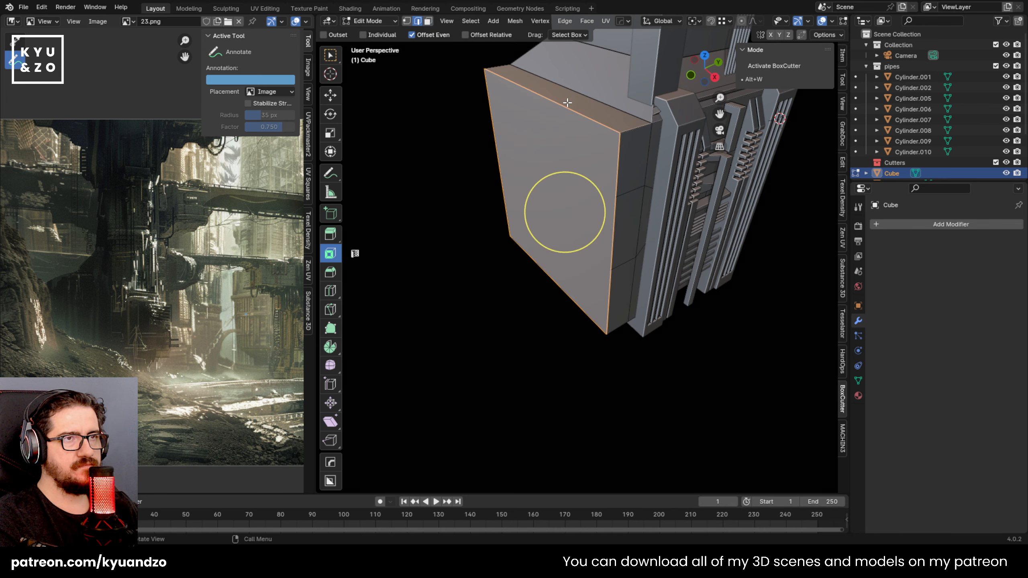
pyautogui.click(563, 102)
pyautogui.press('g')
pyautogui.press('z')
pyautogui.click(541, 135)
pyautogui.moveTo(602, 228); pyautogui.dragTo(617, 224, button='middle')
# Knife an edge across the block's large outer face, joining the two side-edge vertices just below the sloped shoulder
pyautogui.press('1')
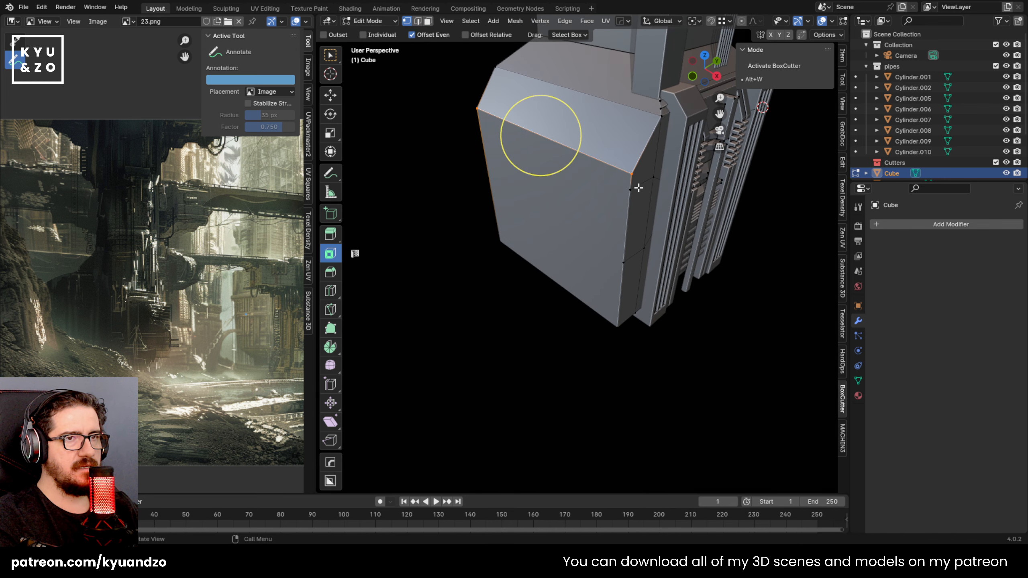
pyautogui.click(630, 190)
pyautogui.keyDown('shift'); pyautogui.moveTo(508, 183); pyautogui.dragTo(554, 232, button='middle'); pyautogui.keyUp('shift')
pyautogui.moveTo(480, 206); pyautogui.dragTo(580, 175, button='middle')
pyautogui.keyDown('shift'); pyautogui.moveTo(578, 240); pyautogui.dragTo(605, 226, button='middle'); pyautogui.keyUp('shift')
pyautogui.moveTo(605, 226); pyautogui.dragTo(621, 213, button='middle')
pyautogui.scroll(-1, 588, 219)
pyautogui.moveTo(515, 273); pyautogui.dragTo(529, 165)
pyautogui.click(517, 275)
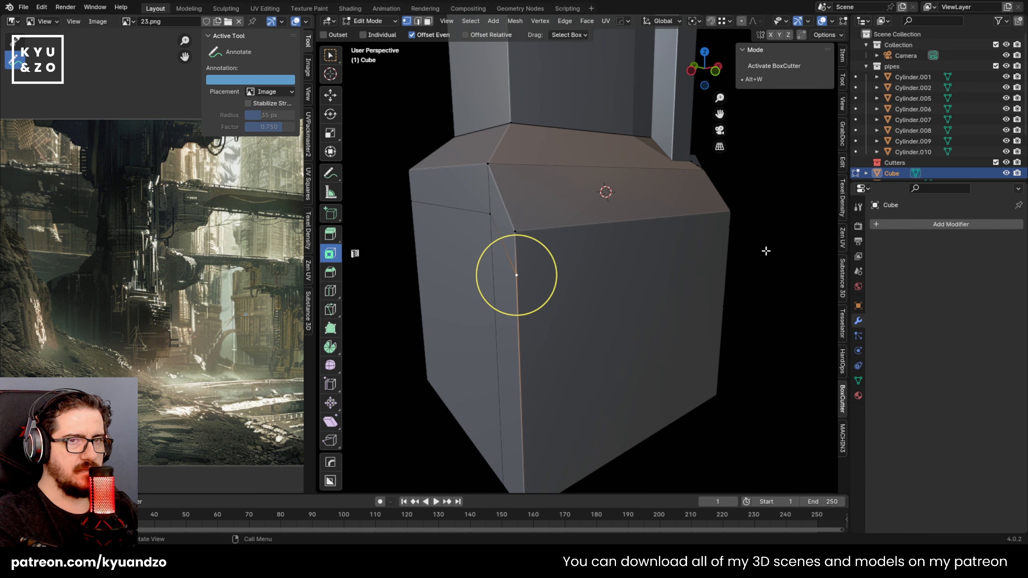
pyautogui.press('k')
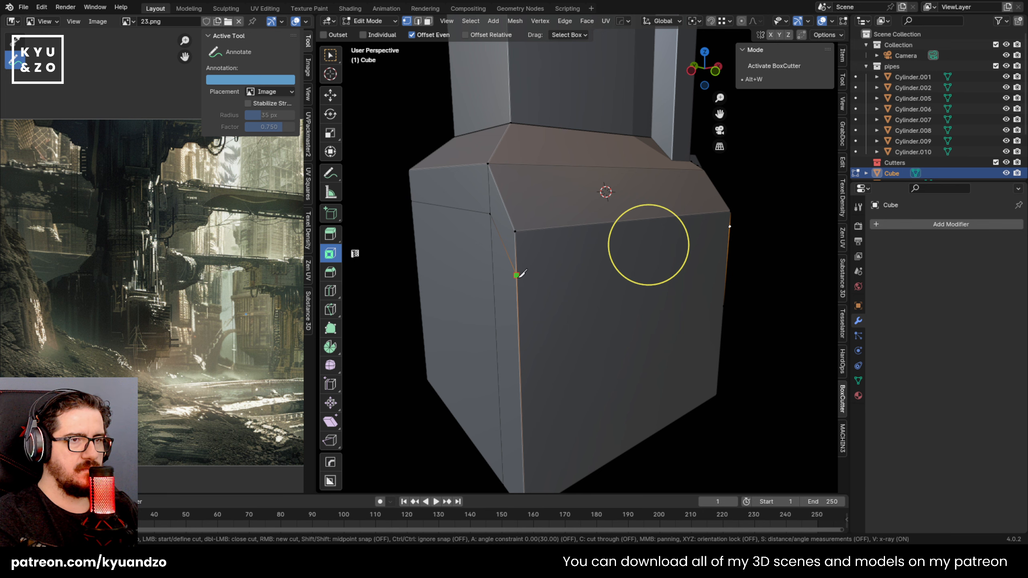
pyautogui.click(729, 225)
pyautogui.press('Return')
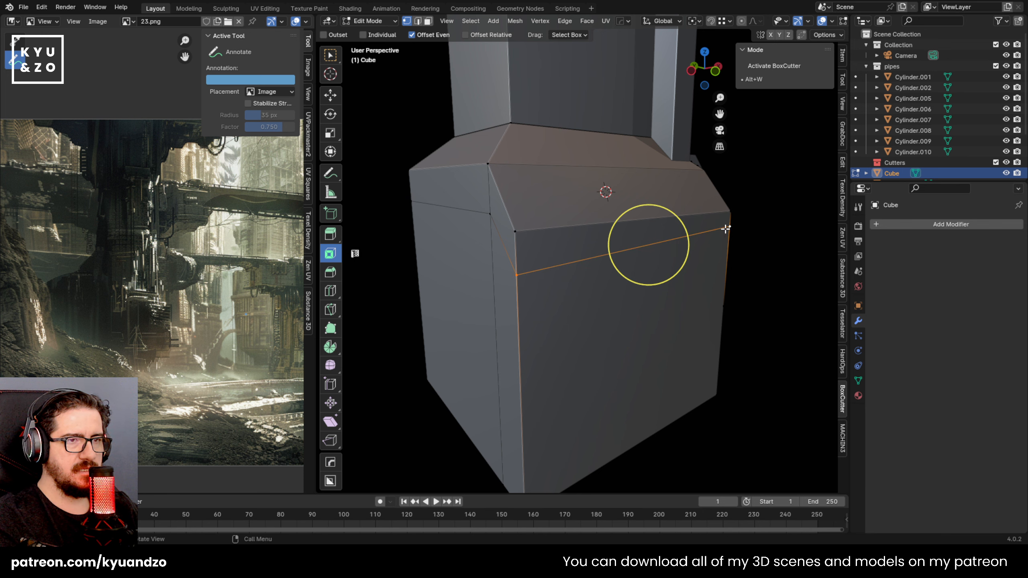
# Lower the higher end vertex of the new cut about 0.087 m along Z to level the edge
pyautogui.moveTo(523, 271); pyautogui.dragTo(670, 263, button='middle')
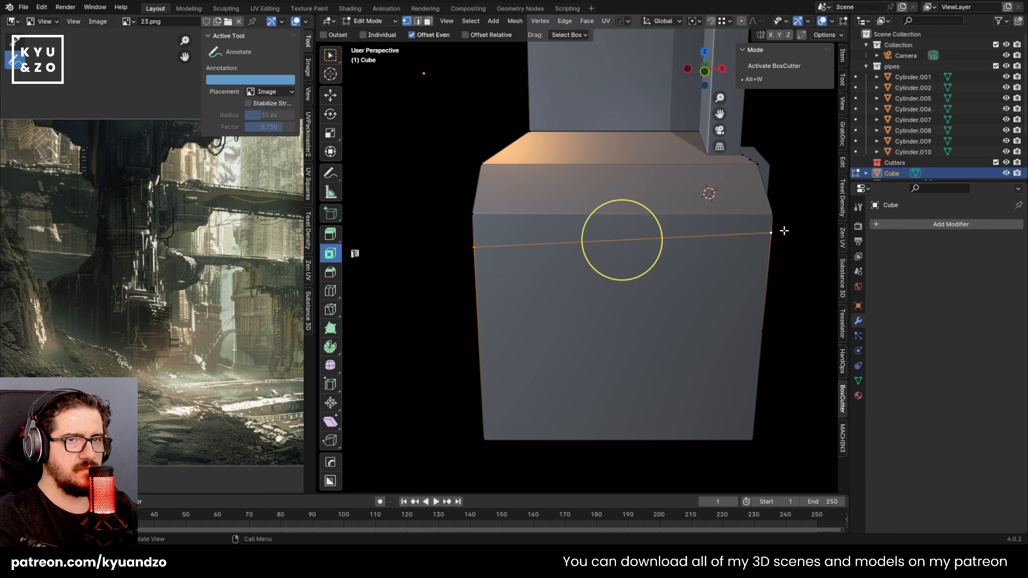
pyautogui.press('g')
pyautogui.press('z')
pyautogui.click(472, 248)
pyautogui.moveTo(471, 247); pyautogui.dragTo(517, 259, button='middle')
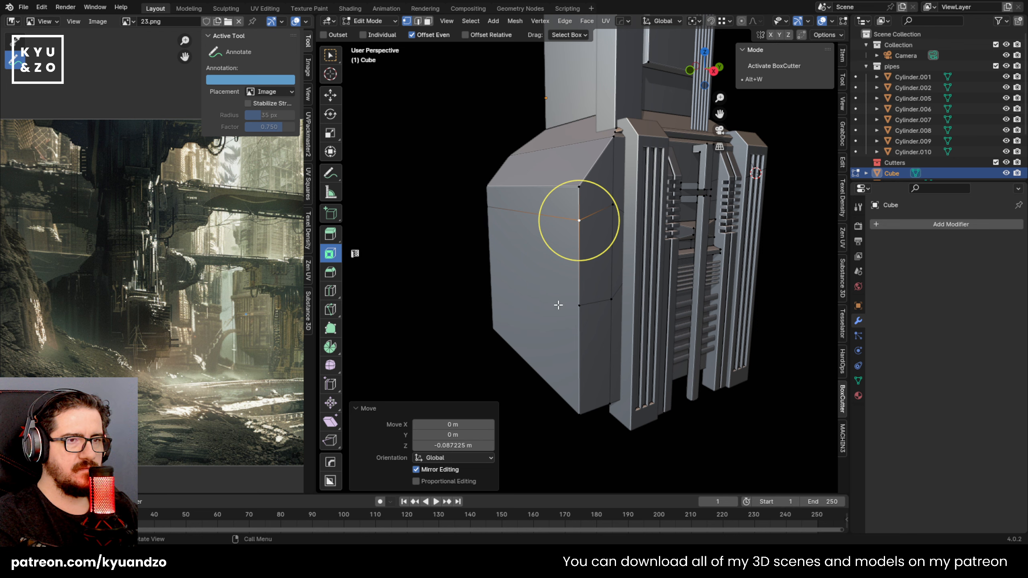
# Add one loop cut through the block's narrow end below the first cut, with a slide factor of 0.278
pyautogui.scroll(6, 558, 305)
pyautogui.hotkey('ctrl', 'r')
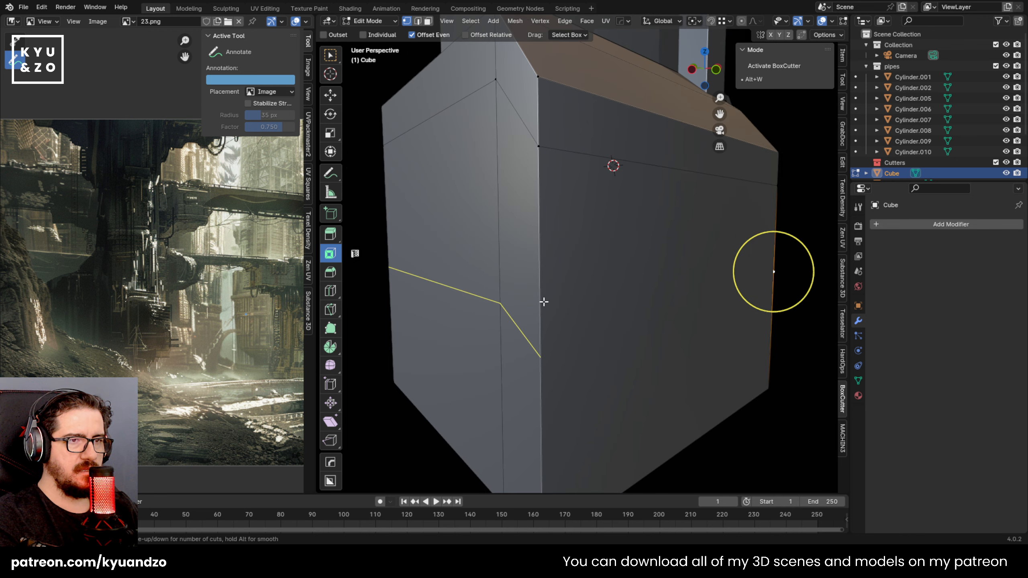
pyautogui.click(543, 302)
pyautogui.click(560, 256)
# Knife a second edge across the block's large outer face between the lower vertices on its two vertical edges
pyautogui.moveTo(562, 246); pyautogui.dragTo(590, 276, button='middle')
pyautogui.press('k')
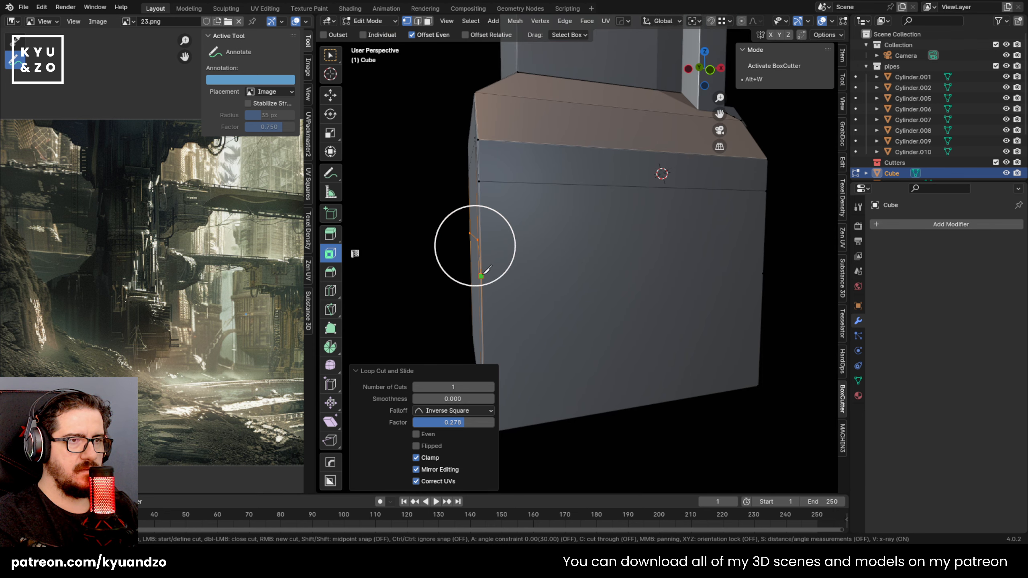
pyautogui.click(766, 270)
pyautogui.press('Return')
# On one narrow end, lower the two inner vertices about 0.165 m and 0.258 m along Z, snapping them level with the outer corner vertices
pyautogui.moveTo(762, 268); pyautogui.dragTo(551, 275, button='middle')
pyautogui.press('g')
pyautogui.press('z')
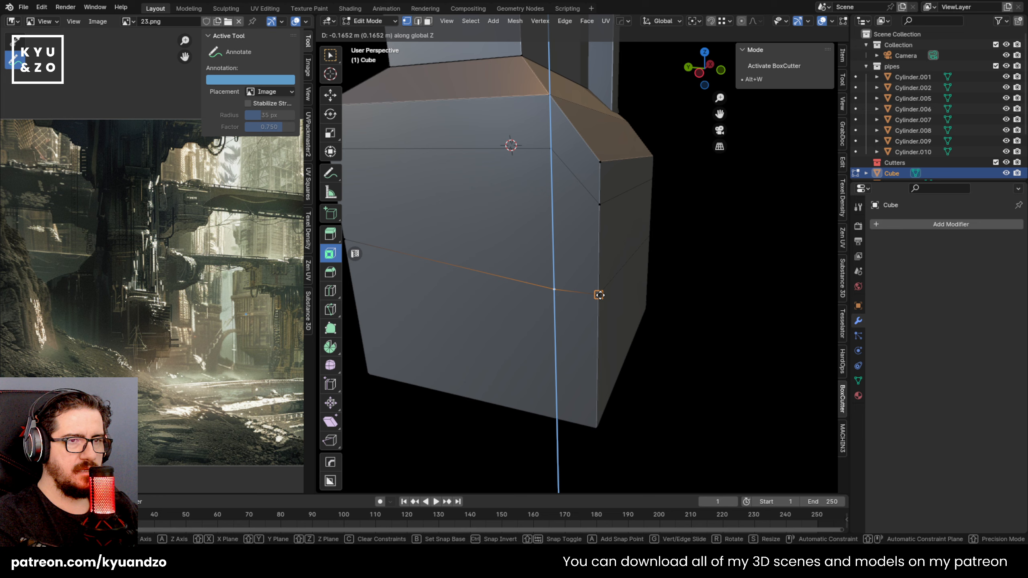
pyautogui.keyDown('ctrl'); pyautogui.click(598, 294); pyautogui.keyUp('ctrl')
pyautogui.click(560, 151)
pyautogui.press('g')
pyautogui.press('z')
pyautogui.keyDown('ctrl'); pyautogui.click(599, 204); pyautogui.keyUp('ctrl')
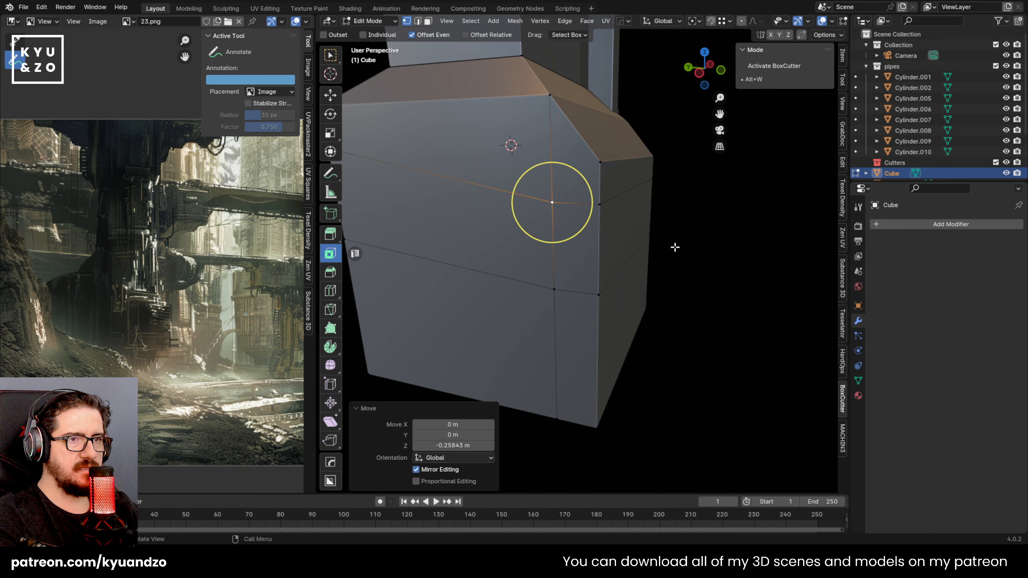
# On the opposite narrow end, align both inner vertices along Z with the outer corner vertices, lowering the upper one about 0.087 m
pyautogui.moveTo(672, 245); pyautogui.dragTo(735, 342, button='middle')
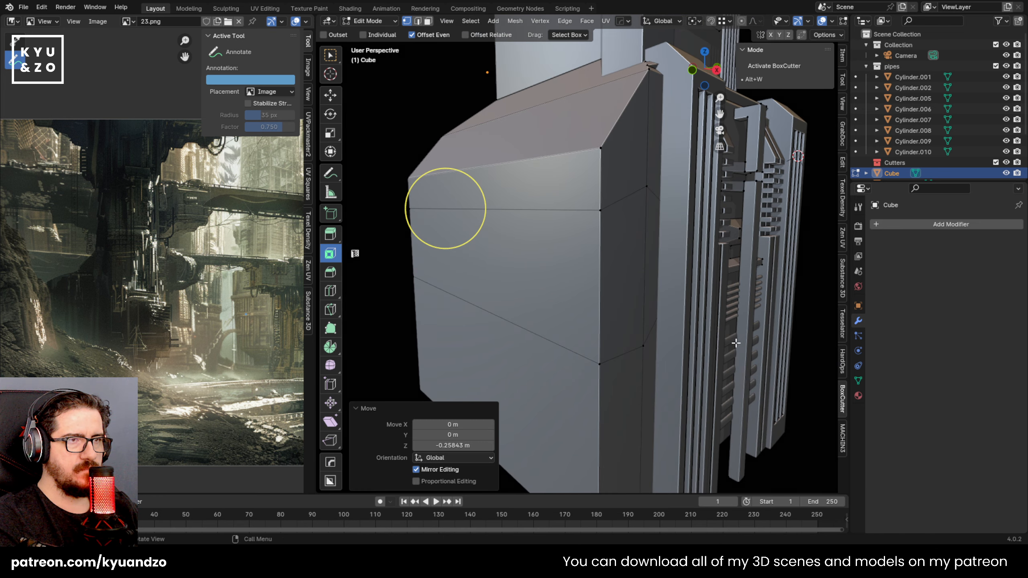
pyautogui.press('g')
pyautogui.press('z')
pyautogui.click(645, 210)
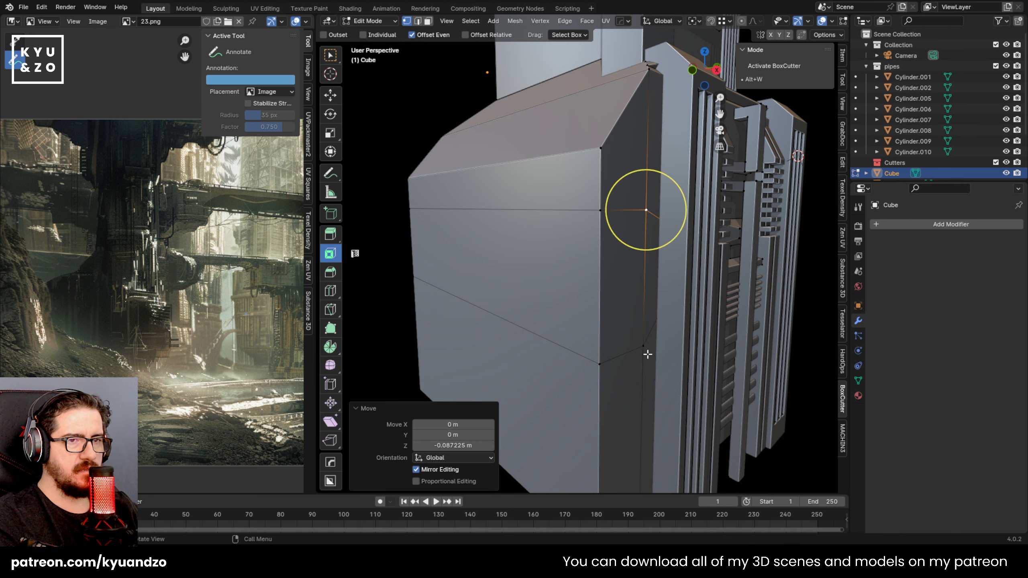
pyautogui.press('g')
pyautogui.press('z')
pyautogui.keyDown('ctrl'); pyautogui.click(599, 363); pyautogui.keyUp('ctrl')
pyautogui.scroll(-2, 599, 359)
pyautogui.press('Tab')
pyautogui.press('Tab')
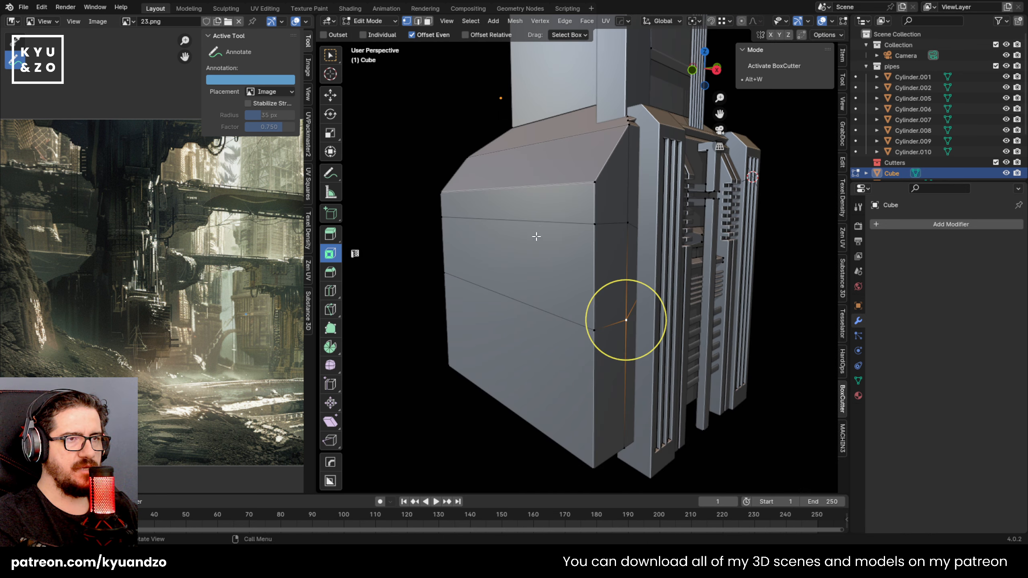
# Try a single vertical loop cut through the side block
pyautogui.hotkey('ctrl', 'r')
pyautogui.click(534, 200)
pyautogui.click(533, 220)
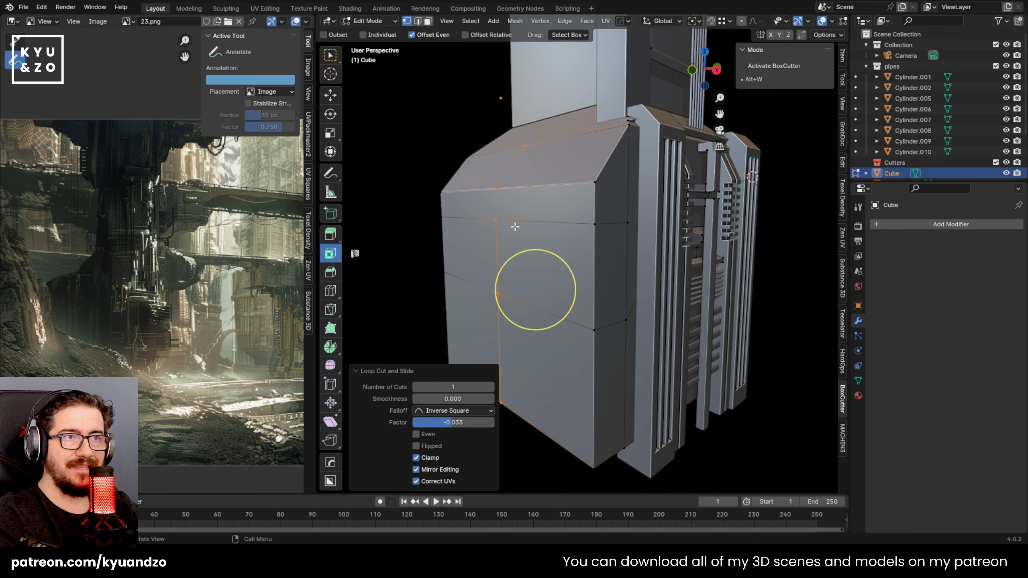
pyautogui.moveTo(555, 183); pyautogui.dragTo(559, 208, button='middle')
pyautogui.hotkey('ctrl', 'z')
pyautogui.scroll(-1, 546, 208)
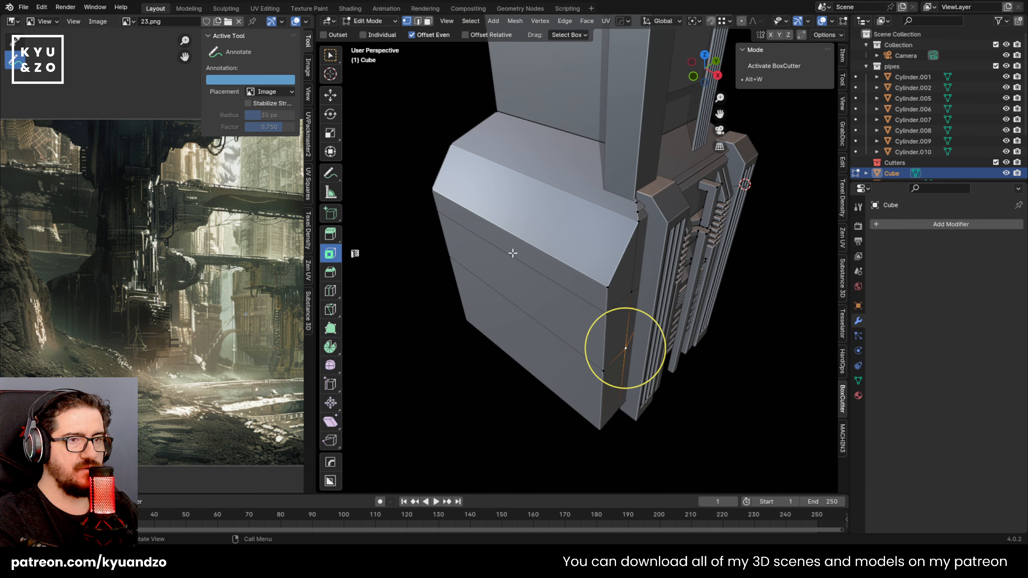
# Add a set of evenly spaced vertical loop cuts across the side block and its sloped shoulder
pyautogui.moveTo(512, 253); pyautogui.dragTo(584, 229, button='middle')
pyautogui.hotkey('ctrl', 'r')
pyautogui.scroll(5, 526, 227)
pyautogui.click(529, 218)
pyautogui.click(529, 219)
# Select the row of six faces in the upper band of the side block's front
pyautogui.press('3')
pyautogui.click(547, 228)
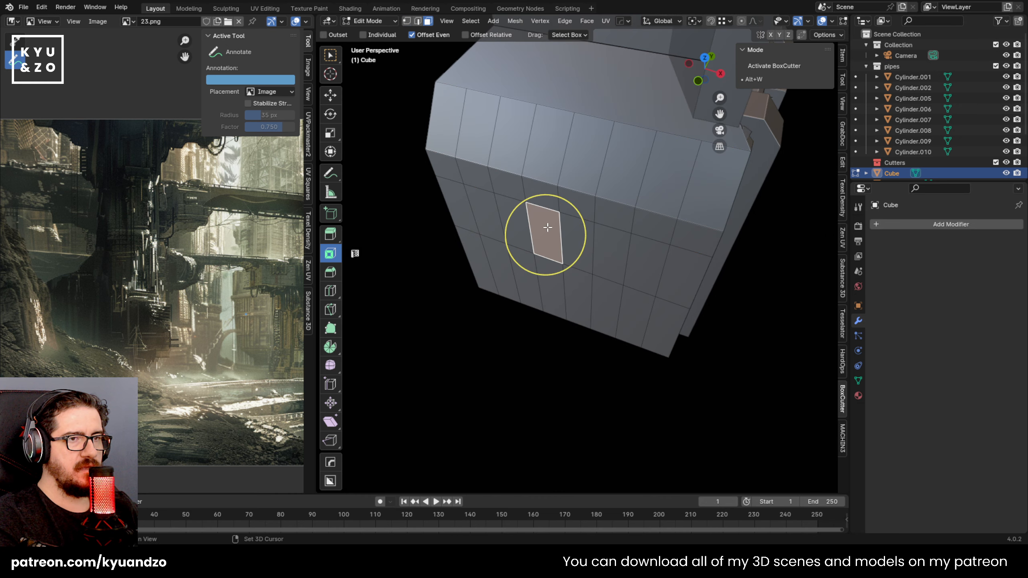
pyautogui.keyDown('shift'); pyautogui.click(582, 247); pyautogui.keyUp('shift')
pyautogui.keyDown('shift'); pyautogui.click(605, 260); pyautogui.keyUp('shift')
pyautogui.keyDown('shift'); pyautogui.click(510, 235); pyautogui.keyUp('shift')
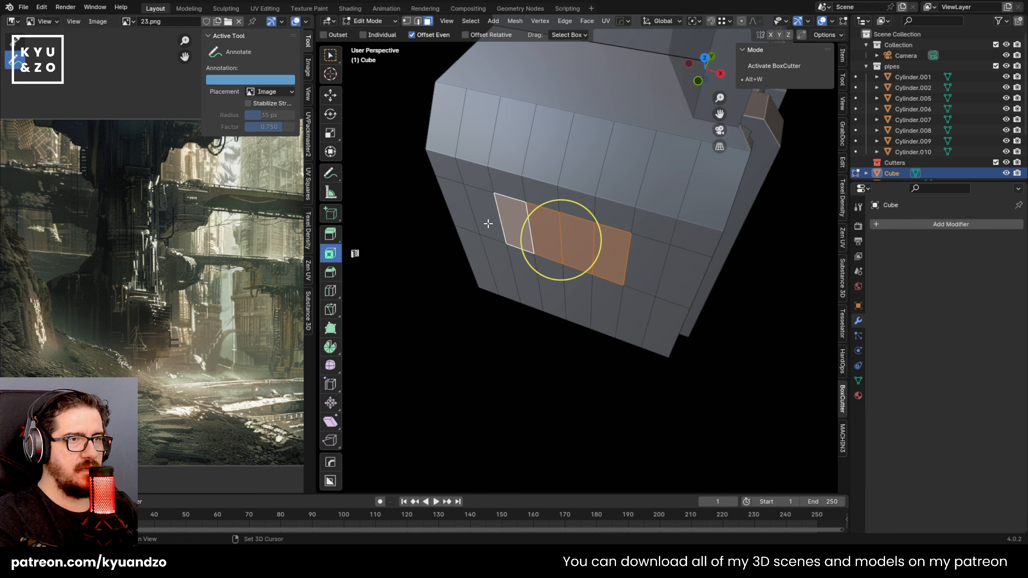
pyautogui.keyDown('shift'); pyautogui.click(487, 224); pyautogui.keyUp('shift')
pyautogui.keyDown('shift'); pyautogui.click(645, 266); pyautogui.keyUp('shift')
pyautogui.moveTo(635, 269); pyautogui.dragTo(568, 303, button='middle')
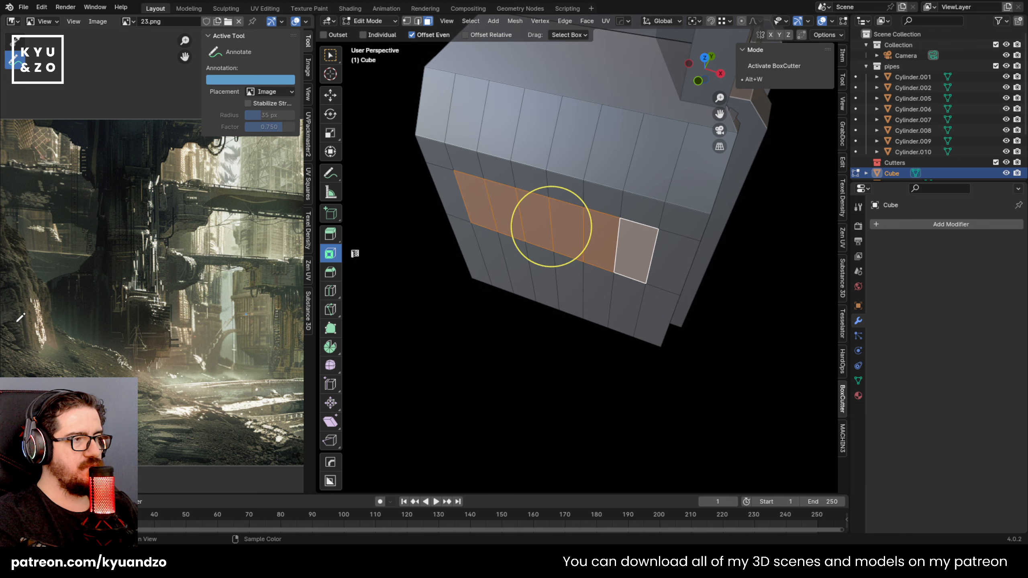
pyautogui.scroll(2, 33, 300)
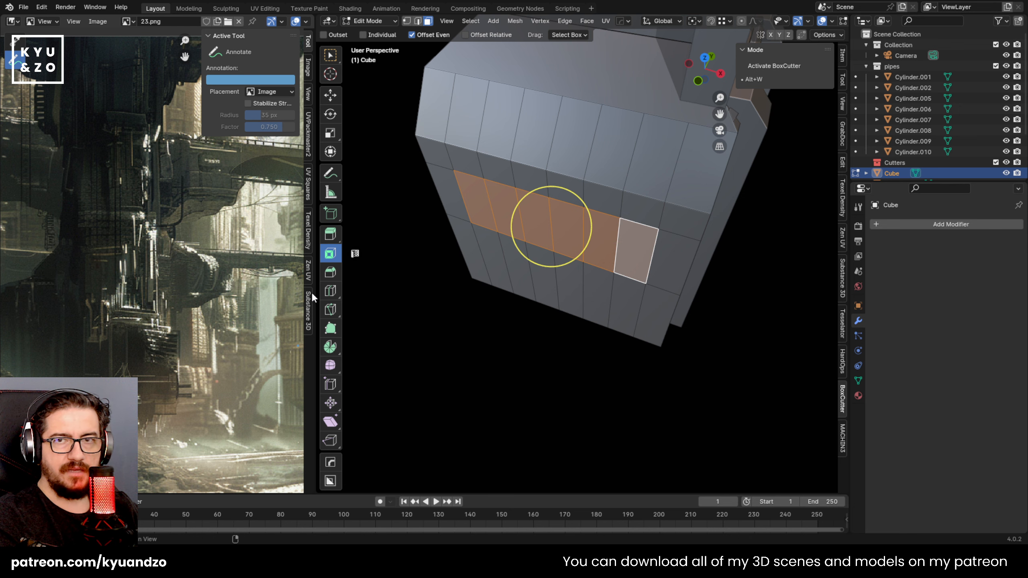
pyautogui.moveTo(490, 276); pyautogui.dragTo(465, 238, button='middle')
pyautogui.scroll(2, 501, 274)
# Add two closely spaced horizontal loop cuts to the side block's front, just below the upper band
pyautogui.hotkey('ctrl', 'r')
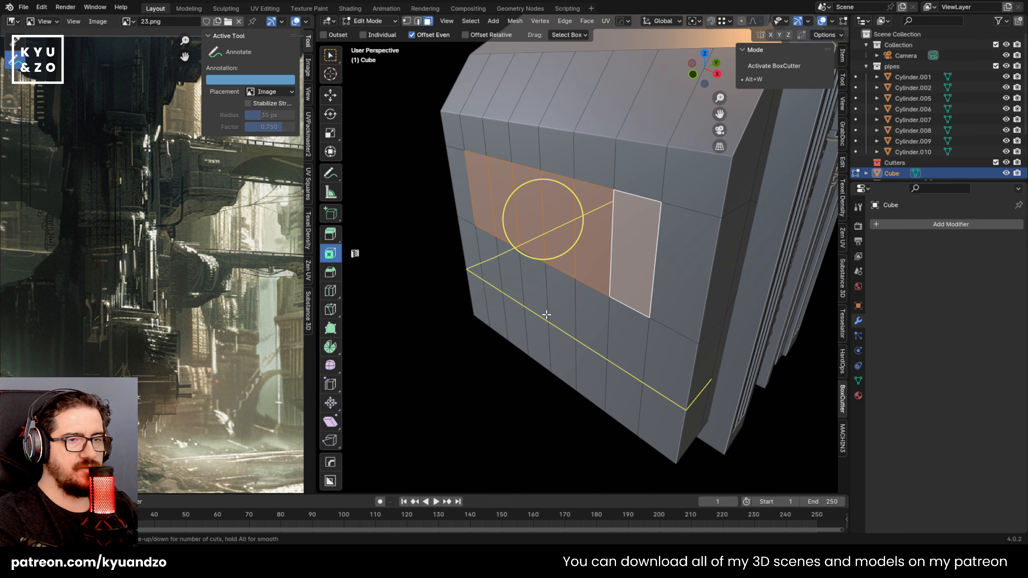
pyautogui.click(545, 310)
pyautogui.click(550, 266)
pyautogui.hotkey('ctrl', 'r')
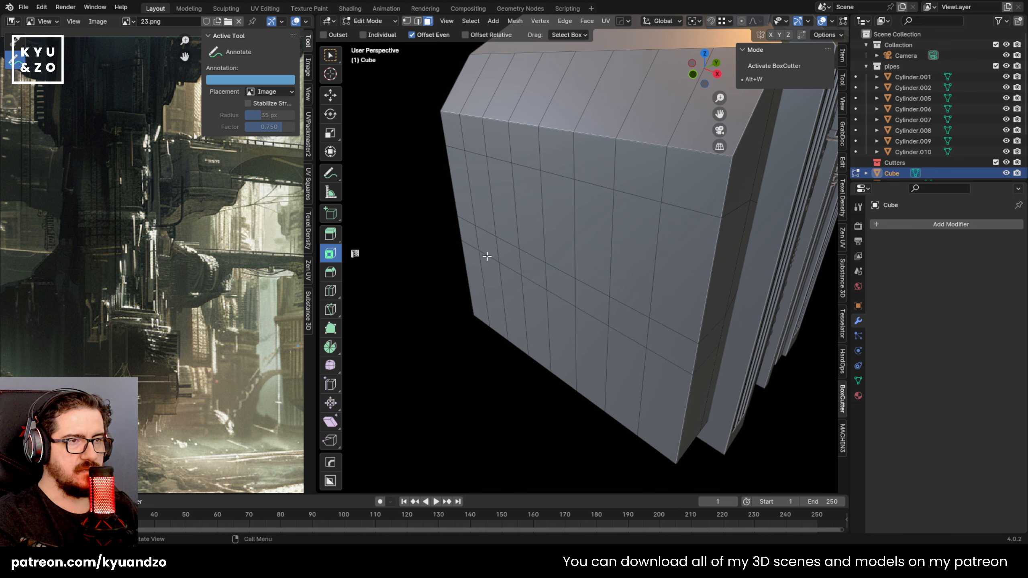
pyautogui.click(487, 290)
pyautogui.click(487, 255)
# Extrude the six middle faces of the upper band inward about 0.147 m and adjust the recess's back faces
pyautogui.press('3')
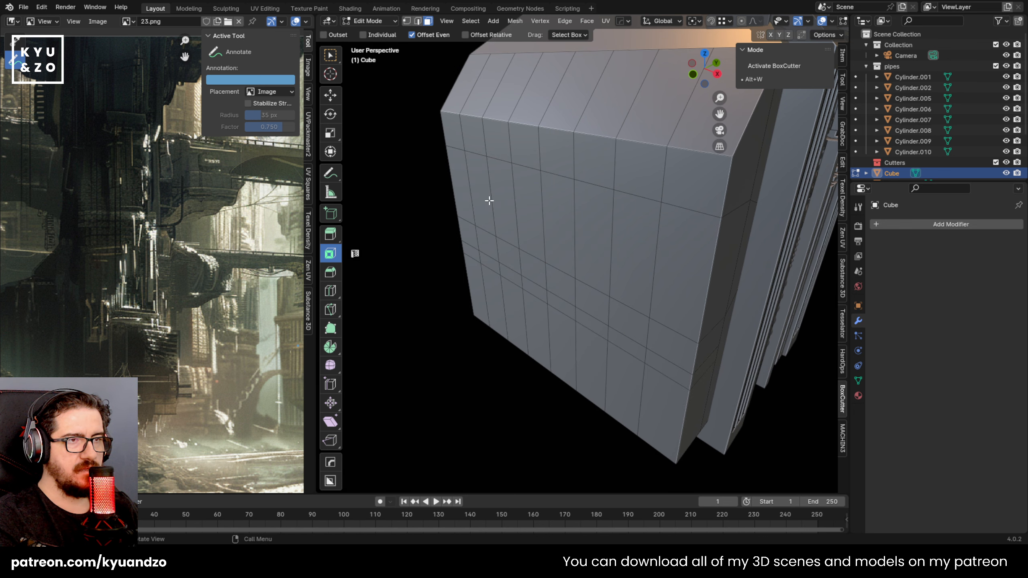
pyautogui.press('c')
pyautogui.moveTo(483, 202); pyautogui.dragTo(620, 235)
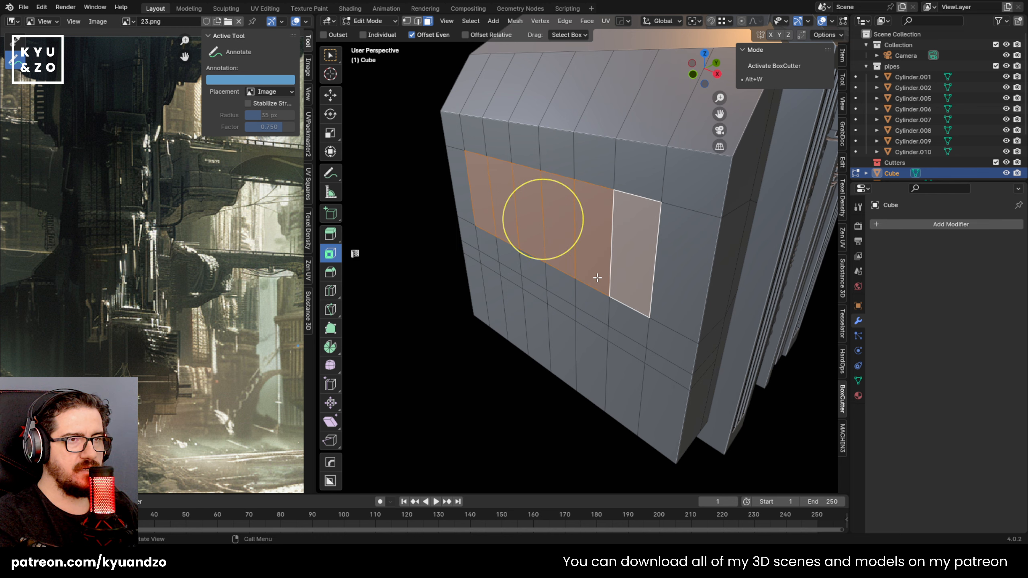
pyautogui.press('e')
pyautogui.click(646, 280)
pyautogui.press('s')
pyautogui.press('y')
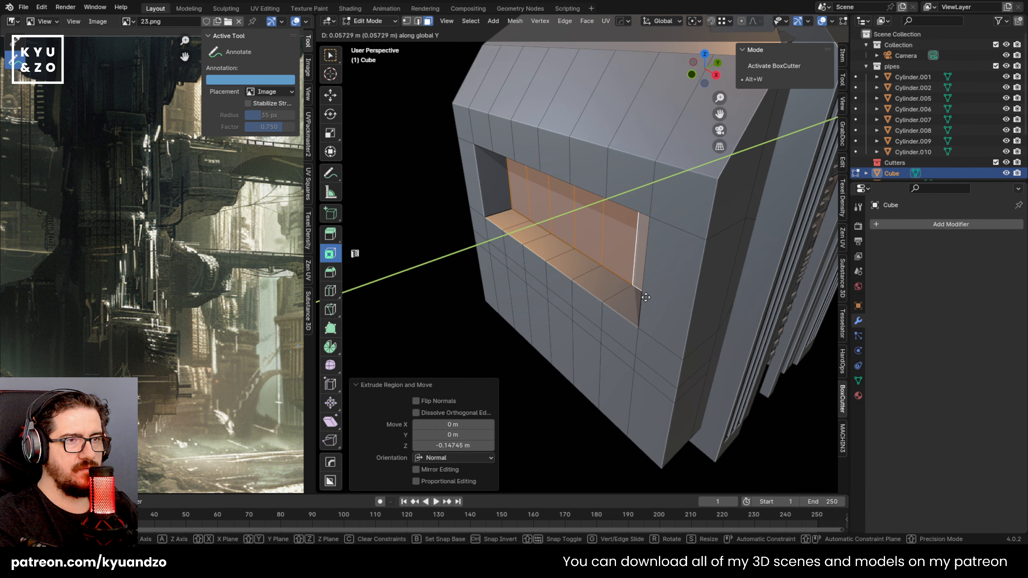
pyautogui.press('z')
pyautogui.click(649, 294)
# Extrude six faces of the narrow band below the recess outward and scale their ends to 0.504 along Z
pyautogui.moveTo(649, 294); pyautogui.dragTo(485, 296, button='middle')
pyautogui.click(477, 289)
pyautogui.keyDown('shift'); pyautogui.click(508, 293); pyautogui.keyUp('shift')
pyautogui.keyDown('shift'); pyautogui.click(534, 296); pyautogui.keyUp('shift')
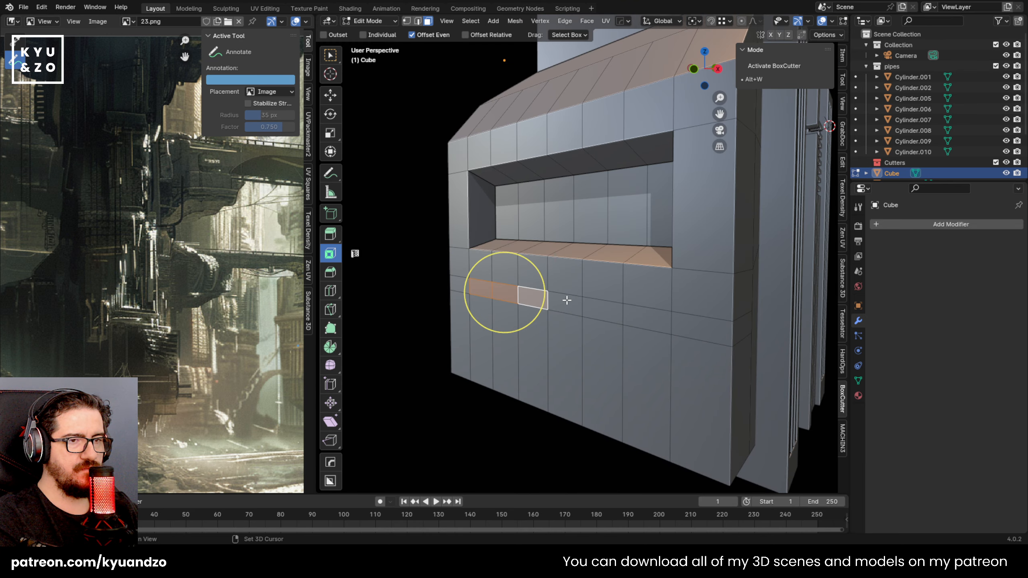
pyautogui.keyDown('shift'); pyautogui.click(567, 301); pyautogui.keyUp('shift')
pyautogui.keyDown('shift'); pyautogui.click(603, 309); pyautogui.keyUp('shift')
pyautogui.keyDown('shift'); pyautogui.click(644, 318); pyautogui.keyUp('shift')
pyautogui.moveTo(658, 351); pyautogui.dragTo(650, 240, button='middle')
pyautogui.press('e')
pyautogui.click(682, 337)
pyautogui.press('s')
pyautogui.press('z')
pyautogui.click(616, 318)
# Extrude the ledge's front faces outward again and scale them to 0.559 along Z
pyautogui.press('e')
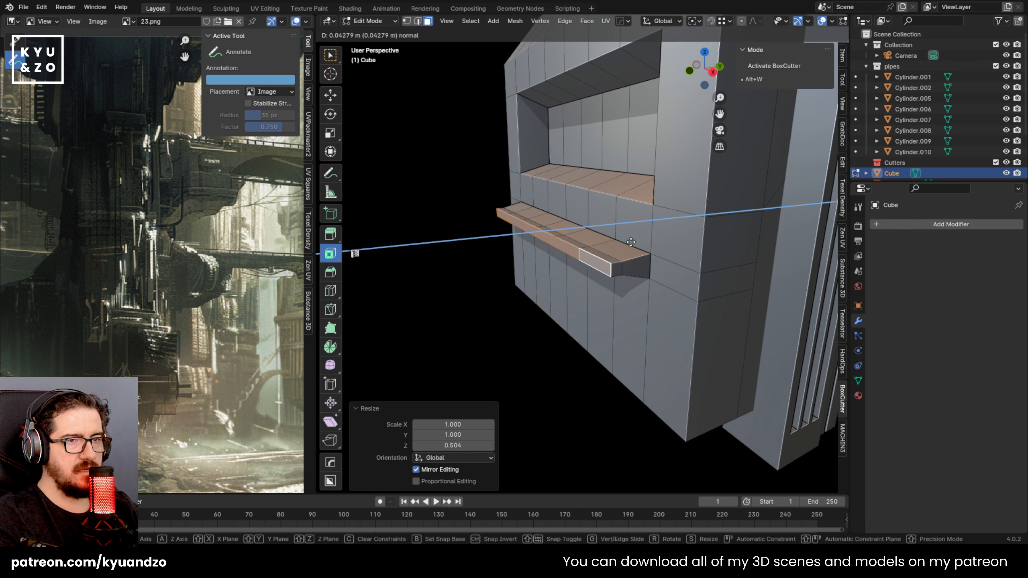
pyautogui.click(747, 293)
pyautogui.press('s')
pyautogui.press('z')
pyautogui.click(520, 233)
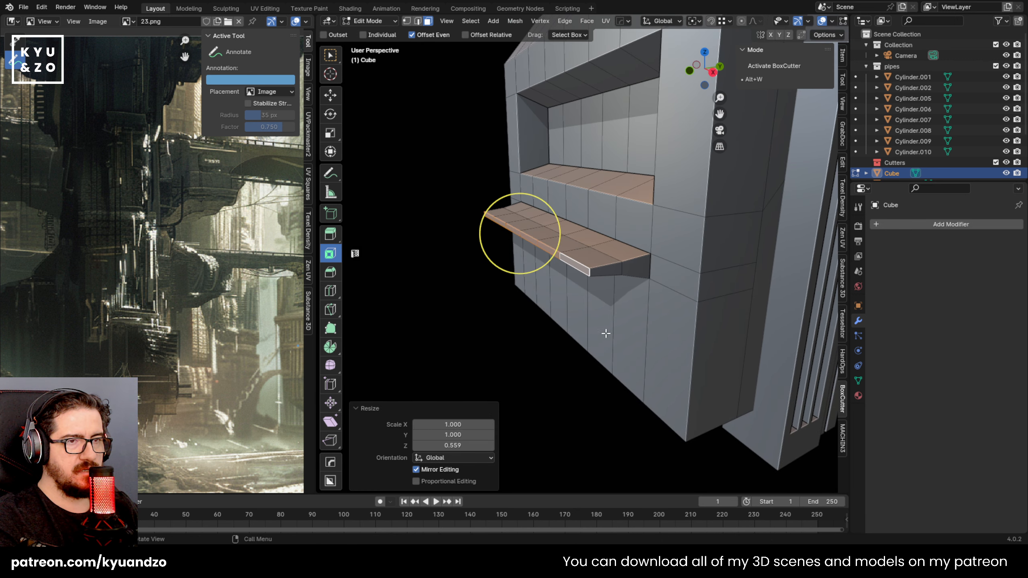
# Add a loop cut near the ledge's outer edge and extrude the underside strip down about 0.532 m, level with the block's base
pyautogui.click(592, 276)
pyautogui.click(591, 277)
pyautogui.moveTo(589, 278); pyautogui.dragTo(577, 243, button='middle')
pyautogui.press('3')
pyautogui.moveTo(547, 206); pyautogui.dragTo(521, 242)
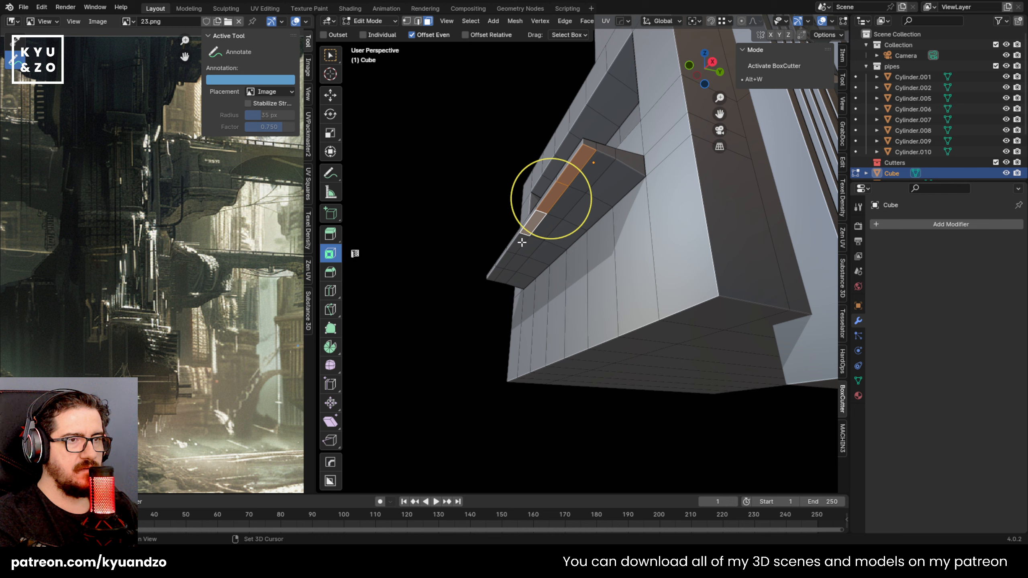
pyautogui.moveTo(510, 260); pyautogui.dragTo(504, 276, button='middle')
pyautogui.press('e')
pyautogui.press('z')
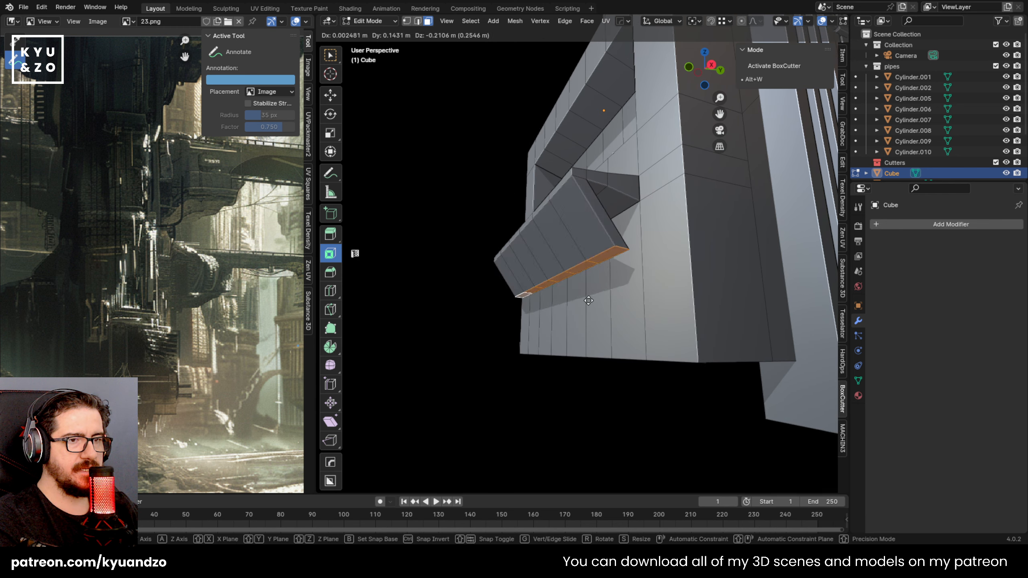
pyautogui.press('z')
pyautogui.click(582, 355)
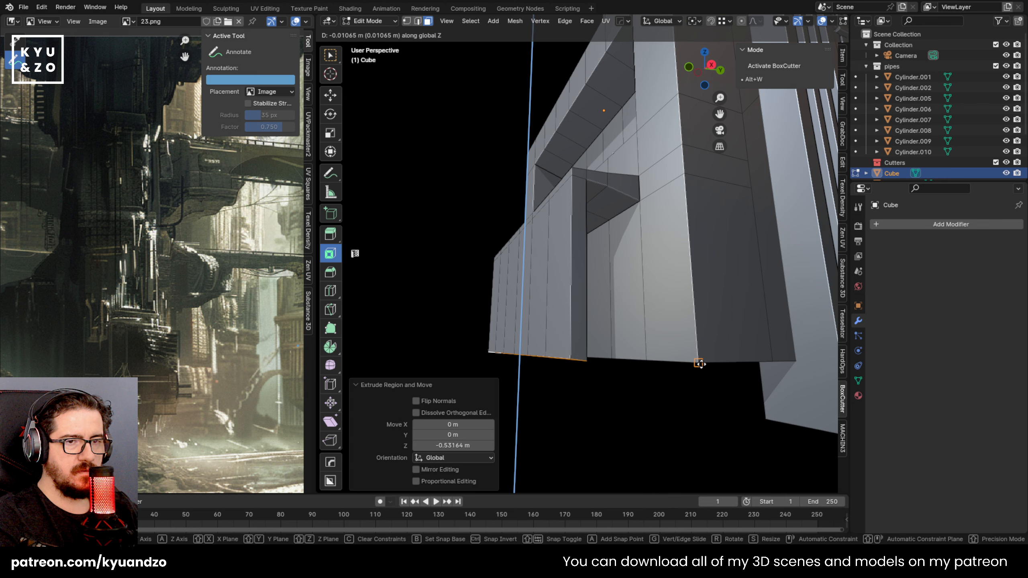
pyautogui.moveTo(699, 360); pyautogui.dragTo(592, 245, button='middle')
# Save the file and examine the recess and the hanging panel in Object Mode
pyautogui.hotkey('ctrl', 's')
pyautogui.moveTo(593, 206); pyautogui.dragTo(497, 219, button='middle')
pyautogui.press('Tab')
pyautogui.scroll(-2, 525, 243)
pyautogui.scroll(2, 525, 242)
pyautogui.moveTo(478, 288); pyautogui.dragTo(577, 266, button='middle')
pyautogui.scroll(-4, 571, 246)
pyautogui.scroll(4, 567, 248)
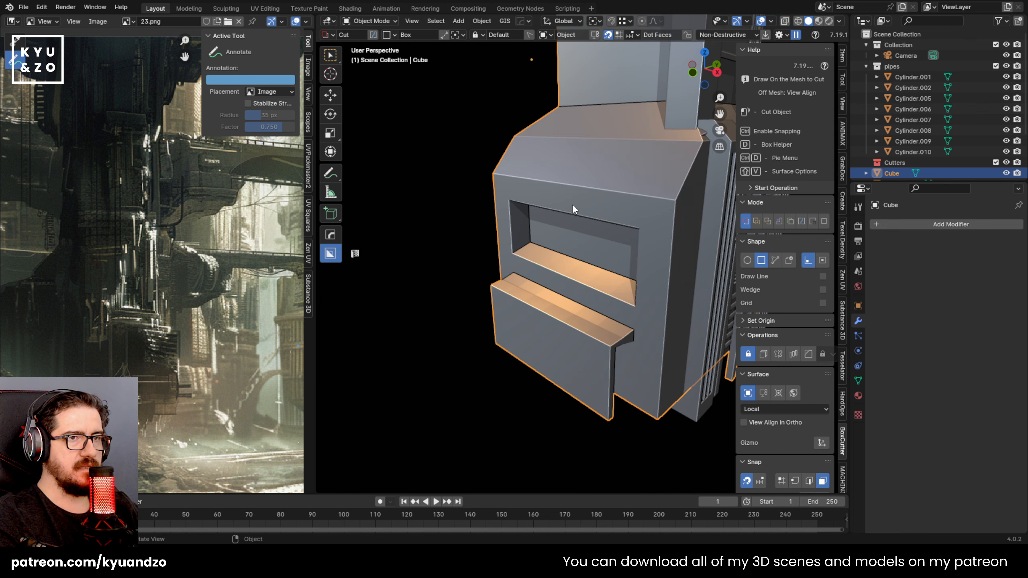
# Add a horizontal loop cut above the recess with a slide factor of -0.265
pyautogui.press('Tab')
pyautogui.keyDown('shift'); pyautogui.moveTo(571, 207); pyautogui.dragTo(557, 235, button='middle'); pyautogui.keyUp('shift')
pyautogui.scroll(1, 558, 235)
pyautogui.hotkey('ctrl', 'r')
pyautogui.click(564, 231)
pyautogui.click(564, 234)
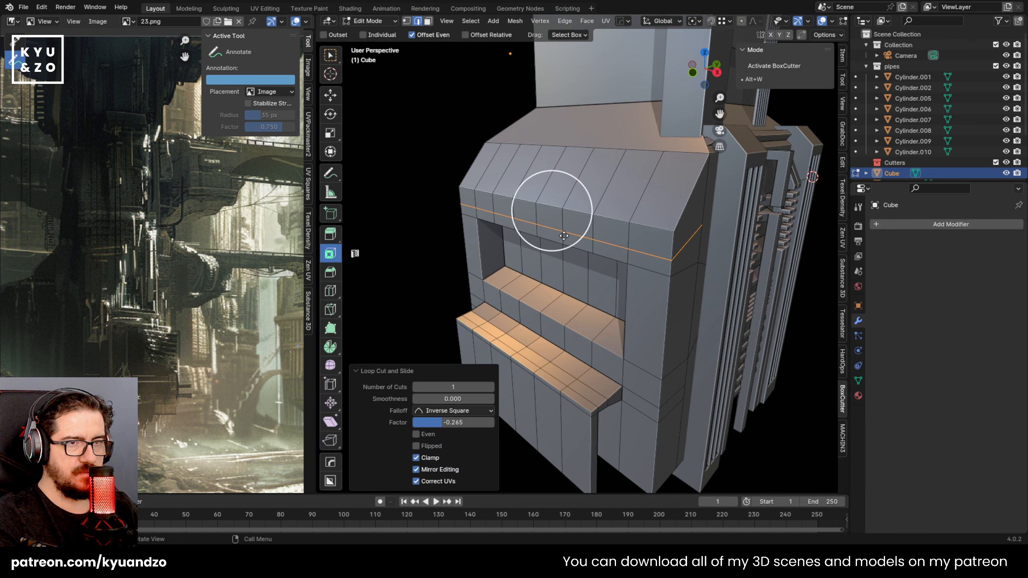
# Add a centred vertical loop cut in each outer column on both sides of the recess
pyautogui.press('3')
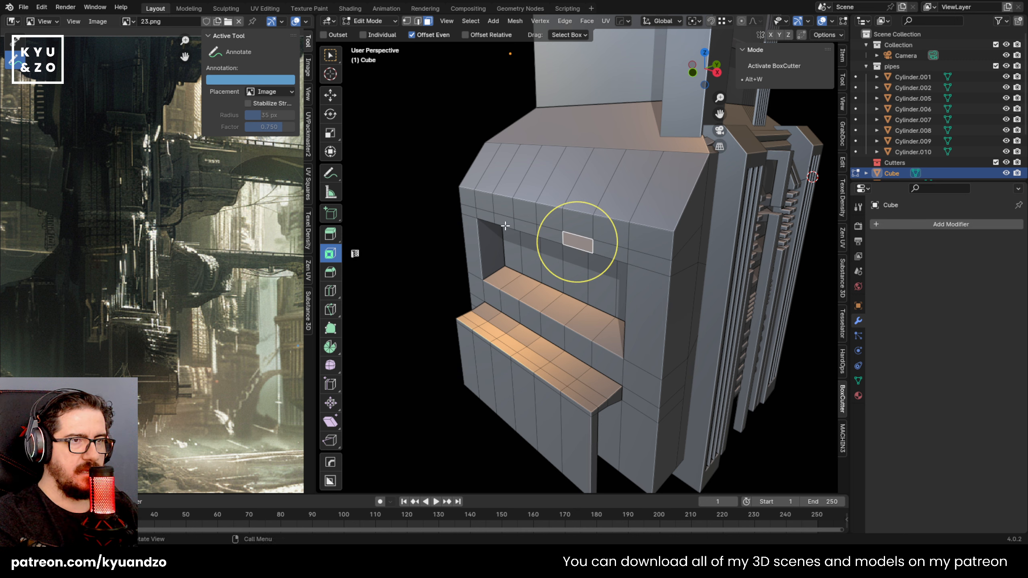
pyautogui.click(485, 215)
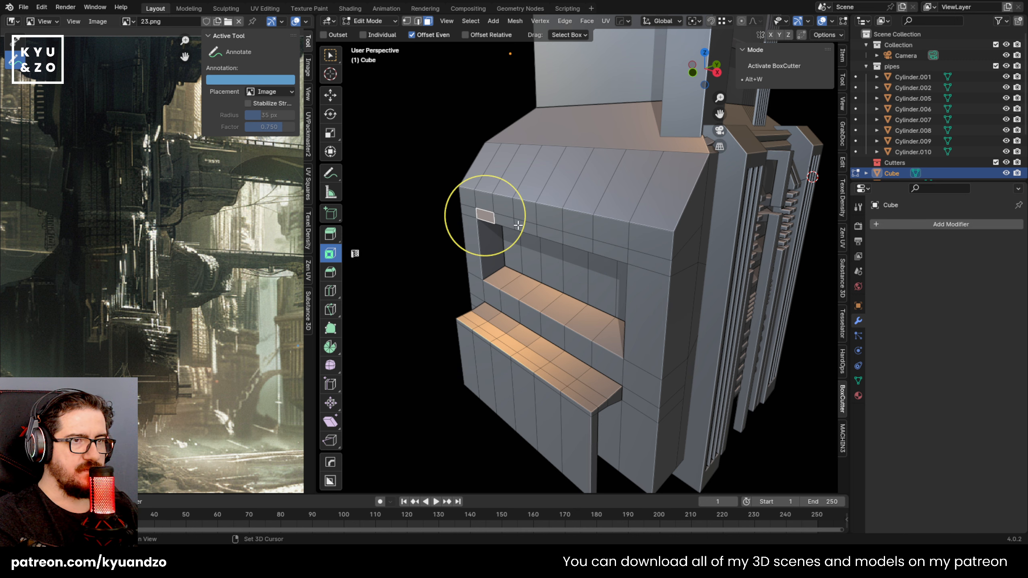
pyautogui.hotkey('ctrl', 'r')
pyautogui.click(639, 261)
pyautogui.rightClick(538, 256)
pyautogui.click(466, 211)
pyautogui.rightClick(467, 211)
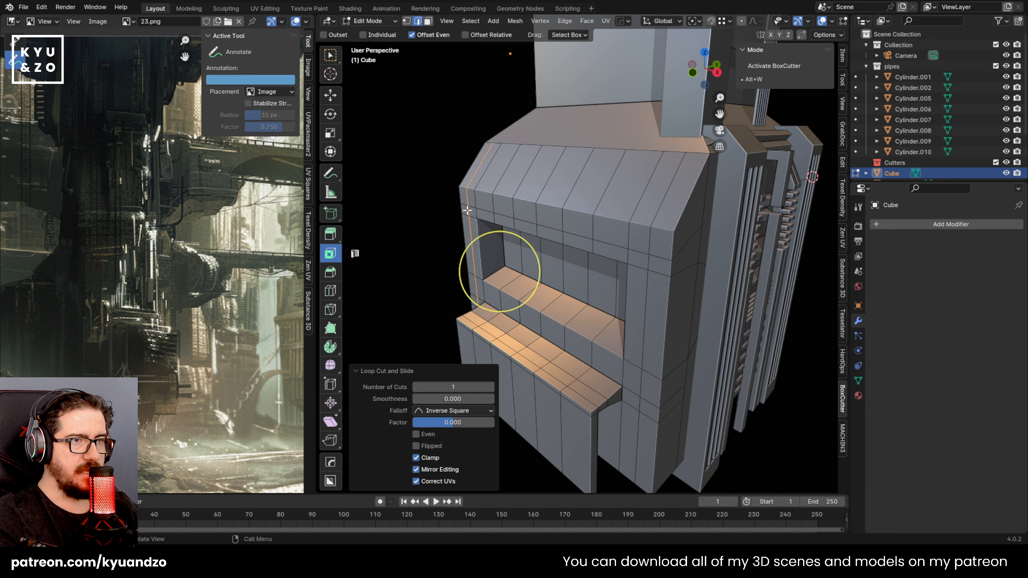
# Extrude three groups of faces from the narrow band above the recess outward and adjust the arms' length along Y
pyautogui.press('3')
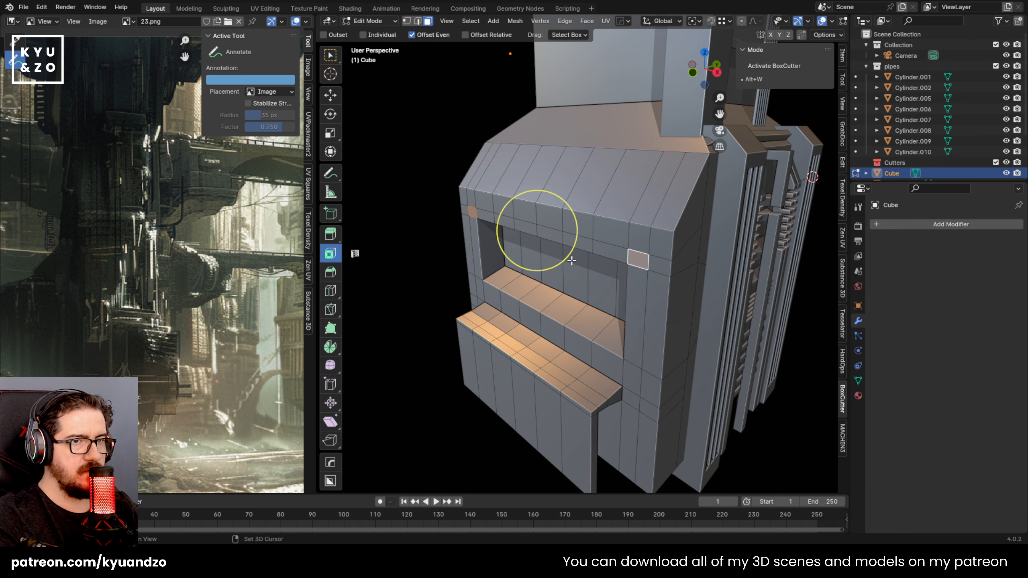
pyautogui.moveTo(571, 261); pyautogui.dragTo(615, 261, button='middle')
pyautogui.click(615, 261)
pyautogui.keyDown('shift'); pyautogui.click(486, 225); pyautogui.keyUp('shift')
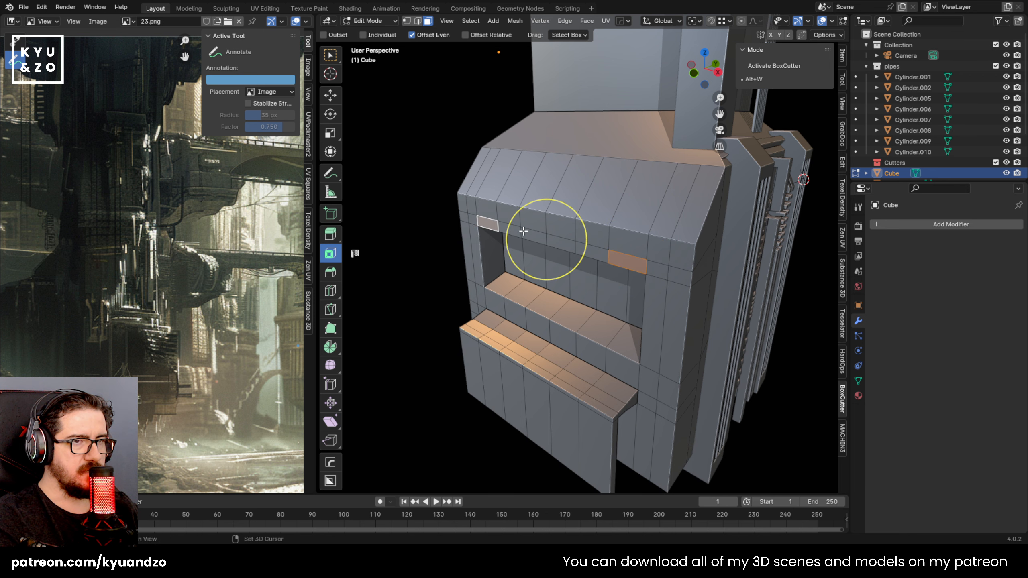
pyautogui.keyDown('shift'); pyautogui.click(559, 241); pyautogui.keyUp('shift')
pyautogui.moveTo(624, 211); pyautogui.dragTo(593, 211, button='middle')
pyautogui.press('e')
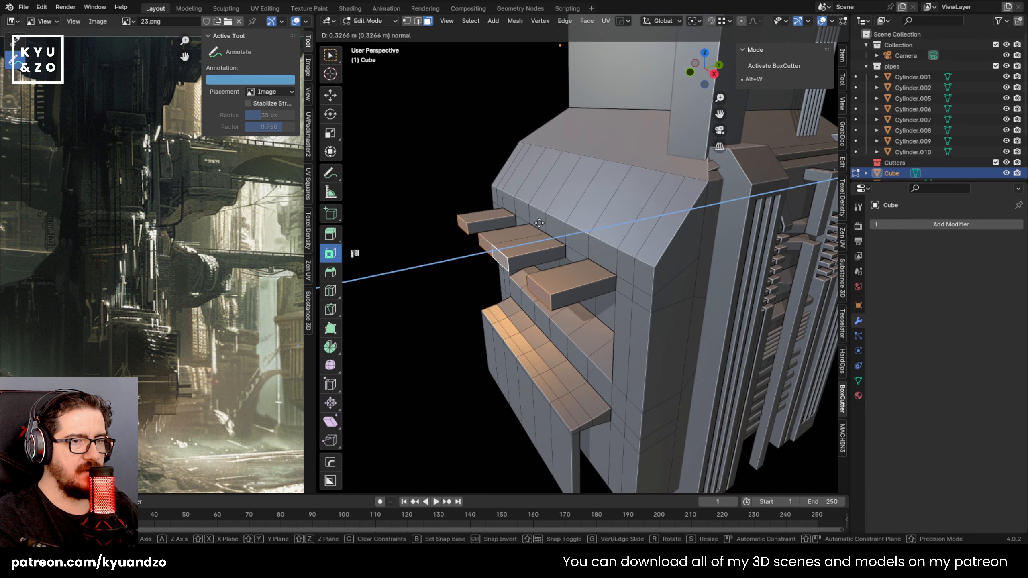
pyautogui.click(552, 225)
pyautogui.moveTo(644, 267); pyautogui.dragTo(610, 207, button='middle')
pyautogui.press('g')
pyautogui.press('y')
pyautogui.click(616, 249)
# Extrude the three arm ends another 0.086 m, tilting them 26.8° about X and lowering them about 0.09 m in the right view
pyautogui.moveTo(579, 169); pyautogui.dragTo(586, 165, button='middle')
pyautogui.press('e')
pyautogui.click(661, 179)
pyautogui.press('r')
pyautogui.press('x')
pyautogui.rightClick(645, 156)
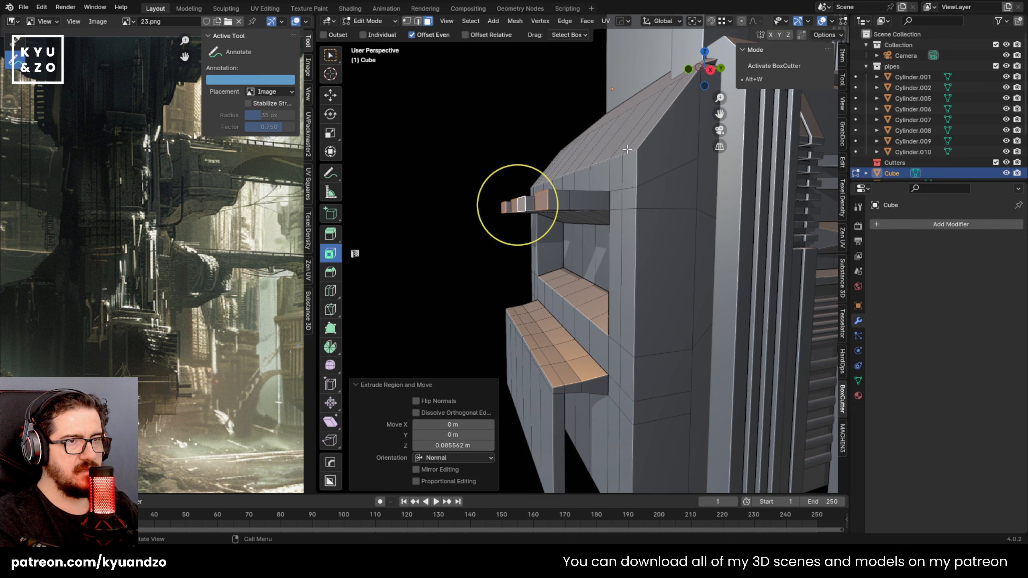
pyautogui.press('KP_3')
pyautogui.press('r')
pyautogui.press('x')
pyautogui.click(637, 109)
pyautogui.press('g')
pyautogui.press('z')
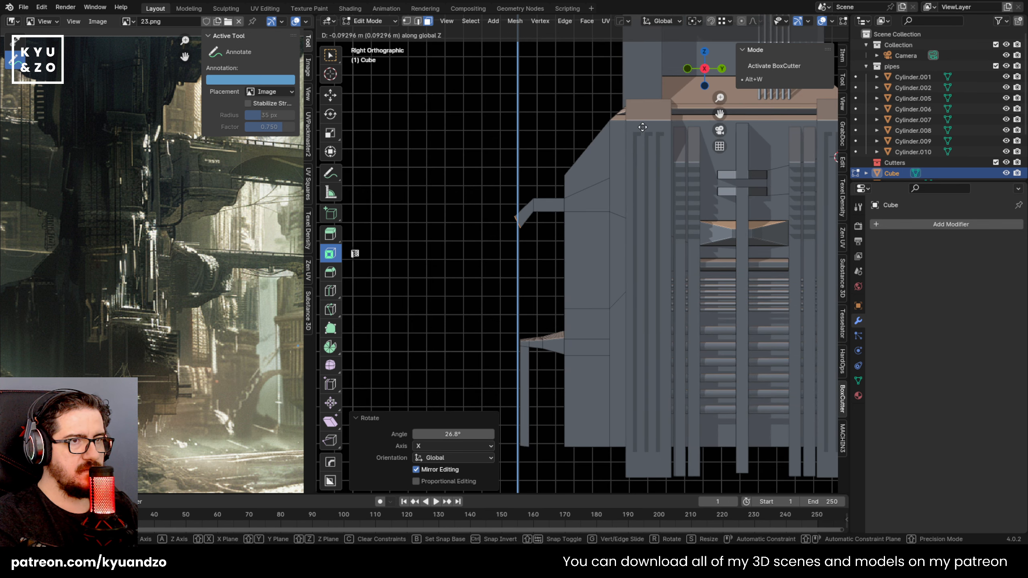
pyautogui.click(644, 124)
# Extrude the arm ends about 0.237 m, then rotate them -22.4° and reposition them to bend the arms downward
pyautogui.press('e')
pyautogui.click(634, 188)
pyautogui.press('r')
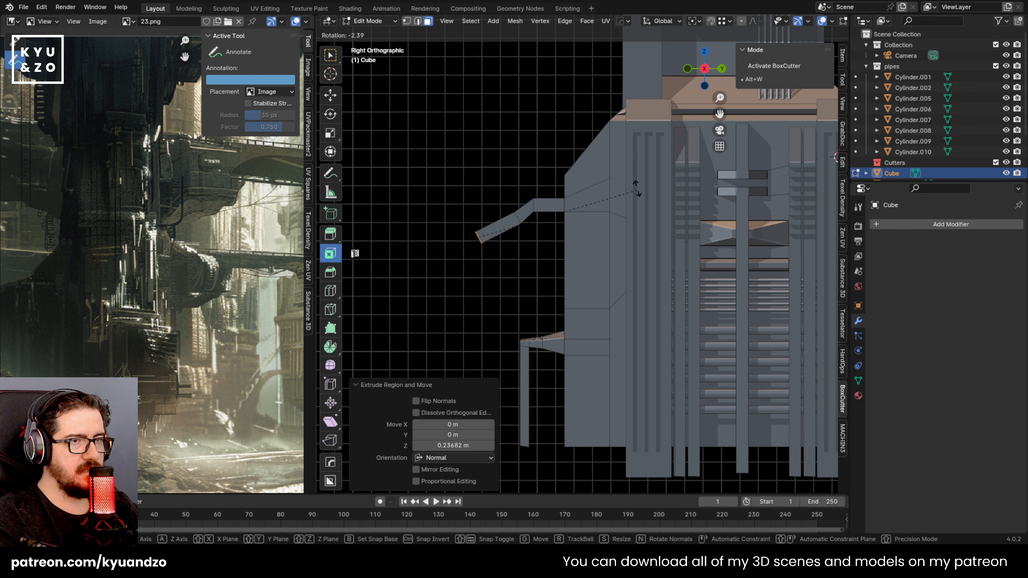
pyautogui.press('z')
pyautogui.rightClick(615, 149)
pyautogui.press('r')
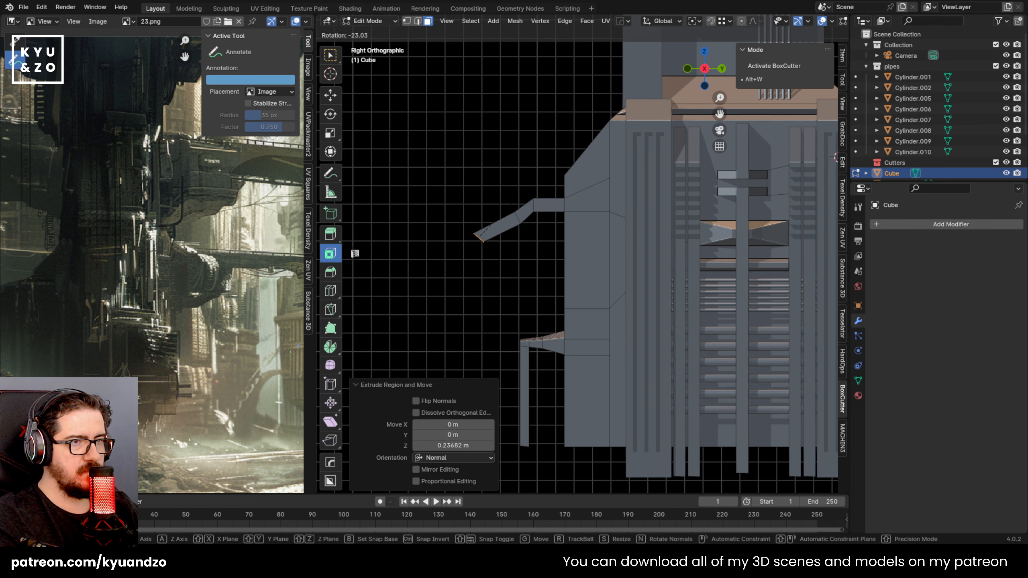
pyautogui.click(355, 254)
pyautogui.press('g')
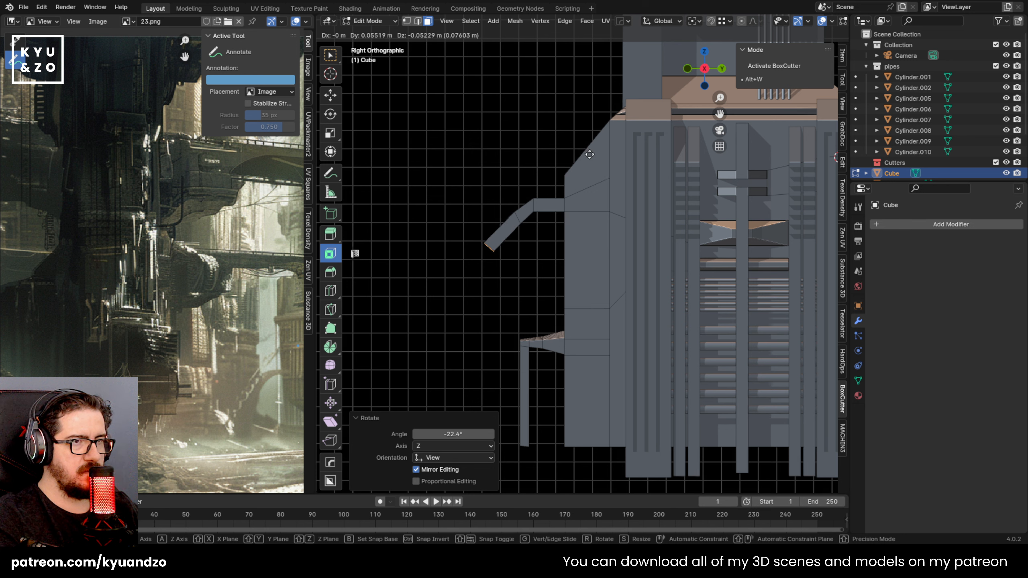
pyautogui.click(590, 154)
# Extrude the arm ends about 0.22 m, rotate them -38.5° and shift them about 0.058 m along Y
pyautogui.press('e')
pyautogui.click(591, 210)
pyautogui.press('r')
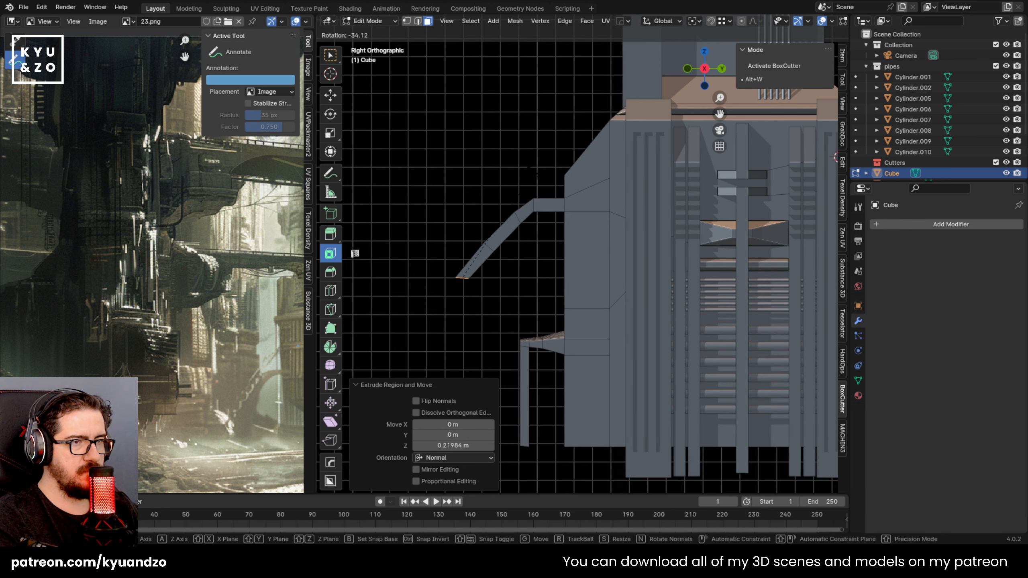
pyautogui.click(354, 253)
pyautogui.press('g')
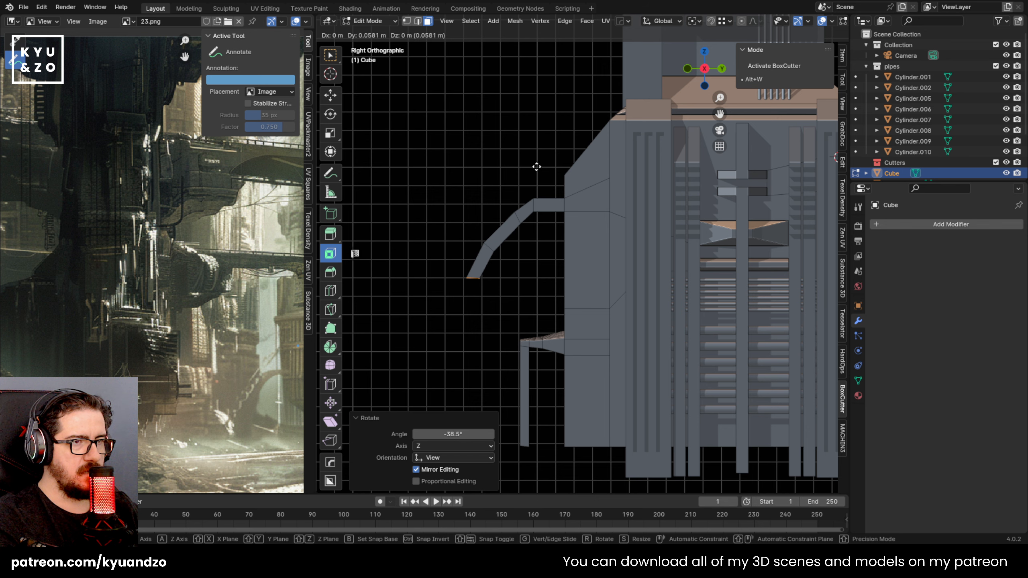
pyautogui.click(537, 166)
# Extrude the arm ends down about 0.89 m to the block's base, then nudge and rotate them level
pyautogui.keyDown('shift'); pyautogui.moveTo(528, 261); pyautogui.dragTo(567, 199, button='middle'); pyautogui.keyUp('shift')
pyautogui.press('e')
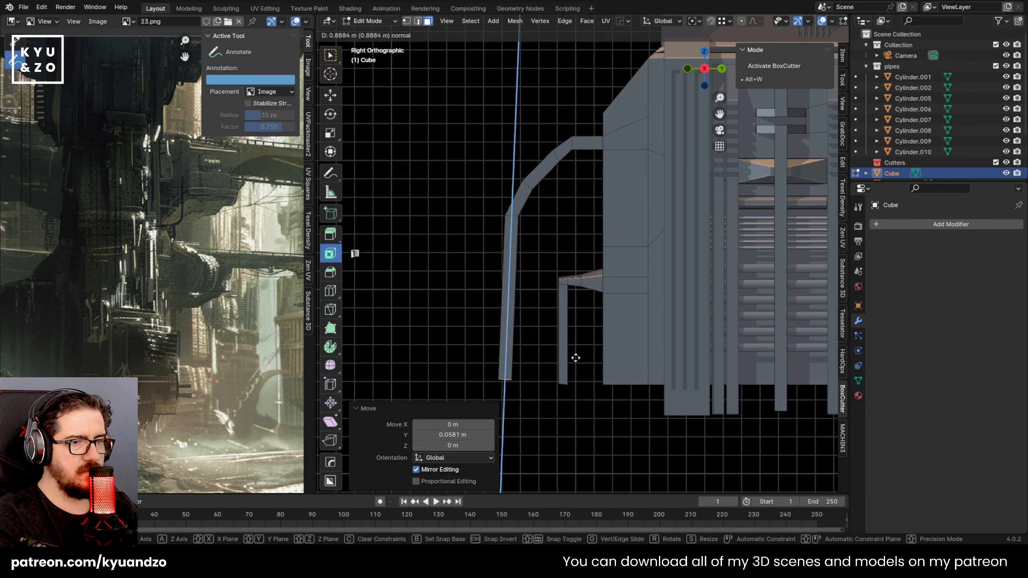
pyautogui.click(576, 359)
pyautogui.press('g')
pyautogui.click(580, 363)
pyautogui.press('r')
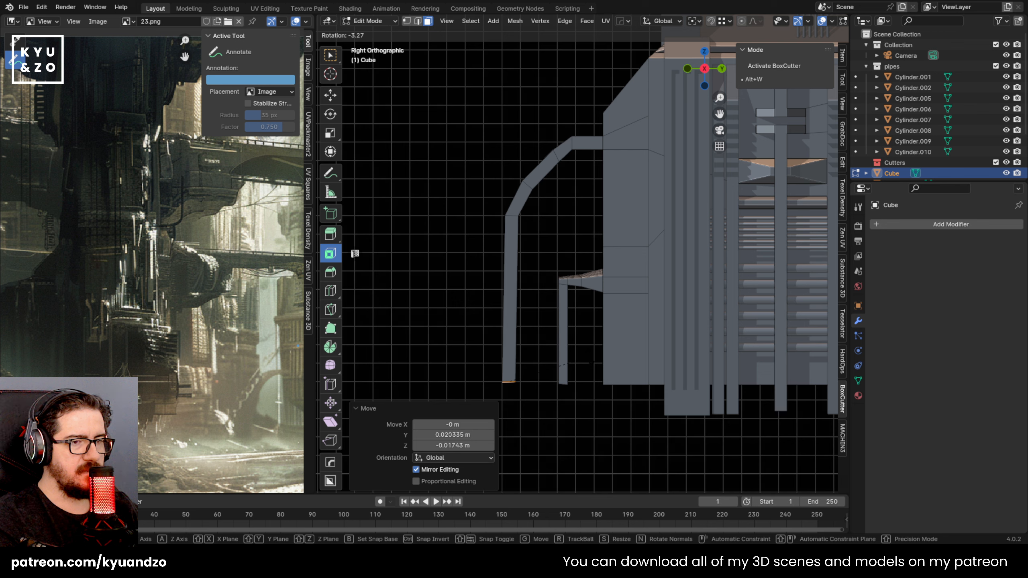
pyautogui.click(593, 363)
# Return to Object Mode to check the curved arms against the whole tower and save the file
pyautogui.moveTo(564, 284); pyautogui.dragTo(613, 289, button='middle')
pyautogui.scroll(-3, 601, 309)
pyautogui.press('Tab')
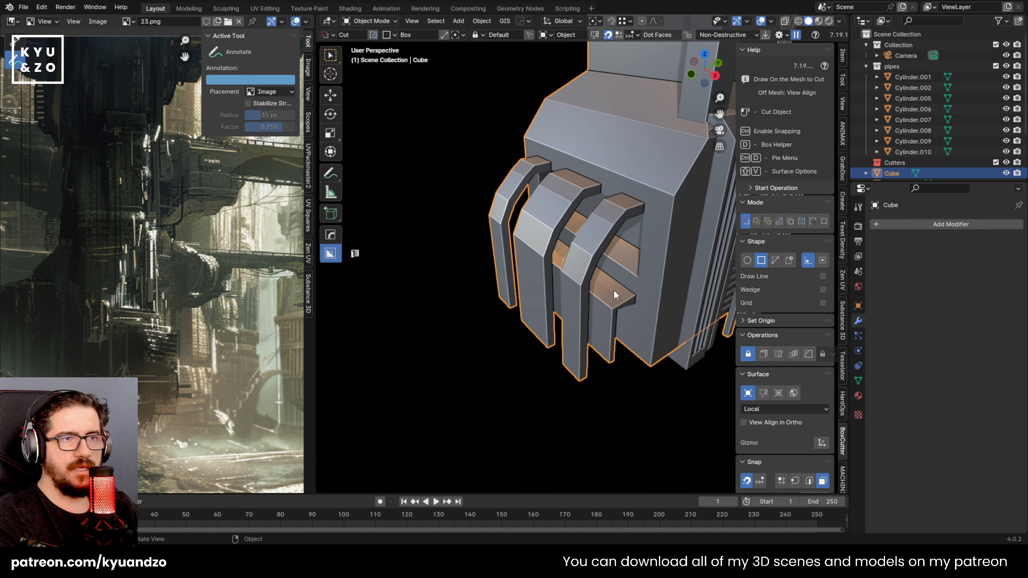
pyautogui.scroll(-4, 614, 289)
pyautogui.hotkey('ctrl', 's')
pyautogui.scroll(-2, 583, 238)
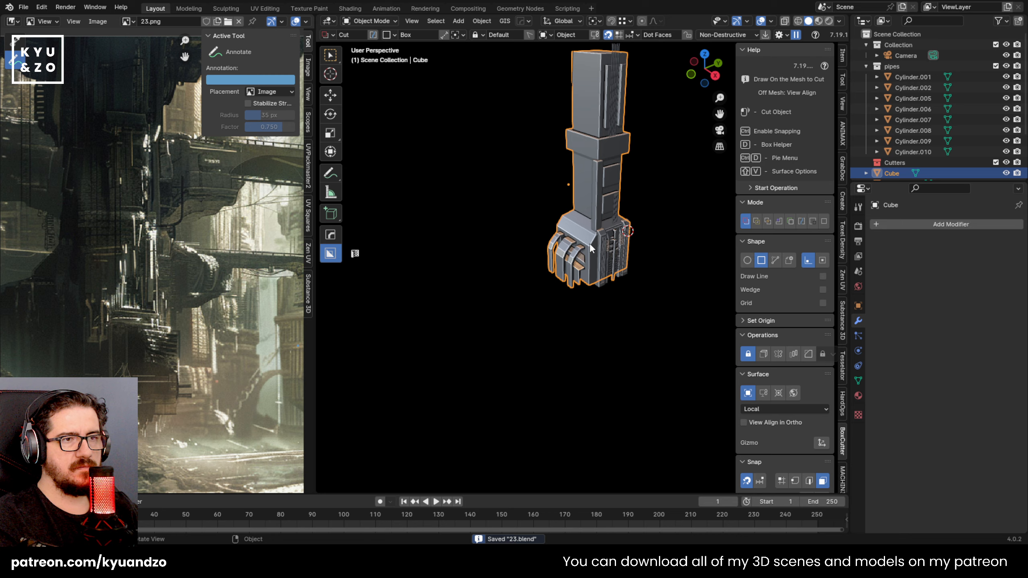
# Enter Edit Mode and extrude the top face of the sloped side block about 0.36 m along its normal
pyautogui.scroll(6, 587, 237)
pyautogui.moveTo(584, 231); pyautogui.dragTo(569, 274, button='middle')
pyautogui.press('Tab')
pyautogui.hotkey('ctrl', 'r')
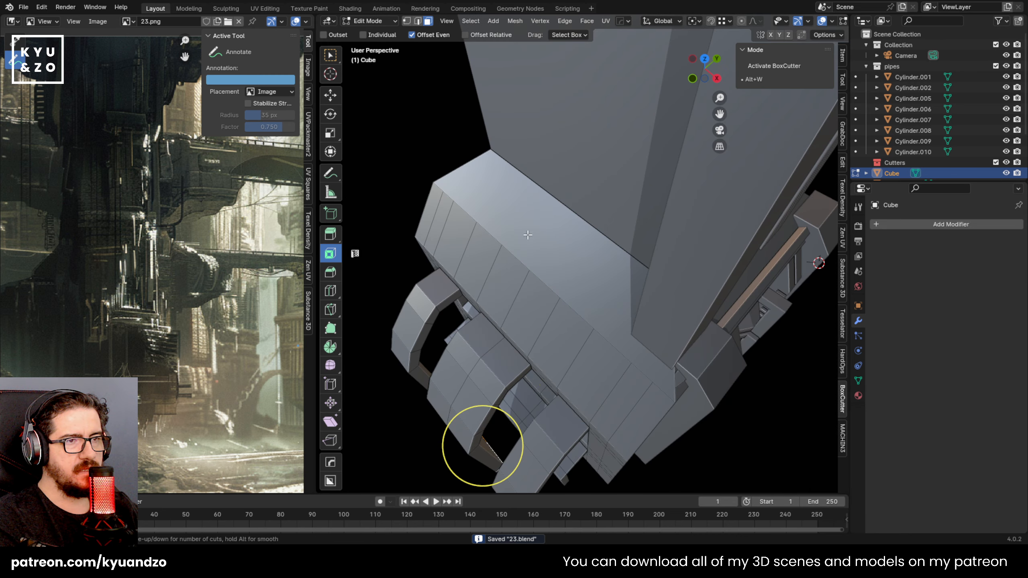
pyautogui.click(528, 242)
pyautogui.moveTo(489, 305); pyautogui.dragTo(486, 271, button='middle')
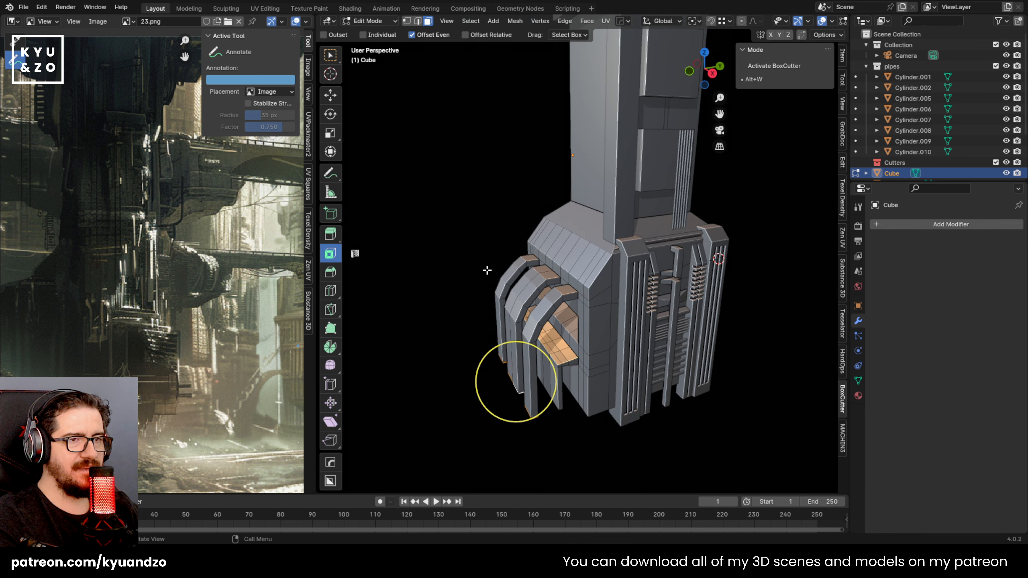
pyautogui.scroll(5, 504, 260)
pyautogui.click(577, 182)
pyautogui.moveTo(570, 211)
pyautogui.mouseDown(button='middle')
pyautogui.moveTo(583, 203)
pyautogui.moveTo(572, 211)
pyautogui.mouseUp(button='middle')
pyautogui.press('e')
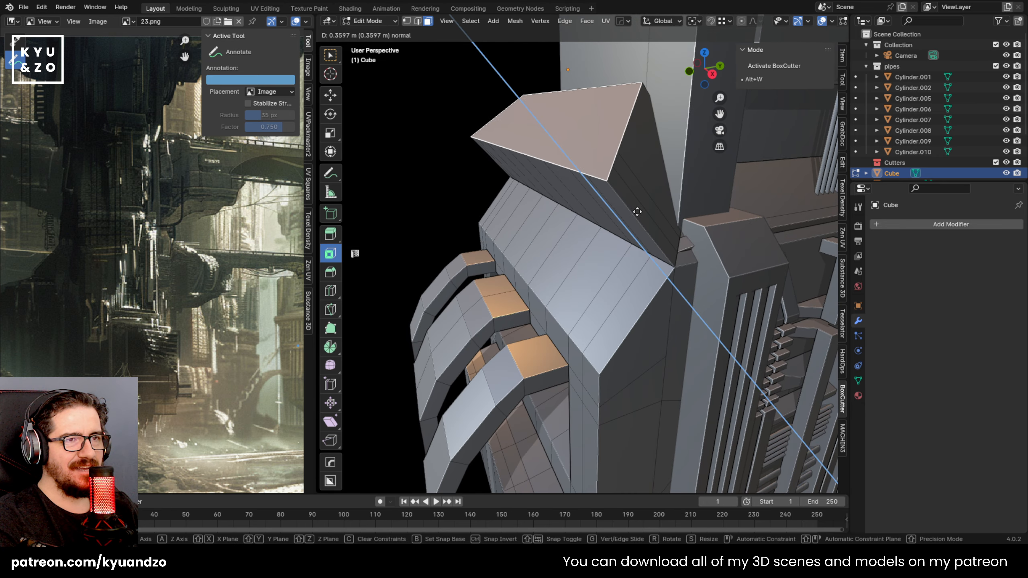
pyautogui.click(637, 211)
# Scale the extruded face to 0.612, then move it about 0.165 m along Y and -0.042 m along Z
pyautogui.press('s')
pyautogui.click(655, 210)
pyautogui.press('g')
pyautogui.press('y')
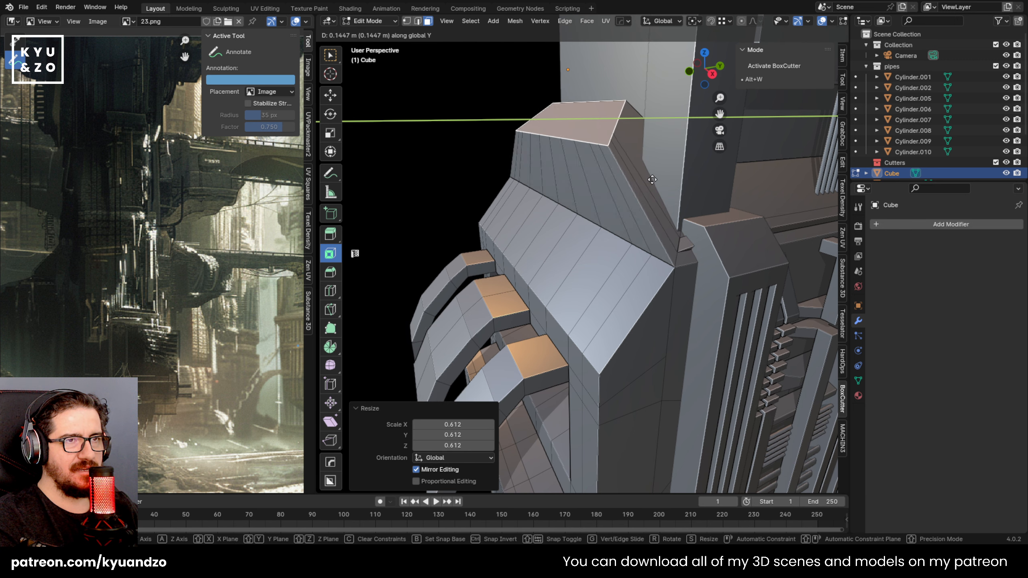
pyautogui.click(656, 168)
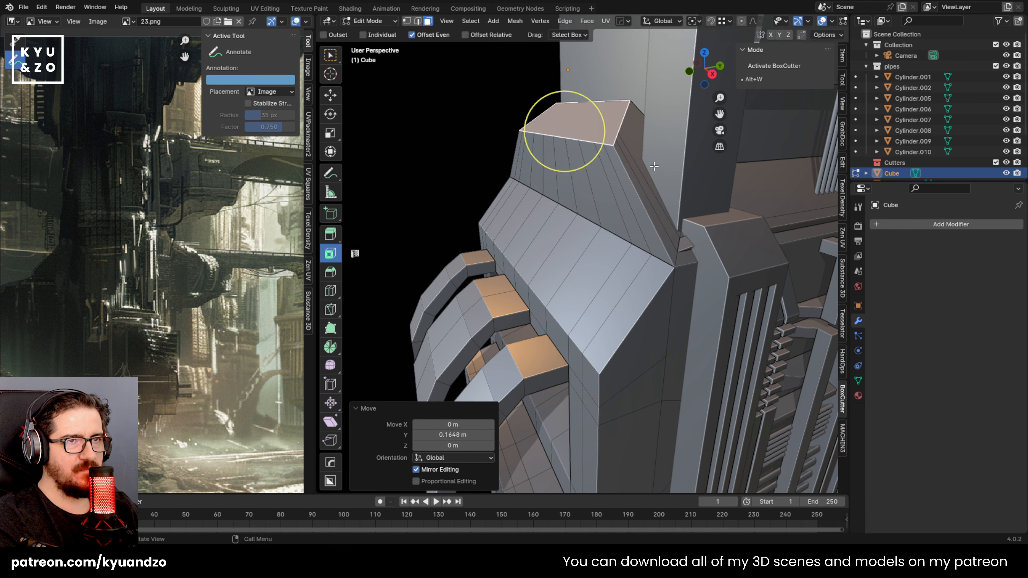
pyautogui.press('g')
pyautogui.press('z')
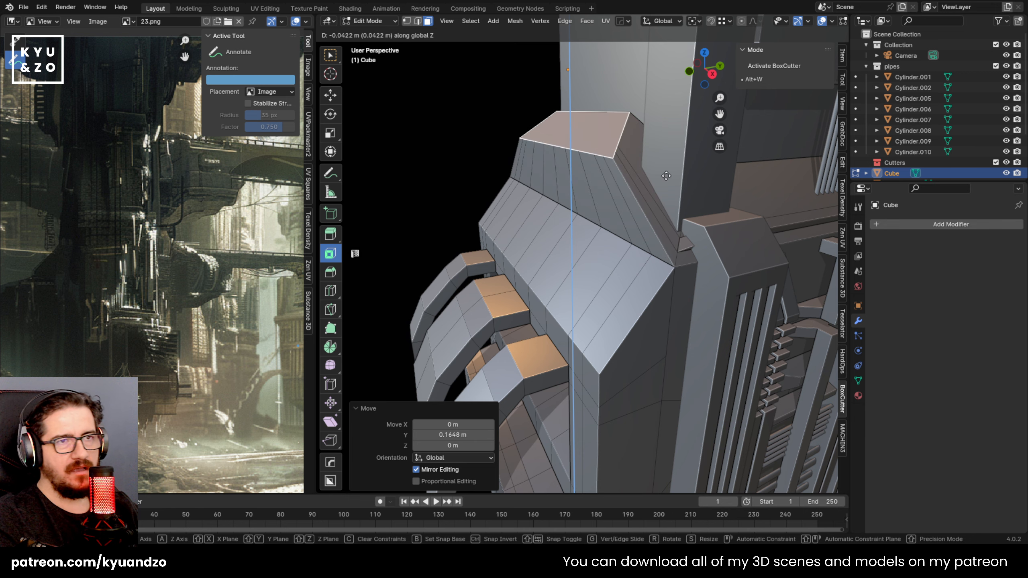
pyautogui.click(666, 175)
# Narrow the raised face along X and extrude it about 0.455 m along its normal into an angled beam
pyautogui.moveTo(615, 230); pyautogui.dragTo(682, 281, button='middle')
pyautogui.press('s')
pyautogui.press('y')
pyautogui.press('x')
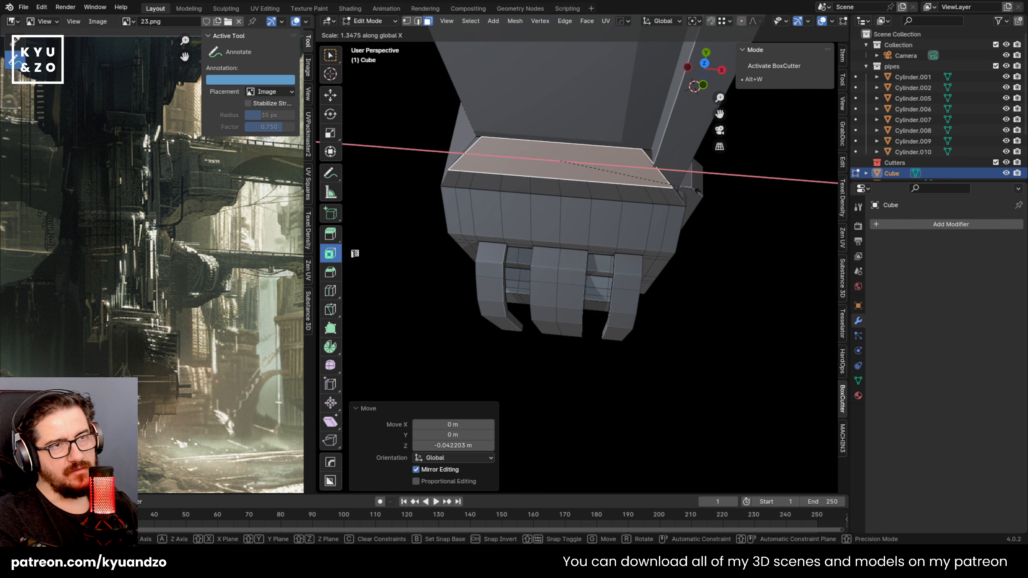
pyautogui.click(623, 174)
pyautogui.moveTo(623, 174); pyautogui.dragTo(563, 148, button='middle')
pyautogui.press('e')
pyautogui.click(526, 114)
pyautogui.scroll(-5, 503, 147)
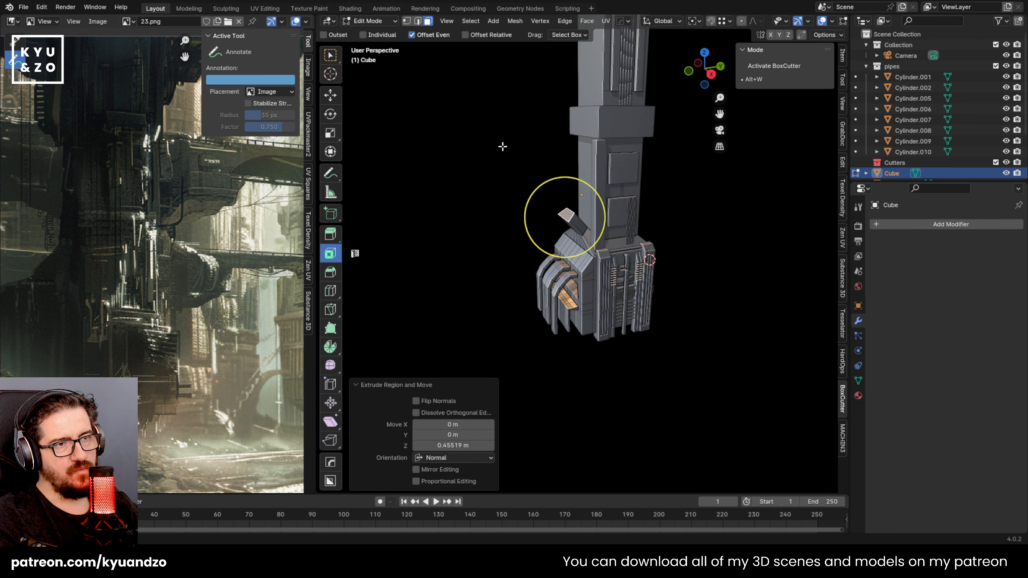
pyautogui.press('Tab')
pyautogui.moveTo(471, 134); pyautogui.dragTo(564, 252, button='middle')
# Try to inset the end face of the angled beam, then undo the inset
pyautogui.scroll(5, 516, 174)
pyautogui.press('Tab')
pyautogui.scroll(1, 595, 278)
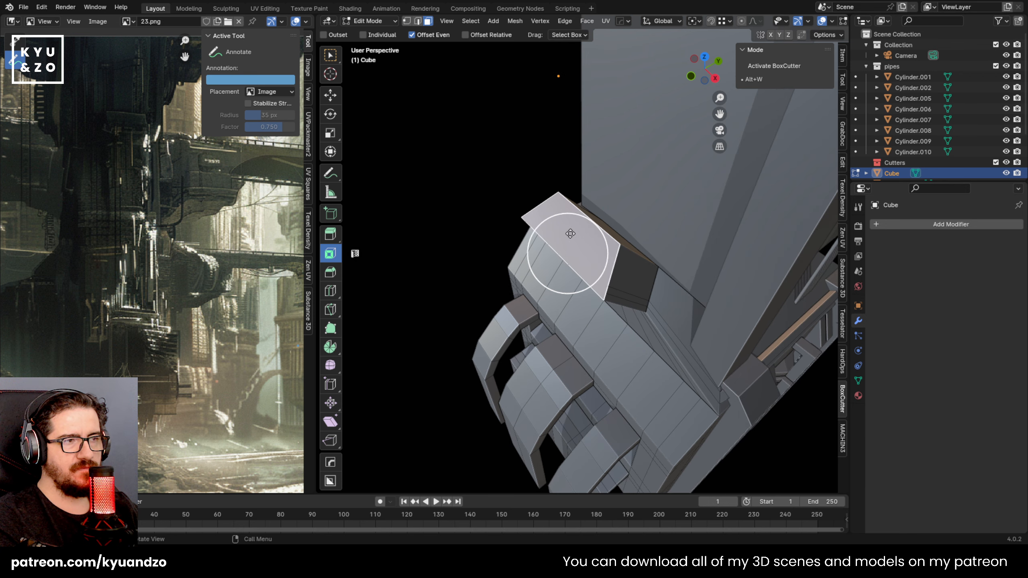
pyautogui.press('i')
pyautogui.click(587, 236)
pyautogui.moveTo(649, 350); pyautogui.dragTo(654, 307, button='middle')
pyautogui.hotkey('ctrl', 'z')
# Try a 0.011 m inset on the beam's end face with extra uniform scaling, then undo it
pyautogui.scroll(3, 648, 300)
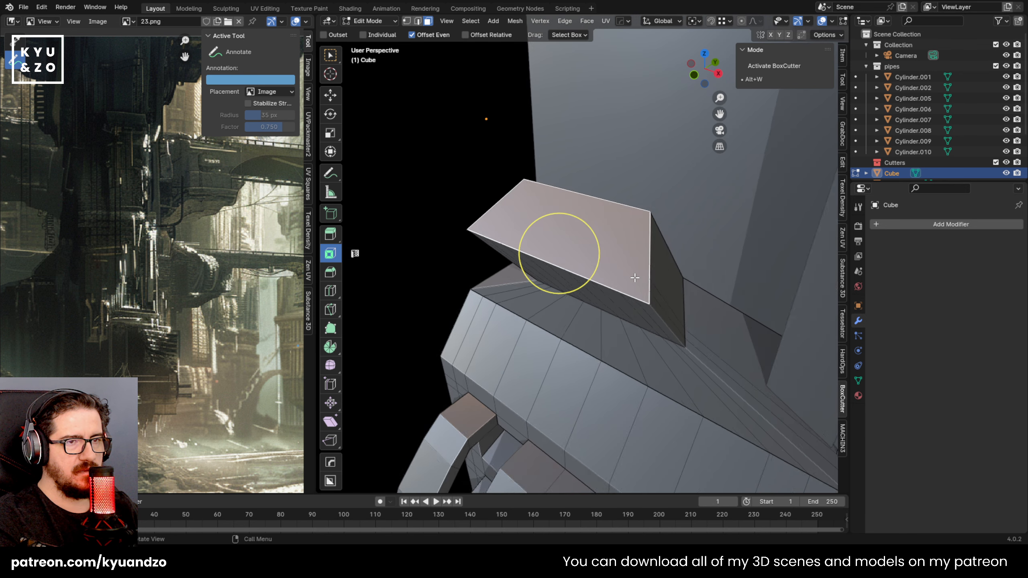
pyautogui.press('i')
pyautogui.click(573, 228)
pyautogui.press('s')
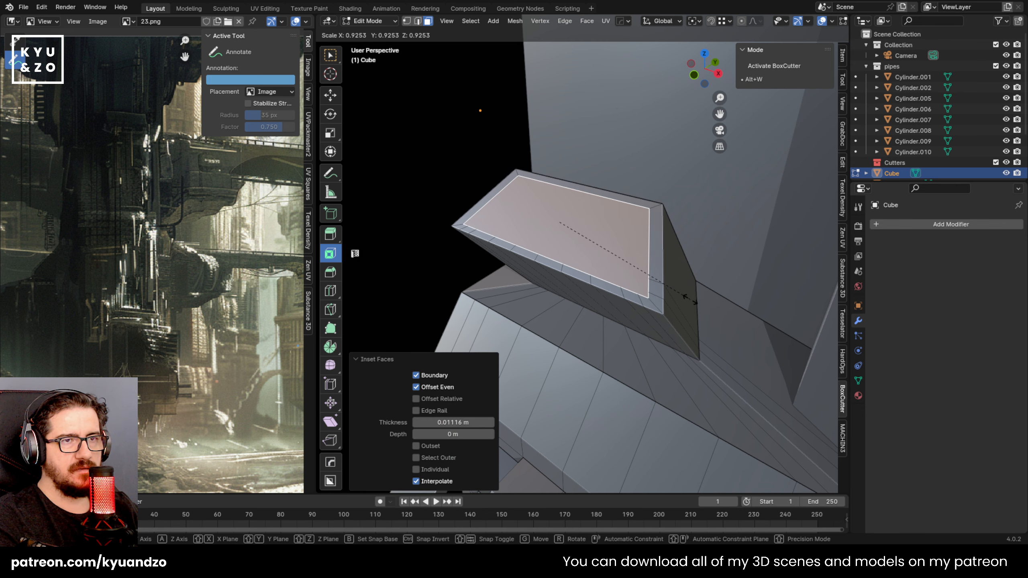
pyautogui.press('Escape')
pyautogui.hotkey('ctrl', 'z')
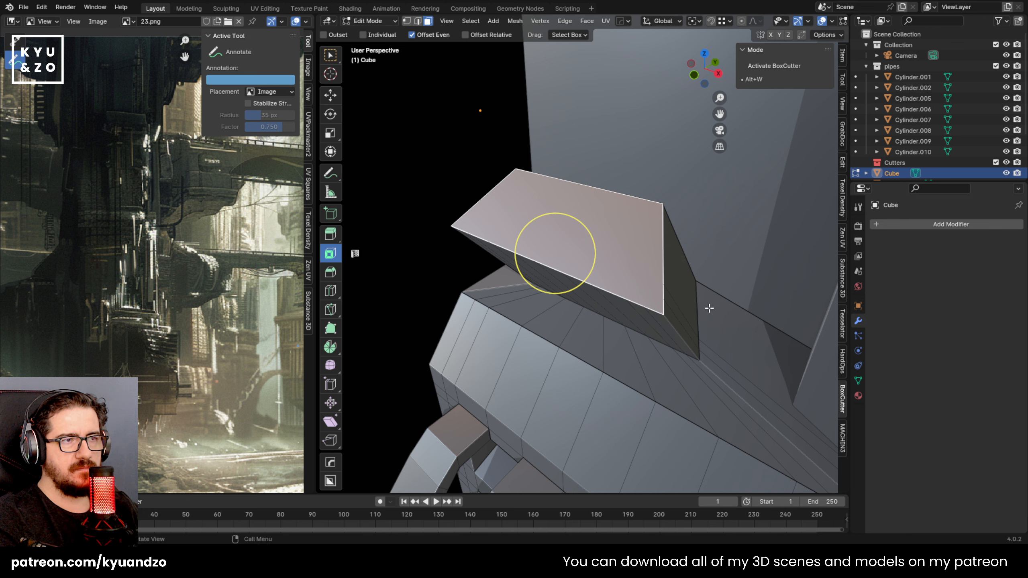
# Try to extrude the beam's end face in place and move the new face freely
pyautogui.press('e')
pyautogui.rightClick(621, 265)
pyautogui.scroll(3, 627, 310)
pyautogui.press('g')
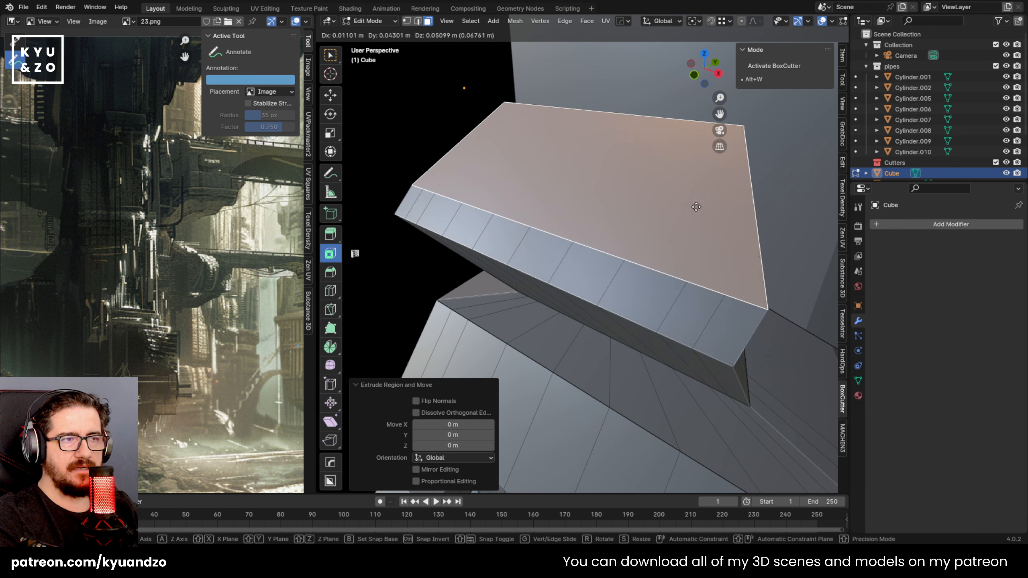
pyautogui.rightClick(528, 252)
pyautogui.hotkey('alt', 'w')
pyautogui.press('Tab')
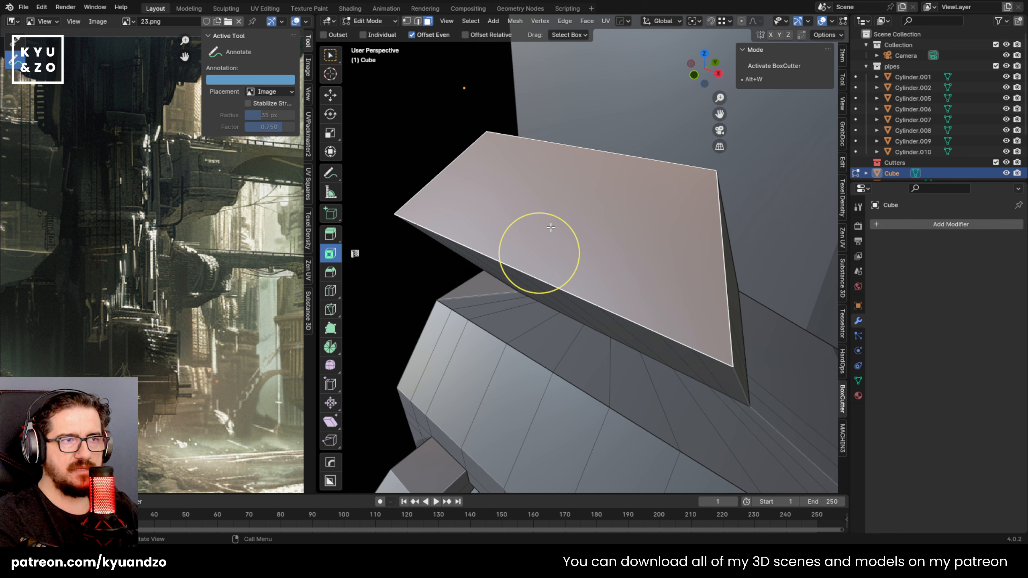
# Try a wider inset of about 0.05 m on the beam's end face, then undo it
pyautogui.click(535, 122)
pyautogui.click(528, 193)
pyautogui.moveTo(512, 236); pyautogui.dragTo(543, 247)
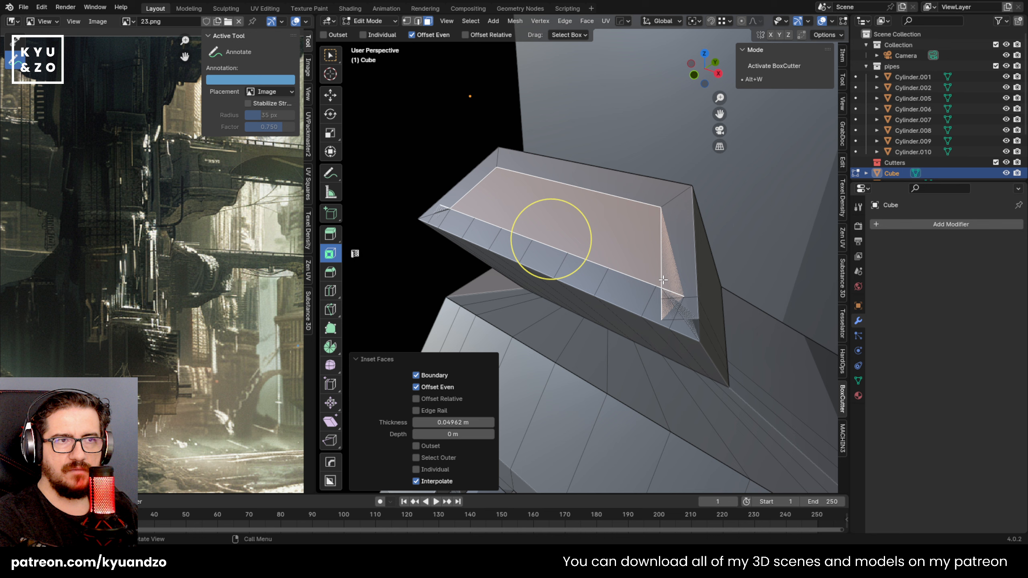
pyautogui.hotkey('ctrl', 'z')
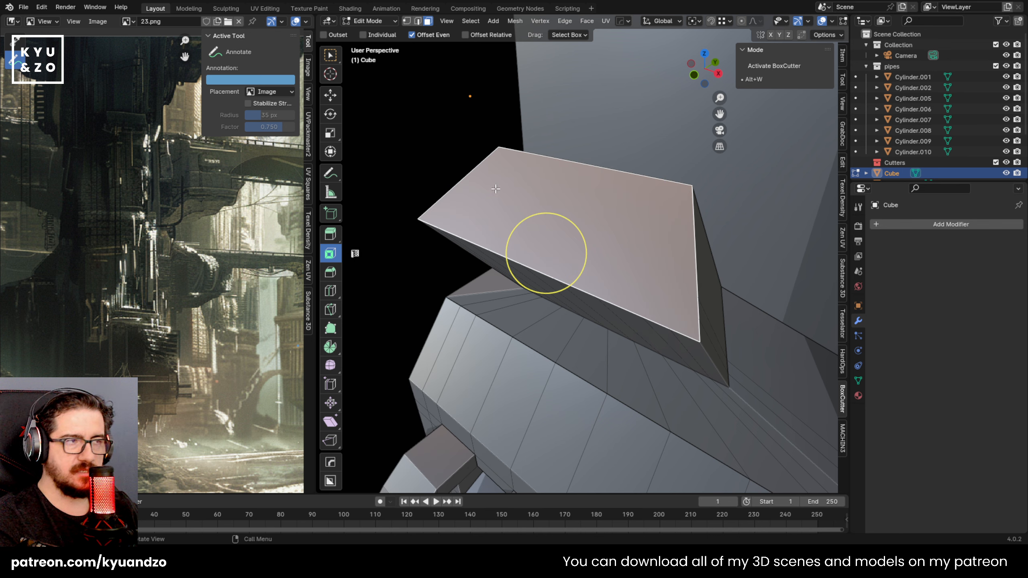
# Try a 0.0046 m inset on the beam's end face and shrink the inner face, then undo it
pyautogui.scroll(1, 522, 229)
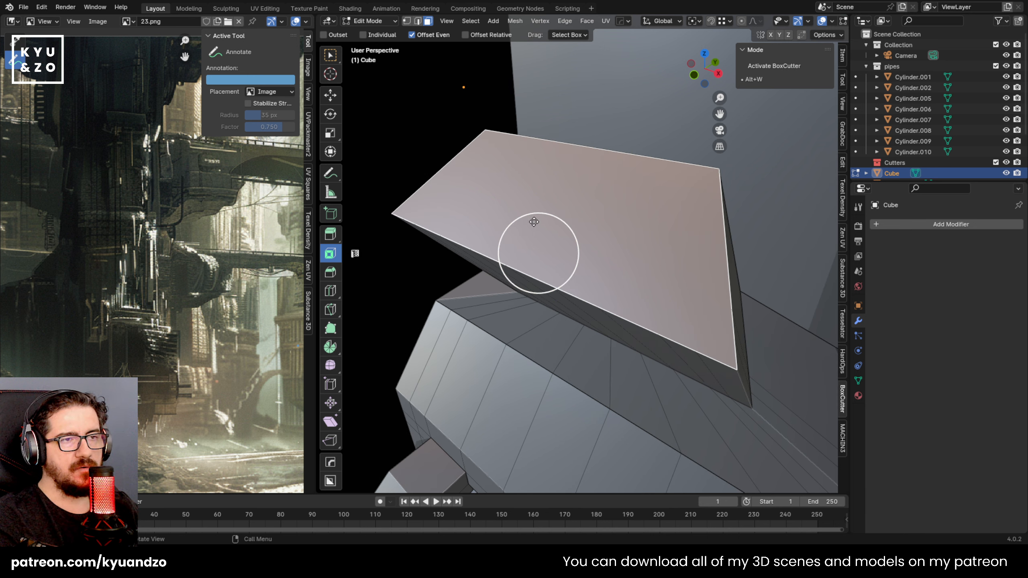
pyautogui.moveTo(538, 217); pyautogui.dragTo(539, 222)
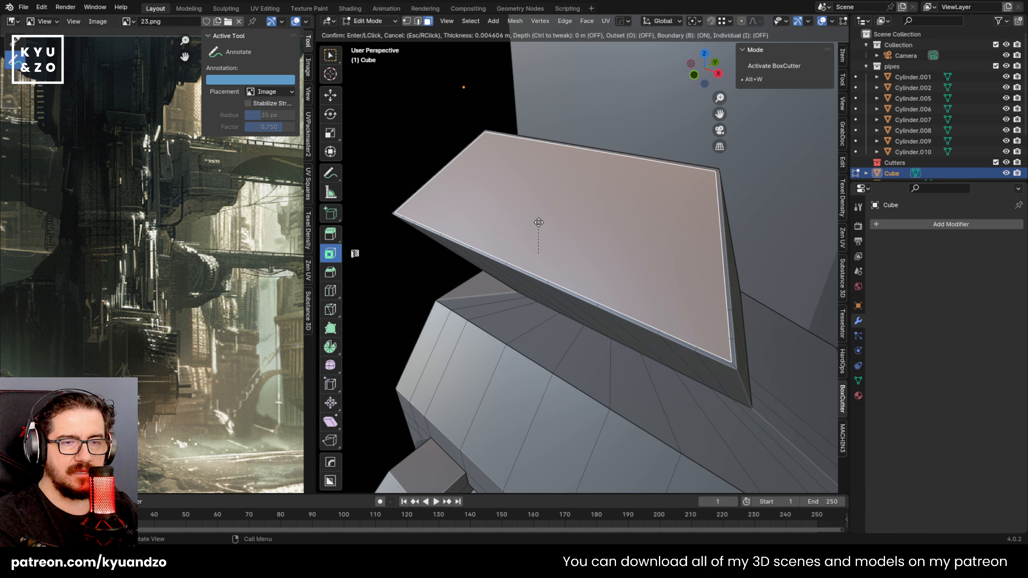
pyautogui.click(538, 222)
pyautogui.press('s')
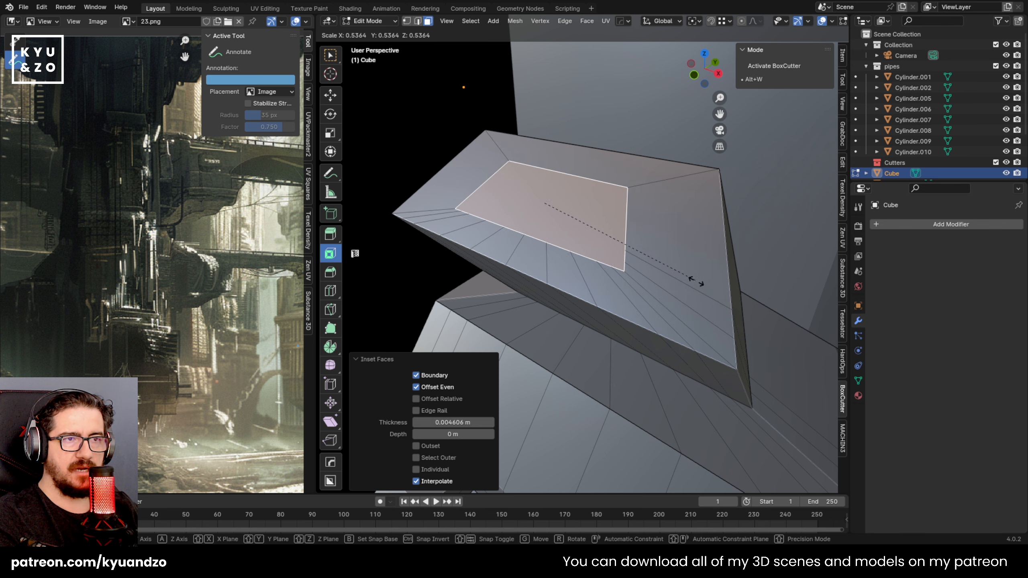
pyautogui.rightClick(697, 318)
pyautogui.hotkey('ctrl', 'z')
pyautogui.hotkey('ctrl', 'z')
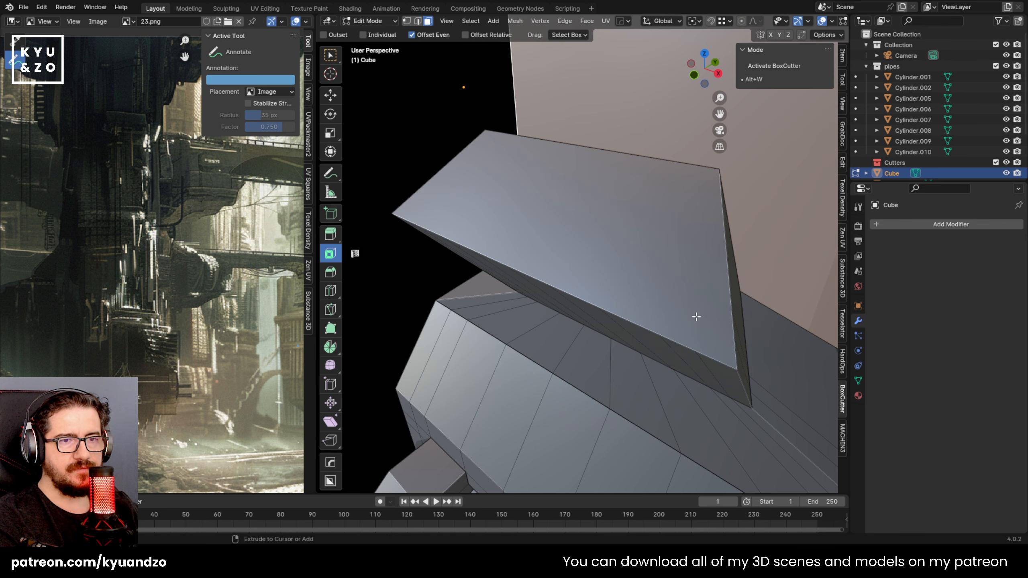
# Reselect the beam's end face and try a 0.043 m inset, inspecting its corner before undoing it
pyautogui.click(538, 253)
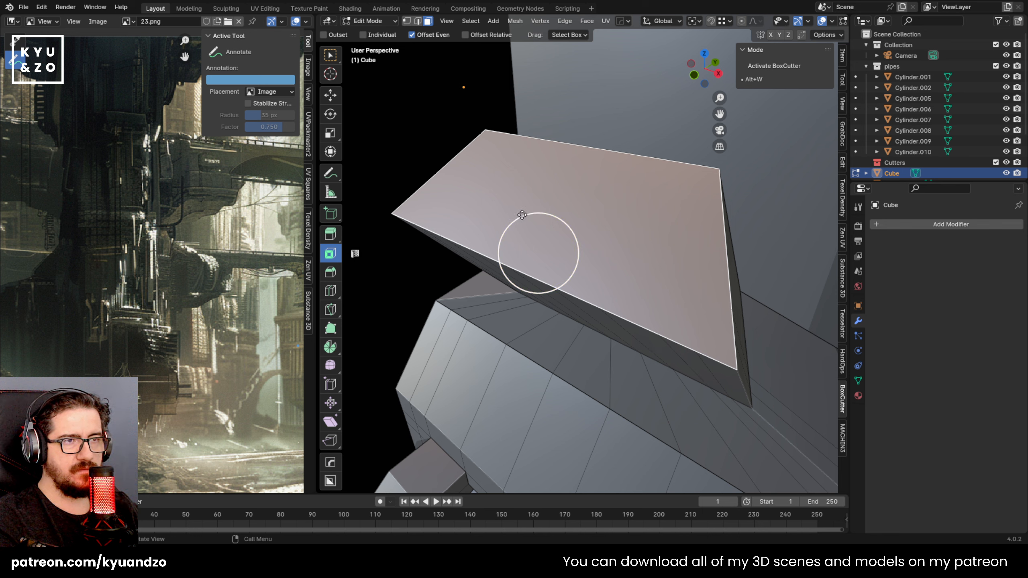
pyautogui.press('i')
pyautogui.click(542, 246)
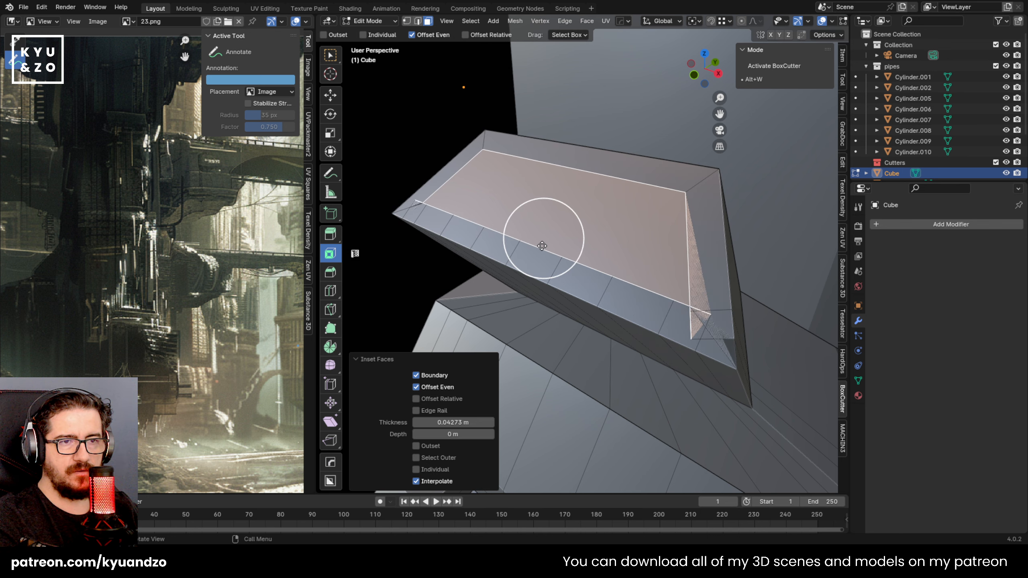
pyautogui.keyDown('shift'); pyautogui.moveTo(697, 317); pyautogui.dragTo(595, 232, button='middle'); pyautogui.keyUp('shift')
pyautogui.scroll(2, 596, 232)
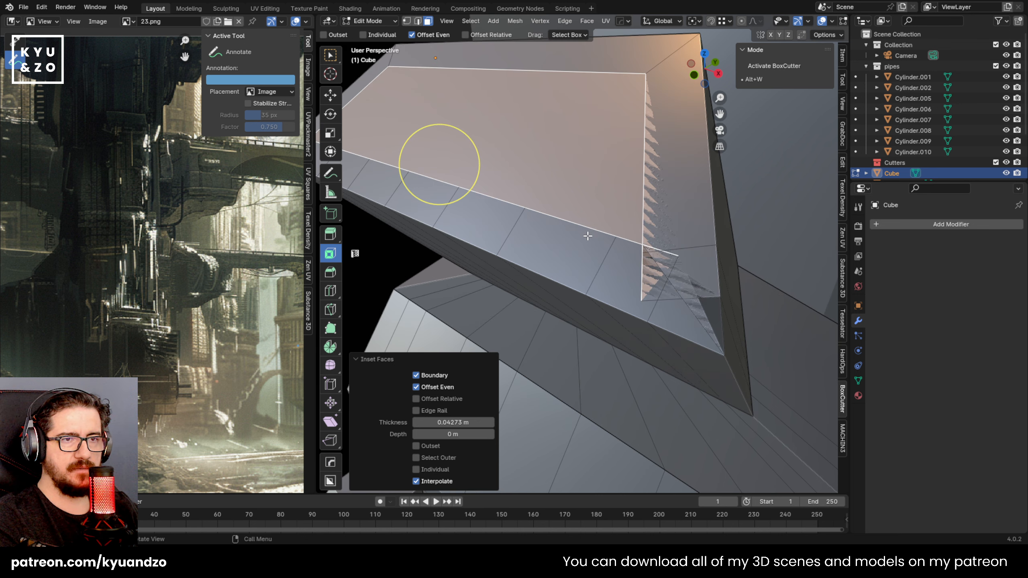
pyautogui.moveTo(566, 263); pyautogui.dragTo(462, 181, button='middle')
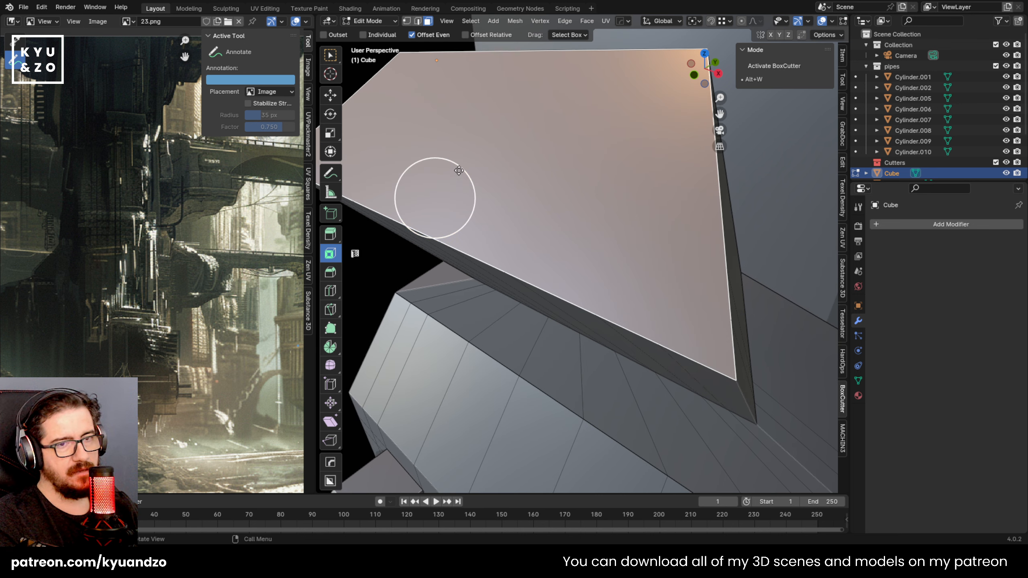
# Inset the beam's end face about 0.0024 m and scale the inner face to 0.930
pyautogui.press('i')
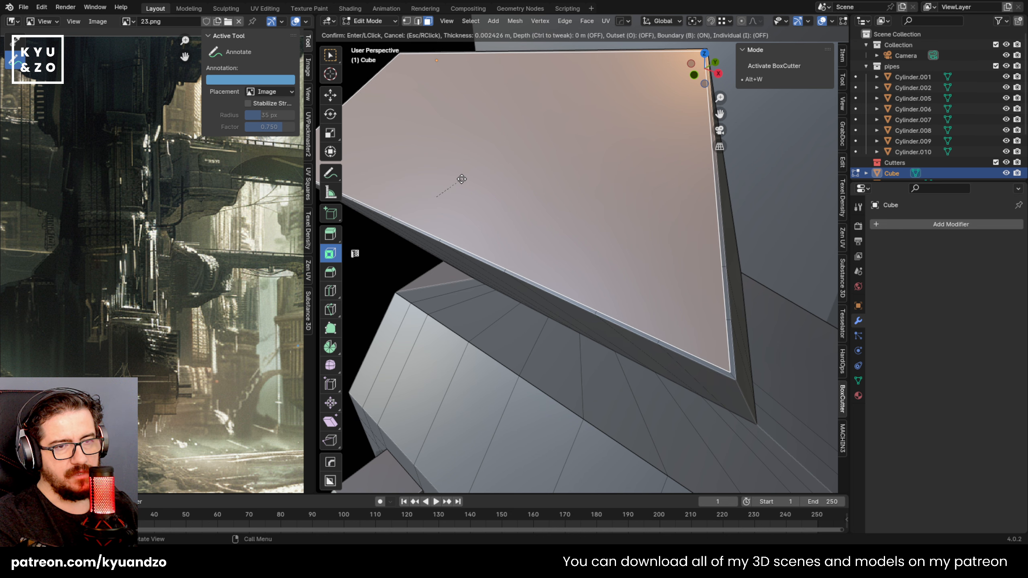
pyautogui.click(461, 179)
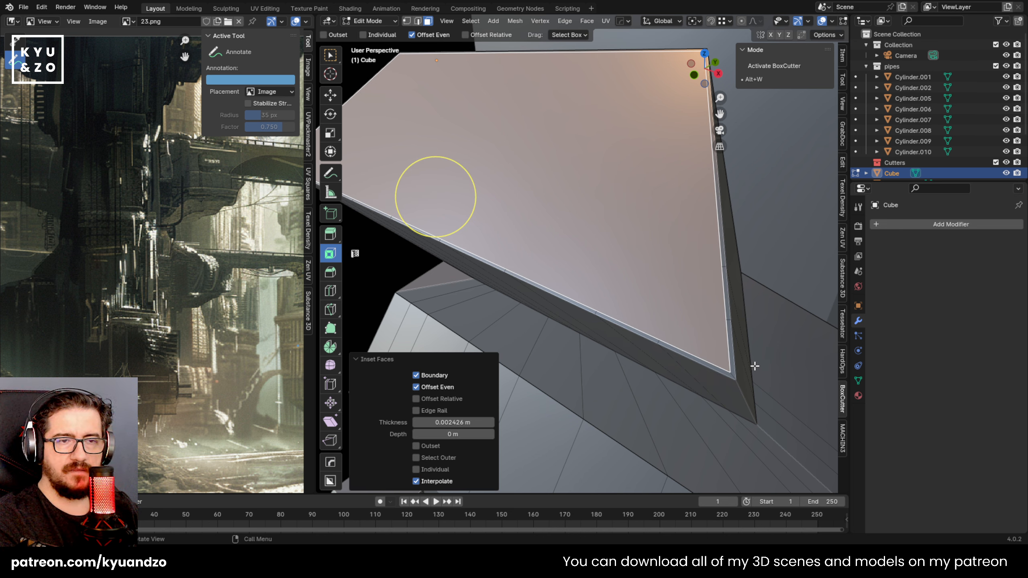
pyautogui.scroll(-3, 558, 332)
pyautogui.scroll(1, 697, 328)
pyautogui.press('s')
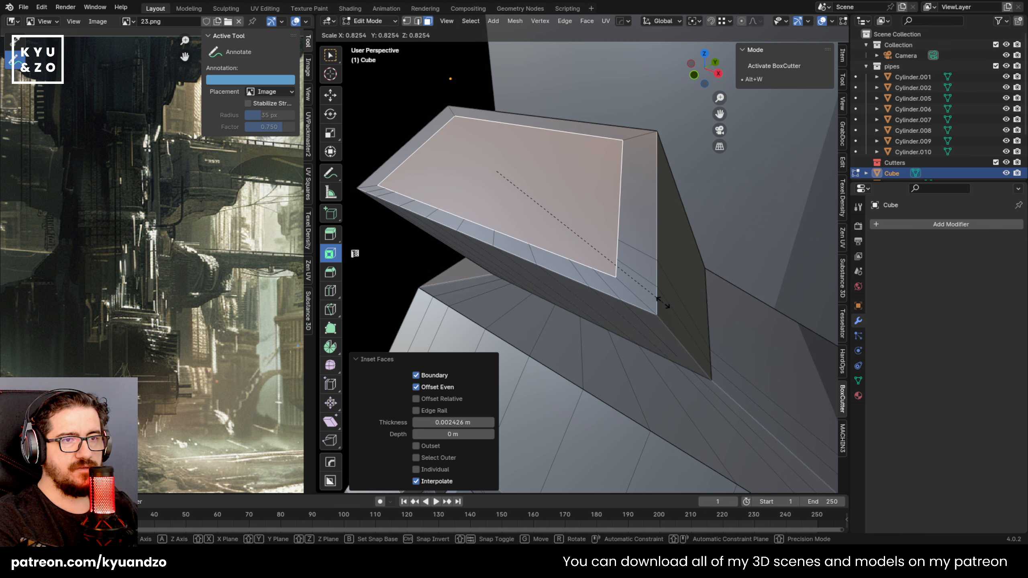
pyautogui.click(680, 318)
pyautogui.scroll(2, 583, 230)
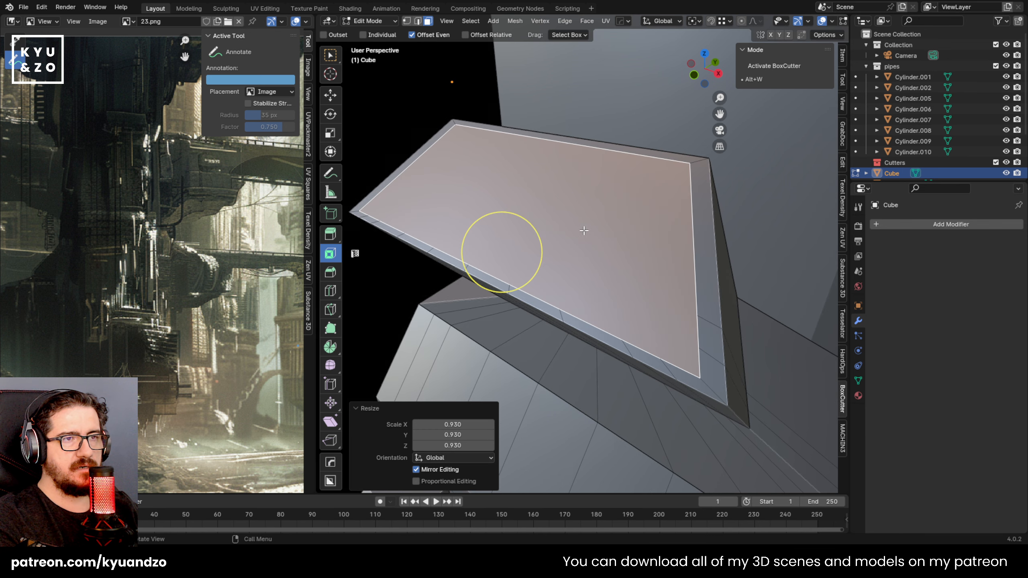
# Extrude the inner face about 0.029 m inward, scale it to about 0.85 for a tapered recess, and return to Object Mode
pyautogui.press('e')
pyautogui.press('s')
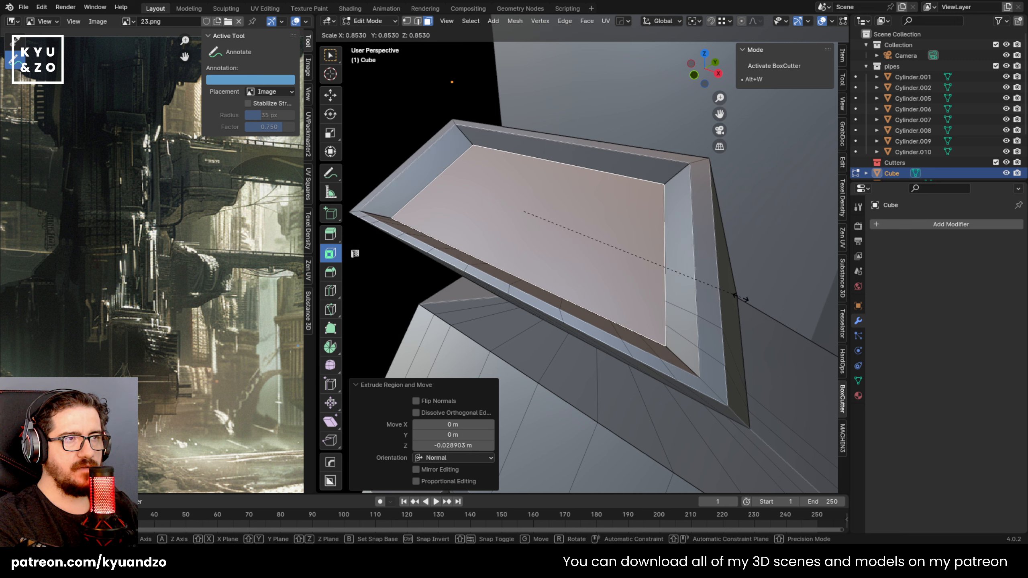
pyautogui.click(734, 296)
pyautogui.scroll(-5, 733, 295)
pyautogui.press('Tab')
# Examine the angled beam and the detailed base from several sides against the whole tower
pyautogui.scroll(-6, 731, 295)
pyautogui.moveTo(549, 298); pyautogui.dragTo(552, 248, button='middle')
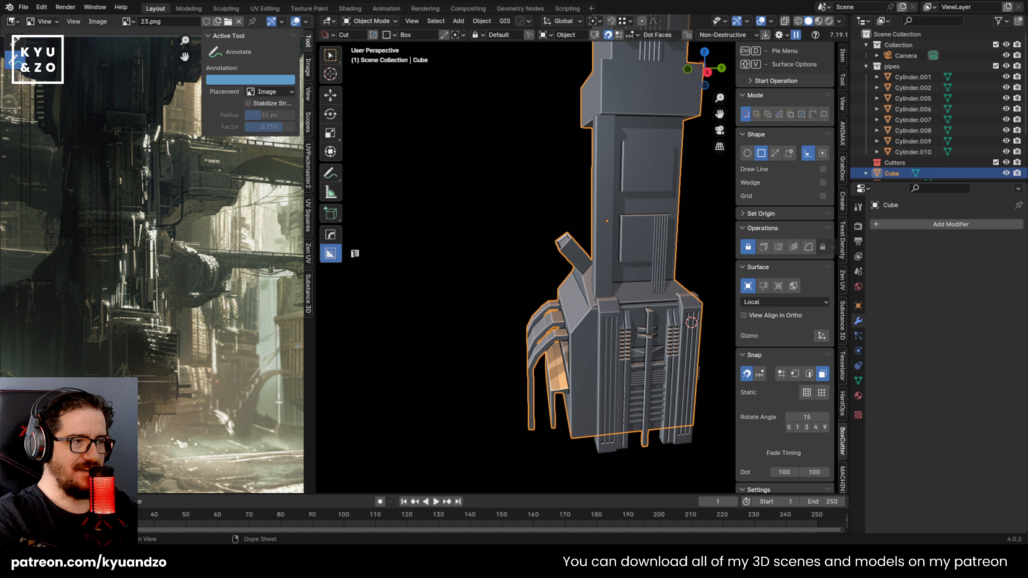
pyautogui.moveTo(623, 244); pyautogui.dragTo(542, 242, button='middle')
pyautogui.scroll(3, 542, 242)
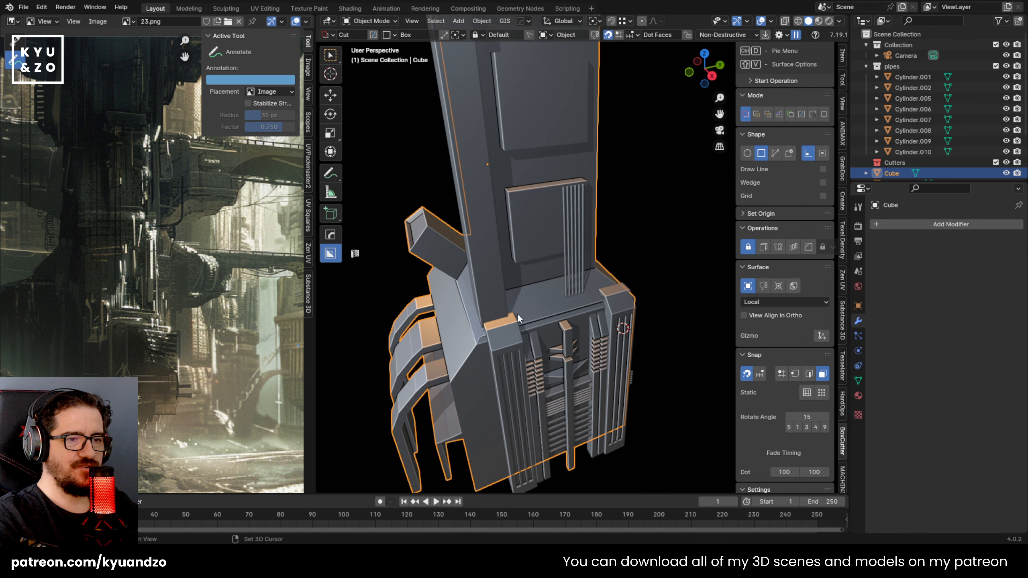
pyautogui.keyDown('shift'); pyautogui.moveTo(517, 313); pyautogui.dragTo(536, 241, button='middle'); pyautogui.keyUp('shift')
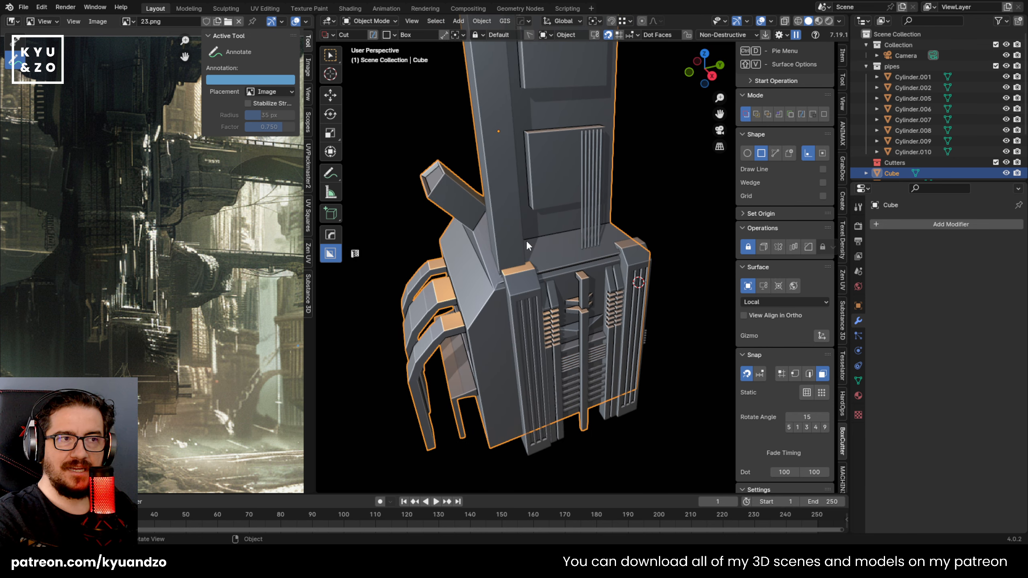
pyautogui.keyDown('shift'); pyautogui.moveTo(536, 214); pyautogui.dragTo(541, 196, button='middle'); pyautogui.keyUp('shift')
pyautogui.scroll(-1, 541, 196)
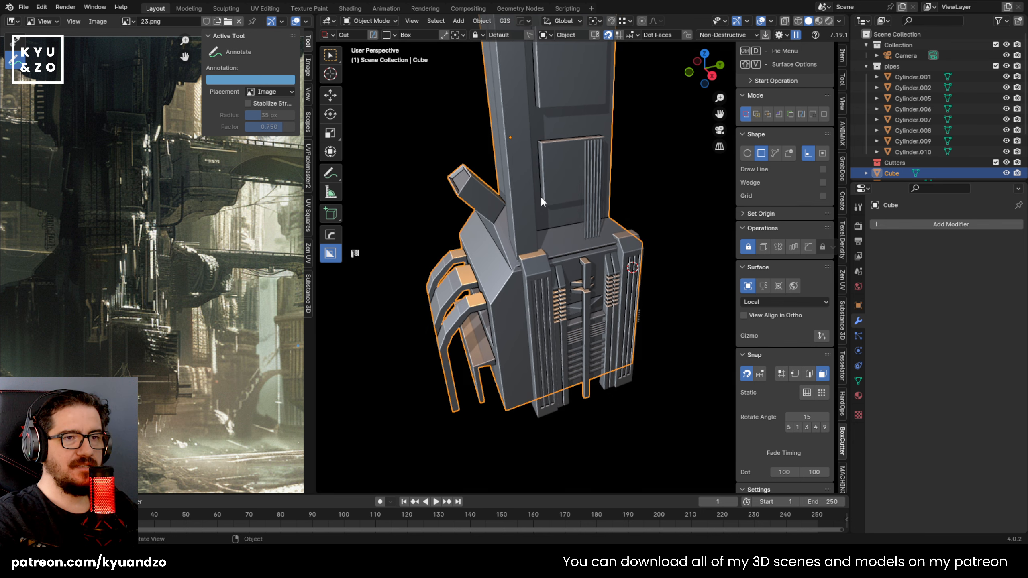
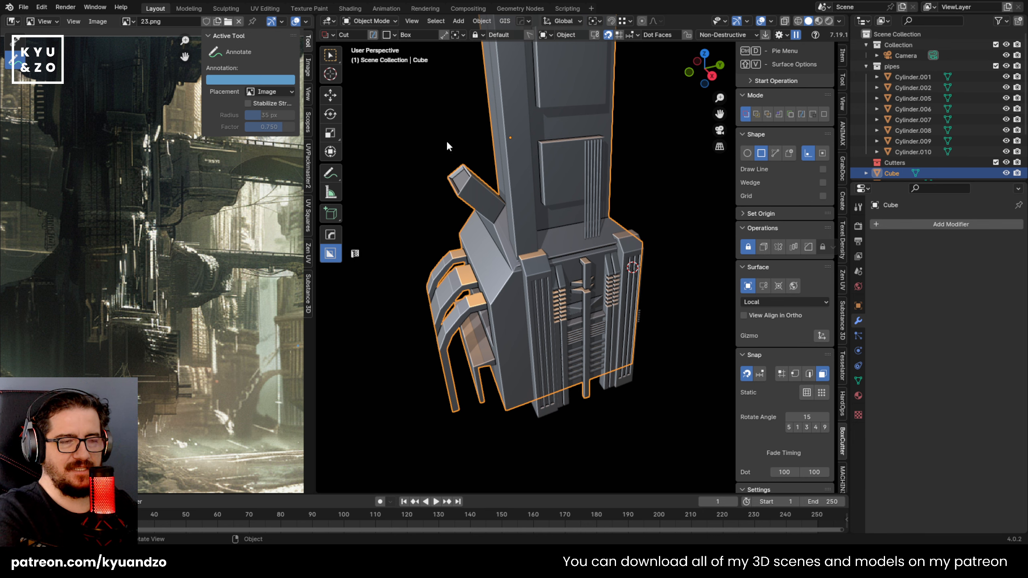
pyautogui.scroll(-3, 425, 141)
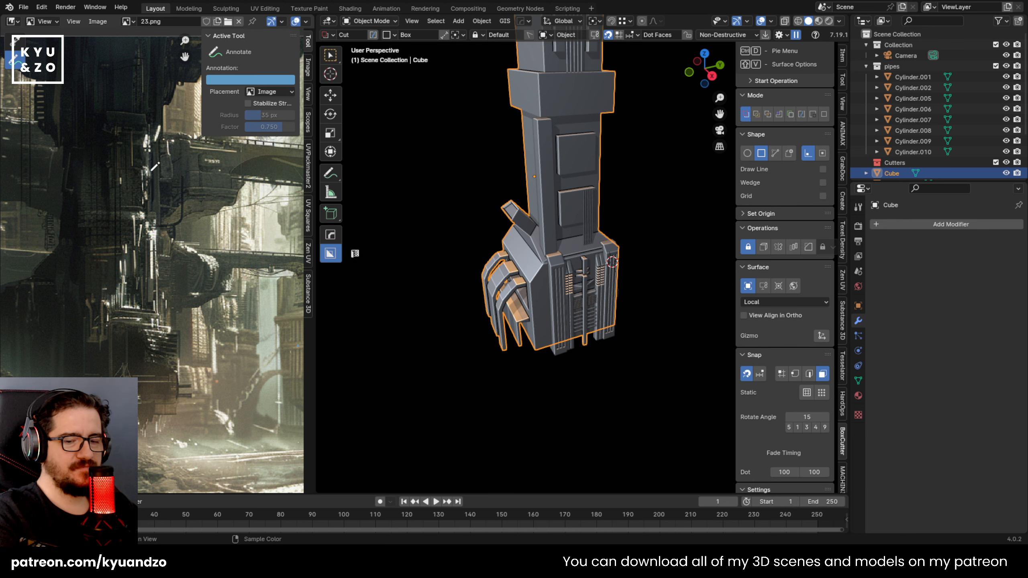
# Examine the sloped side block, its curved arms and the angled beam from several sides, including their mesh in Edit Mode
pyautogui.scroll(4, 476, 245)
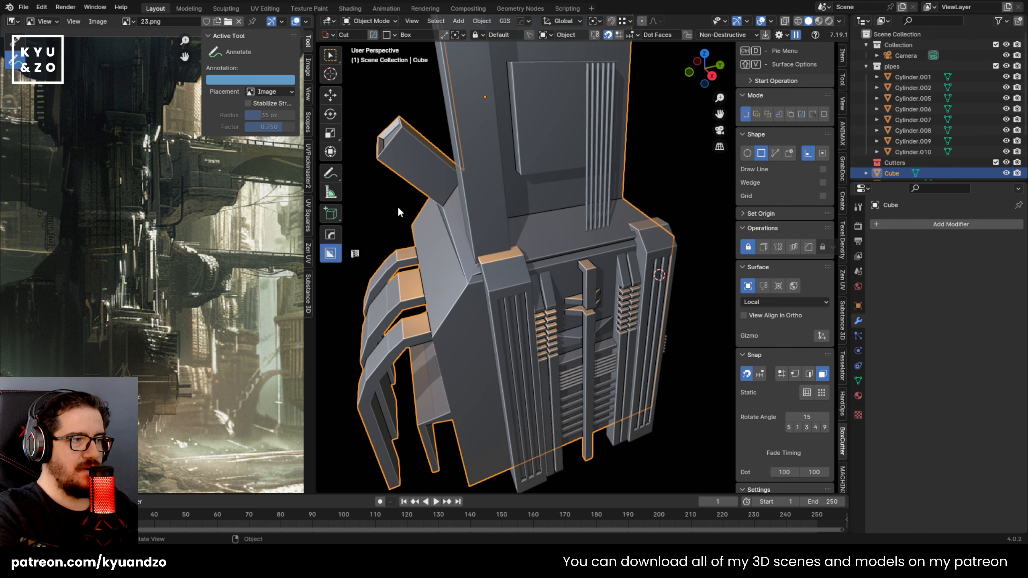
pyautogui.scroll(-3, 439, 350)
pyautogui.moveTo(500, 311); pyautogui.dragTo(554, 262, button='middle')
pyautogui.scroll(4, 554, 263)
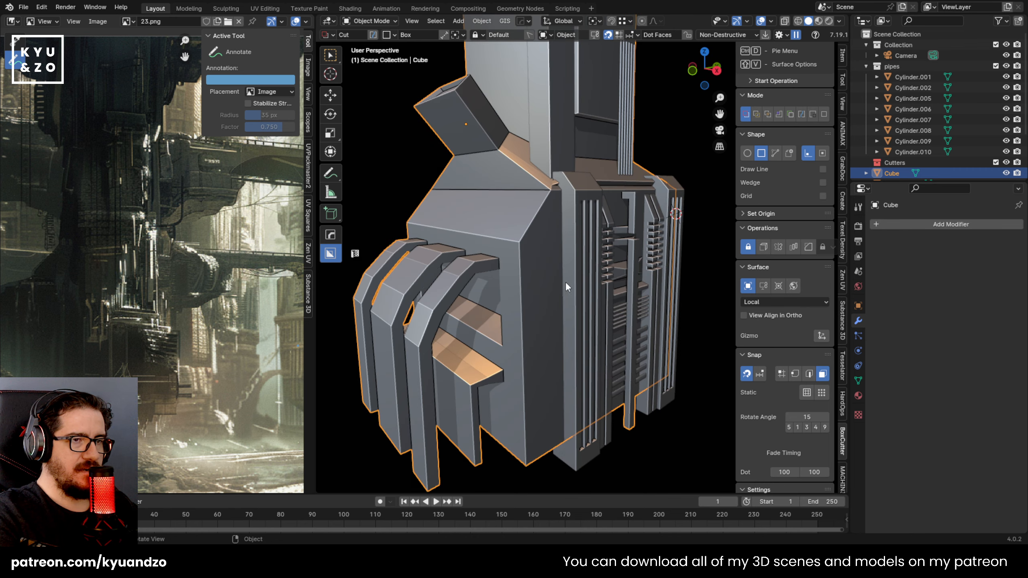
pyautogui.press('Tab')
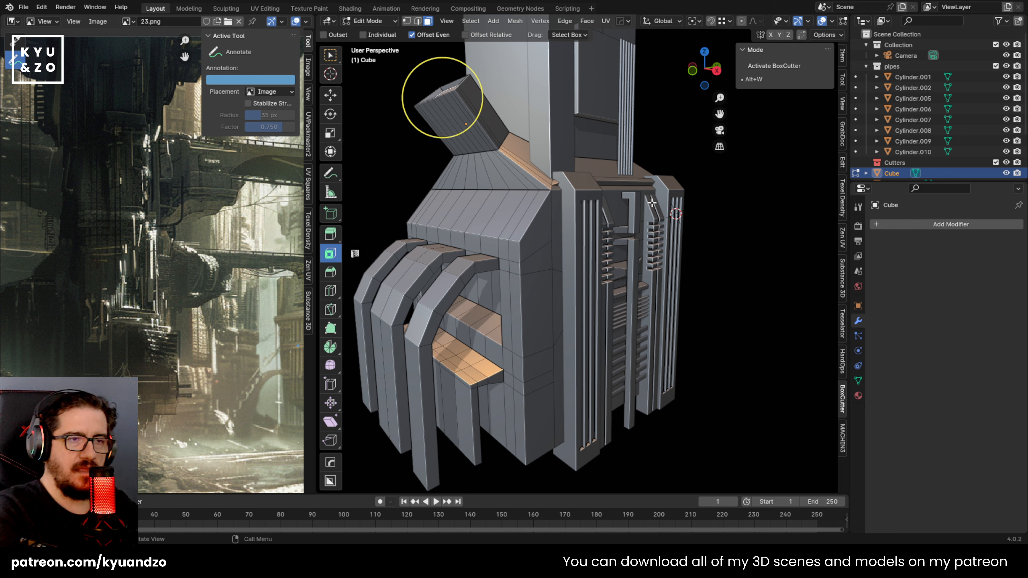
pyautogui.scroll(-2, 559, 85)
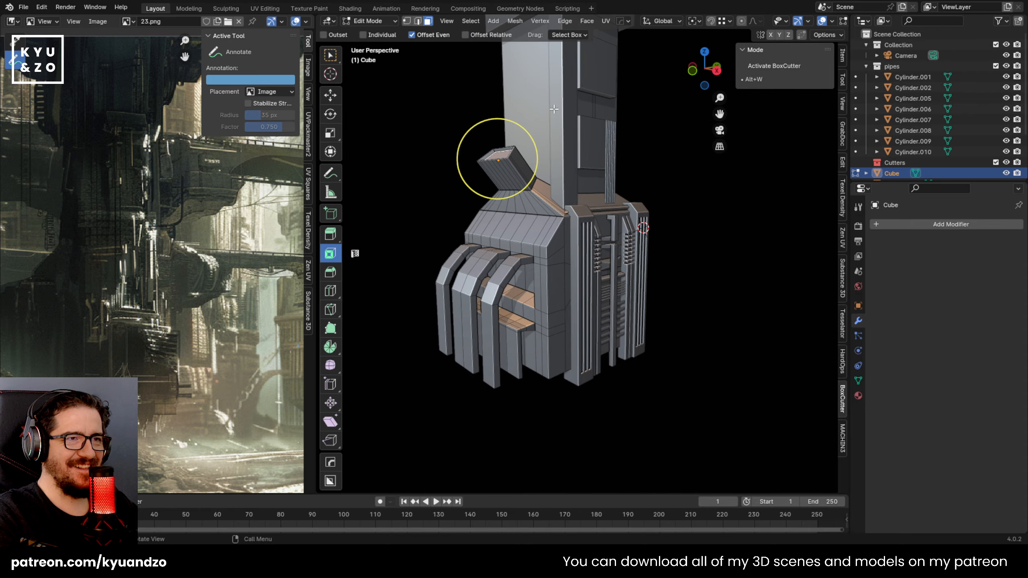
pyautogui.scroll(2, 526, 154)
pyautogui.press('Tab')
pyautogui.moveTo(522, 171); pyautogui.dragTo(490, 237, button='middle')
pyautogui.scroll(-2, 518, 189)
# Select both grooved outer pillars and the ribbed strips beside them on the front of the base, and save the file
pyautogui.click(523, 204)
pyautogui.moveTo(522, 204); pyautogui.dragTo(559, 191, button='middle')
pyautogui.scroll(2, 559, 192)
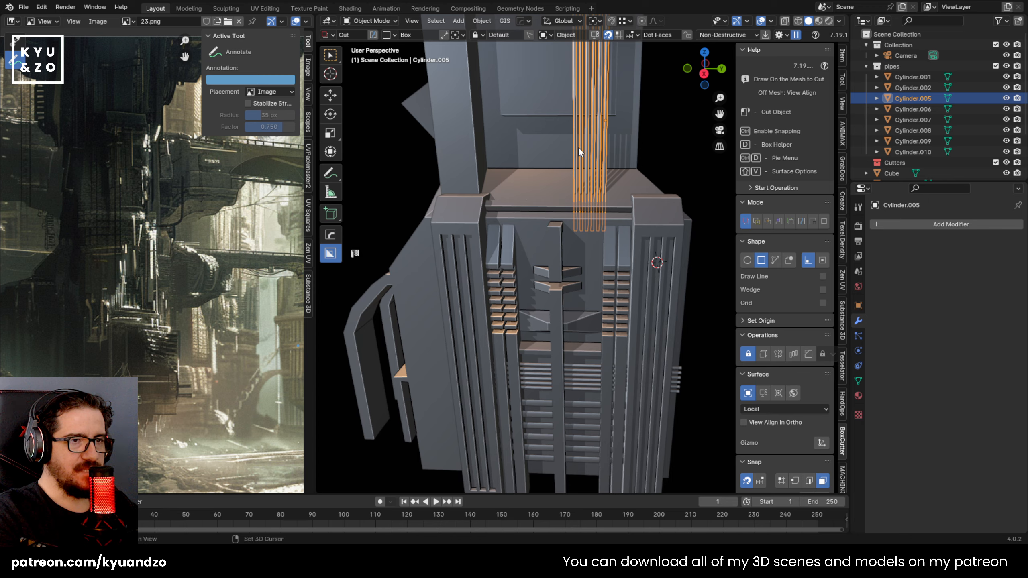
pyautogui.keyDown('shift'); pyautogui.moveTo(578, 146); pyautogui.dragTo(557, 245, button='middle'); pyautogui.keyUp('shift')
pyautogui.scroll(-4, 557, 245)
pyautogui.scroll(1, 557, 246)
pyautogui.click(509, 397)
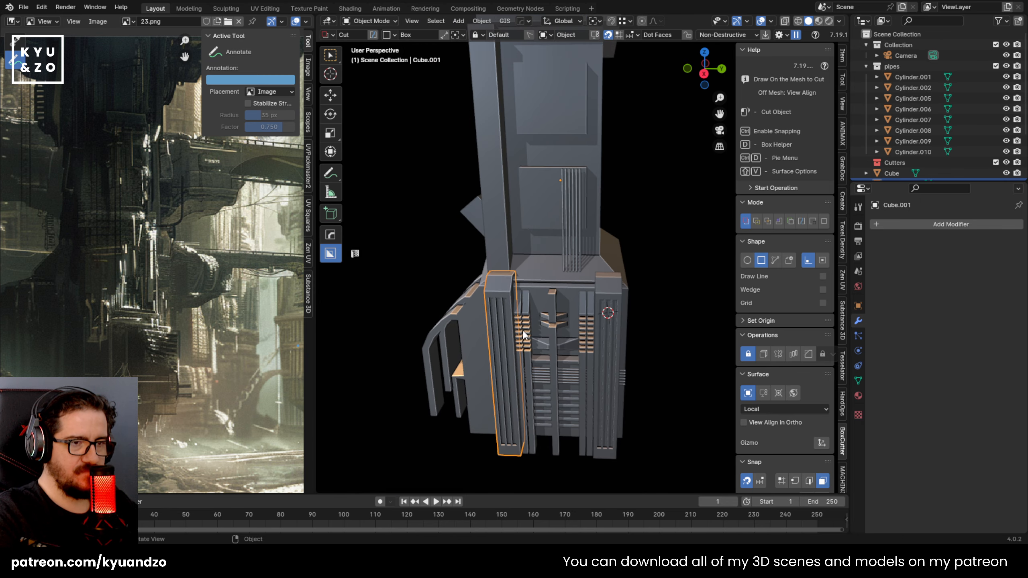
pyautogui.scroll(4, 549, 341)
pyautogui.click(509, 292)
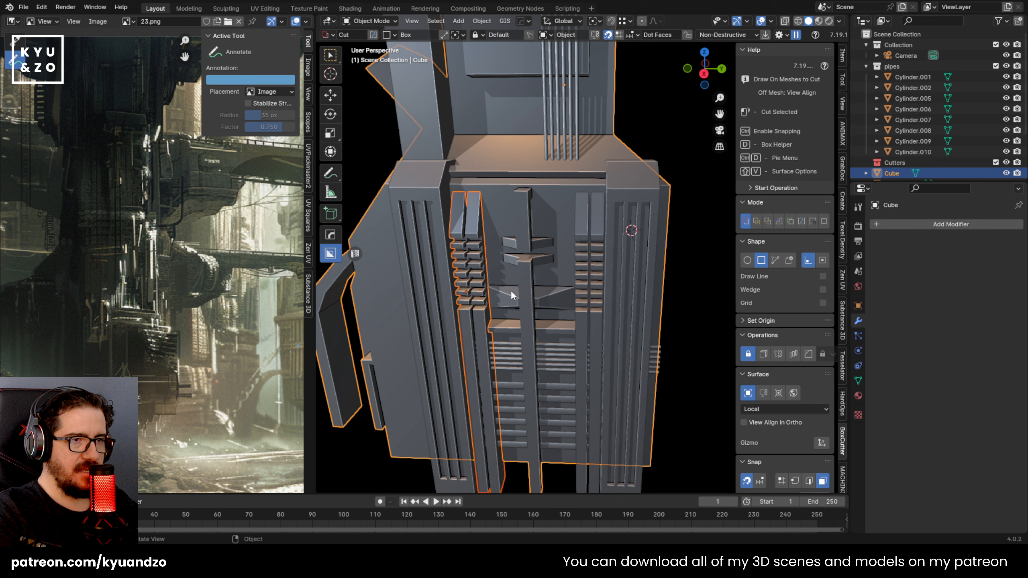
pyautogui.click(449, 278)
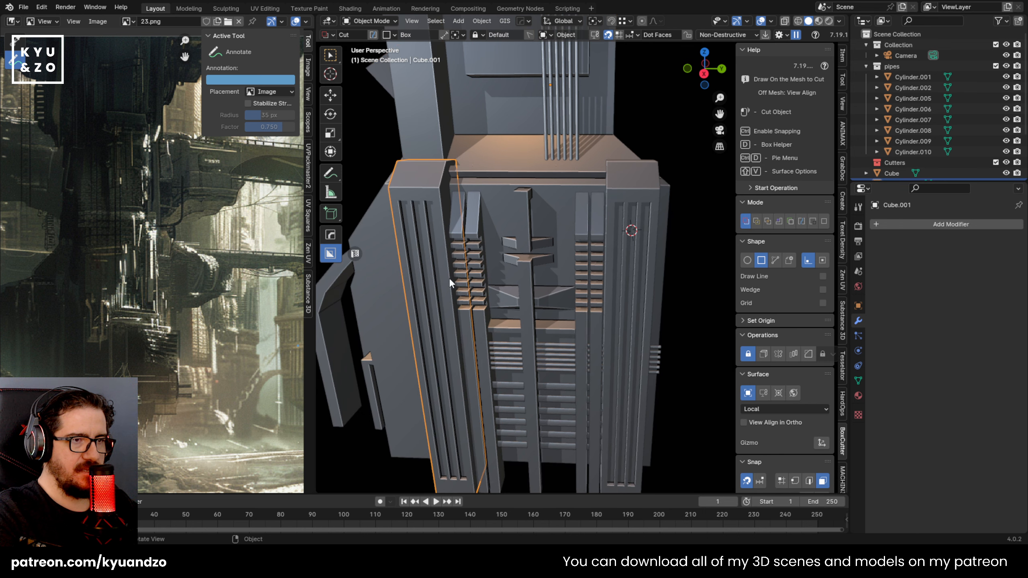
pyautogui.keyDown('shift'); pyautogui.click(584, 225); pyautogui.keyUp('shift')
pyautogui.keyDown('shift'); pyautogui.click(580, 238); pyautogui.keyUp('shift')
pyautogui.scroll(-2, 583, 221)
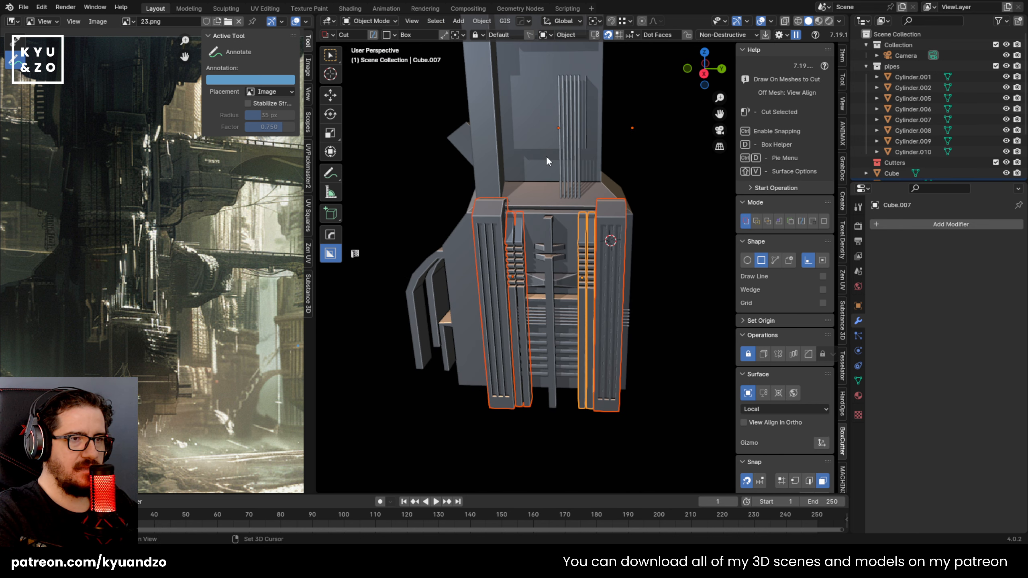
pyautogui.moveTo(546, 156); pyautogui.dragTo(533, 264, button='middle')
pyautogui.hotkey('ctrl', 's')
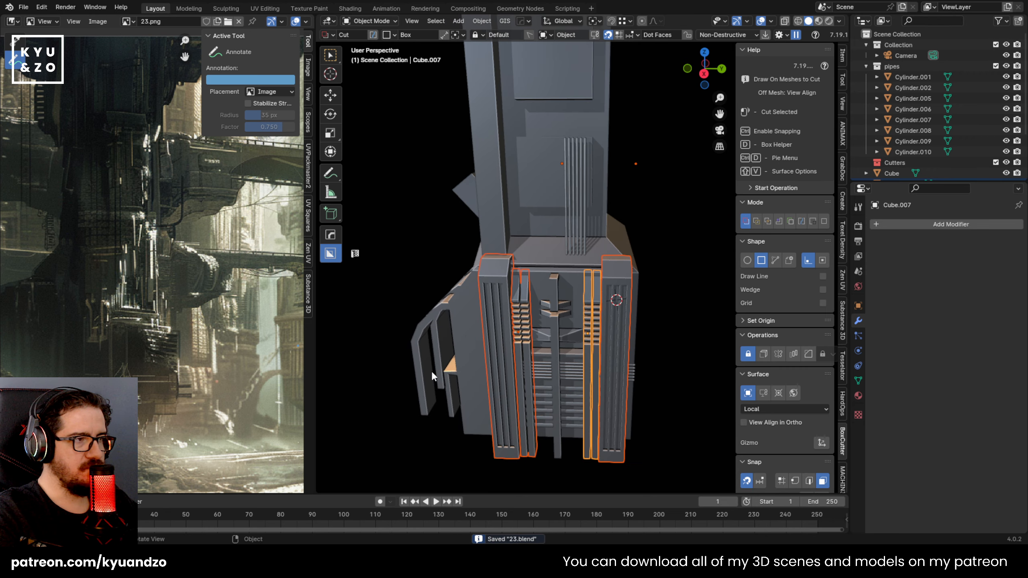
# Duplicate the selected pillars and strips about 2.17 m up along Z and scale the copies to 0.382 in height
pyautogui.hotkey('shift', 'd')
pyautogui.press('z')
pyautogui.click(606, 181)
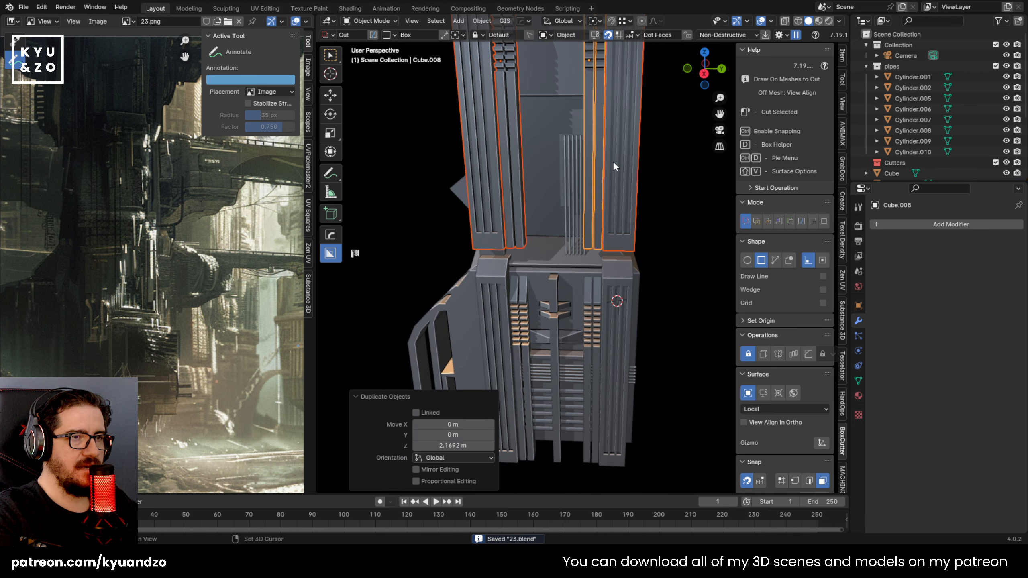
pyautogui.keyDown('shift'); pyautogui.moveTo(613, 160); pyautogui.dragTo(615, 228, button='middle'); pyautogui.keyUp('shift')
pyautogui.press('s')
pyautogui.press('z')
pyautogui.click(587, 127)
pyautogui.keyDown('shift'); pyautogui.moveTo(588, 127); pyautogui.dragTo(589, 210, button='middle'); pyautogui.keyUp('shift')
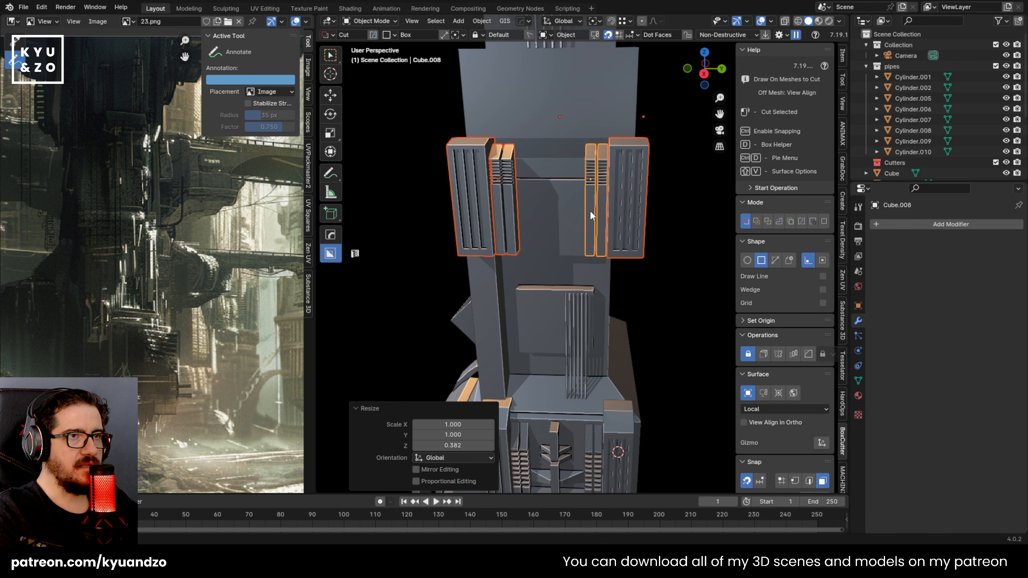
# Join the copied pillars and strips into one object and mirror it along Z with a bisecting HardOps Mirror
pyautogui.hotkey('ctrl', 'j')
pyautogui.scroll(1, 581, 155)
pyautogui.keyDown('shift'); pyautogui.moveTo(582, 156); pyautogui.dragTo(573, 206, button='middle'); pyautogui.keyUp('shift')
pyautogui.press('q')
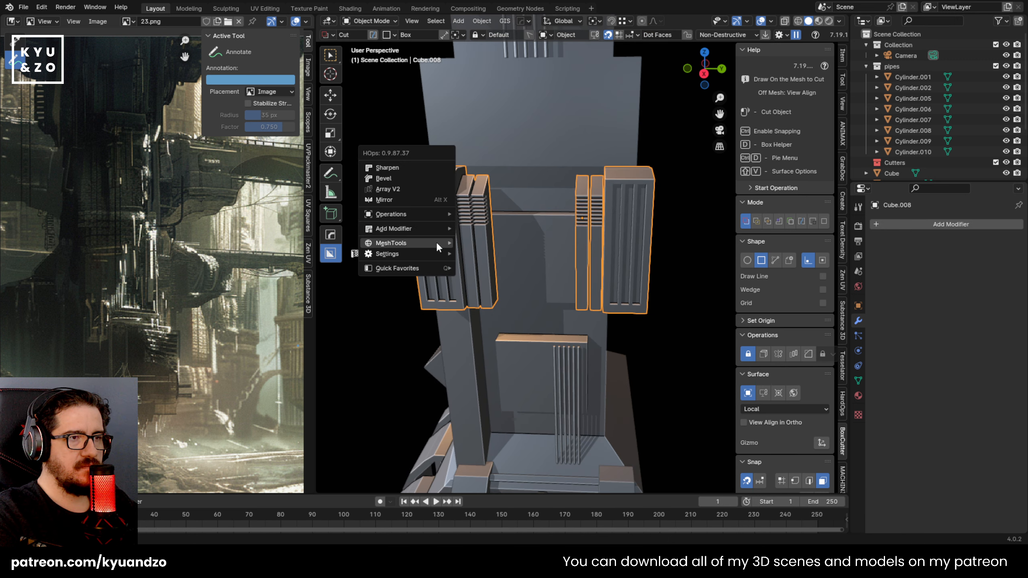
pyautogui.click(384, 200)
pyautogui.click(581, 140)
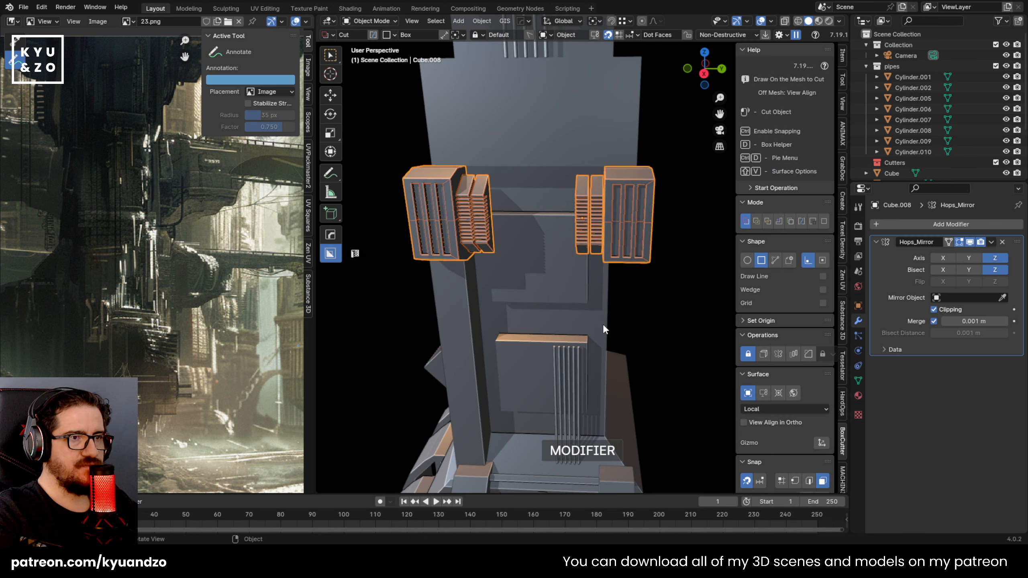
# Narrow the mirrored pillar group along Y, scaling it to 0.946 and again to 0.620
pyautogui.scroll(-2, 647, 210)
pyautogui.press('s')
pyautogui.press('y')
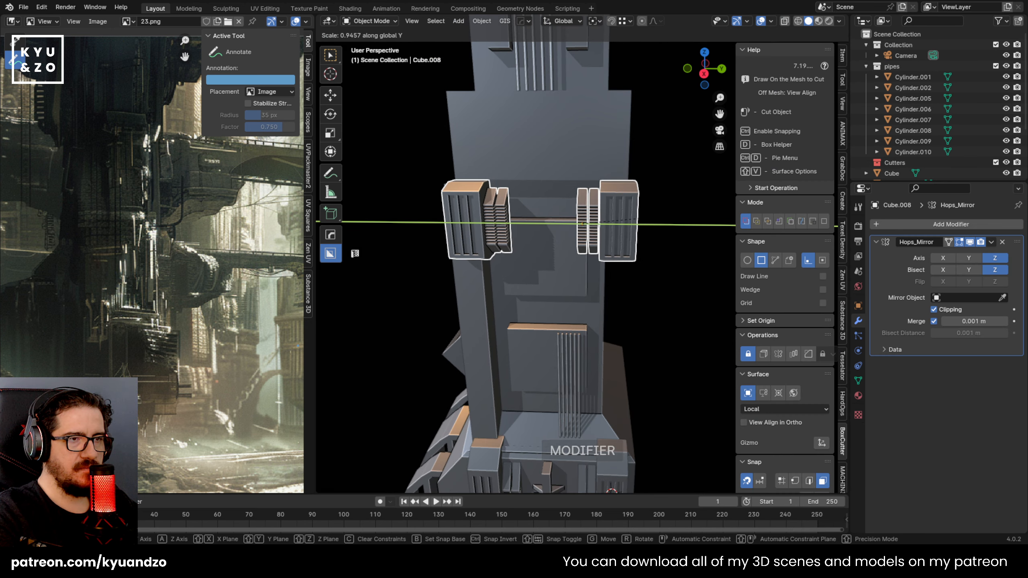
pyautogui.click(642, 203)
pyautogui.moveTo(571, 182); pyautogui.dragTo(543, 208, button='middle')
pyautogui.scroll(2, 543, 208)
pyautogui.press('s')
pyautogui.press('y')
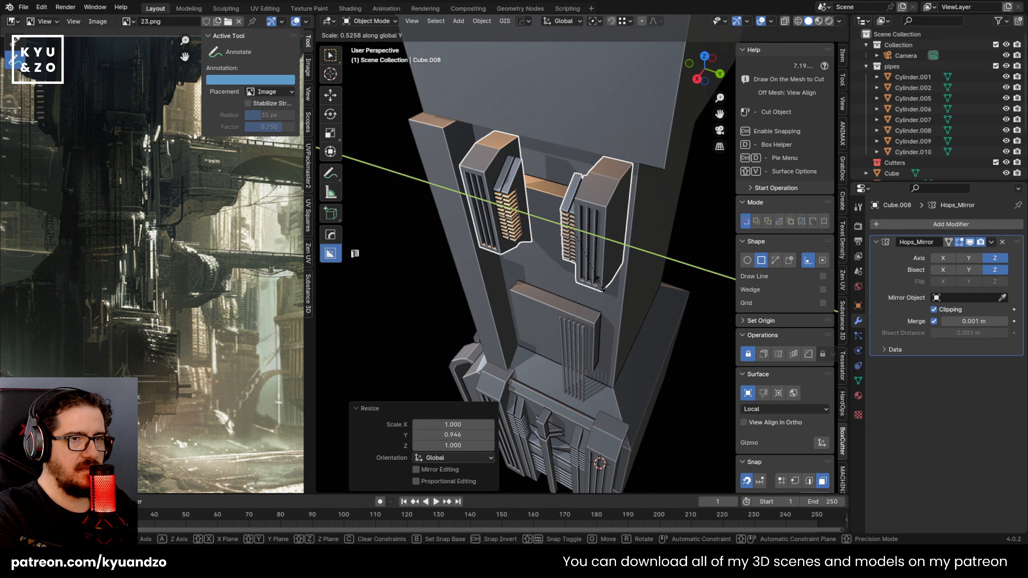
pyautogui.click(616, 306)
pyautogui.press('s')
pyautogui.press('z')
pyautogui.rightClick(637, 306)
pyautogui.press('s')
pyautogui.press('y')
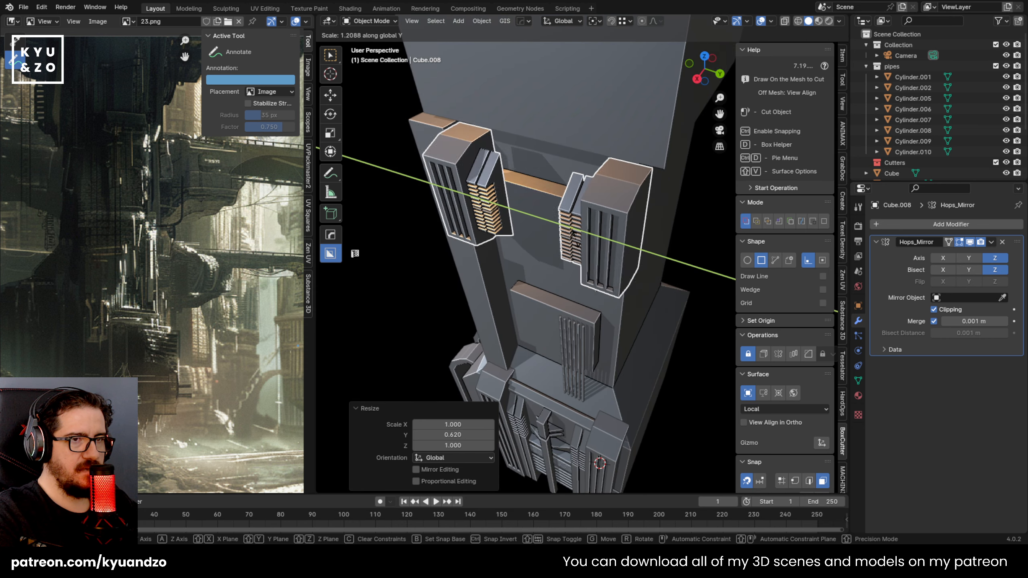
pyautogui.rightClick(577, 234)
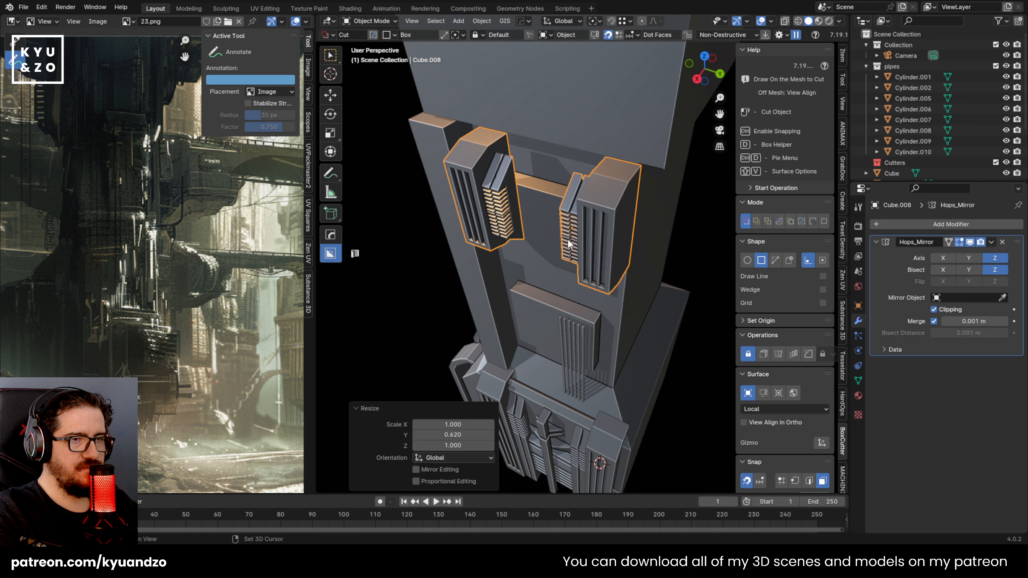
# Move the pillar group along X back against the recessed tower face beneath the wide block, and shift it sideways along Y
pyautogui.press('g')
pyautogui.press('y')
pyautogui.press('x')
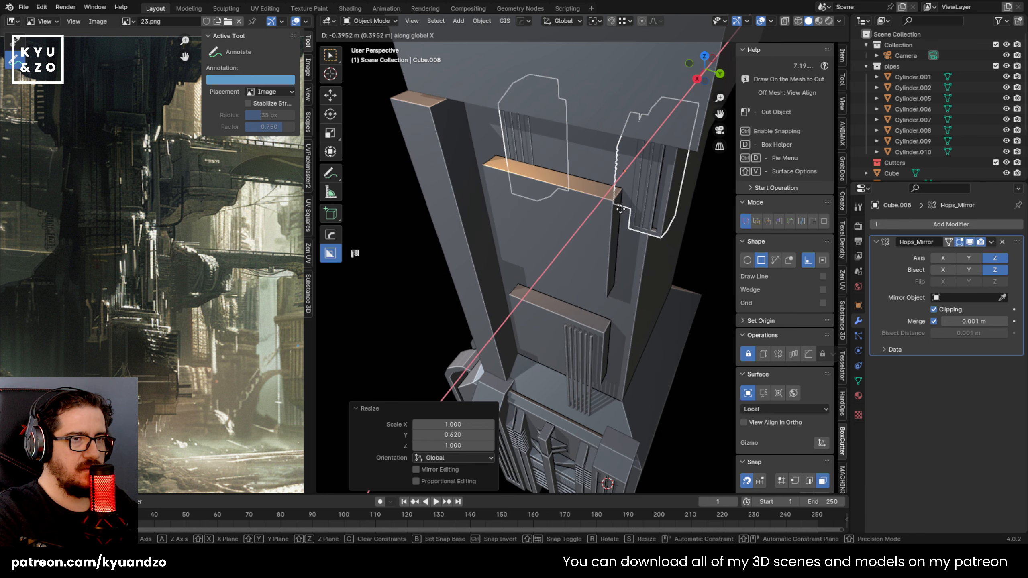
pyautogui.click(578, 223)
pyautogui.keyDown('shift'); pyautogui.moveTo(579, 223); pyautogui.dragTo(608, 273, button='middle'); pyautogui.keyUp('shift')
pyautogui.press('g')
pyautogui.press('y')
pyautogui.click(625, 247)
pyautogui.press('g')
pyautogui.press('y')
pyautogui.press('x')
pyautogui.click(580, 274)
# Check the grooved front faces in Edit Mode and apply the pillar group's Mirror modifier
pyautogui.scroll(4, 608, 273)
pyautogui.press('Tab')
pyautogui.click(605, 231)
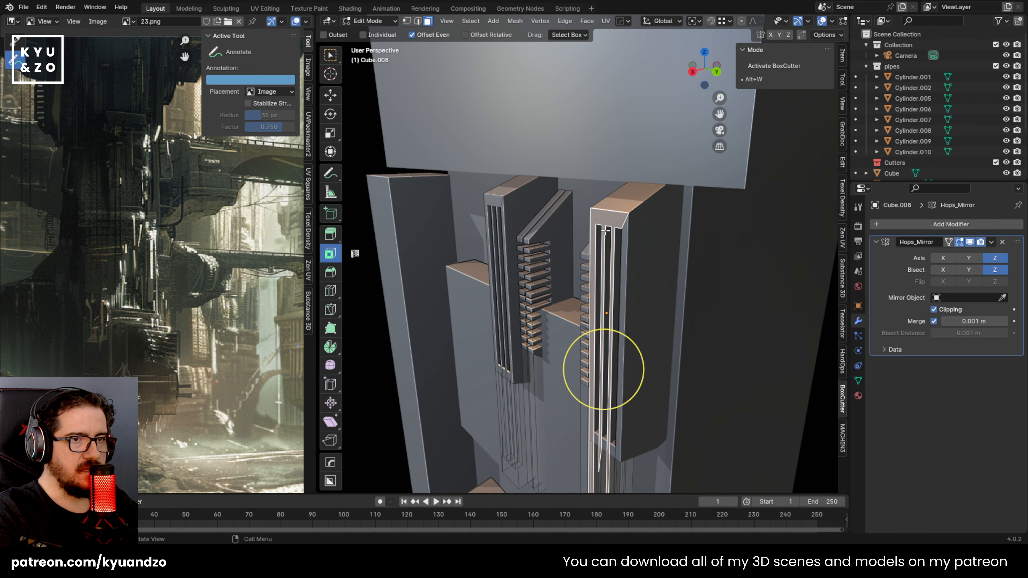
pyautogui.keyDown('shift'); pyautogui.click(625, 234); pyautogui.keyUp('shift')
pyautogui.keyDown('shift'); pyautogui.moveTo(591, 470); pyautogui.dragTo(605, 316, button='middle'); pyautogui.keyUp('shift')
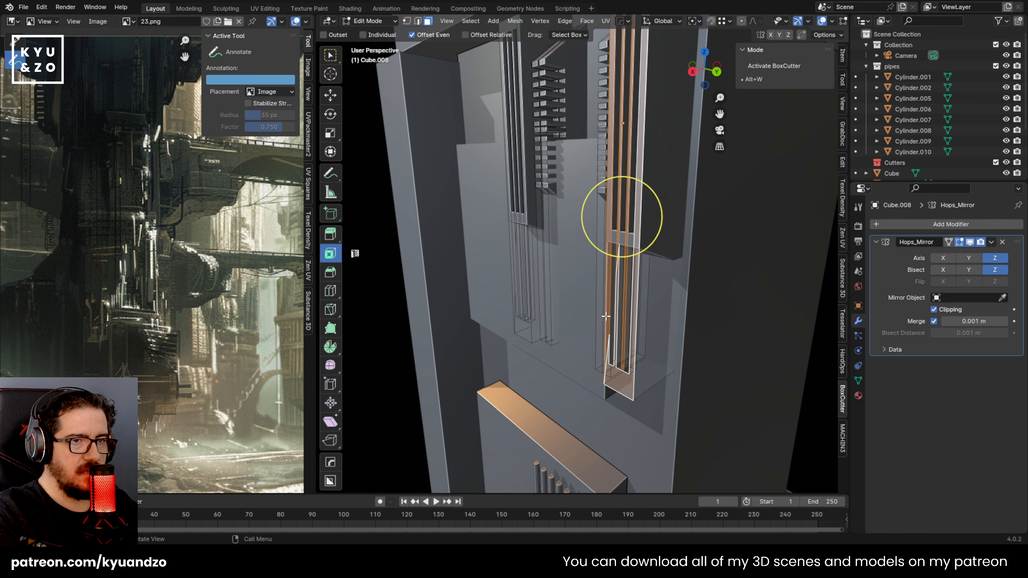
pyautogui.press('Tab')
pyautogui.click(992, 241)
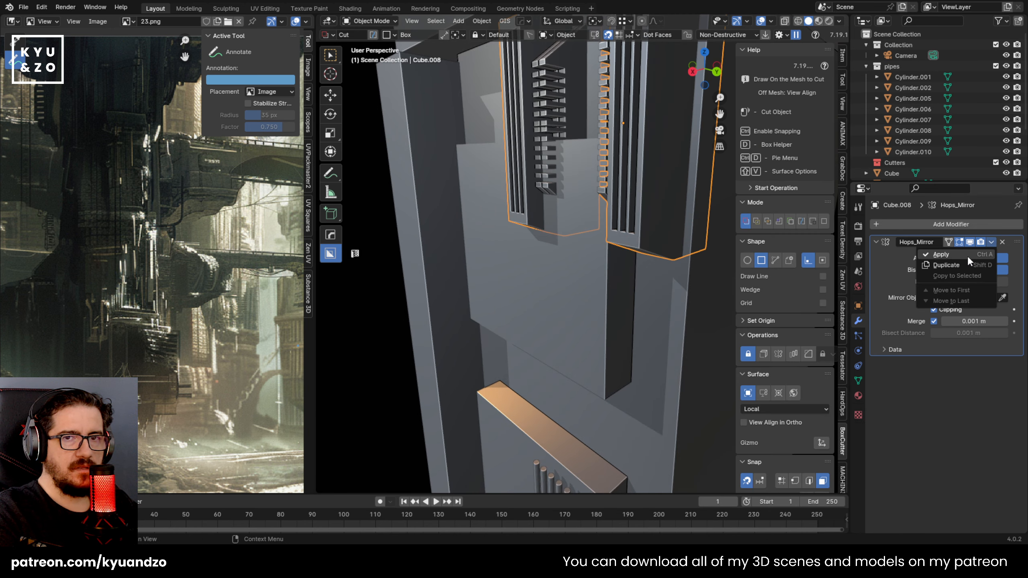
pyautogui.click(967, 254)
# Select the upper and lower front faces of both grooved pillars and extrude them outward about 0.048 m
pyautogui.keyDown('shift'); pyautogui.moveTo(615, 242); pyautogui.dragTo(600, 310, button='middle'); pyautogui.keyUp('shift')
pyautogui.press('Tab')
pyautogui.click(608, 310)
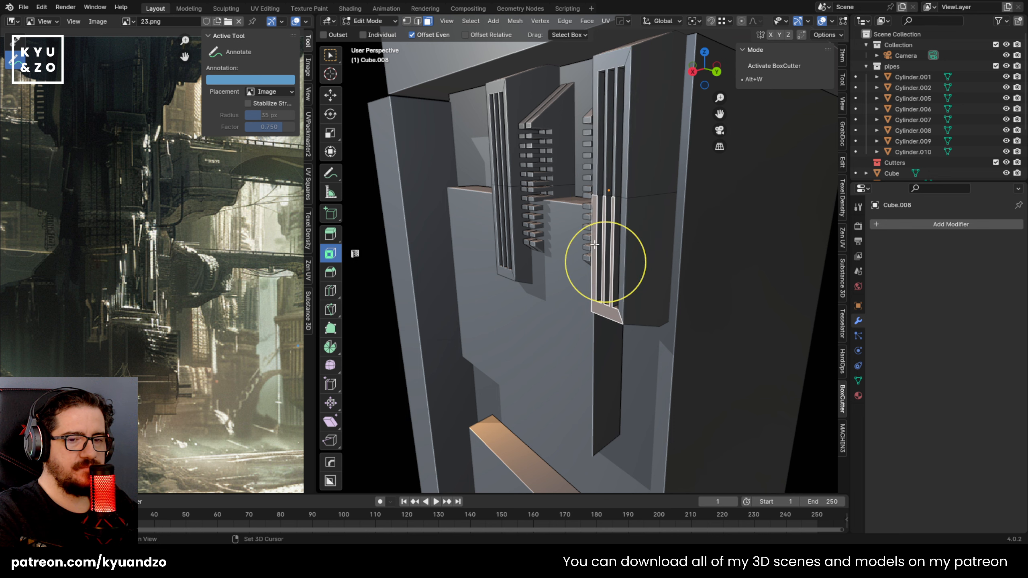
pyautogui.keyDown('shift'); pyautogui.moveTo(596, 242); pyautogui.dragTo(593, 300, button='middle'); pyautogui.keyUp('shift')
pyautogui.keyDown('shift'); pyautogui.click(622, 246); pyautogui.keyUp('shift')
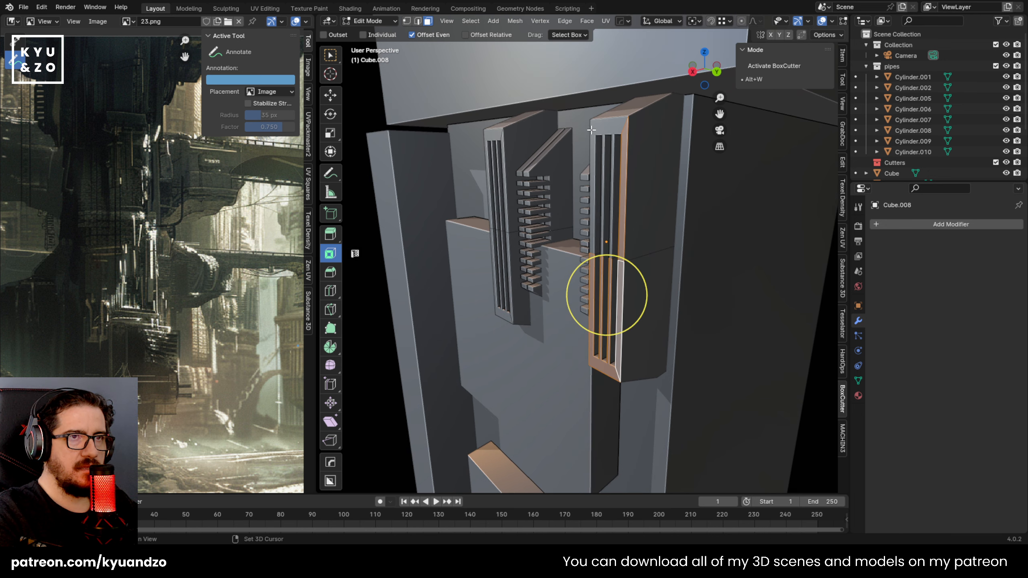
pyautogui.moveTo(592, 129); pyautogui.dragTo(504, 205, button='middle')
pyautogui.keyDown('shift'); pyautogui.click(515, 217); pyautogui.keyUp('shift')
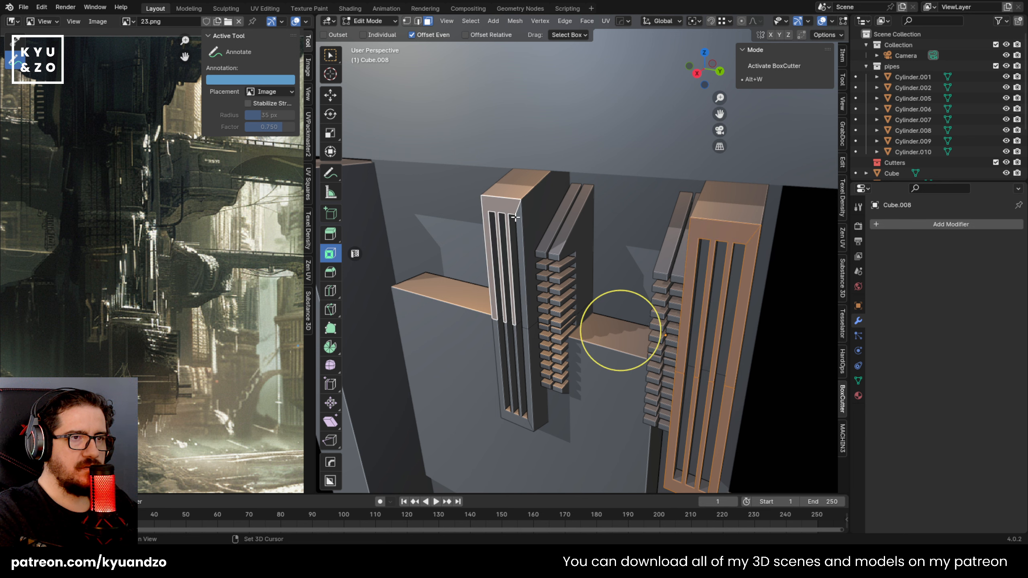
pyautogui.keyDown('shift'); pyautogui.click(527, 342); pyautogui.keyUp('shift')
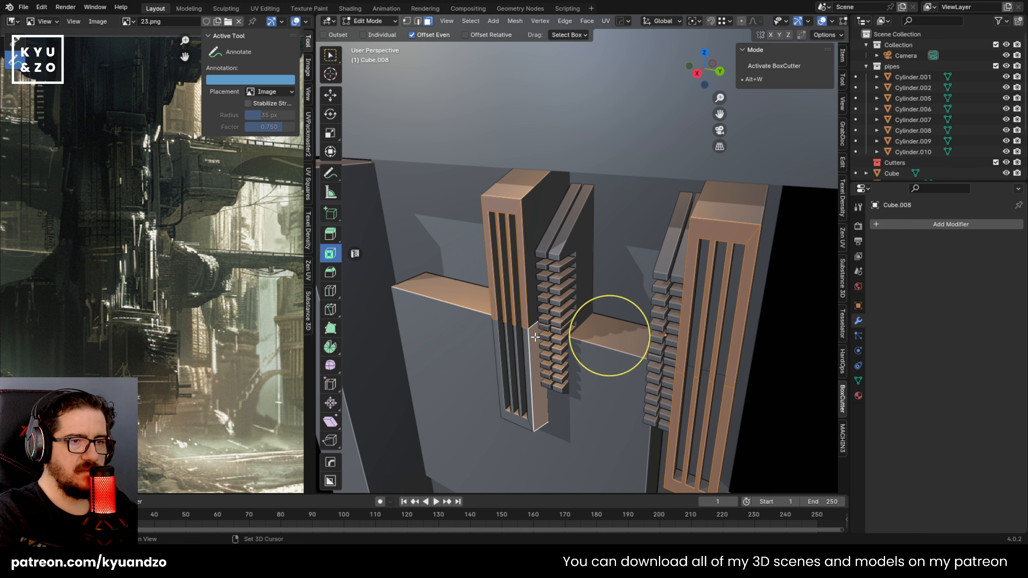
pyautogui.keyDown('shift'); pyautogui.moveTo(535, 337); pyautogui.dragTo(521, 302, button='middle'); pyautogui.keyUp('shift')
pyautogui.keyDown('shift'); pyautogui.click(501, 388); pyautogui.keyUp('shift')
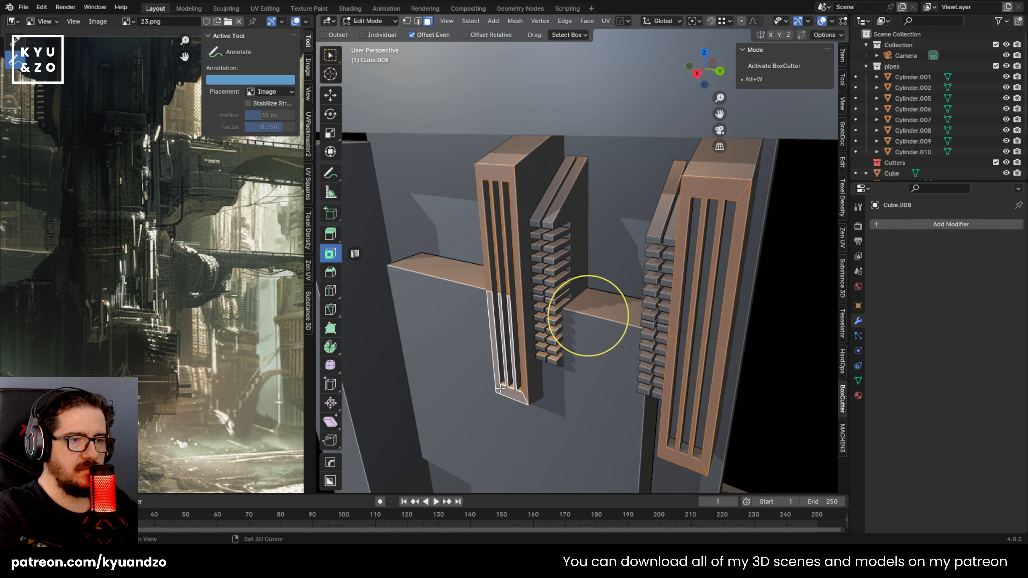
pyautogui.keyDown('shift'); pyautogui.moveTo(572, 270); pyautogui.dragTo(564, 203, button='middle'); pyautogui.keyUp('shift')
pyautogui.scroll(-2, 525, 177)
pyautogui.scroll(3, 565, 203)
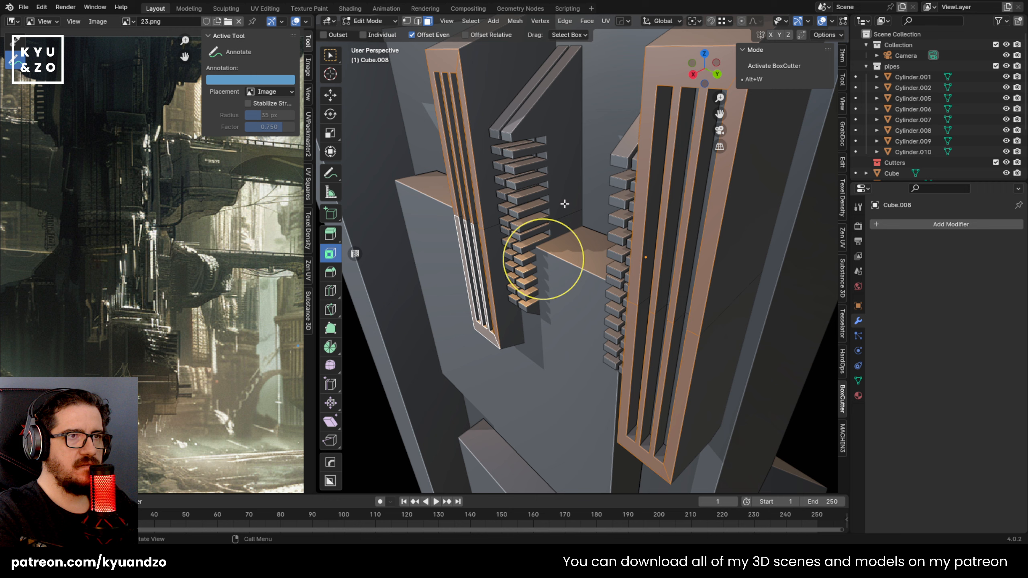
pyautogui.press('e')
pyautogui.click(533, 226)
# Scale the extruded front faces down along Z to give the pillars sloped ends, and return to Object Mode
pyautogui.scroll(-3, 677, 223)
pyautogui.press('s')
pyautogui.press('z')
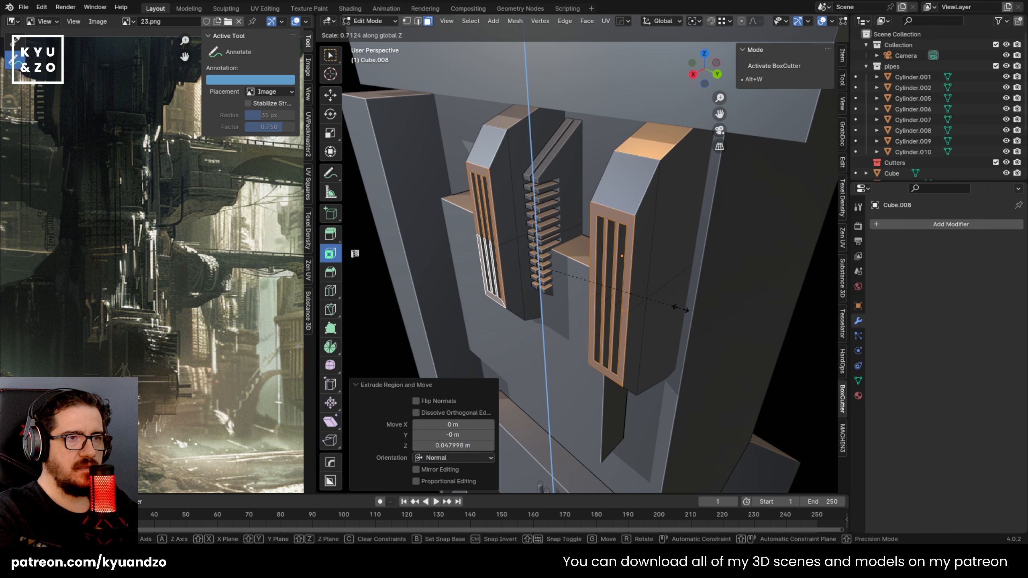
pyautogui.click(651, 247)
pyautogui.moveTo(651, 247); pyautogui.dragTo(641, 229, button='middle')
pyautogui.press('Tab')
pyautogui.scroll(-3, 557, 208)
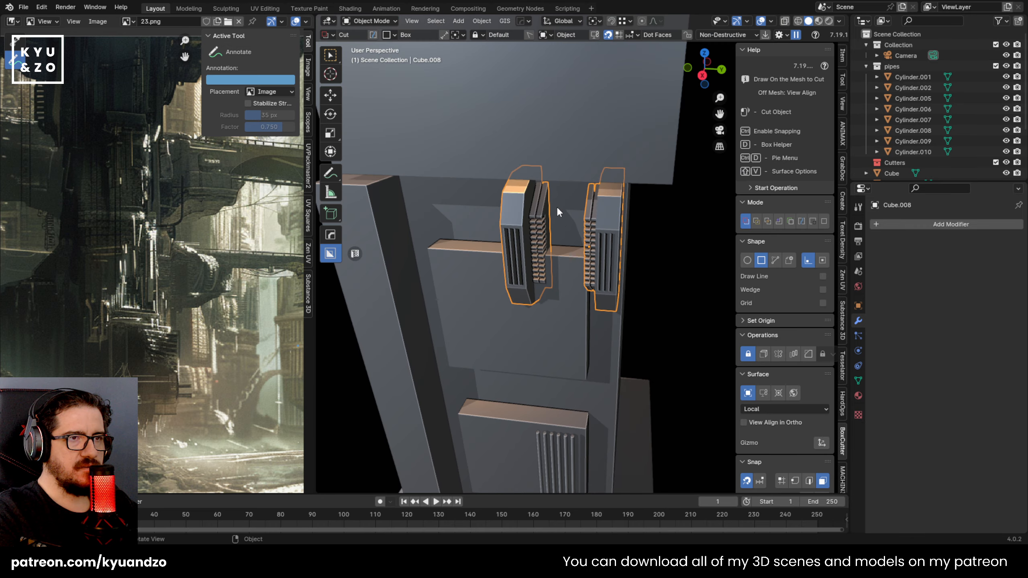
# Scale the pillar group to about 0.79 along Y and move it about 0.032 m along Y
pyautogui.scroll(-4, 557, 207)
pyautogui.scroll(2, 559, 209)
pyautogui.moveTo(563, 252)
pyautogui.mouseDown(button='middle')
pyautogui.moveTo(566, 230)
pyautogui.moveTo(558, 268)
pyautogui.mouseUp(button='middle')
pyautogui.scroll(-3, 558, 267)
pyautogui.scroll(3, 555, 263)
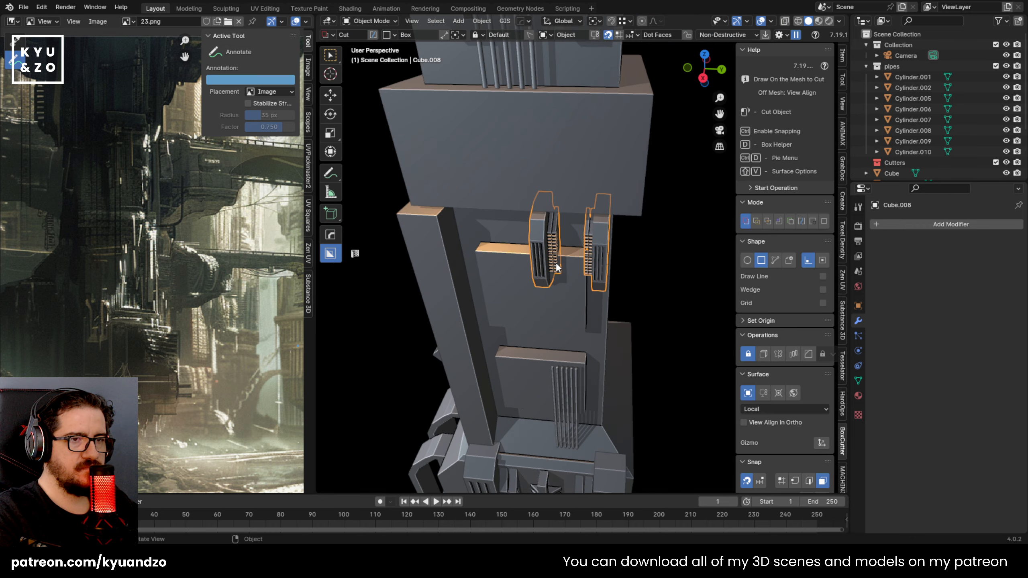
pyautogui.scroll(4, 556, 263)
pyautogui.press('s')
pyautogui.press('y')
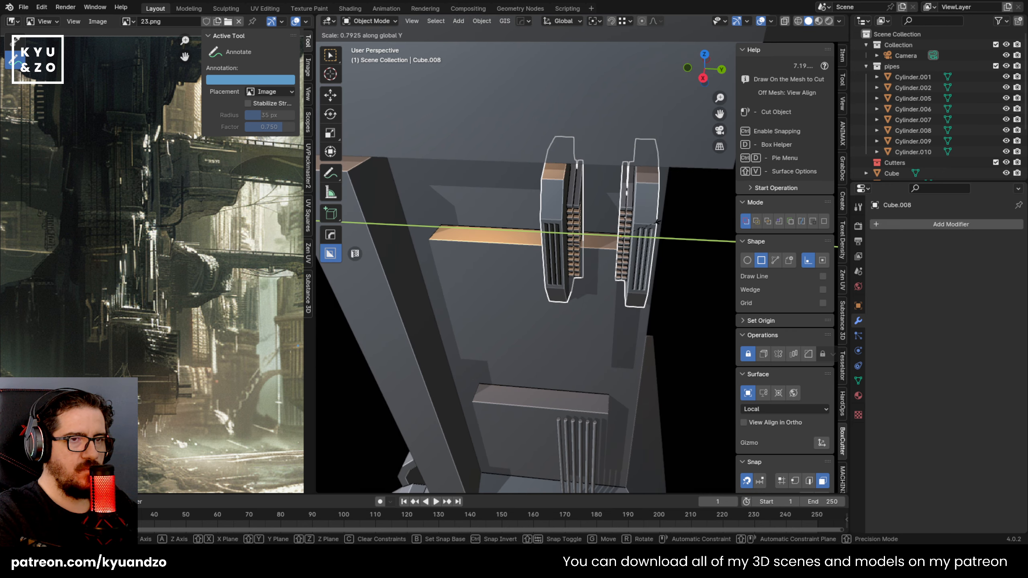
pyautogui.click(655, 223)
pyautogui.press('g')
pyautogui.press('y')
pyautogui.click(660, 220)
pyautogui.moveTo(660, 219)
pyautogui.mouseDown(button='middle')
pyautogui.moveTo(636, 208)
pyautogui.moveTo(663, 221)
pyautogui.mouseUp(button='middle')
# Add two copies of the pillar group along Y, offsetting the second by -0.32154 m, and select all three groups
pyautogui.hotkey('shift', 'd')
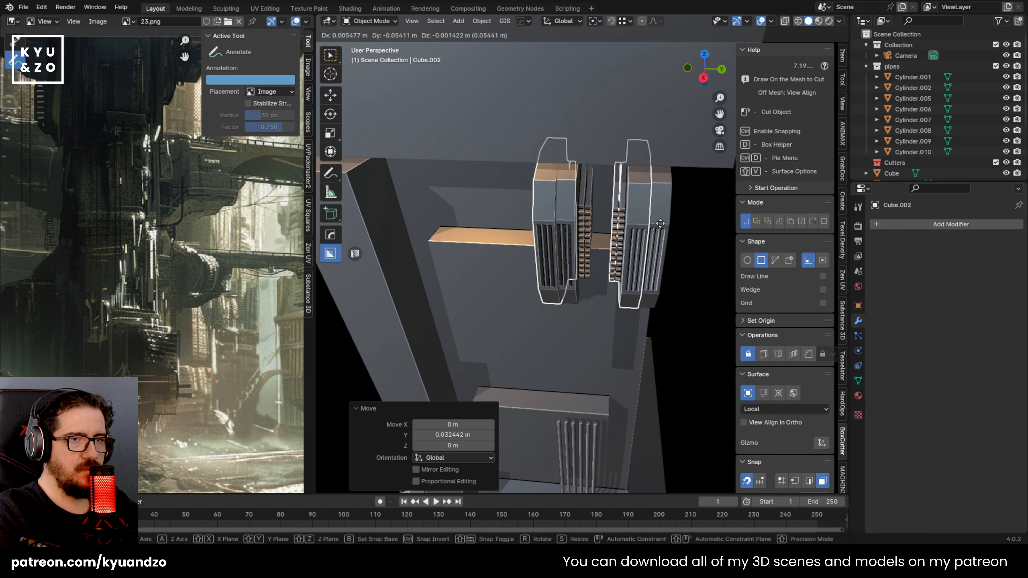
pyautogui.press('y')
pyautogui.click(582, 222)
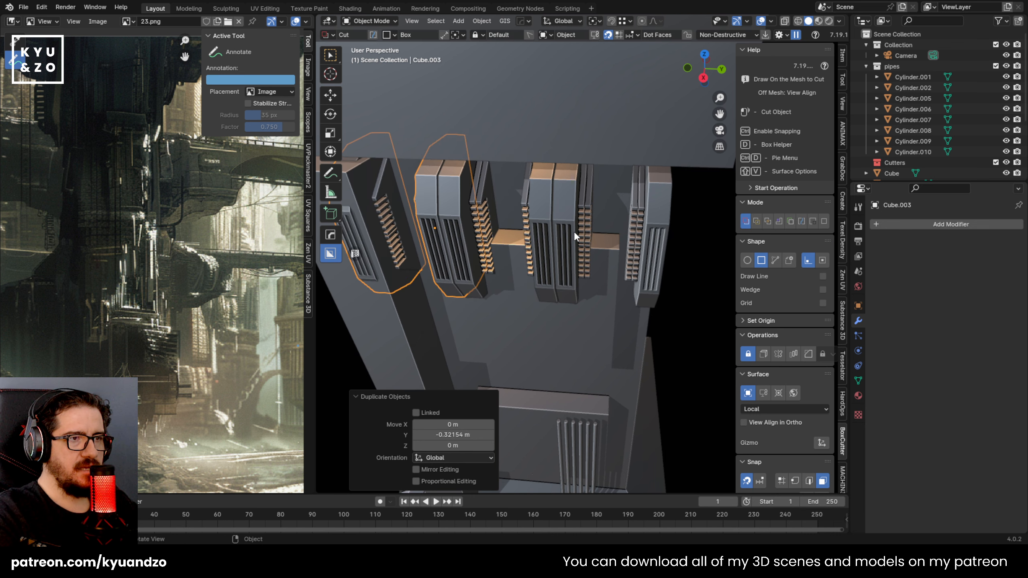
pyautogui.keyDown('shift'); pyautogui.click(480, 189); pyautogui.keyUp('shift')
pyautogui.keyDown('shift'); pyautogui.click(550, 208); pyautogui.keyUp('shift')
pyautogui.keyDown('shift'); pyautogui.click(562, 208); pyautogui.keyUp('shift')
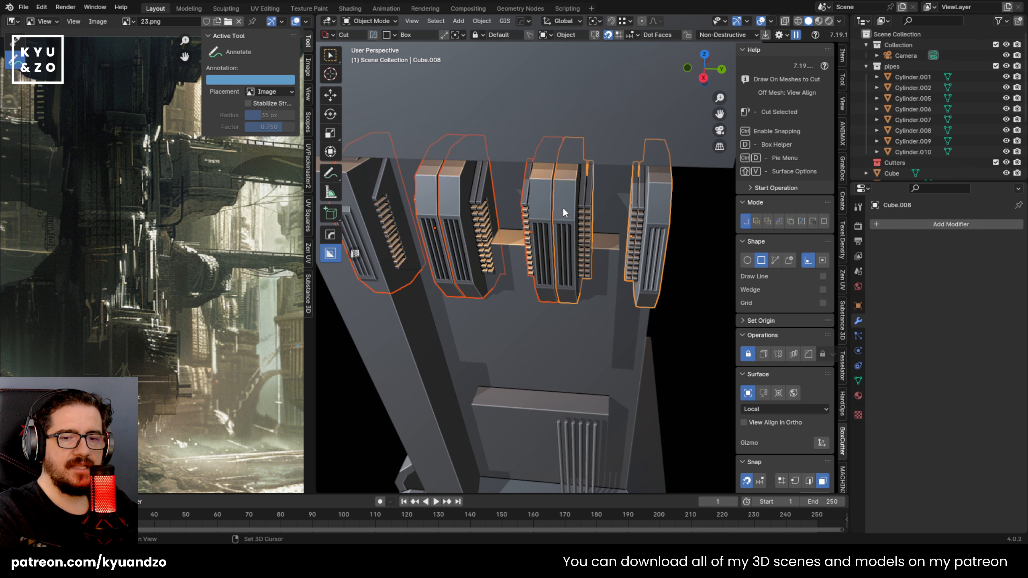
# Scale the selected pillar groups down to about 0.86 along Y and join them into one object
pyautogui.press('s')
pyautogui.press('y')
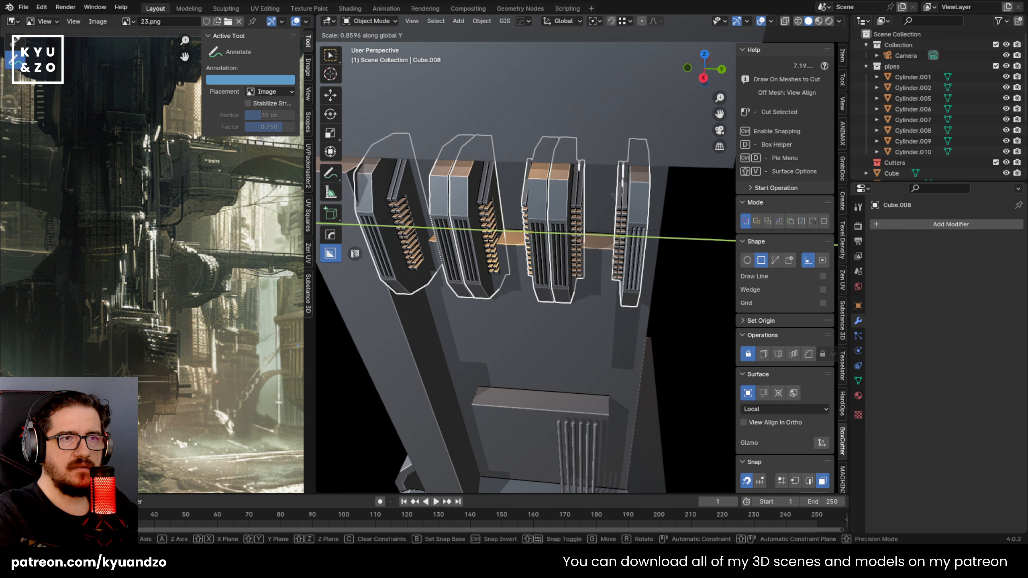
pyautogui.click(642, 226)
pyautogui.scroll(-3, 622, 228)
pyautogui.hotkey('ctrl', 'j')
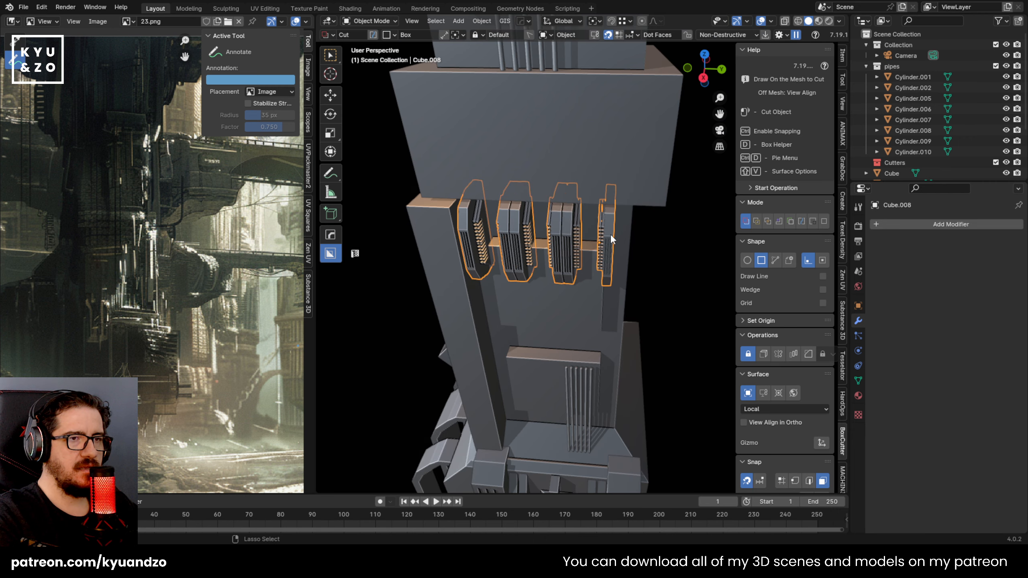
# Scale the joined pillar row to 1.179 along Y and move it 0.067447 m along Y
pyautogui.scroll(2, 607, 242)
pyautogui.moveTo(590, 297); pyautogui.dragTo(599, 272, button='middle')
pyautogui.press('s')
pyautogui.press('y')
pyautogui.click(671, 248)
pyautogui.press('g')
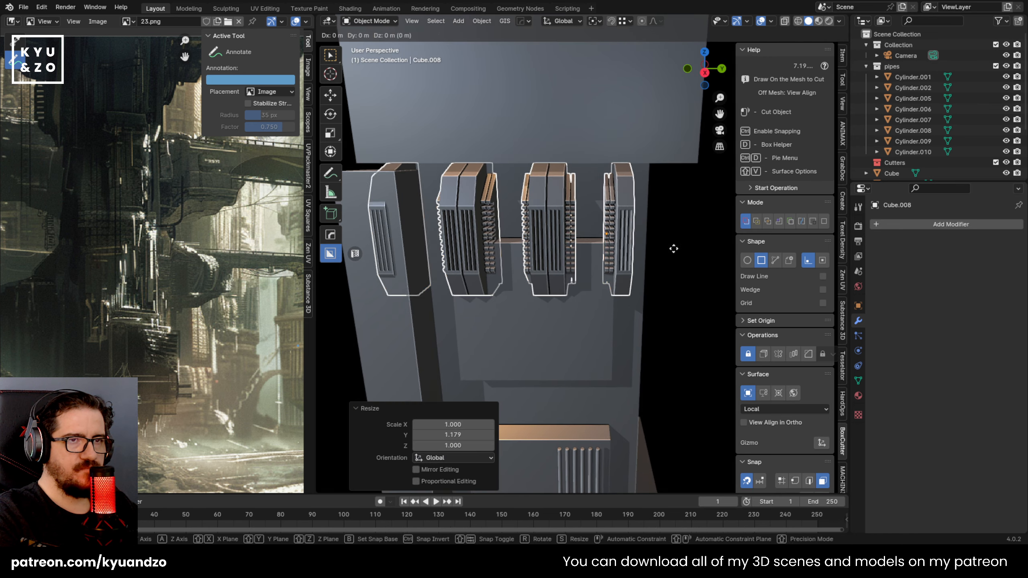
pyautogui.press('y')
pyautogui.click(688, 251)
pyautogui.moveTo(649, 251)
pyautogui.mouseDown(button='middle')
pyautogui.moveTo(609, 250)
pyautogui.moveTo(631, 255)
pyautogui.mouseUp(button='middle')
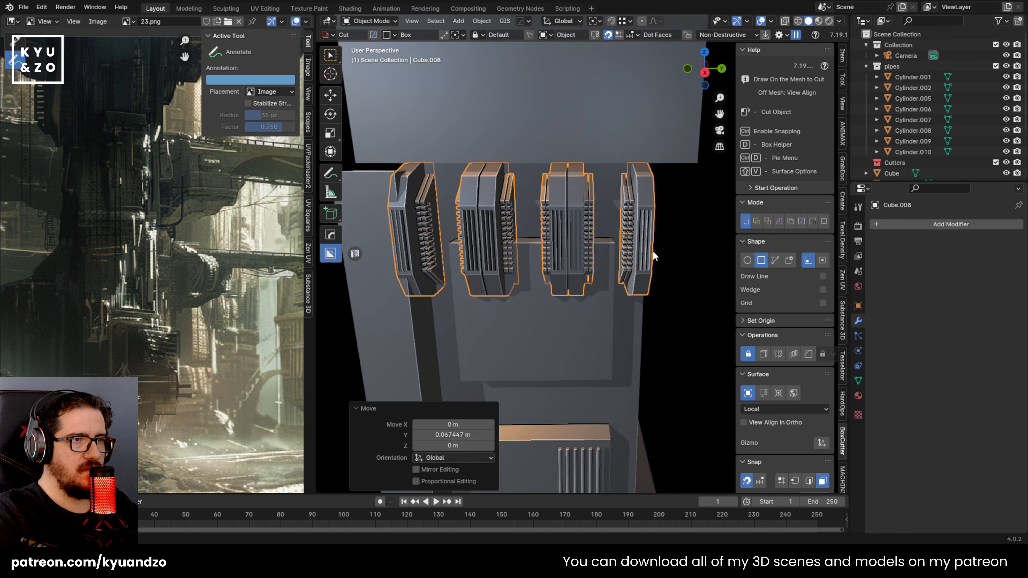
# Scale the pillar row to 0.957 along Y to fit it within the tower face
pyautogui.press('s')
pyautogui.press('y')
pyautogui.click(649, 237)
pyautogui.scroll(-5, 652, 240)
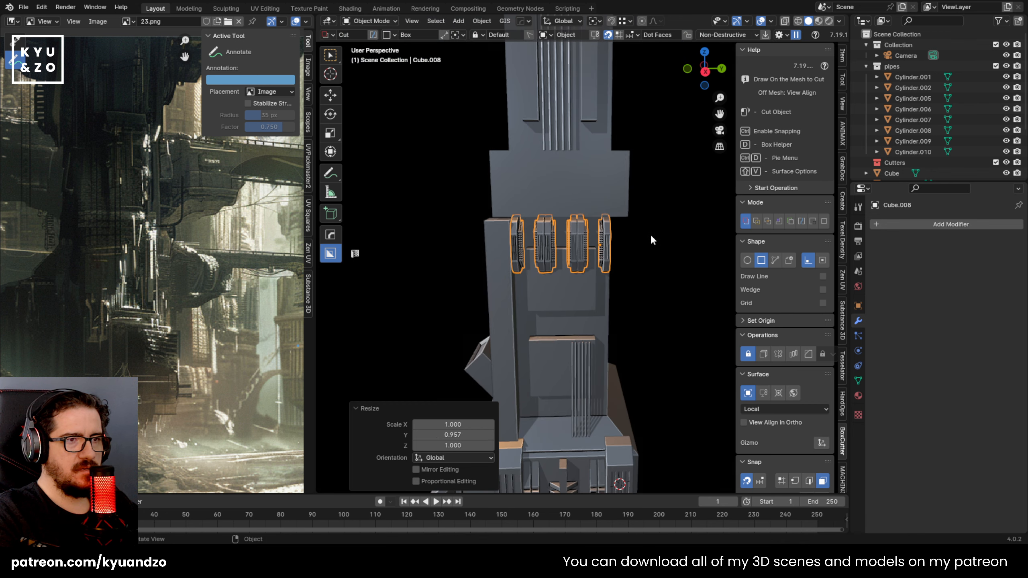
# Try deleting the tall side column, and undo the deletion
pyautogui.click(512, 289)
pyautogui.press('Delete')
pyautogui.moveTo(512, 295); pyautogui.dragTo(513, 288, button='middle')
pyautogui.hotkey('ctrl', 'z')
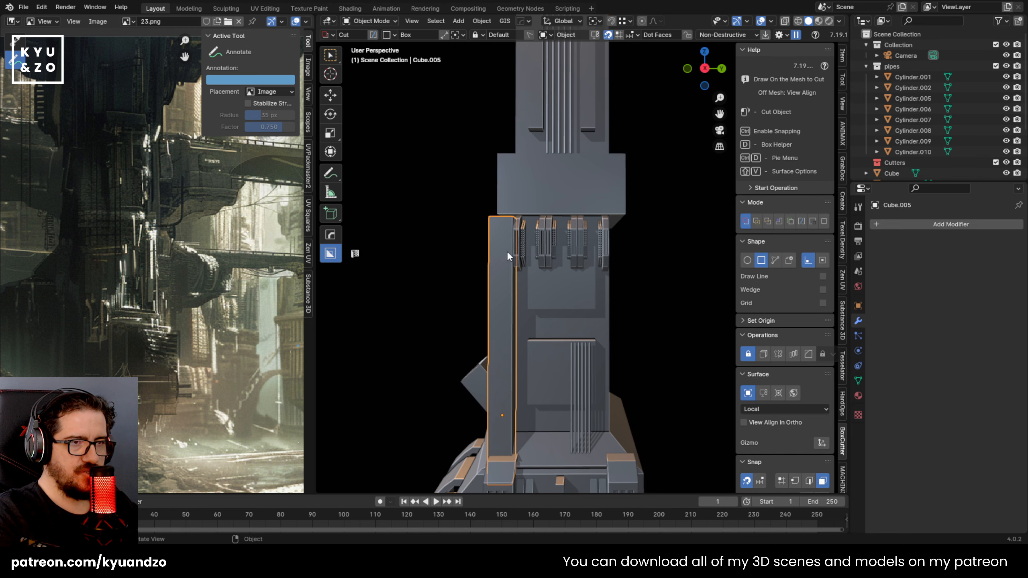
# Activate BoxCutter for the tall side column in Object Mode and save the file
pyautogui.moveTo(506, 251); pyautogui.dragTo(547, 233, button='middle')
pyautogui.scroll(-1, 550, 243)
pyautogui.scroll(2, 528, 195)
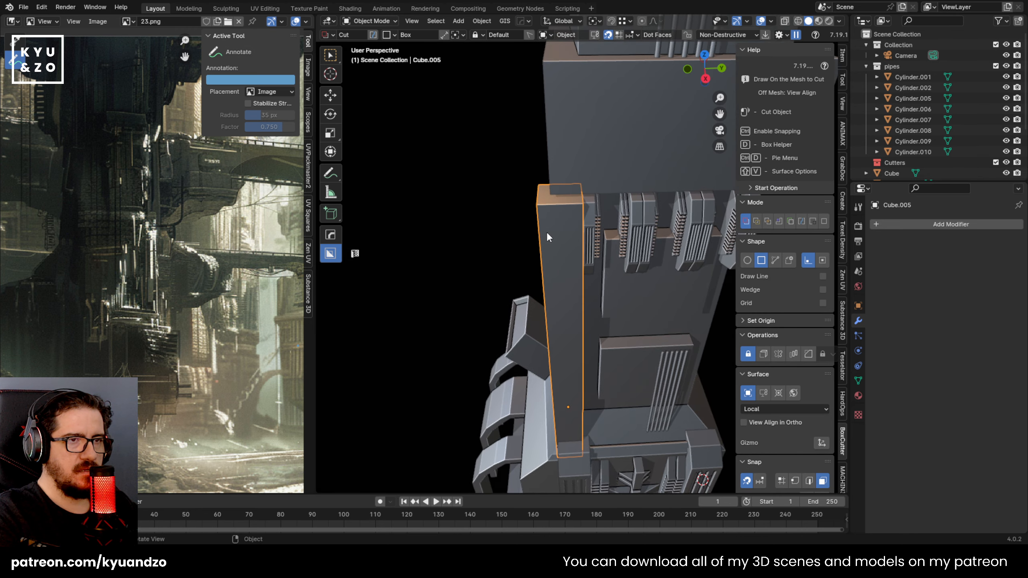
pyautogui.press('Tab')
pyautogui.press('Tab')
pyautogui.hotkey('alt', 'w')
pyautogui.hotkey('ctrl', 's')
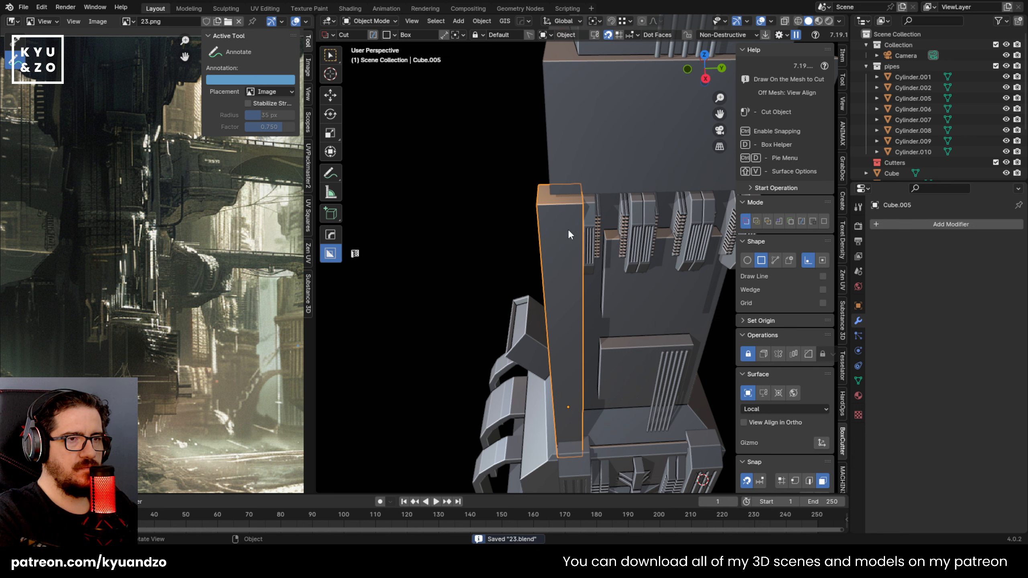
# Try a BoxCutter box cut at the side column's upper part, and undo it
pyautogui.moveTo(515, 230); pyautogui.dragTo(555, 228)
pyautogui.click(480, 236)
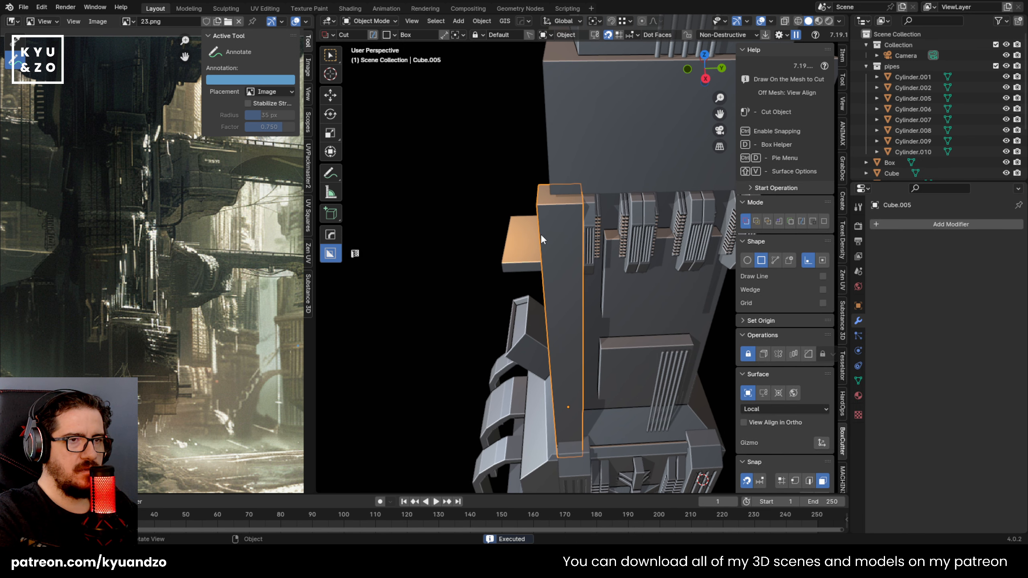
pyautogui.hotkey('ctrl', 'z')
pyautogui.hotkey('ctrl', 'z')
pyautogui.hotkey('ctrl', 'z')
pyautogui.scroll(-3, 487, 248)
pyautogui.scroll(2, 489, 247)
pyautogui.press('Tab')
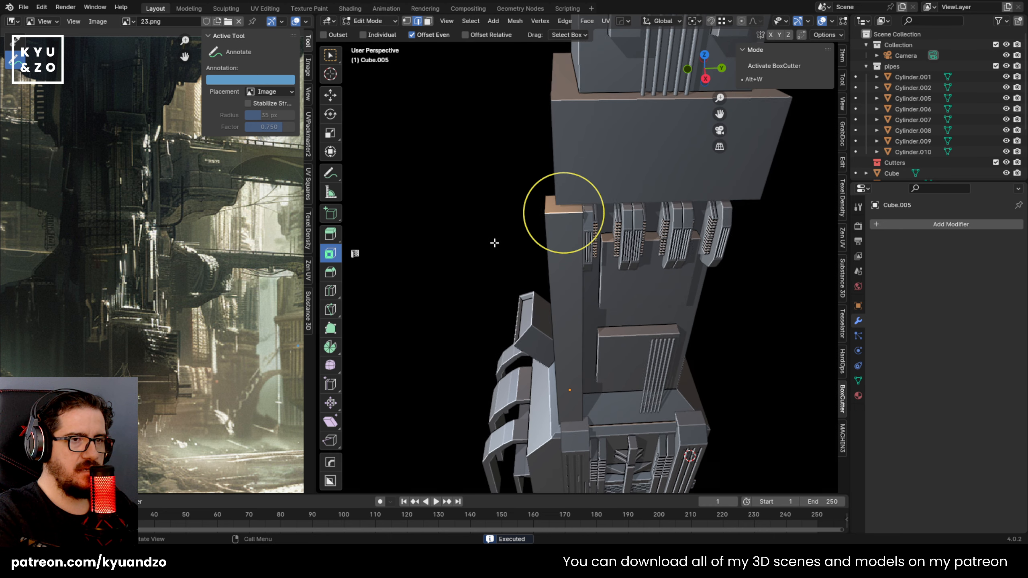
pyautogui.press('Tab')
pyautogui.hotkey('alt', 'w')
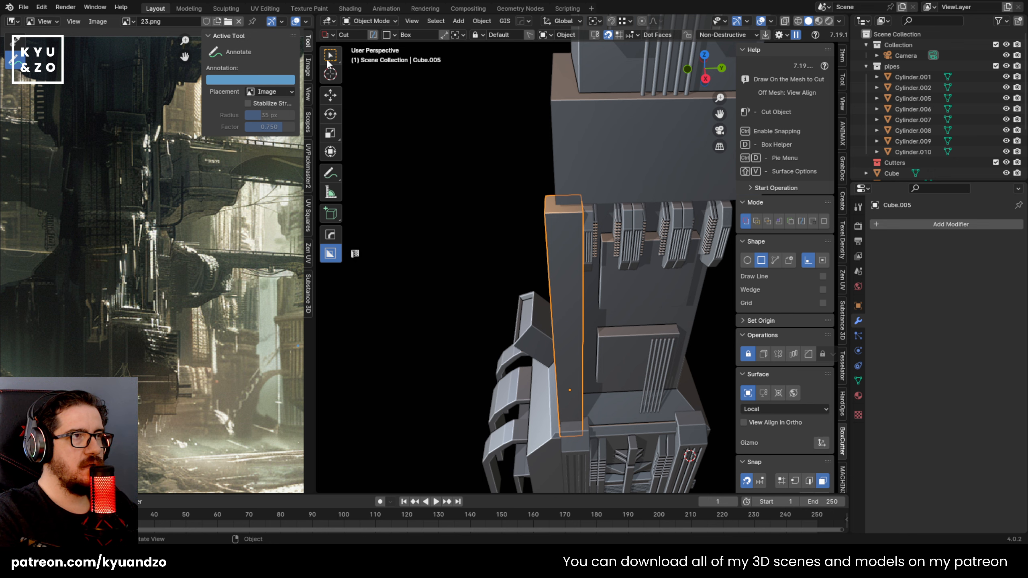
# Switch to the selection tool and apply the tall side column's transforms
pyautogui.click(329, 63)
pyautogui.moveTo(477, 272); pyautogui.dragTo(541, 264, button='middle')
pyautogui.press('Tab')
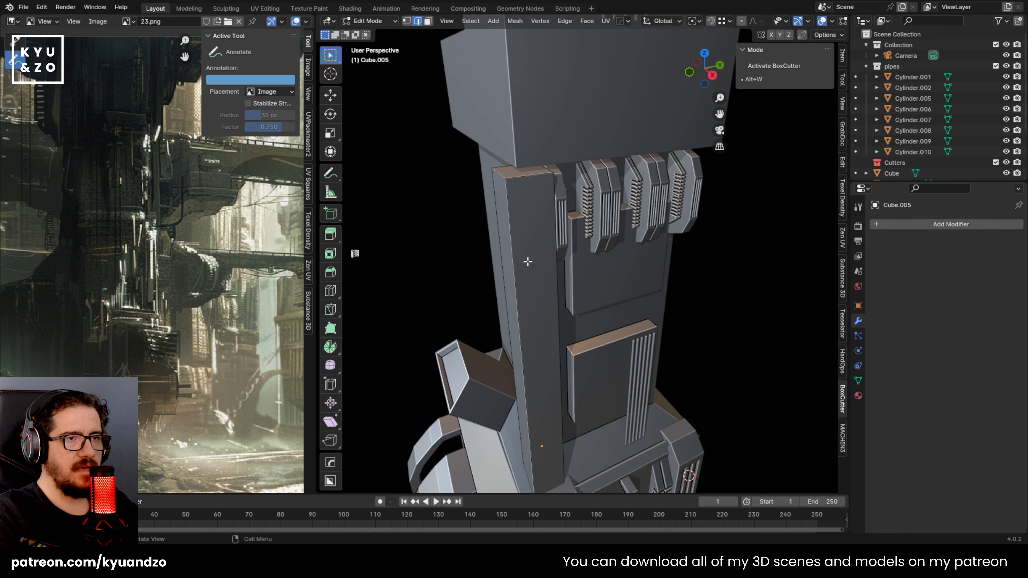
pyautogui.press('Tab')
pyautogui.hotkey('ctrl', 'a')
pyautogui.click(527, 259)
pyautogui.click(469, 208)
pyautogui.click(520, 191)
# Scale the column's top and bottom front edges to 0.682 along Z to slope both ends
pyautogui.press('Tab')
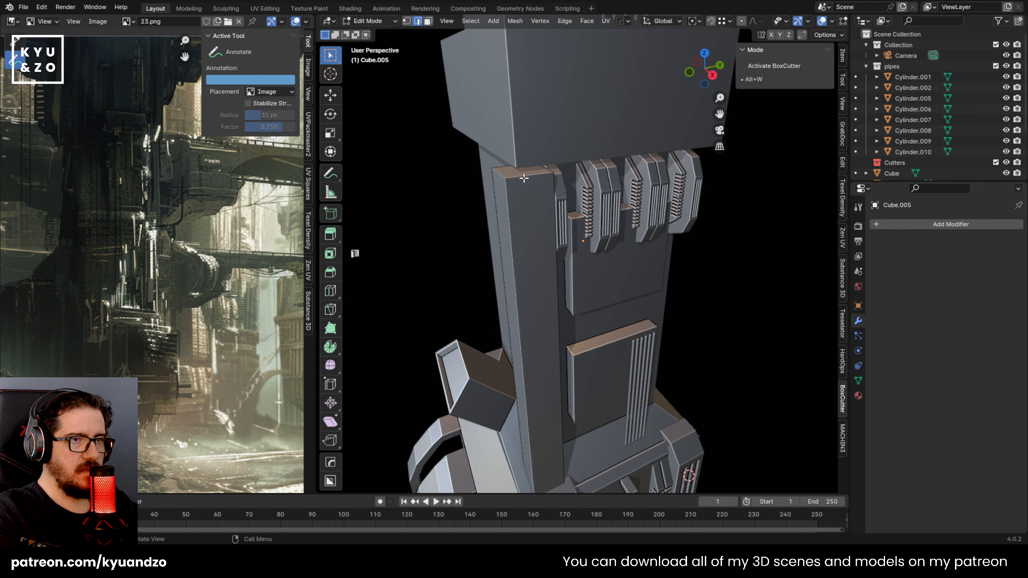
pyautogui.moveTo(528, 260); pyautogui.dragTo(546, 291, button='middle')
pyautogui.hotkey('alt', 'z')
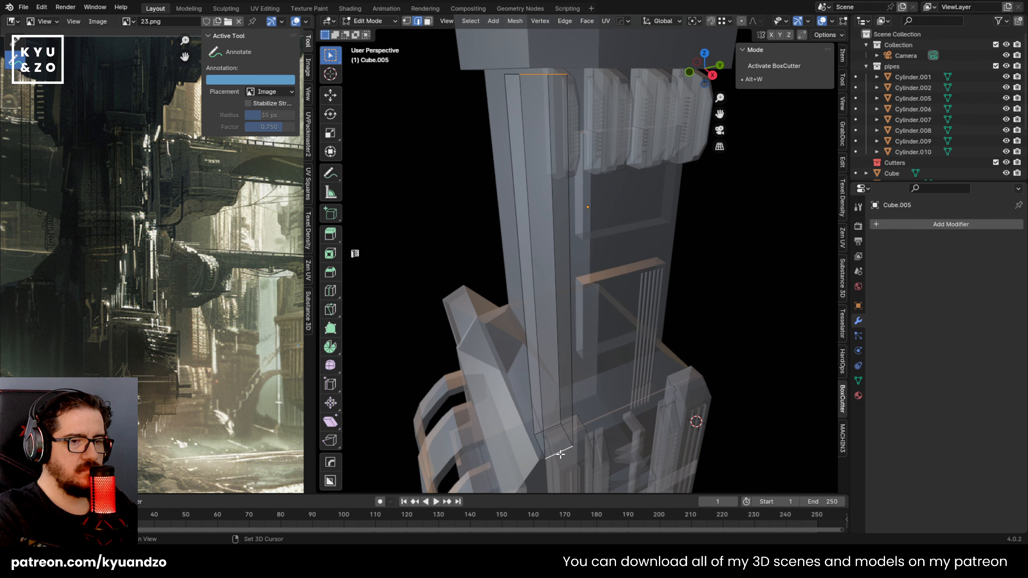
pyautogui.hotkey('alt', 'z')
pyautogui.moveTo(560, 454); pyautogui.dragTo(578, 365, button='middle')
pyautogui.press('s')
pyautogui.press('z')
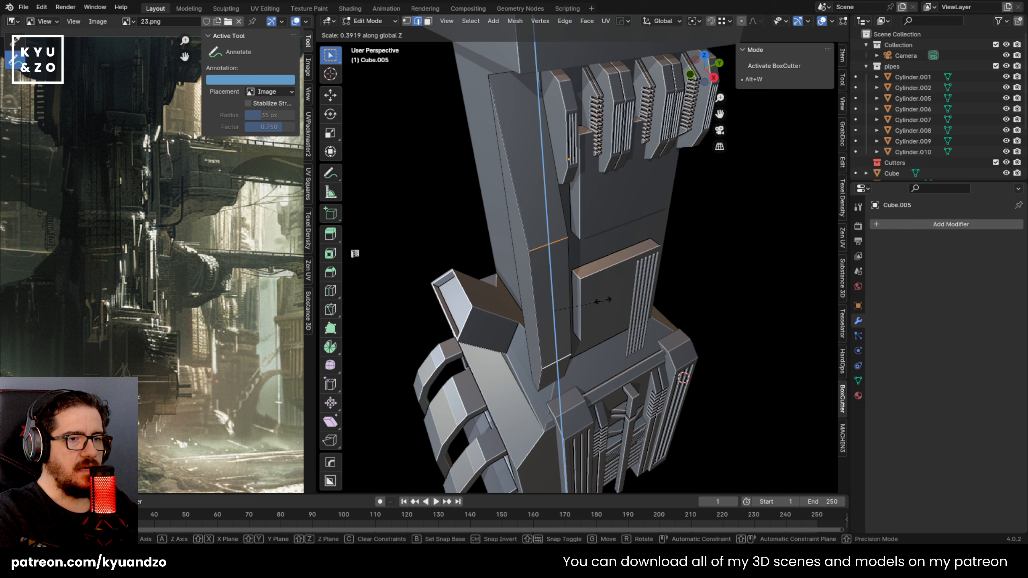
pyautogui.click(641, 320)
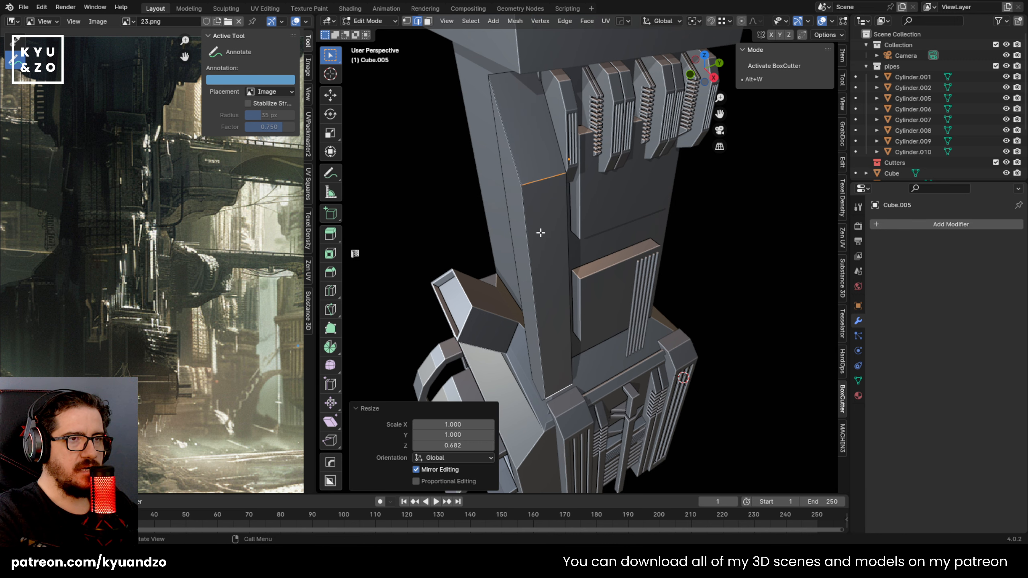
# Select the column's long front face and inset it about 0.046 m
pyautogui.hotkey('ctrl', 'z')
pyautogui.click(545, 208)
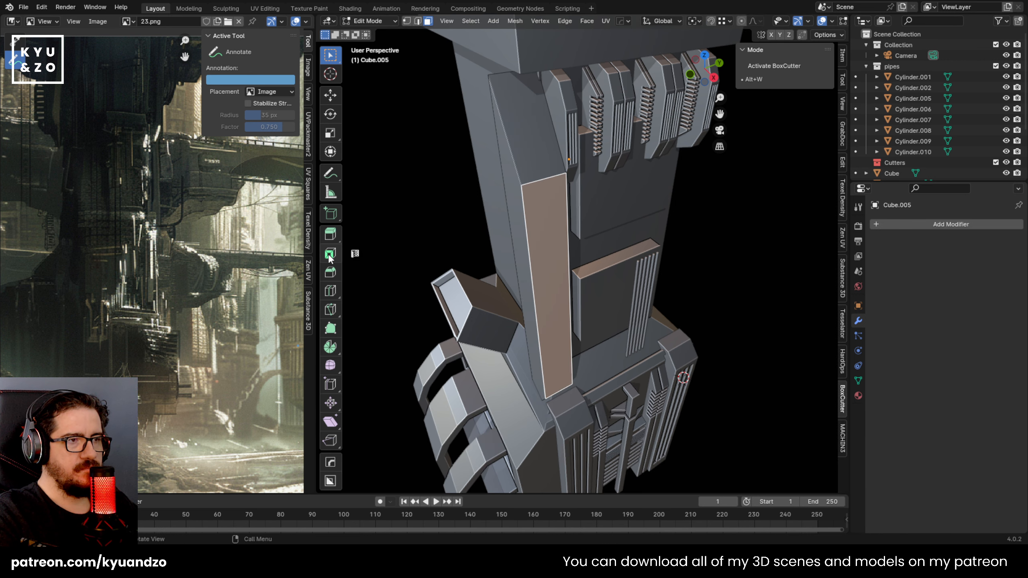
pyautogui.click(330, 256)
pyautogui.moveTo(545, 276); pyautogui.dragTo(547, 289)
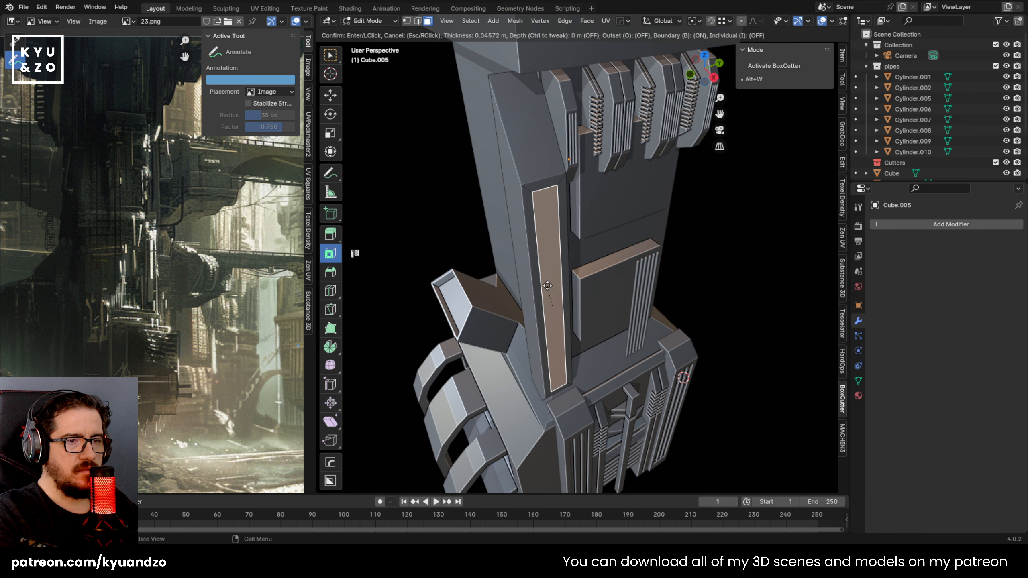
pyautogui.click(547, 286)
# Extrude the inset front face -0.14082 m inward and shorten it along Z to slope the recess ends
pyautogui.press('e')
pyautogui.click(537, 299)
pyautogui.press('s')
pyautogui.press('z')
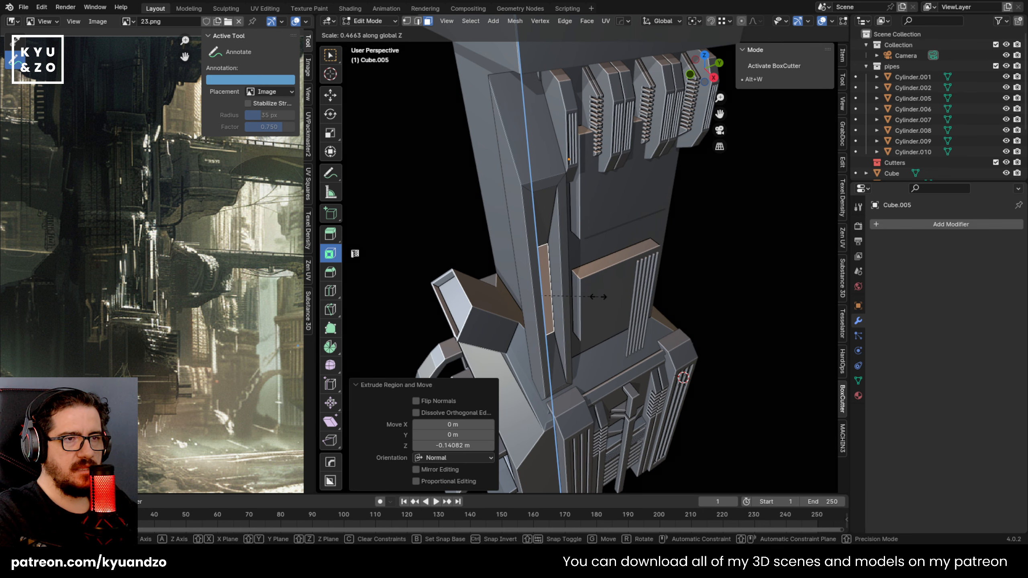
pyautogui.click(612, 305)
pyautogui.press('Tab')
pyautogui.scroll(-3, 609, 276)
pyautogui.scroll(1, 609, 275)
pyautogui.scroll(3, 569, 210)
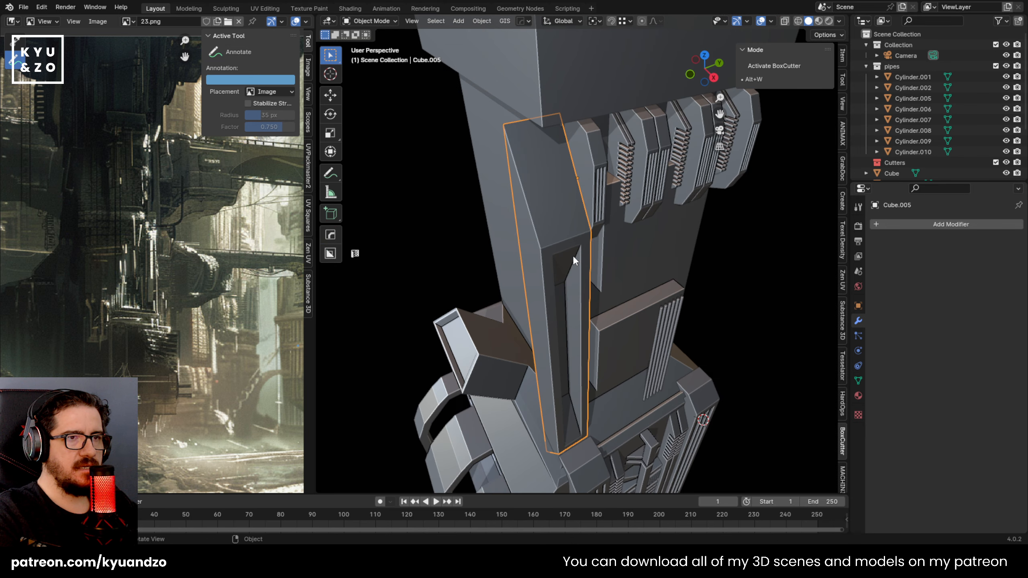
# Inset the column's upper sloped face by 0.04487 m
pyautogui.press('Tab')
pyautogui.click(551, 195)
pyautogui.press('i')
pyautogui.click(571, 177)
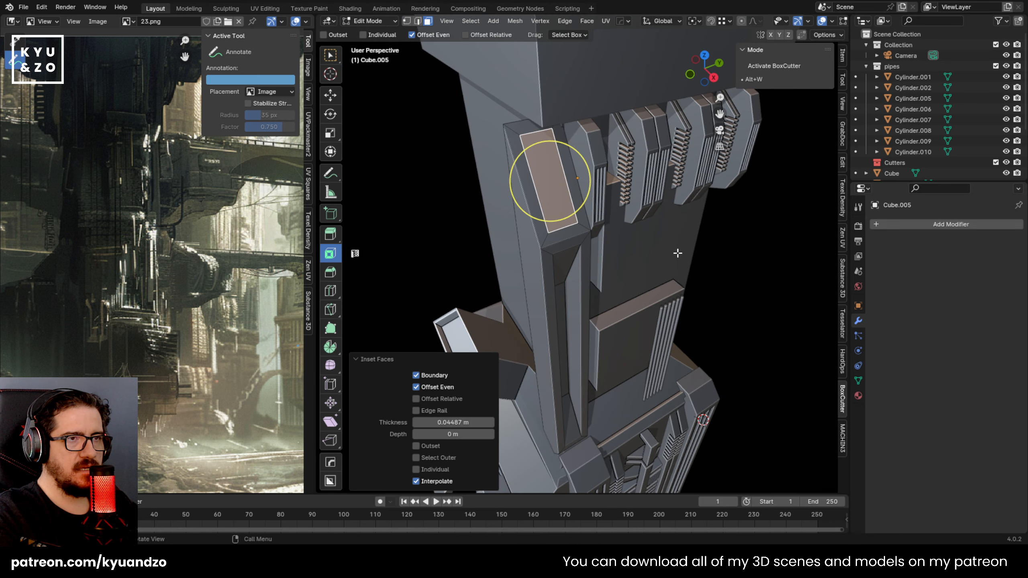
# Extrude the inset sloped face 0.077637 m outward and narrow it to about 0.36 along local Y
pyautogui.press('e')
pyautogui.click(673, 241)
pyautogui.press('s')
pyautogui.press('z')
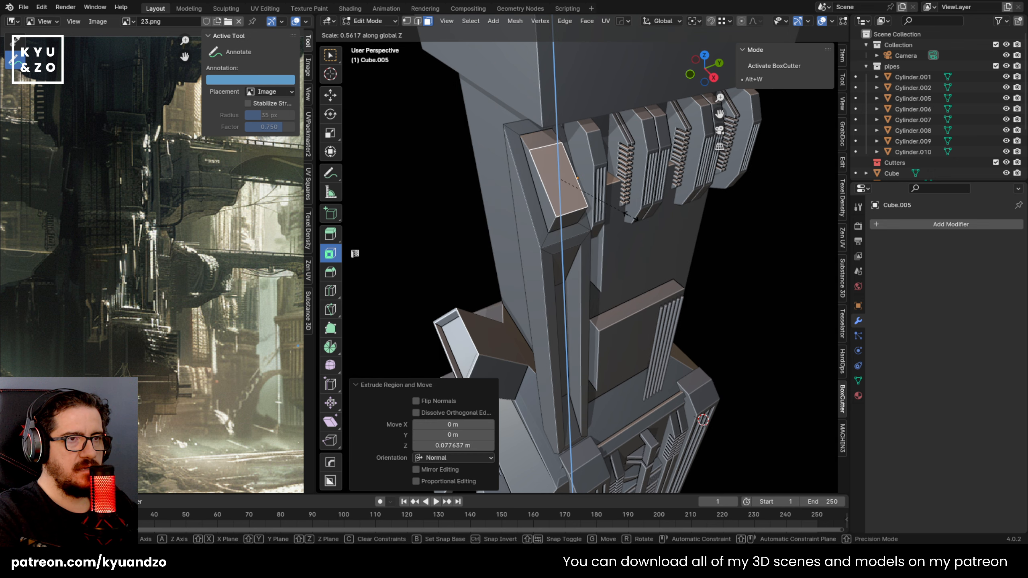
pyautogui.press('y')
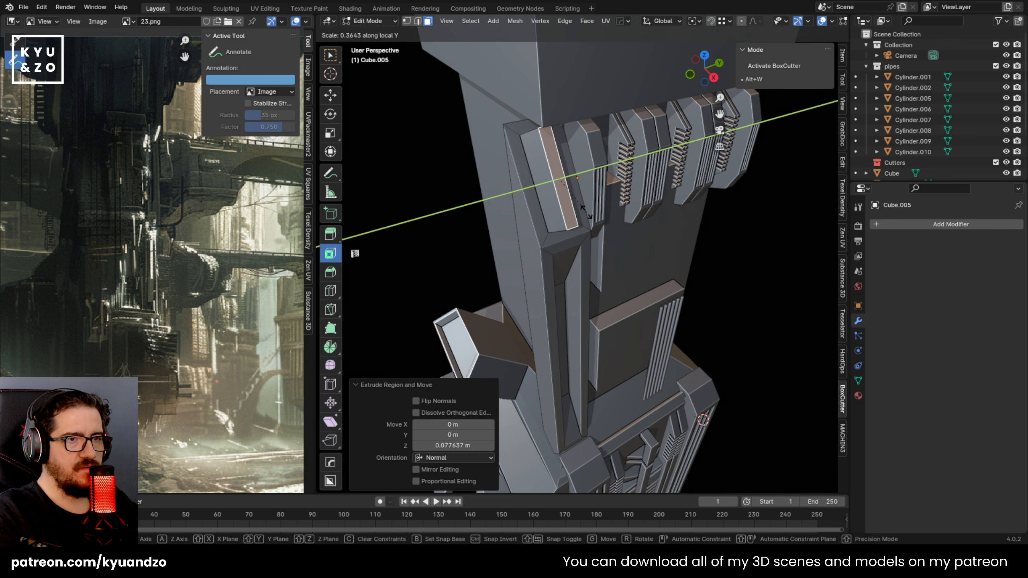
pyautogui.click(586, 212)
pyautogui.moveTo(586, 211); pyautogui.dragTo(615, 295, button='middle')
pyautogui.press('Tab')
# Duplicate the vertical pipe set from the lower panel -0.80327 m along Y and narrow the copy along Y
pyautogui.click(607, 324)
pyautogui.click(605, 325)
pyautogui.hotkey('shift', 'd')
pyautogui.press('y')
pyautogui.click(623, 323)
pyautogui.press('s')
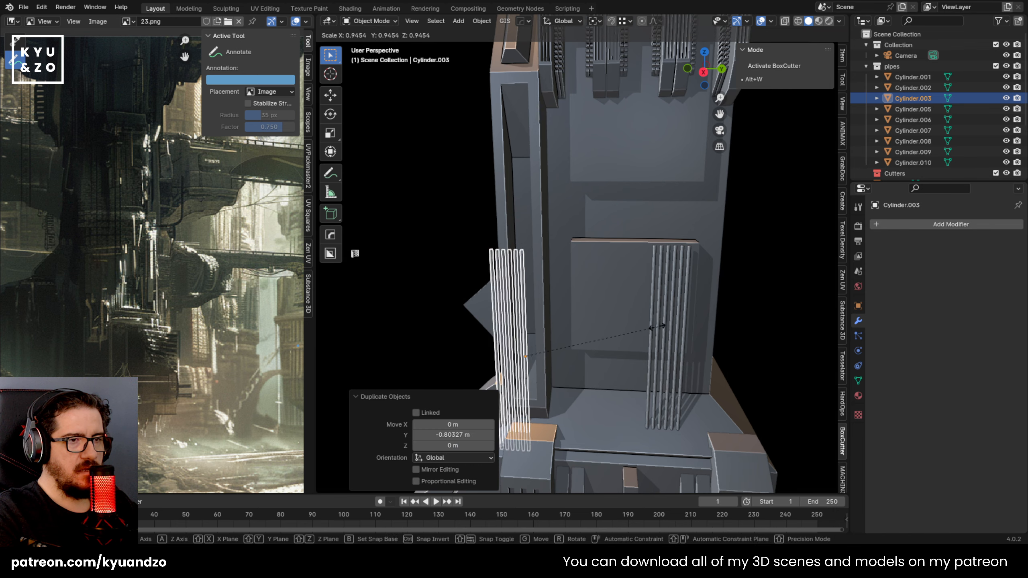
pyautogui.press('y')
pyautogui.click(592, 320)
# Move the pipe copy 0.014342 m along Y and about -0.19 m along X toward the column's recess
pyautogui.press('g')
pyautogui.press('y')
pyautogui.click(612, 321)
pyautogui.press('g')
pyautogui.press('x')
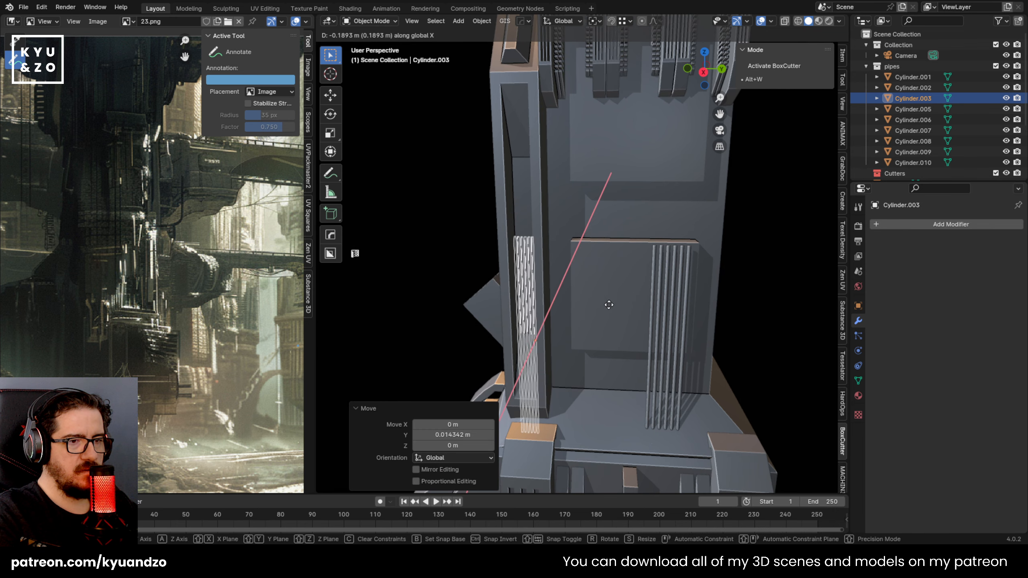
pyautogui.click(610, 305)
# Resize the pipe copy along Z and raise it to match the height of the column's recess
pyautogui.press('s')
pyautogui.press('z')
pyautogui.click(647, 312)
pyautogui.press('g')
pyautogui.press('z')
pyautogui.click(641, 226)
pyautogui.click(451, 249)
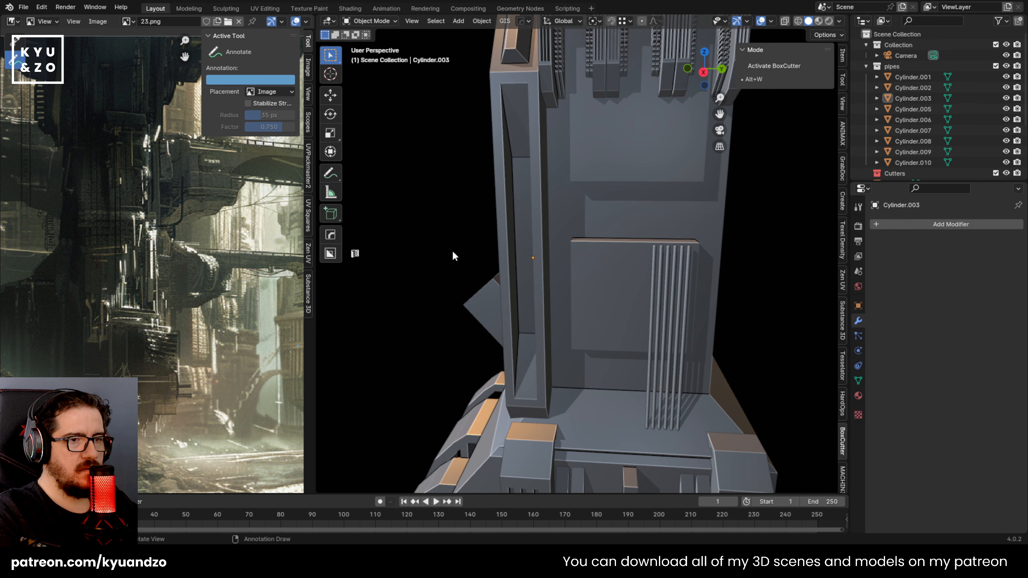
# Align the pipe set with the side column using Align Objects in Centers mode, relative to the active object
pyautogui.moveTo(451, 249); pyautogui.dragTo(517, 247, button='middle')
pyautogui.click(517, 247)
pyautogui.keyDown('shift'); pyautogui.click(518, 245); pyautogui.keyUp('shift')
pyautogui.keyDown('shift'); pyautogui.click(523, 236); pyautogui.keyUp('shift')
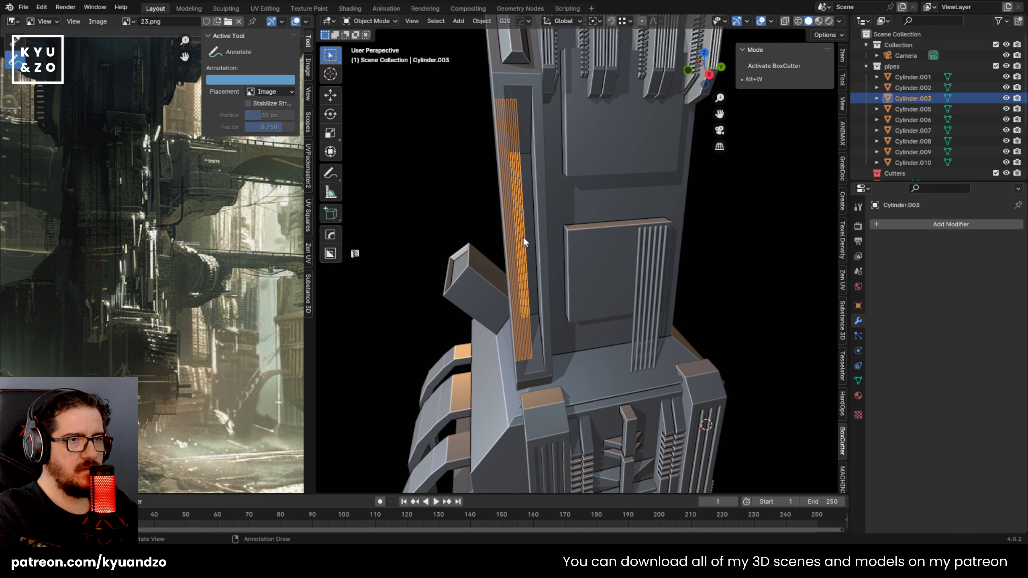
pyautogui.keyDown('shift'); pyautogui.click(523, 236); pyautogui.keyUp('shift')
pyautogui.keyDown('shift'); pyautogui.click(522, 236); pyautogui.keyUp('shift')
pyautogui.keyDown('shift'); pyautogui.click(537, 214); pyautogui.keyUp('shift')
pyautogui.press('q')
pyautogui.click(538, 214)
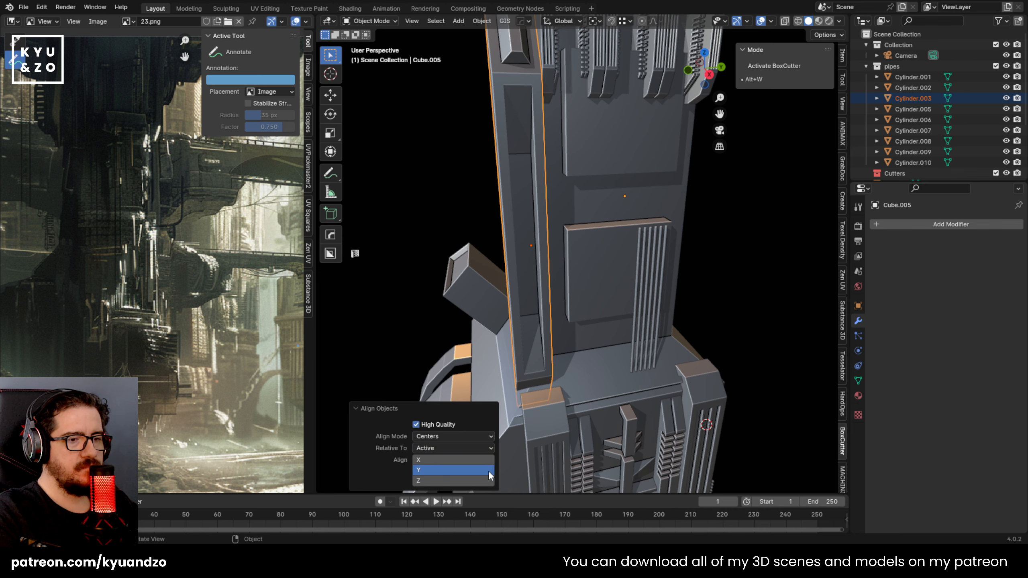
pyautogui.click(468, 459)
pyautogui.click(438, 207)
# Shift the pipe set about 0.04 m along Y and raise it 0.024802 m along Z
pyautogui.click(525, 215)
pyautogui.press('g')
pyautogui.press('y')
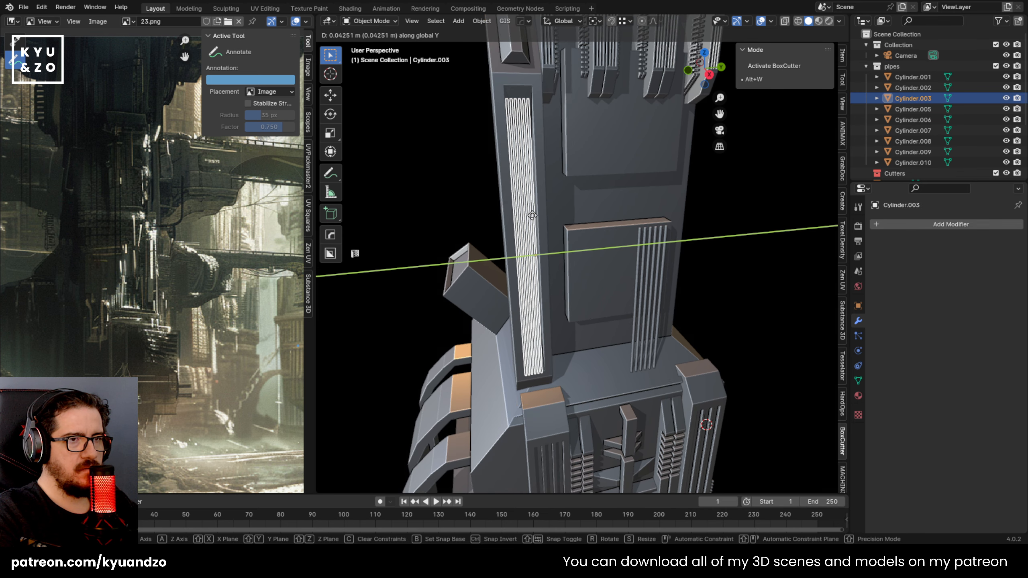
pyautogui.click(534, 220)
pyautogui.press('s')
pyautogui.press('z')
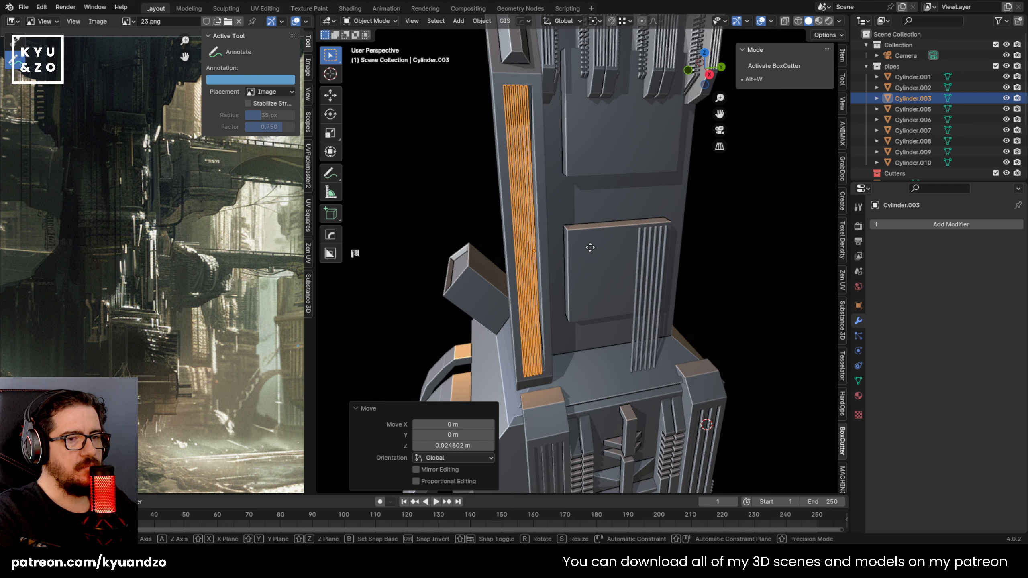
# Set the pipe set back into the column's recess and align its center with the column along Y
pyautogui.press('x')
pyautogui.press('y')
pyautogui.click(570, 263)
pyautogui.keyDown('shift'); pyautogui.click(541, 225); pyautogui.keyUp('shift')
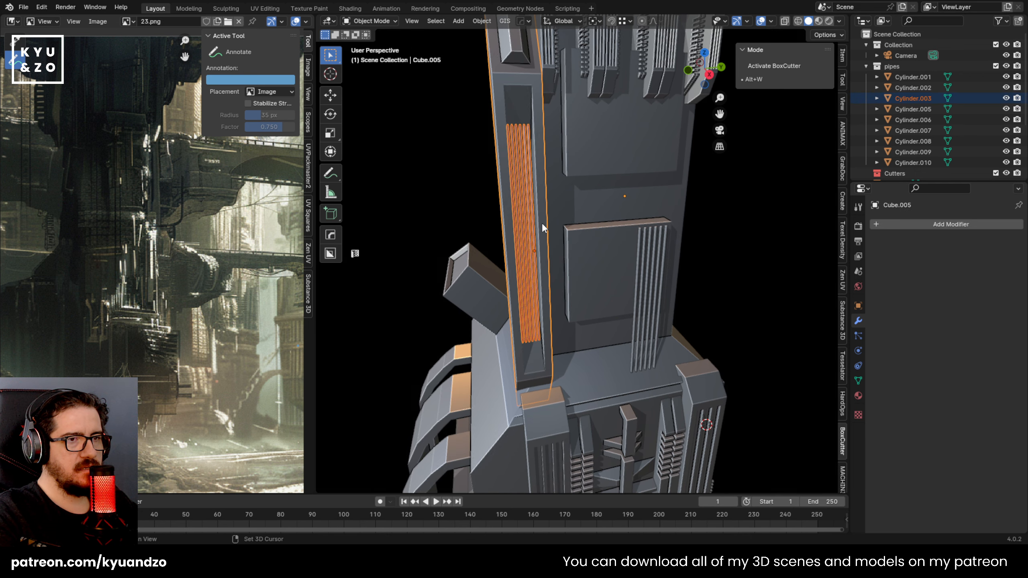
pyautogui.hotkey('alt', 'a')
pyautogui.click(449, 470)
pyautogui.click(427, 176)
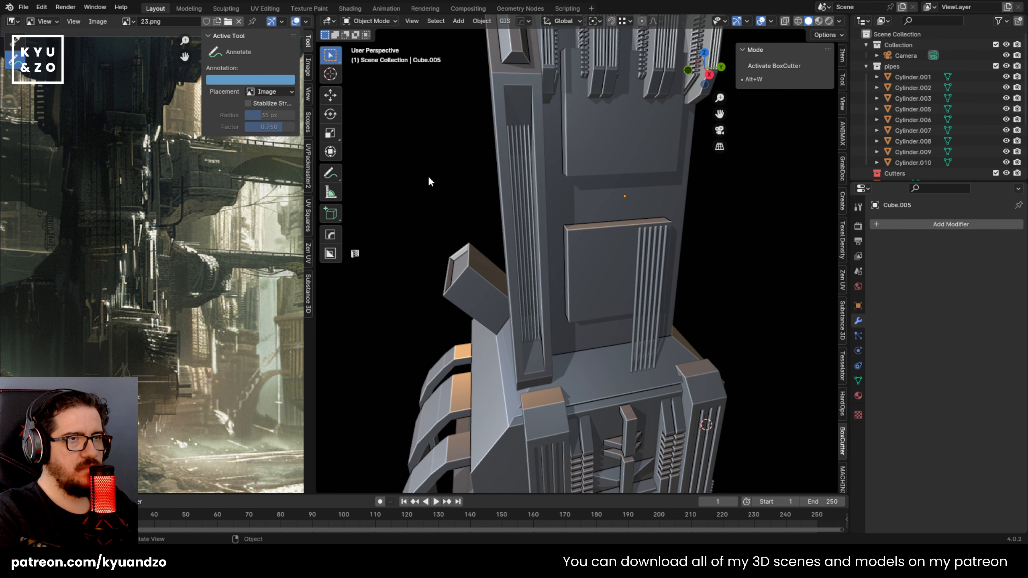
# Scale the pipe set to 1.016 along Z and adjust its depth in the recess along X
pyautogui.keyDown('shift'); pyautogui.moveTo(427, 175); pyautogui.dragTo(471, 251, button='middle'); pyautogui.keyUp('shift')
pyautogui.click(567, 258)
pyautogui.press('s')
pyautogui.press('z')
pyautogui.click(629, 280)
pyautogui.press('g')
pyautogui.press('y')
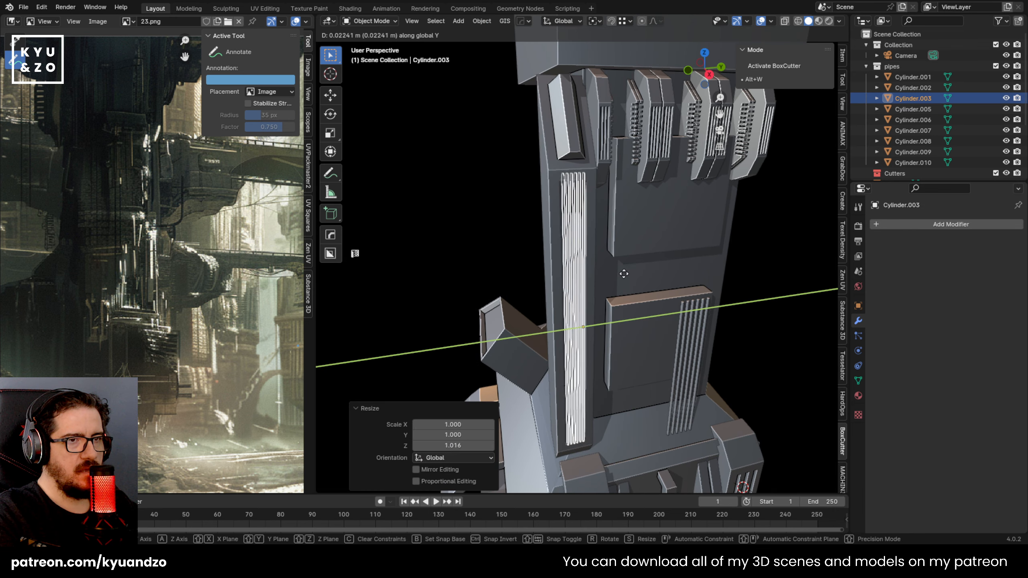
pyautogui.press('x')
pyautogui.click(620, 271)
pyautogui.click(470, 316)
pyautogui.keyDown('shift'); pyautogui.moveTo(515, 369); pyautogui.dragTo(525, 294, button='middle'); pyautogui.keyUp('shift')
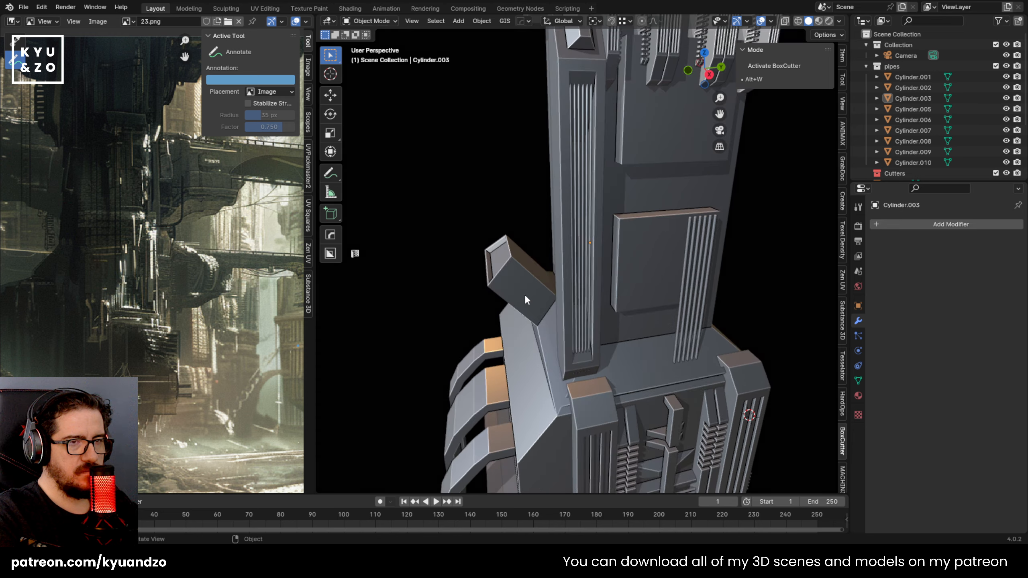
pyautogui.scroll(1, 524, 295)
pyautogui.click(581, 124)
pyautogui.keyDown('shift'); pyautogui.moveTo(547, 136); pyautogui.dragTo(540, 215, button='middle'); pyautogui.keyUp('shift')
pyautogui.click(520, 219)
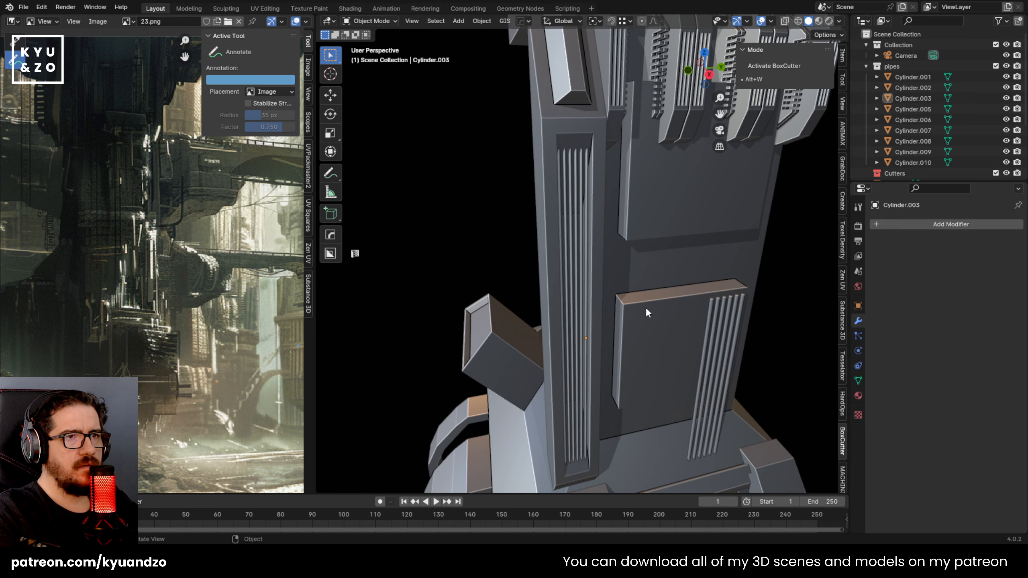
# Join the recessed pipe set with the side column into a single object
pyautogui.scroll(-3, 646, 306)
pyautogui.moveTo(643, 232); pyautogui.dragTo(589, 225, button='middle')
pyautogui.click(575, 227)
pyautogui.scroll(1, 574, 227)
pyautogui.keyDown('shift'); pyautogui.click(586, 199); pyautogui.keyUp('shift')
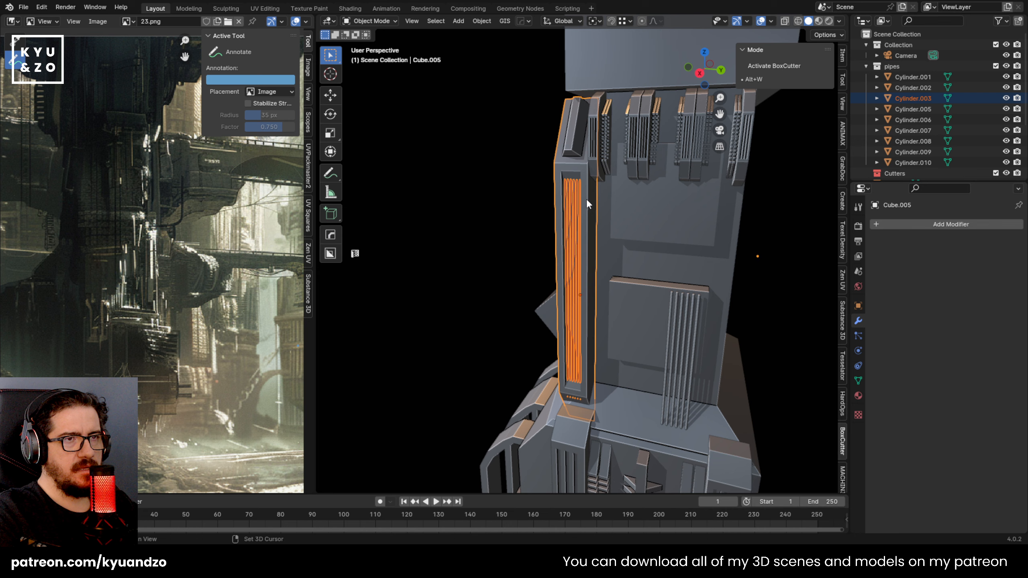
pyautogui.hotkey('ctrl', 'j')
# Duplicate the joined side column 1.0023 m along Y to the opposite edge of the tower front
pyautogui.keyDown('shift'); pyautogui.moveTo(615, 308); pyautogui.dragTo(568, 278, button='middle'); pyautogui.keyUp('shift')
pyautogui.hotkey('shift', 'd')
pyautogui.press('x')
pyautogui.press('y')
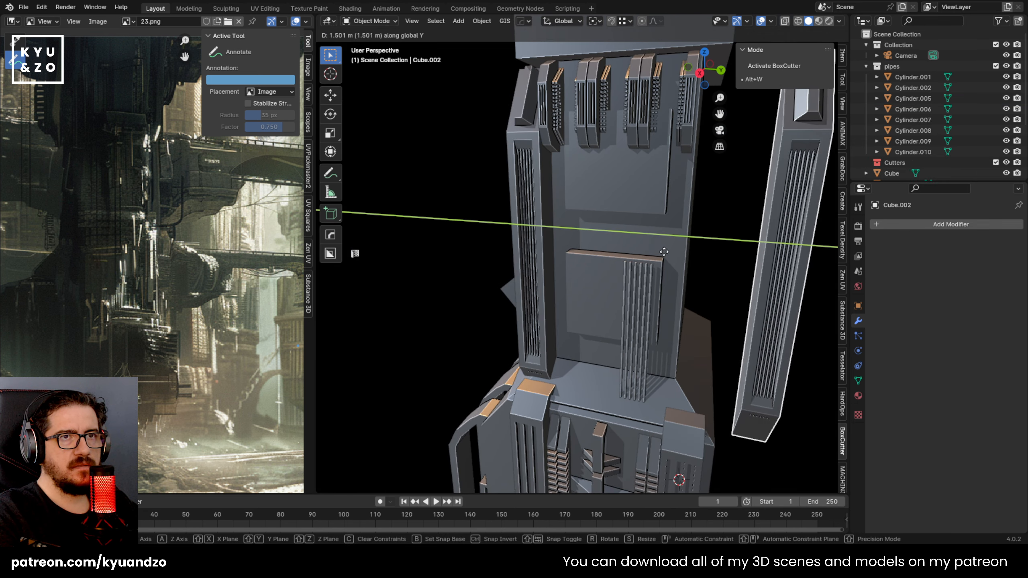
pyautogui.click(624, 241)
pyautogui.keyDown('shift'); pyautogui.moveTo(625, 241); pyautogui.dragTo(568, 319, button='middle'); pyautogui.keyUp('shift')
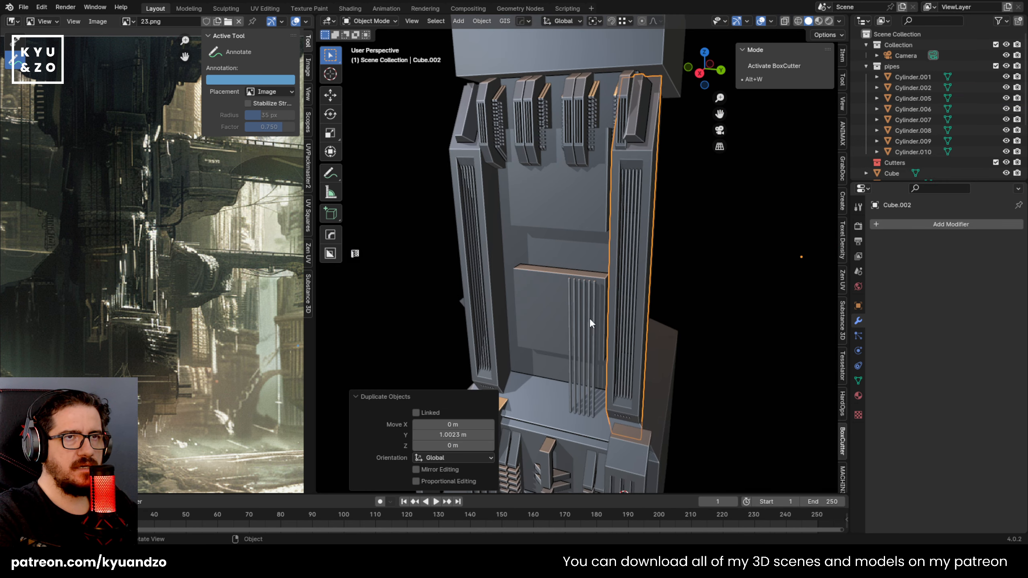
pyautogui.click(684, 390)
# Shorten the leftover pipe set along Z and move it -0.17214 m along Y toward the middle of the front
pyautogui.click(588, 303)
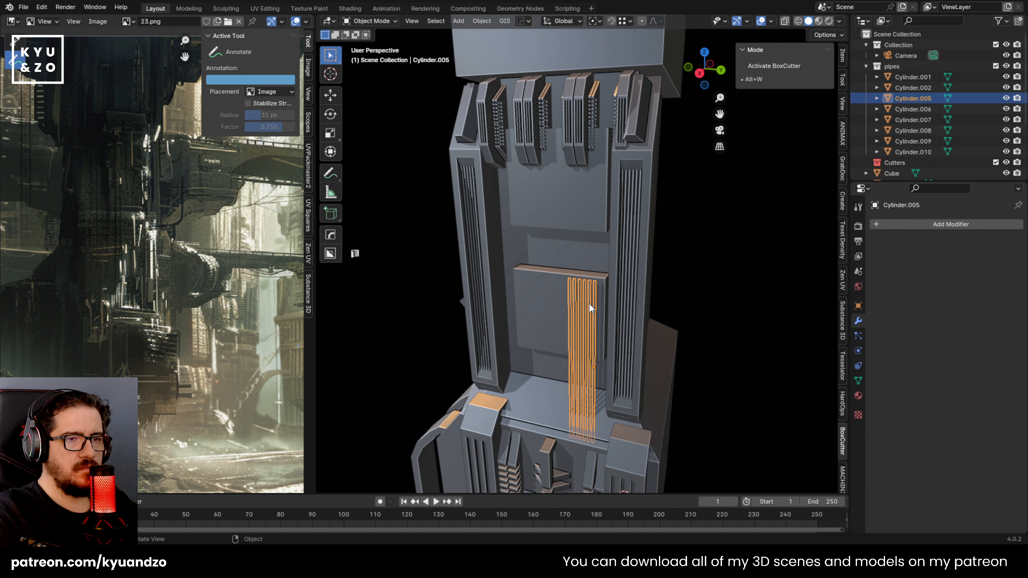
pyautogui.press('x')
pyautogui.click(688, 270)
pyautogui.click(595, 351)
pyautogui.moveTo(624, 370); pyautogui.dragTo(604, 273, button='middle')
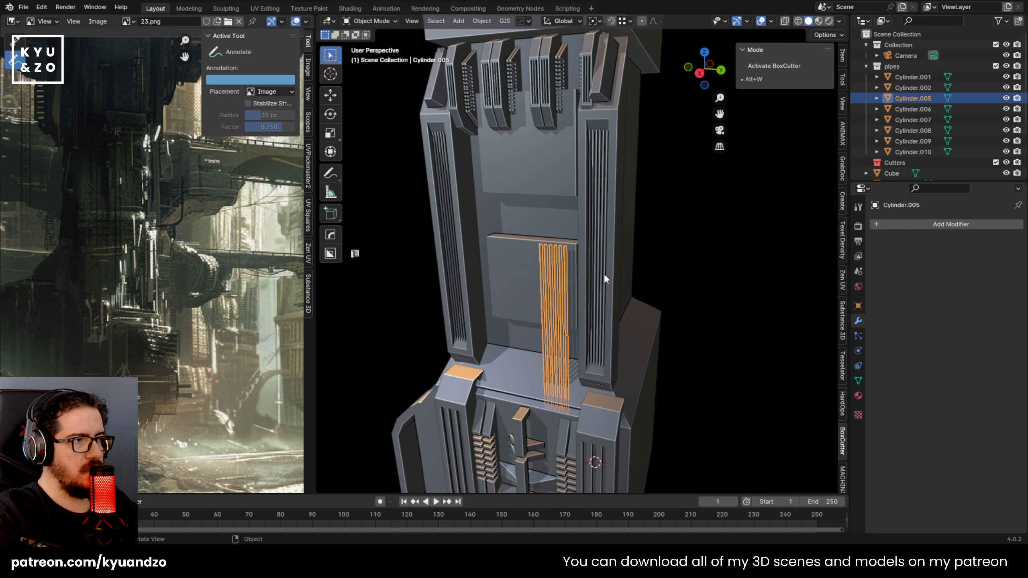
pyautogui.press('s')
pyautogui.press('z')
pyautogui.click(639, 320)
pyautogui.press('g')
pyautogui.press('x')
pyautogui.press('y')
pyautogui.click(615, 317)
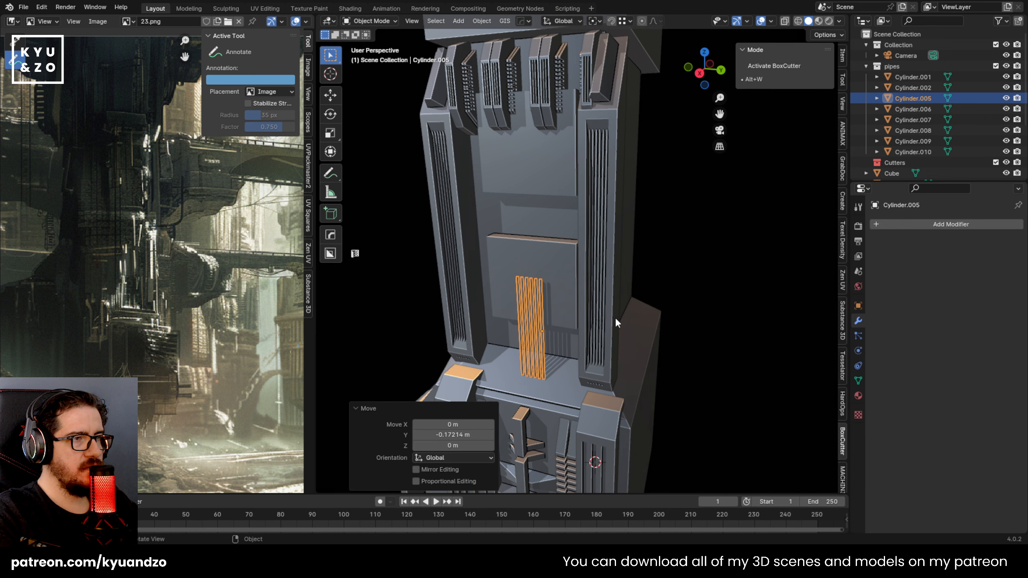
# Push the shortened pipe set back along X and raise it along Z to the gap between the two front panels
pyautogui.press('g')
pyautogui.press('y')
pyautogui.press('x')
pyautogui.click(618, 278)
pyautogui.press('g')
pyautogui.press('z')
pyautogui.click(629, 184)
pyautogui.click(682, 233)
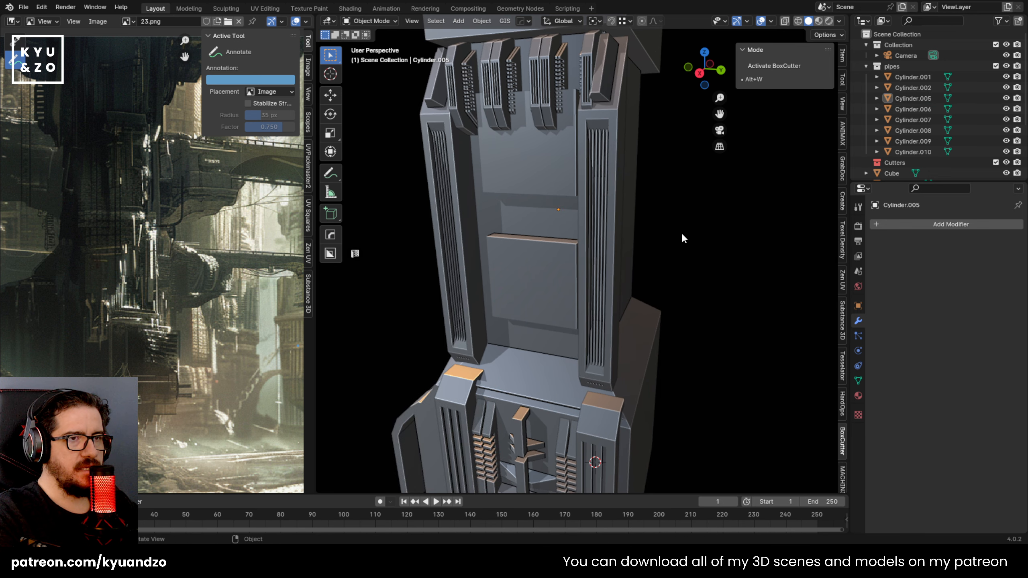
# Bring the pipe set forward along X until it sits on the surface between the two front panels
pyautogui.click(547, 211)
pyautogui.click(547, 210)
pyautogui.press('g')
pyautogui.press('x')
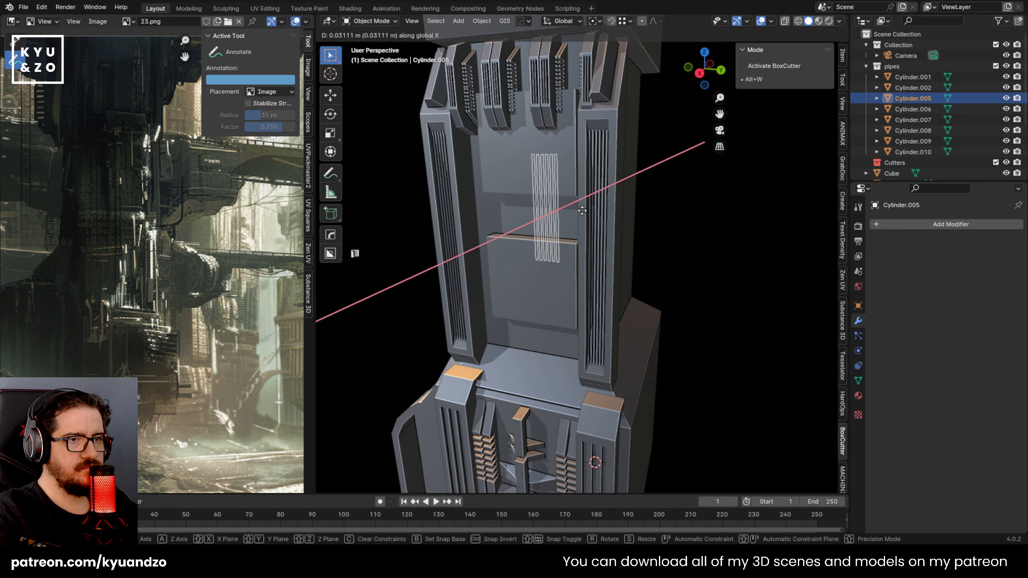
pyautogui.click(573, 218)
pyautogui.click(666, 283)
# Add a ground plane, scale it to 6.243, and lower it along Z to the foot of the tower
pyautogui.scroll(-3, 634, 261)
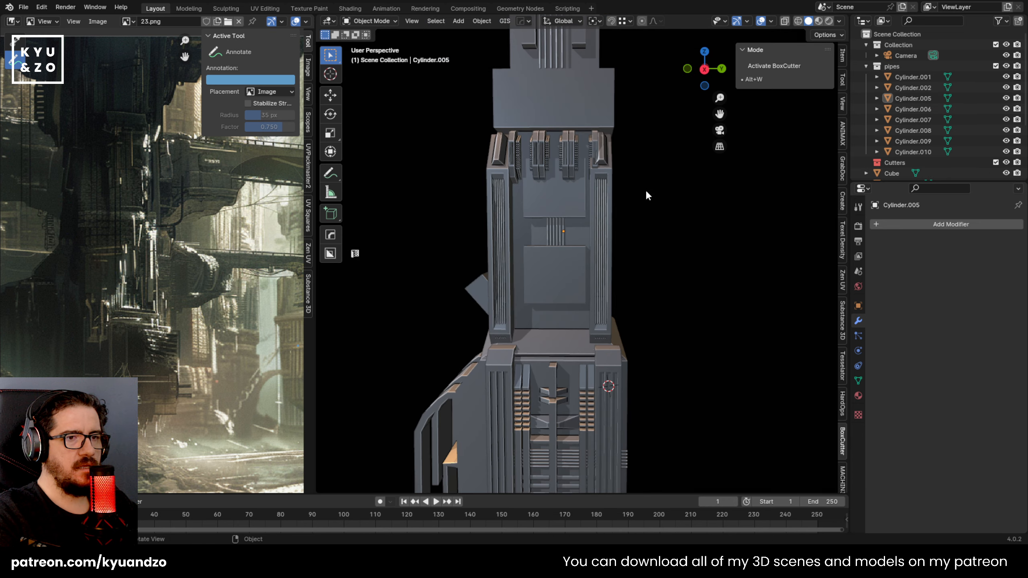
pyautogui.scroll(-4, 645, 189)
pyautogui.moveTo(645, 189); pyautogui.dragTo(609, 201, button='middle')
pyautogui.scroll(4, 631, 243)
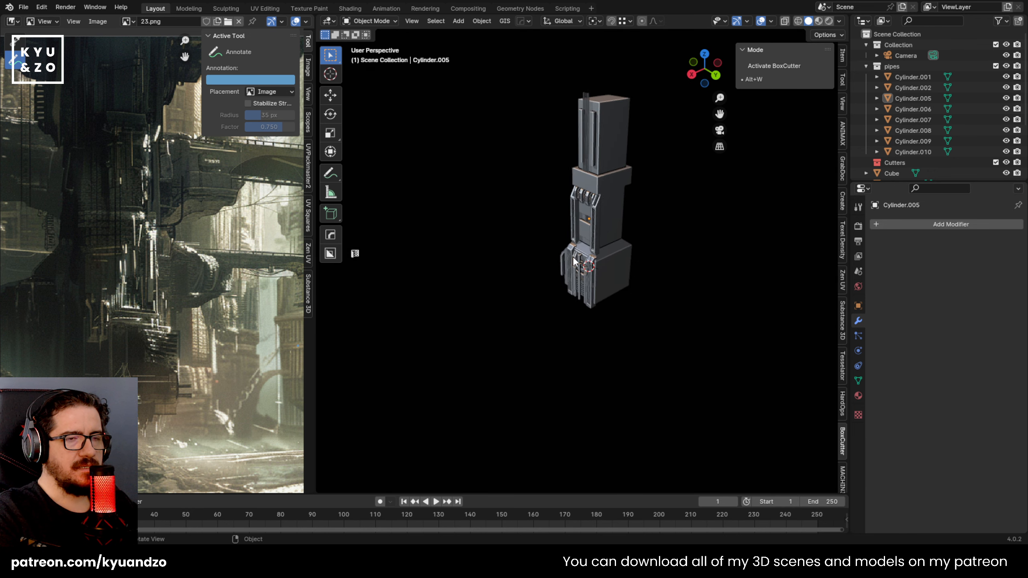
pyautogui.hotkey('shift', 'a')
pyautogui.click(705, 269)
pyautogui.press('s')
pyautogui.click(493, 316)
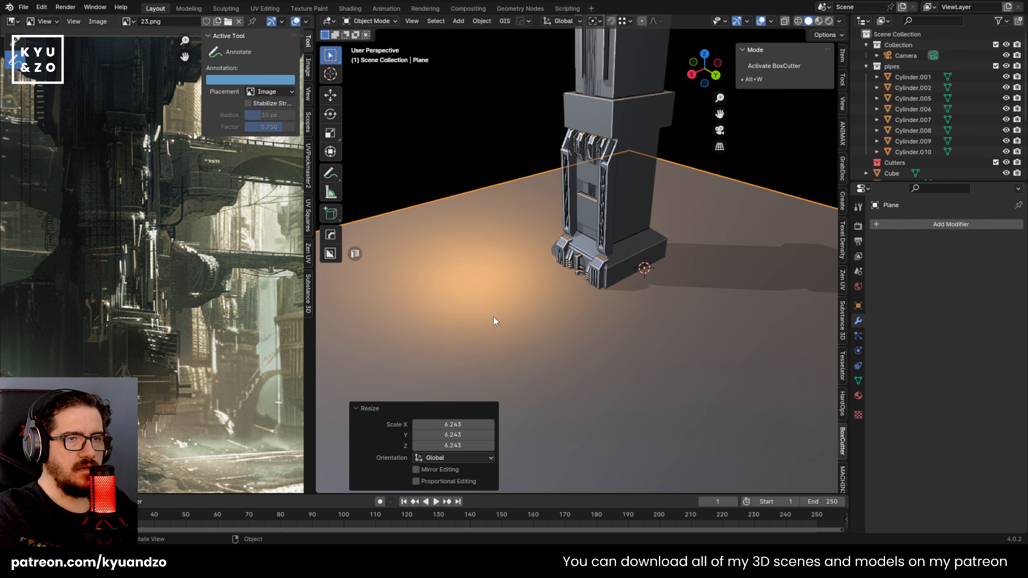
pyautogui.press('g')
pyautogui.press('z')
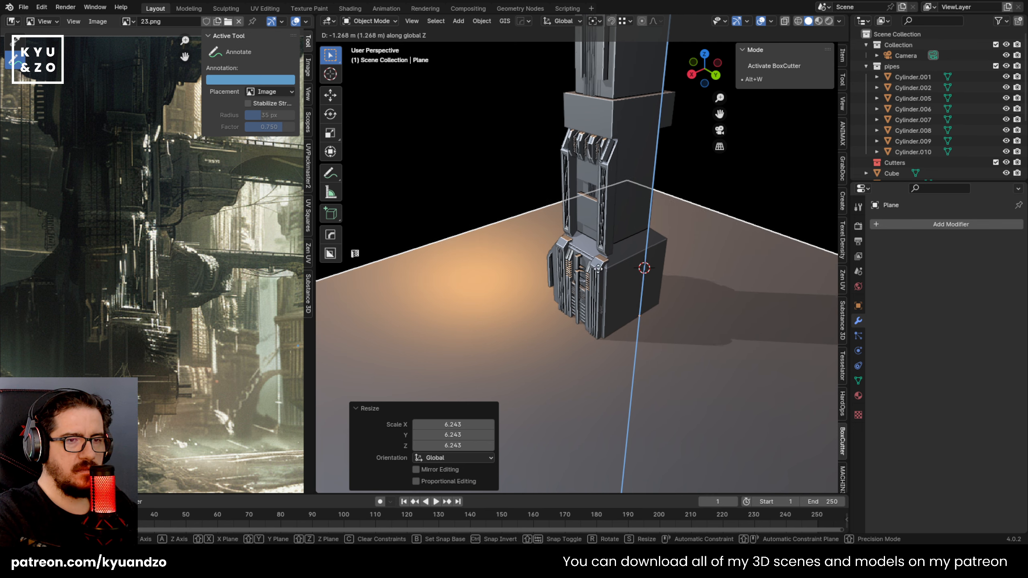
pyautogui.click(611, 287)
# Inspect the tower on its ground plane and compare it with the towers and bridges in the concept art
pyautogui.moveTo(610, 284)
pyautogui.mouseDown(button='middle')
pyautogui.moveTo(514, 175)
pyautogui.moveTo(595, 292)
pyautogui.mouseUp(button='middle')
pyautogui.scroll(5, 668, 324)
pyautogui.click(617, 282)
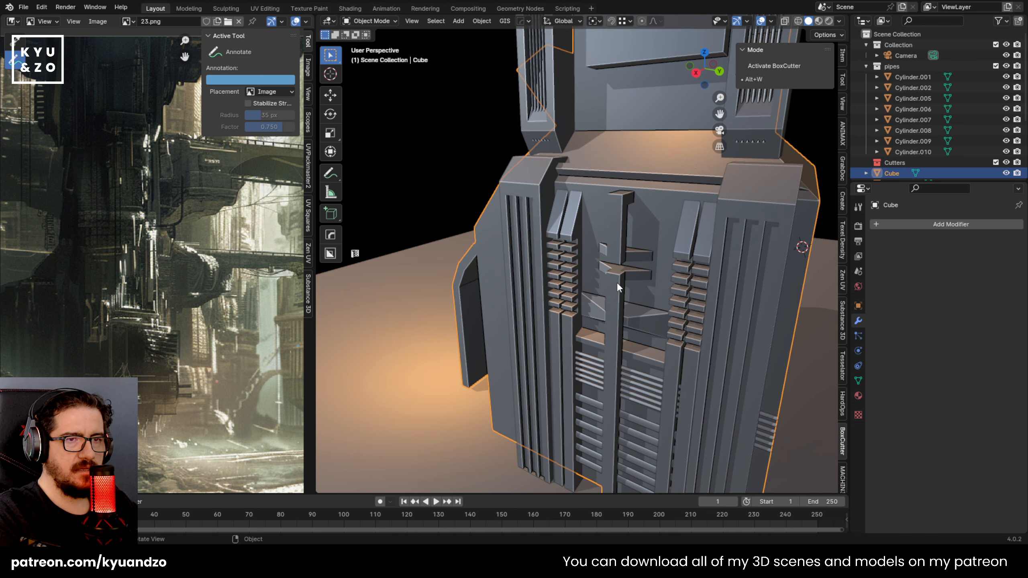
pyautogui.scroll(-5, 620, 295)
pyautogui.moveTo(558, 320); pyautogui.dragTo(553, 394, button='middle')
pyautogui.moveTo(605, 275); pyautogui.dragTo(568, 195, button='middle')
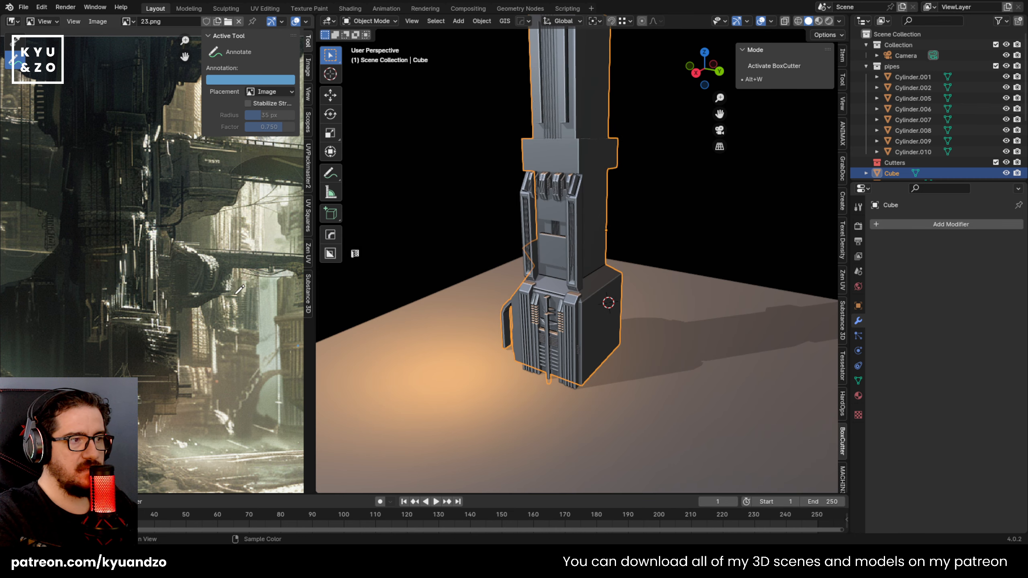
pyautogui.moveTo(235, 291); pyautogui.dragTo(83, 247, button='middle')
pyautogui.moveTo(238, 304); pyautogui.dragTo(40, 237, button='middle')
pyautogui.moveTo(179, 151); pyautogui.dragTo(183, 349, button='middle')
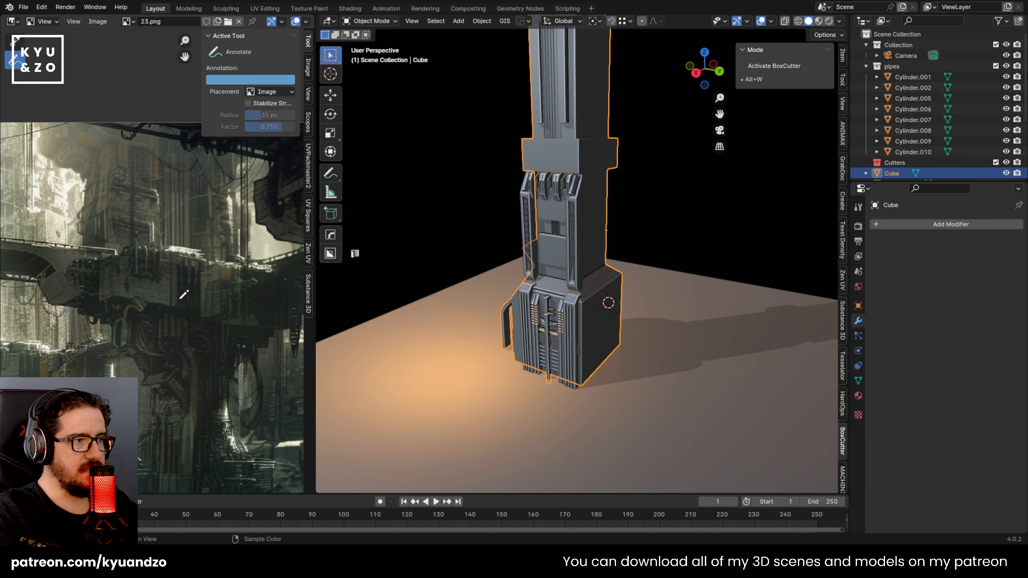
pyautogui.scroll(-3, 170, 290)
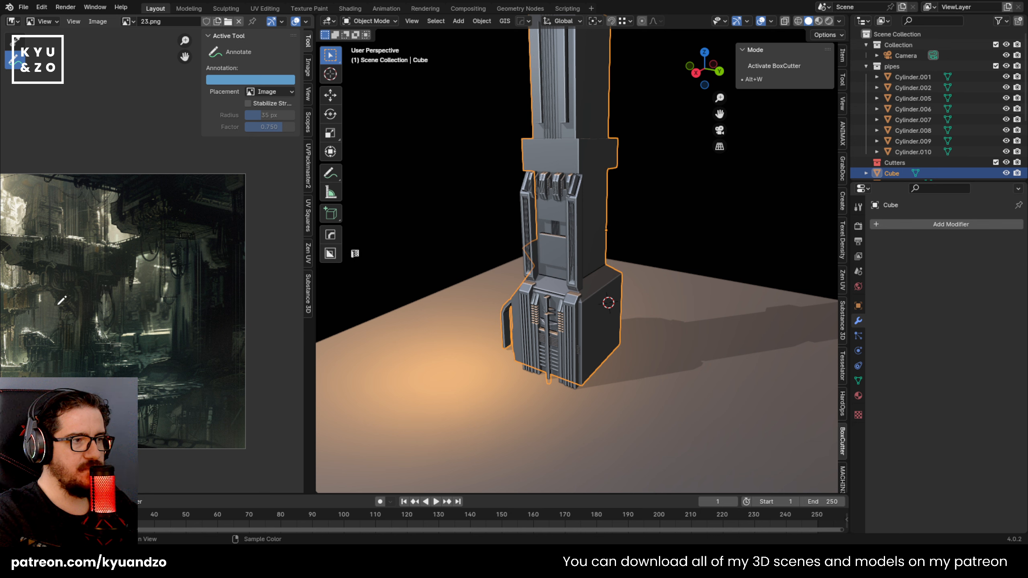
pyautogui.scroll(2, 62, 299)
pyautogui.moveTo(62, 226); pyautogui.dragTo(119, 291, button='middle')
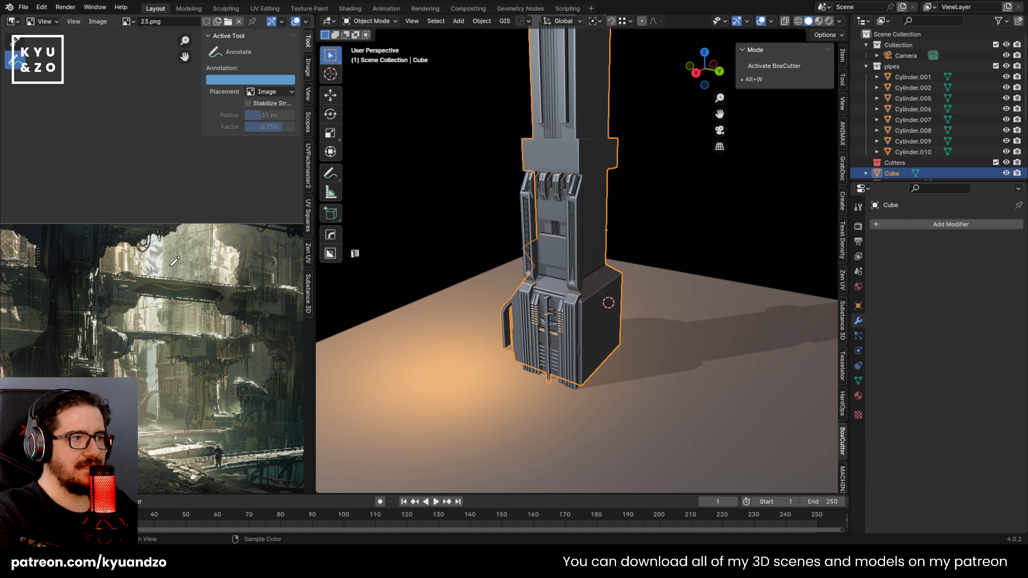
pyautogui.press('Tab')
pyautogui.scroll(-3, 617, 219)
pyautogui.press('Tab')
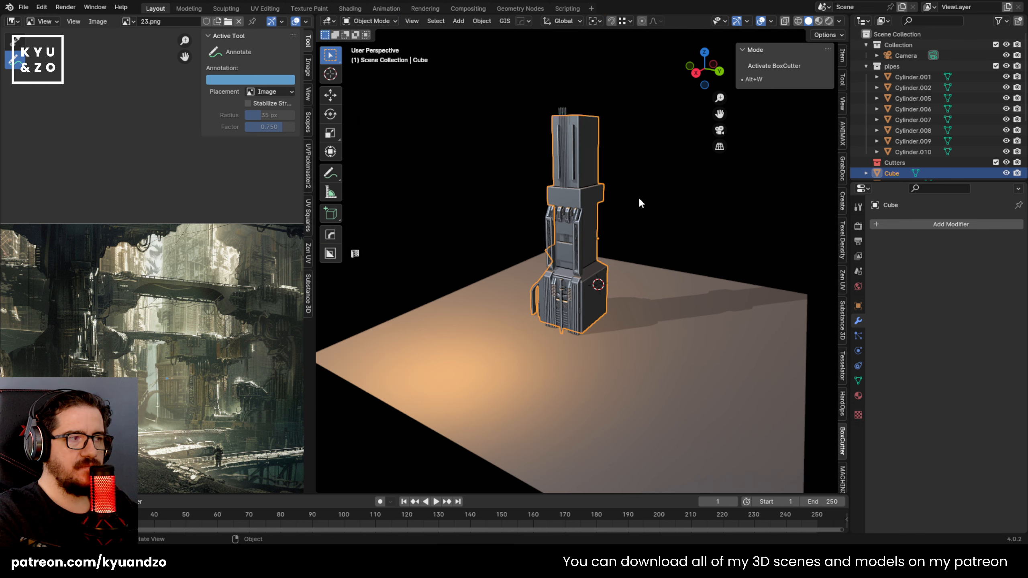
# Duplicate the whole tower without the ground plane and place the copy along Y as a second tower facing the first
pyautogui.click(637, 196)
pyautogui.moveTo(637, 196); pyautogui.dragTo(610, 191, button='middle')
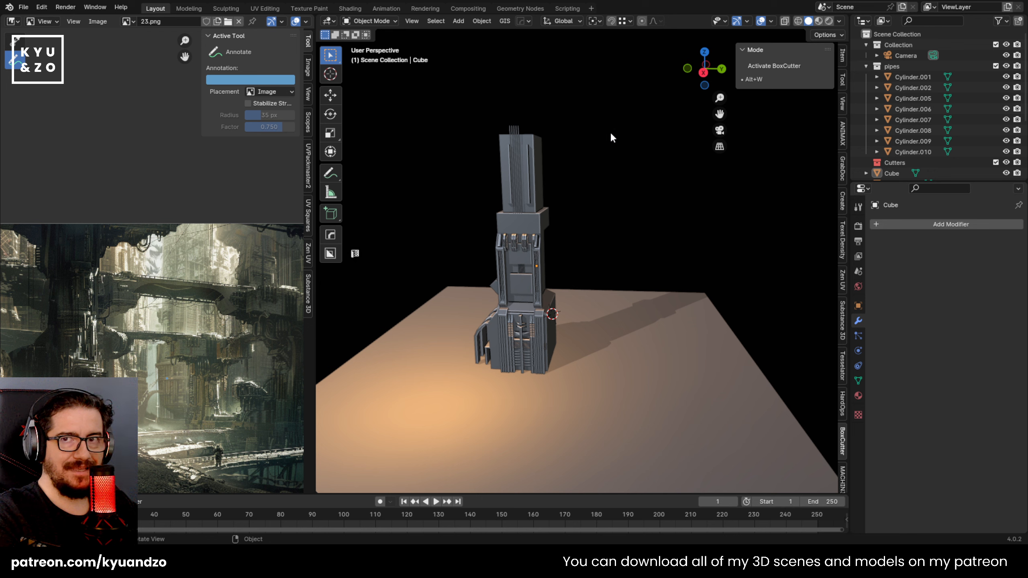
pyautogui.moveTo(440, 99); pyautogui.dragTo(648, 370)
pyautogui.keyDown('shift'); pyautogui.click(624, 359); pyautogui.keyUp('shift')
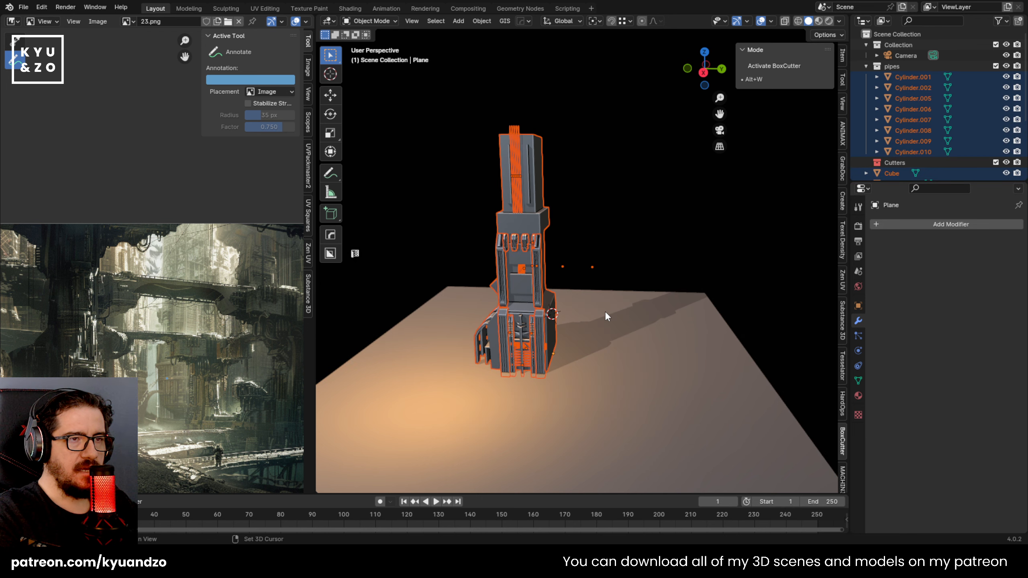
pyautogui.keyDown('shift'); pyautogui.moveTo(604, 311); pyautogui.dragTo(564, 322, button='middle'); pyautogui.keyUp('shift')
pyautogui.hotkey('shift', 'd')
pyautogui.press('y')
pyautogui.rightClick(591, 316)
pyautogui.press('g')
pyautogui.press('x')
pyautogui.press('y')
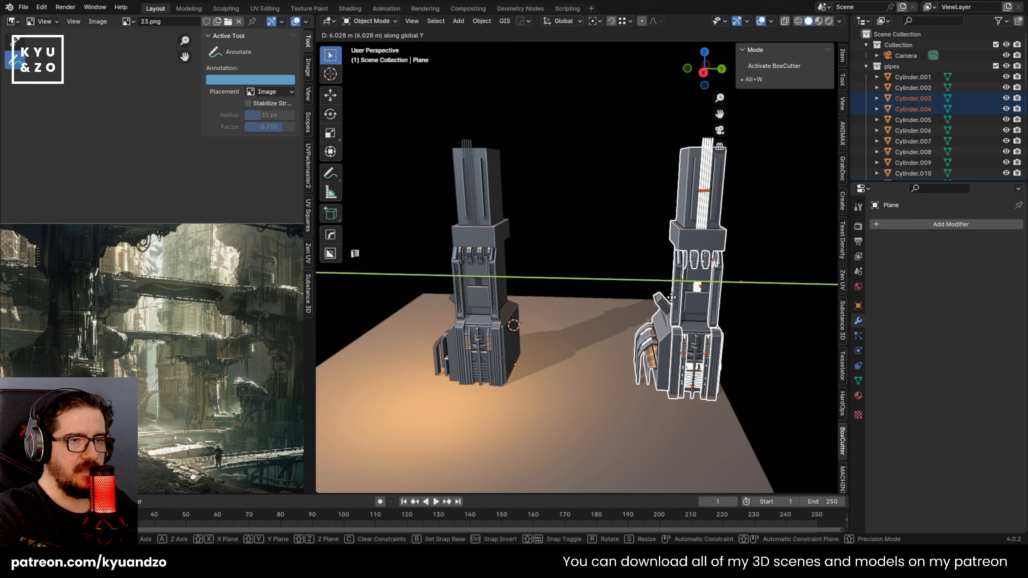
pyautogui.click(672, 249)
pyautogui.click(673, 250)
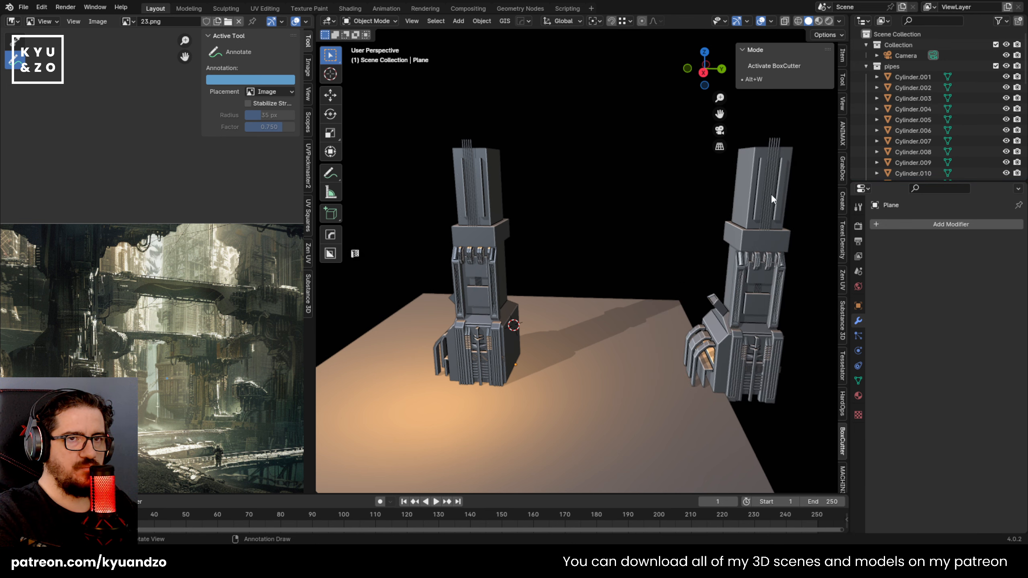
# Duplicate the second tower's main body -4.1234 m along Y and rotate the copy 90° about X to lie horizontally
pyautogui.click(775, 279)
pyautogui.hotkey('shift', 'd')
pyautogui.press('x')
pyautogui.press('y')
pyautogui.click(622, 274)
pyautogui.write('ry90')
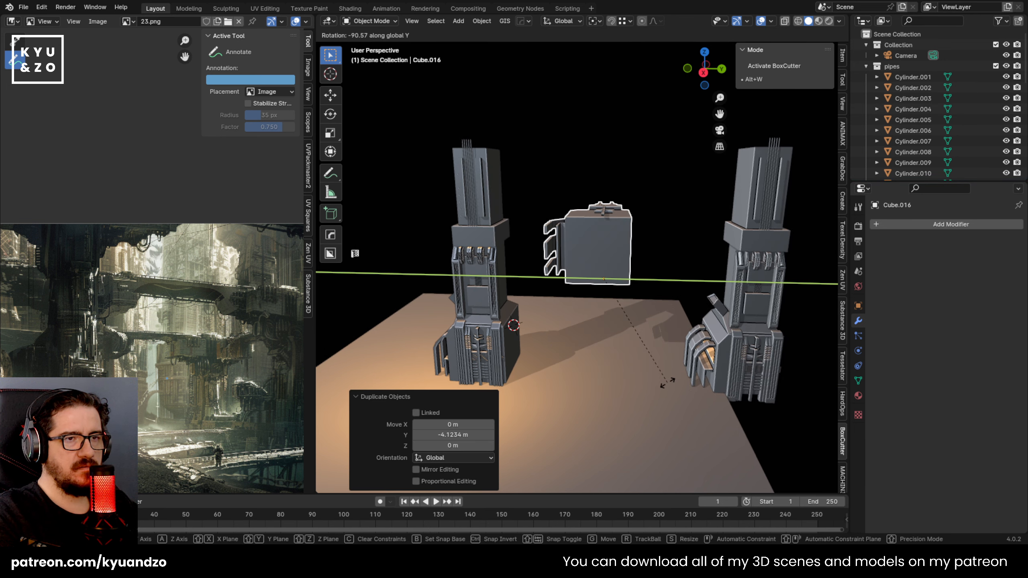
pyautogui.write('x')
pyautogui.press('Return')
# Raise the horizontal body 3.7473 m along Z and shift it -0.49582 m along Y to bridge the two towers
pyautogui.press('g')
pyautogui.press('z')
pyautogui.click(678, 268)
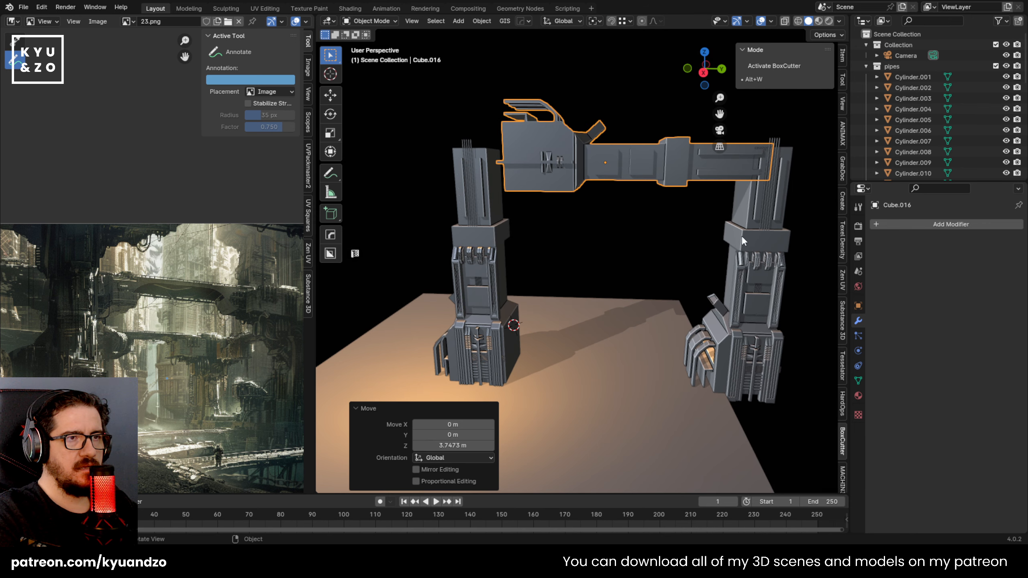
pyautogui.press('g')
pyautogui.press('y')
pyautogui.click(764, 209)
# Mark the upper bridge in the concept art with an annotation stroke, and undo the stroke
pyautogui.moveTo(165, 333); pyautogui.dragTo(179, 315, button='middle')
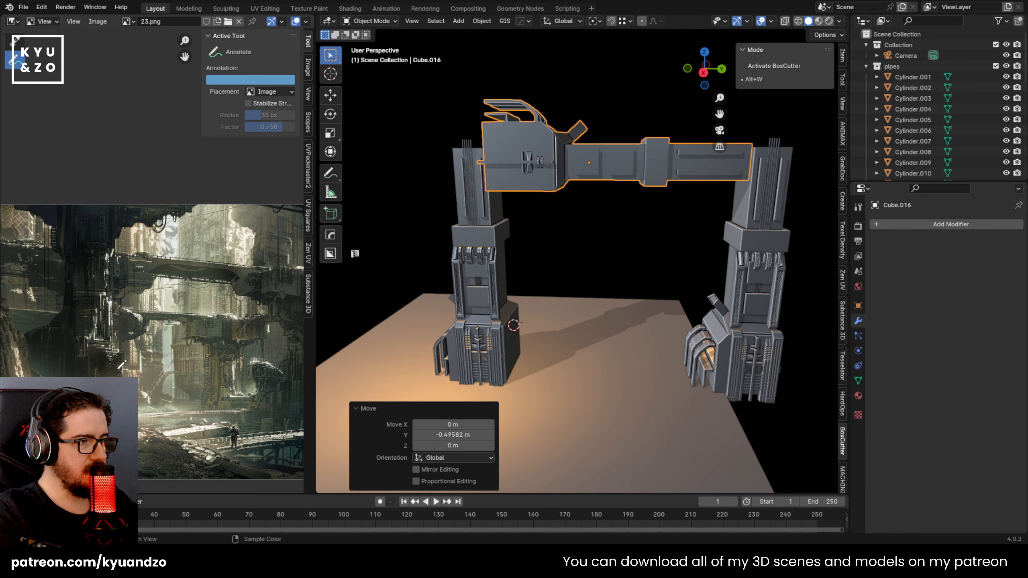
pyautogui.moveTo(150, 268); pyautogui.dragTo(290, 273)
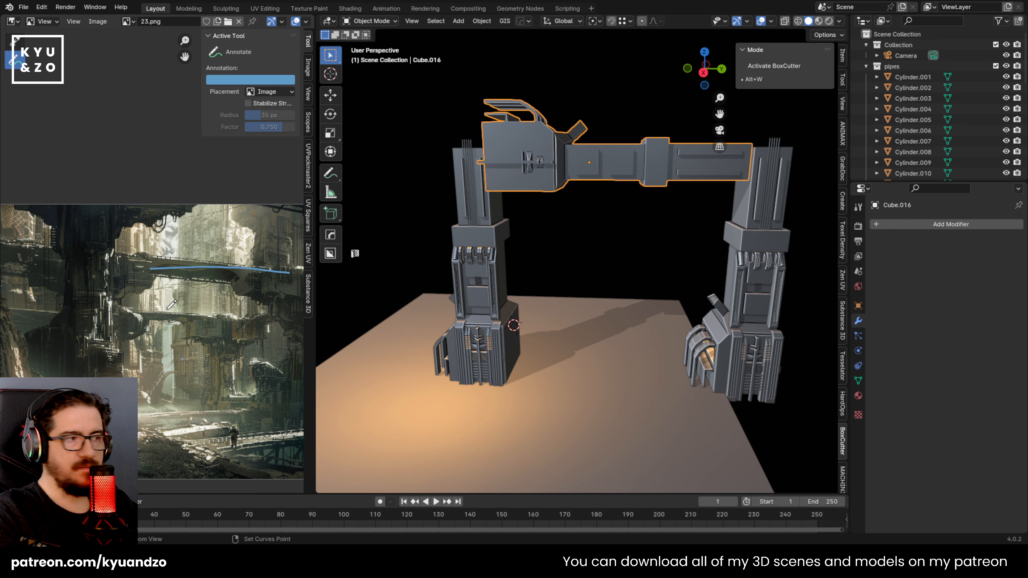
pyautogui.hotkey('ctrl', 'z')
# Examine the bridges in the enlarged concept art and compare them with the bridge between the two modeled towers
pyautogui.moveTo(316, 313); pyautogui.dragTo(524, 316)
pyautogui.scroll(3, 245, 300)
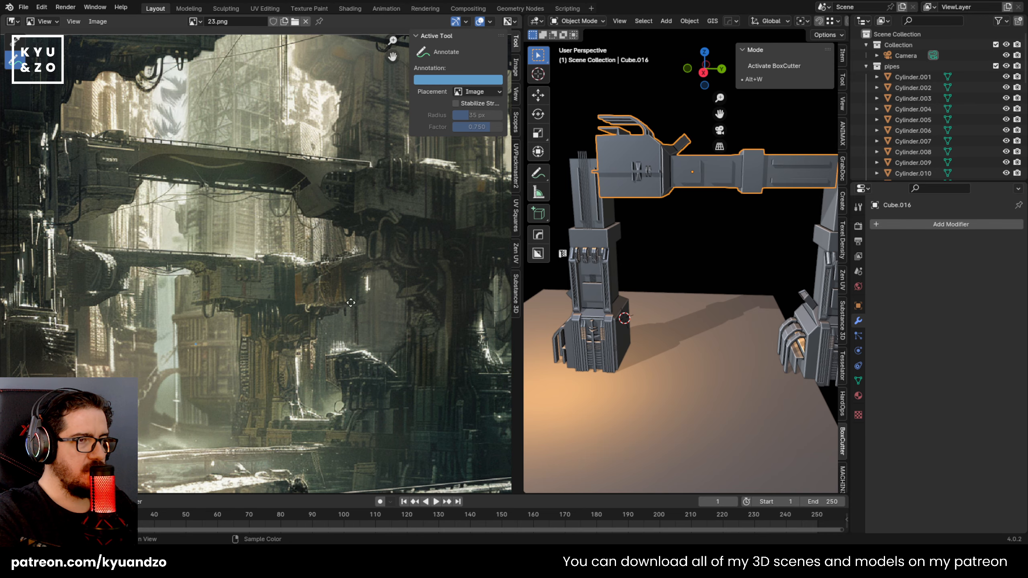
pyautogui.moveTo(351, 302); pyautogui.dragTo(212, 287, button='middle')
pyautogui.moveTo(330, 234); pyautogui.dragTo(137, 274, button='middle')
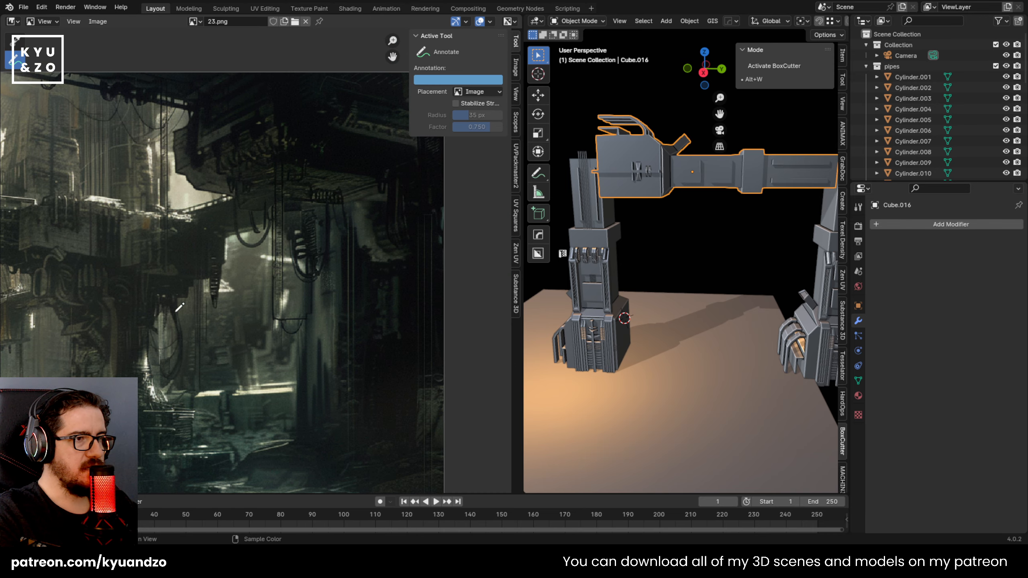
pyautogui.moveTo(75, 356); pyautogui.dragTo(274, 298, button='middle')
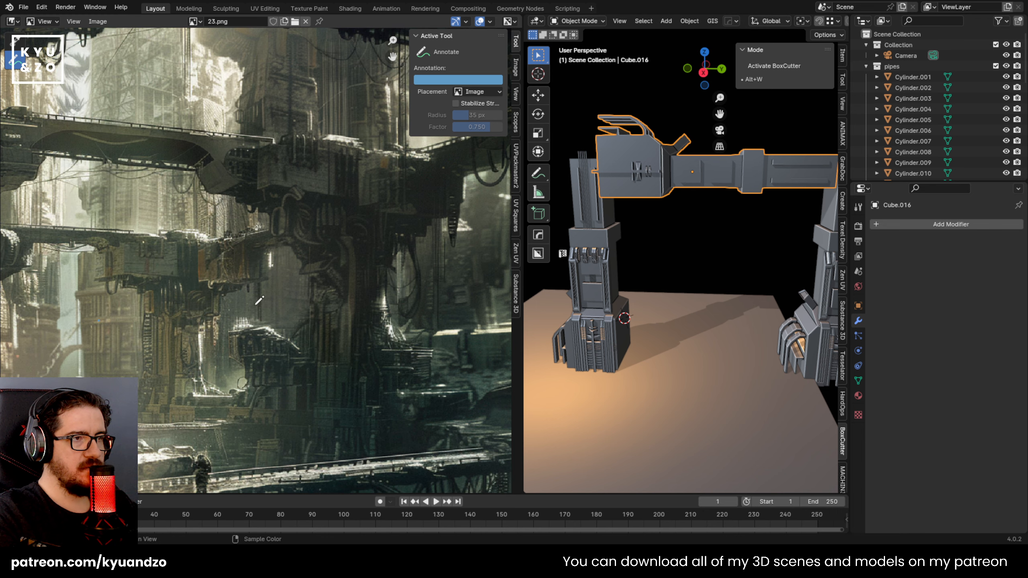
pyautogui.moveTo(129, 322); pyautogui.dragTo(276, 310, button='middle')
pyautogui.scroll(-3, 279, 306)
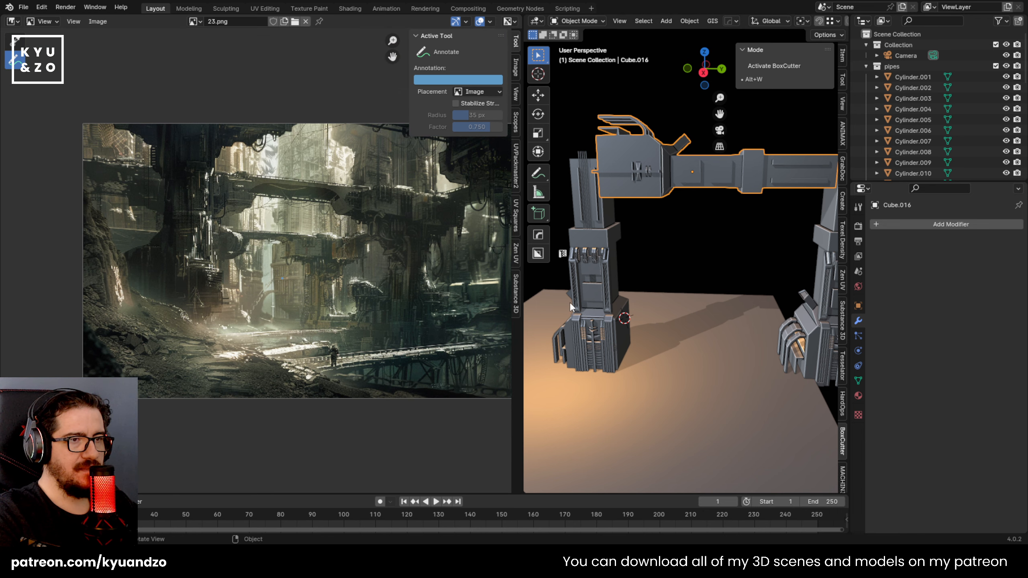
pyautogui.moveTo(525, 272); pyautogui.dragTo(185, 288)
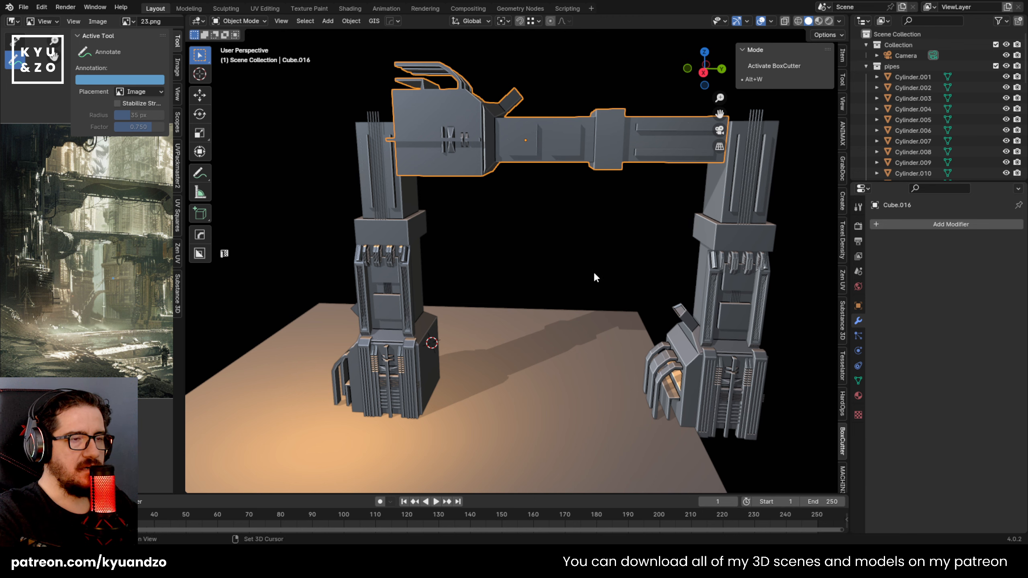
pyautogui.moveTo(593, 271); pyautogui.dragTo(549, 238, button='middle')
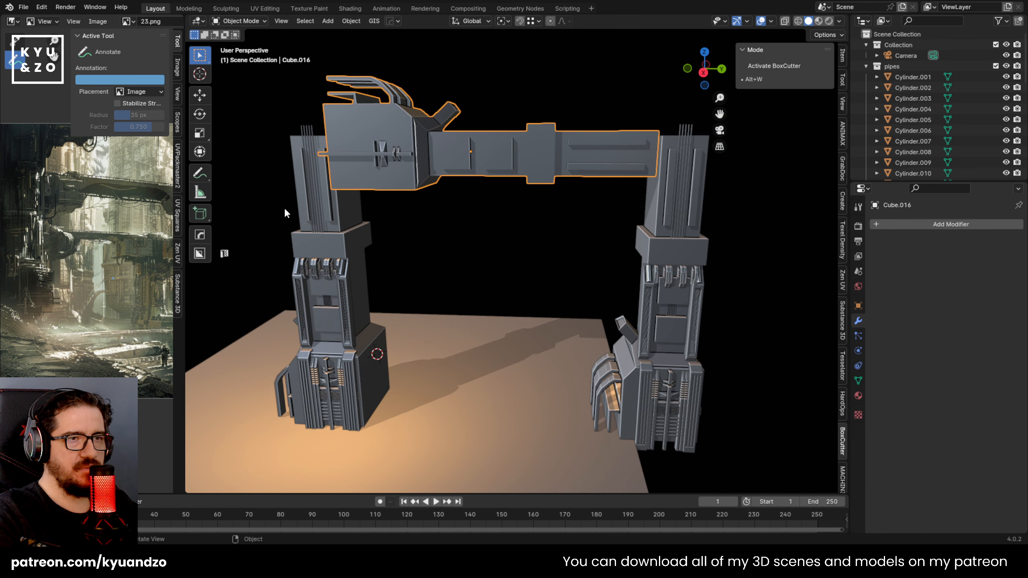
pyautogui.scroll(-3, 516, 274)
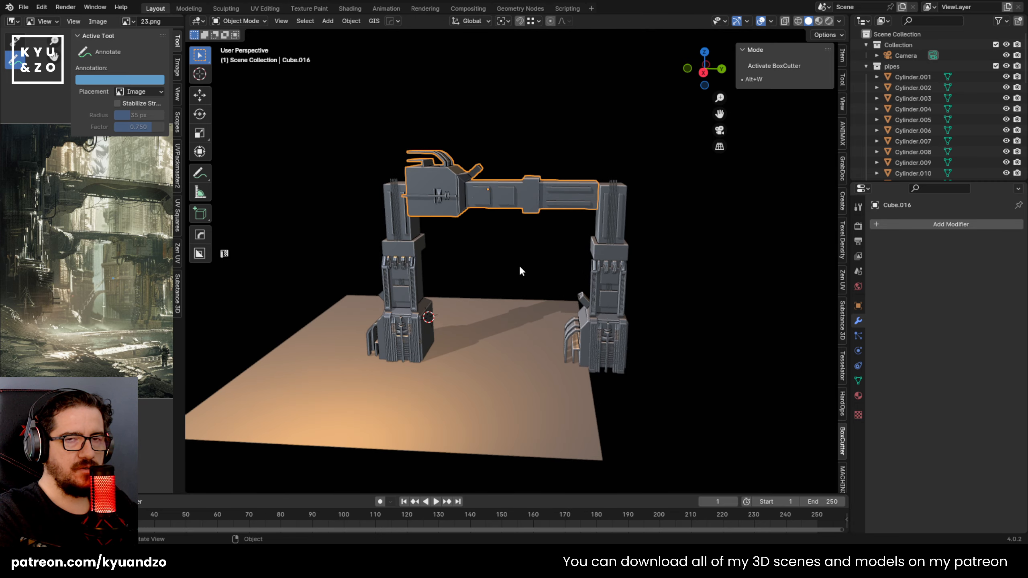
pyautogui.moveTo(519, 264); pyautogui.dragTo(578, 223, button='middle')
pyautogui.scroll(5, 579, 224)
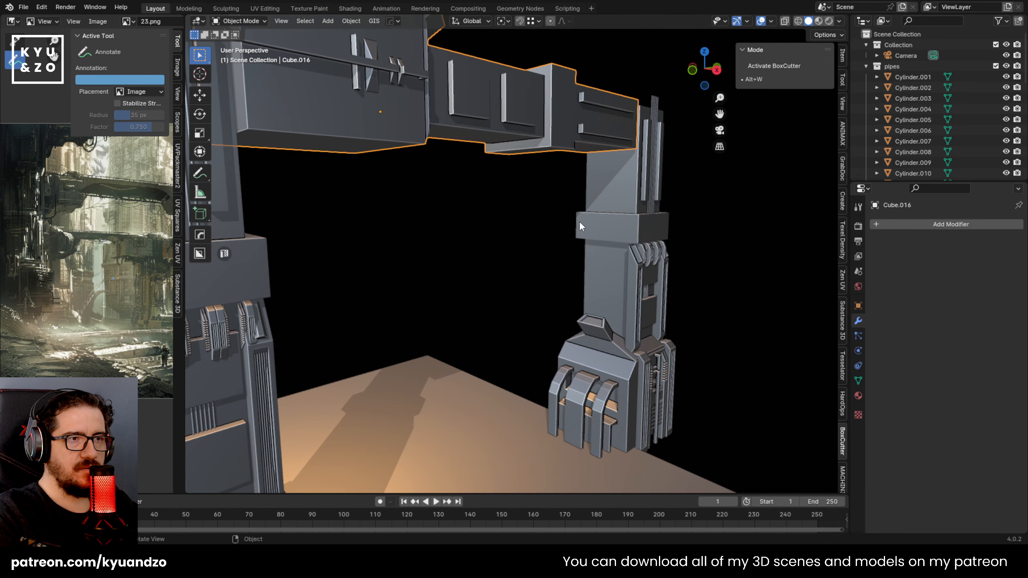
pyautogui.scroll(-4, 558, 228)
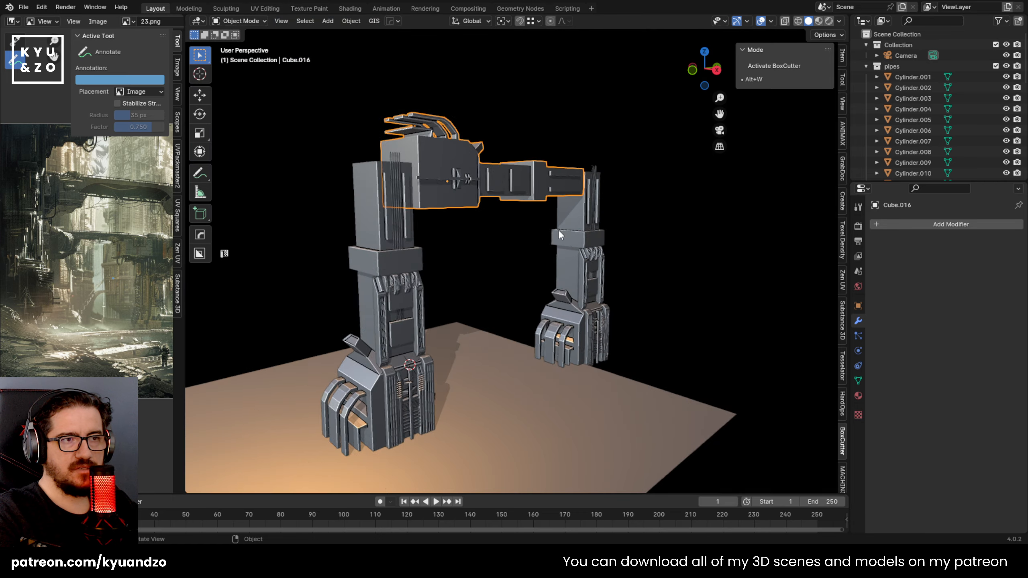
# Compare the bridged towers with the enlarged concept art, and undo the bridge and second tower back to the single tower on its ground plane
pyautogui.scroll(5, 552, 263)
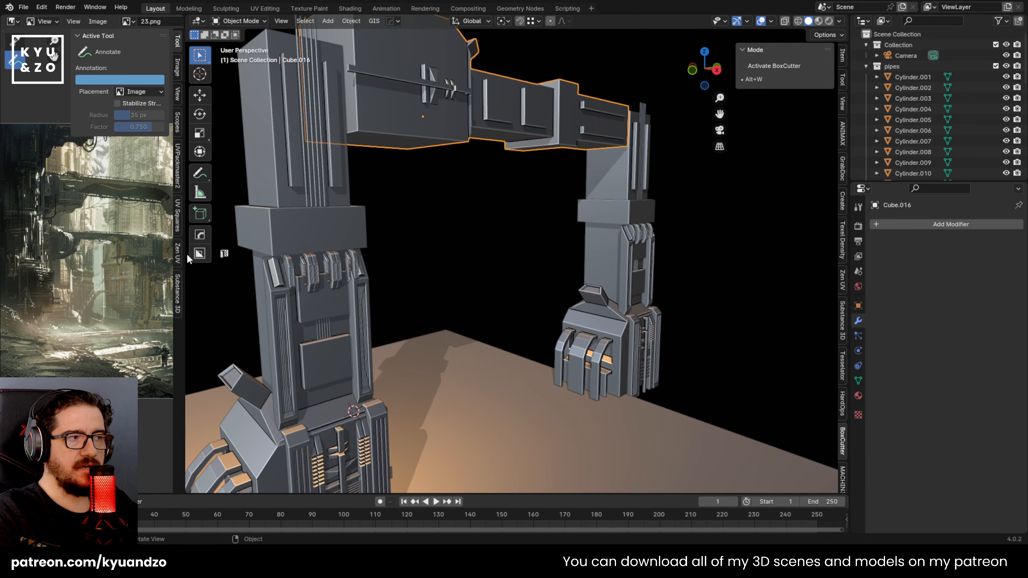
pyautogui.moveTo(185, 254); pyautogui.dragTo(601, 275)
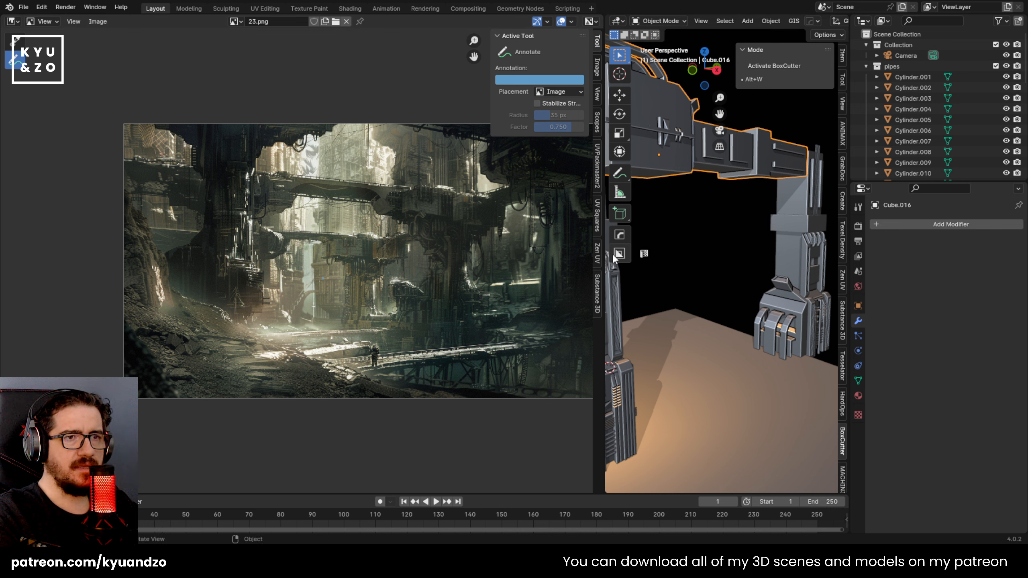
pyautogui.moveTo(604, 251); pyautogui.dragTo(162, 251)
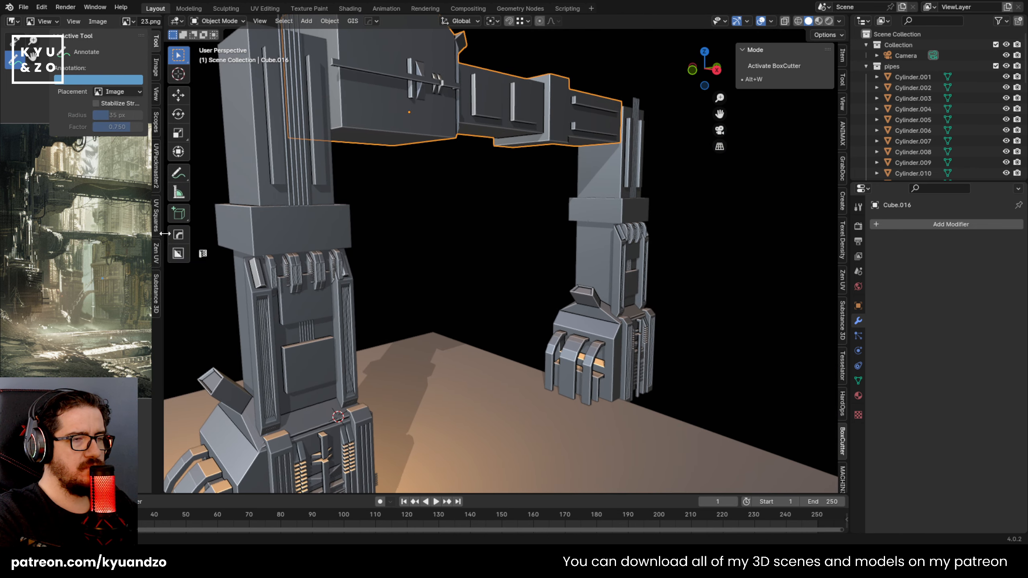
pyautogui.scroll(-4, 466, 229)
pyautogui.moveTo(454, 222); pyautogui.dragTo(500, 288, button='middle')
pyautogui.press('m')
pyautogui.hotkey('ctrl', 'z')
pyautogui.hotkey('ctrl', 'z')
pyautogui.hotkey('ctrl', 'z')
pyautogui.hotkey('ctrl', 'z')
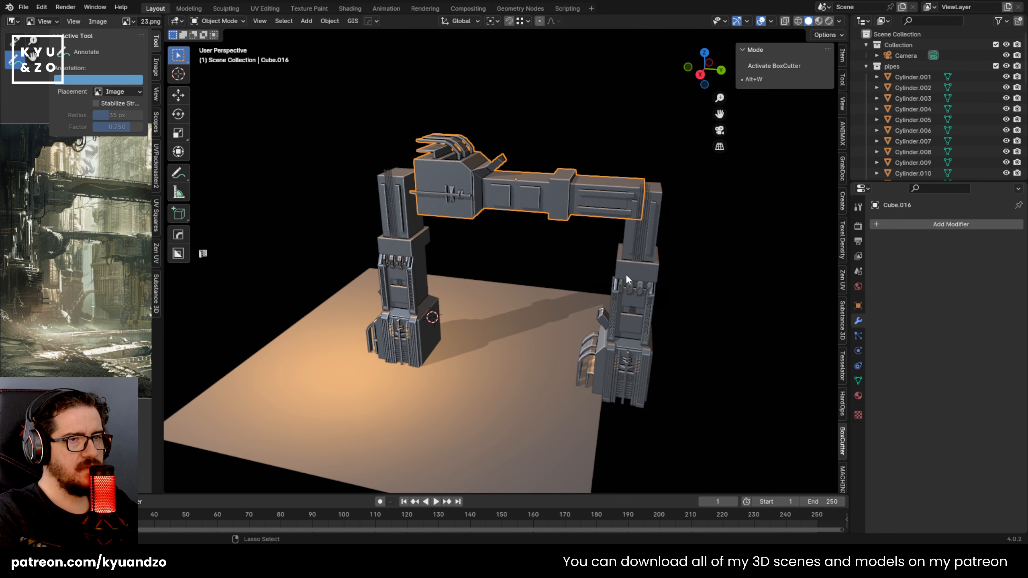
pyautogui.hotkey('ctrl', 'z')
pyautogui.hotkey('ctrl', 'z')
pyautogui.hotkey('ctrl', 'z')
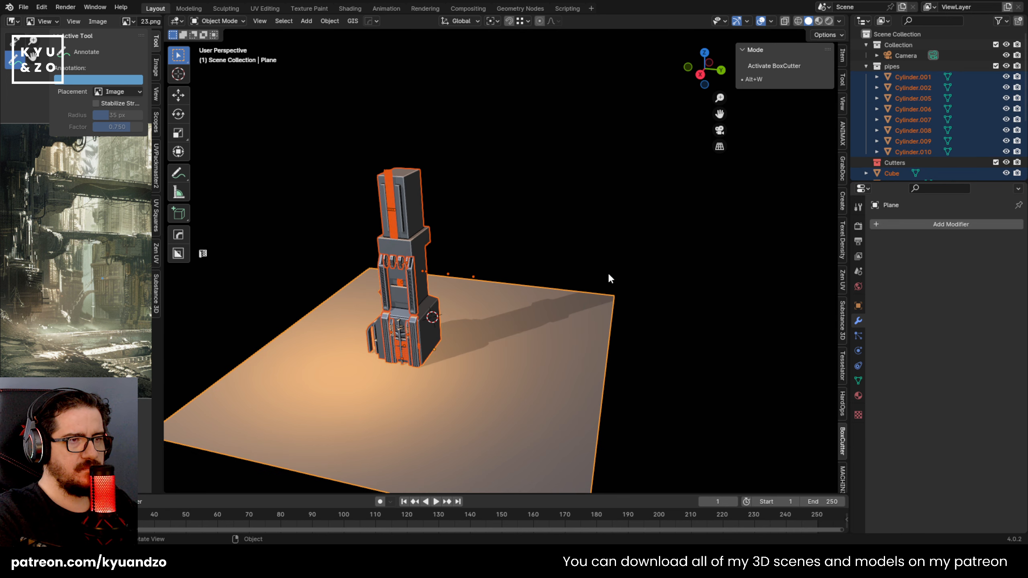
# Inspect the remaining tower's front panels, base grilles and side columns up close, and clear the selection
pyautogui.keyDown('shift'); pyautogui.moveTo(496, 257); pyautogui.dragTo(578, 248, button='middle'); pyautogui.keyUp('shift')
pyautogui.scroll(4, 577, 207)
pyautogui.click(576, 207)
pyautogui.click(442, 437)
pyautogui.keyDown('shift'); pyautogui.moveTo(495, 350); pyautogui.dragTo(526, 289, button='middle'); pyautogui.keyUp('shift')
pyautogui.scroll(2, 494, 387)
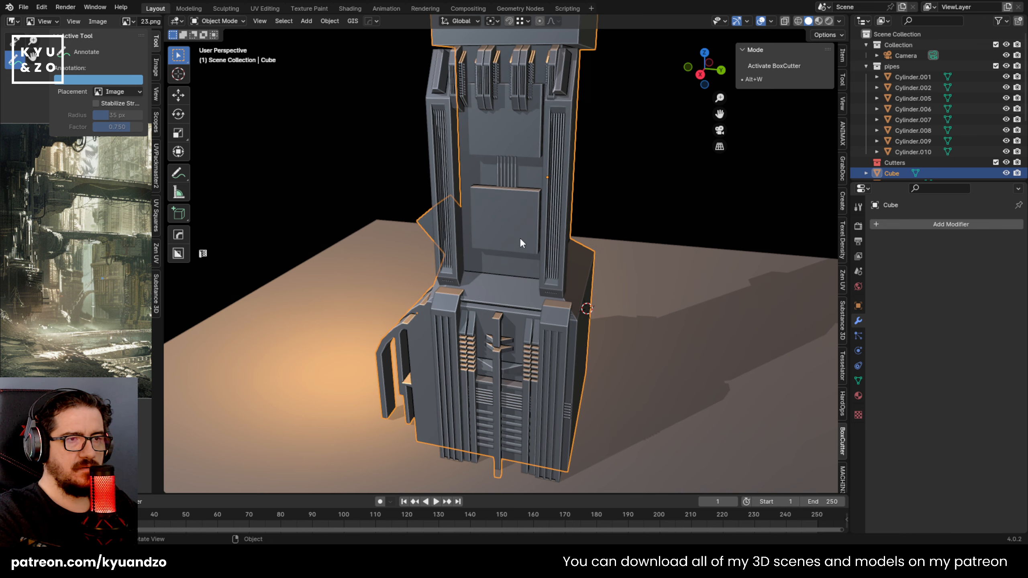
pyautogui.scroll(-4, 519, 239)
pyautogui.scroll(7, 519, 241)
pyautogui.scroll(-5, 519, 244)
pyautogui.scroll(5, 518, 246)
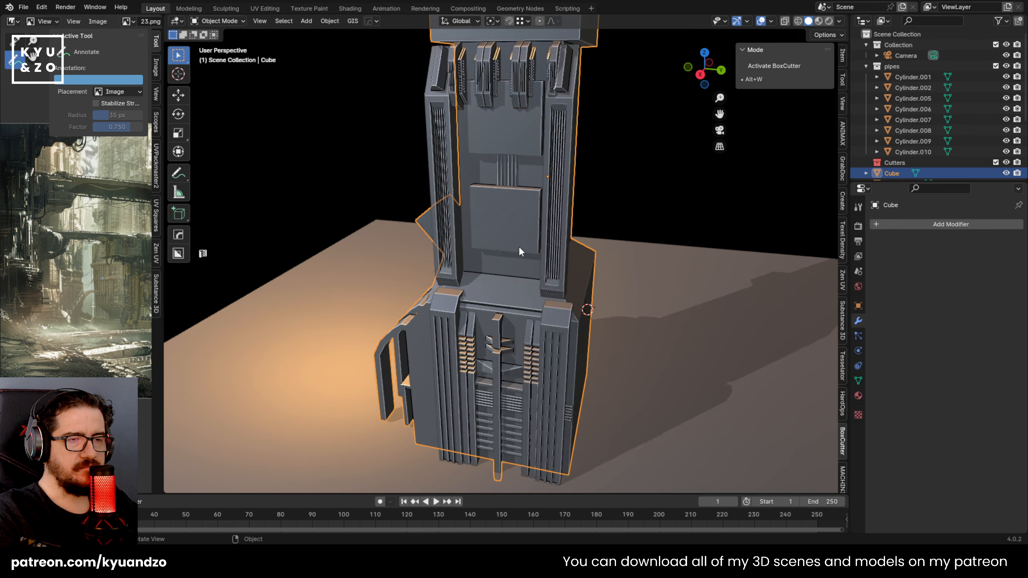
pyautogui.click(423, 187)
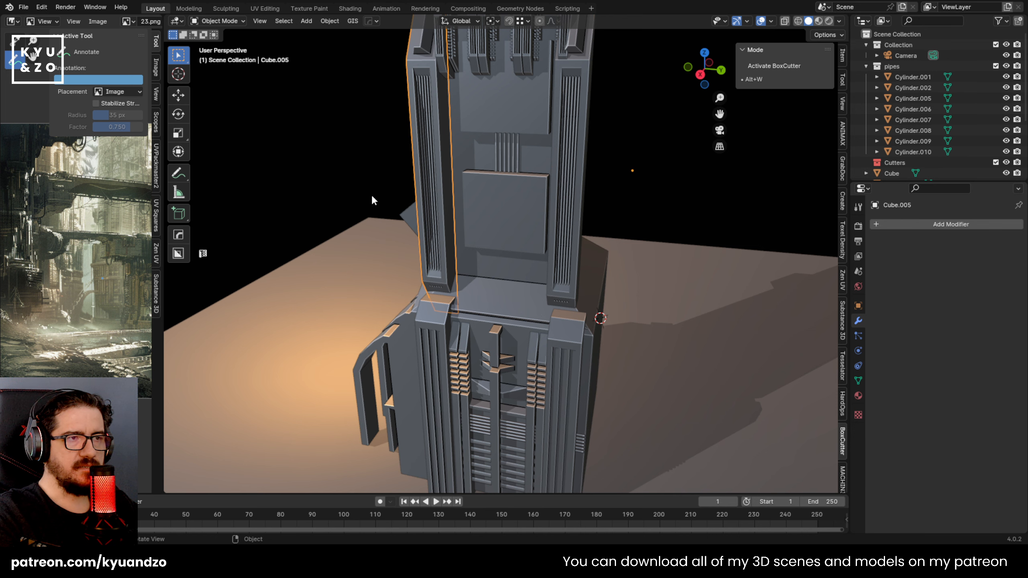
pyautogui.click(373, 196)
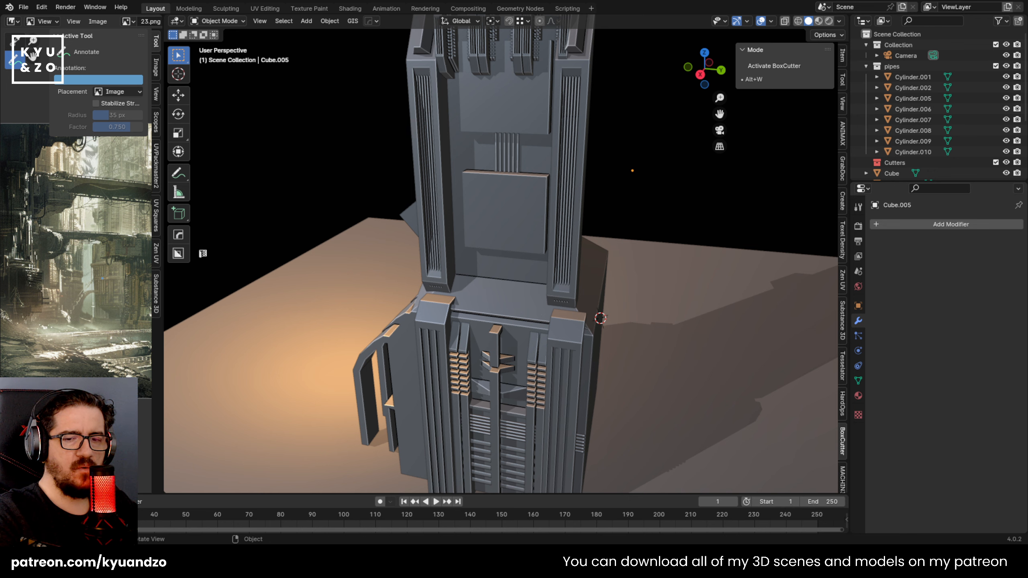
# Save the single-tower scene to the existing 23.blend file
pyautogui.scroll(-5, 623, 210)
pyautogui.scroll(6, 500, 292)
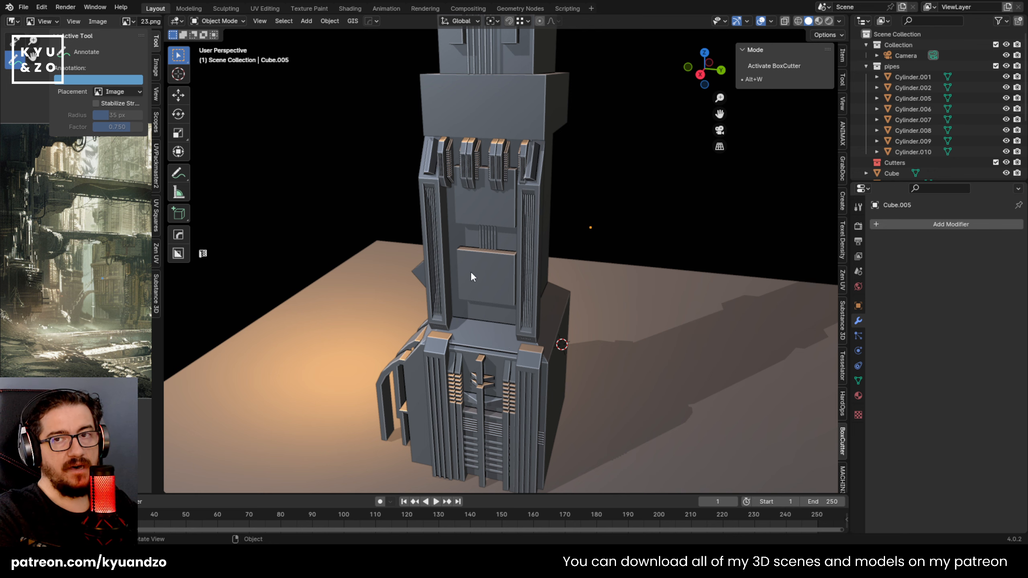
pyautogui.scroll(-4, 567, 166)
pyautogui.scroll(5, 570, 165)
pyautogui.hotkey('ctrl', 's')
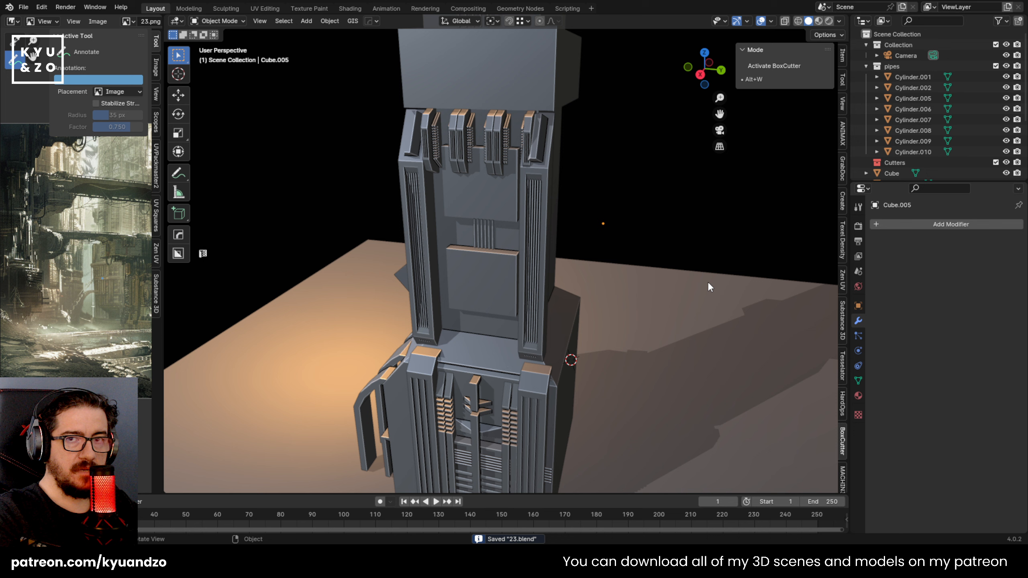
pyautogui.click(508, 219)
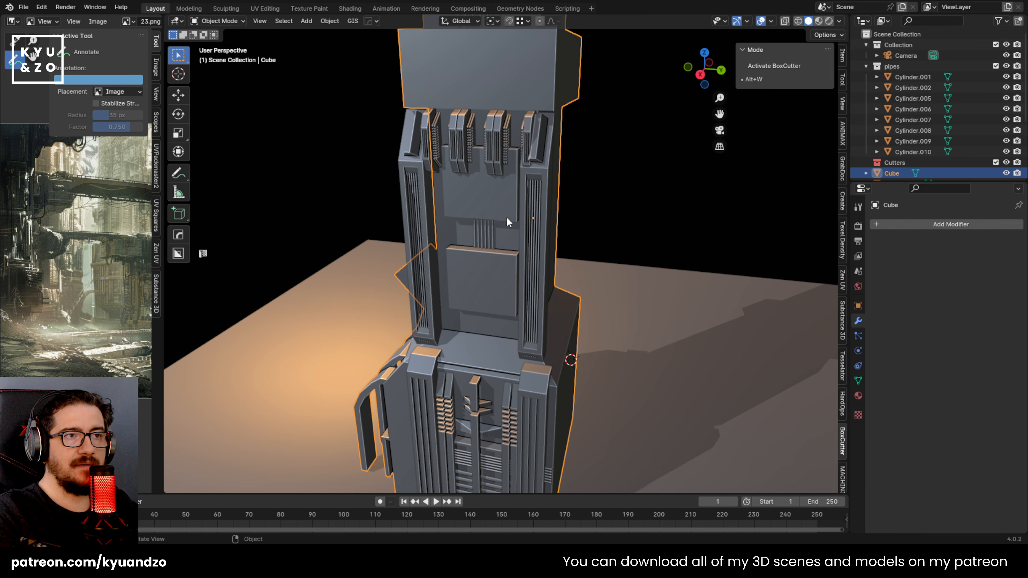
pyautogui.scroll(-3, 507, 220)
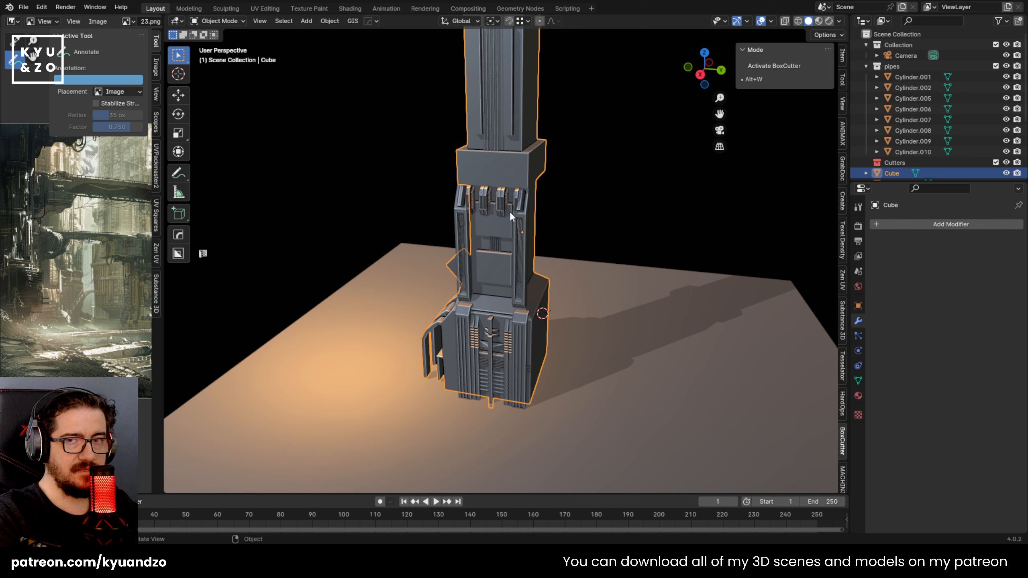
pyautogui.scroll(3, 509, 211)
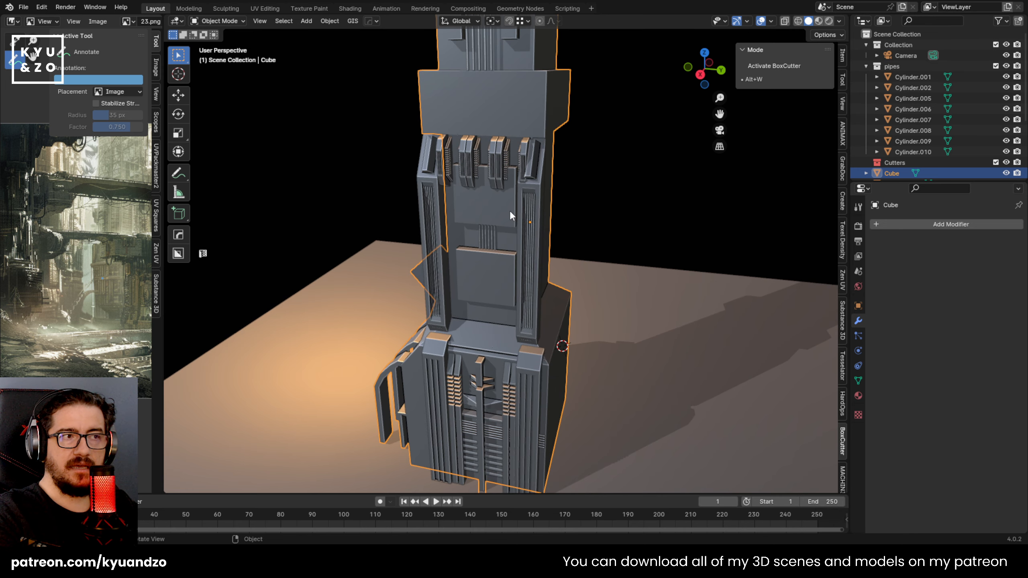
pyautogui.scroll(-5, 509, 211)
pyautogui.scroll(5, 507, 210)
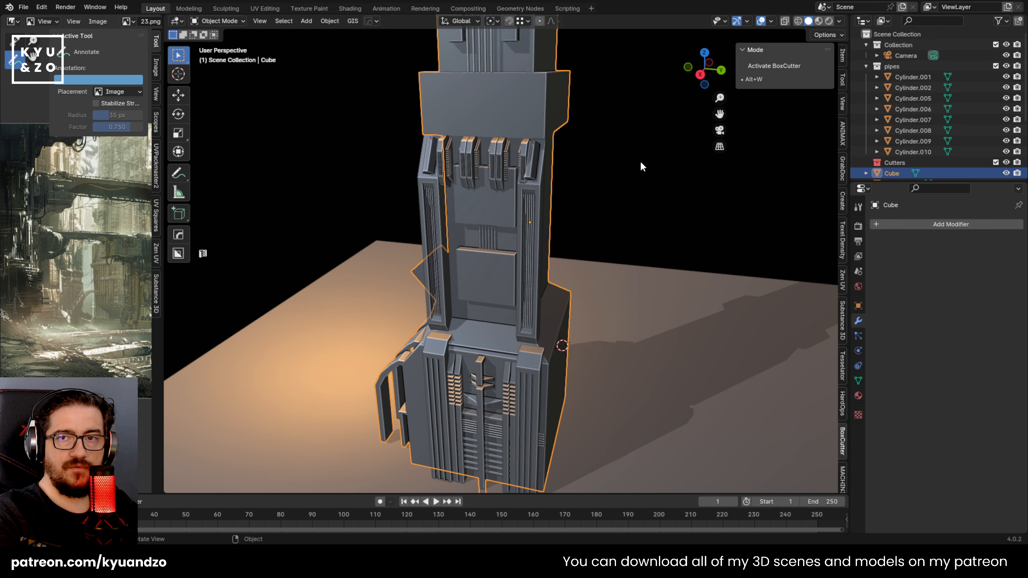
pyautogui.scroll(-6, 641, 166)
pyautogui.scroll(5, 641, 166)
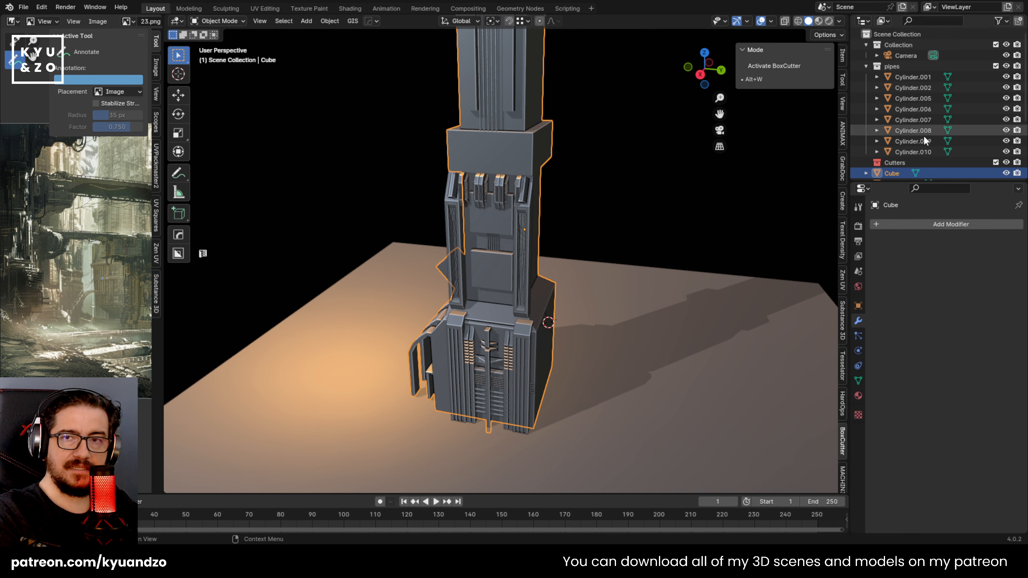
pyautogui.click(647, 193)
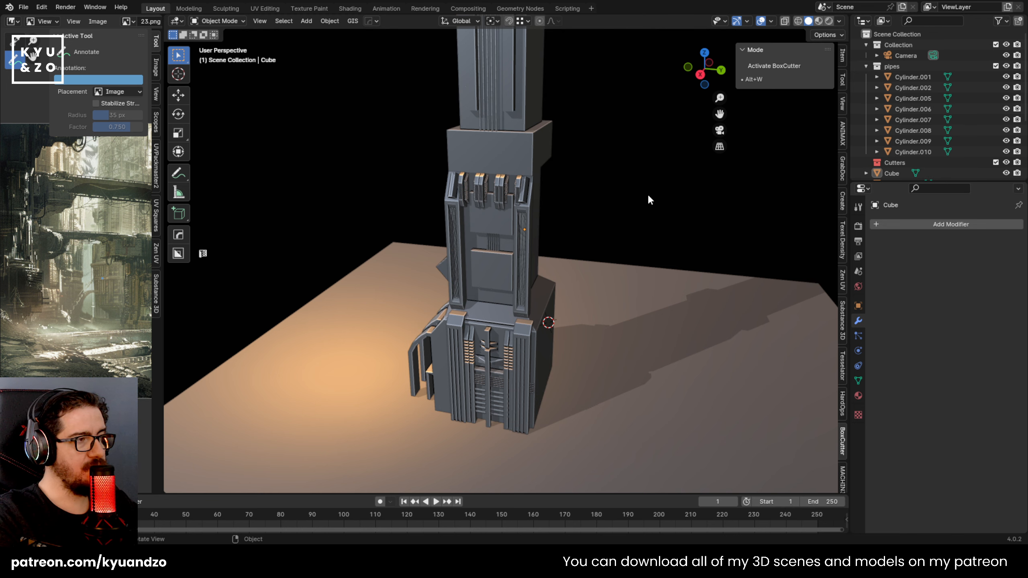
pyautogui.moveTo(647, 166)
pyautogui.mouseDown(button='middle')
pyautogui.moveTo(680, 138)
pyautogui.moveTo(645, 146)
pyautogui.mouseUp(button='middle')
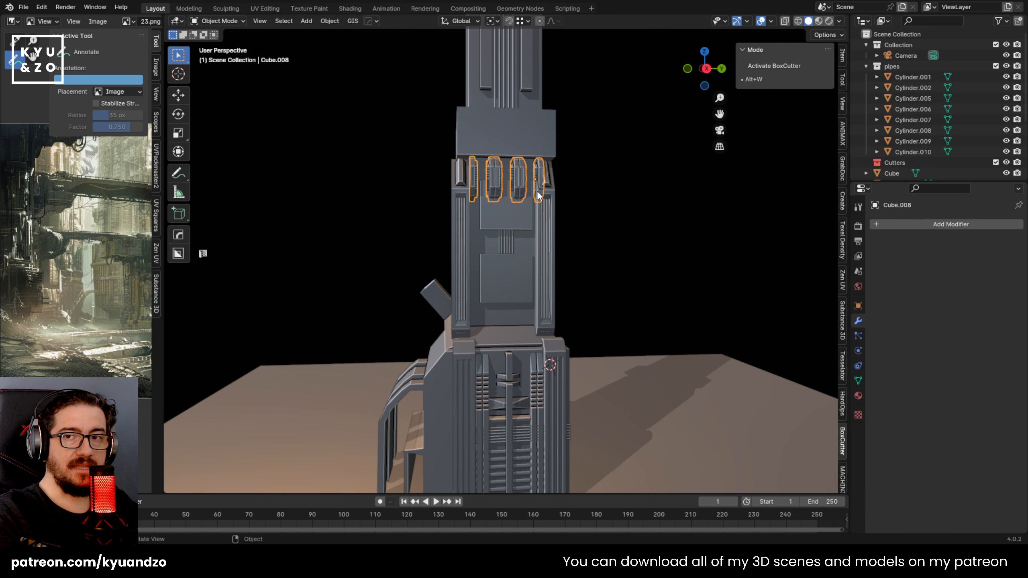
pyautogui.click(639, 275)
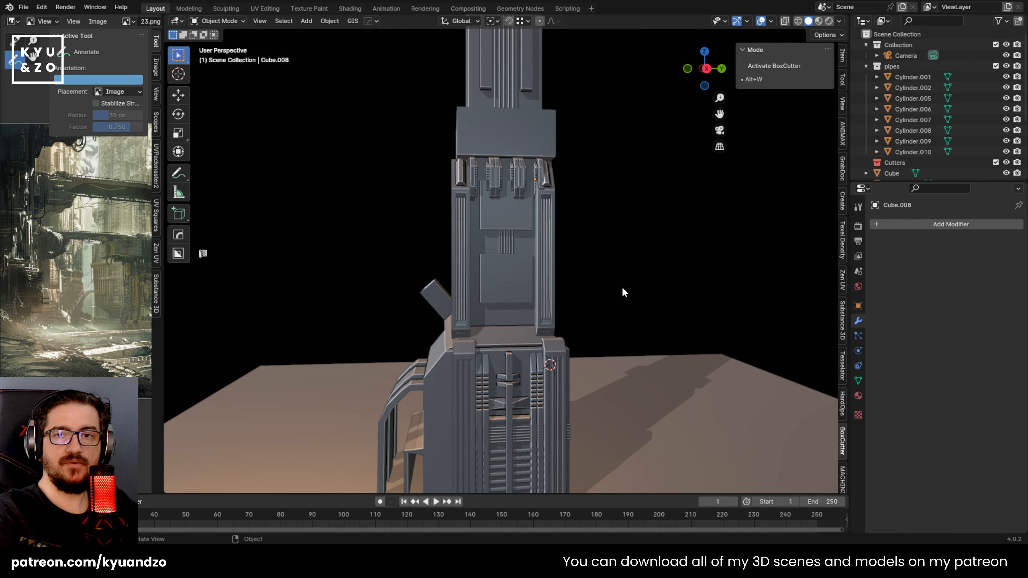